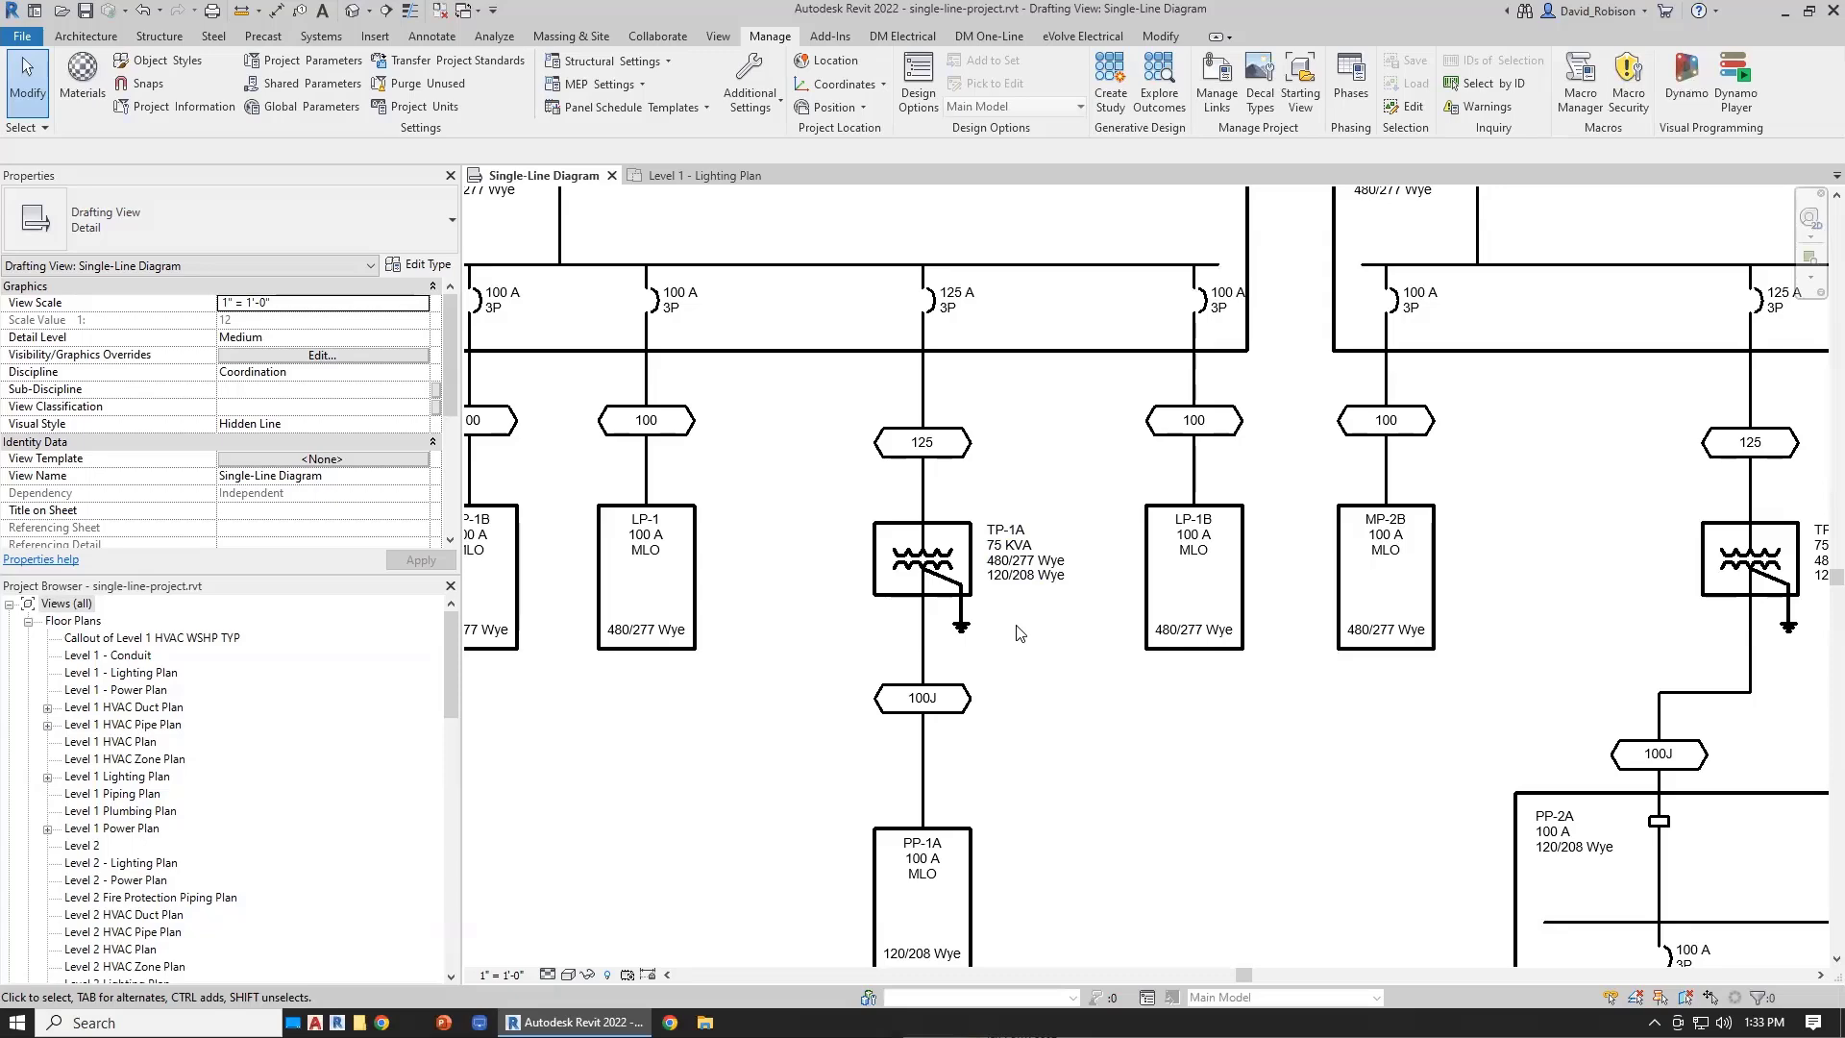
# - Inspect the tags of transformer TP-1A and panel LP-1B on the single-line diagram
pyautogui.click(1022, 575)
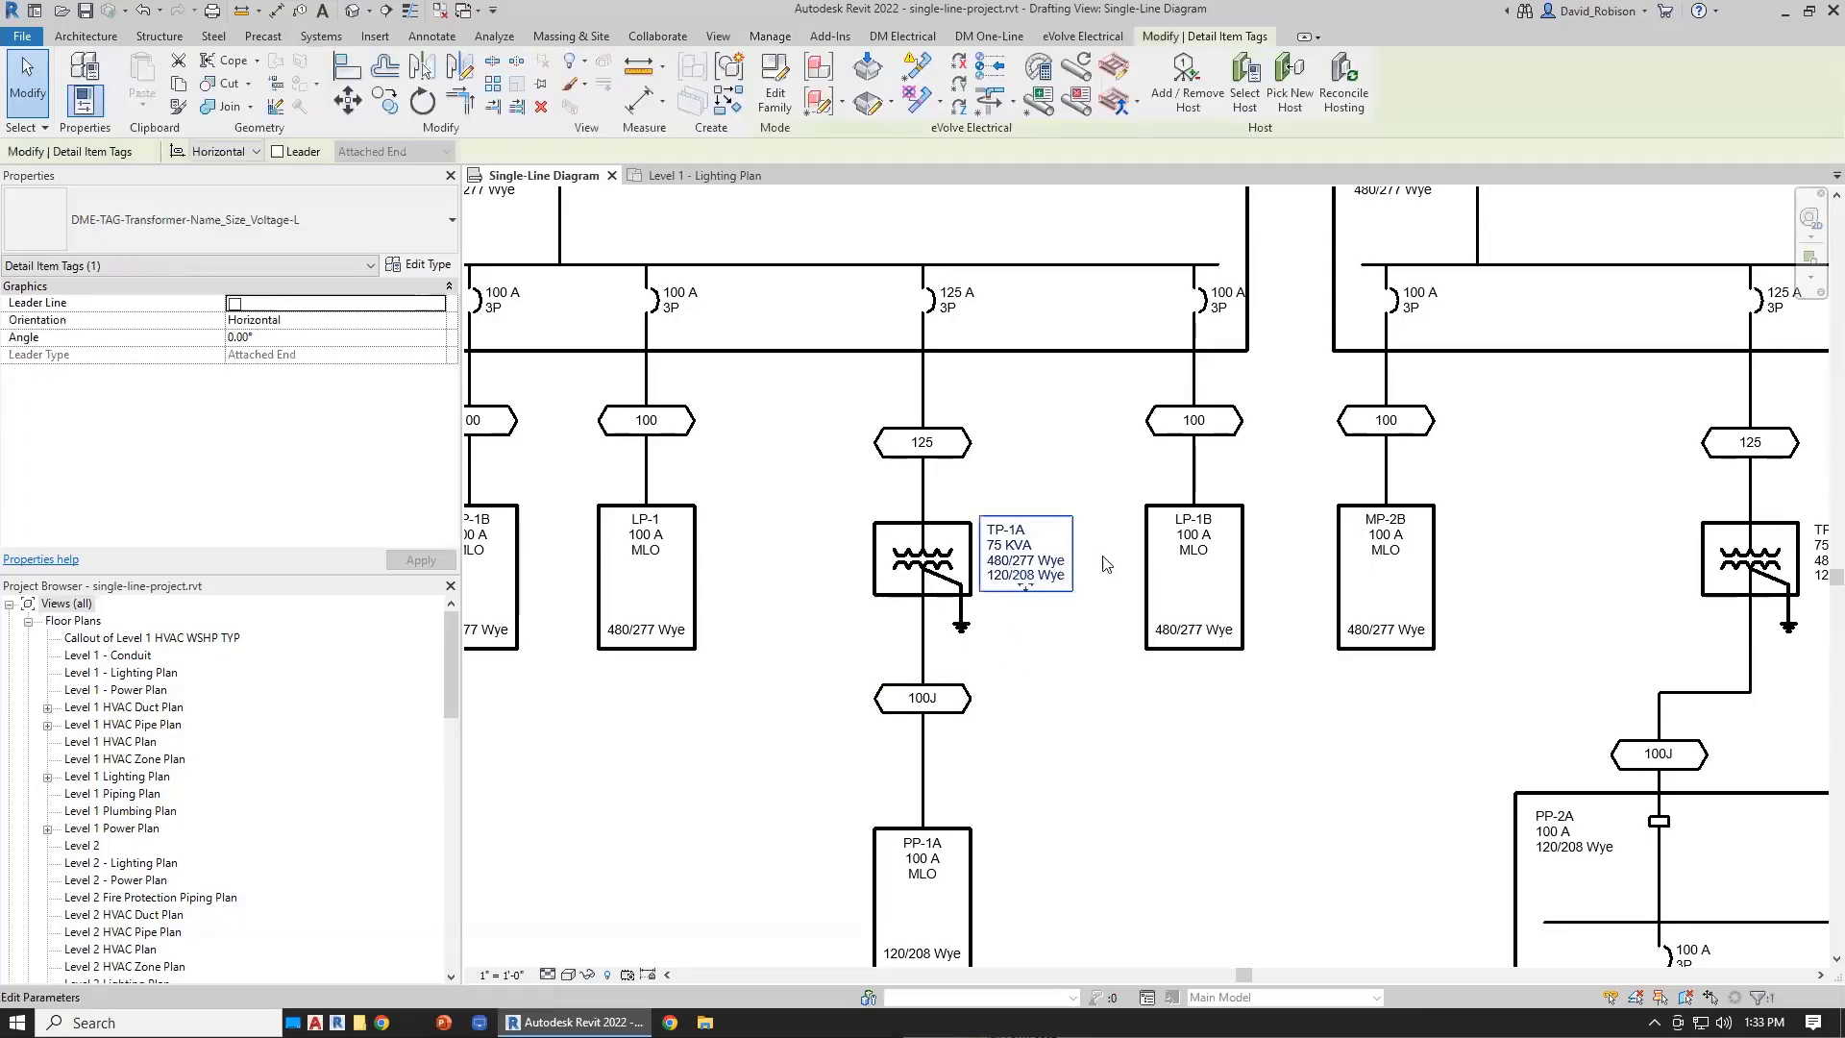
pyautogui.click(1185, 544)
pyautogui.scroll(2, 1184, 544)
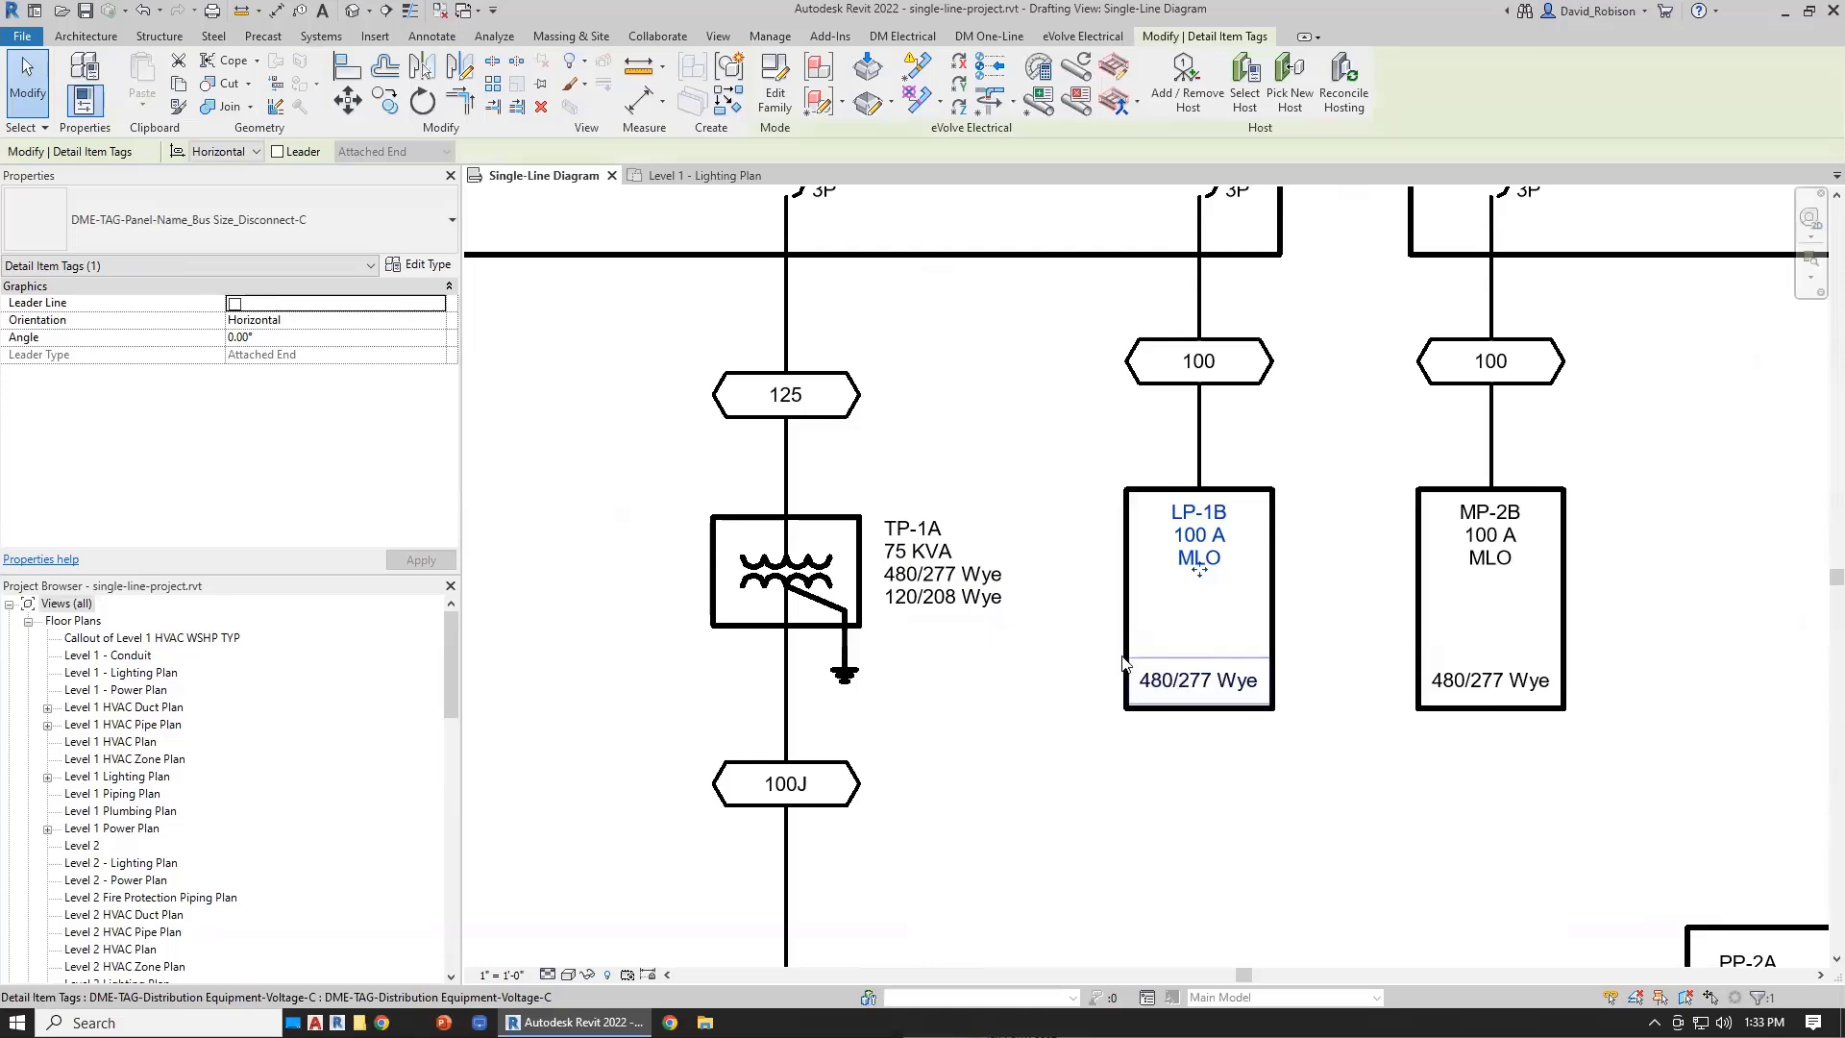
pyautogui.click(964, 584)
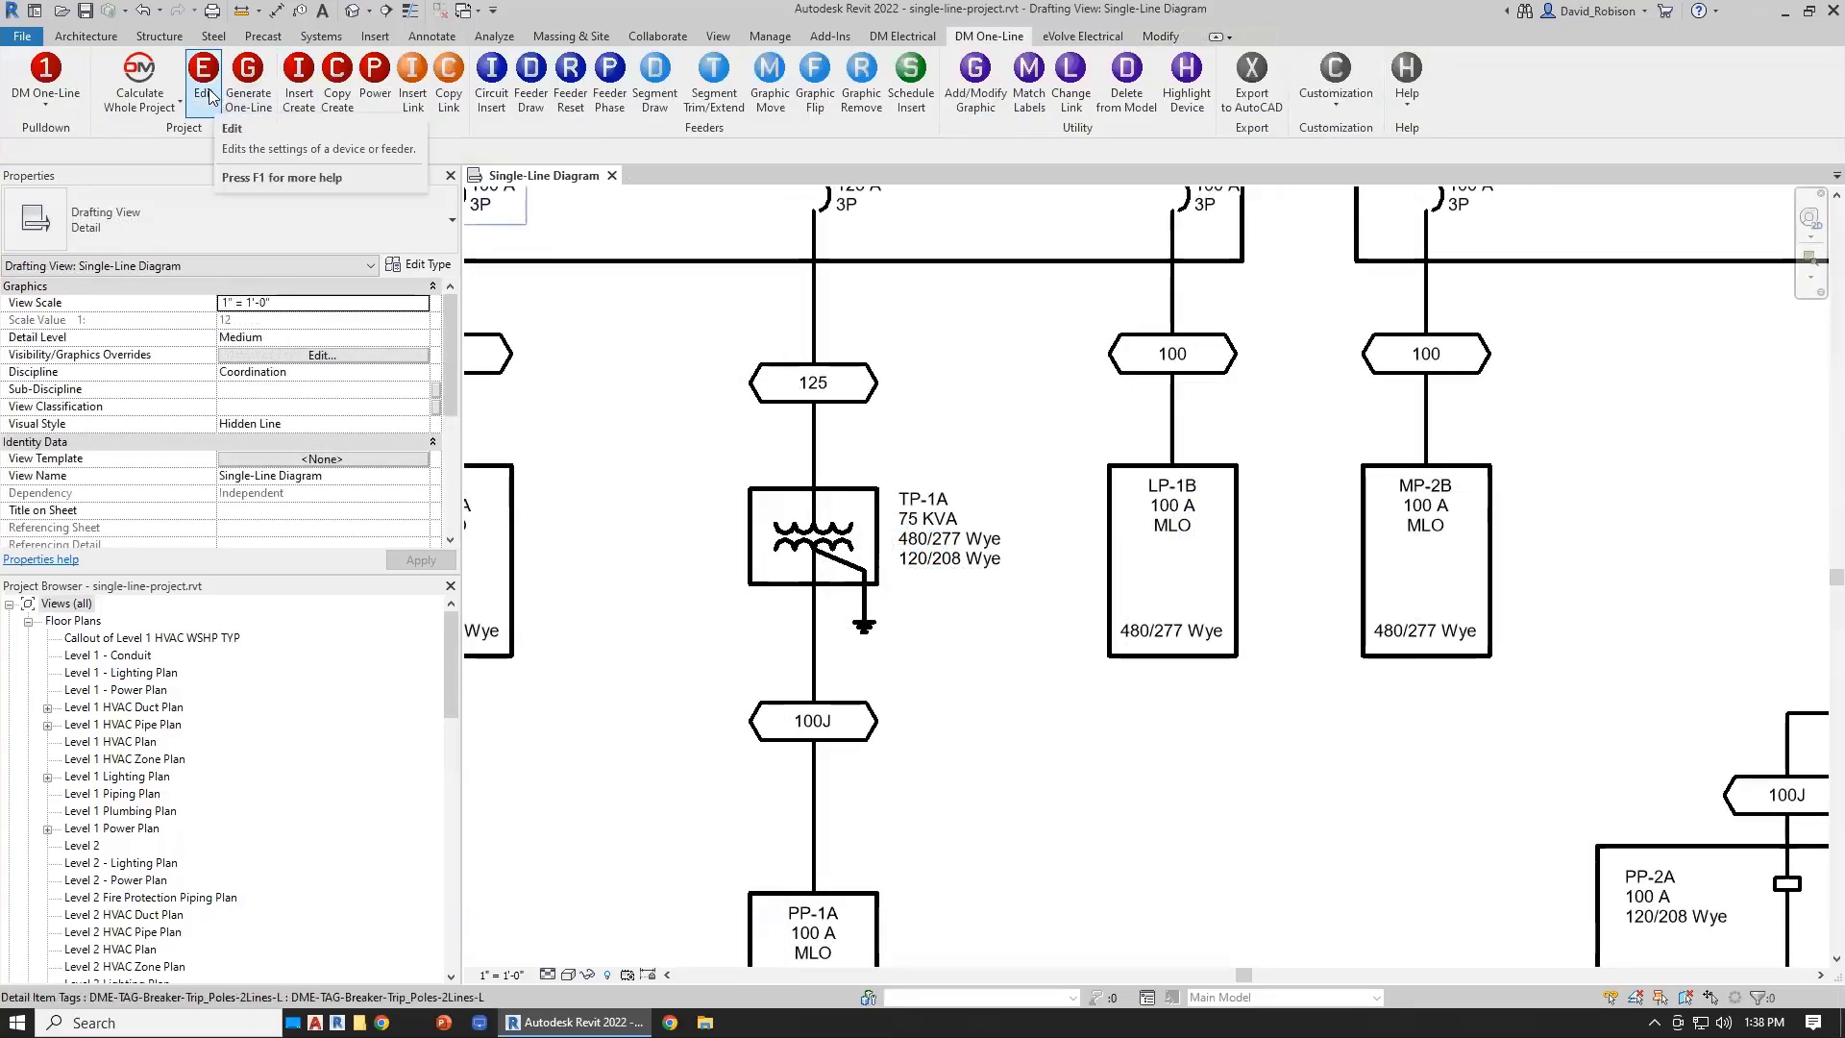
# - Change the size of transformer TP-1A to 112.5 kVA in its device settings and exit the editor
pyautogui.click(223, 96)
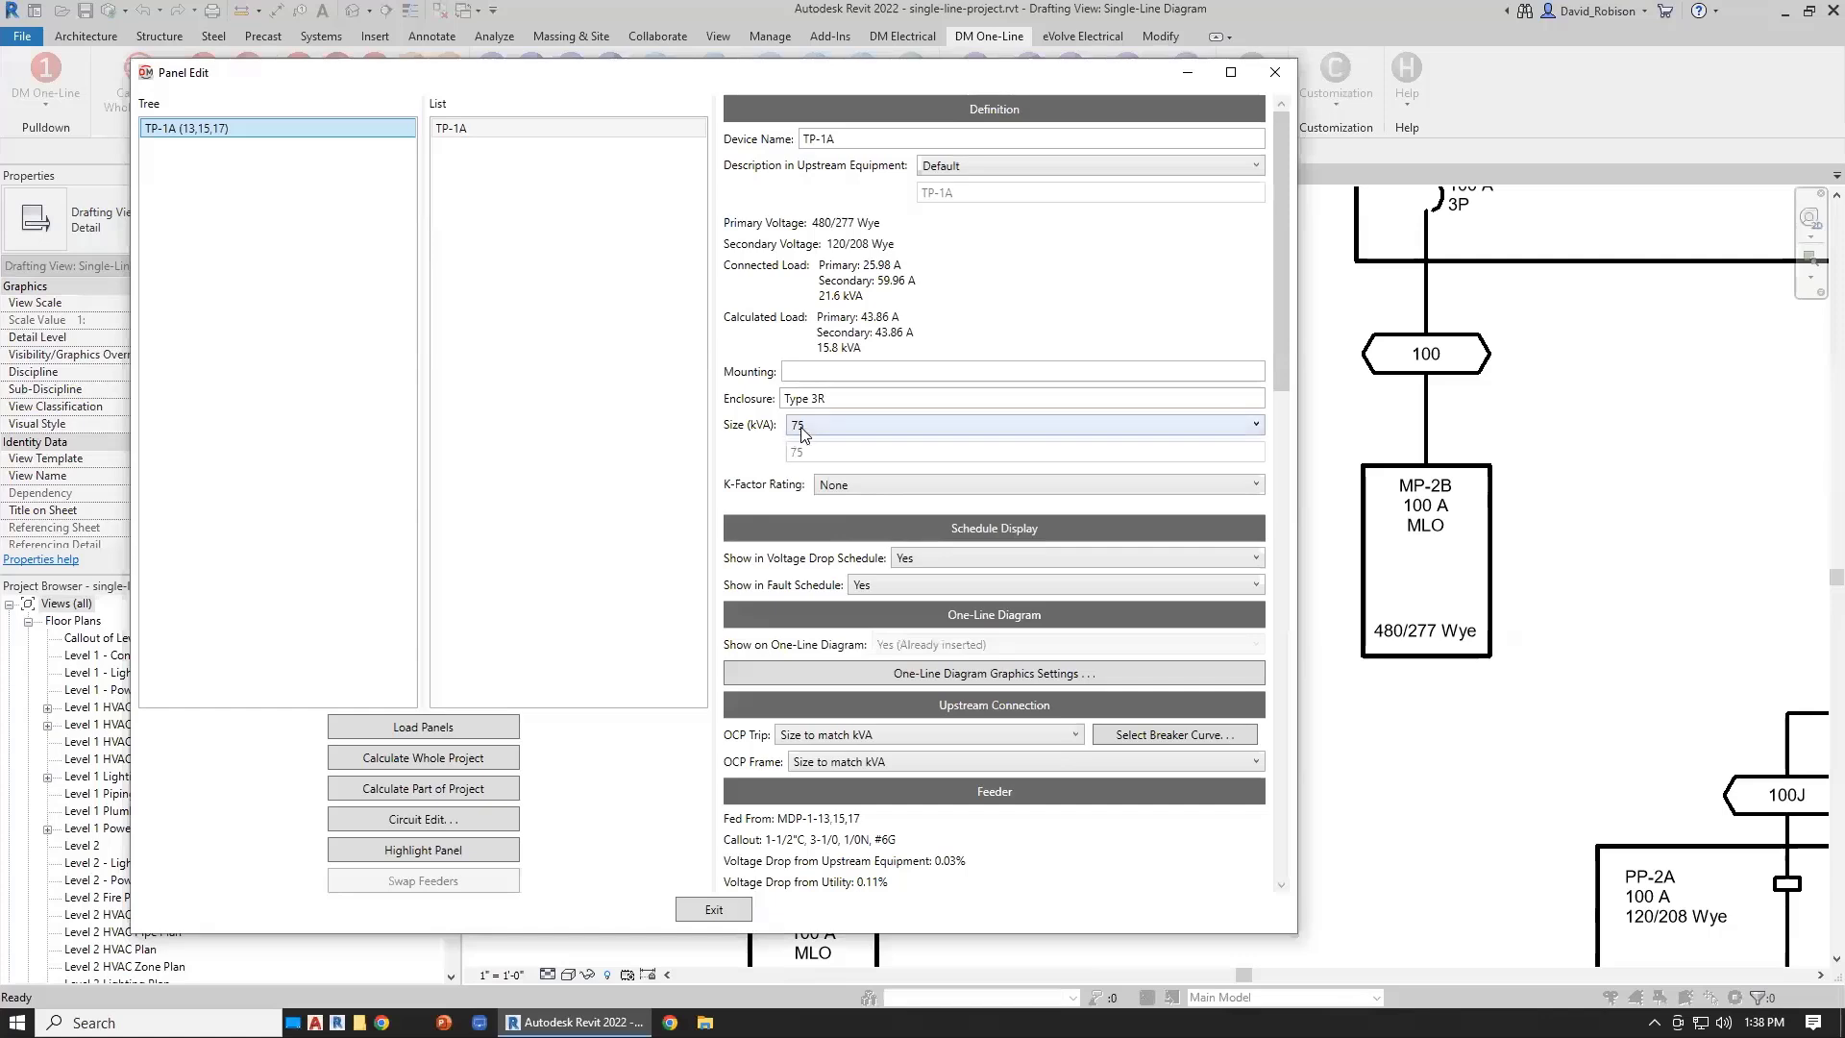
pyautogui.click(810, 425)
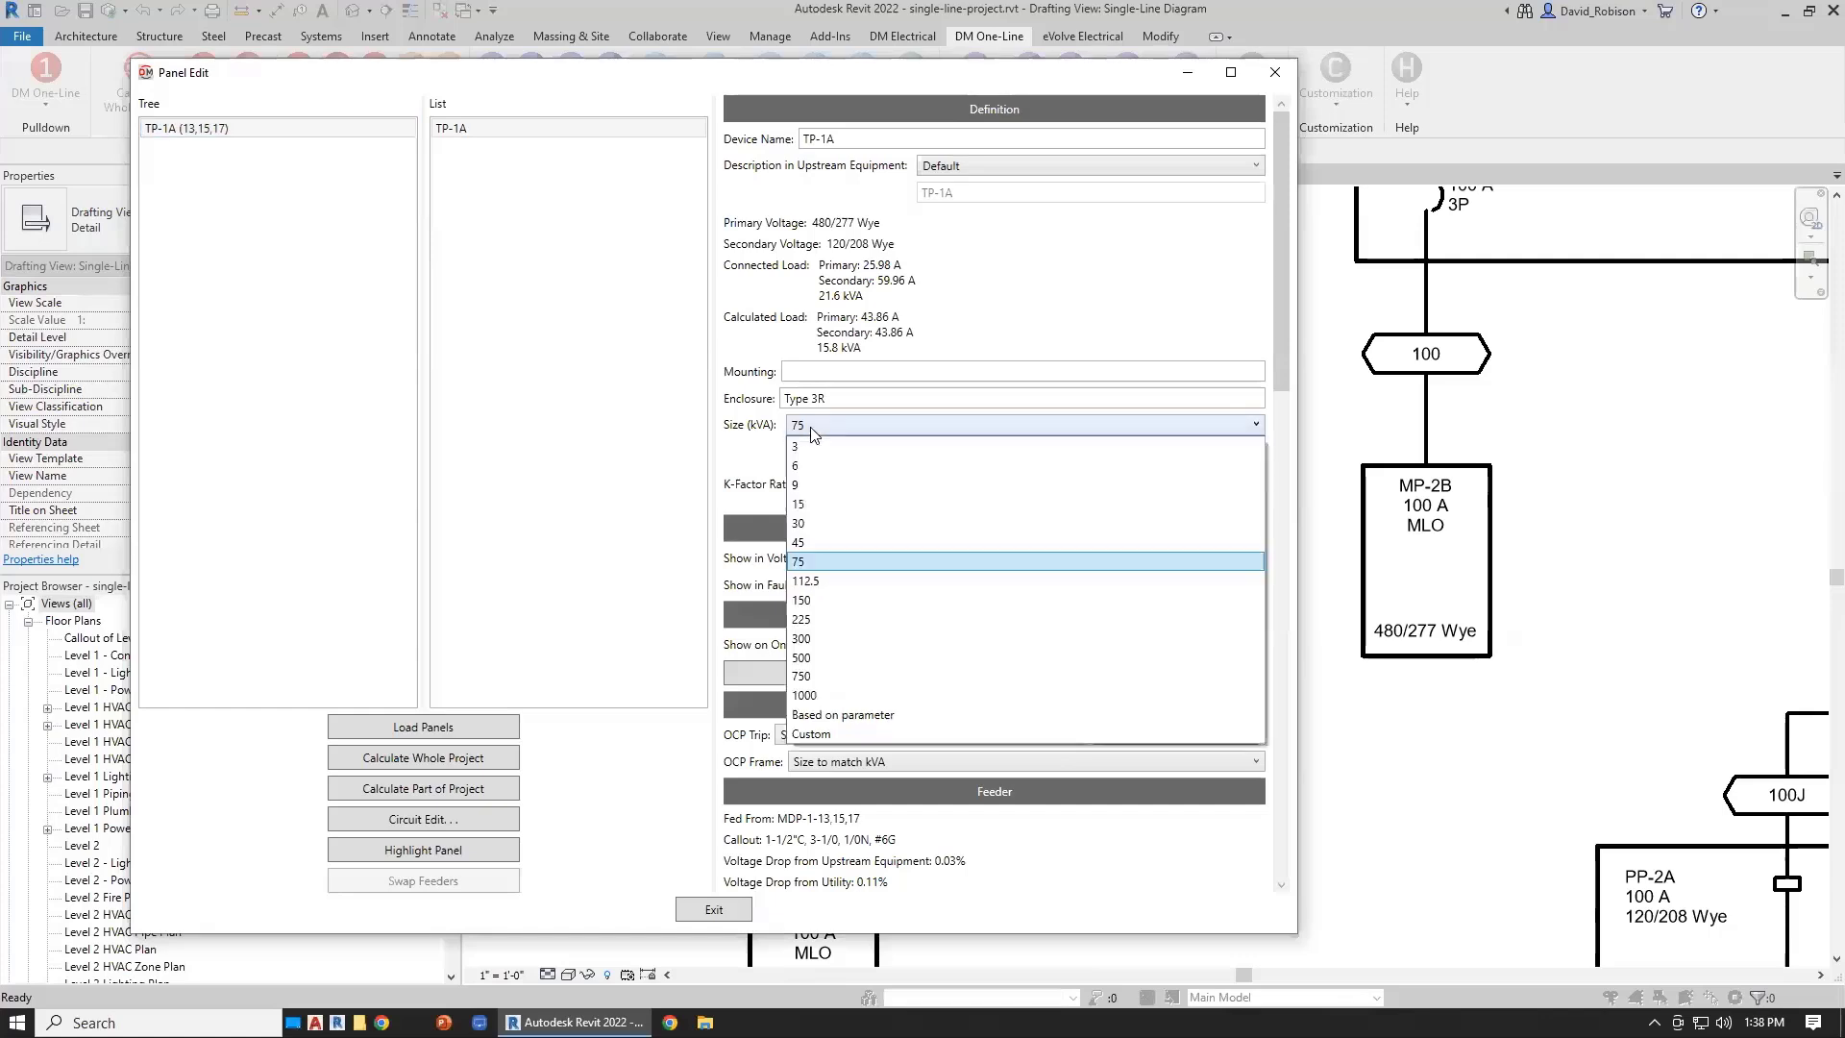
pyautogui.click(827, 583)
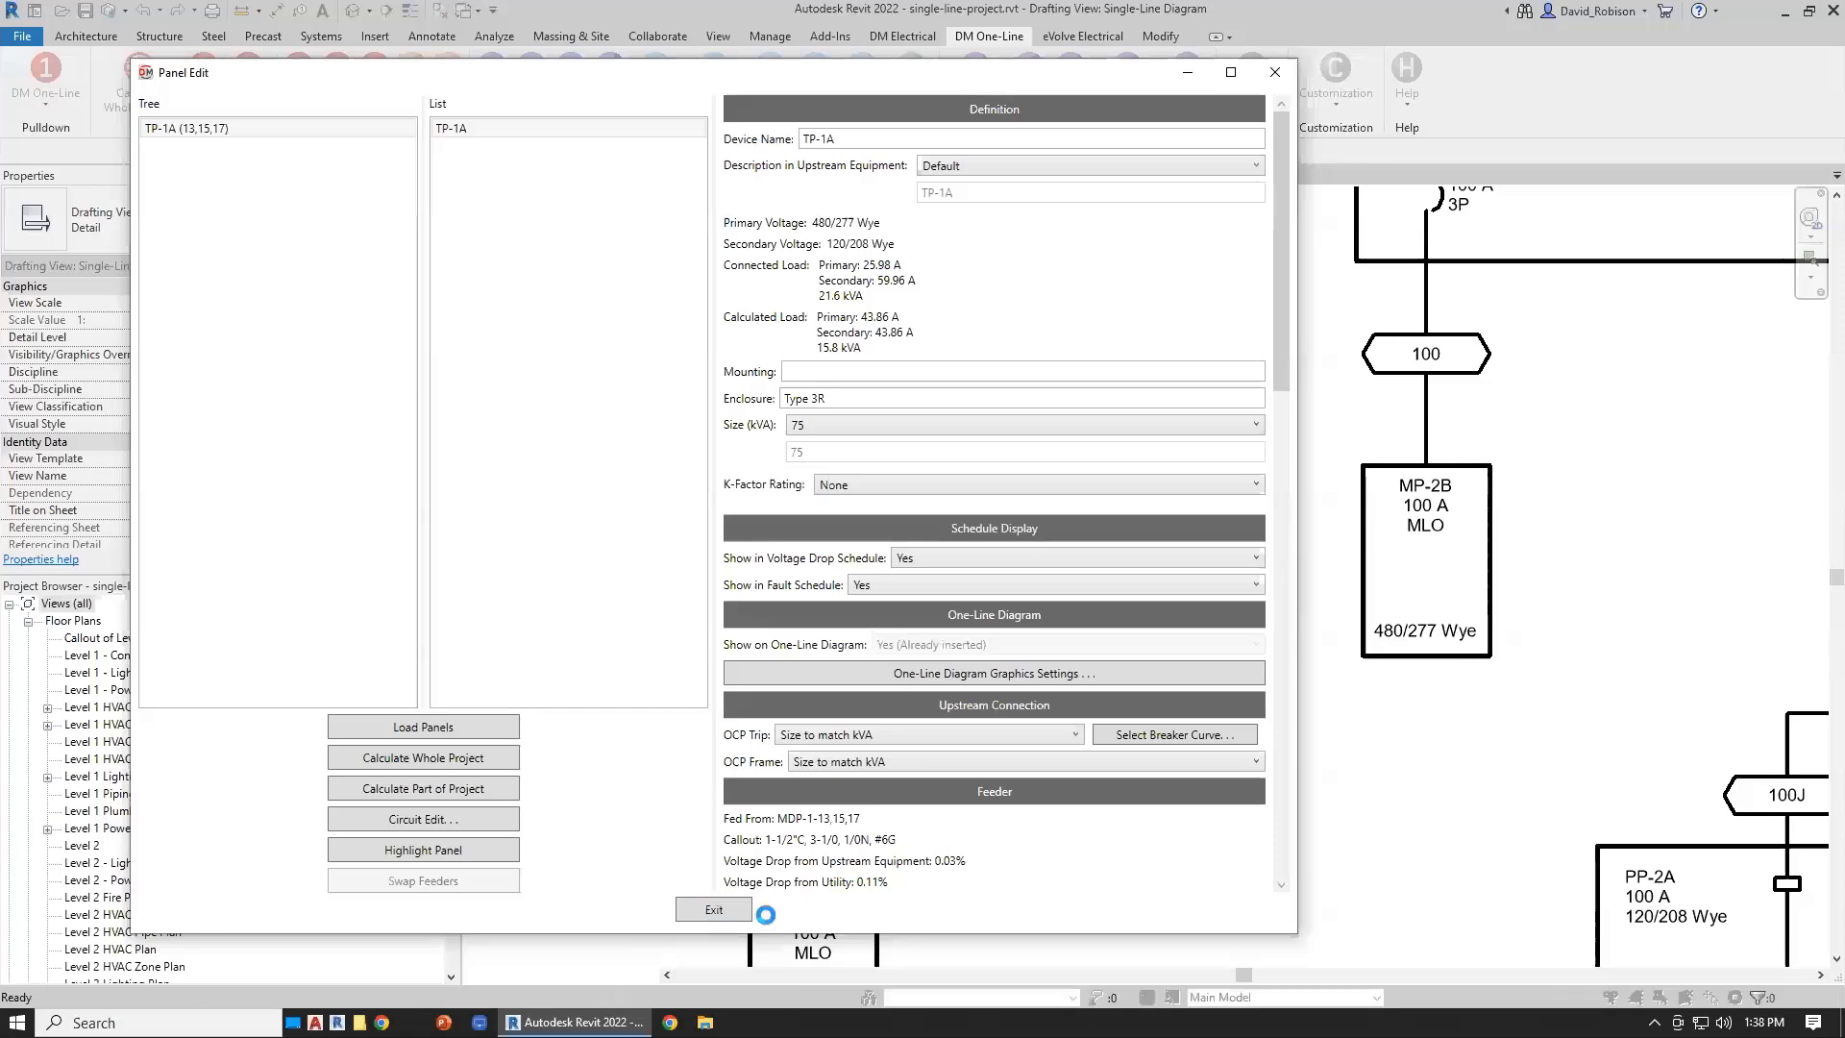
pyautogui.click(716, 911)
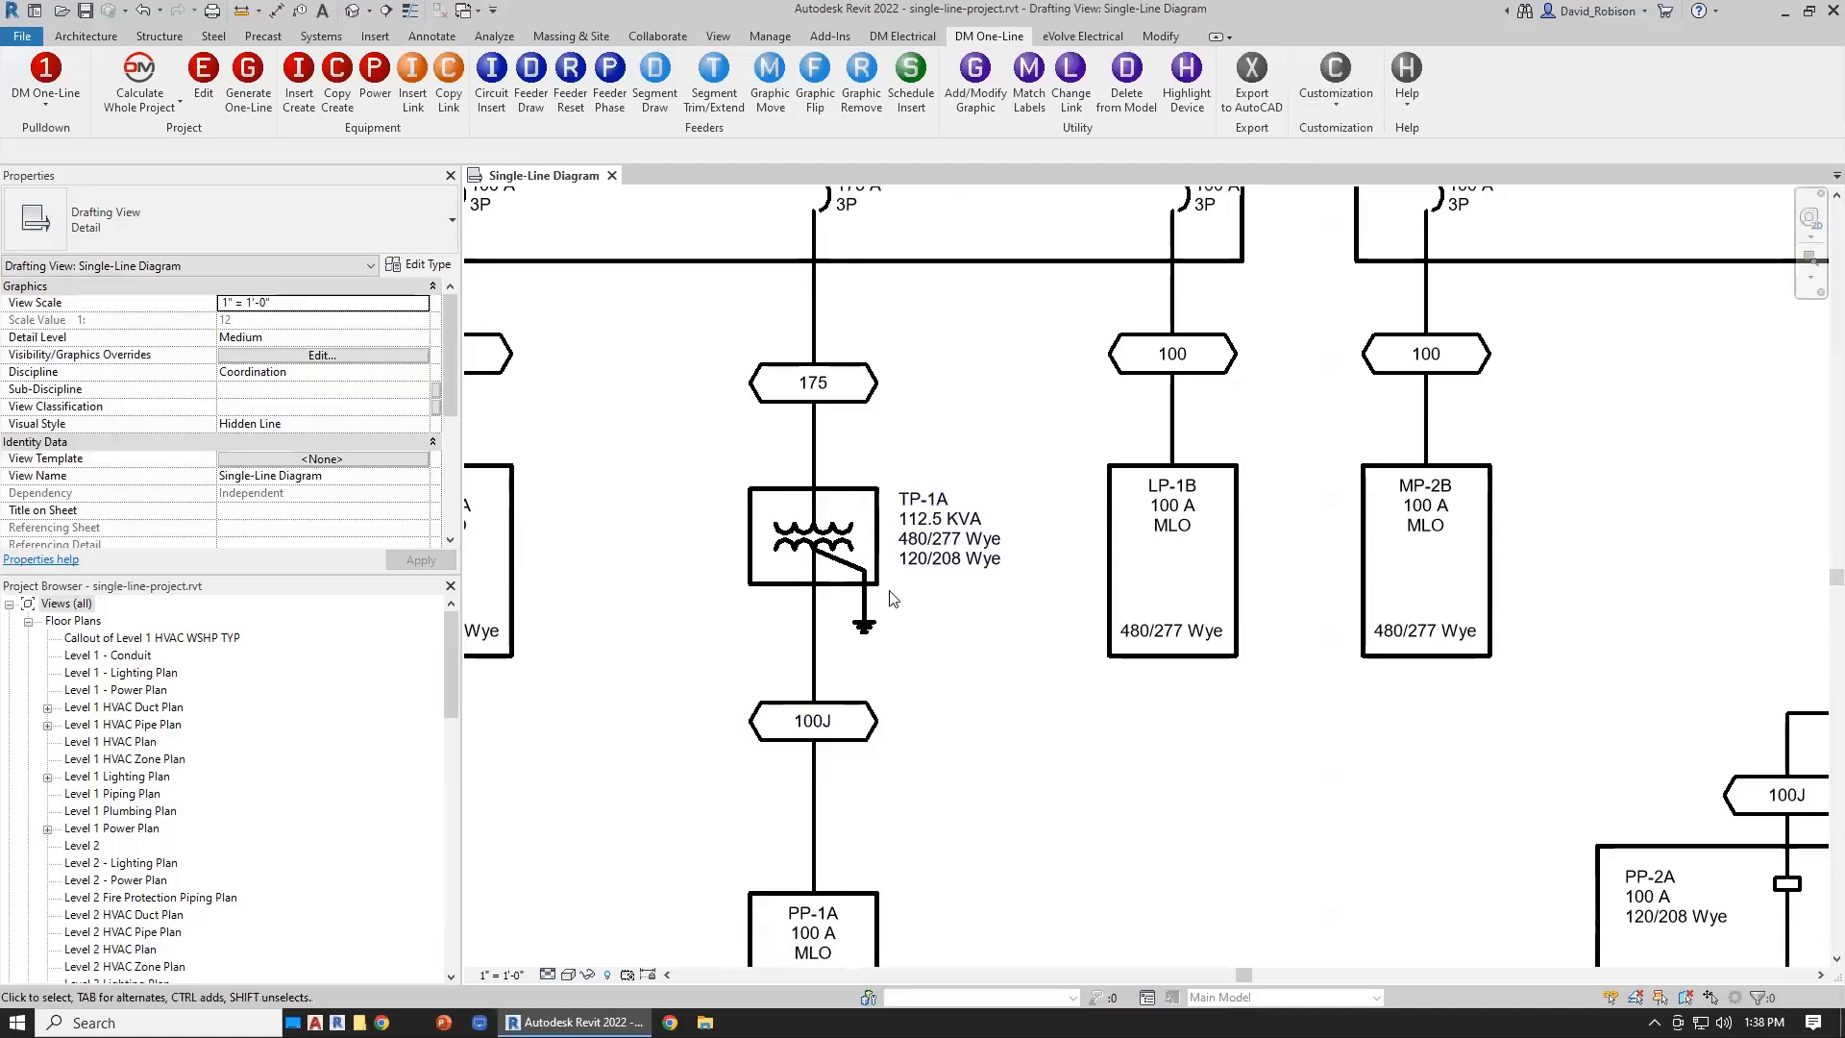
# - Inspect TP-1A's tag, then review the fault, feeder and panel parameters of its transformer symbol on the single-line diagram
pyautogui.click(950, 541)
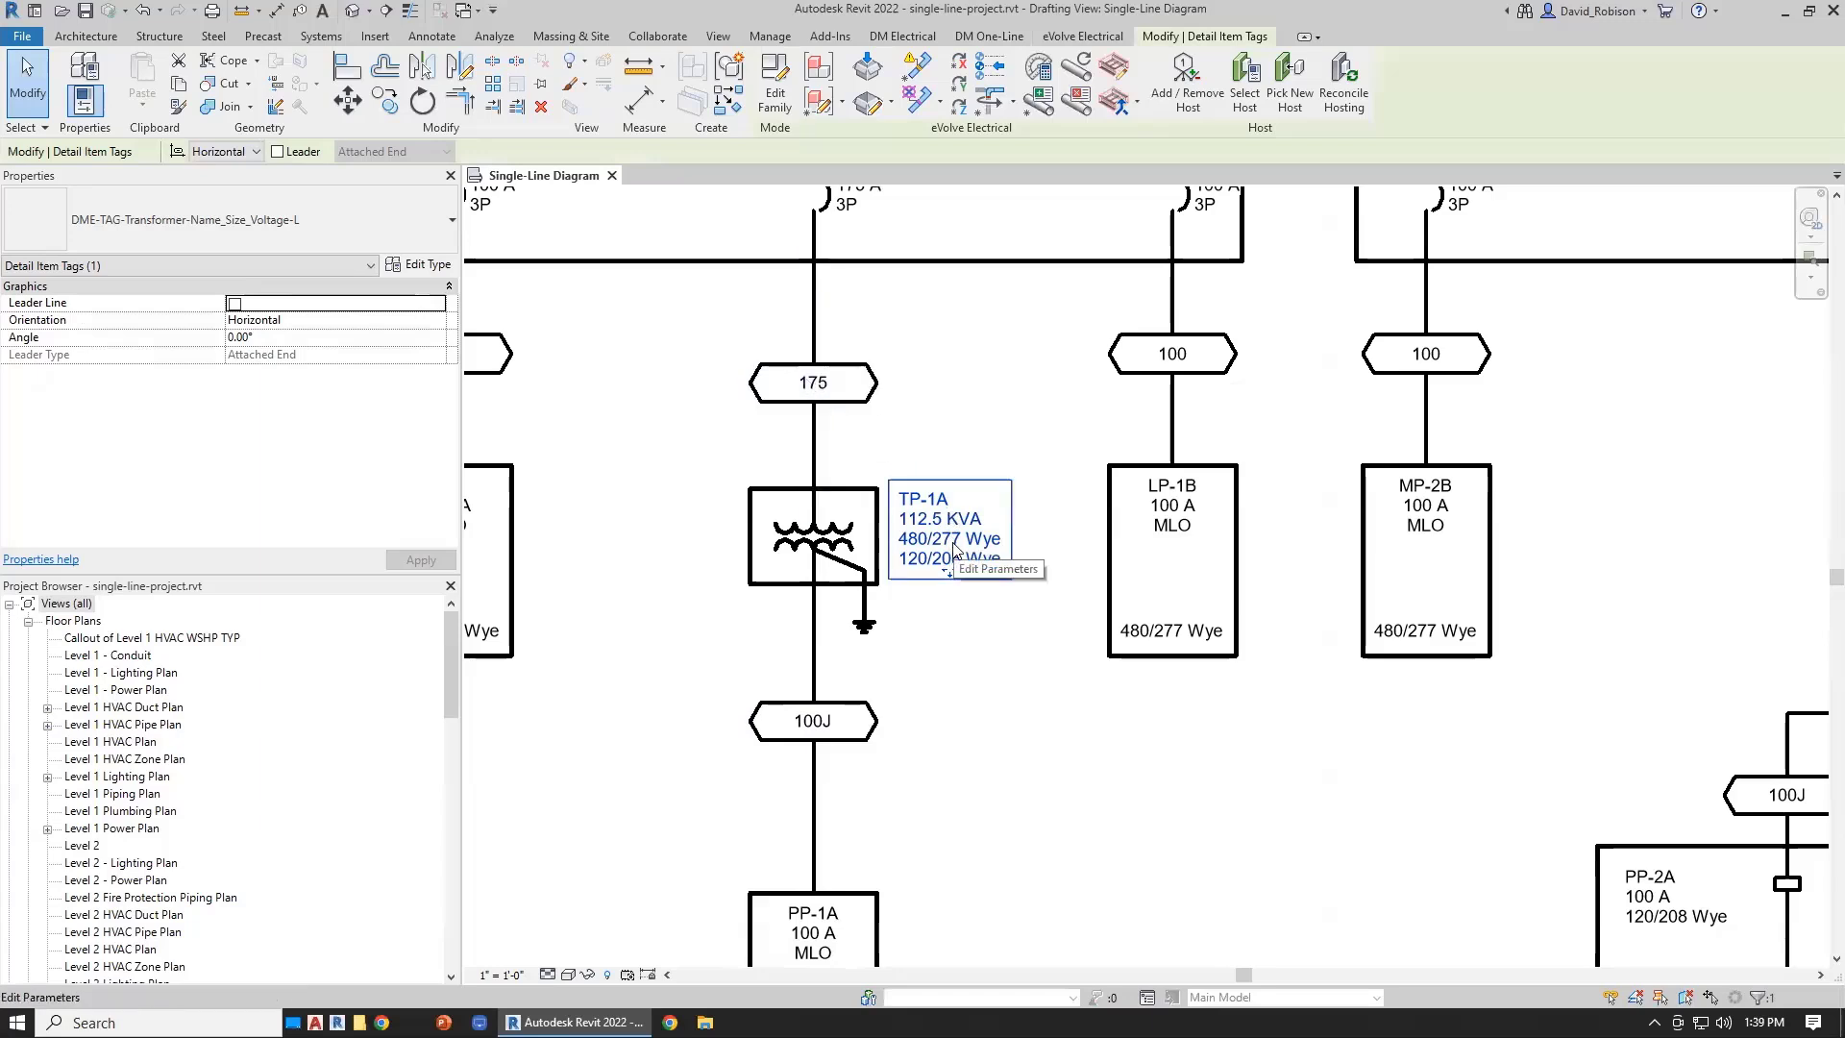
pyautogui.press('Escape')
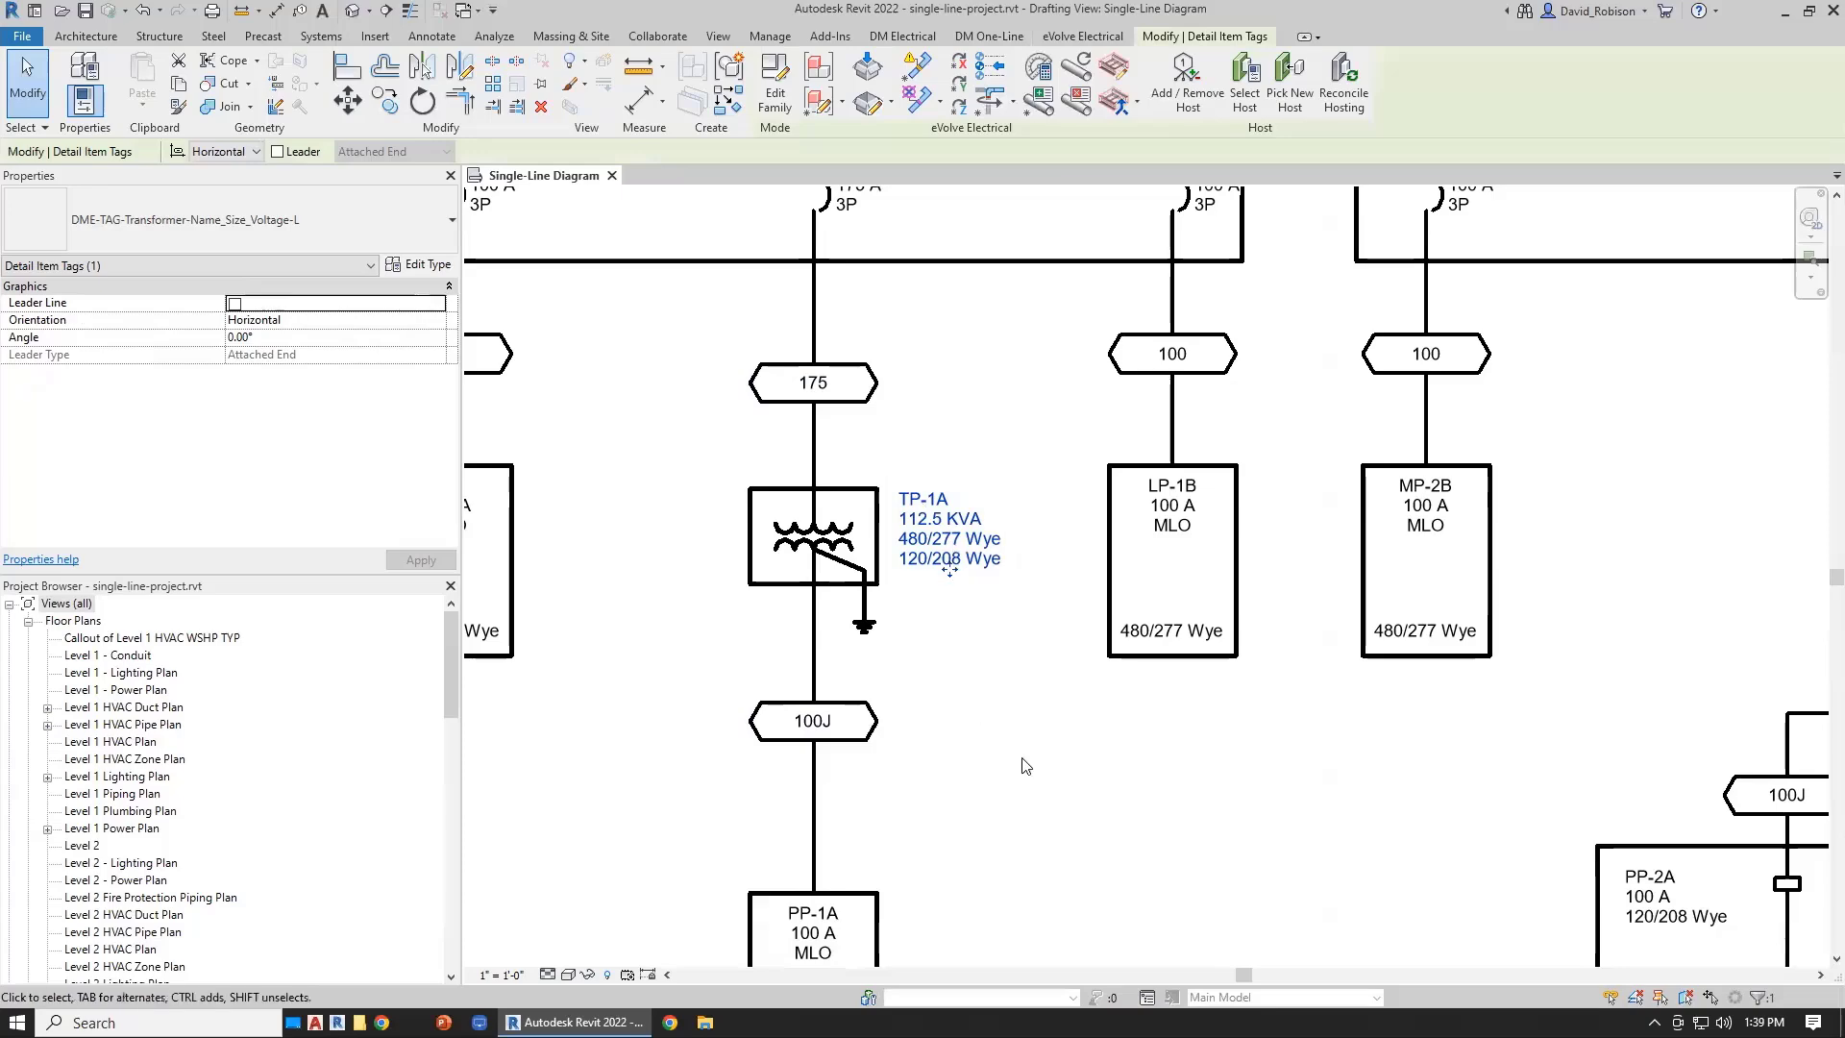
pyautogui.click(955, 548)
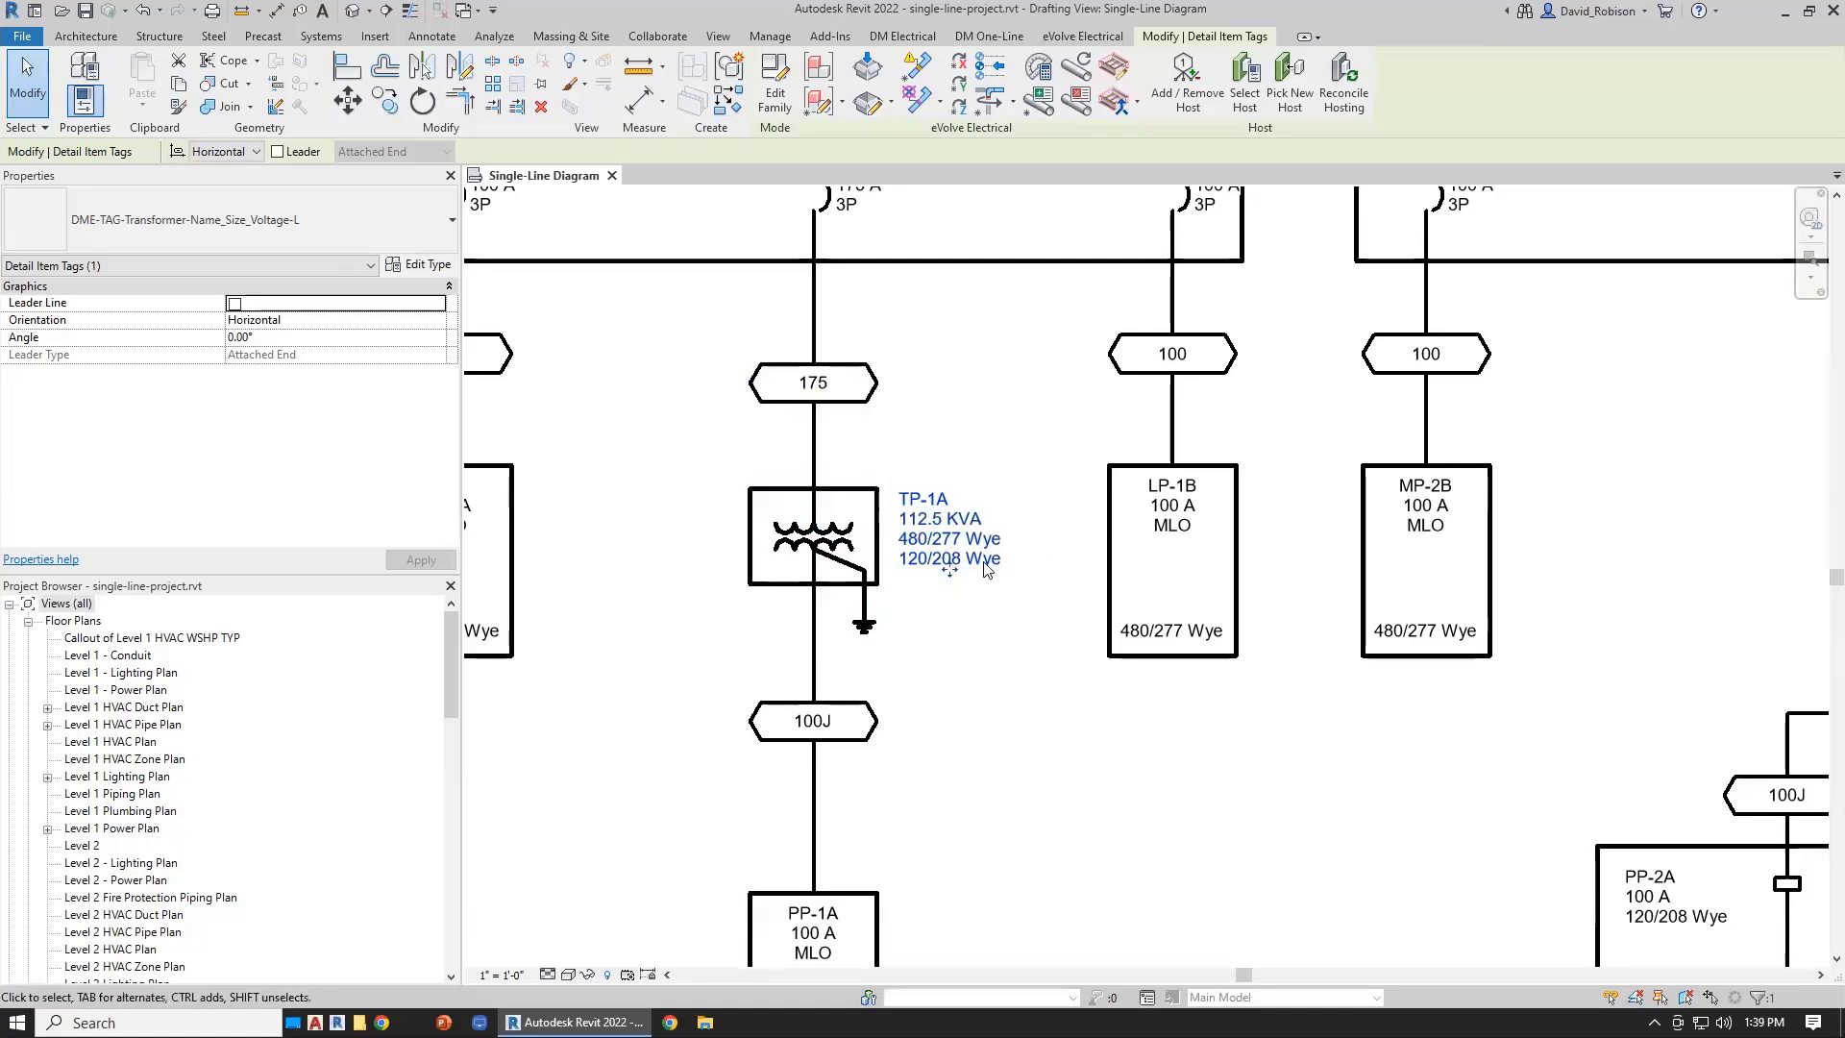
pyautogui.click(849, 502)
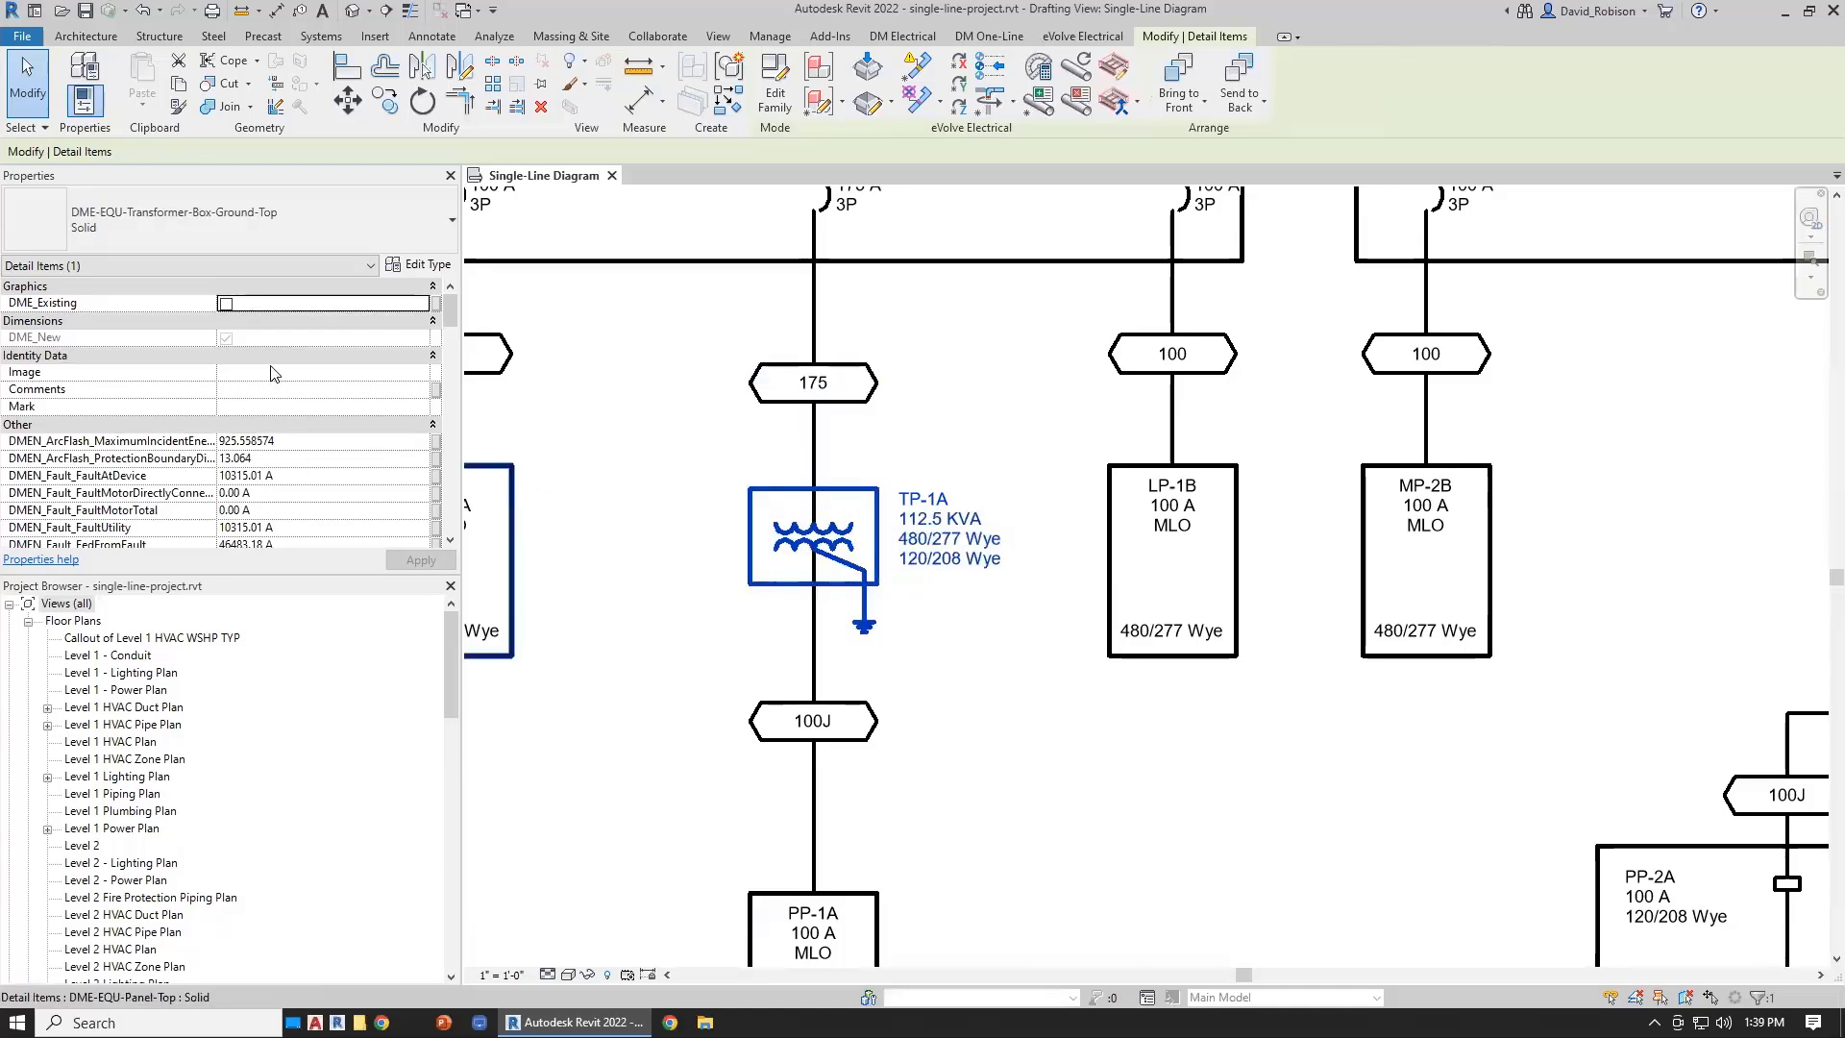
pyautogui.scroll(-5, 168, 423)
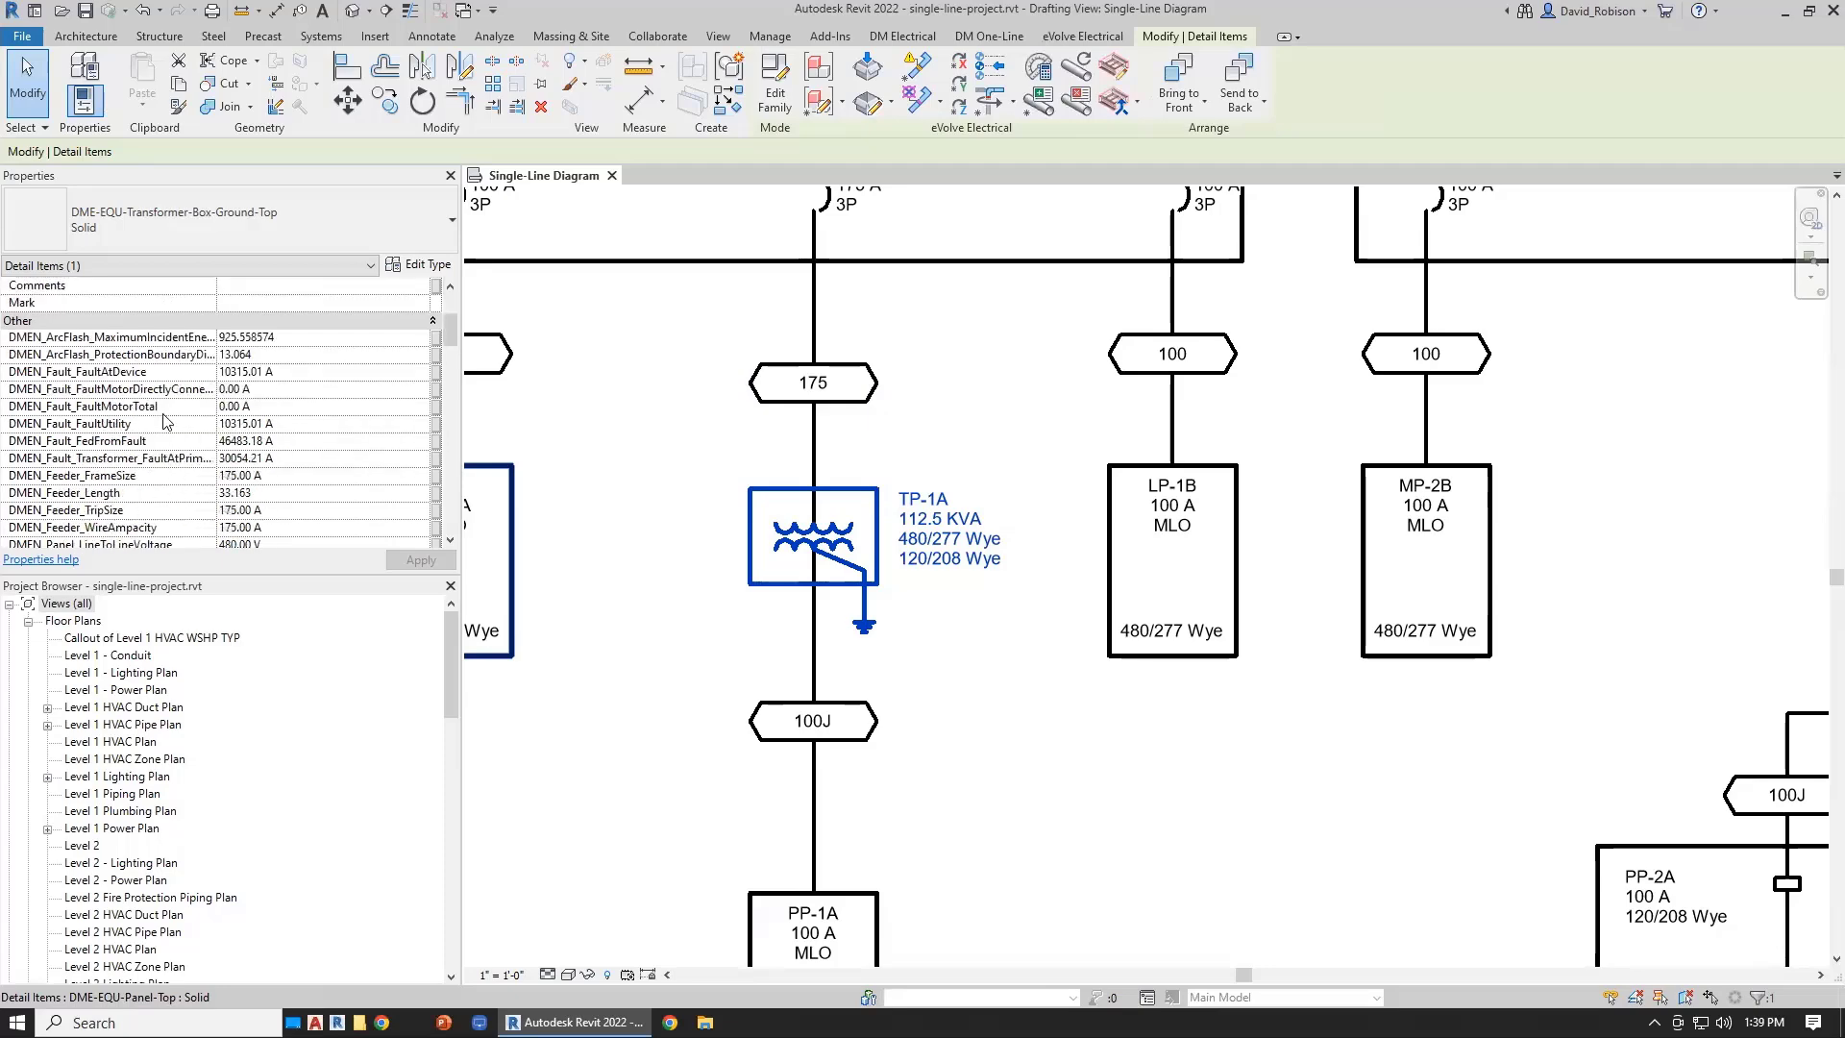
pyautogui.scroll(-10, 144, 413)
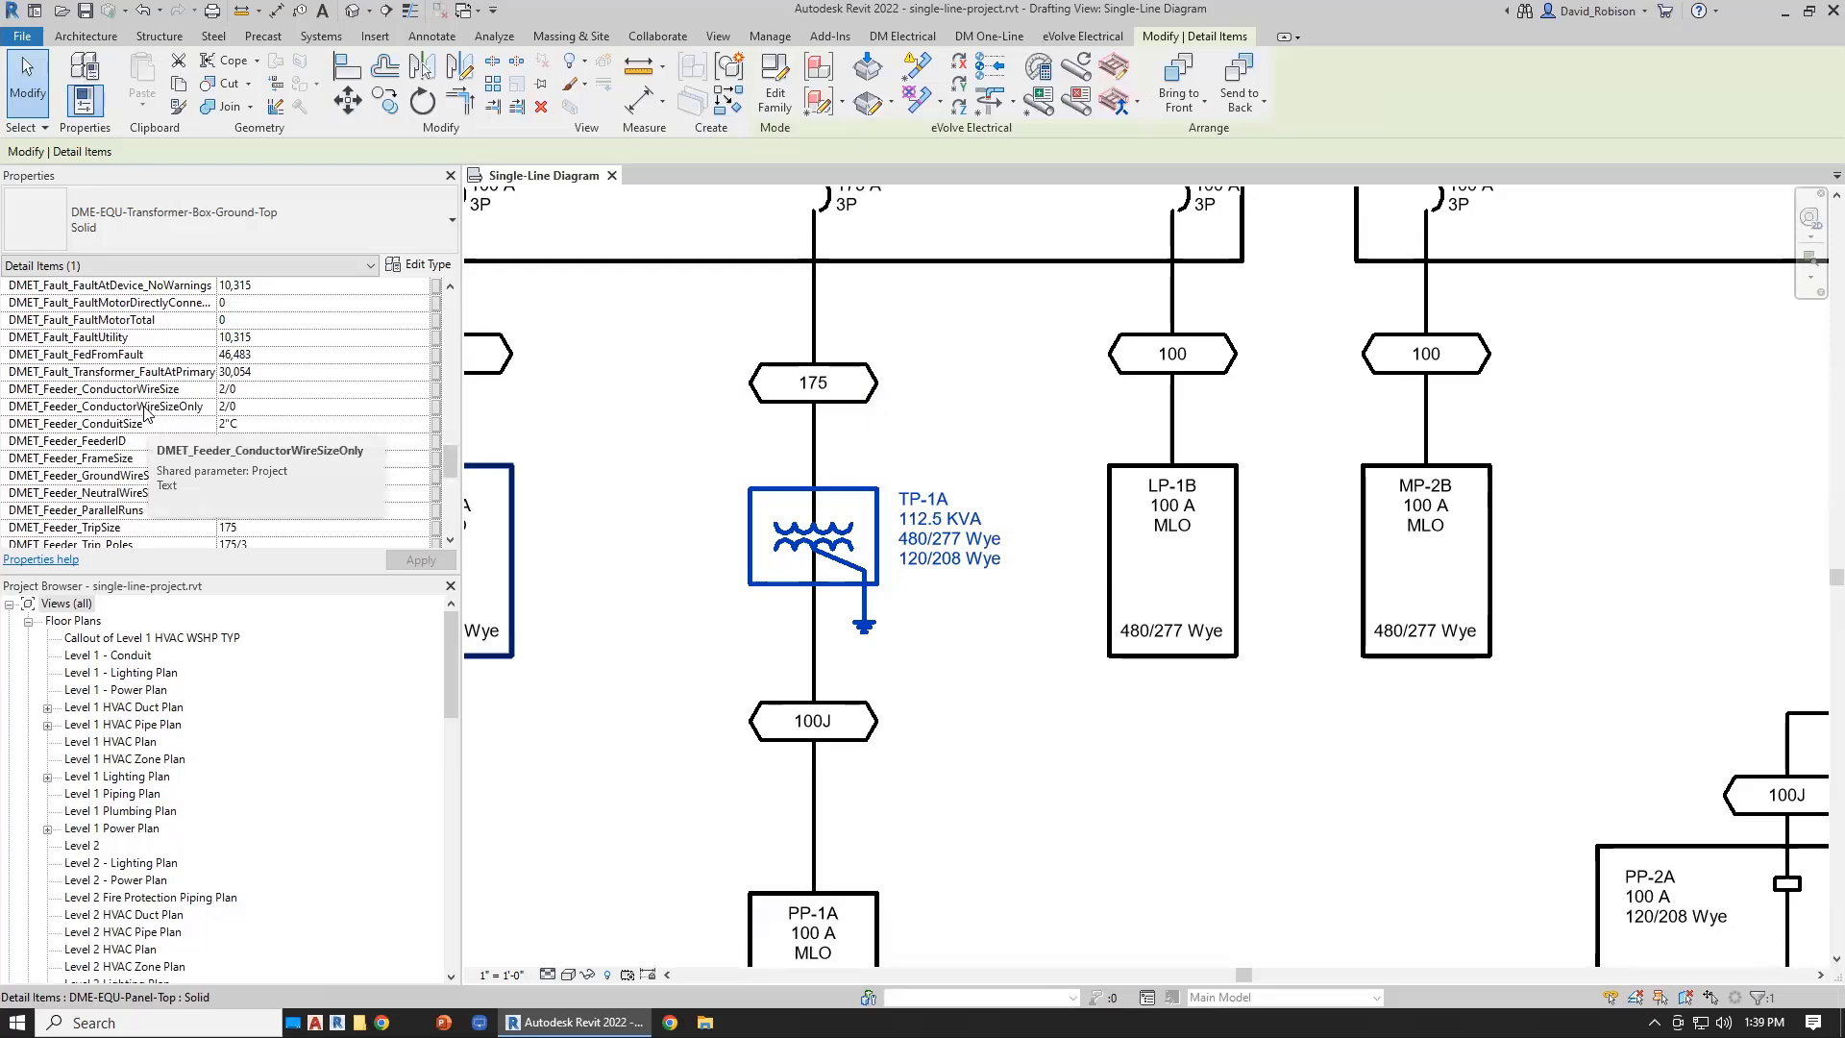
pyautogui.scroll(-3, 251, 453)
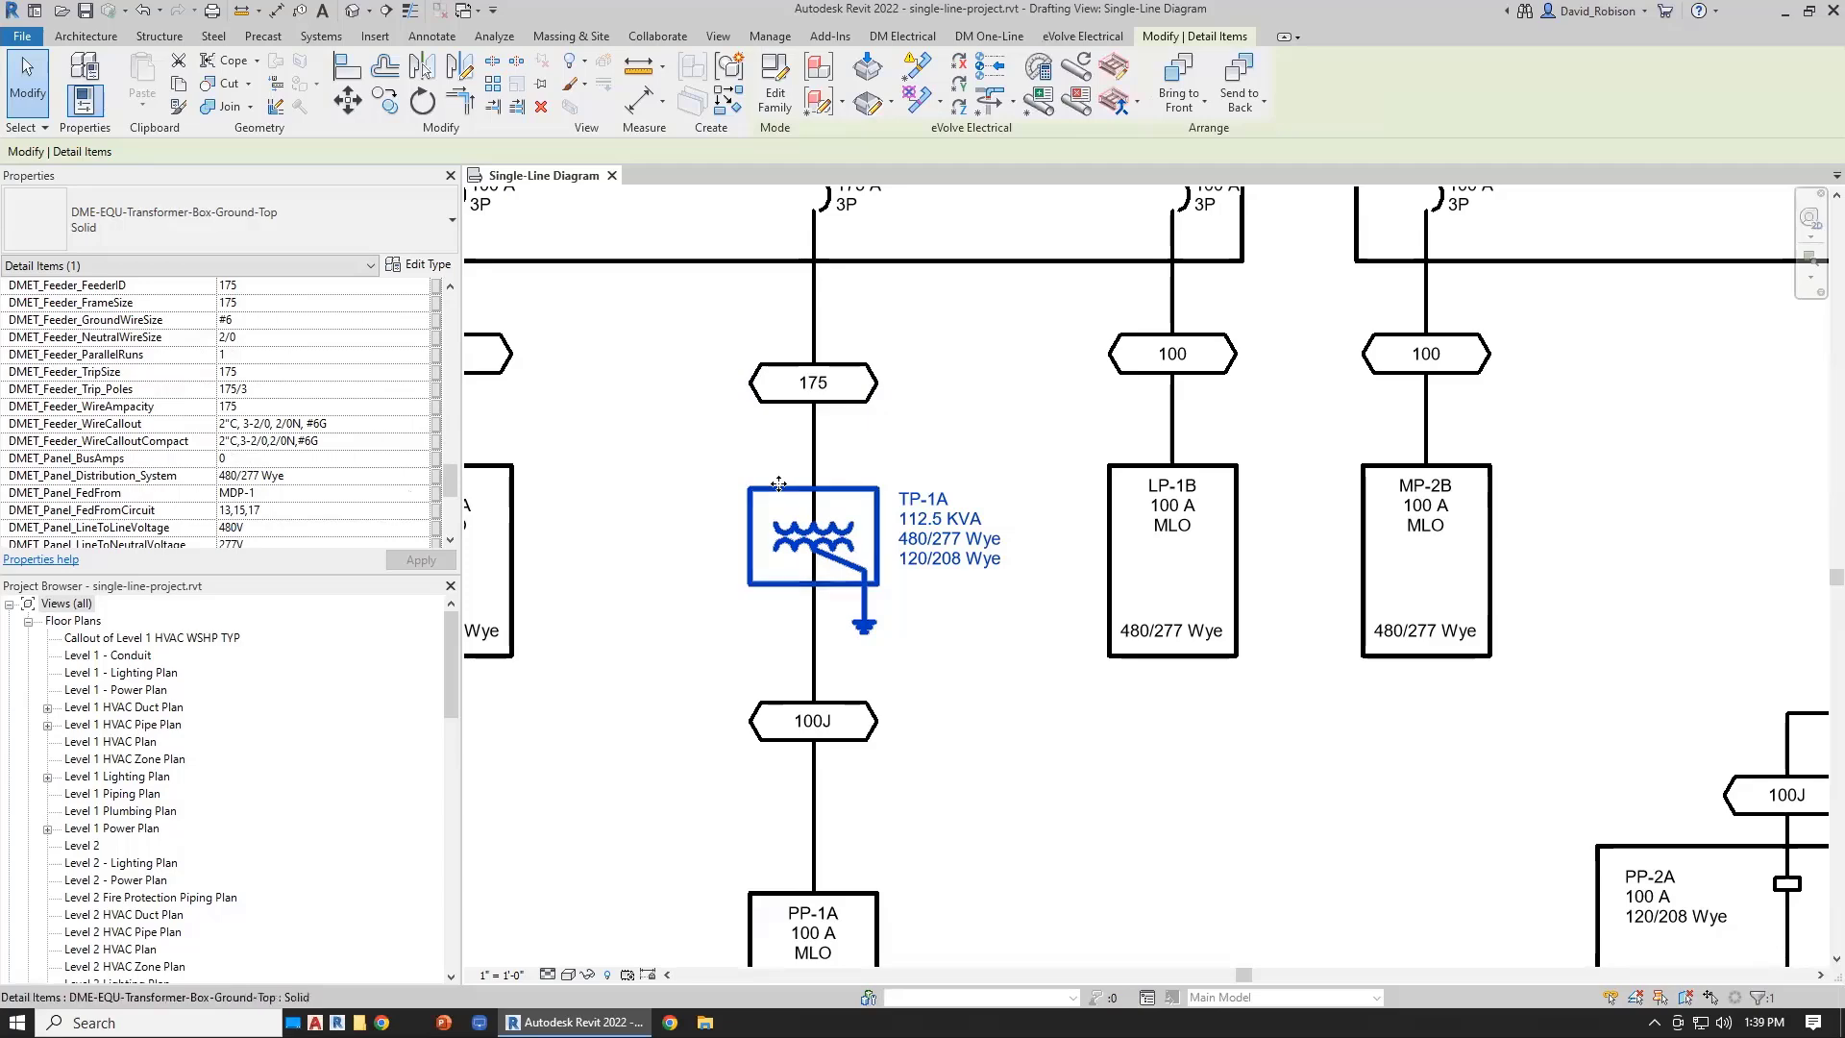
# - Locate transformer TP-1A in the model with Highlight Device, searching closed views, and select the equipment in the floor plan
pyautogui.click(982, 39)
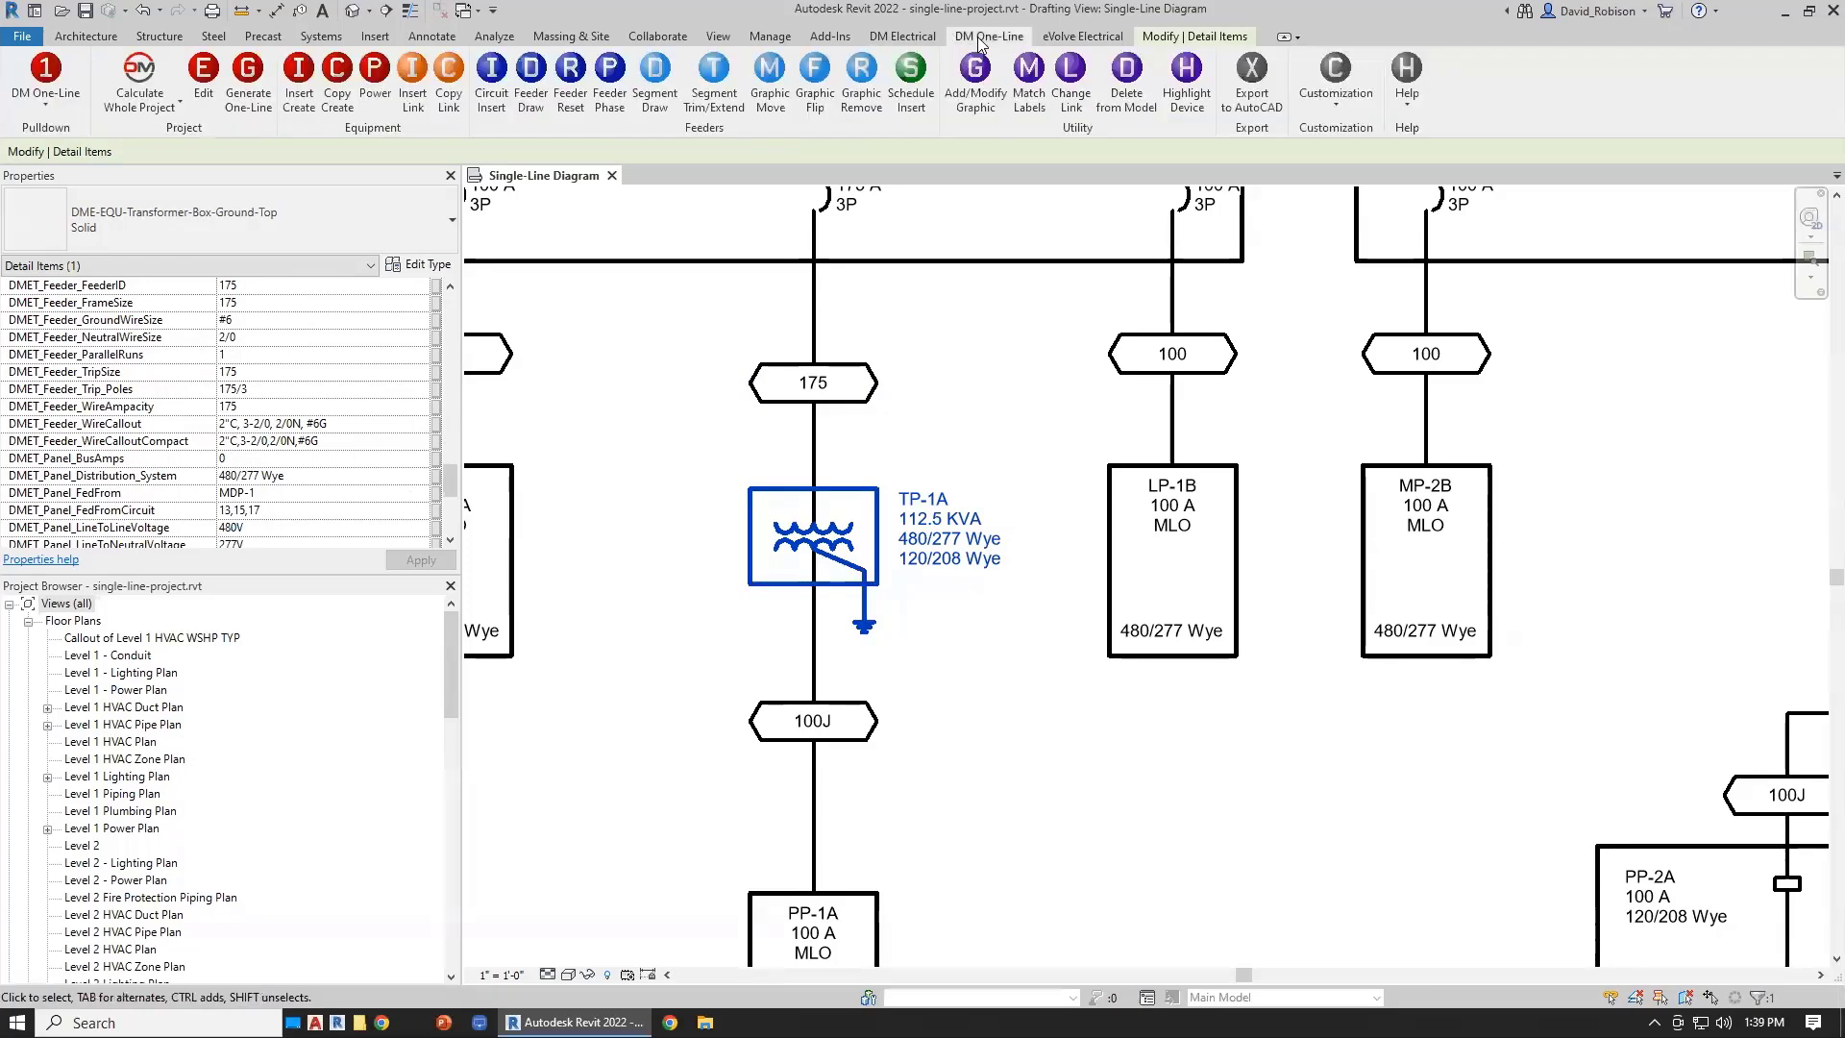
pyautogui.click(1174, 108)
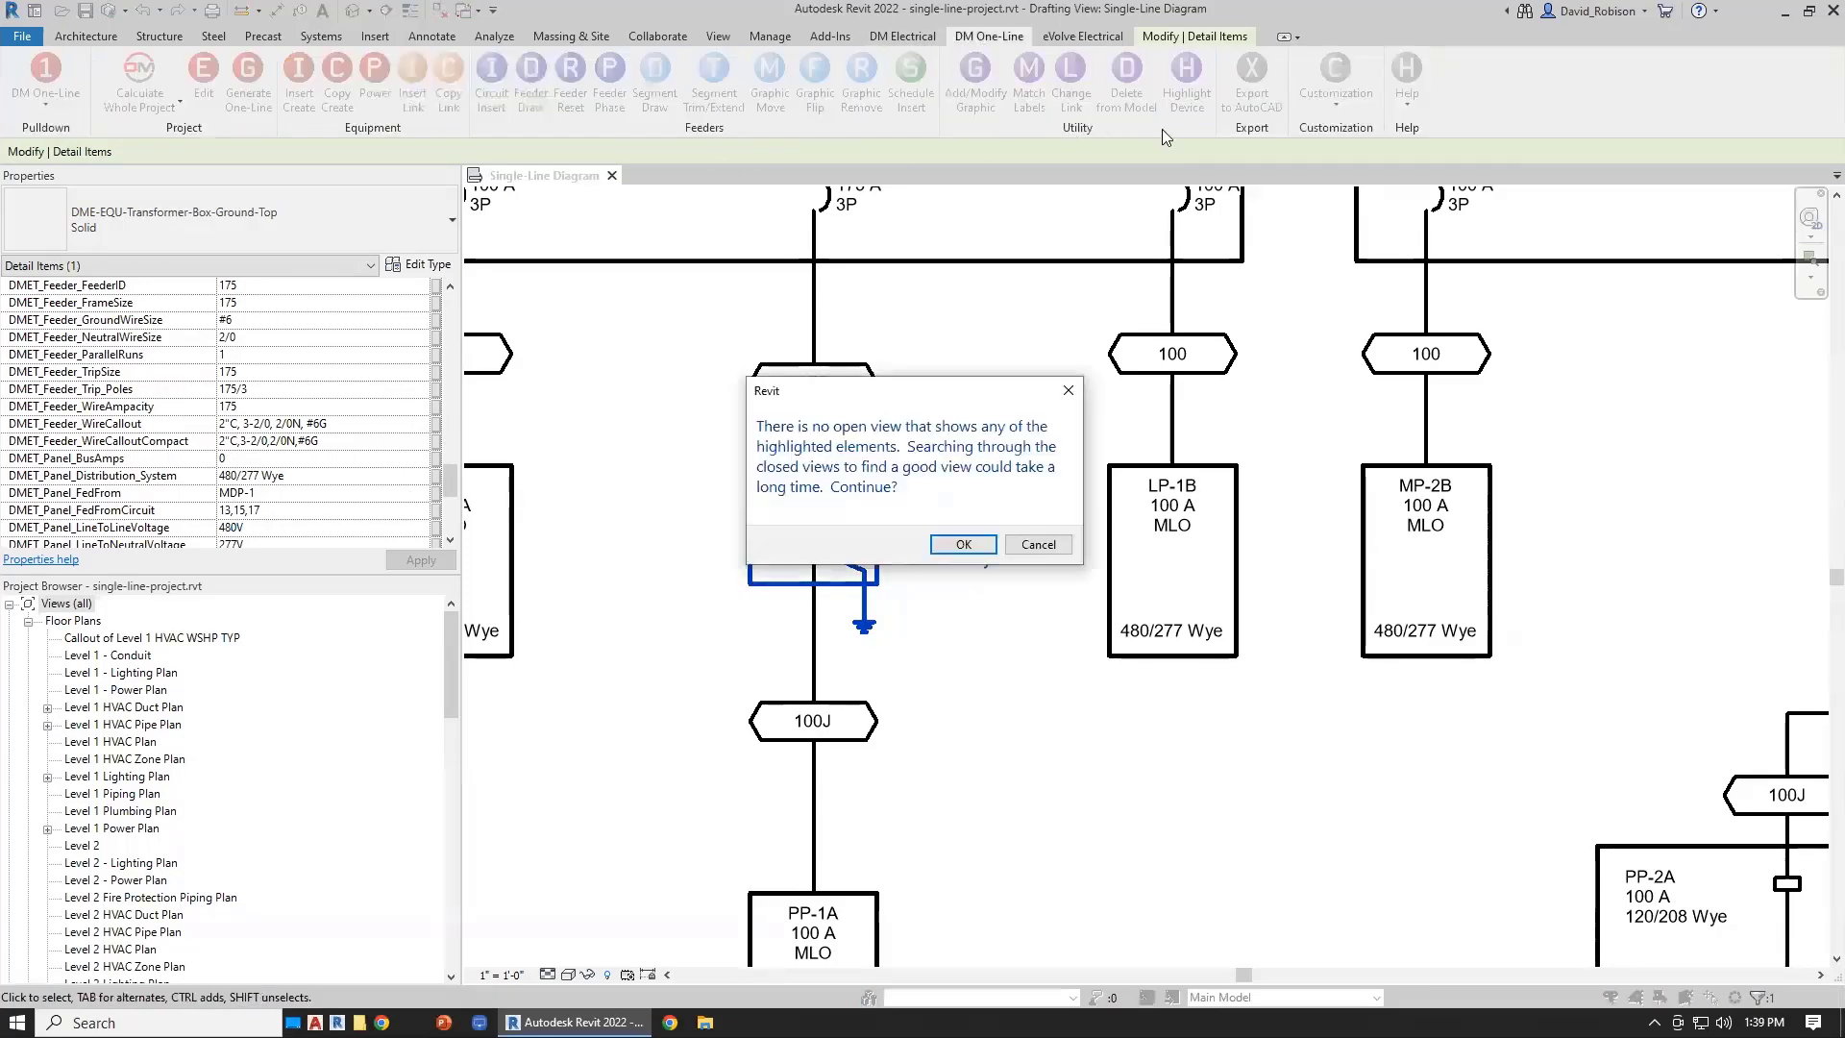
pyautogui.click(956, 540)
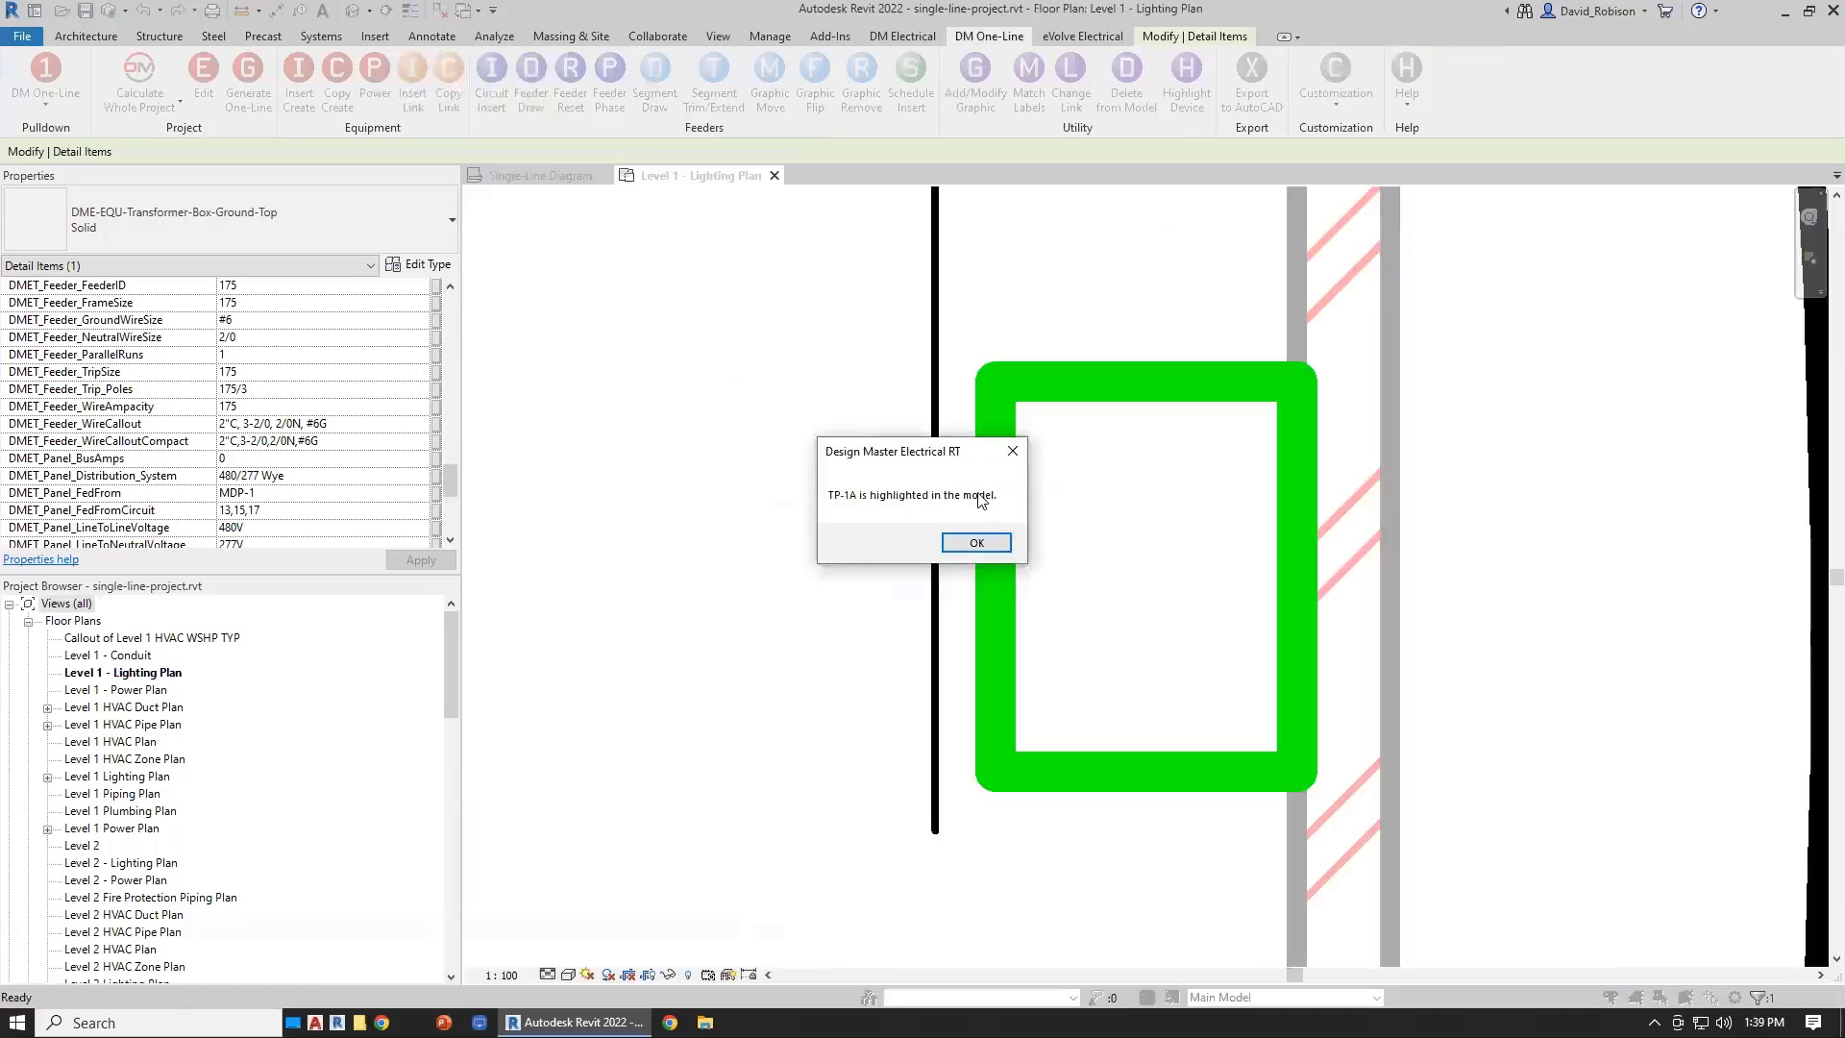
pyautogui.click(976, 543)
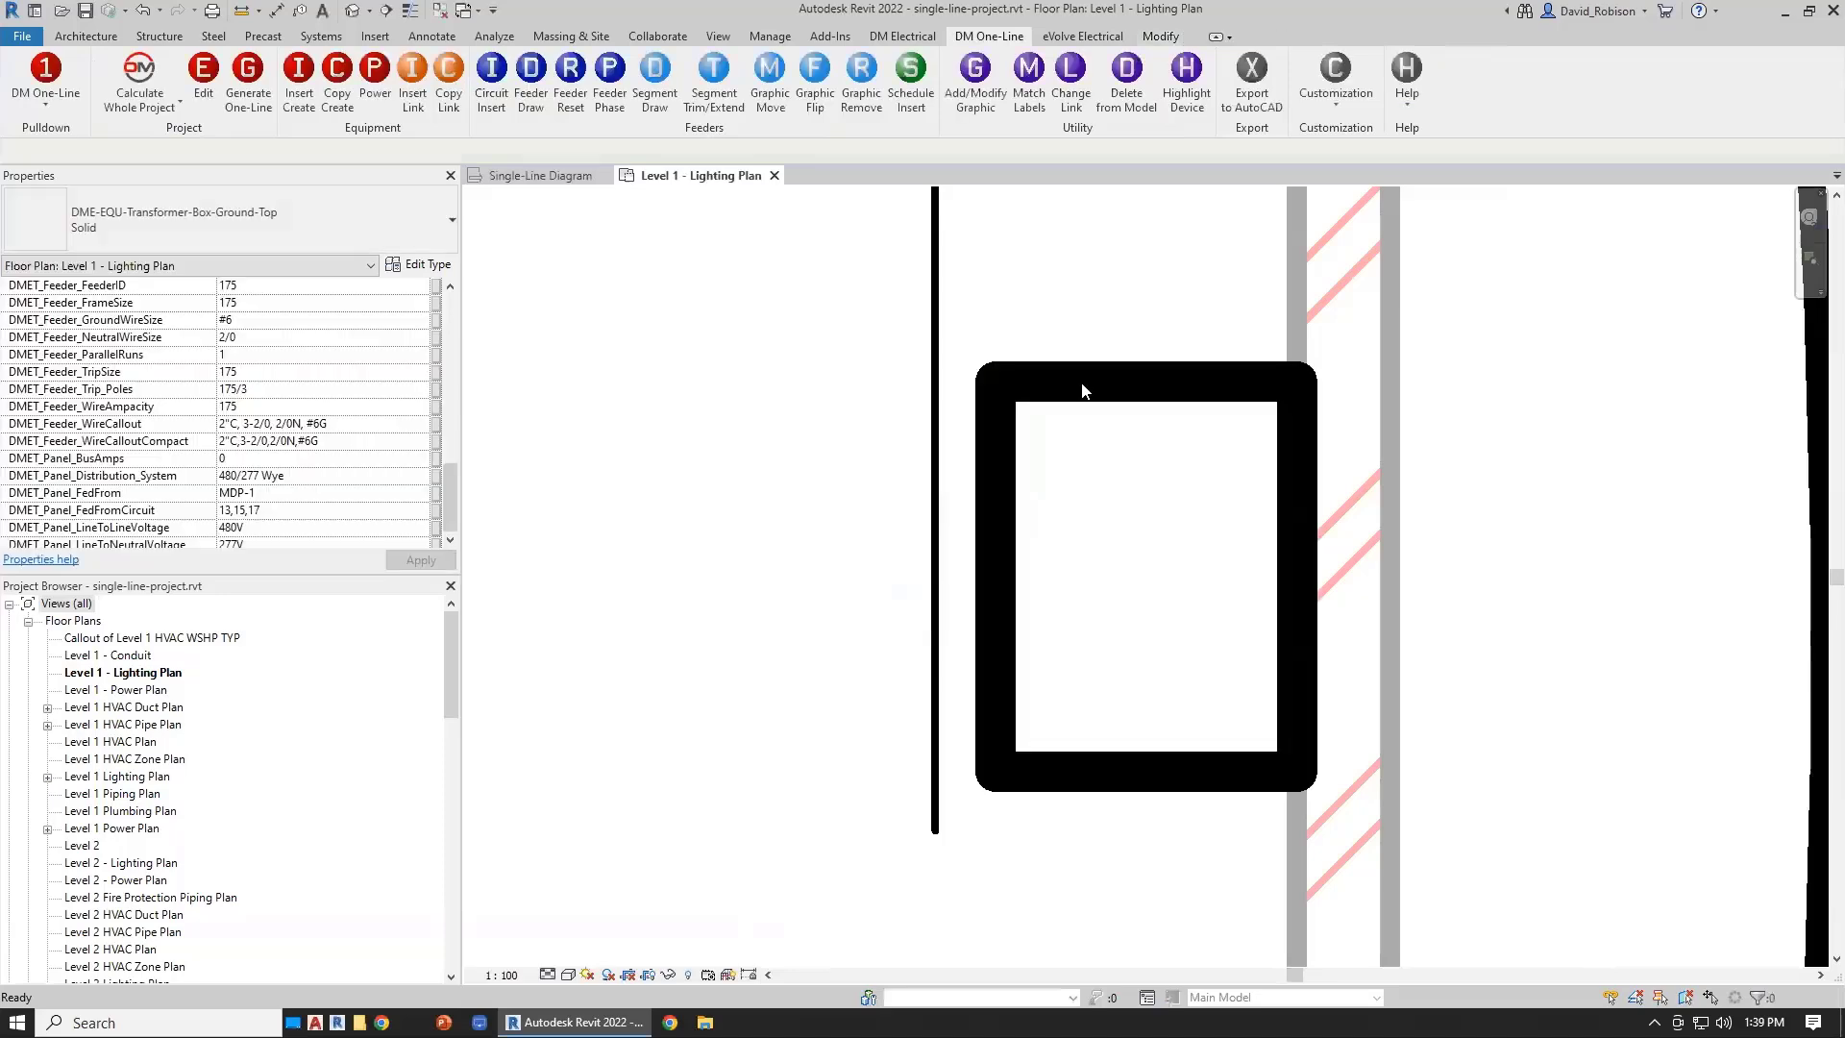
pyautogui.click(1092, 385)
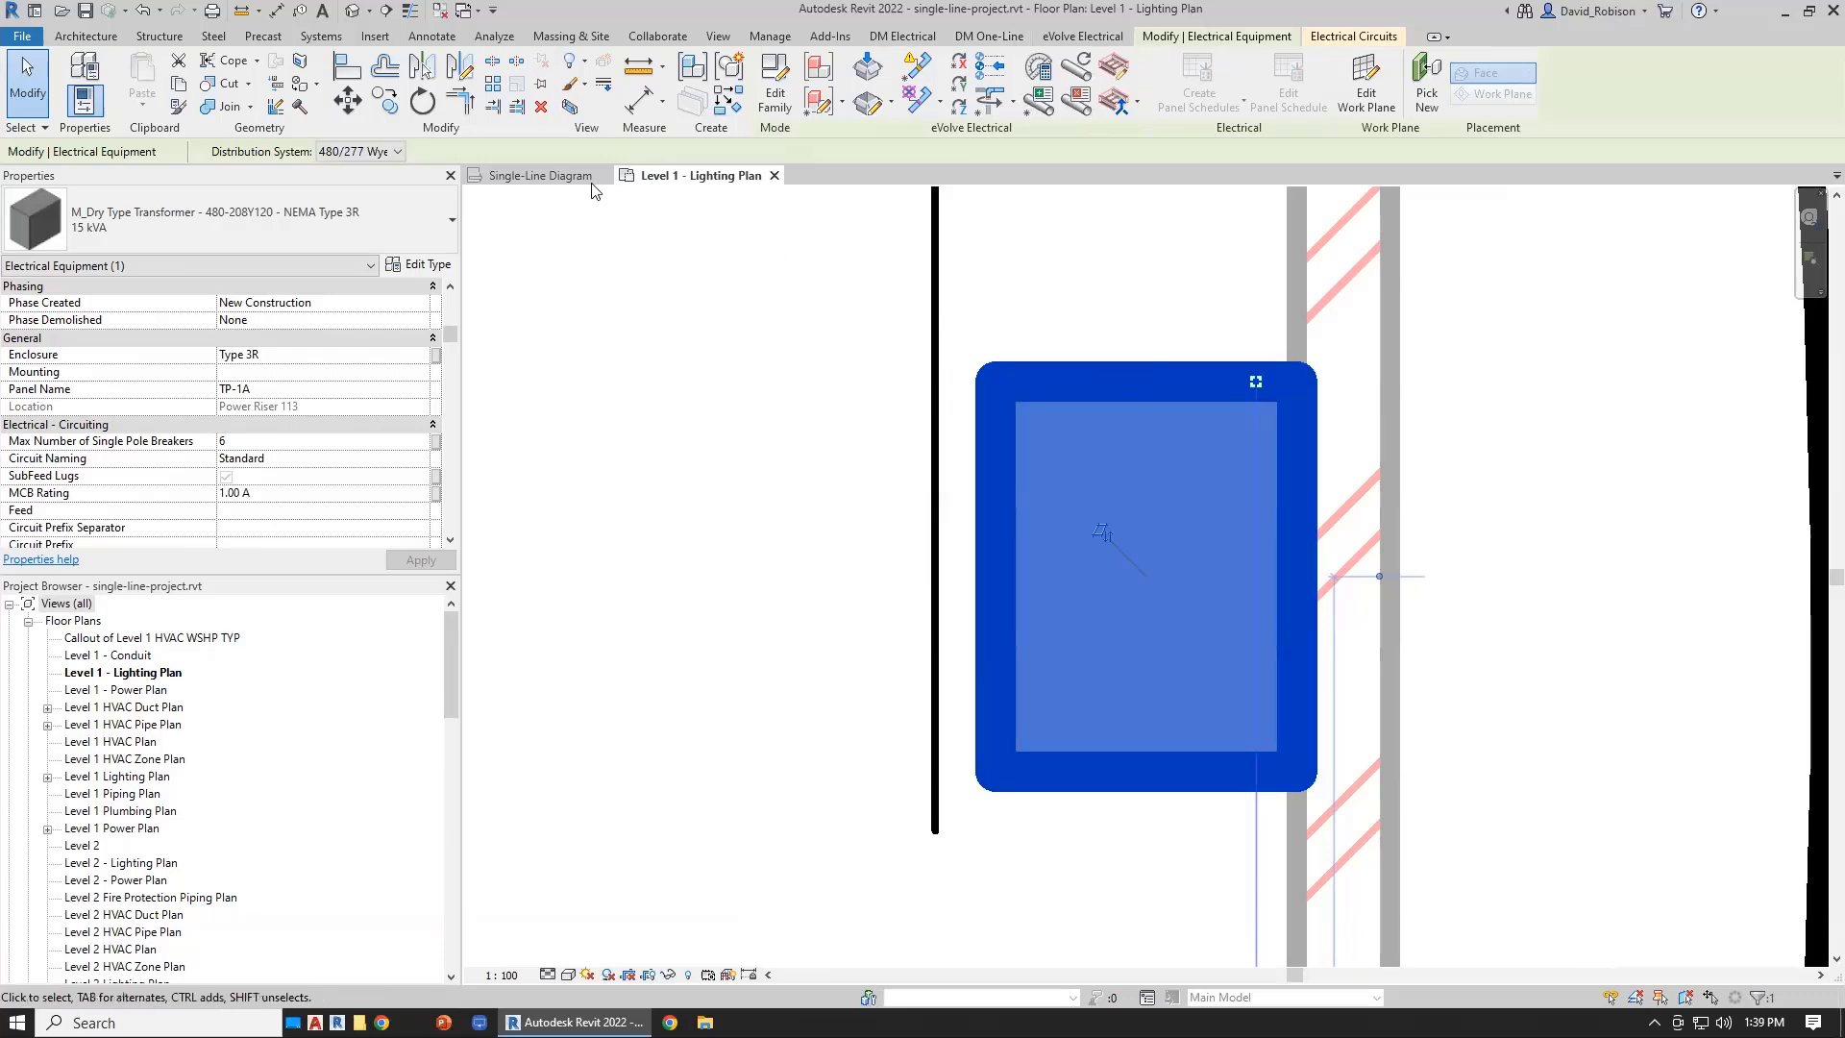
# - Check TP-1A's symbol on the single-line diagram, then review the circuiting and feeder properties of its equipment in the Level 1 - Lighting Plan
pyautogui.click(538, 176)
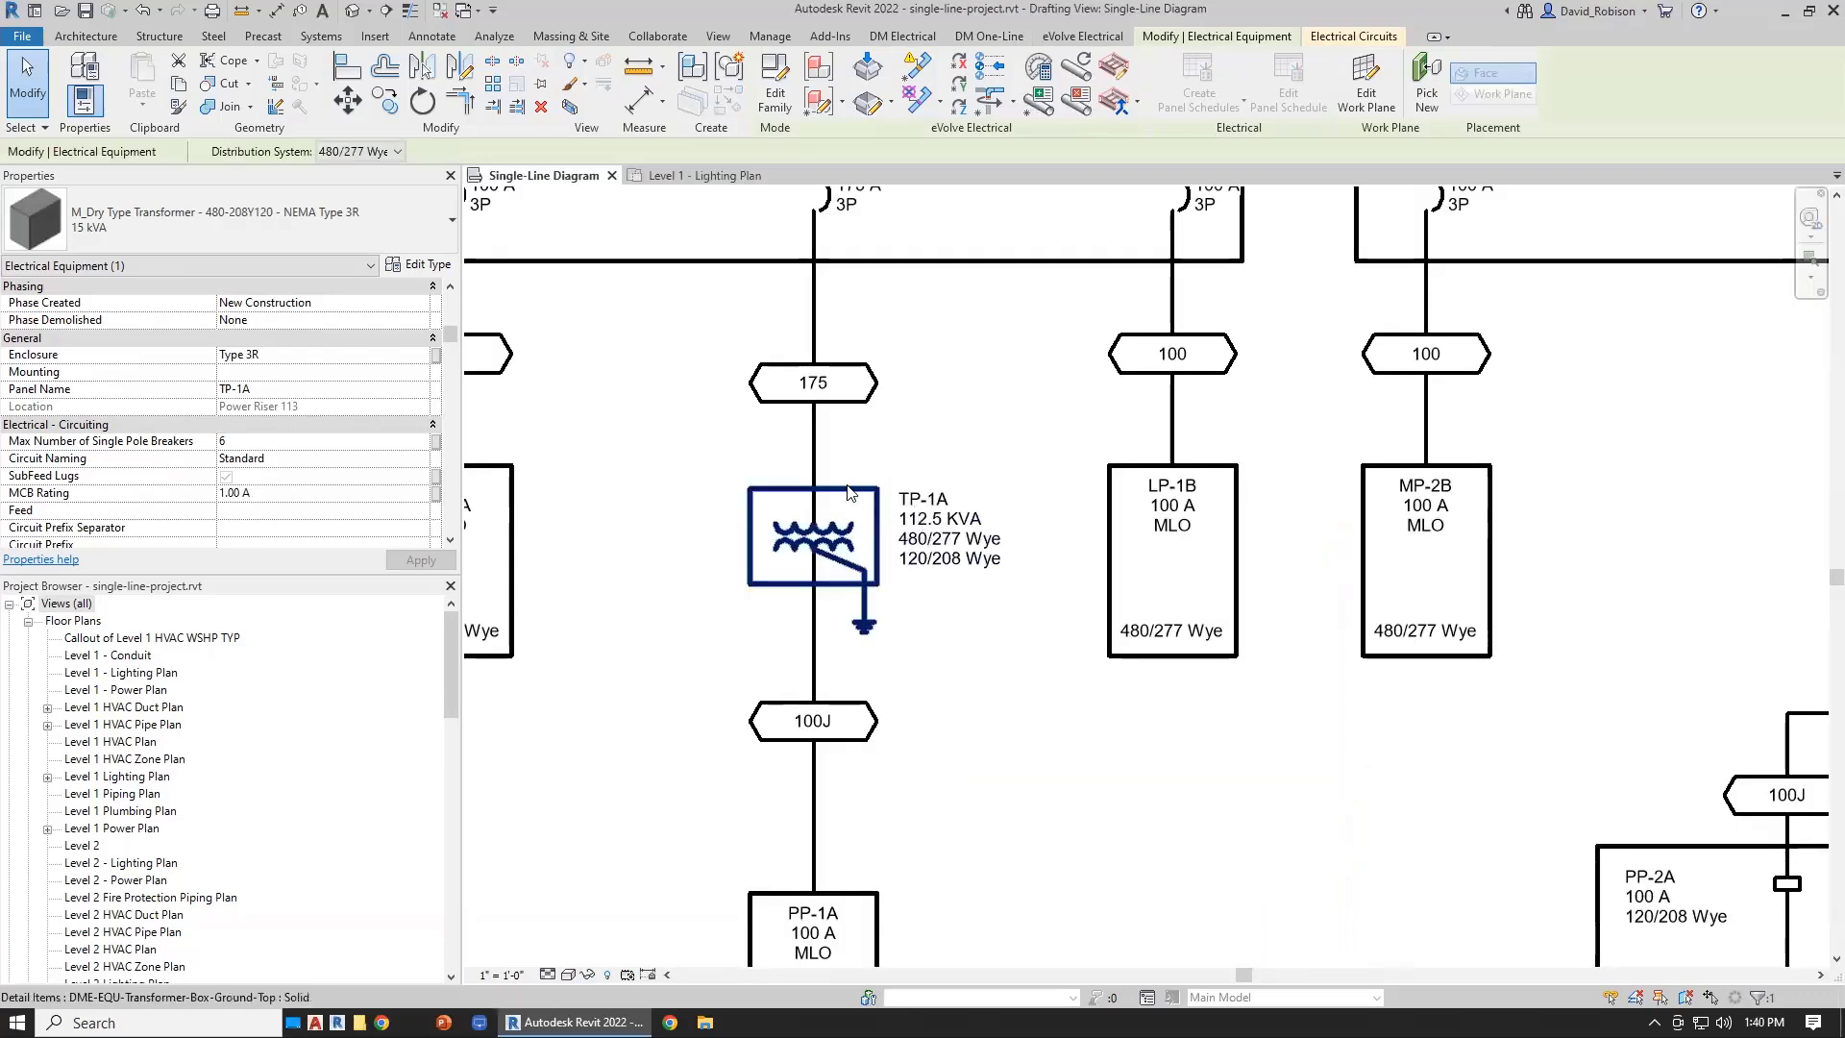
pyautogui.click(693, 178)
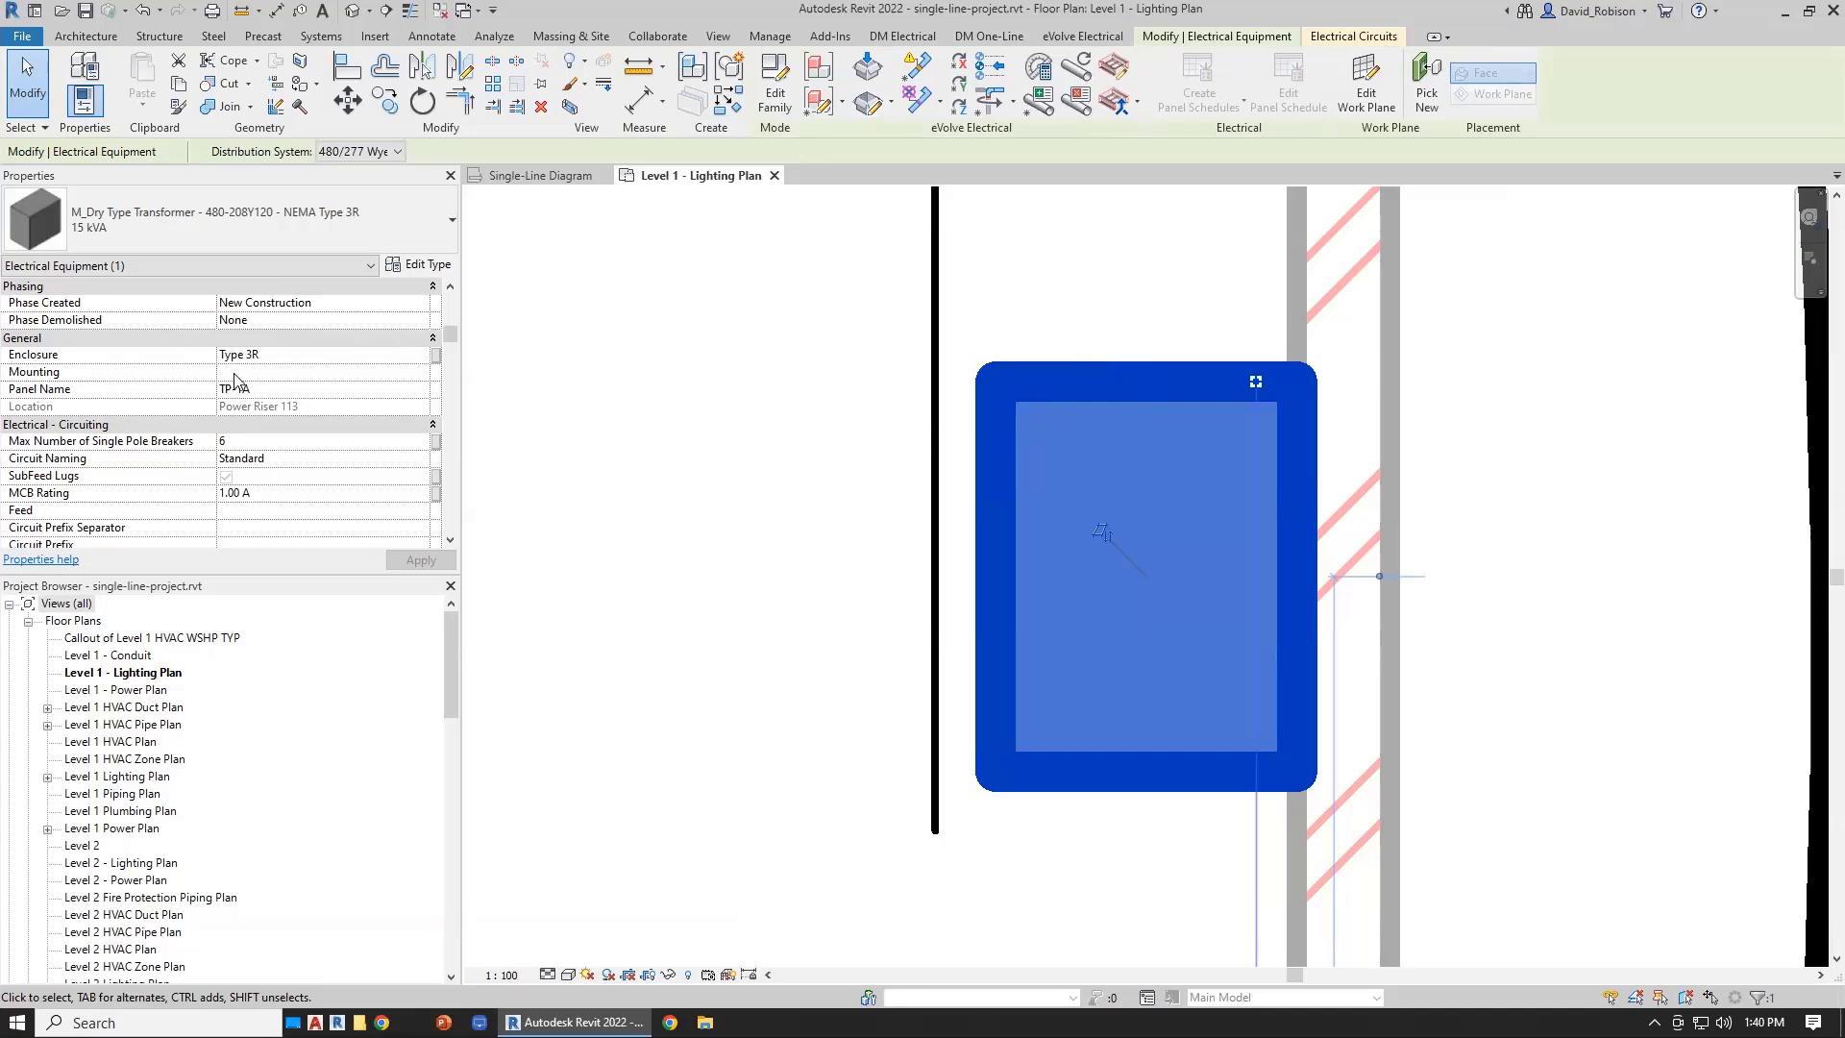
pyautogui.scroll(-5, 187, 403)
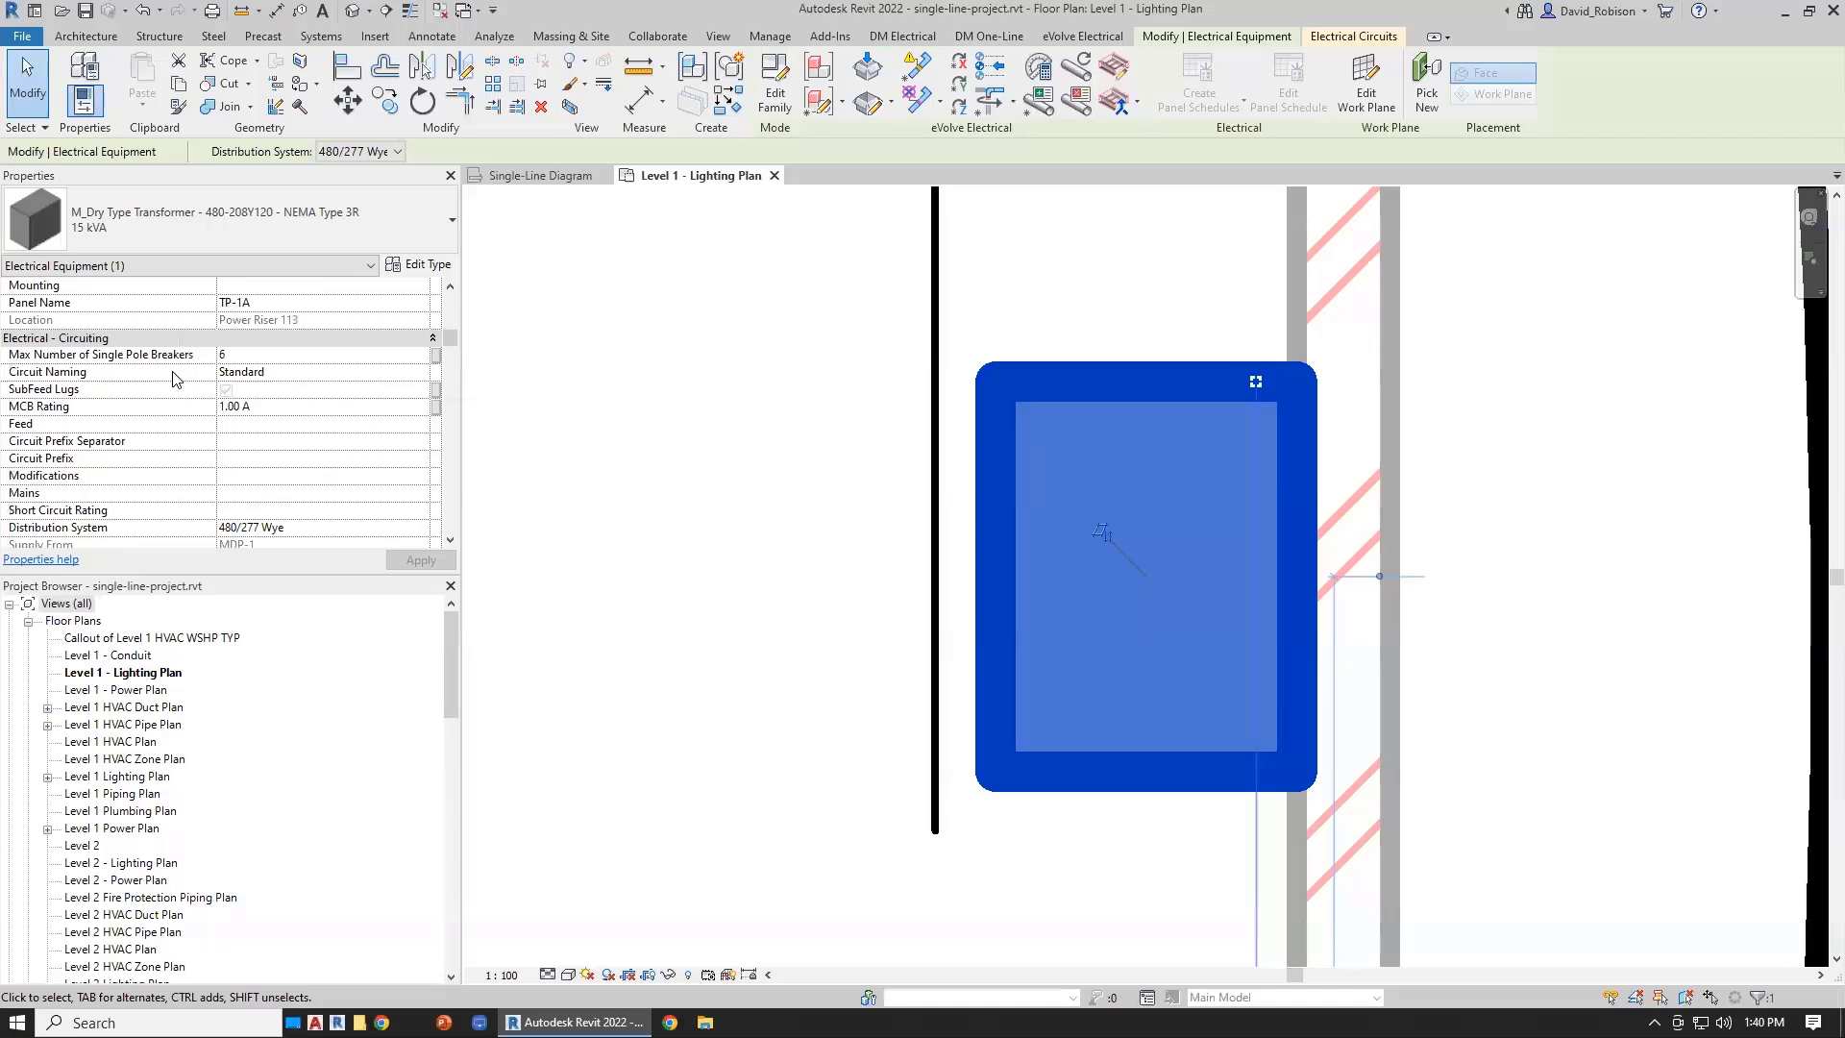
pyautogui.scroll(-4, 195, 434)
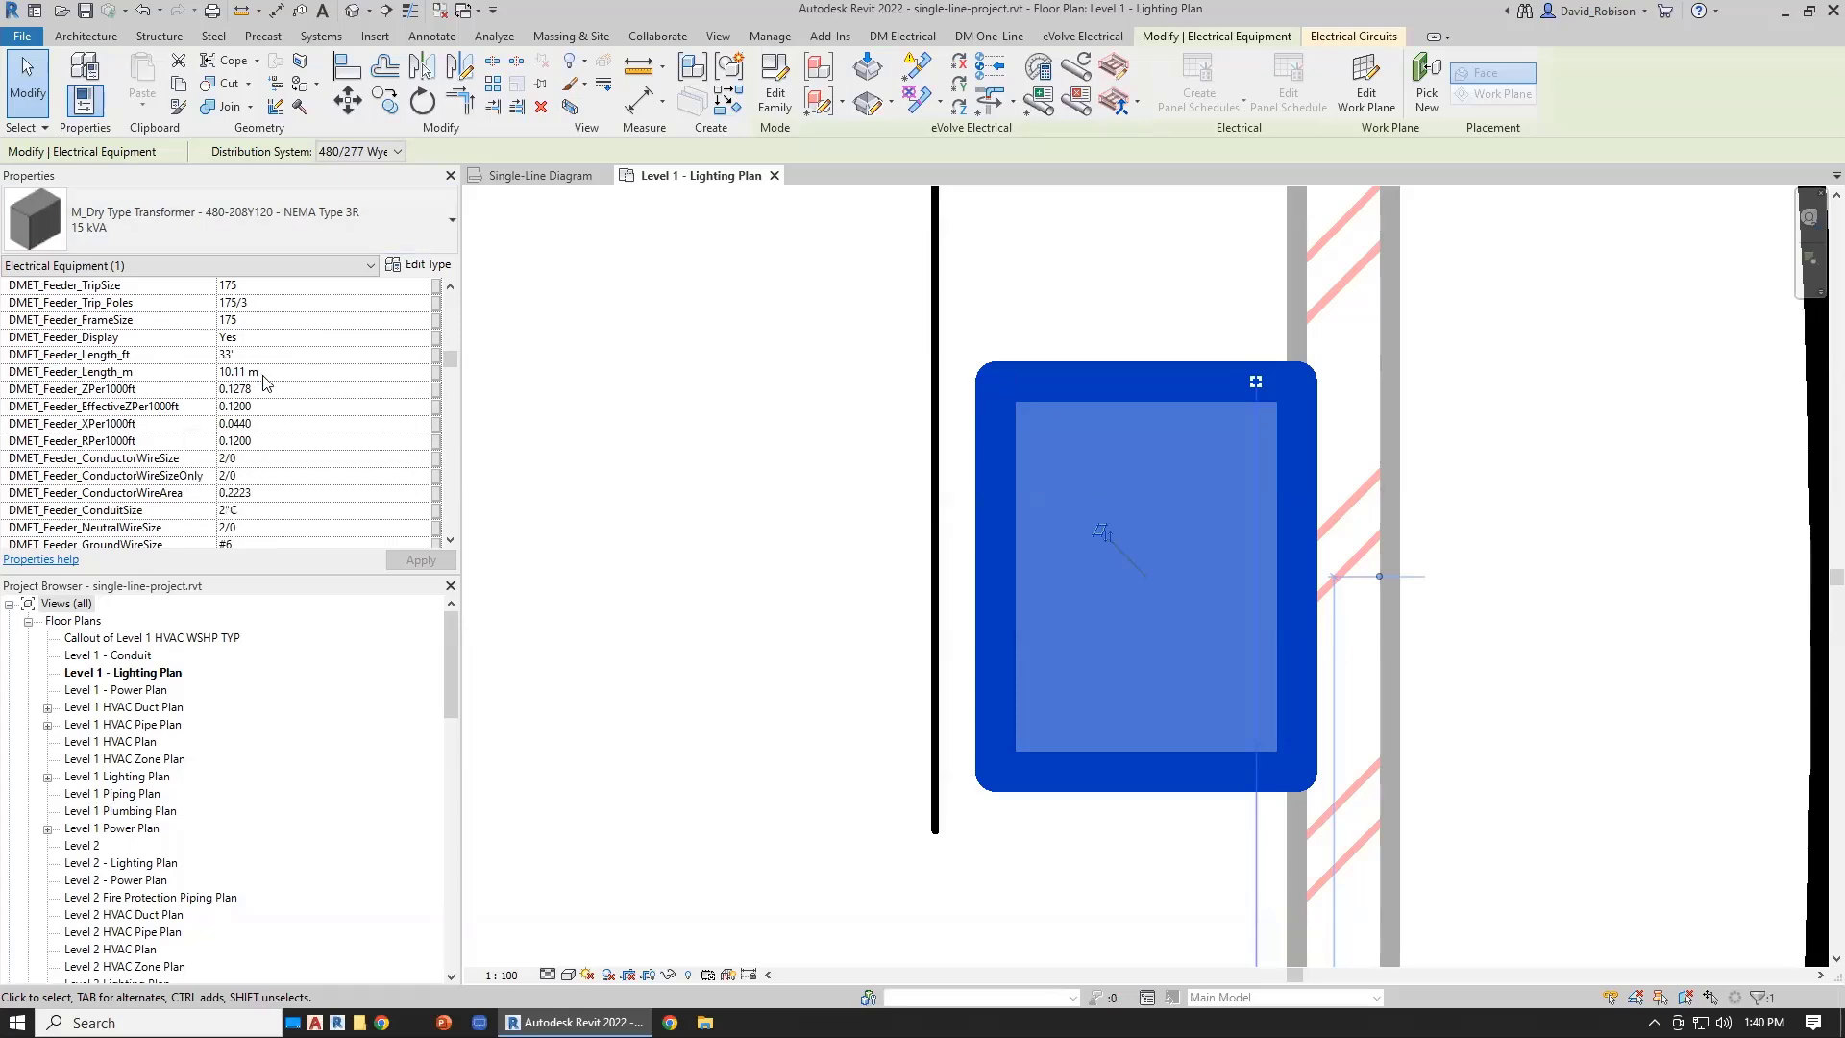
pyautogui.scroll(10, 265, 375)
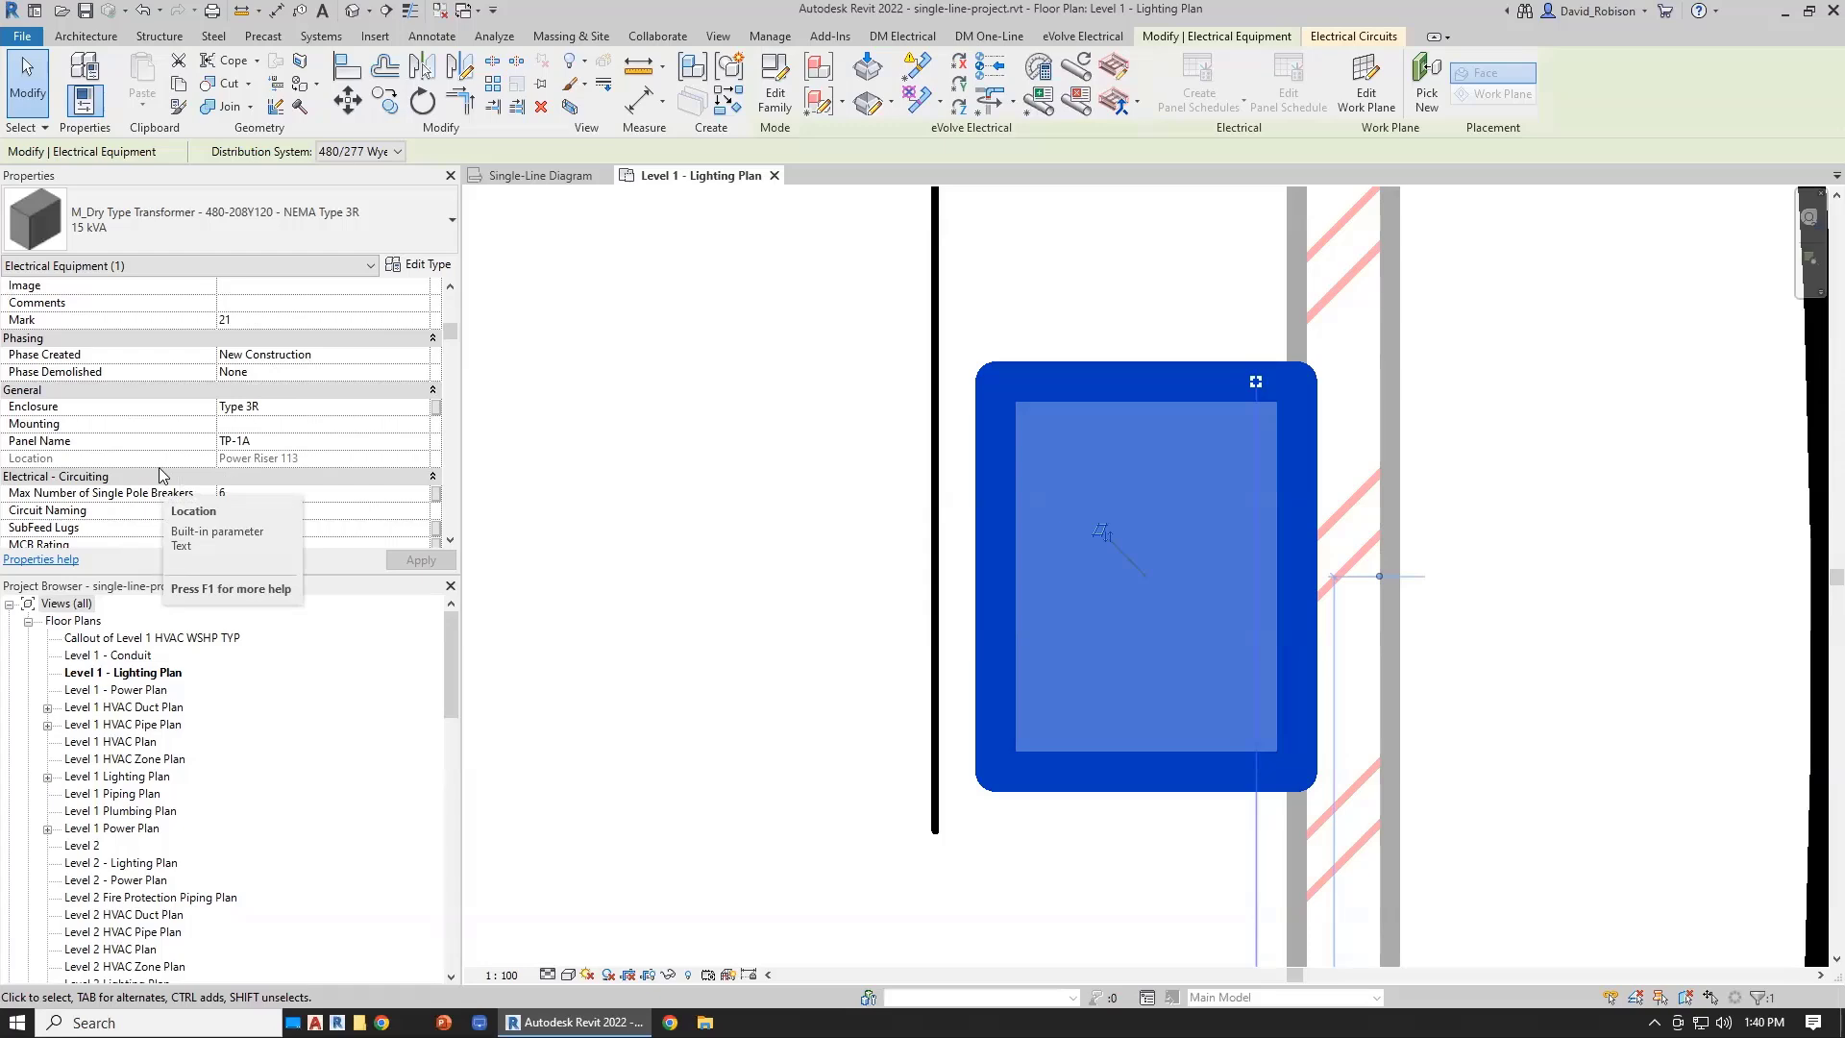
# - Compare the DMER parameters of TP-1A's single-line symbol with the built-in properties, including Mounting, of its floor plan equipment
pyautogui.click(544, 176)
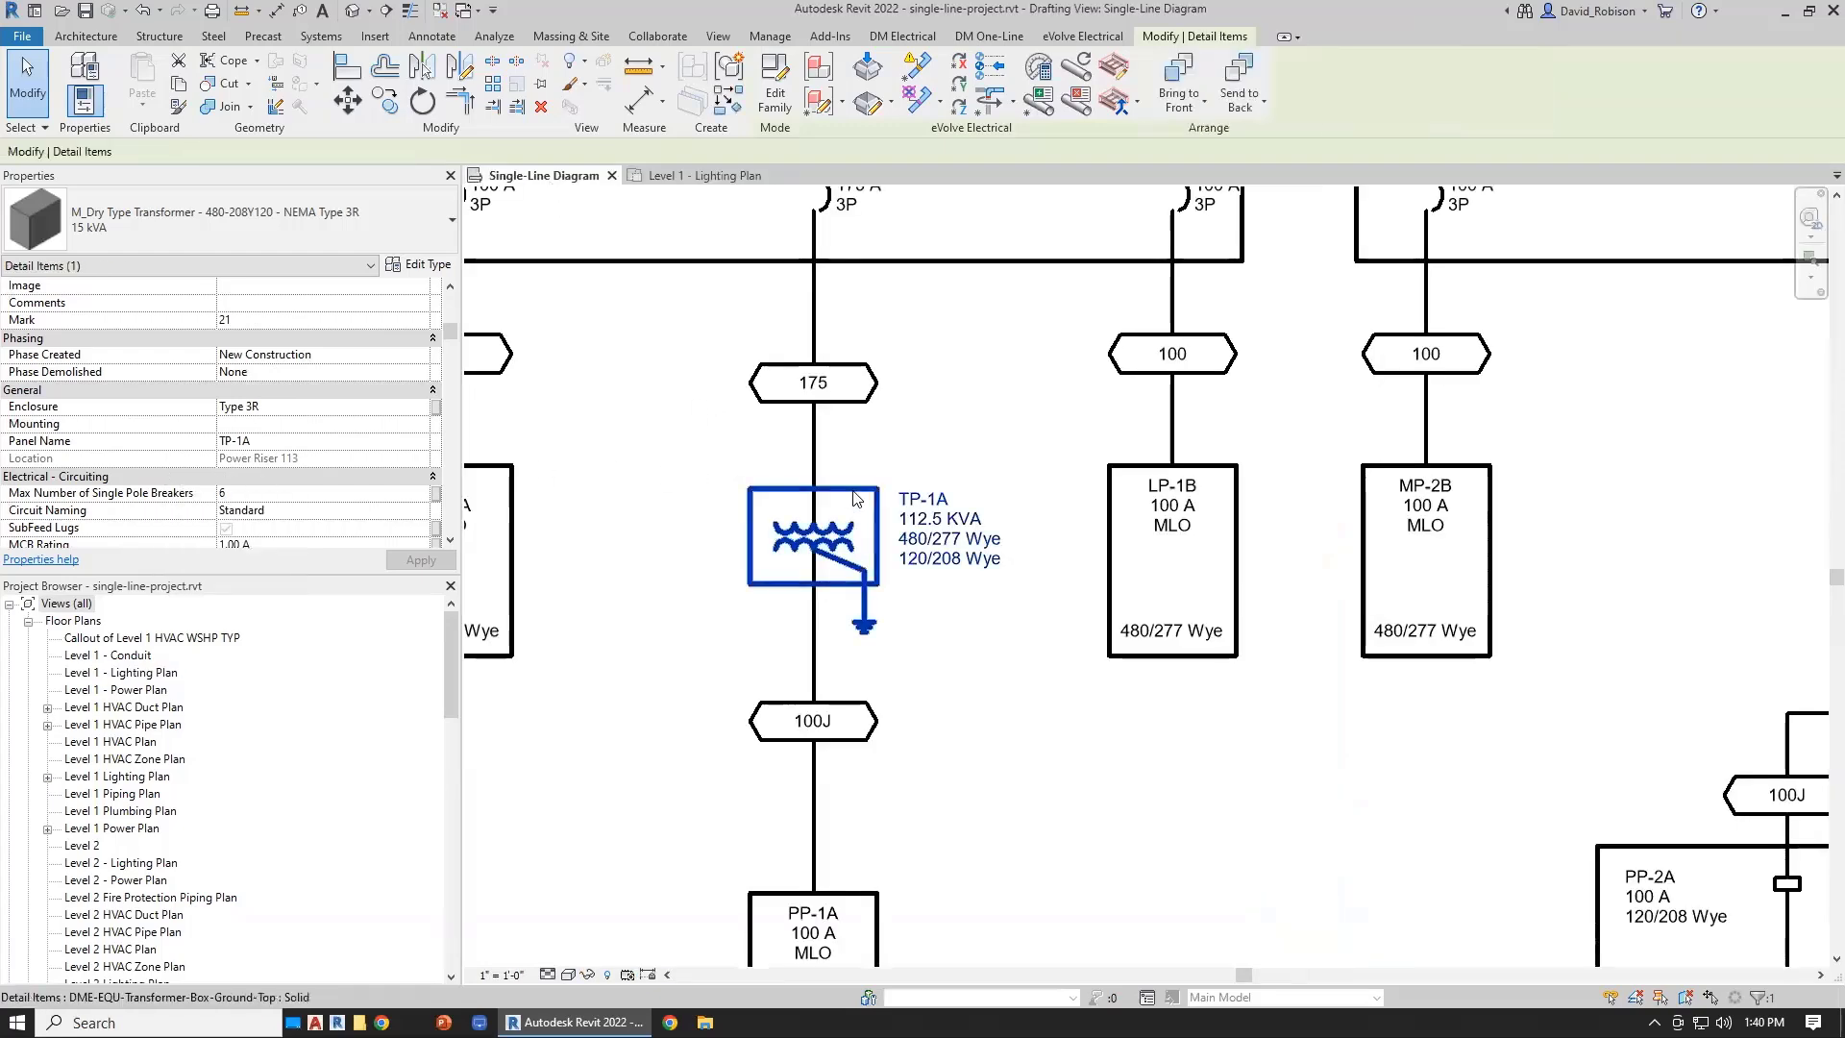
pyautogui.click(856, 497)
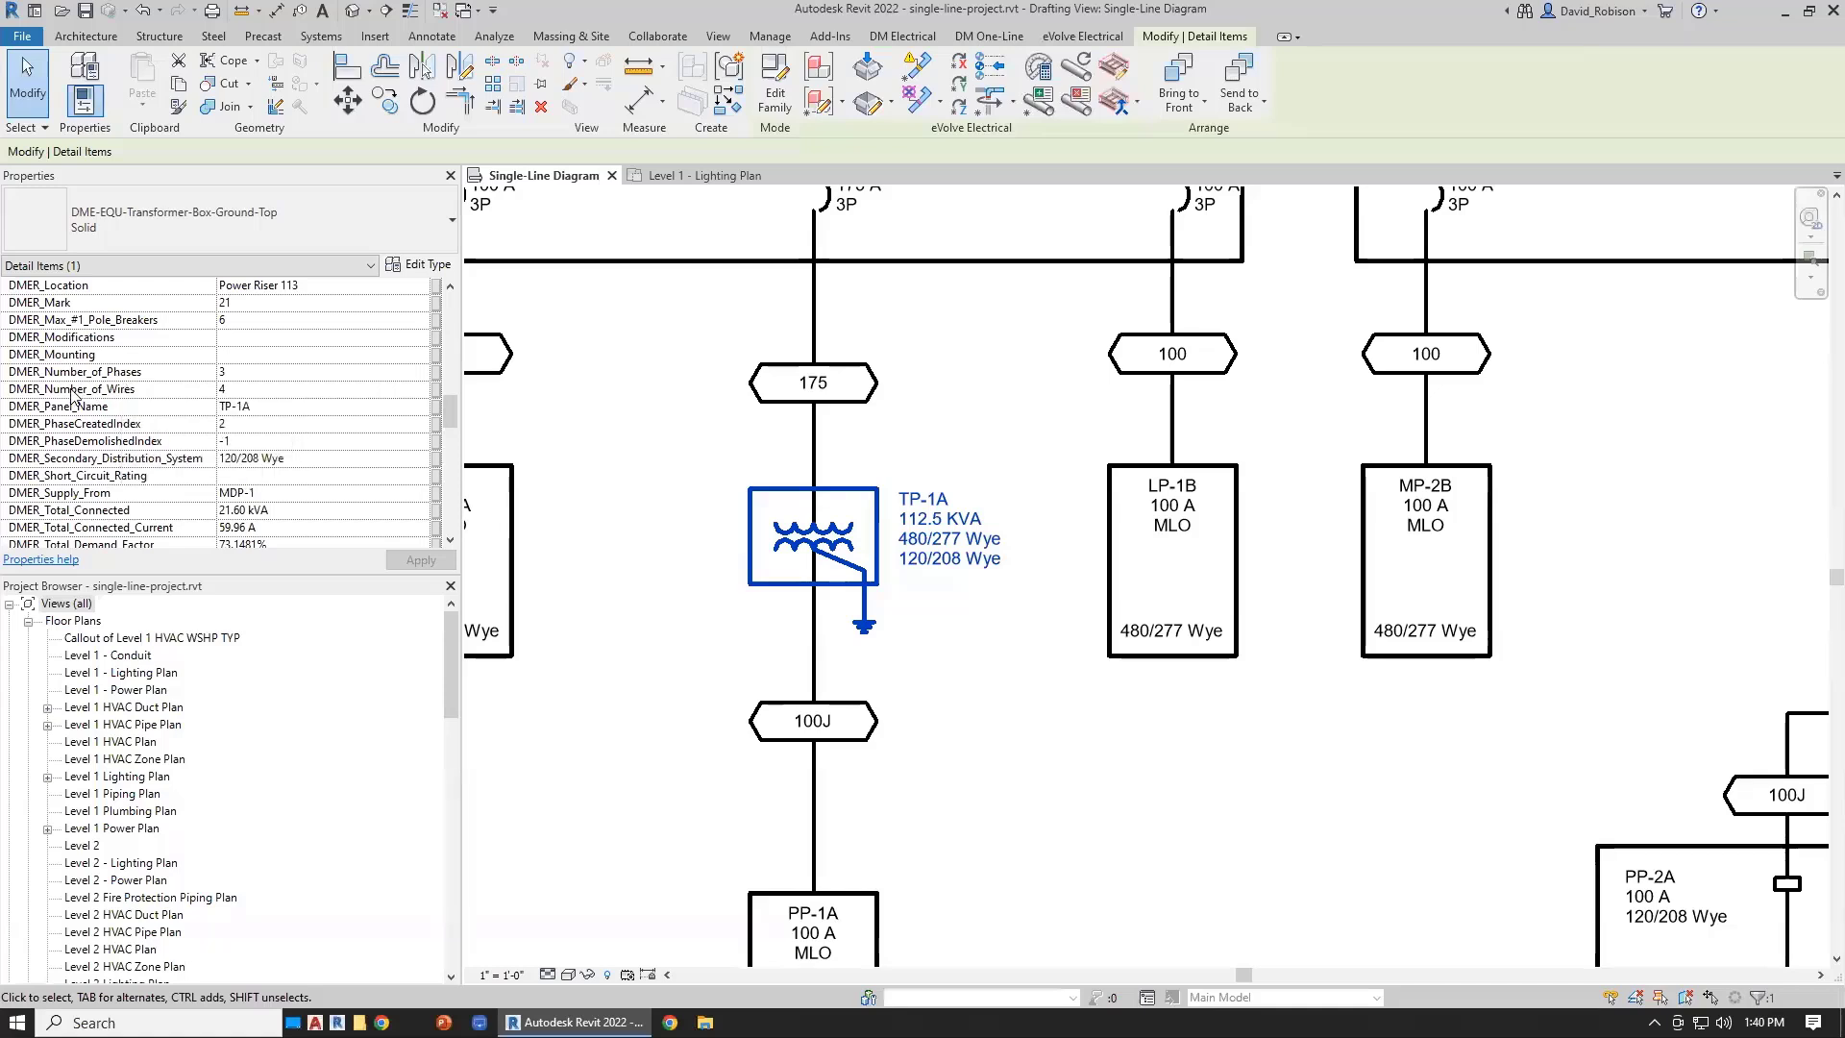
pyautogui.click(697, 175)
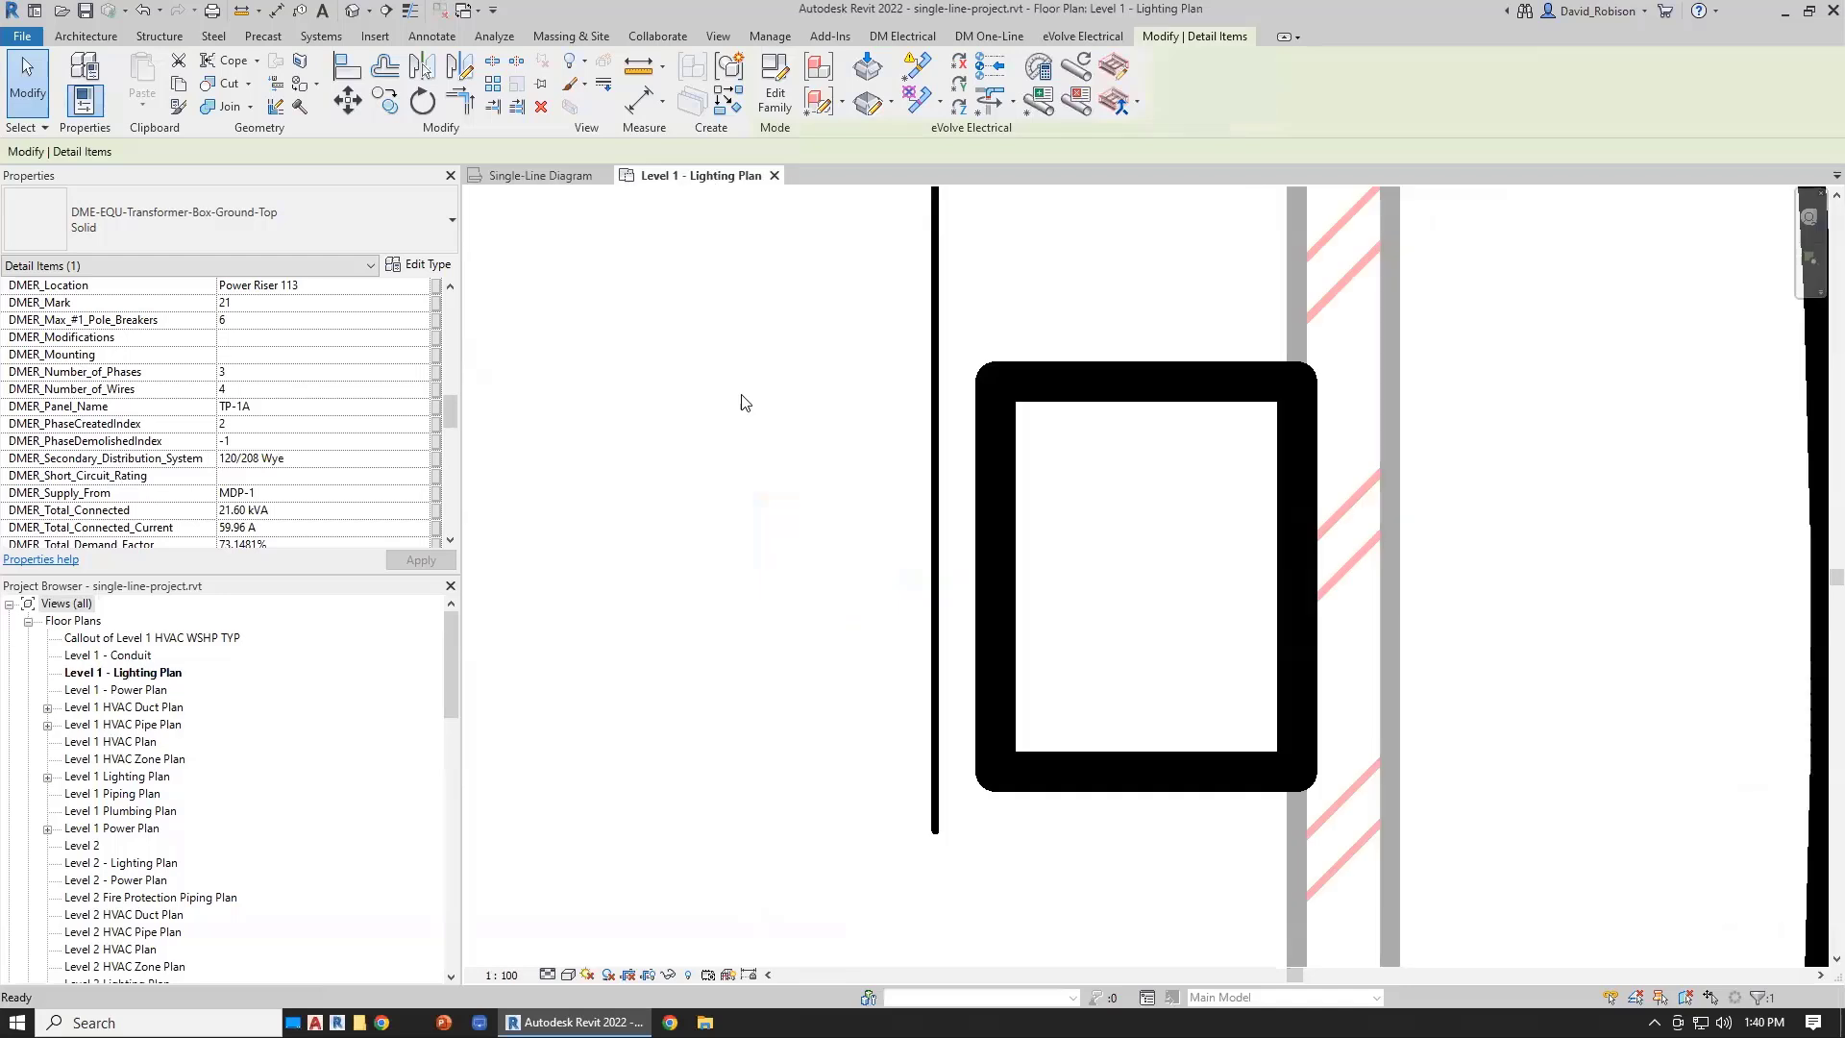
pyautogui.click(1086, 380)
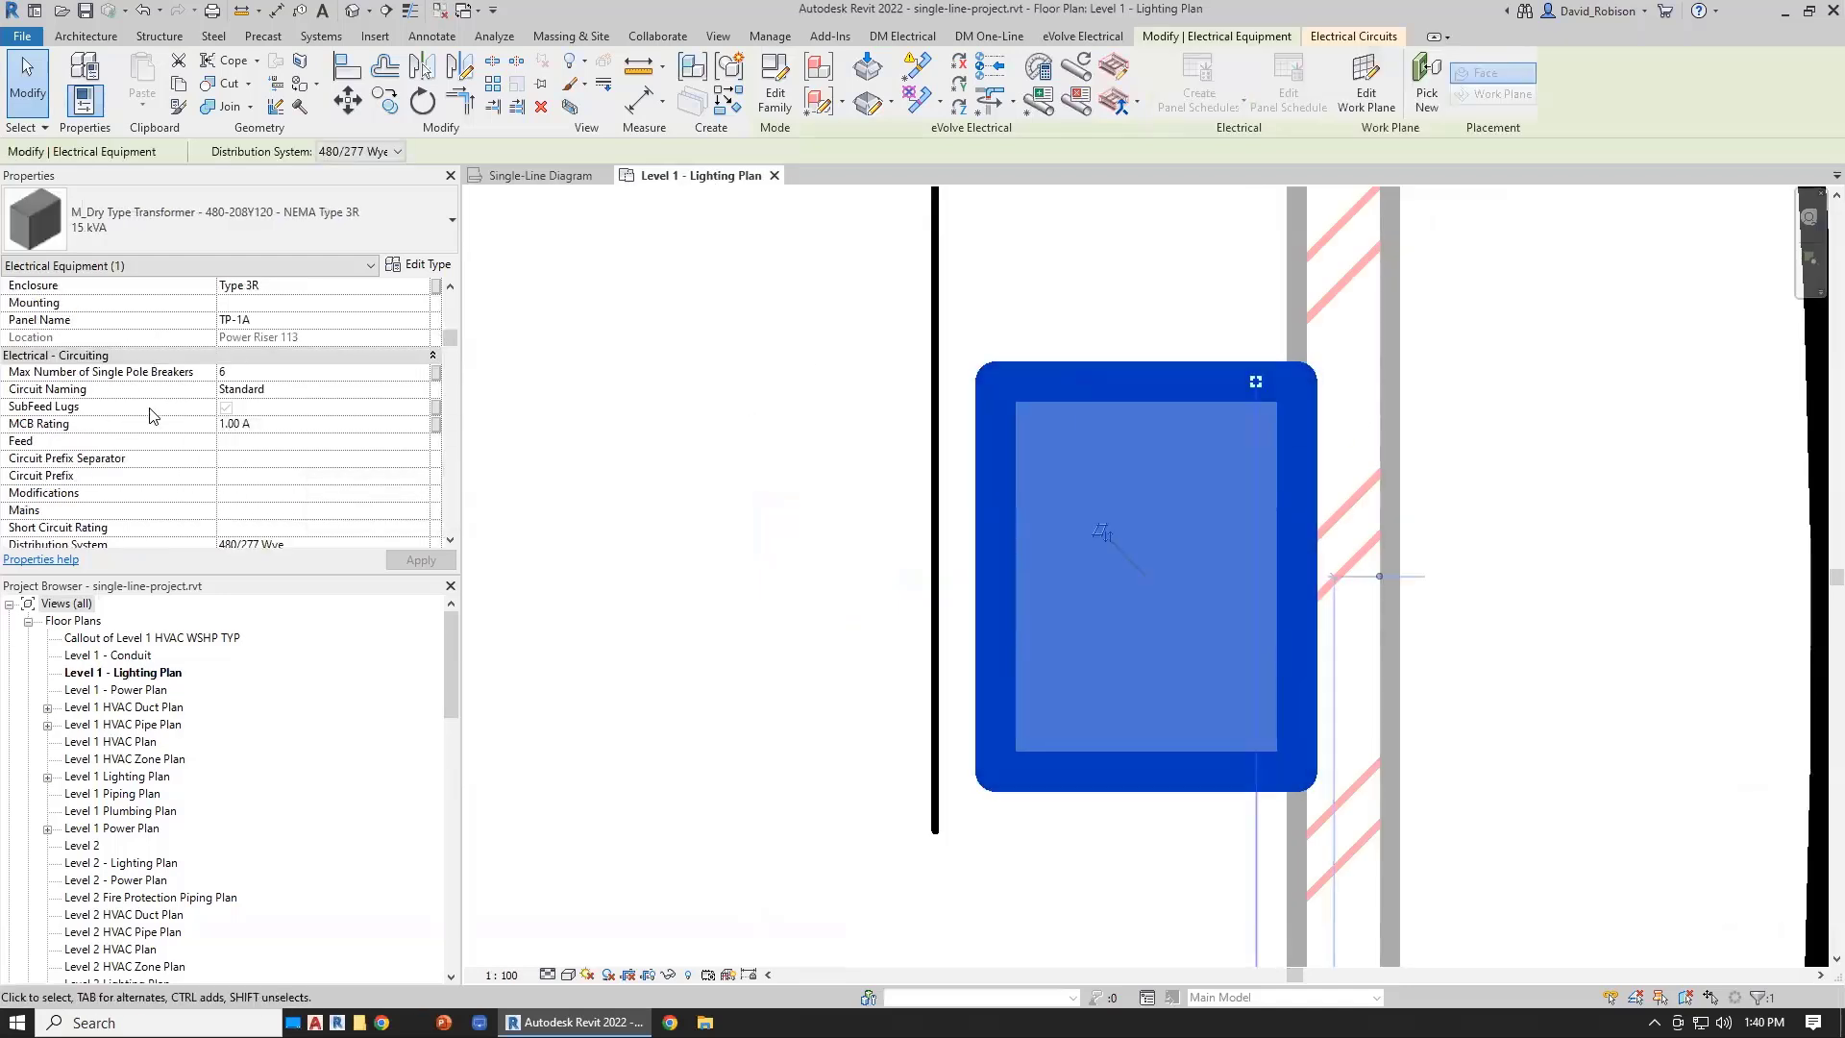
pyautogui.scroll(-2, 131, 471)
pyautogui.scroll(4, 131, 469)
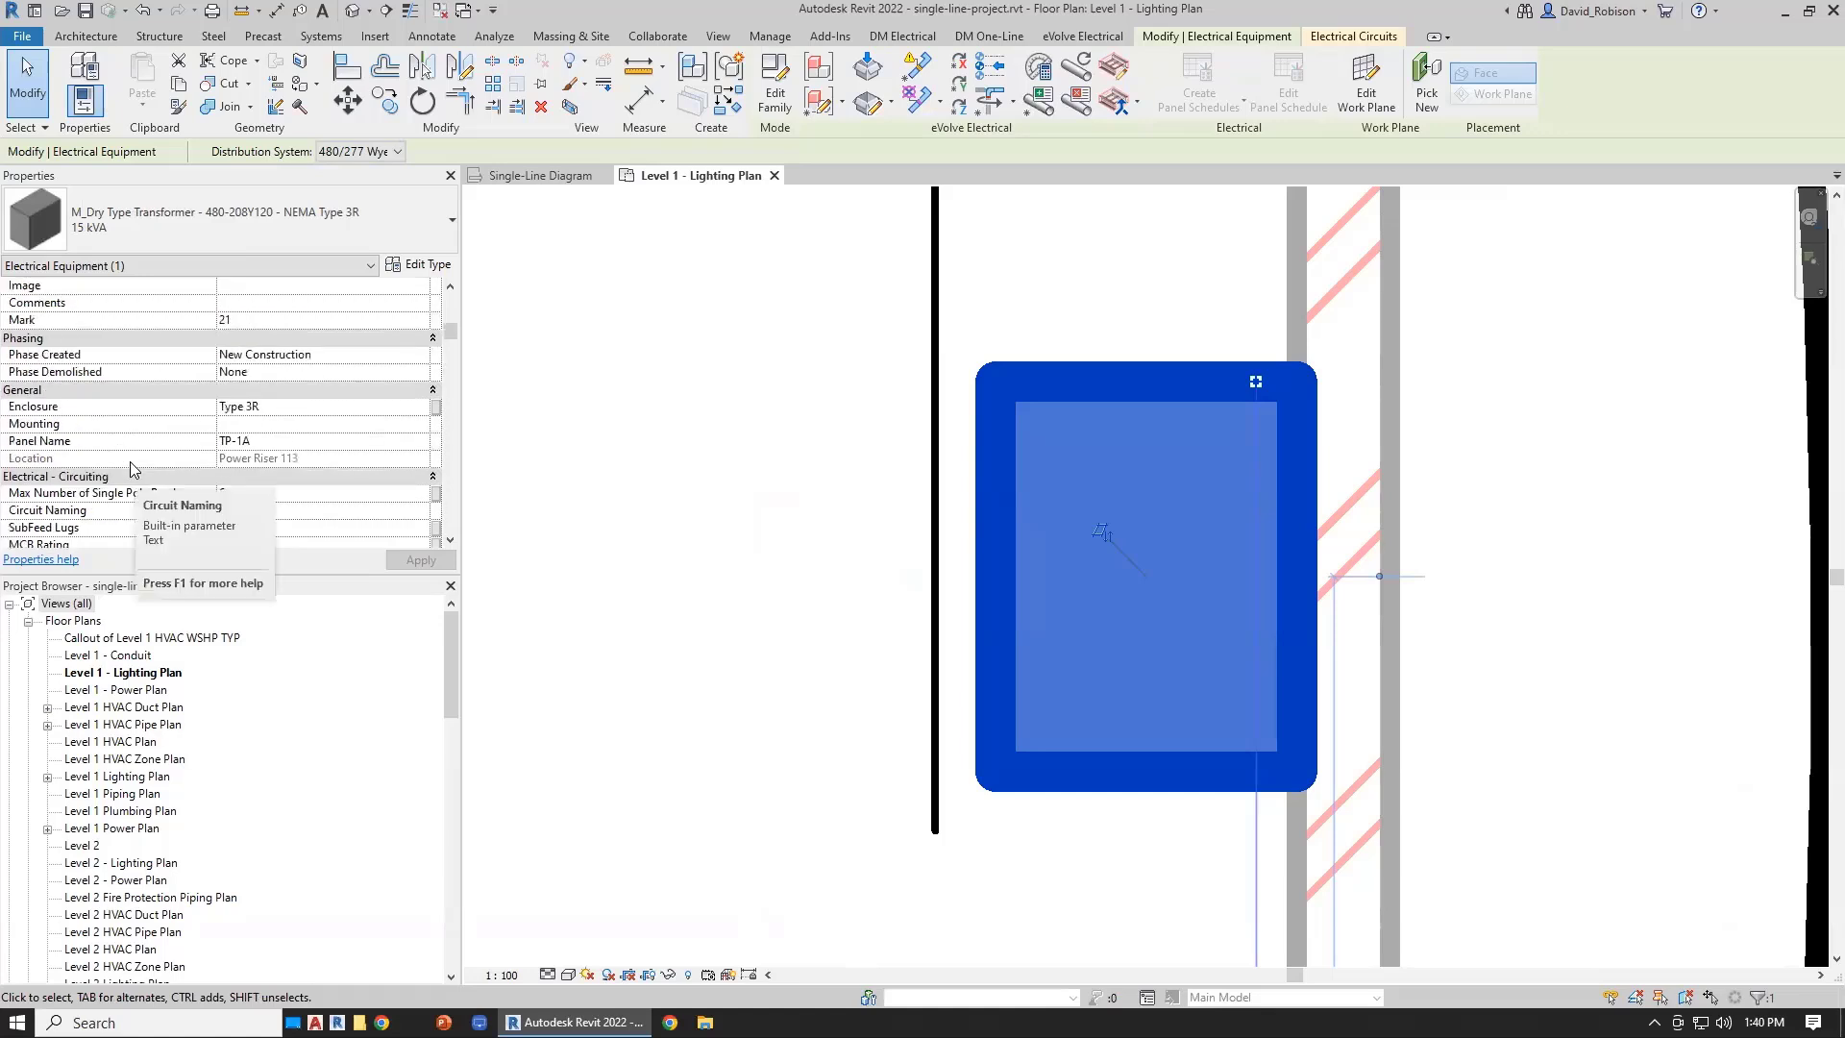
pyautogui.click(291, 424)
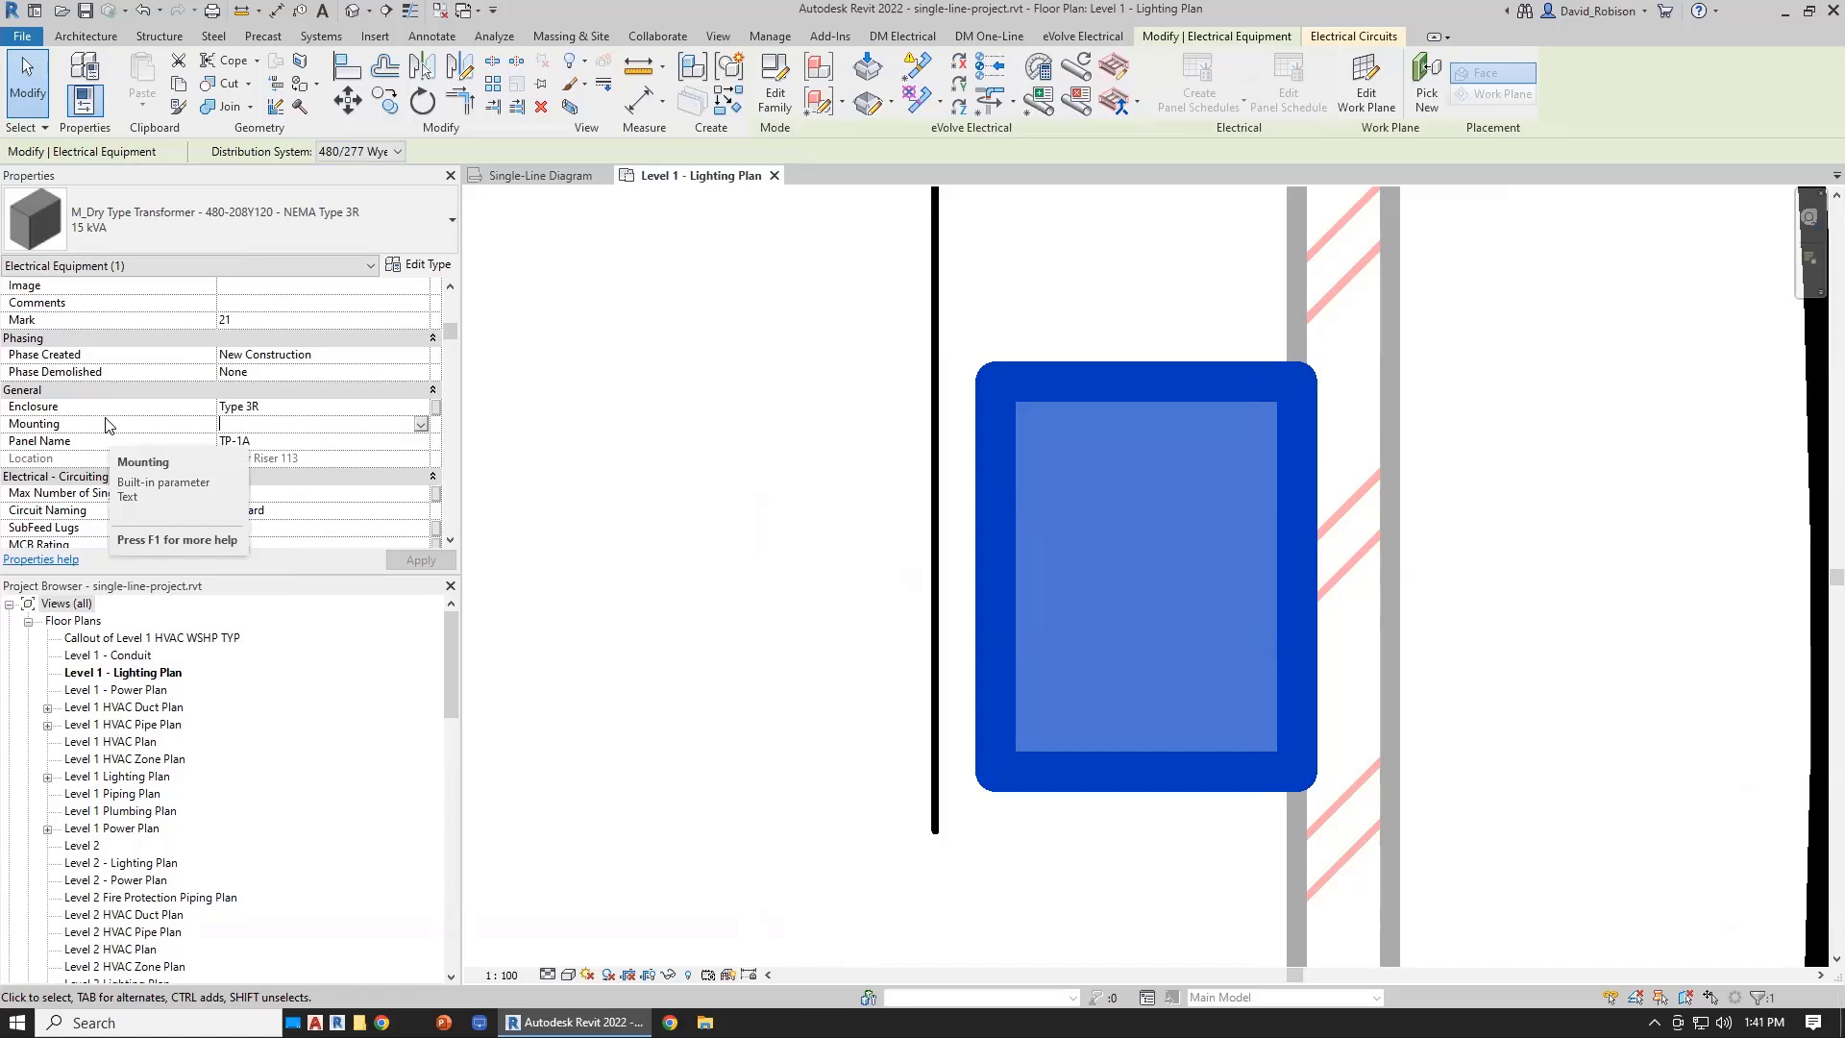
pyautogui.scroll(1, 106, 424)
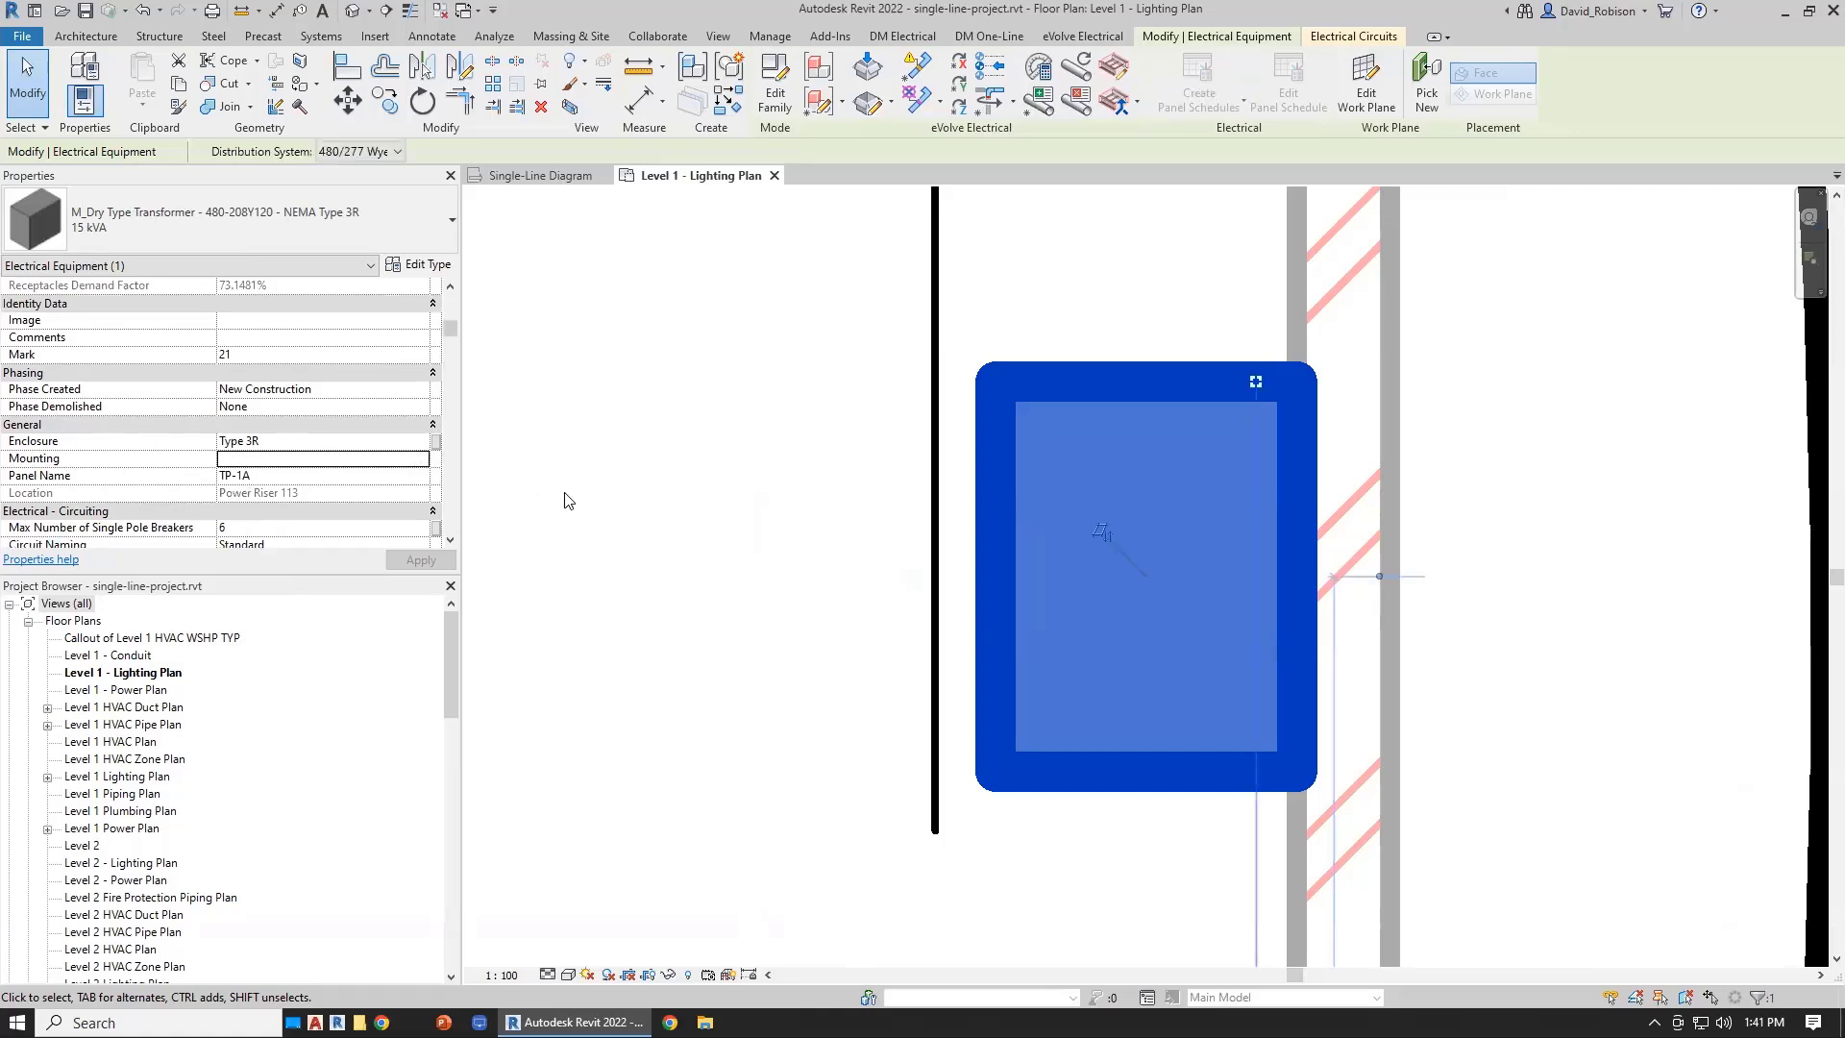
# - Examine the DMET feeder parameters of the TP-1A equipment in the floor plan, including DMET_Feeder_WireCallout
pyautogui.scroll(-5, 146, 425)
pyautogui.scroll(-3, 146, 426)
pyautogui.click(267, 337)
pyautogui.scroll(1, 334, 387)
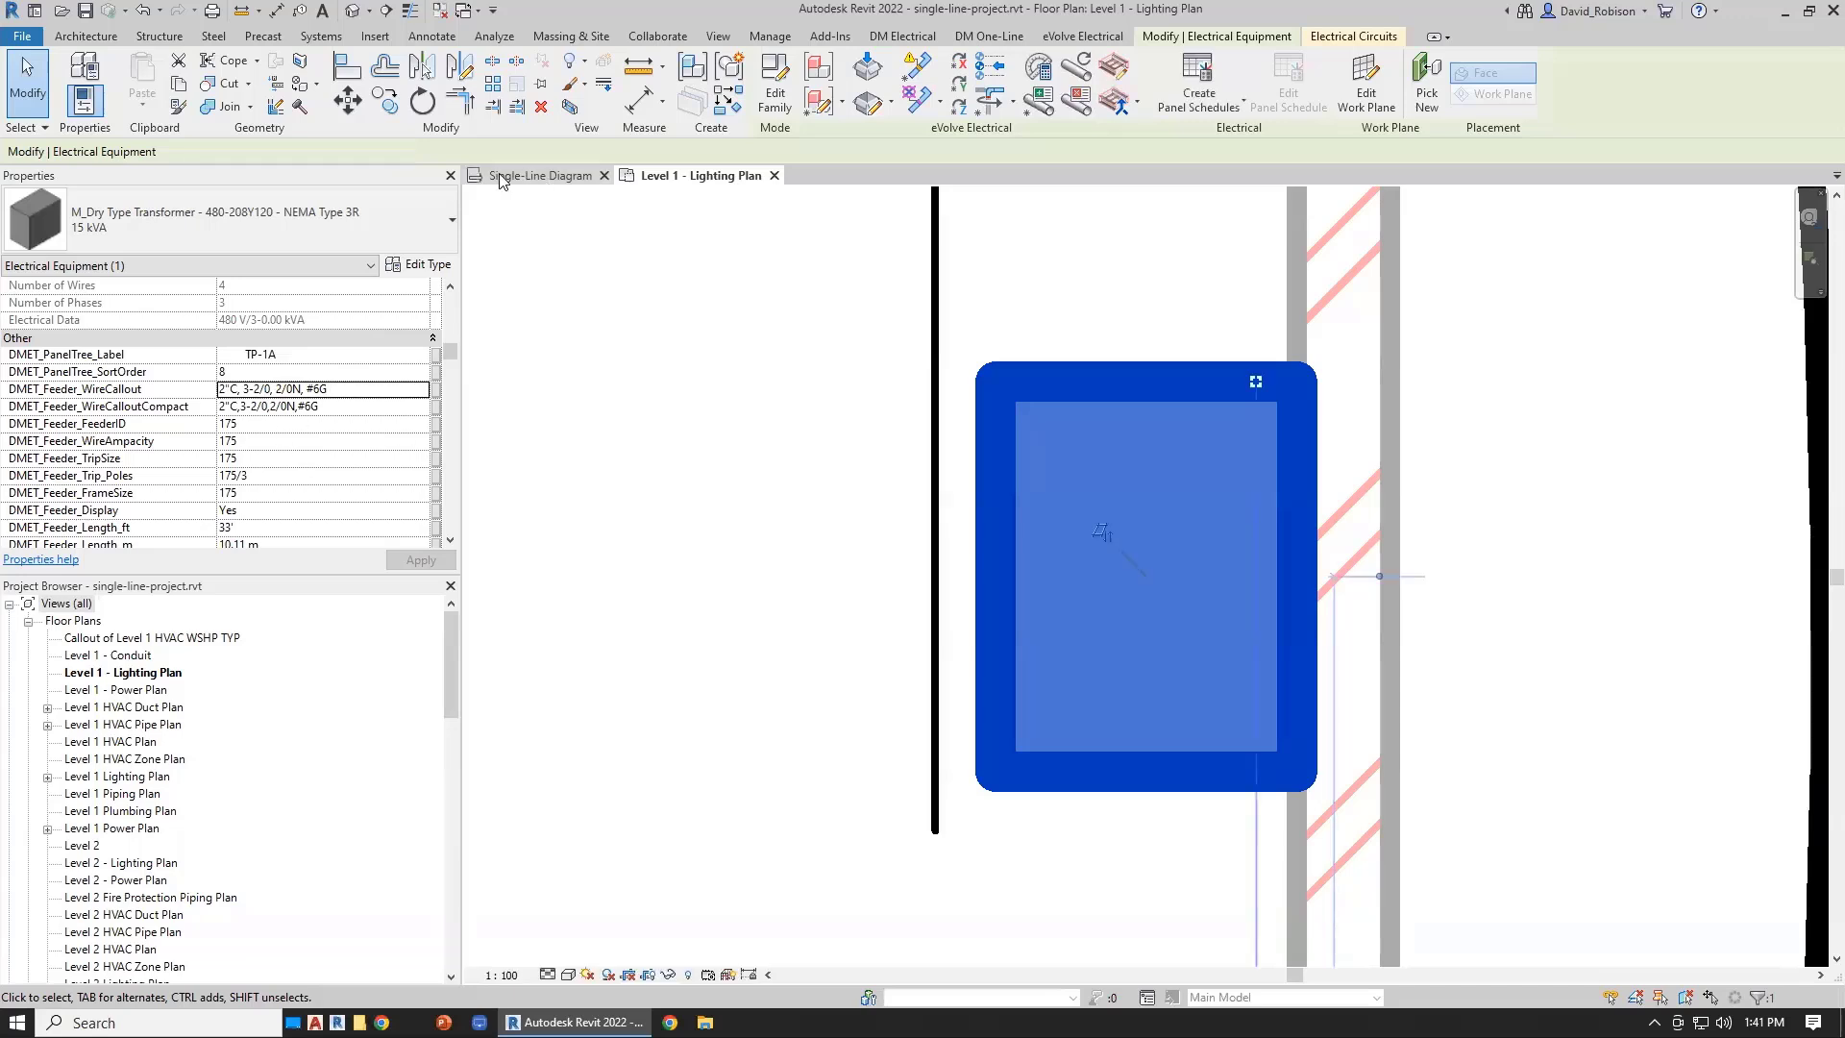
# - Select the TP-1A transformer symbol on the single-line diagram and examine its DMEN fault and feeder parameters
pyautogui.click(835, 490)
pyautogui.scroll(3, 191, 458)
pyautogui.scroll(5, 192, 458)
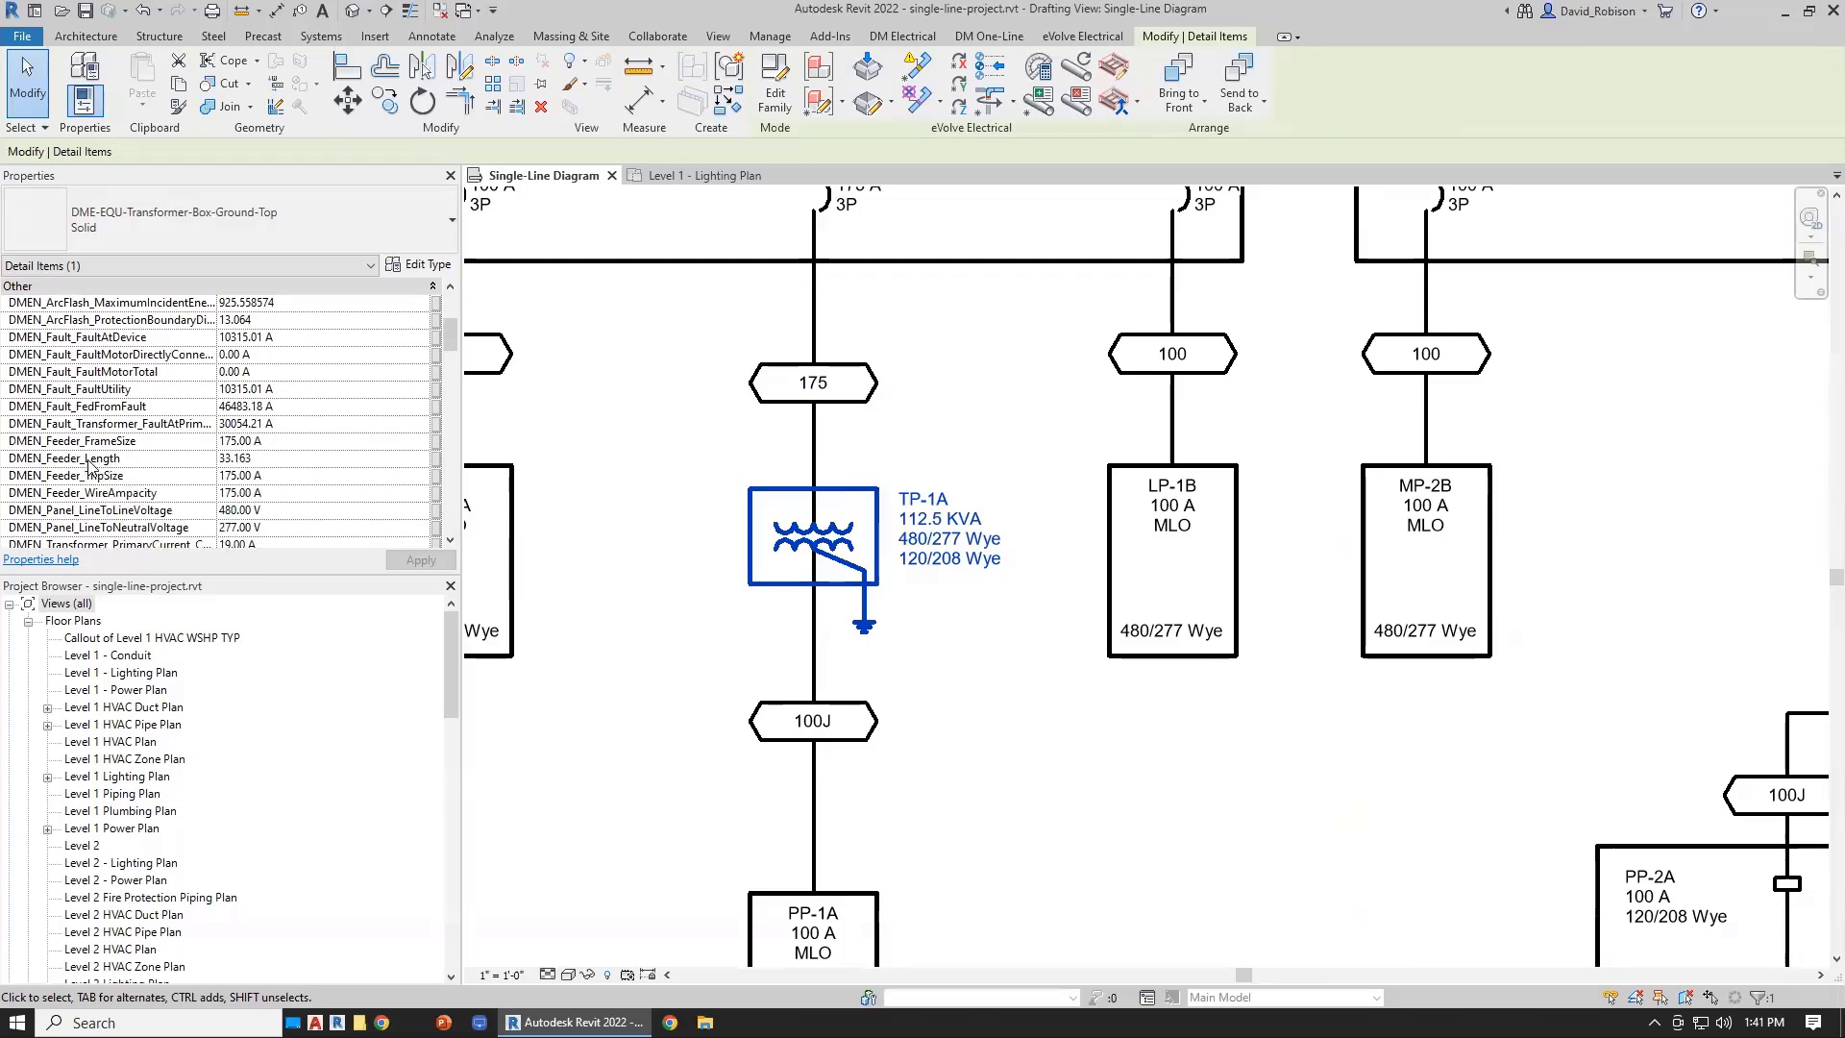
# - Reselect transformer TP-1A in the Level 1 - Lighting Plan and review its equipment properties for comparison
pyautogui.click(713, 178)
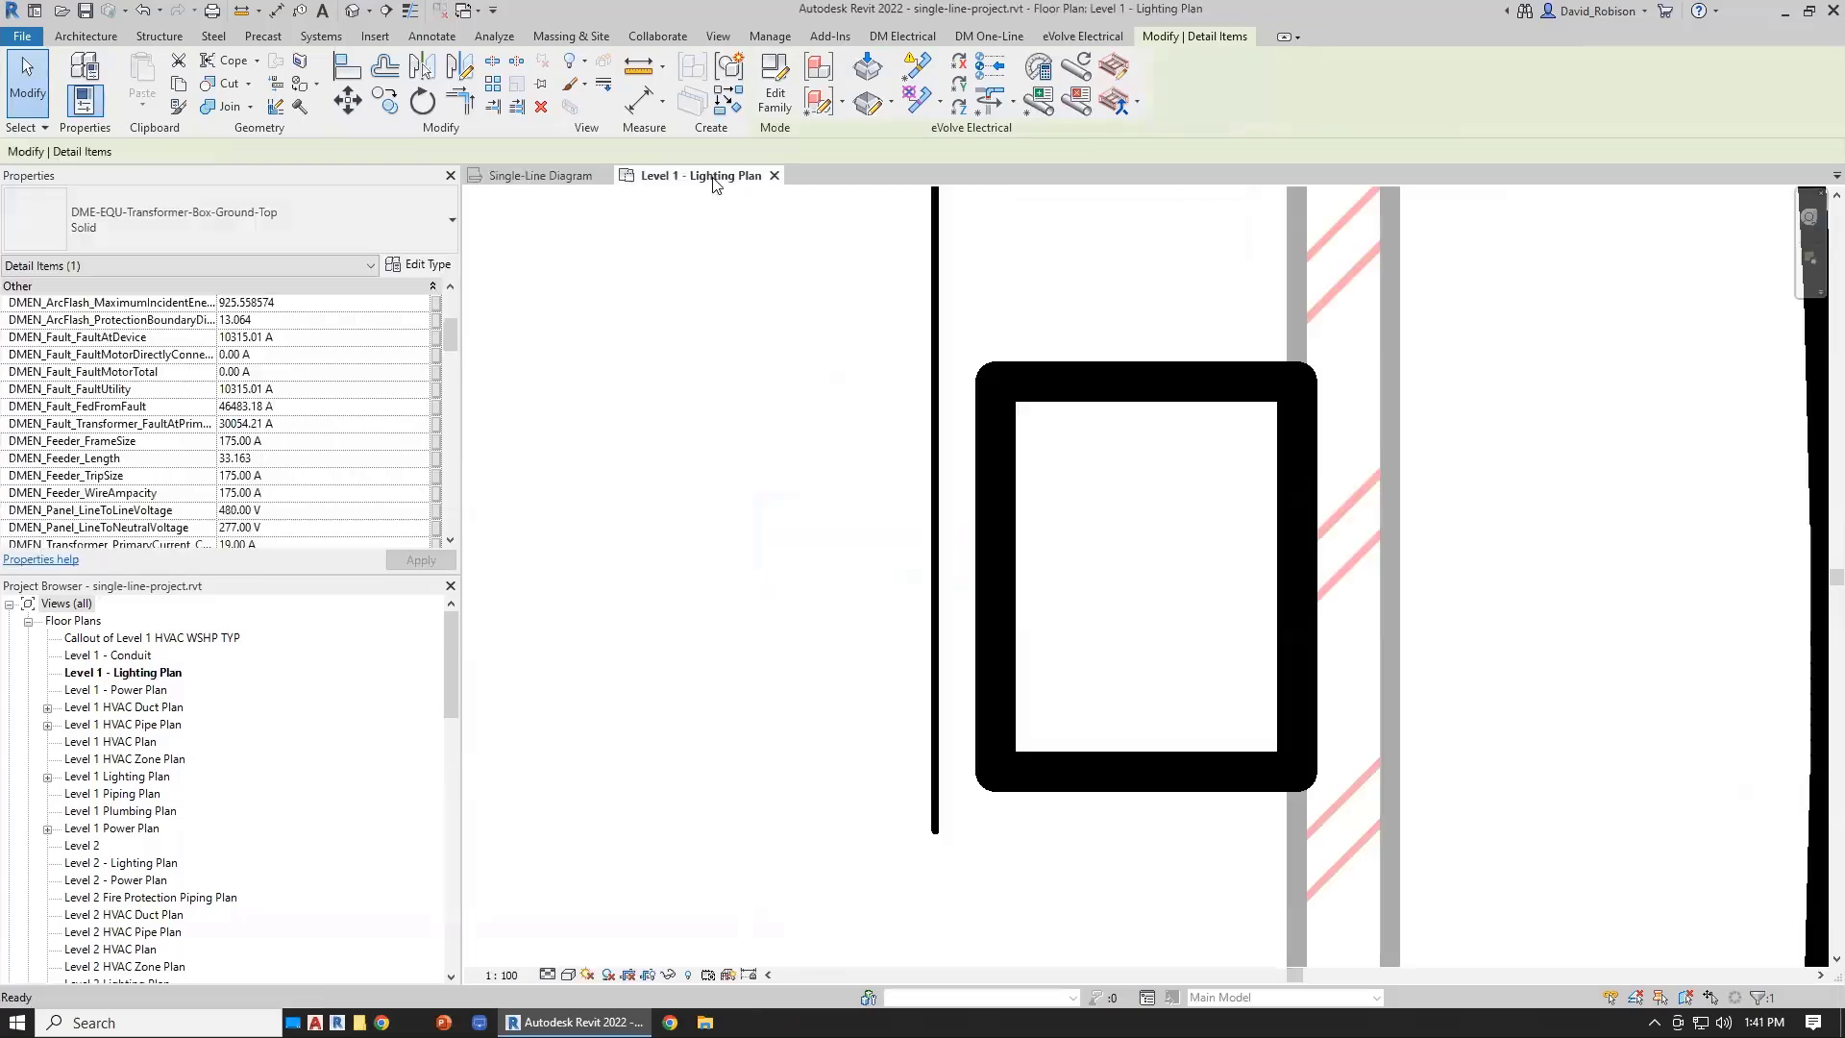
pyautogui.click(1054, 384)
pyautogui.scroll(-10, 317, 377)
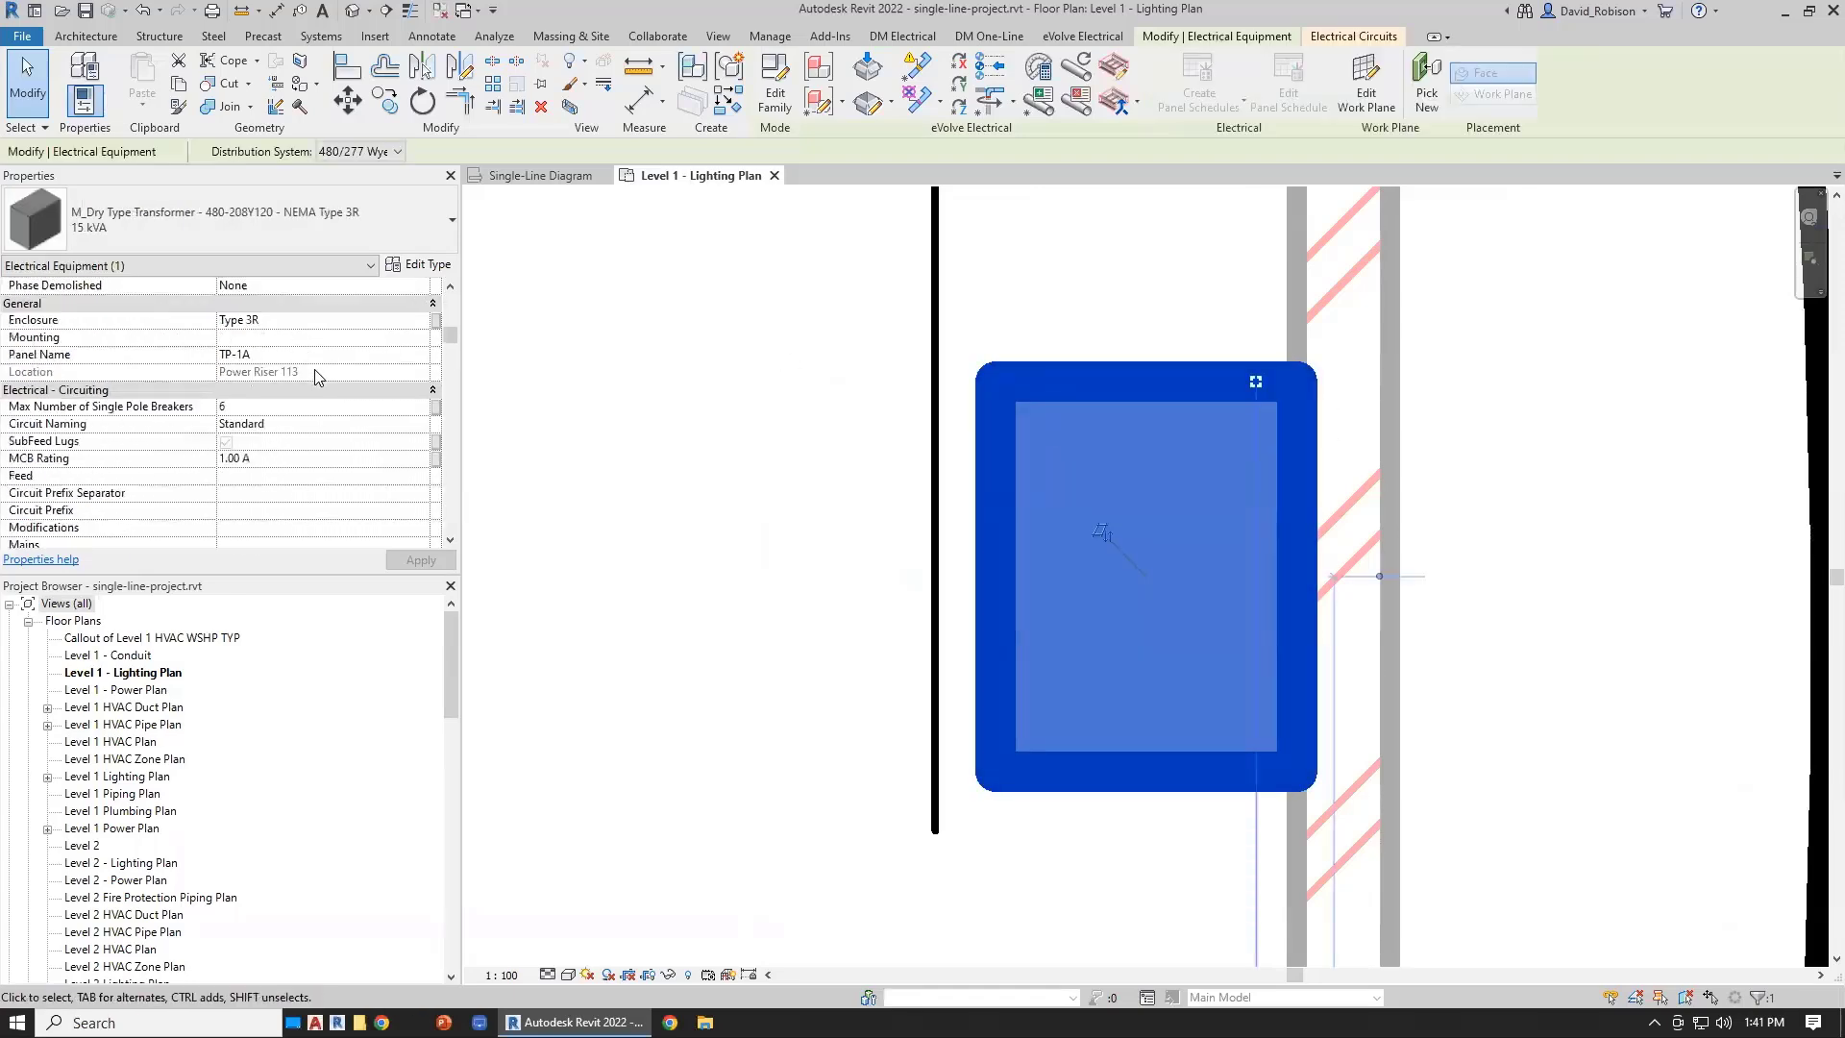
# - Examine TP-1A's DMET panel and DMEN feeder parameters in the floor plan, including DMEN_Feeder_Length, and revisit its single-line diagram symbol
pyautogui.scroll(-12, 317, 376)
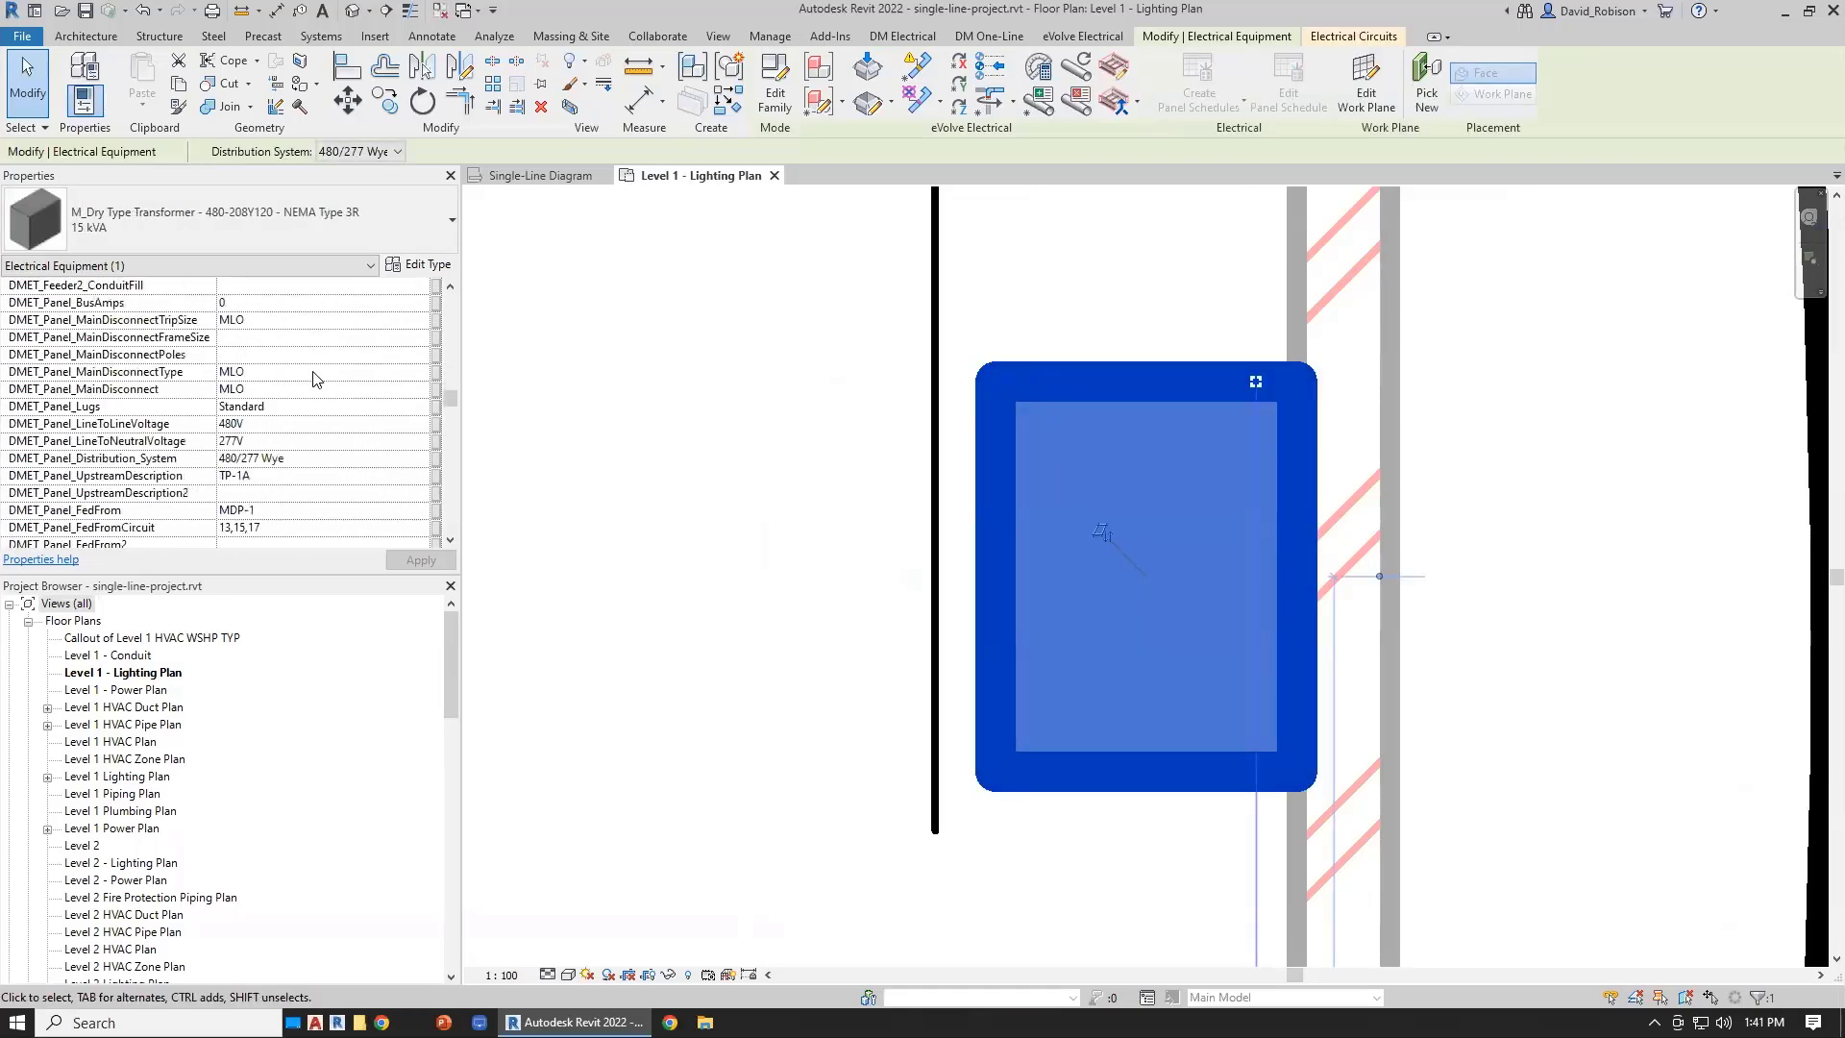
pyautogui.scroll(-12, 317, 376)
pyautogui.scroll(10, 416, 450)
pyautogui.scroll(8, 416, 450)
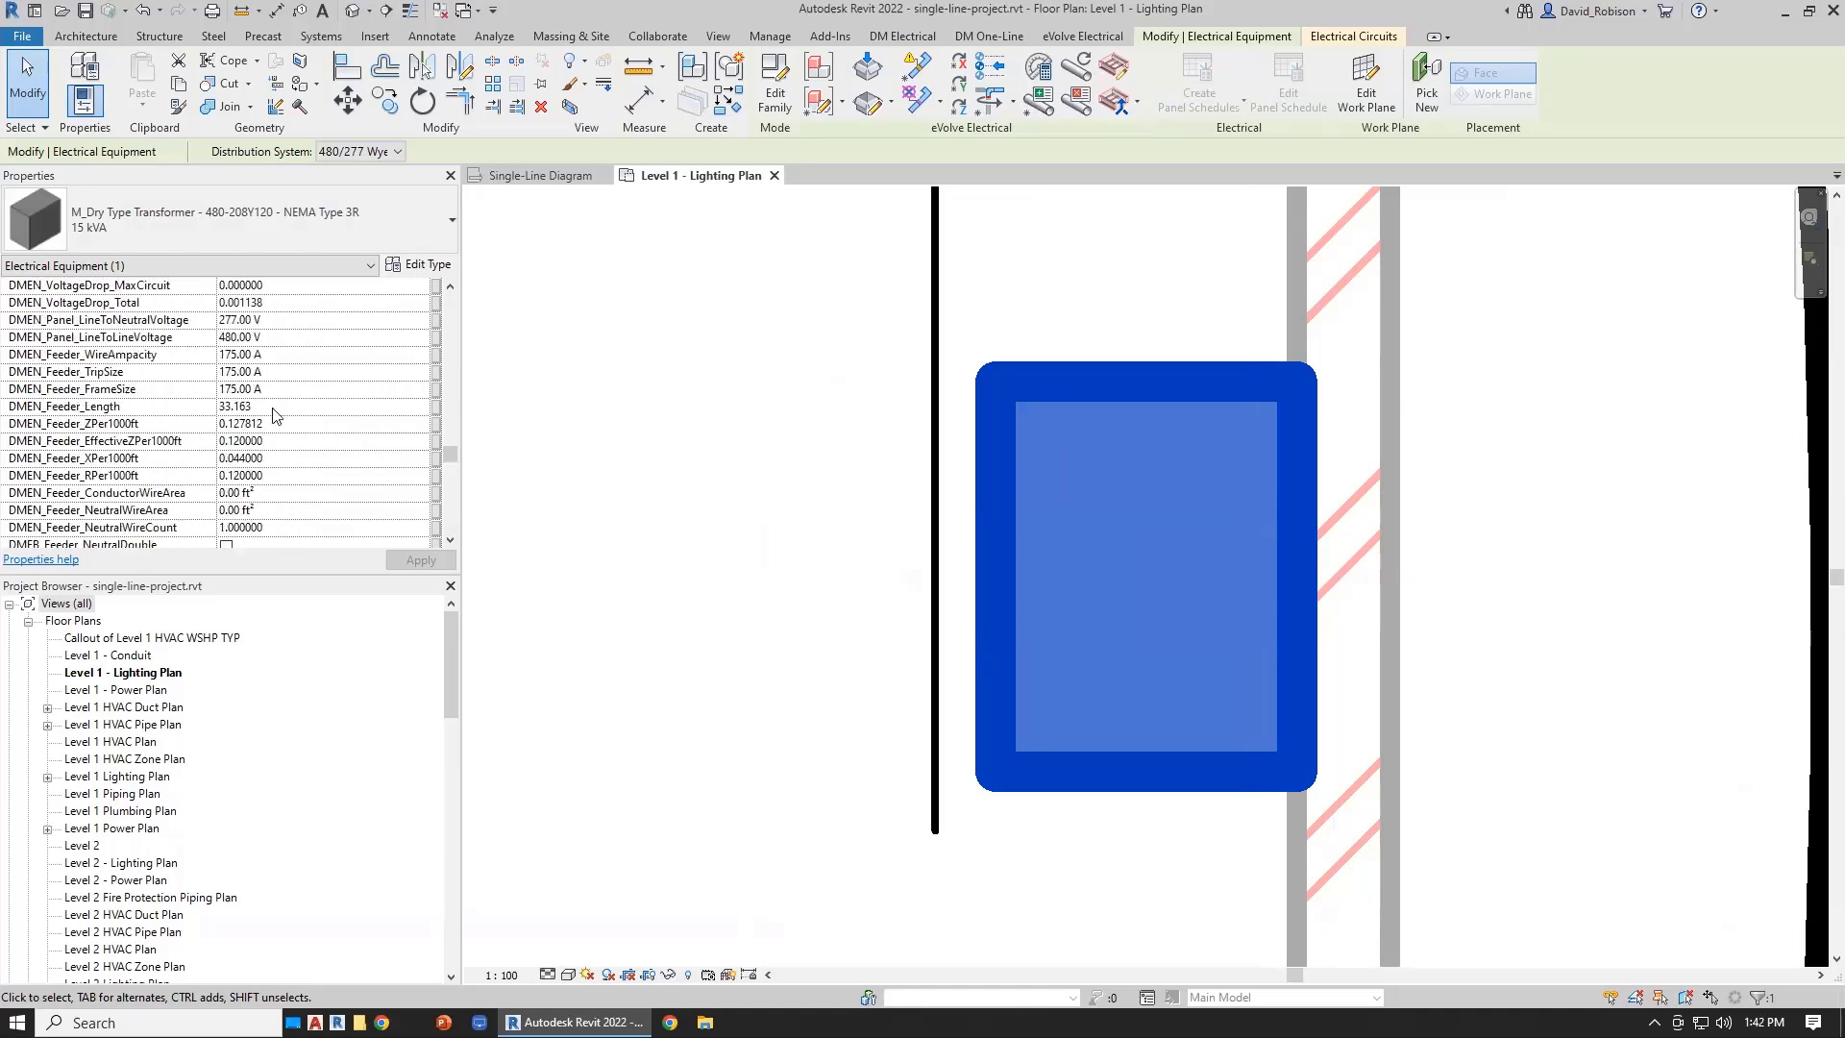
pyautogui.click(274, 407)
pyautogui.click(1149, 405)
pyautogui.click(515, 179)
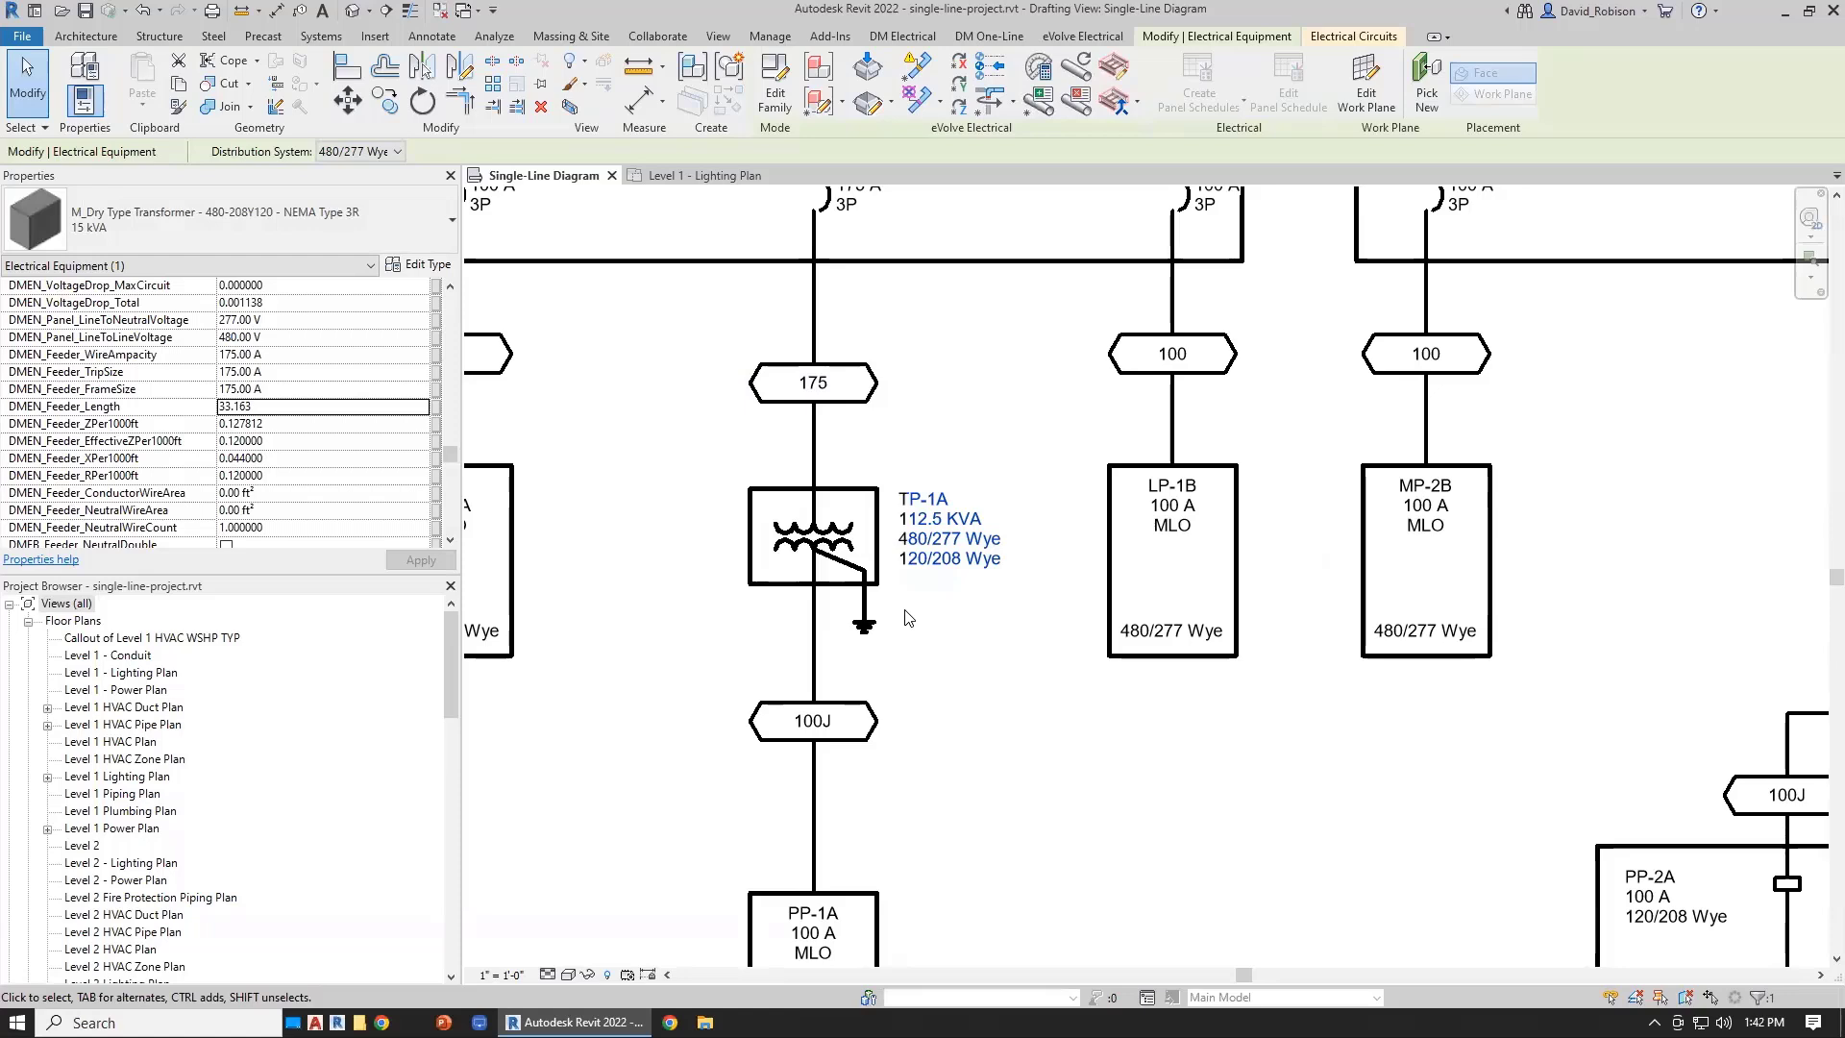
pyautogui.doubleClick(817, 538)
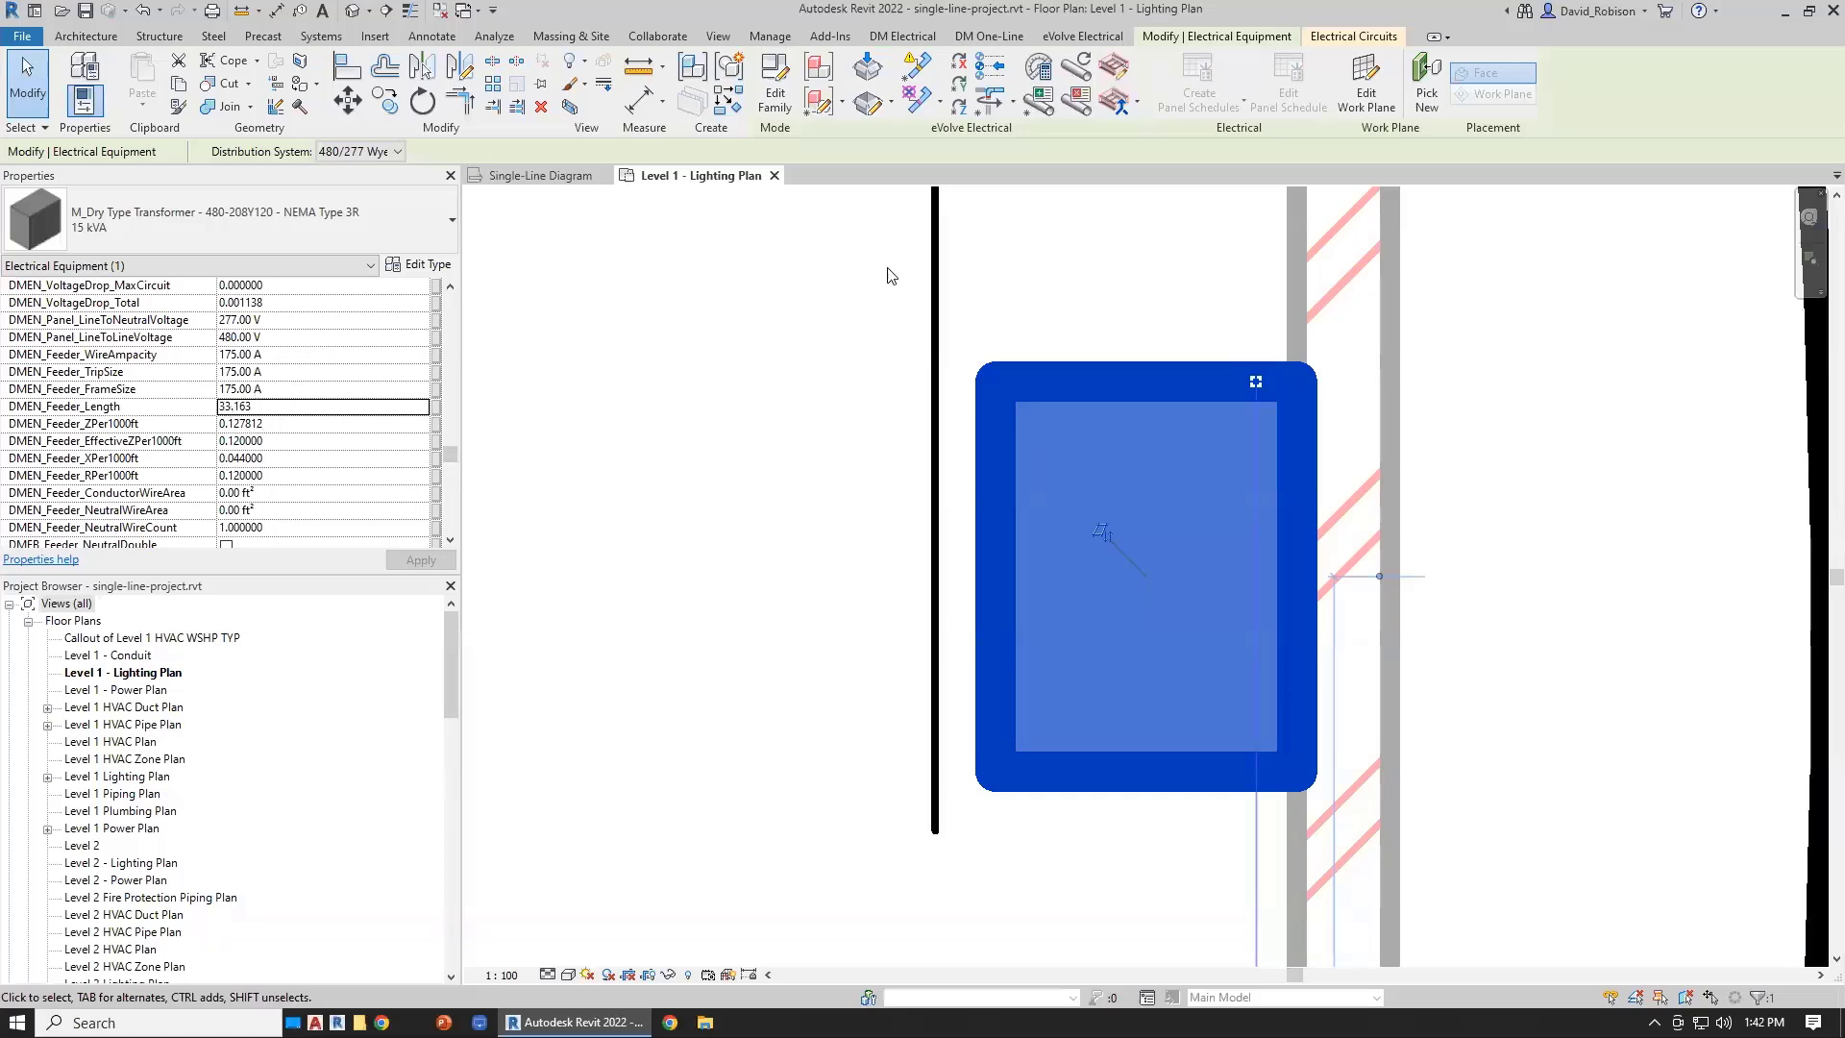
pyautogui.click(968, 38)
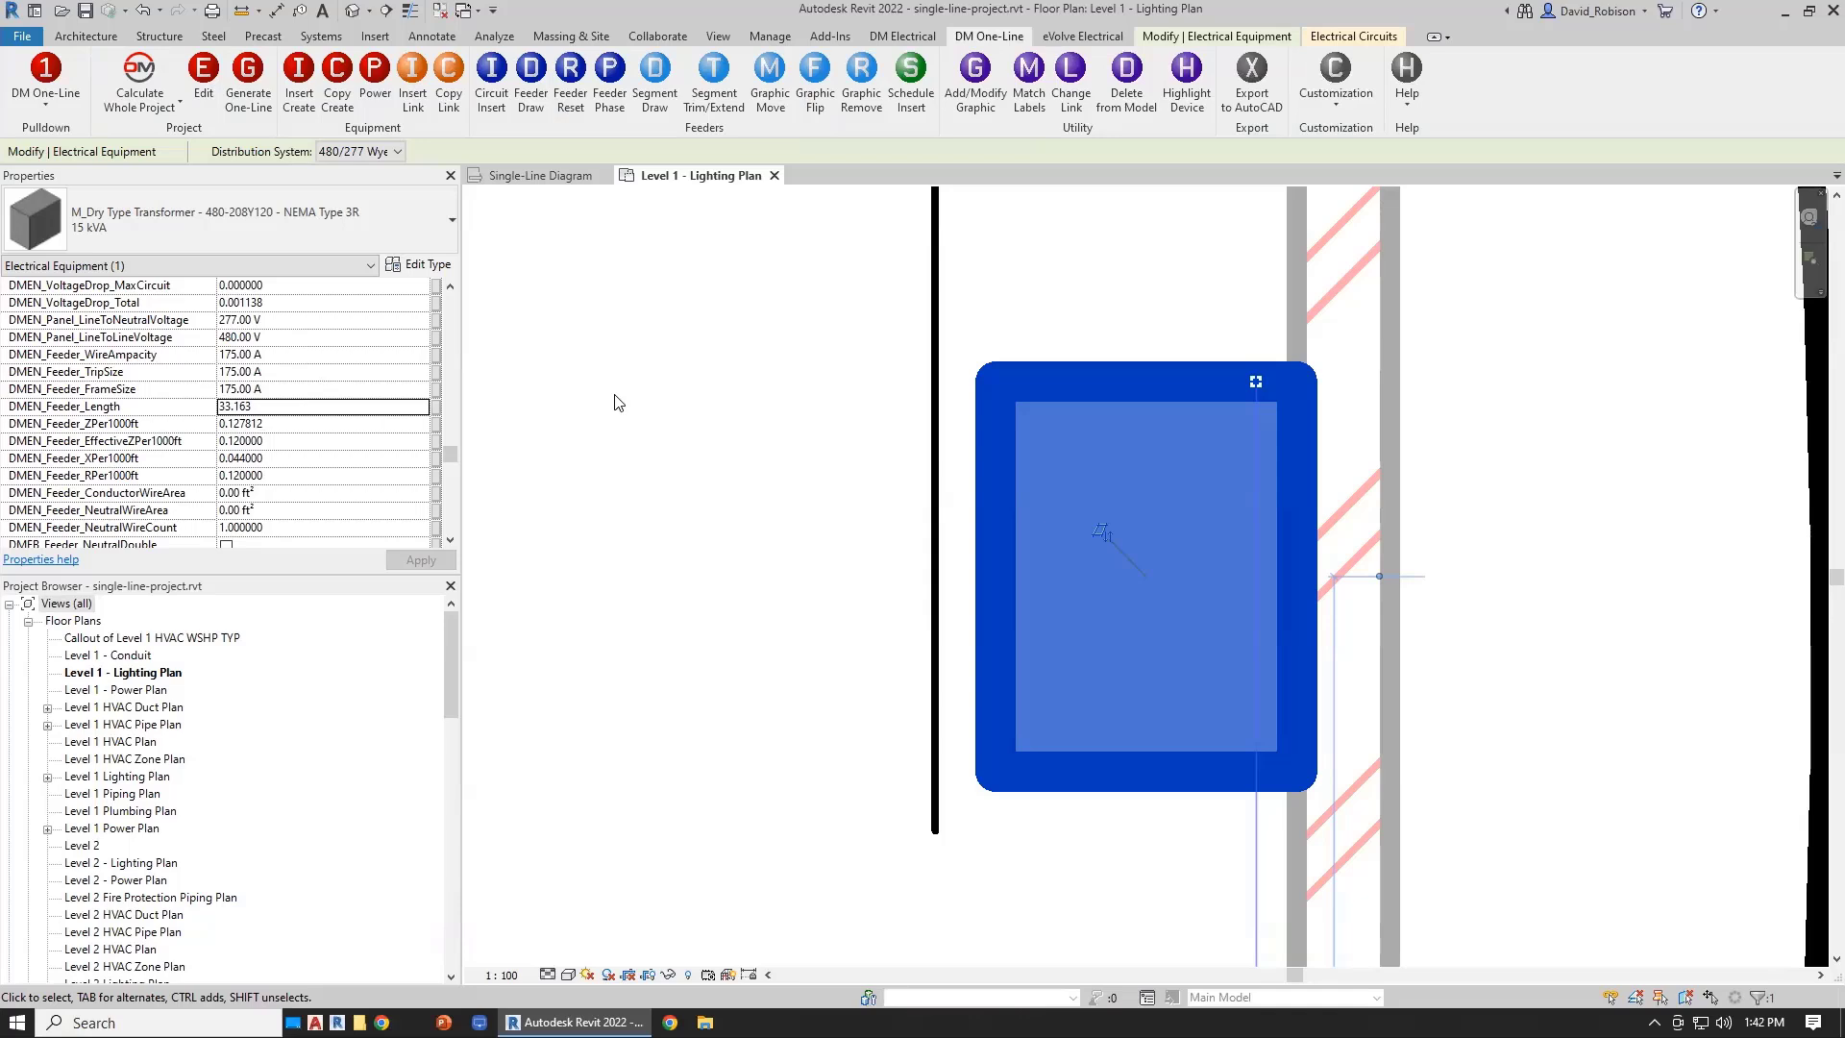
# - Create a shared parameter named Training Text in the Training group, with discipline Common and type Text
pyautogui.click(646, 383)
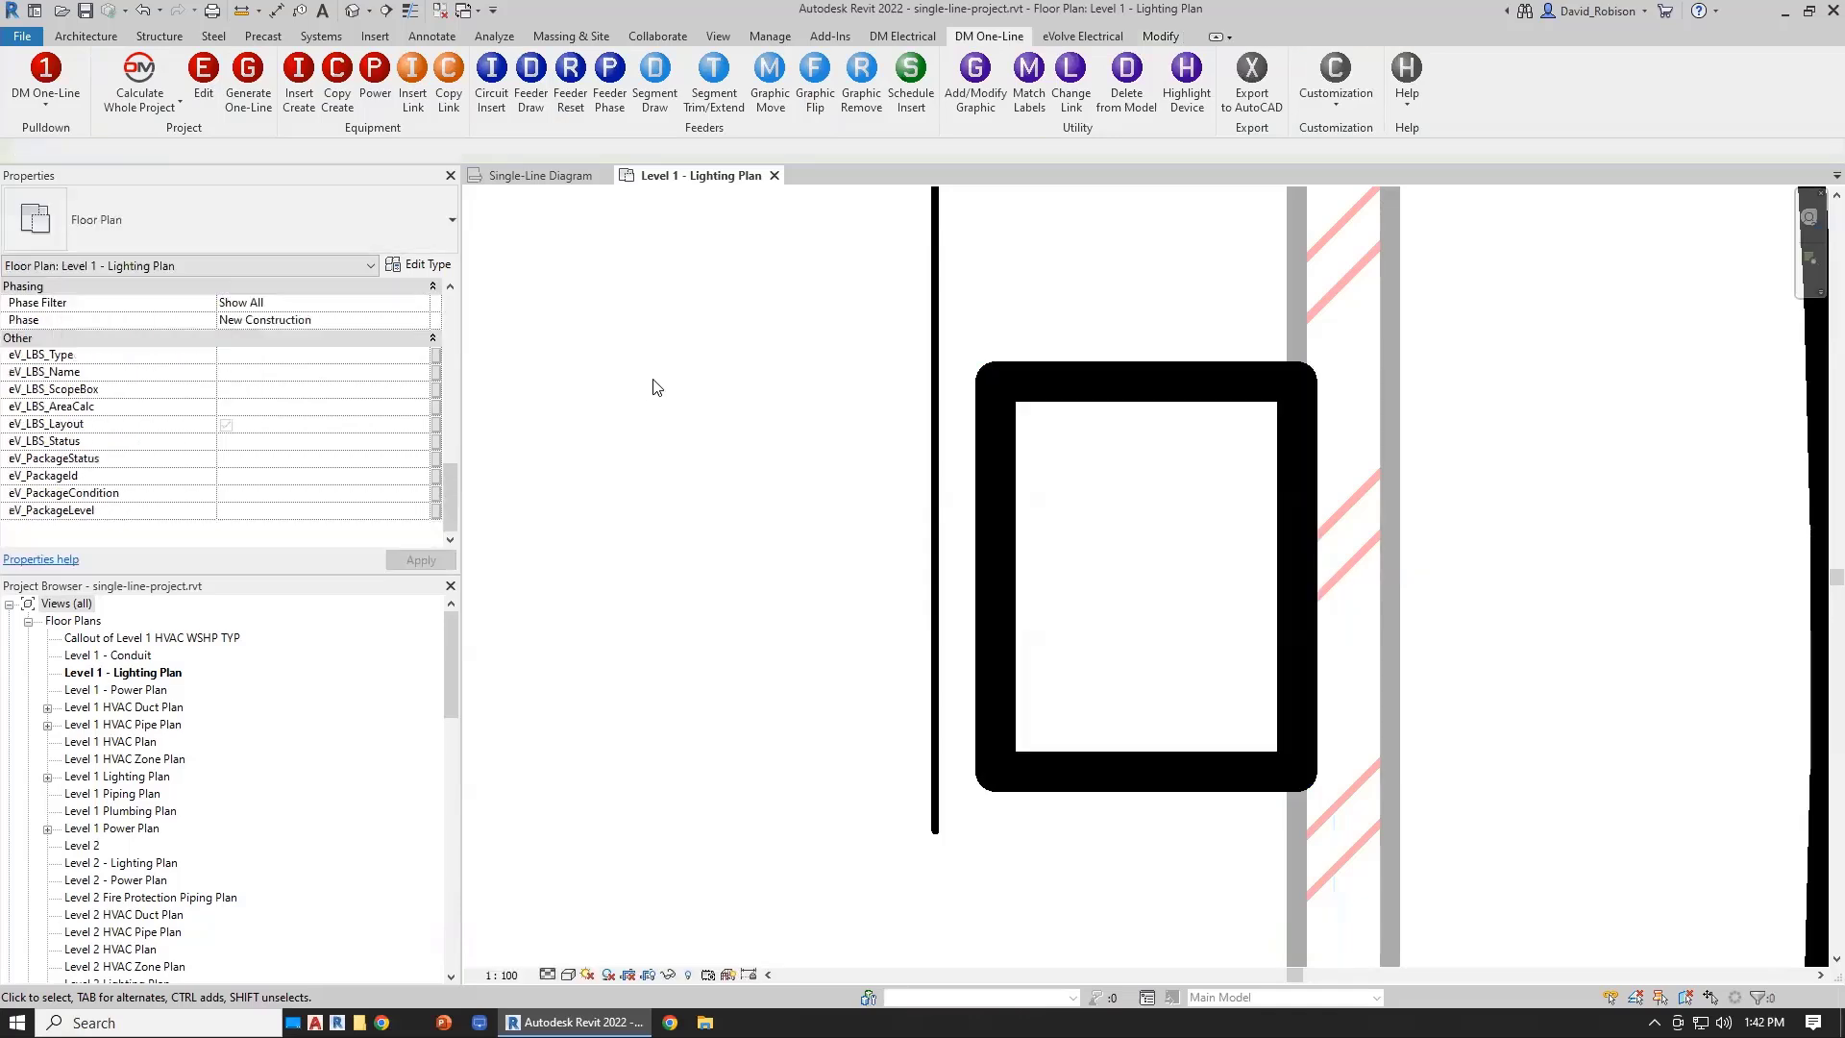
pyautogui.click(769, 39)
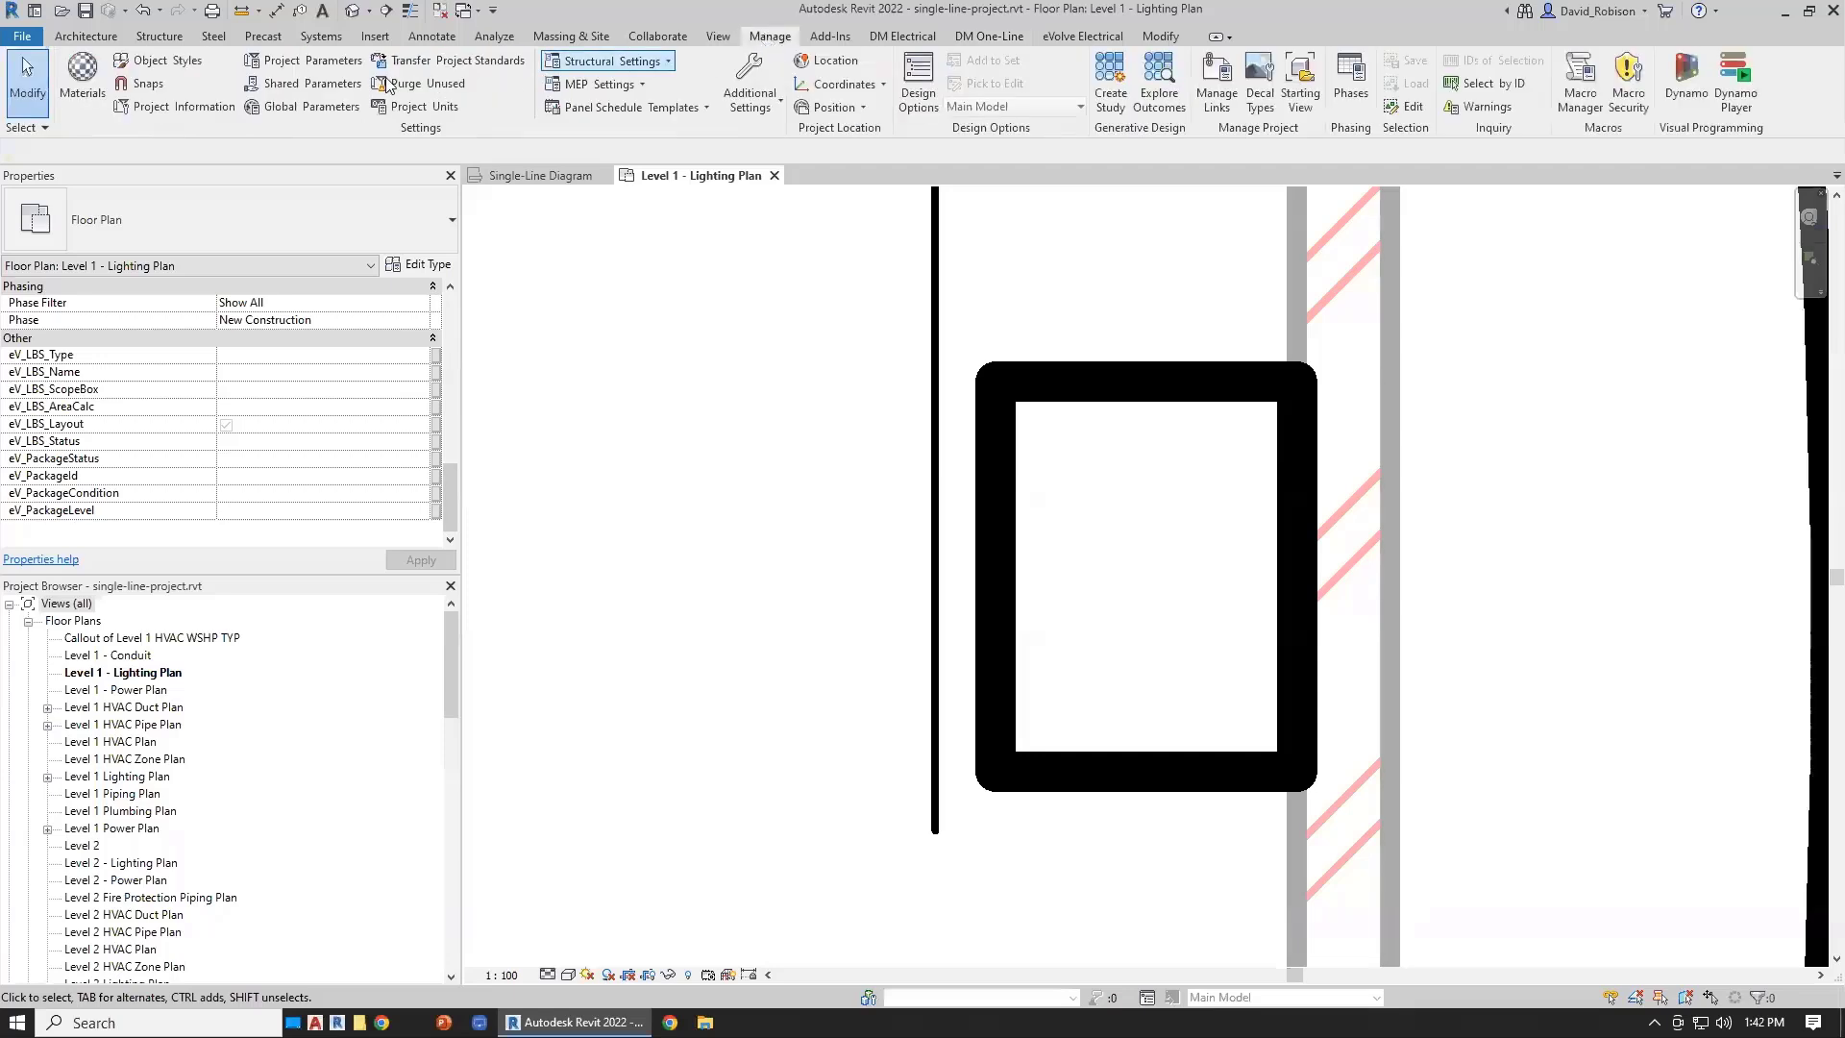
pyautogui.click(312, 87)
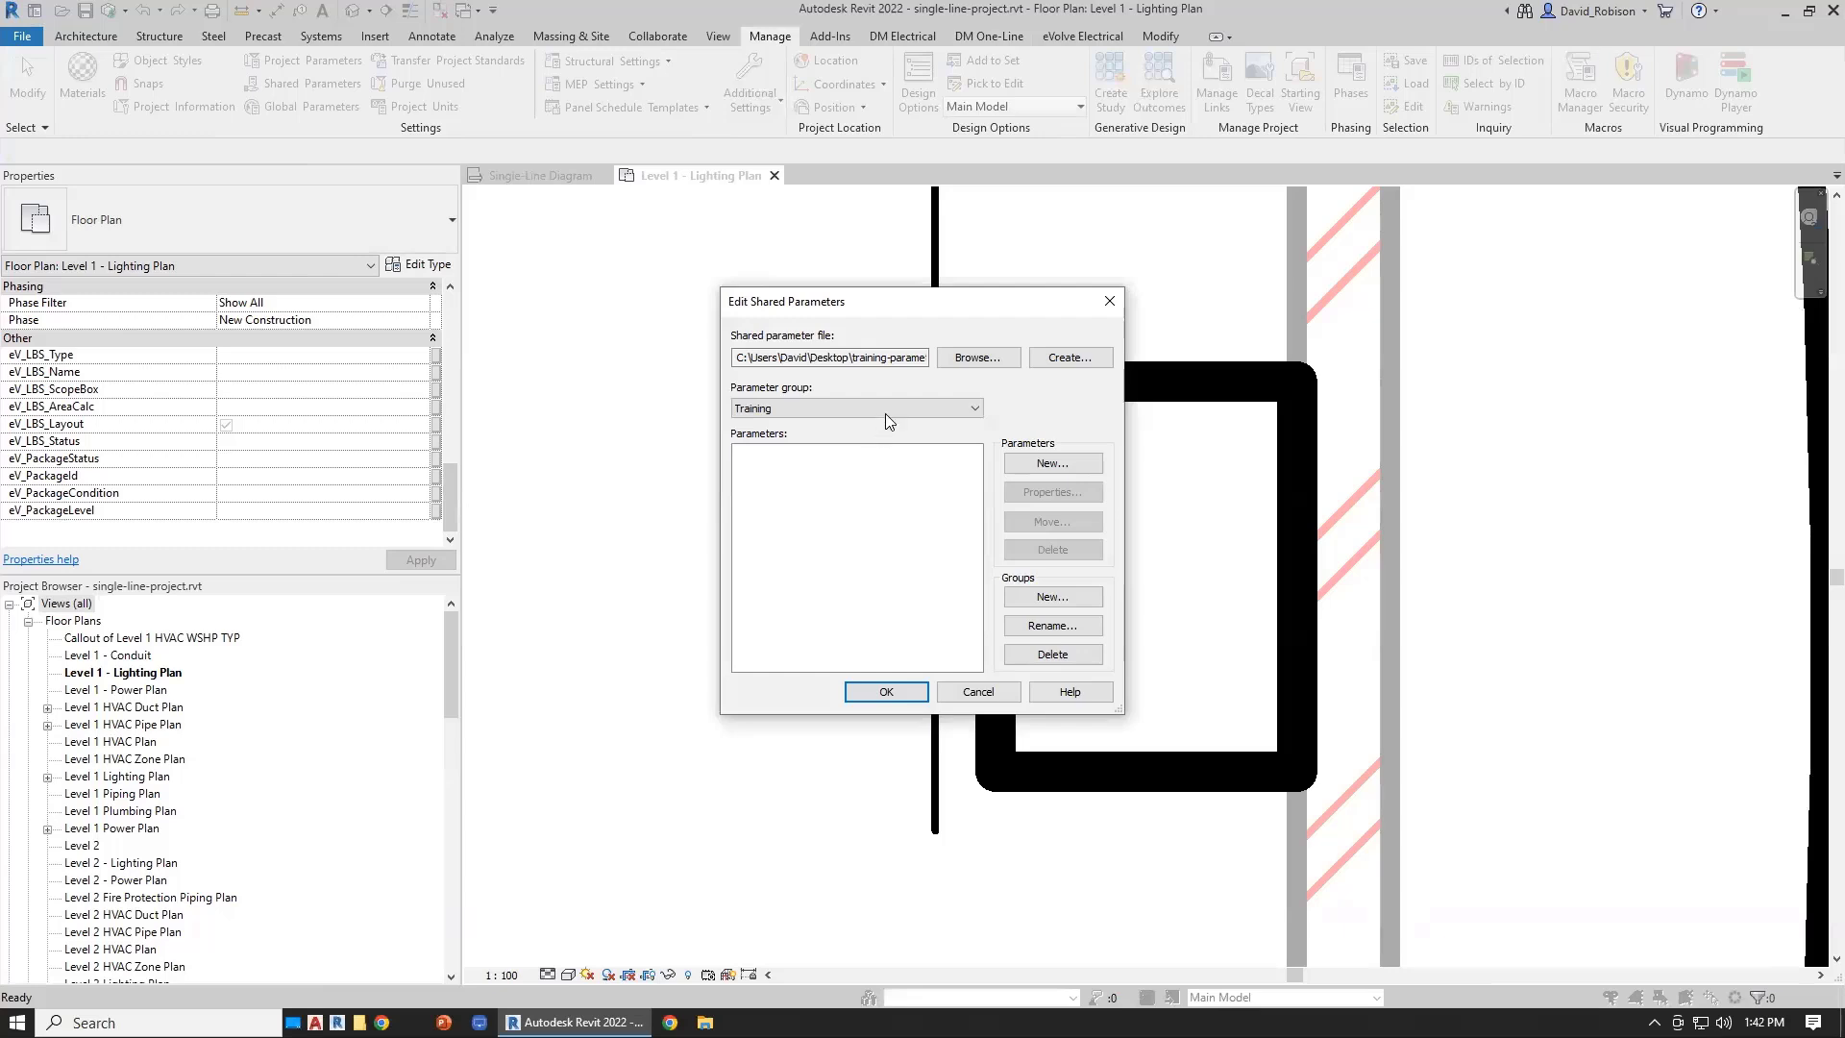
pyautogui.click(1046, 463)
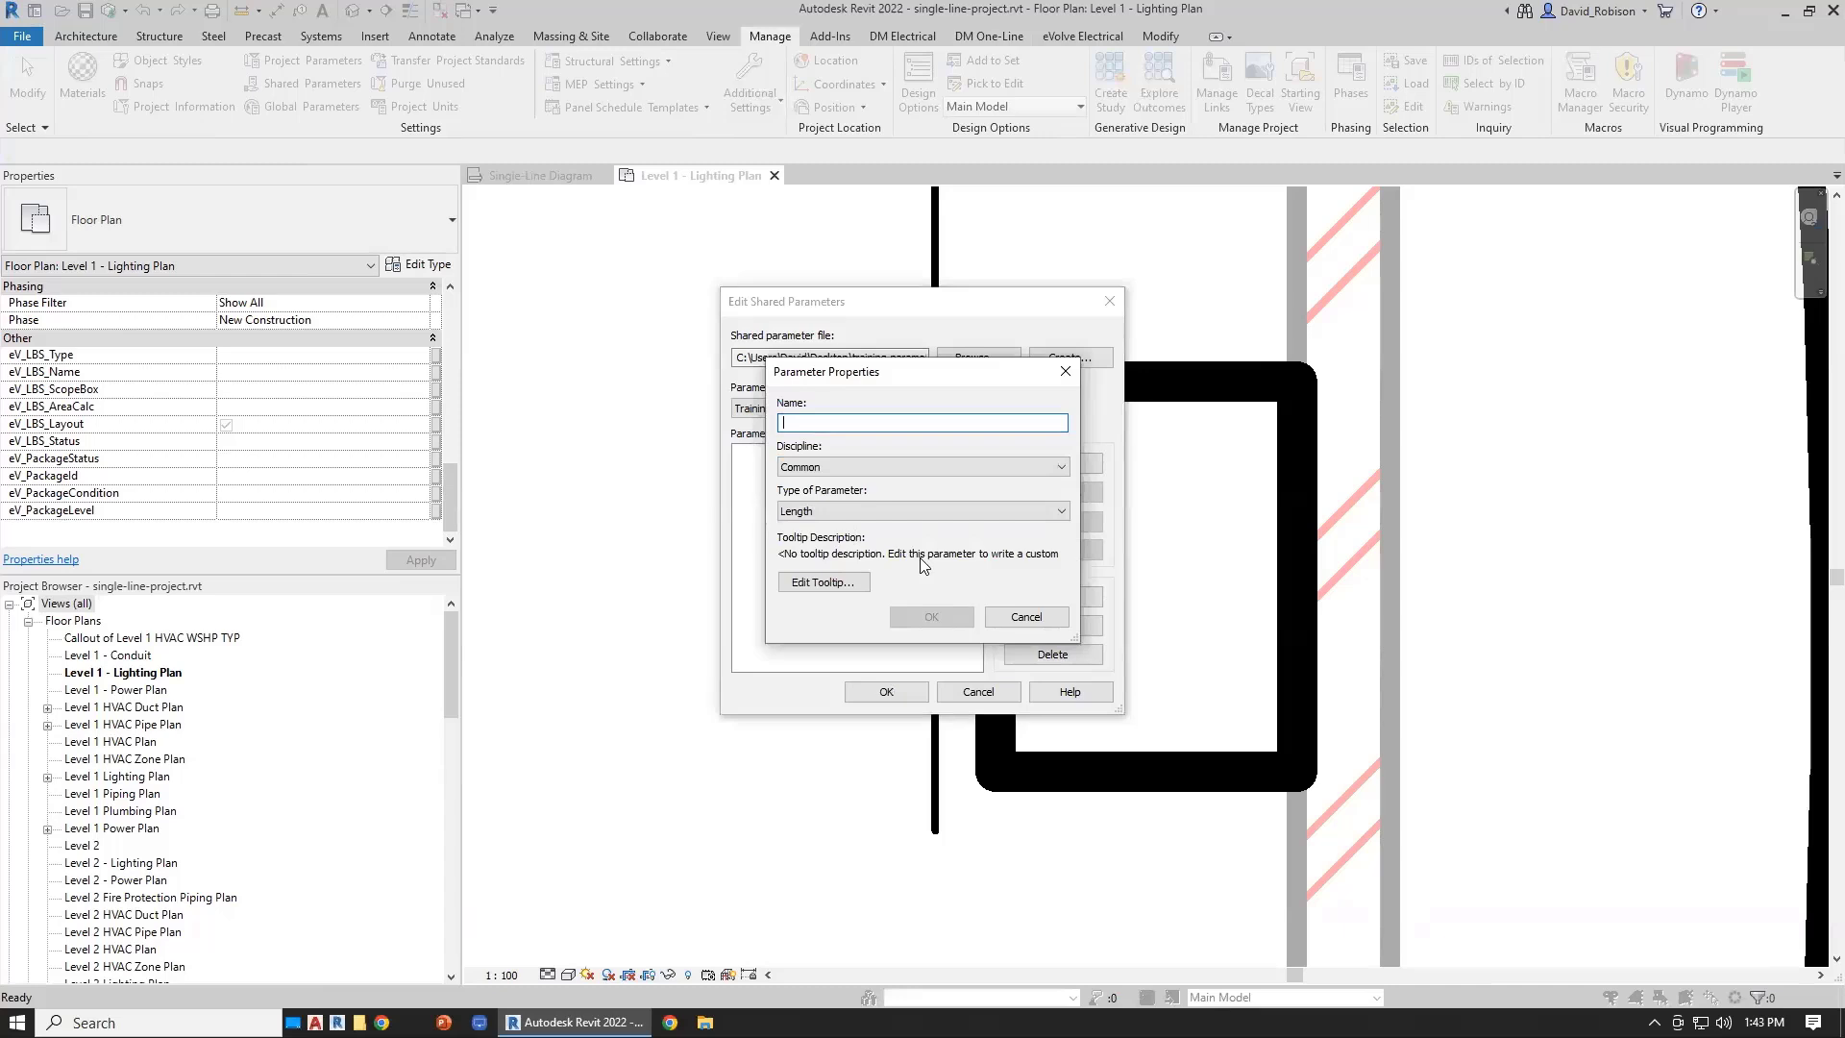
pyautogui.write('Training Text')
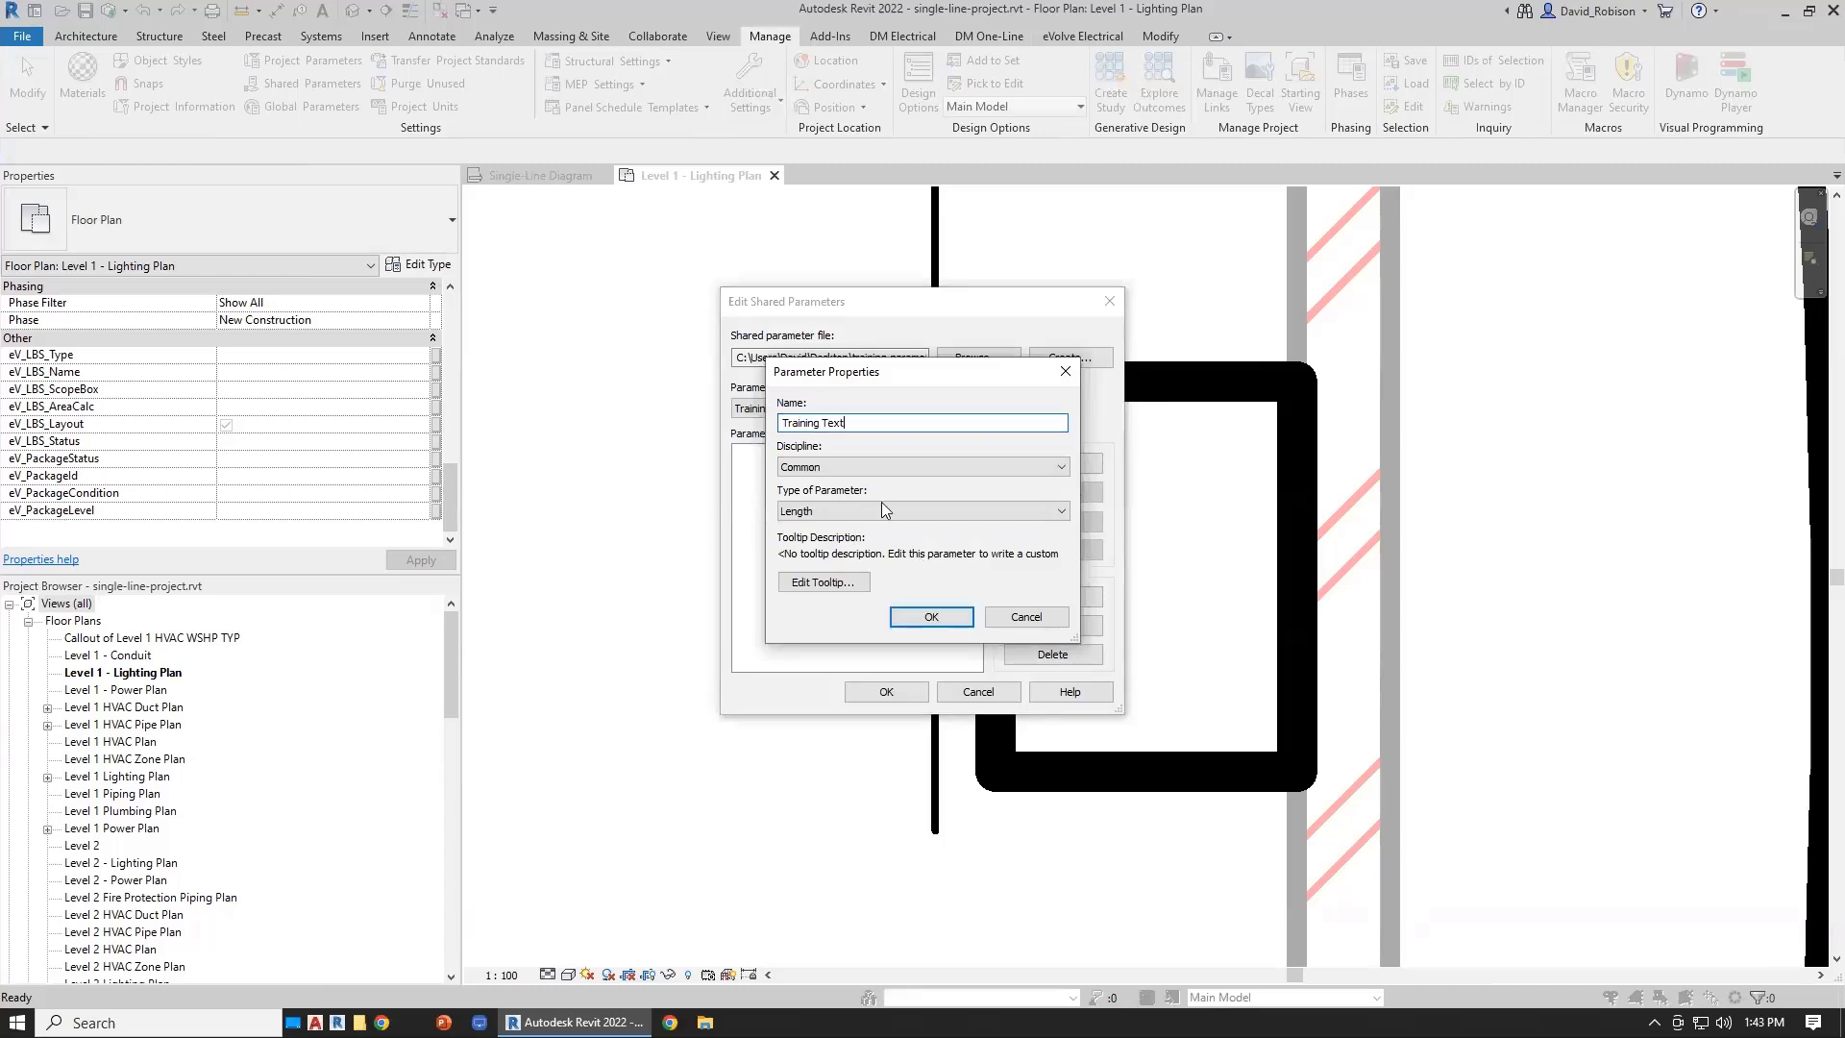
pyautogui.click(846, 511)
pyautogui.click(843, 529)
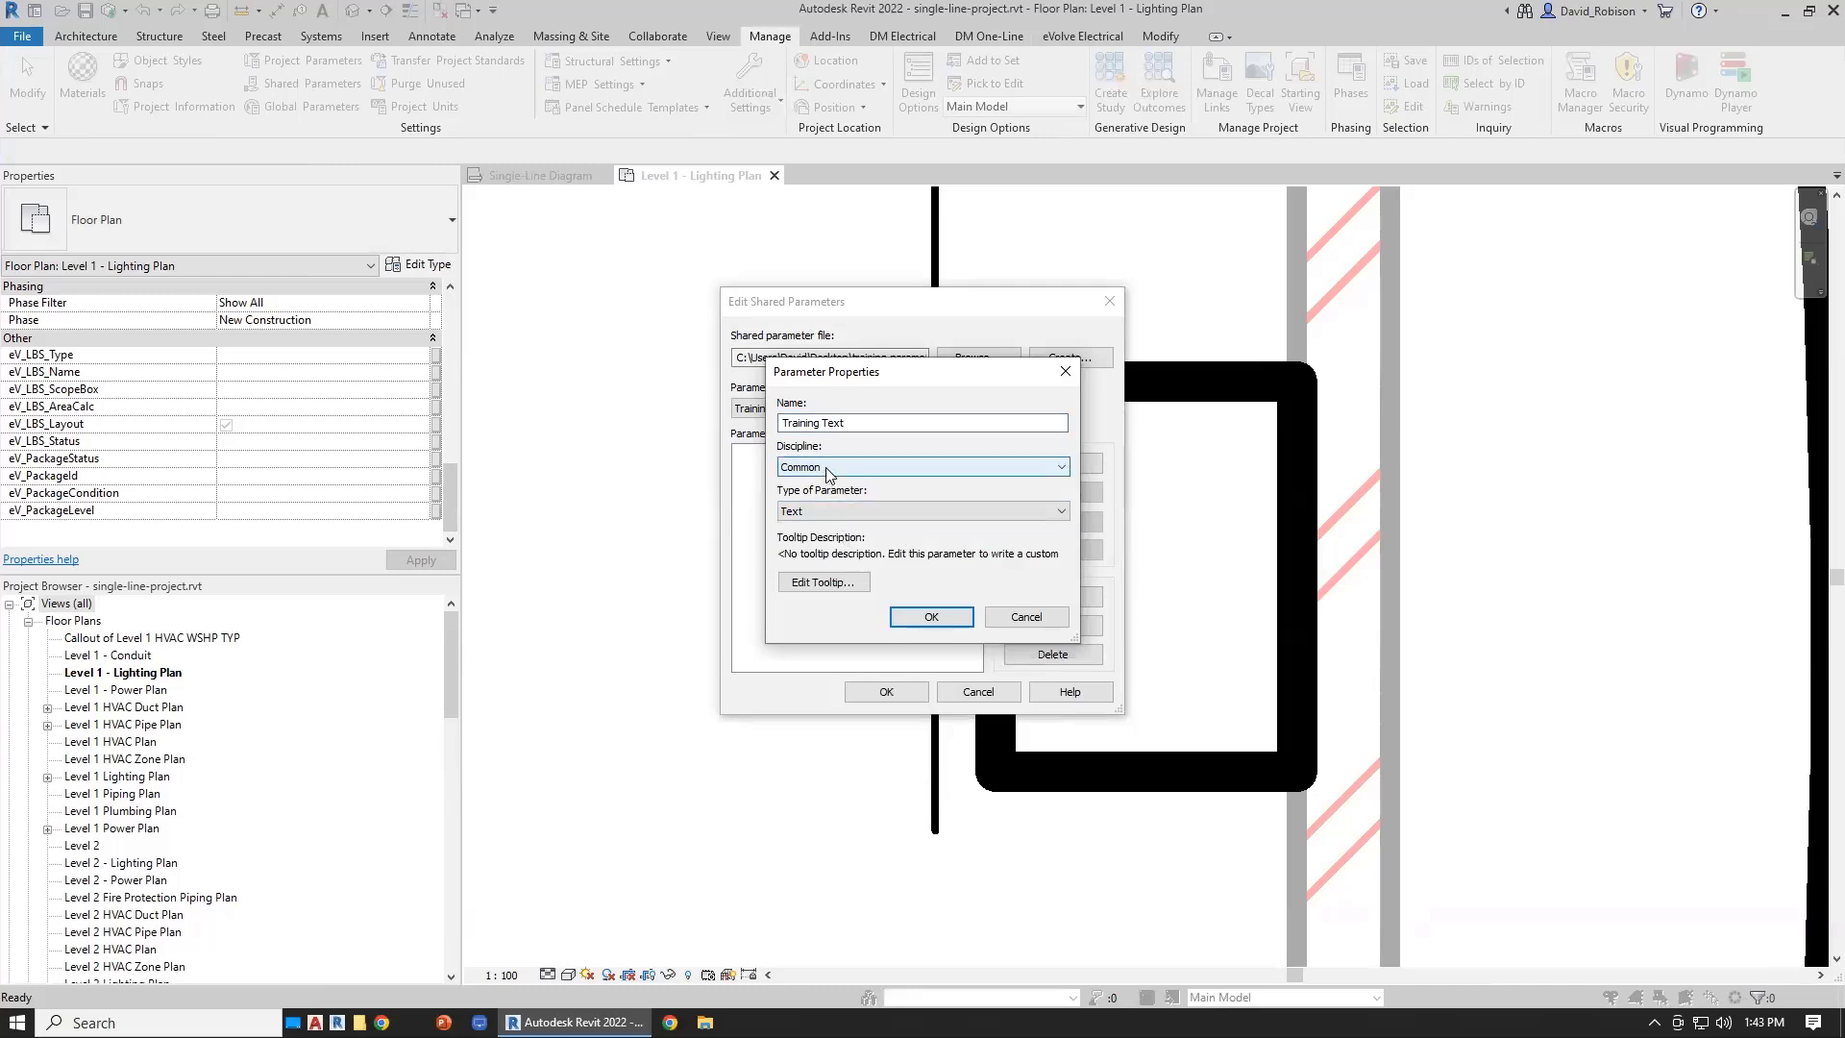
pyautogui.click(927, 617)
# - Create a second shared parameter named Training Int of type Integer in the Training group, and accept the shared parameter edits
pyautogui.click(1051, 462)
pyautogui.write('Training Int')
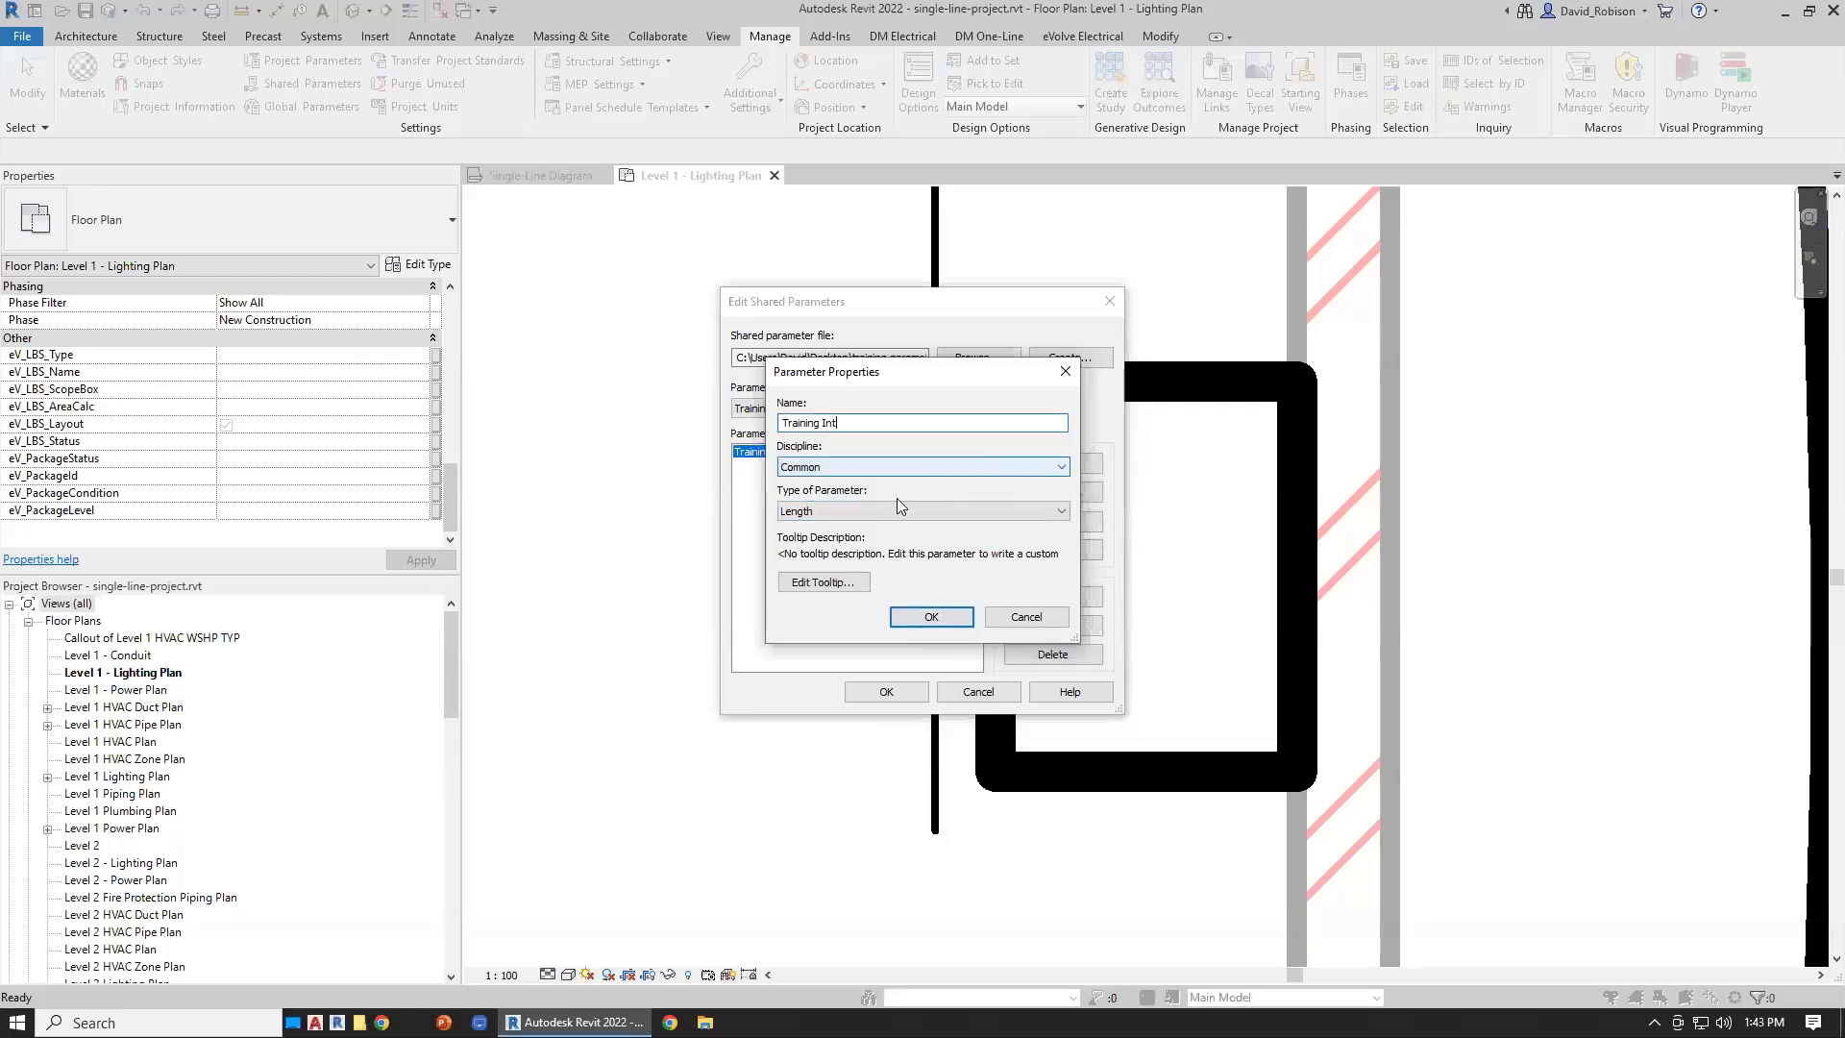
pyautogui.click(899, 509)
pyautogui.click(882, 542)
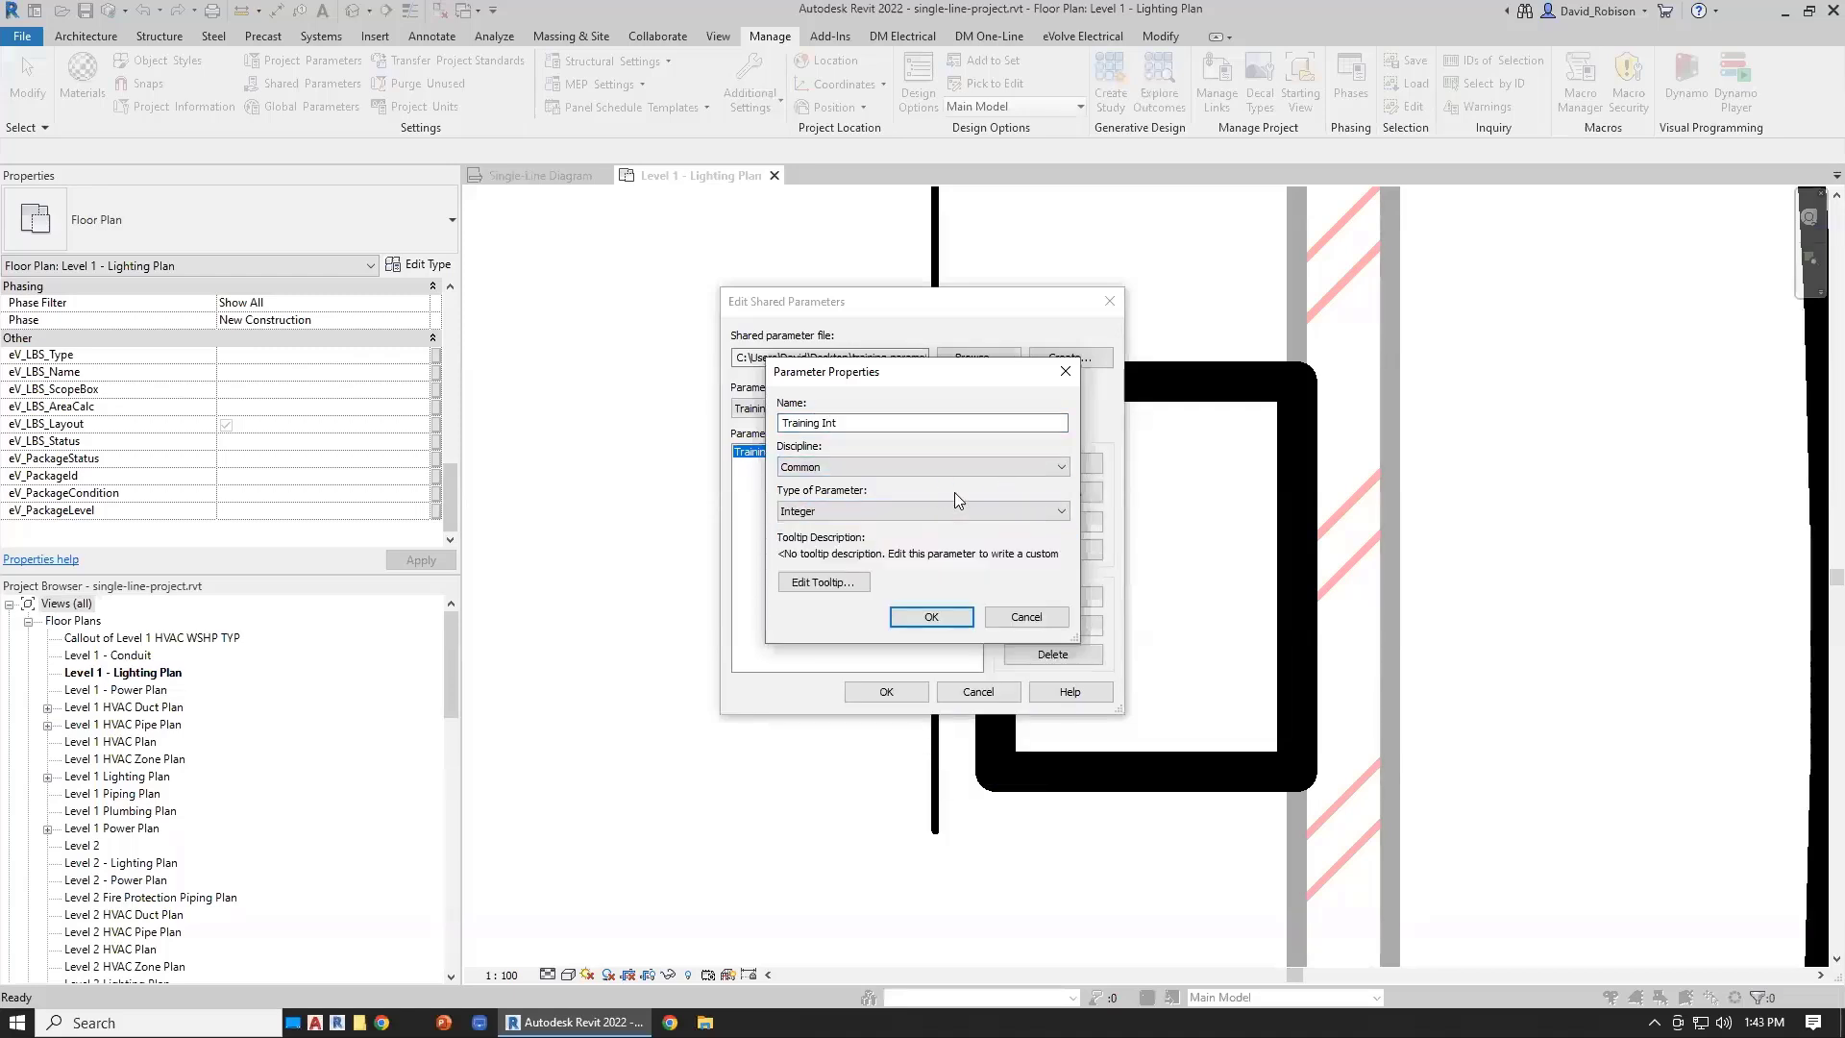
pyautogui.click(930, 616)
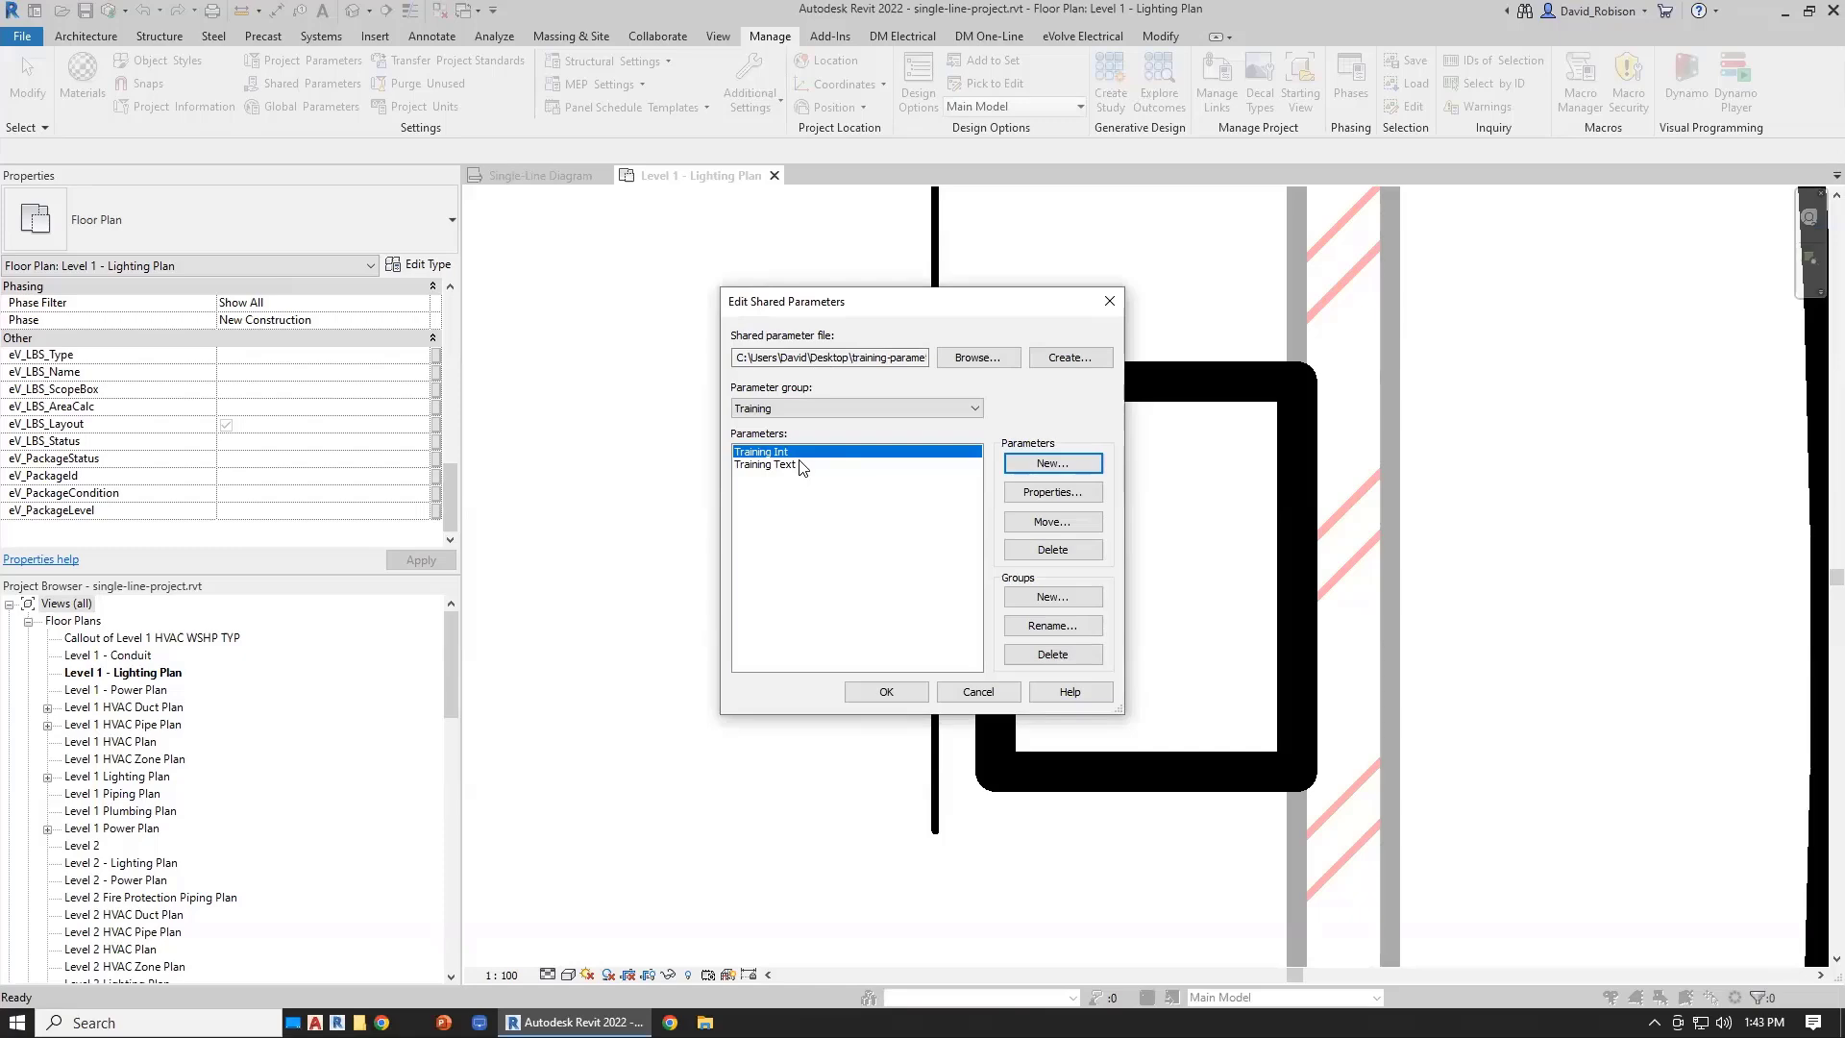
pyautogui.click(886, 691)
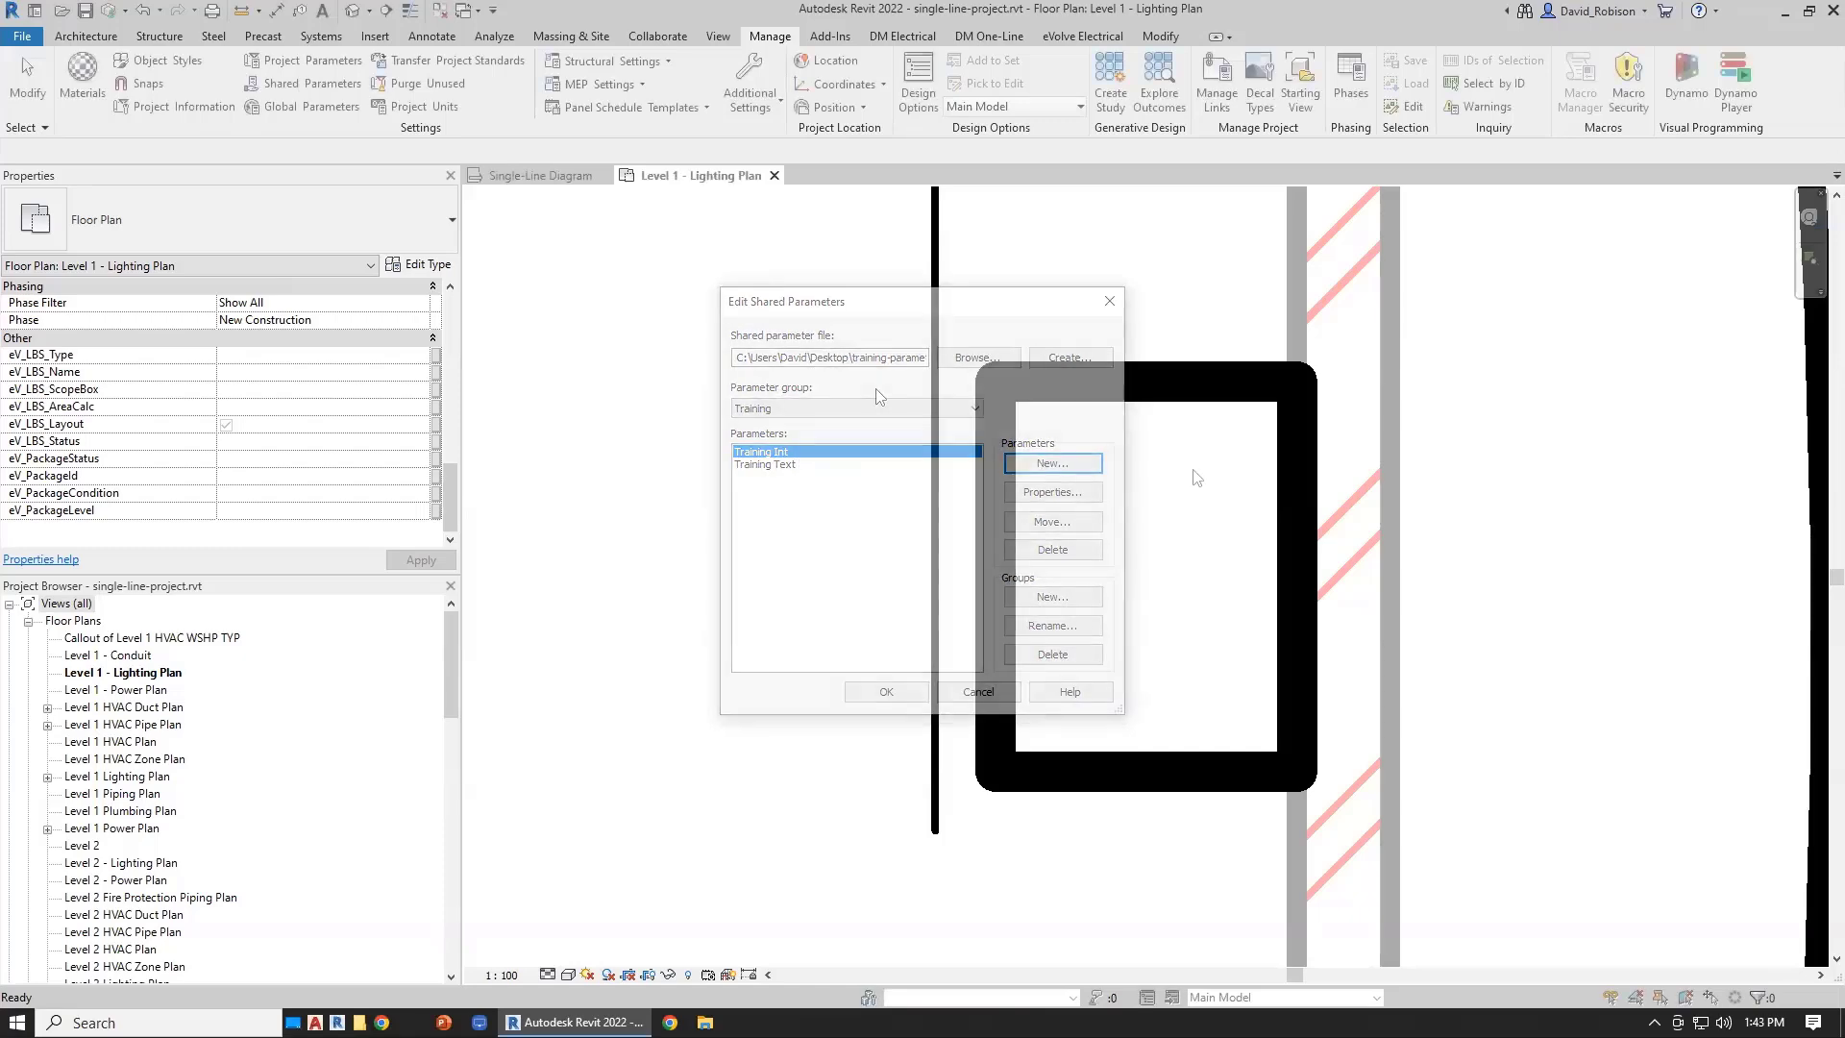
# - Edit the TP-1A dry type transformer family and add the shared parameter Training Int as an instance parameter grouped under Other
pyautogui.click(1155, 381)
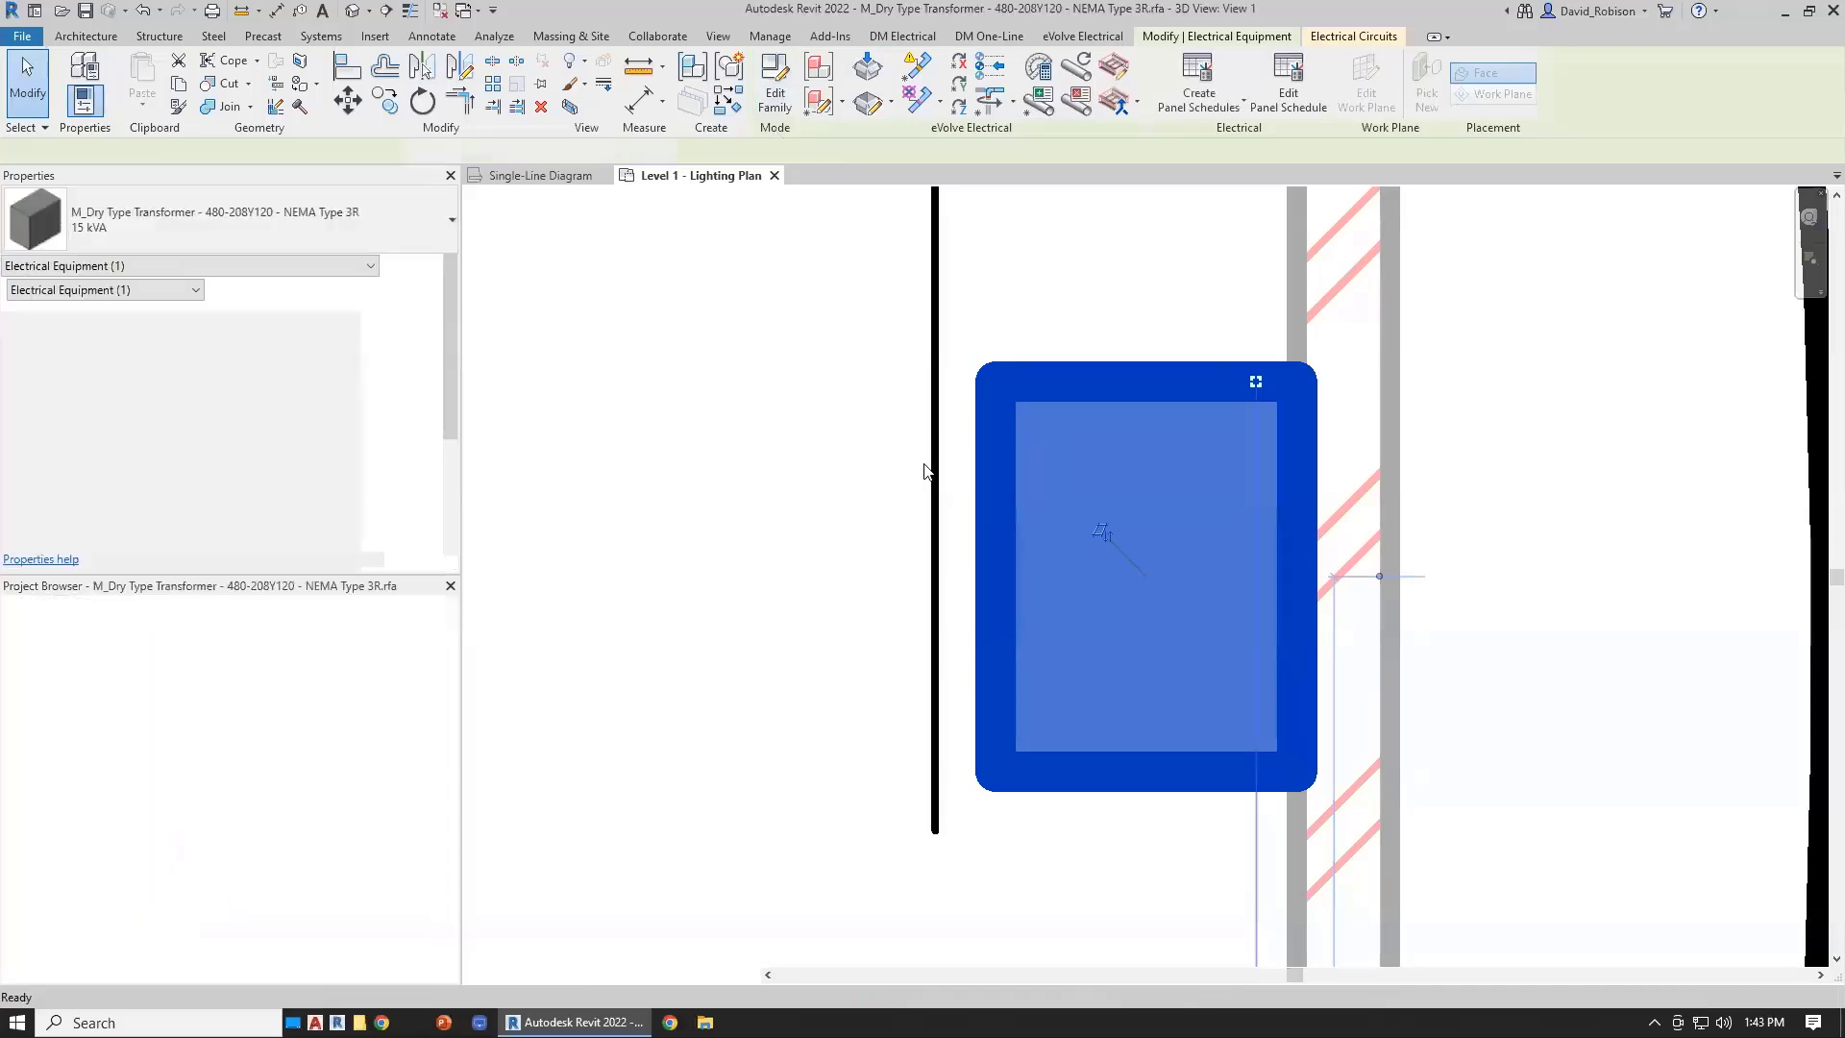
pyautogui.click(85, 113)
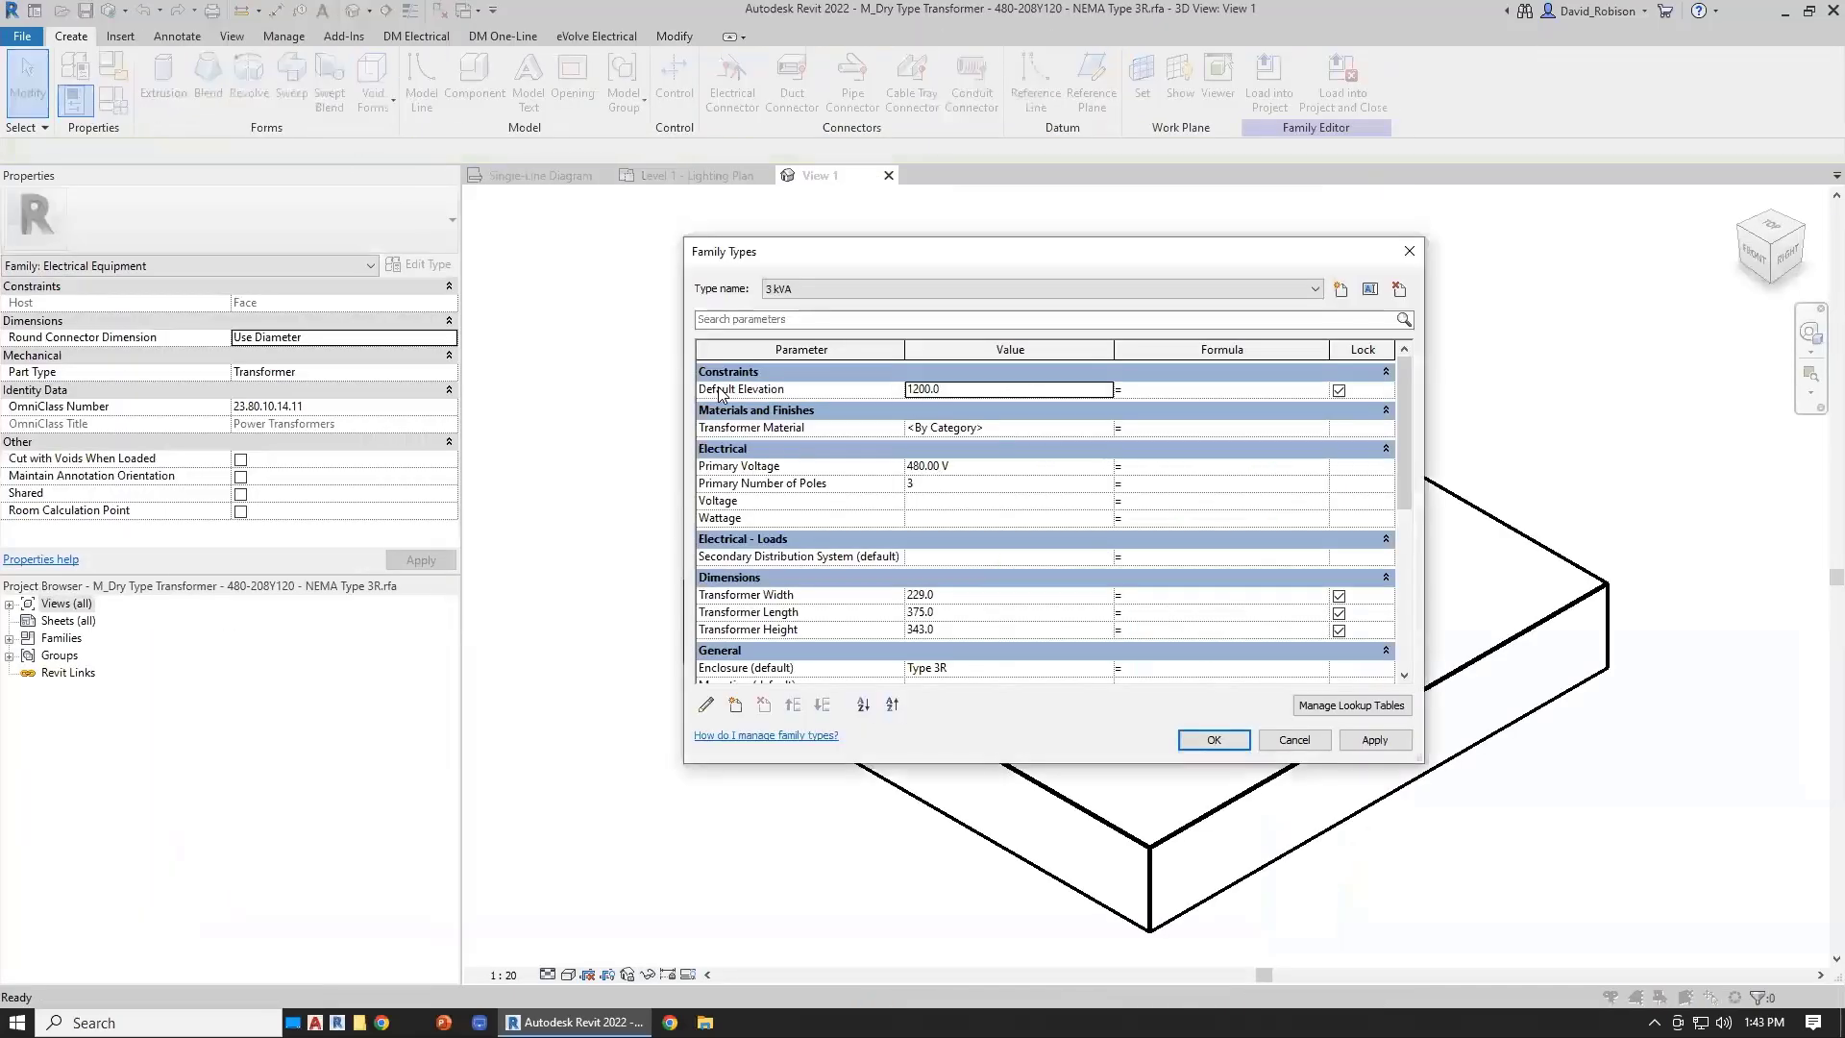
pyautogui.click(735, 704)
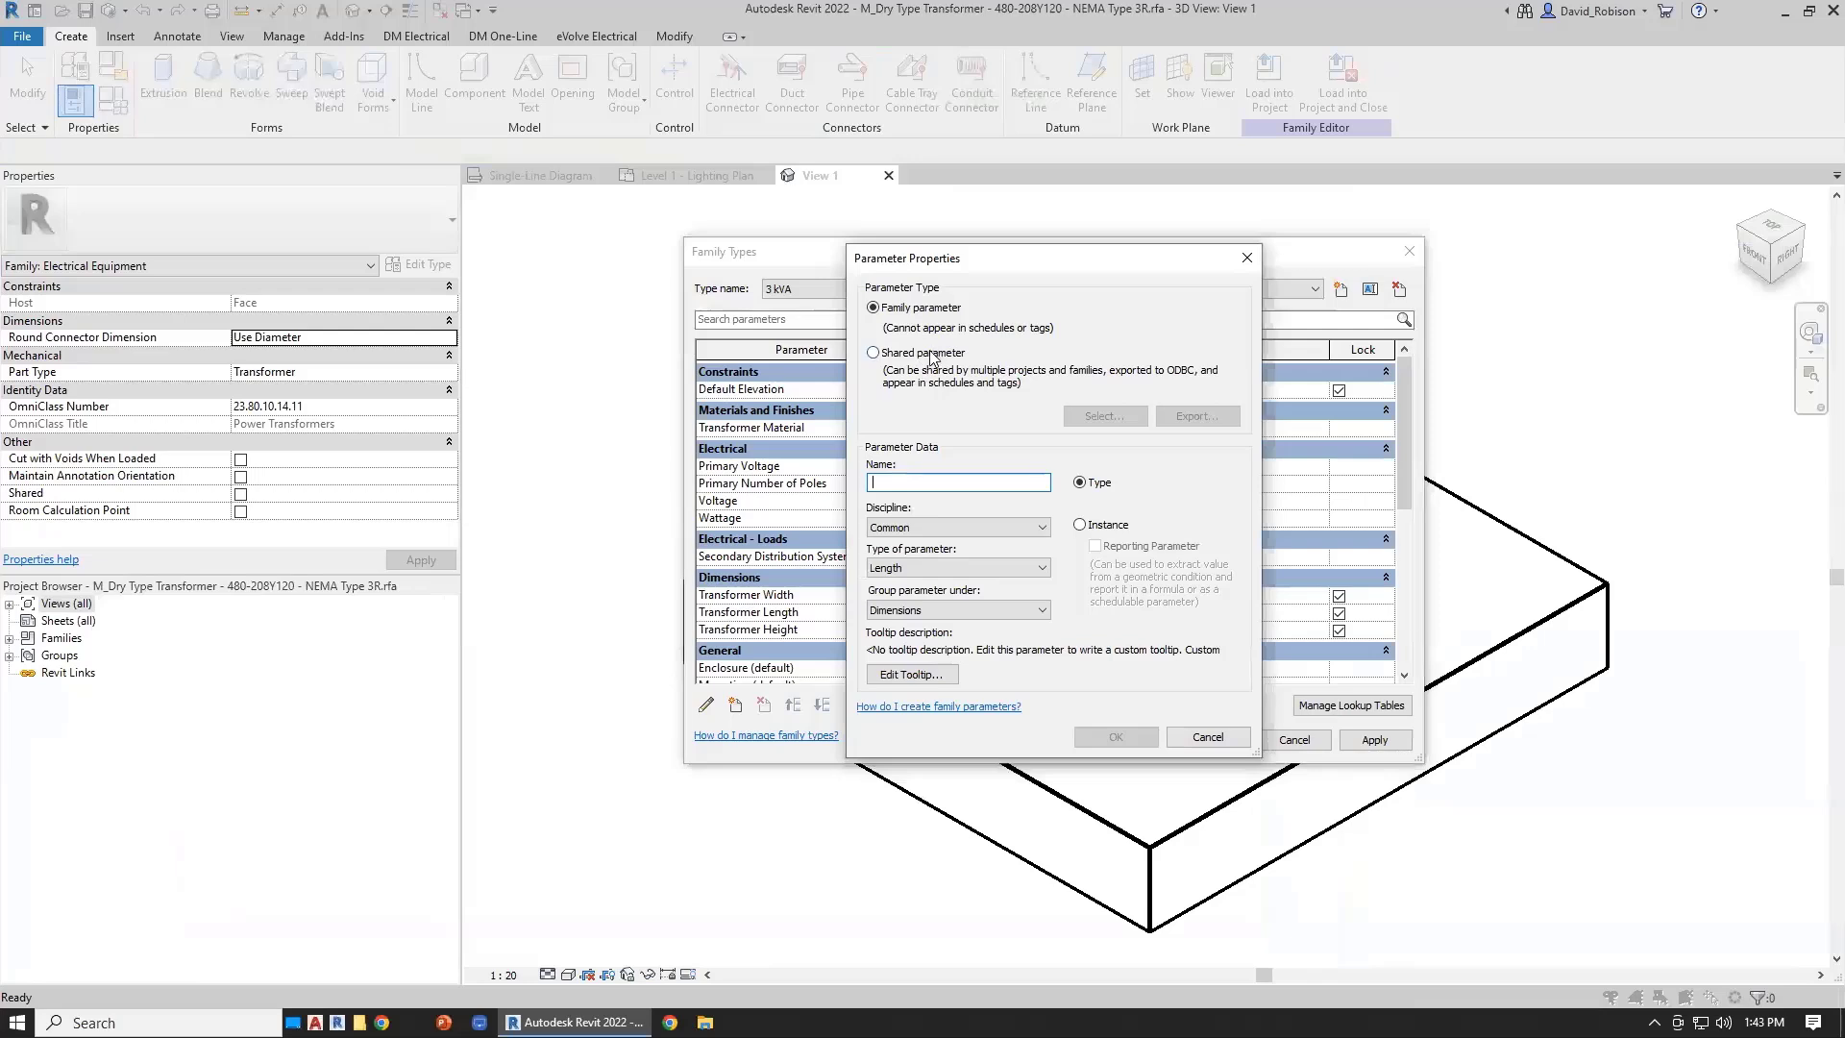
pyautogui.click(921, 354)
pyautogui.click(1105, 415)
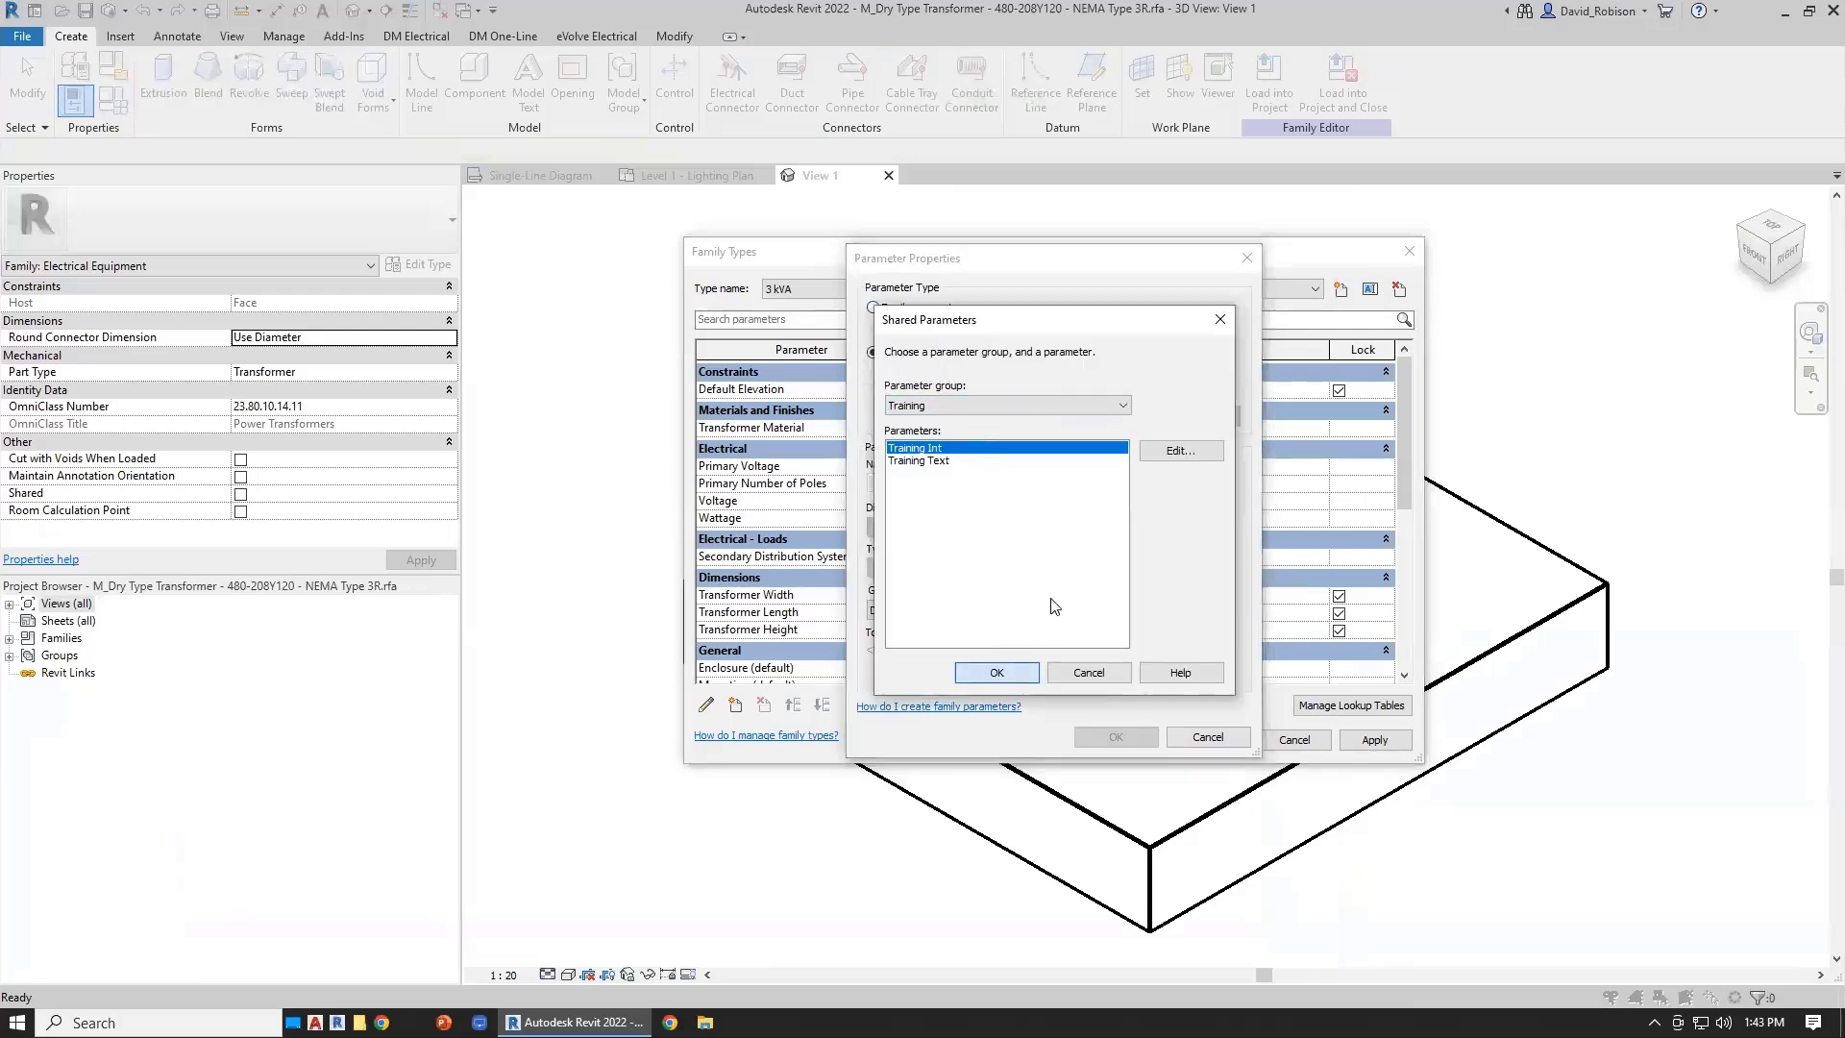
pyautogui.click(995, 672)
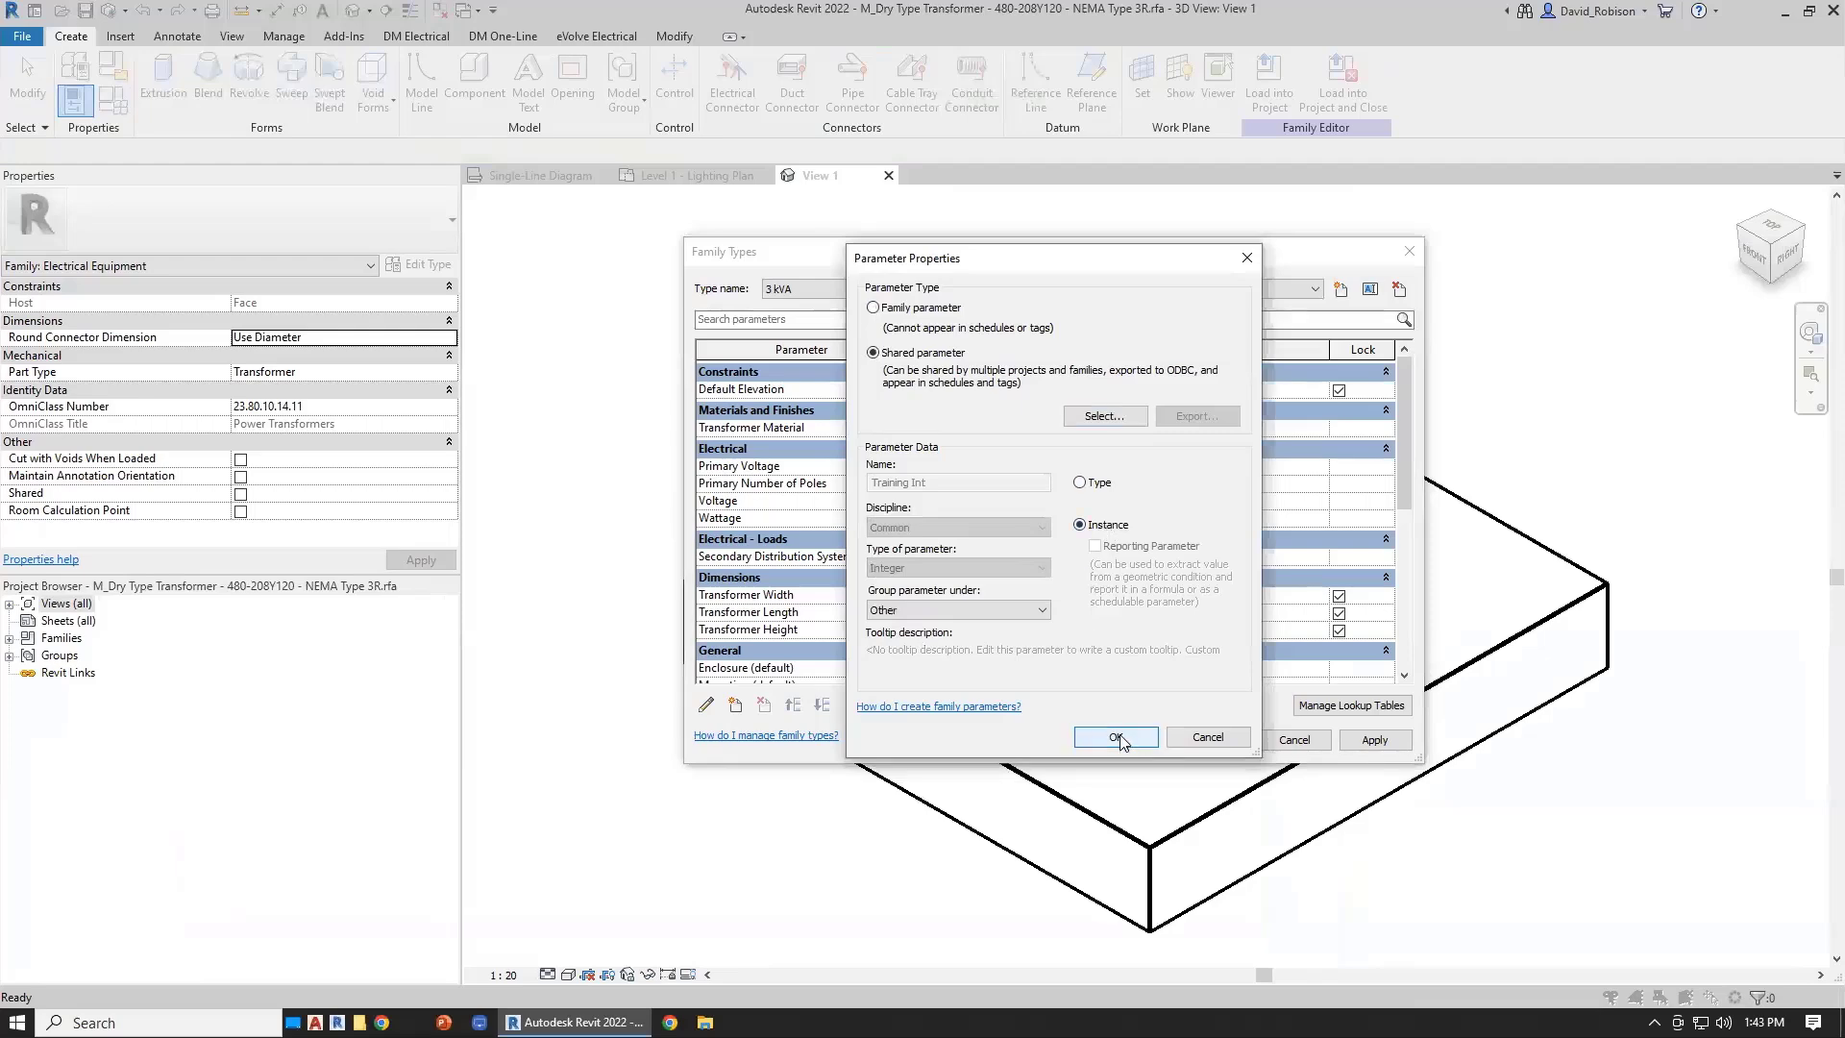
pyautogui.click(1118, 735)
# - Add the shared parameter Training Text to the transformer family as an instance parameter grouped under Text
pyautogui.click(736, 704)
pyautogui.click(1083, 416)
pyautogui.click(988, 667)
pyautogui.click(1118, 735)
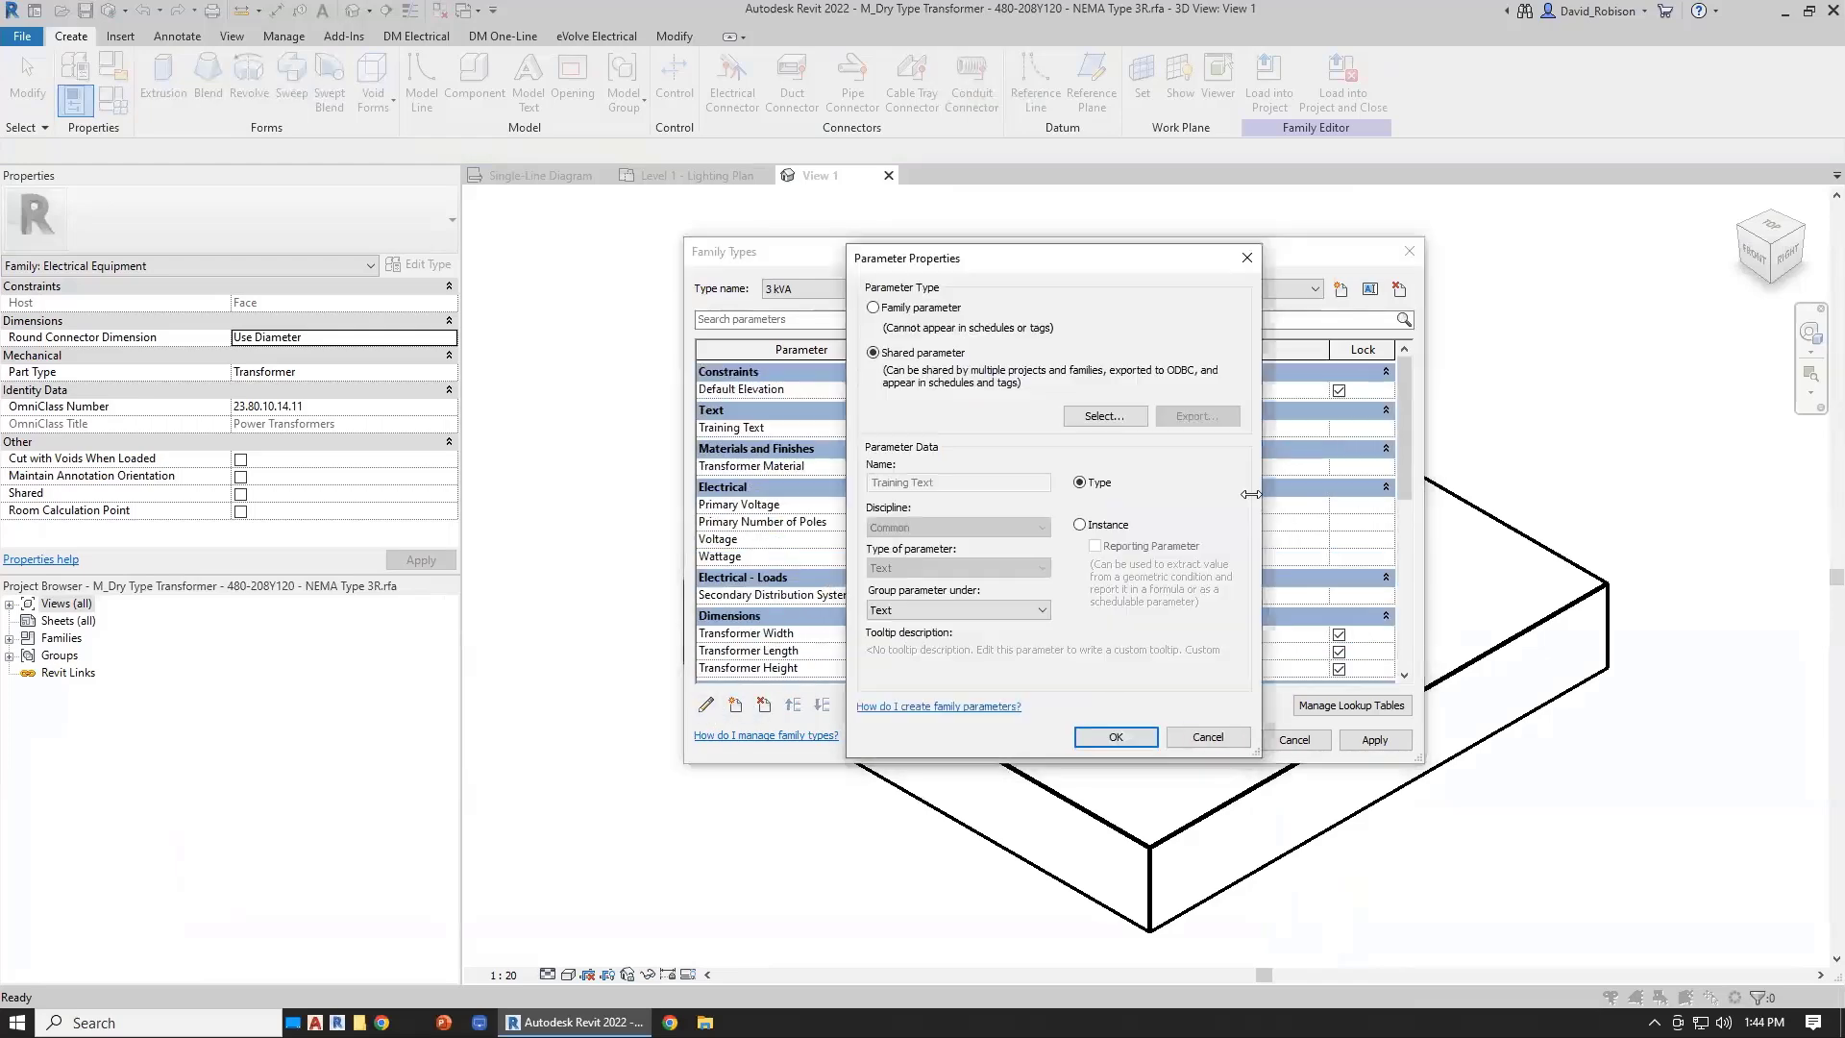
pyautogui.click(1116, 736)
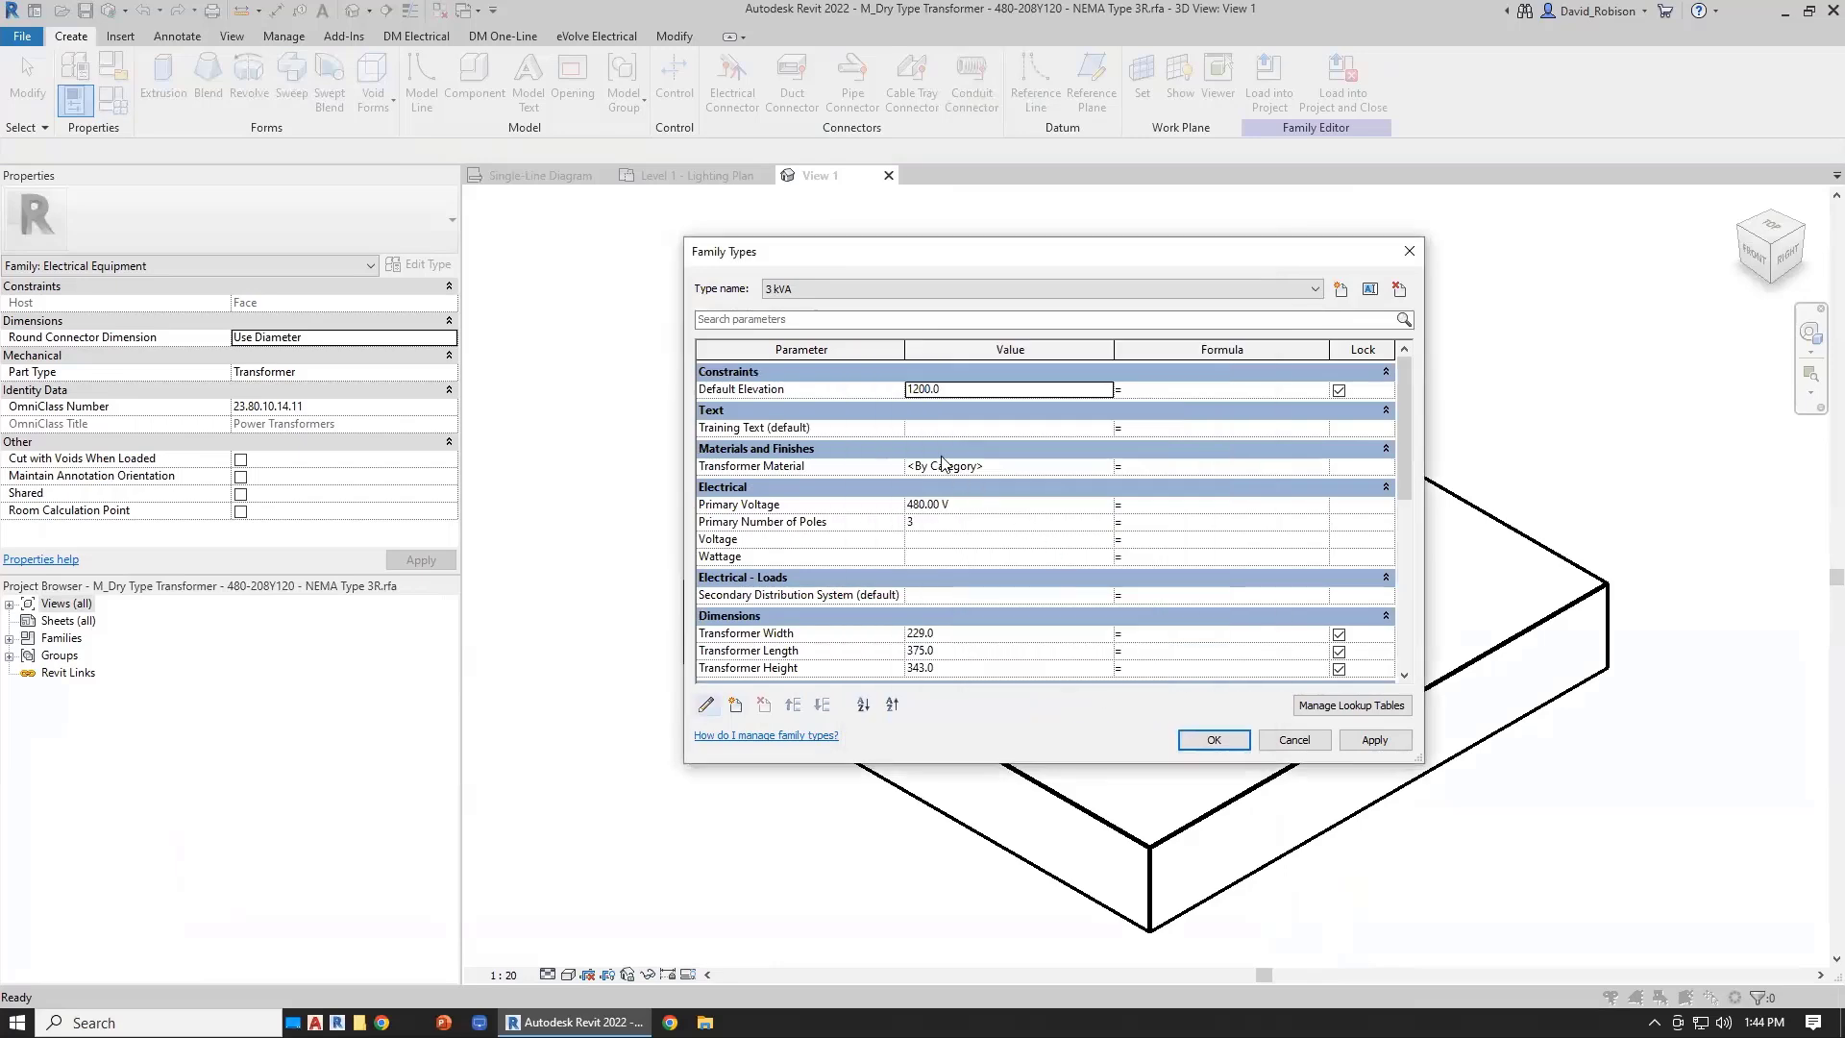
pyautogui.click(1214, 739)
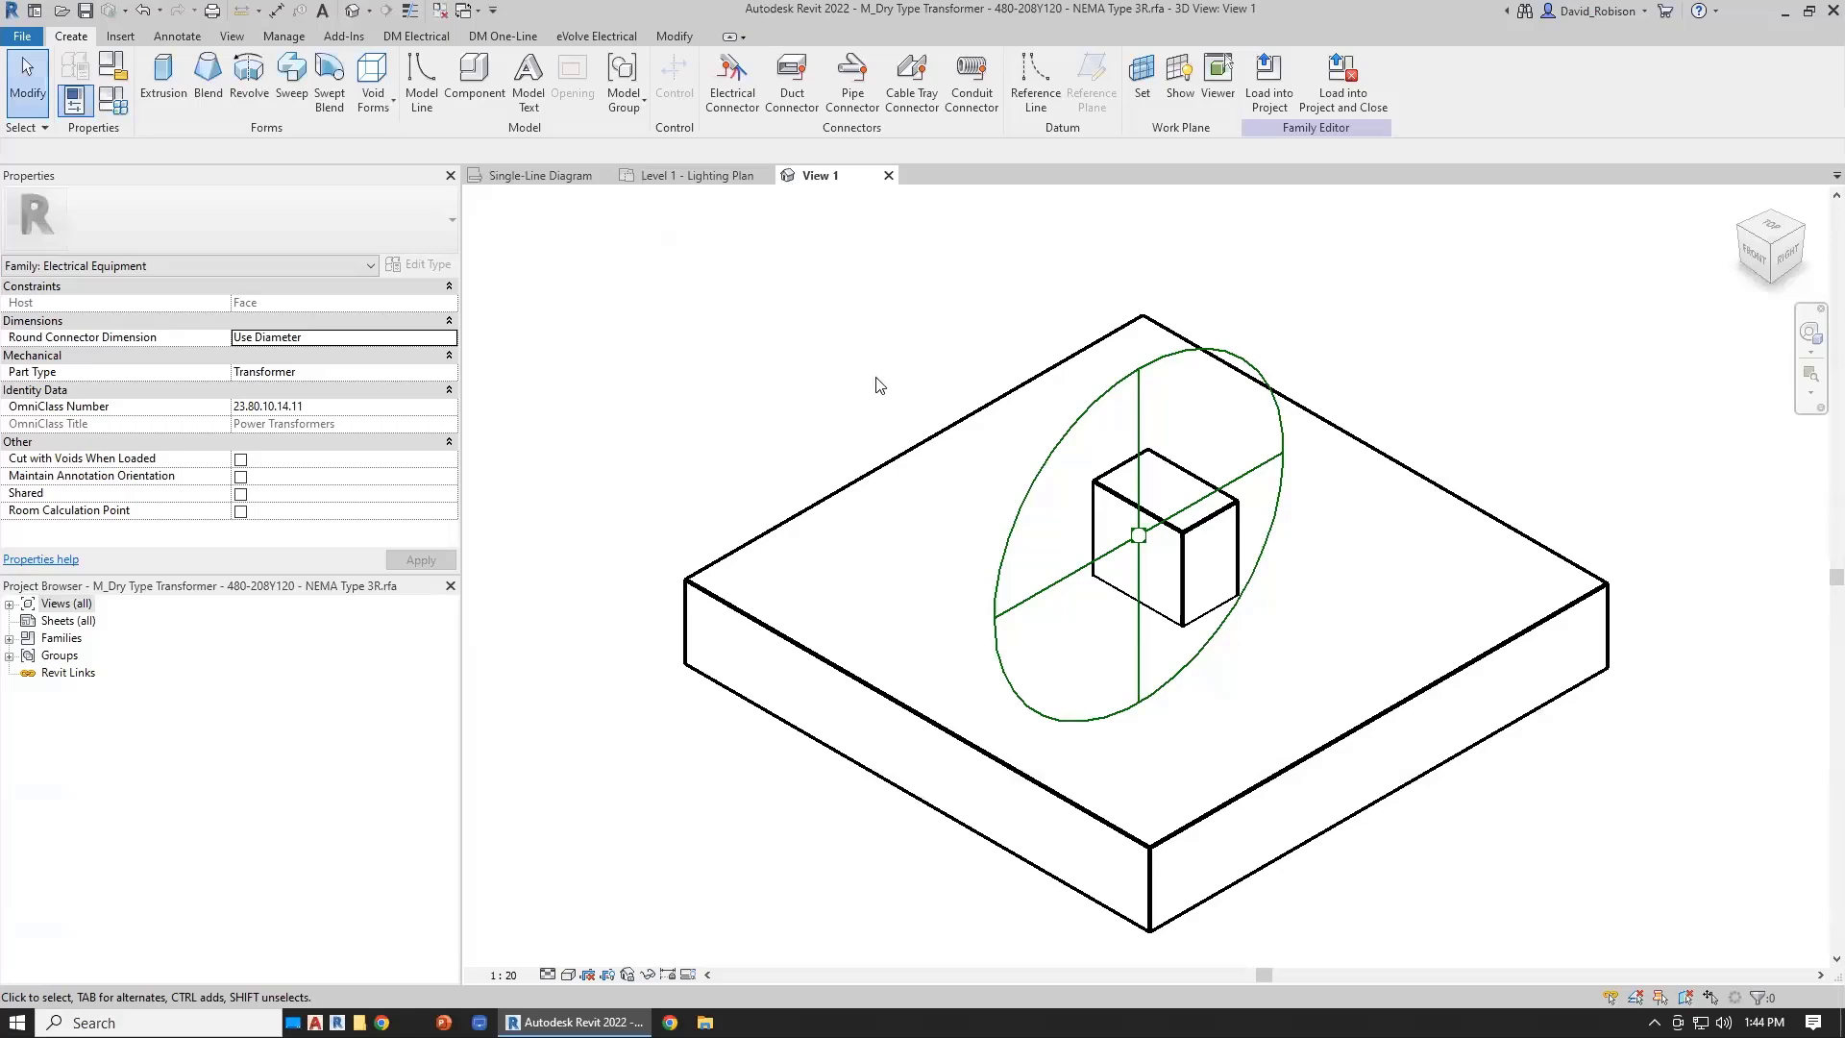
# - Load the edited transformer family into the project and set TP-1A's Training Text to Example
pyautogui.click(1268, 85)
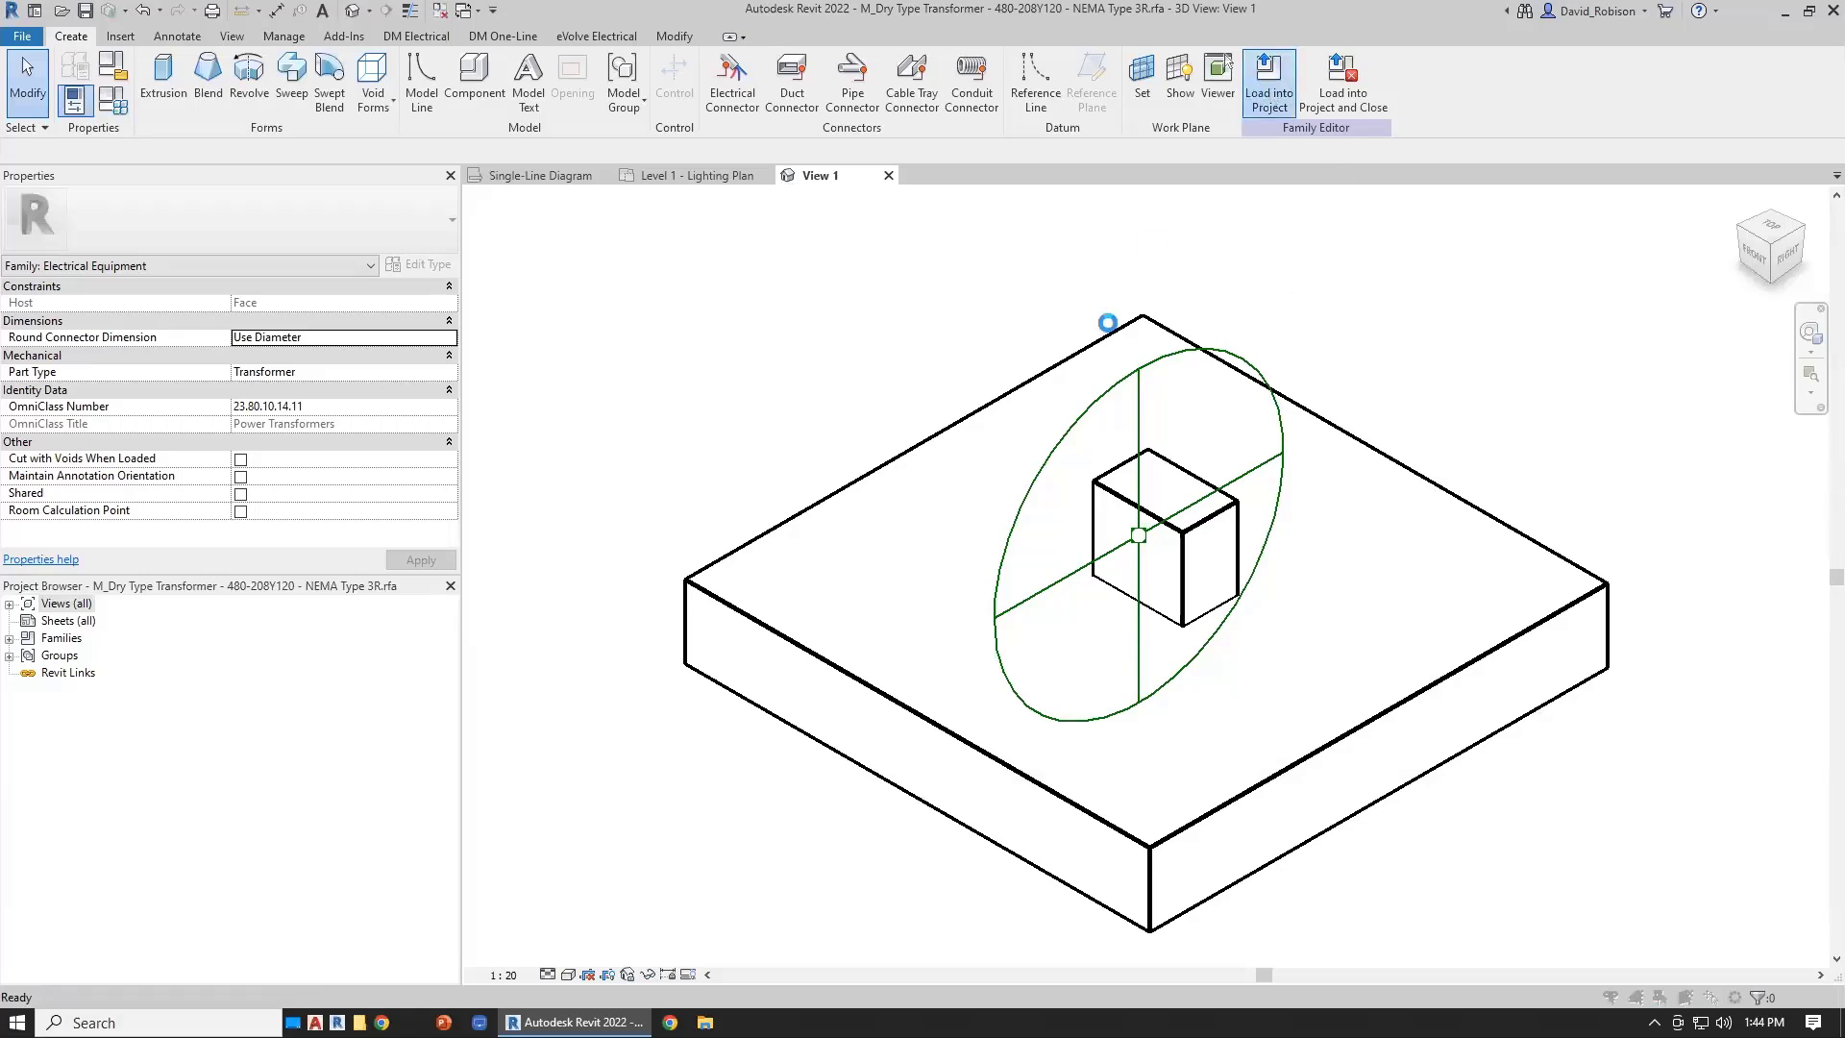
pyautogui.click(1179, 389)
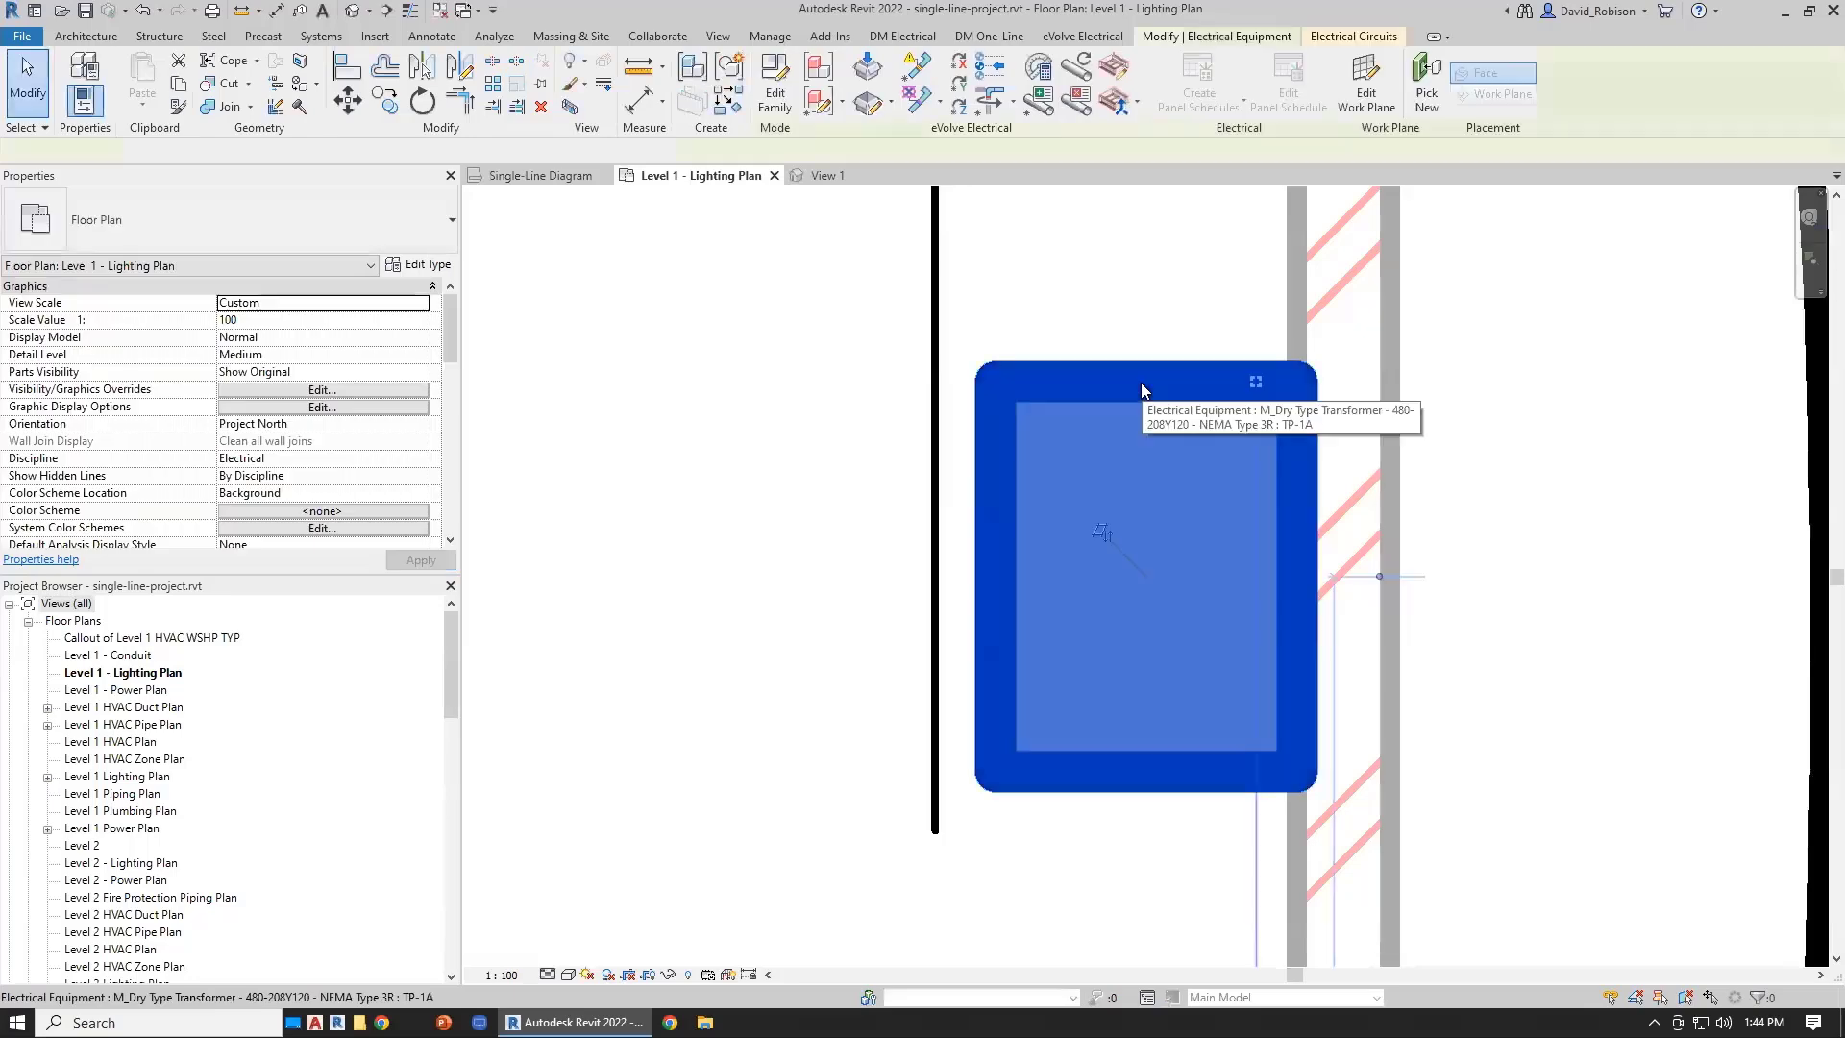
pyautogui.click(266, 373)
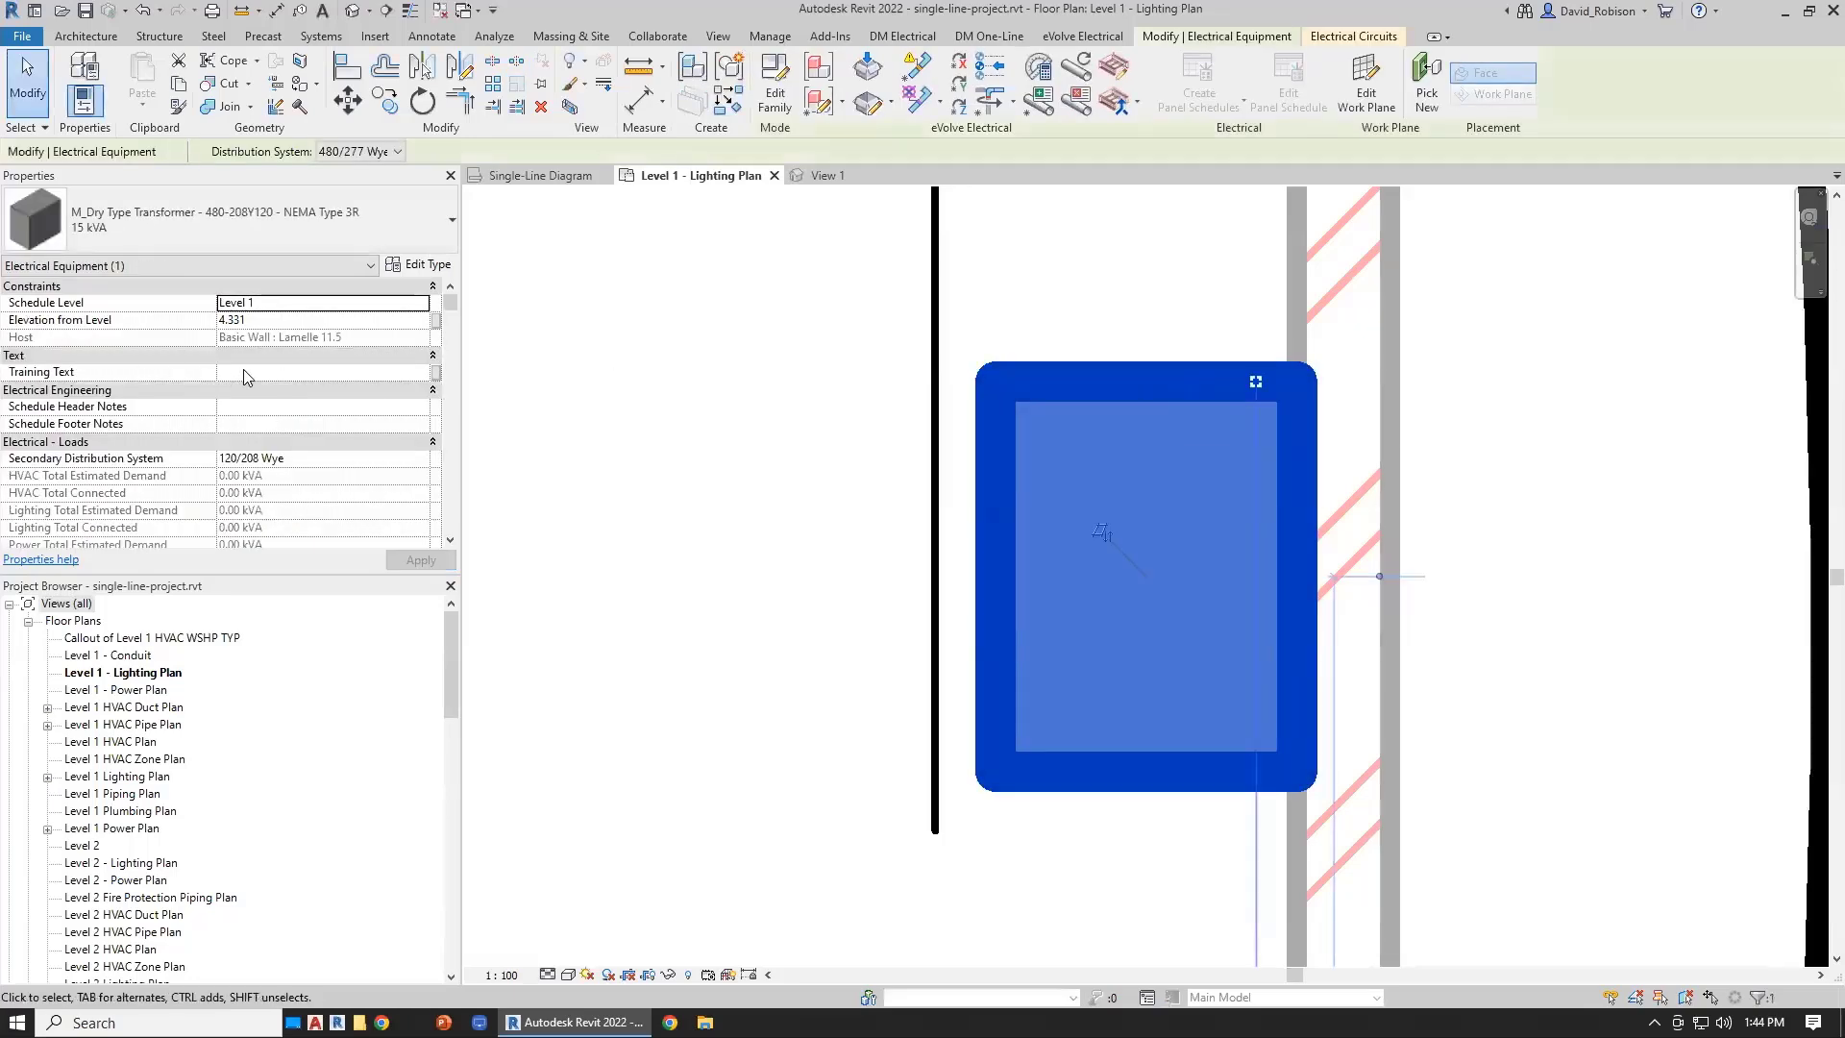
pyautogui.write('Example')
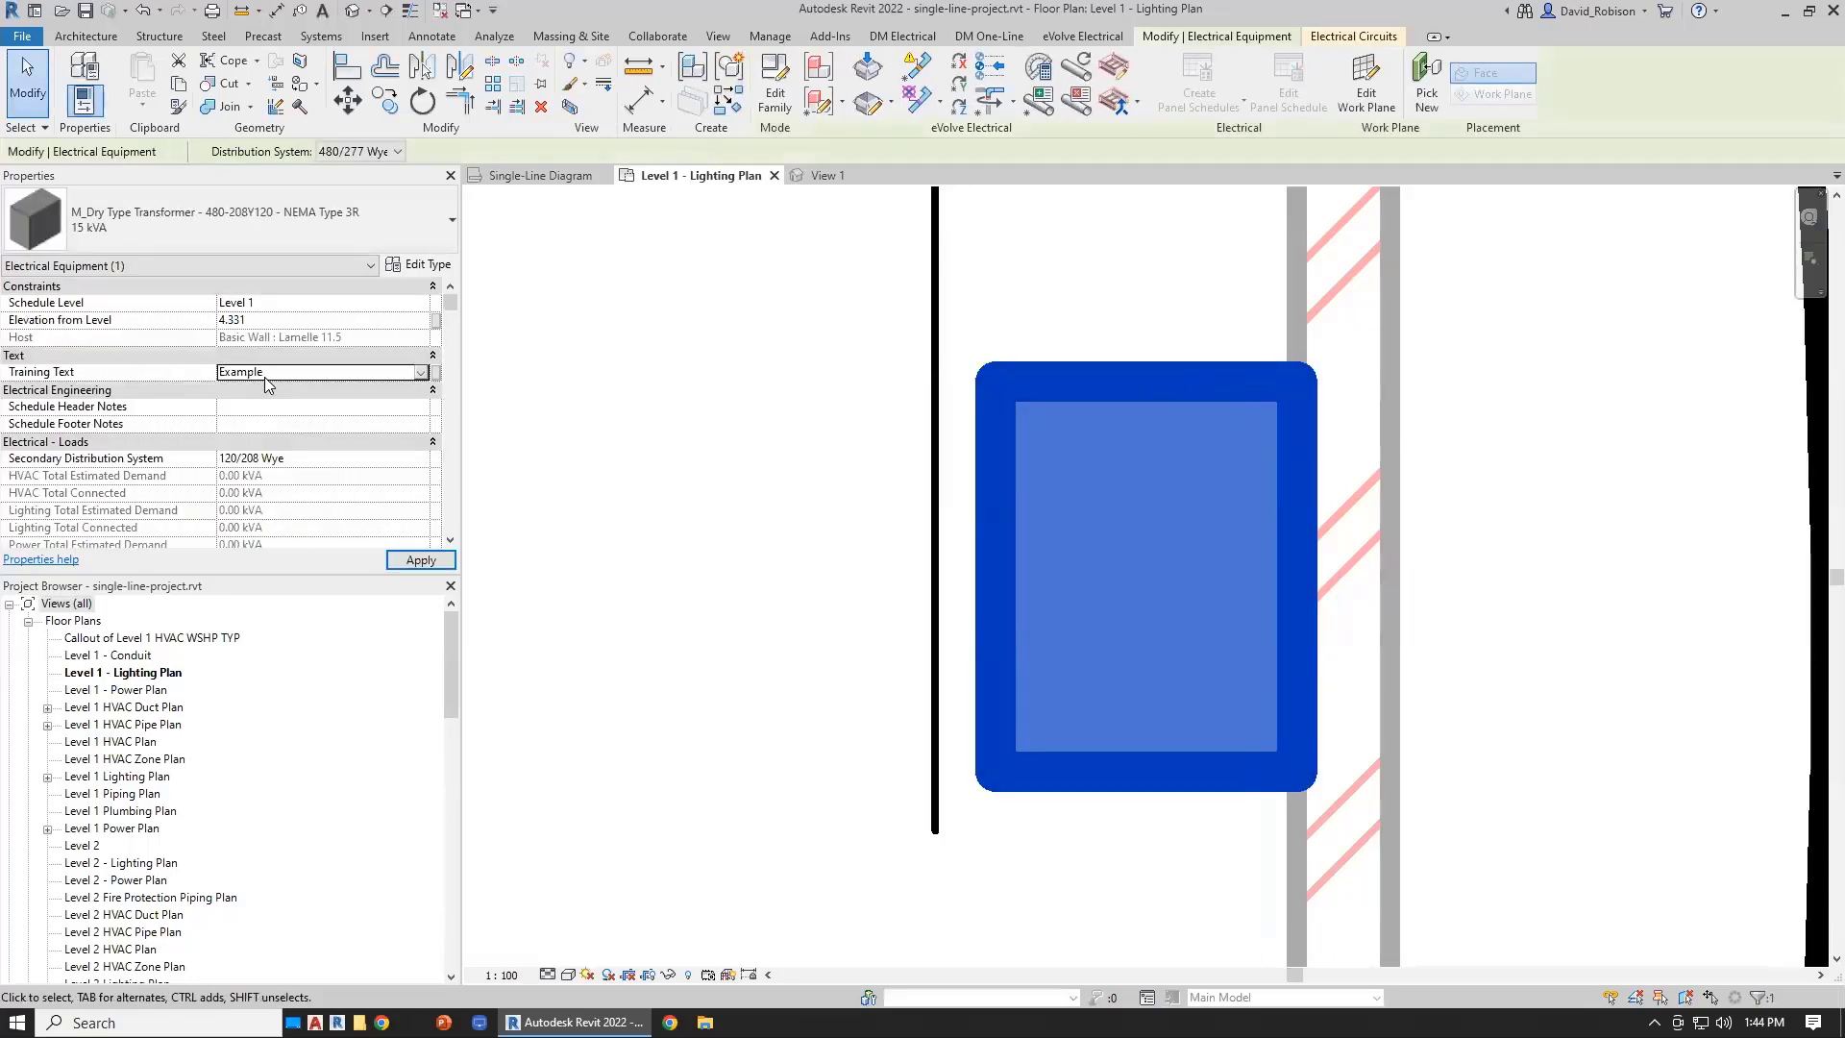
# - Set TP-1A's Training Int to 100 and apply the equipment's property changes
pyautogui.scroll(-5, 245, 394)
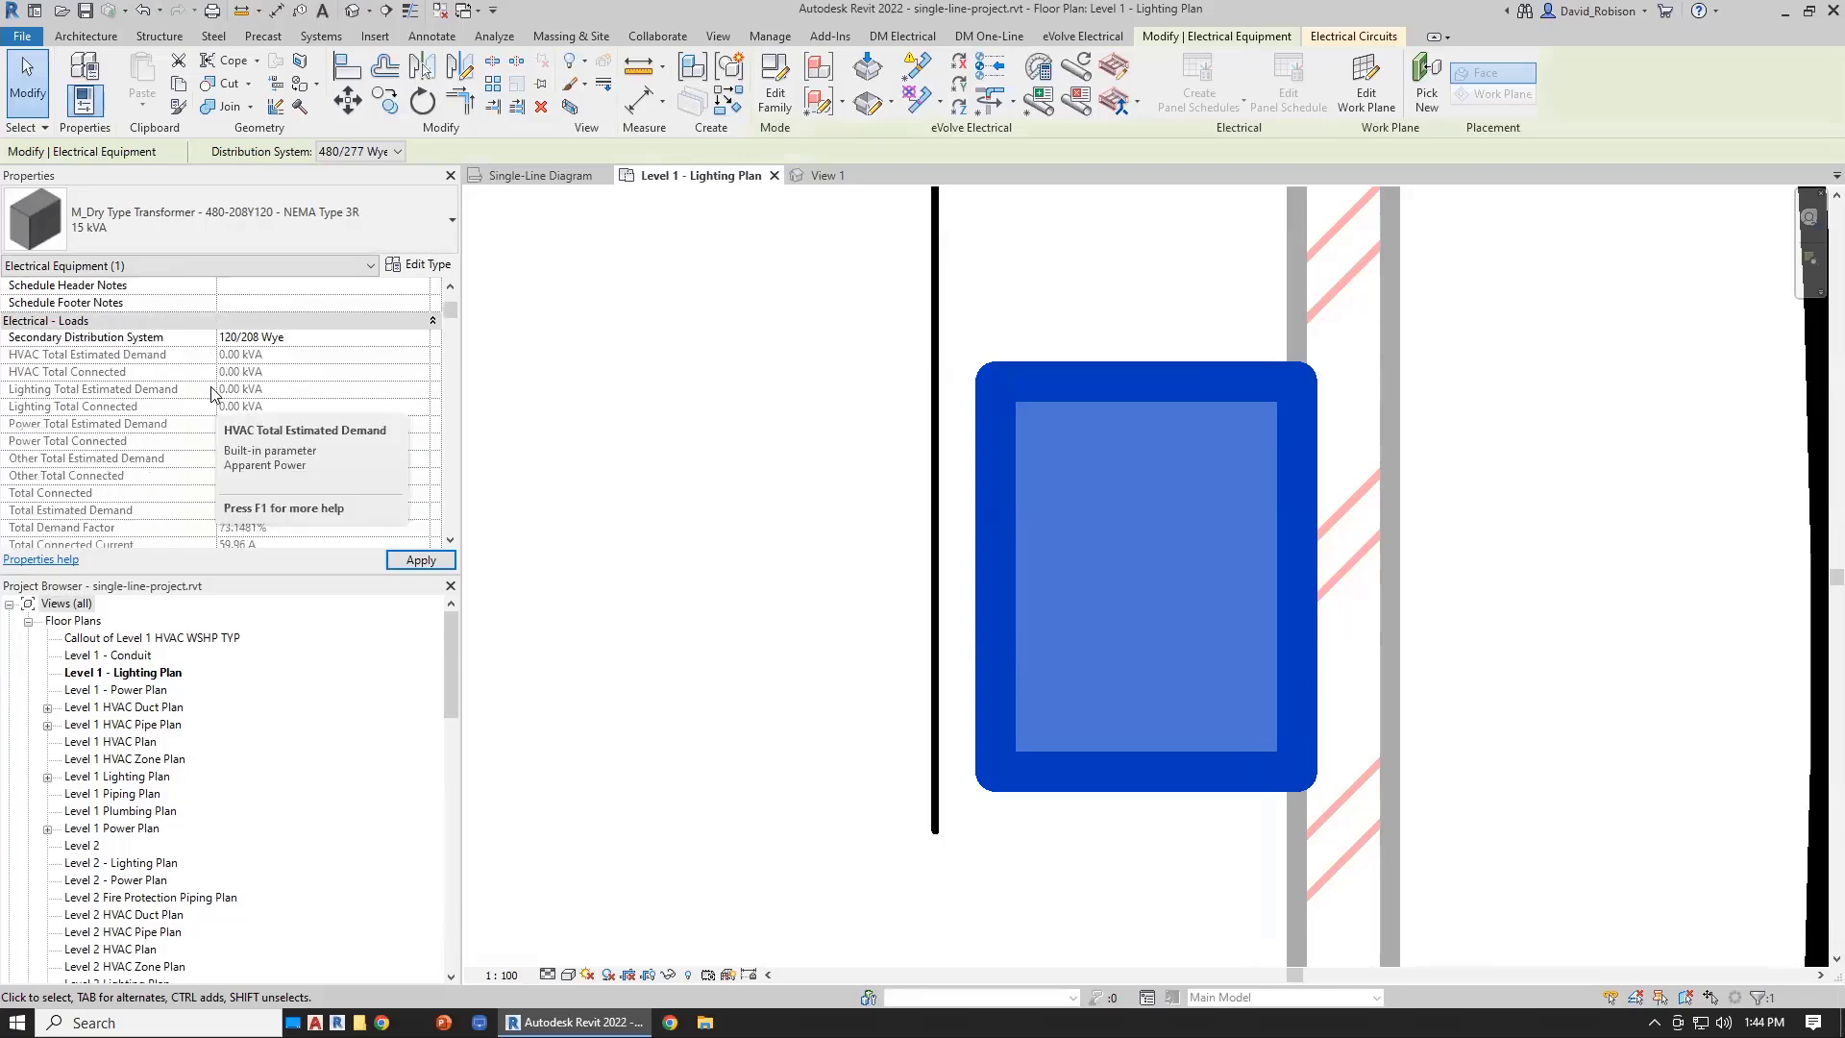
pyautogui.scroll(-6, 245, 394)
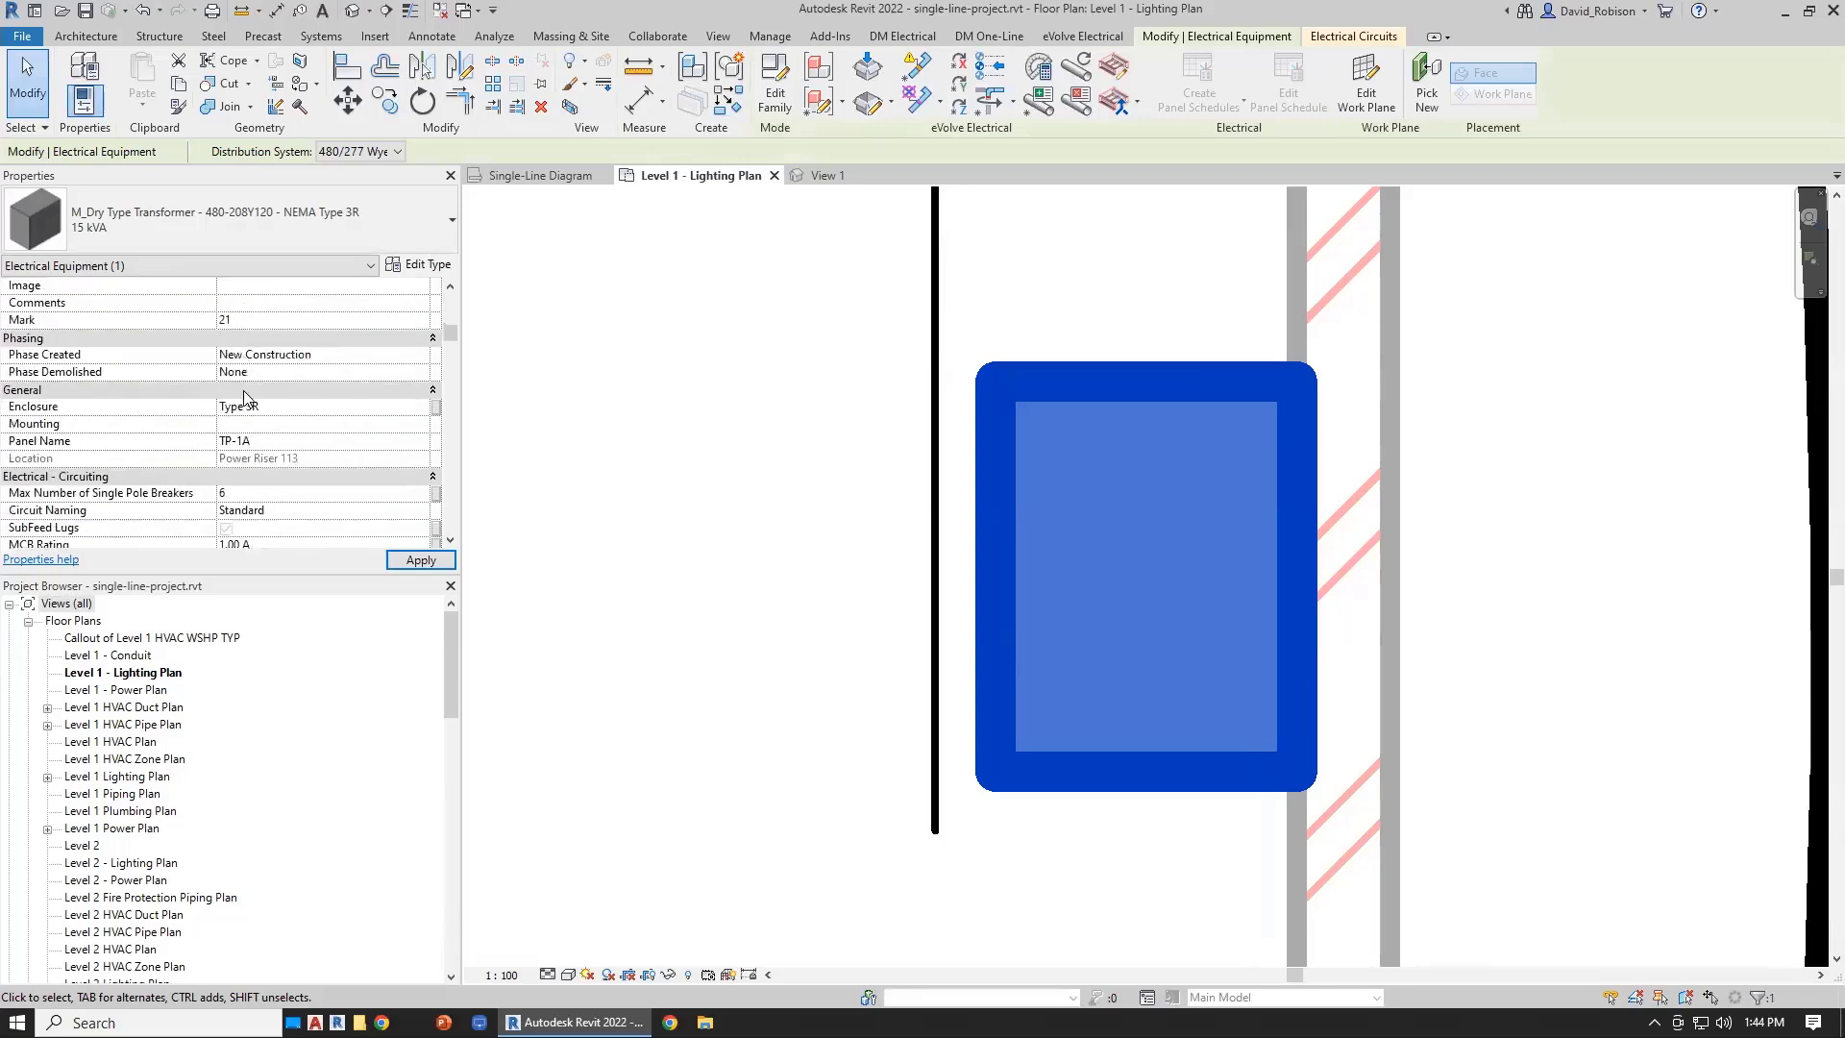
pyautogui.scroll(-6, 245, 394)
pyautogui.click(263, 404)
pyautogui.write('100')
pyautogui.press('Return')
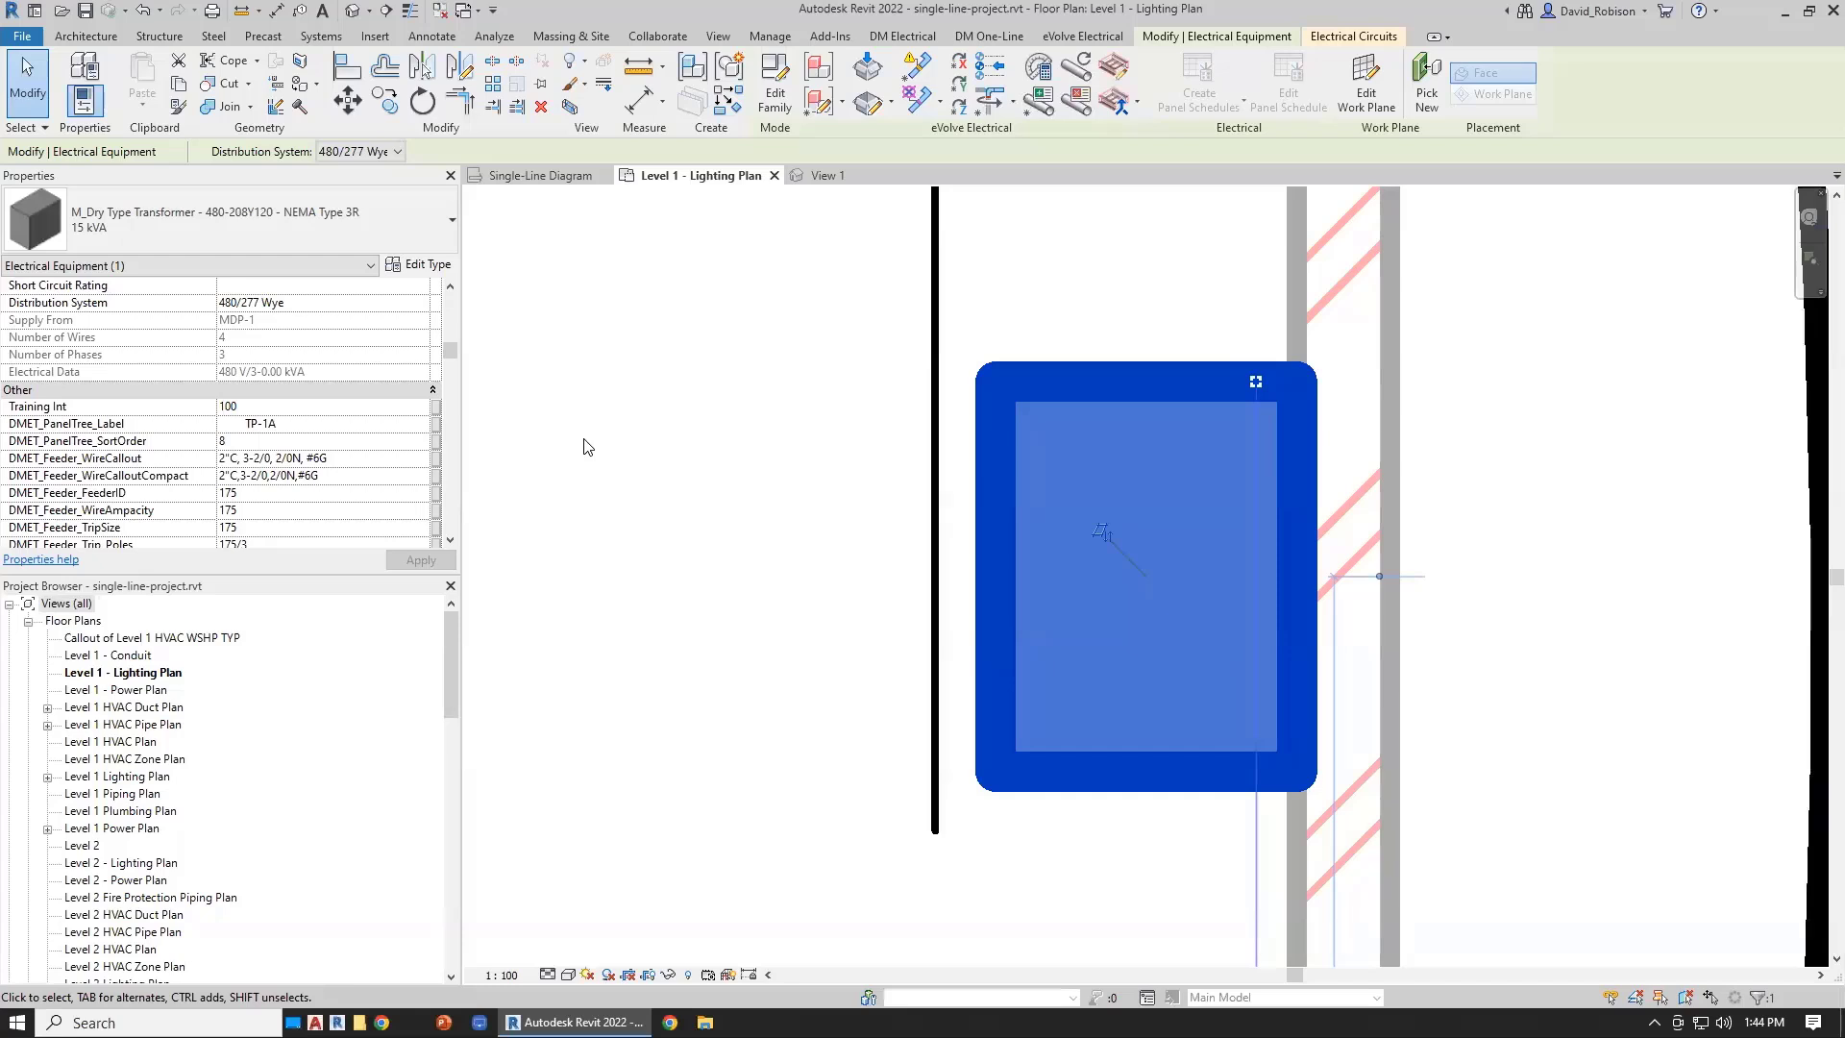
# - In the single-line diagram, edit TP-1A's transformer symbol family and add the shared parameter Training Int as an instance parameter grouped under Other
pyautogui.click(545, 176)
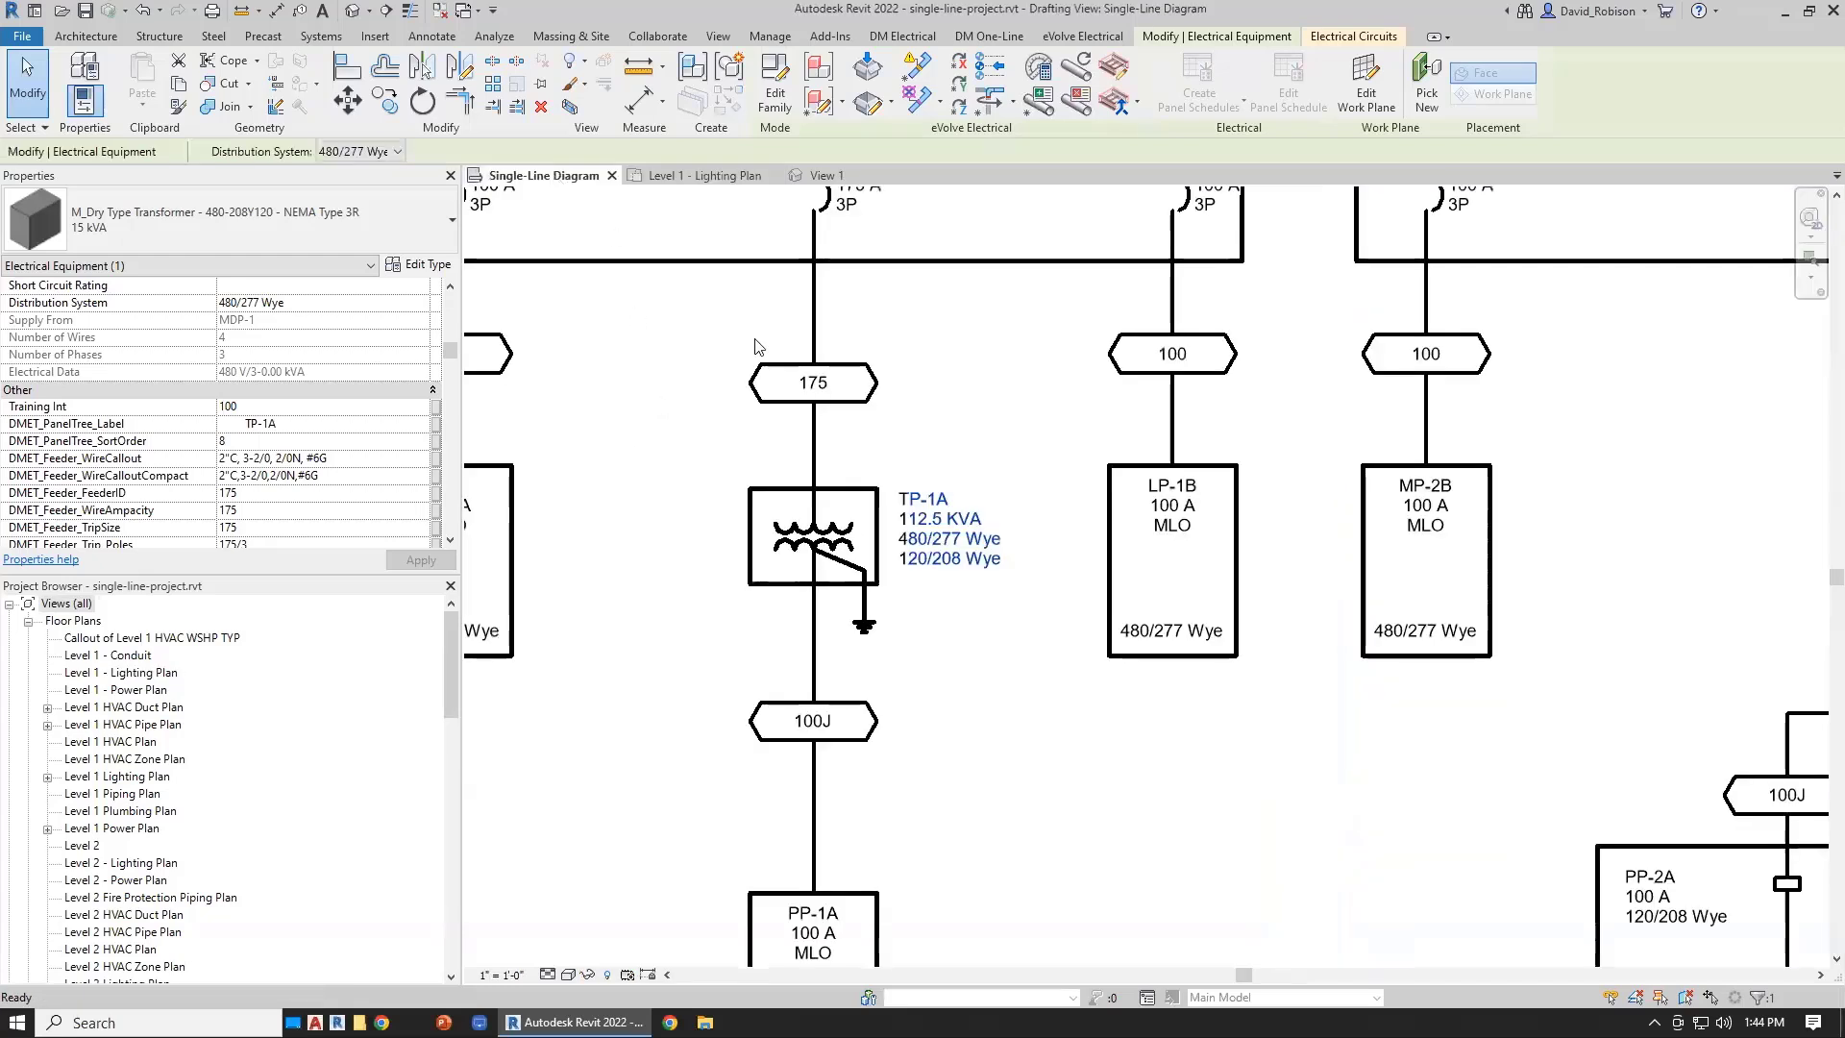
pyautogui.click(858, 491)
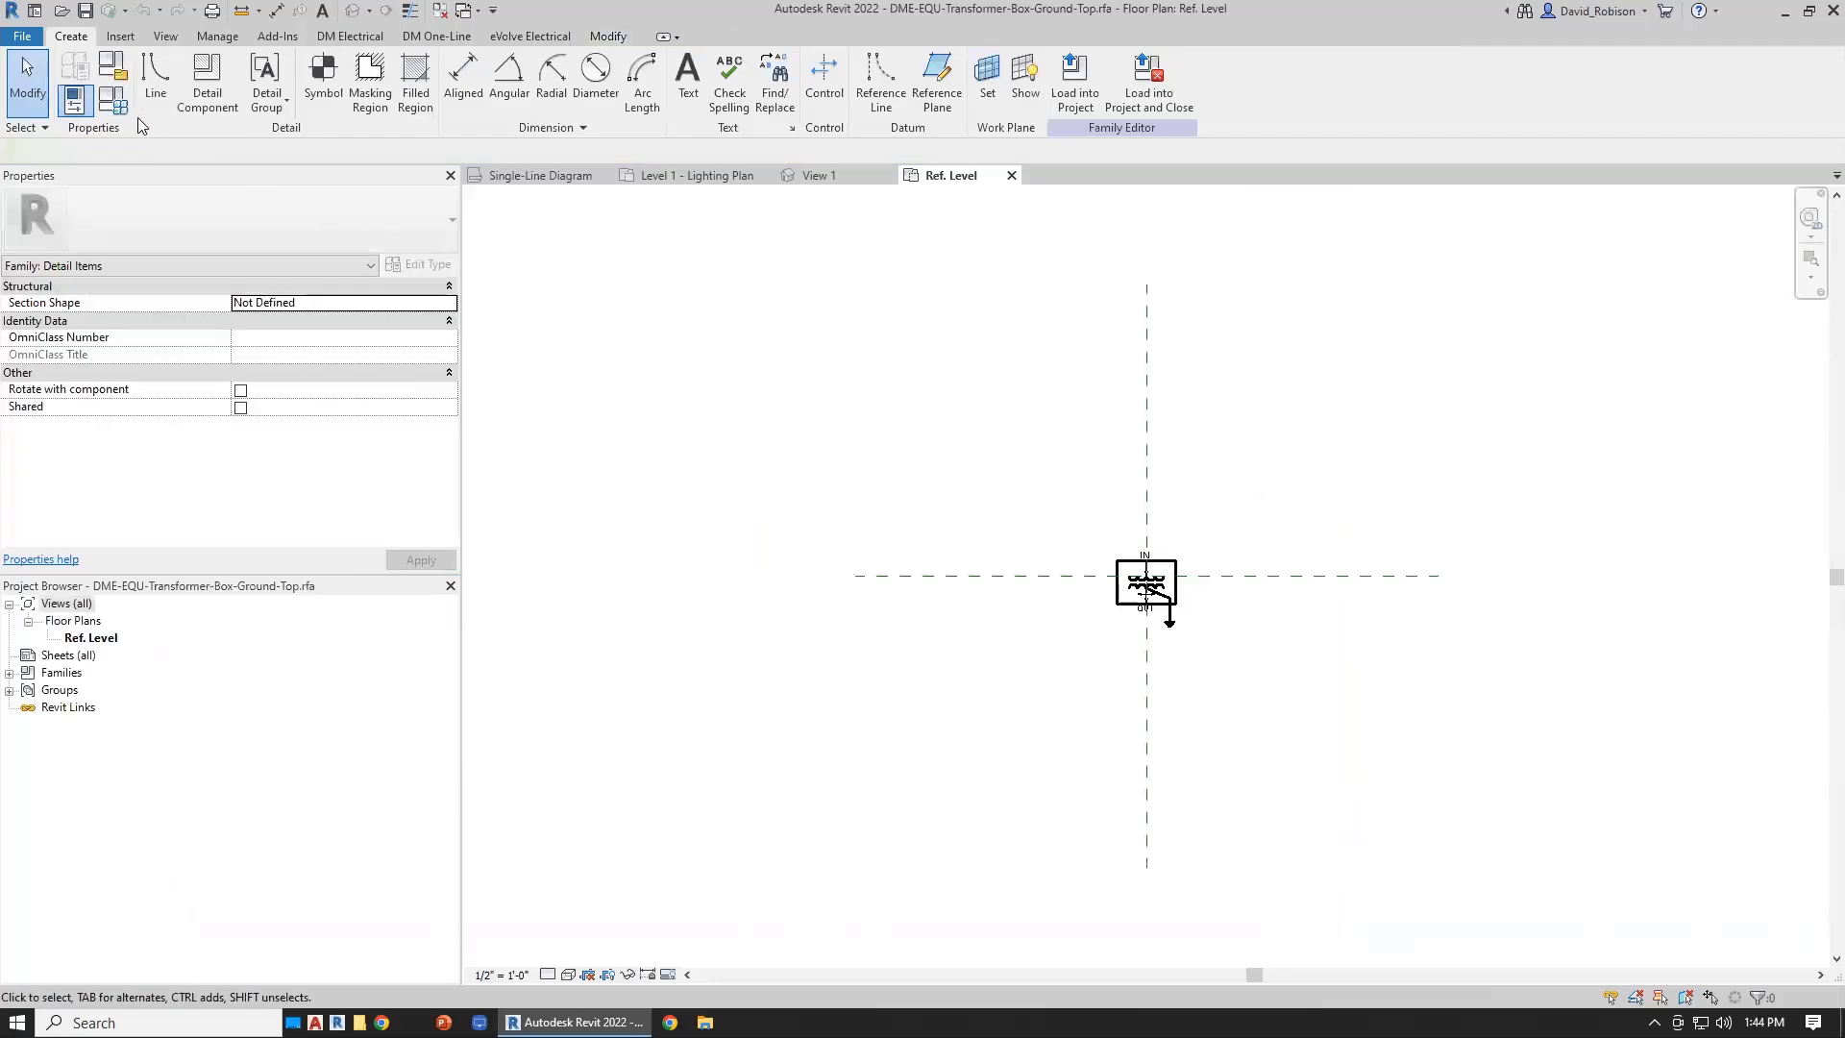
pyautogui.click(123, 104)
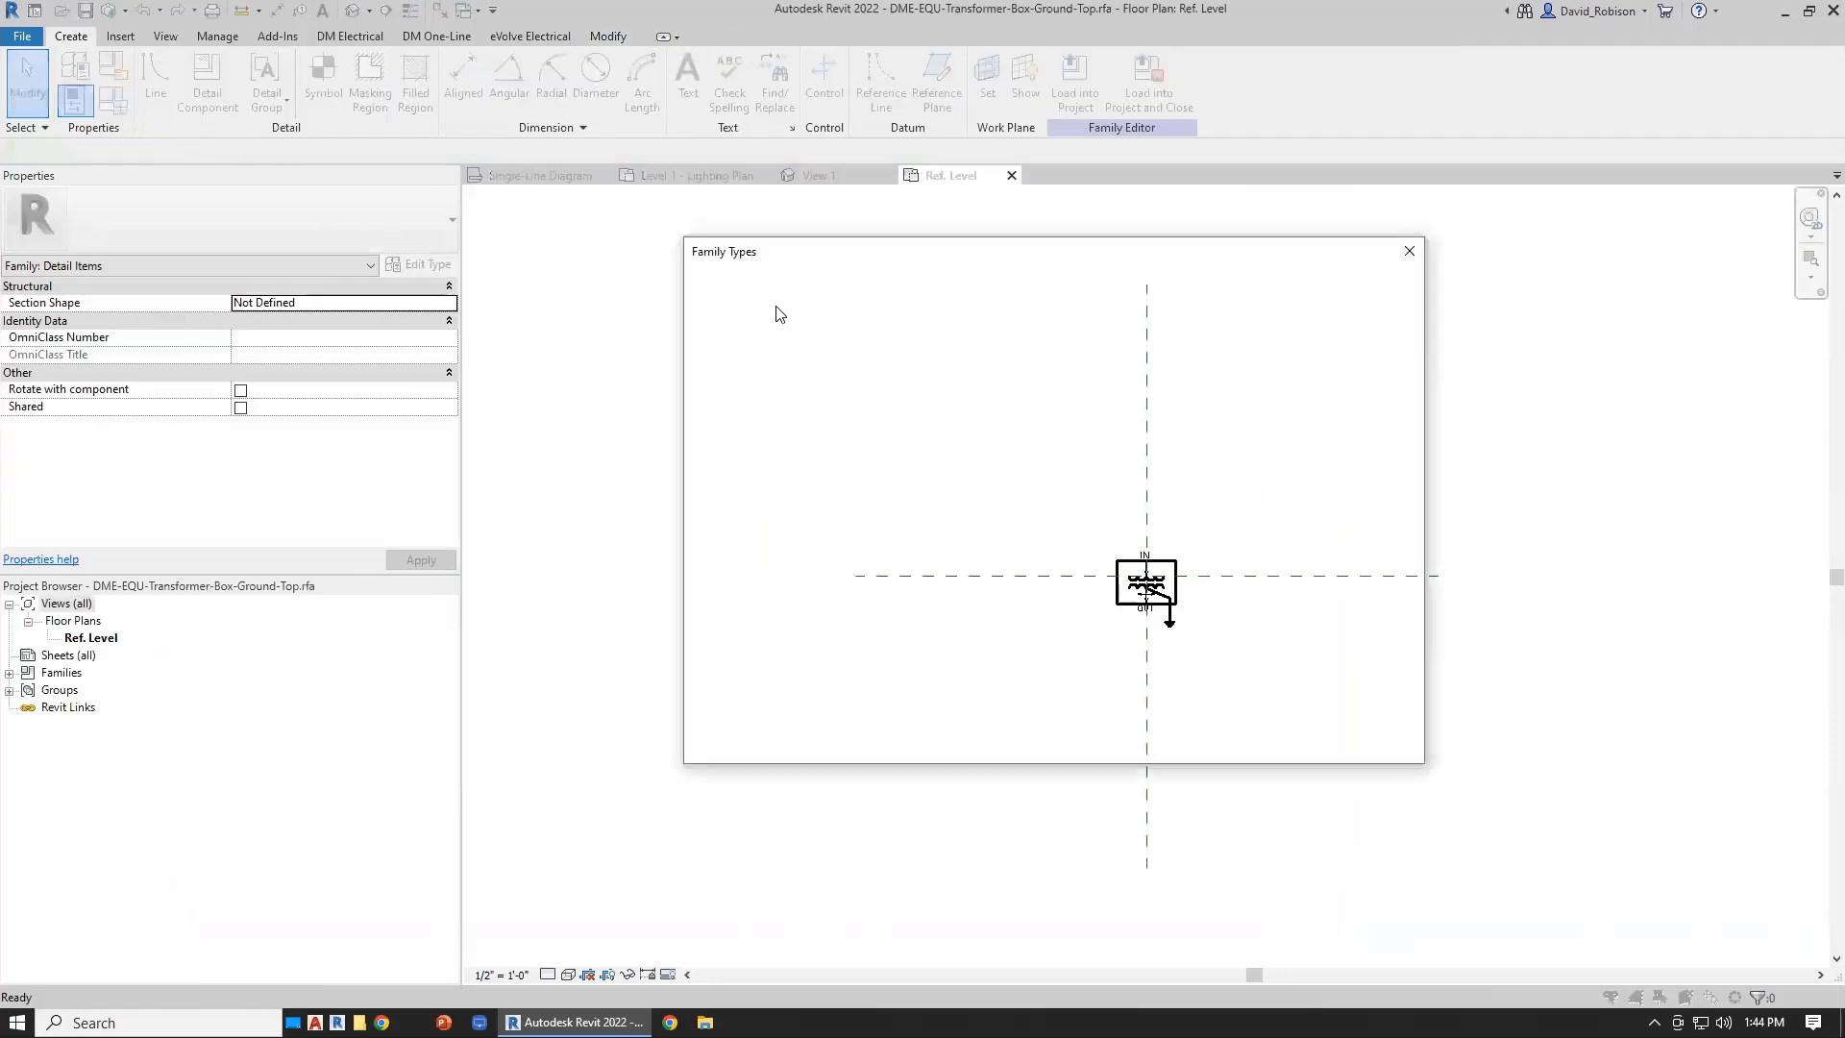
pyautogui.click(736, 705)
pyautogui.click(872, 351)
pyautogui.click(994, 413)
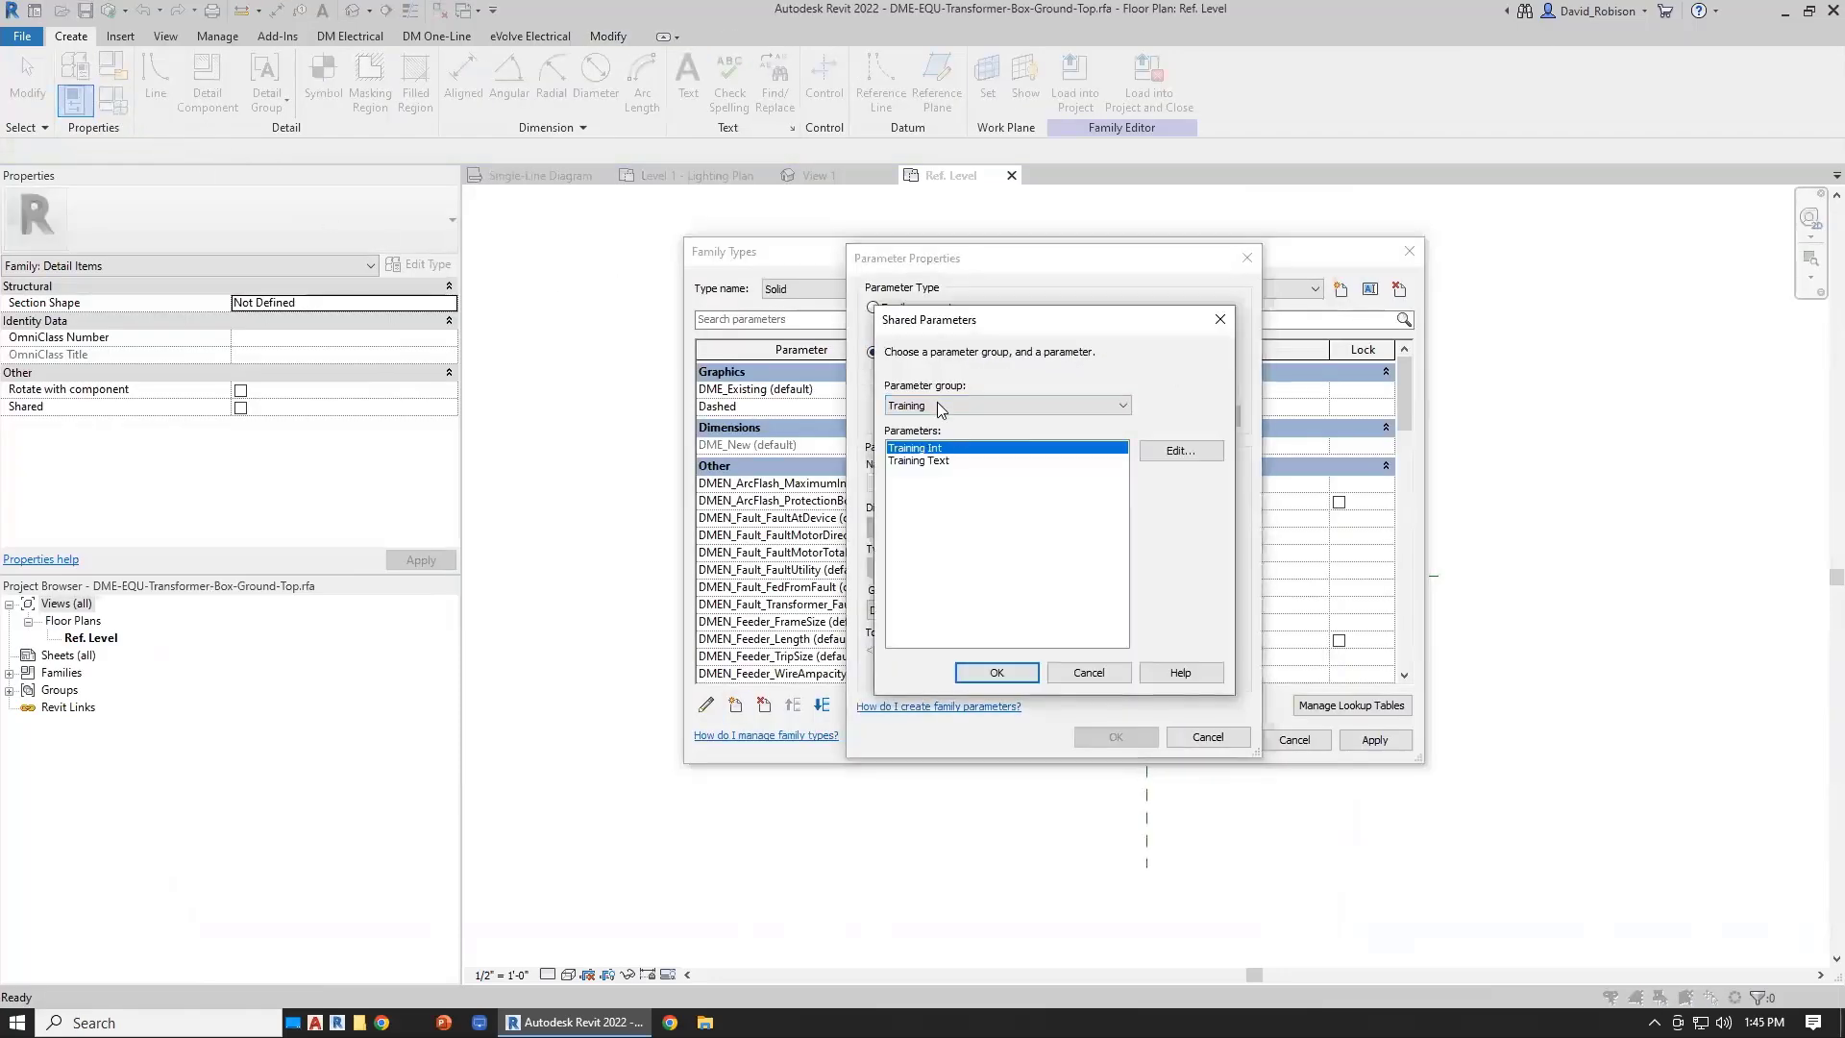
pyautogui.click(997, 672)
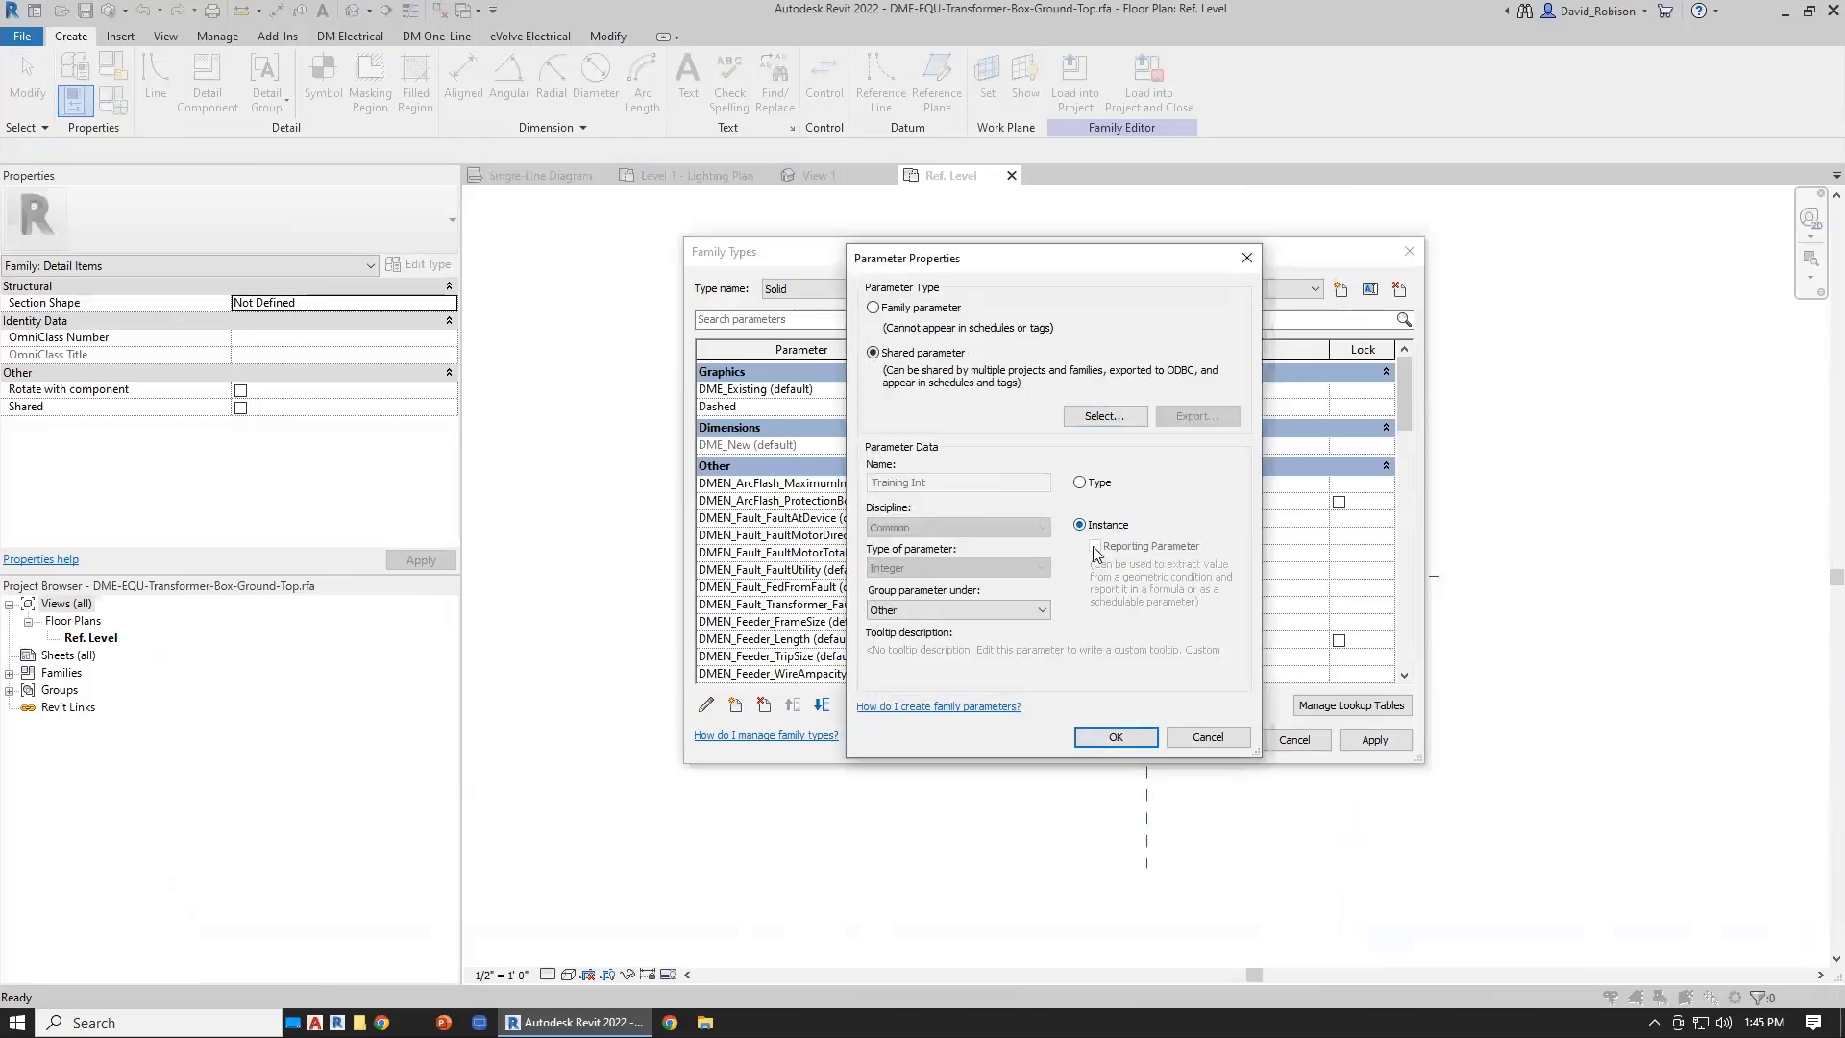
pyautogui.click(1107, 738)
# - Add the shared parameter Training Text to the transformer symbol family as an instance parameter grouped under Text
pyautogui.click(735, 704)
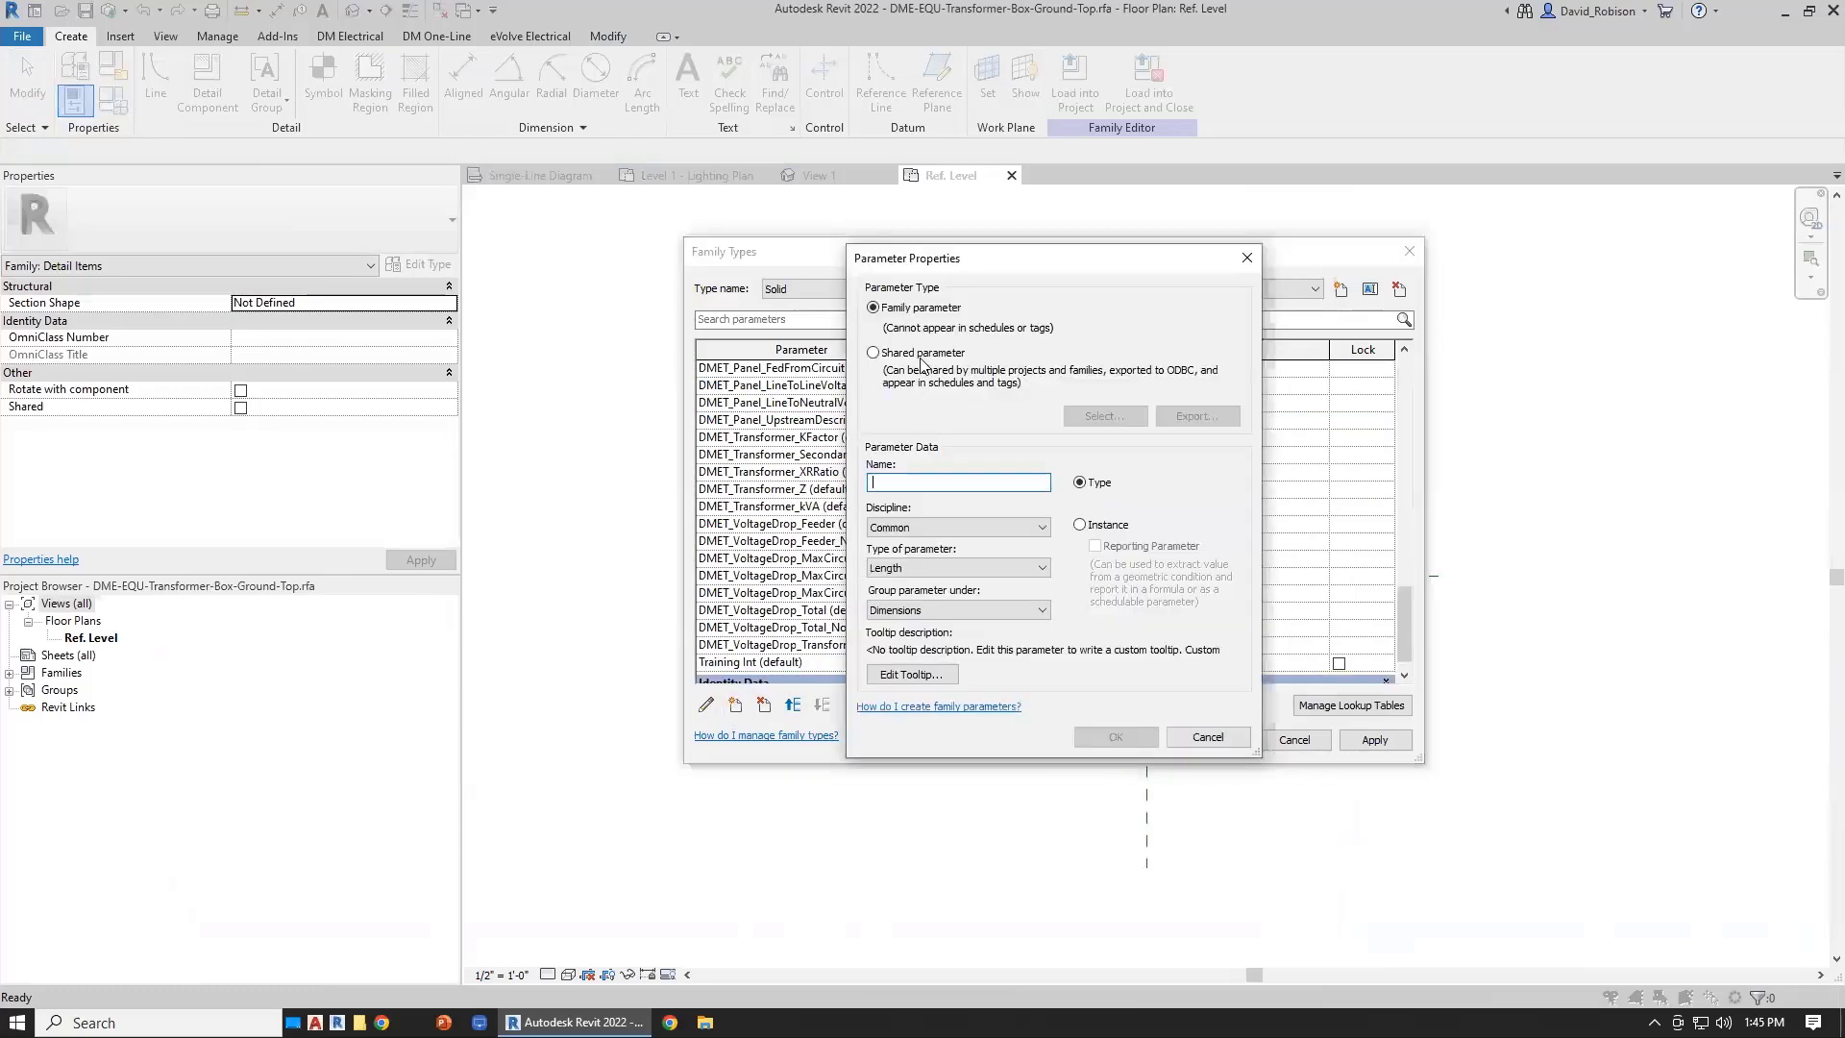
pyautogui.click(921, 356)
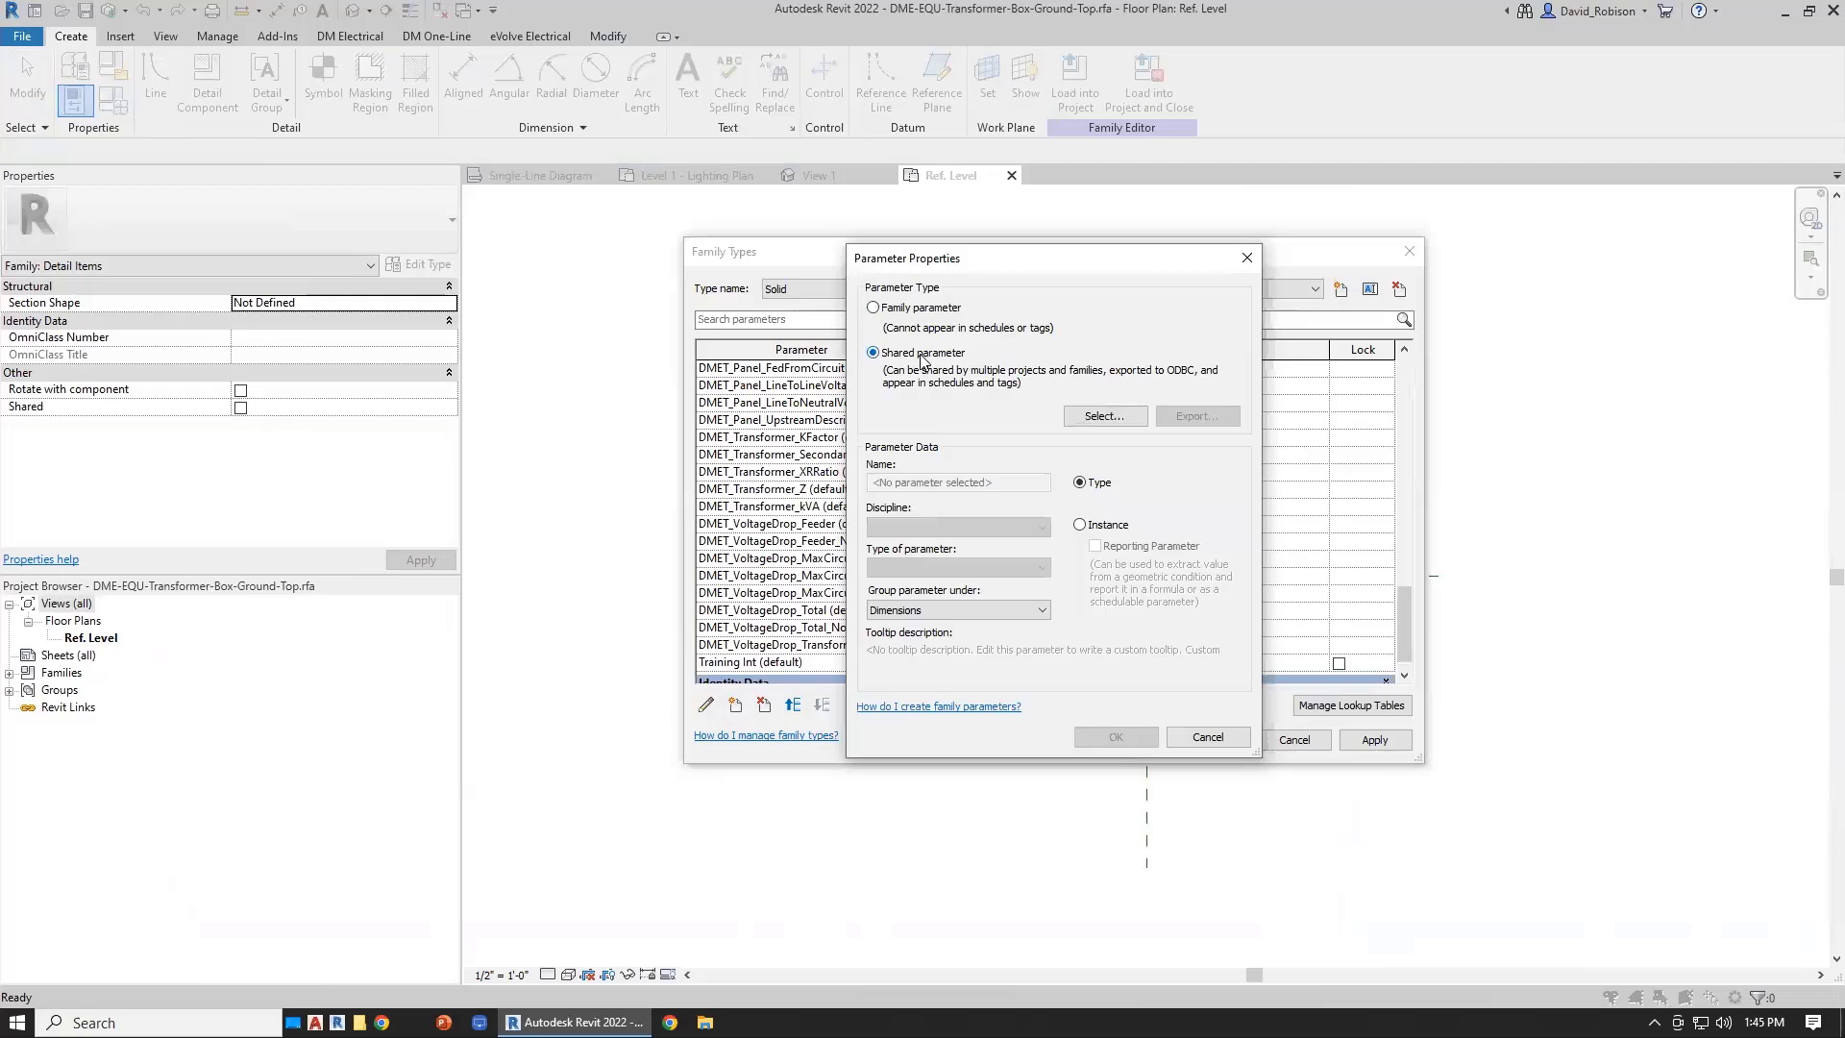
pyautogui.click(1117, 529)
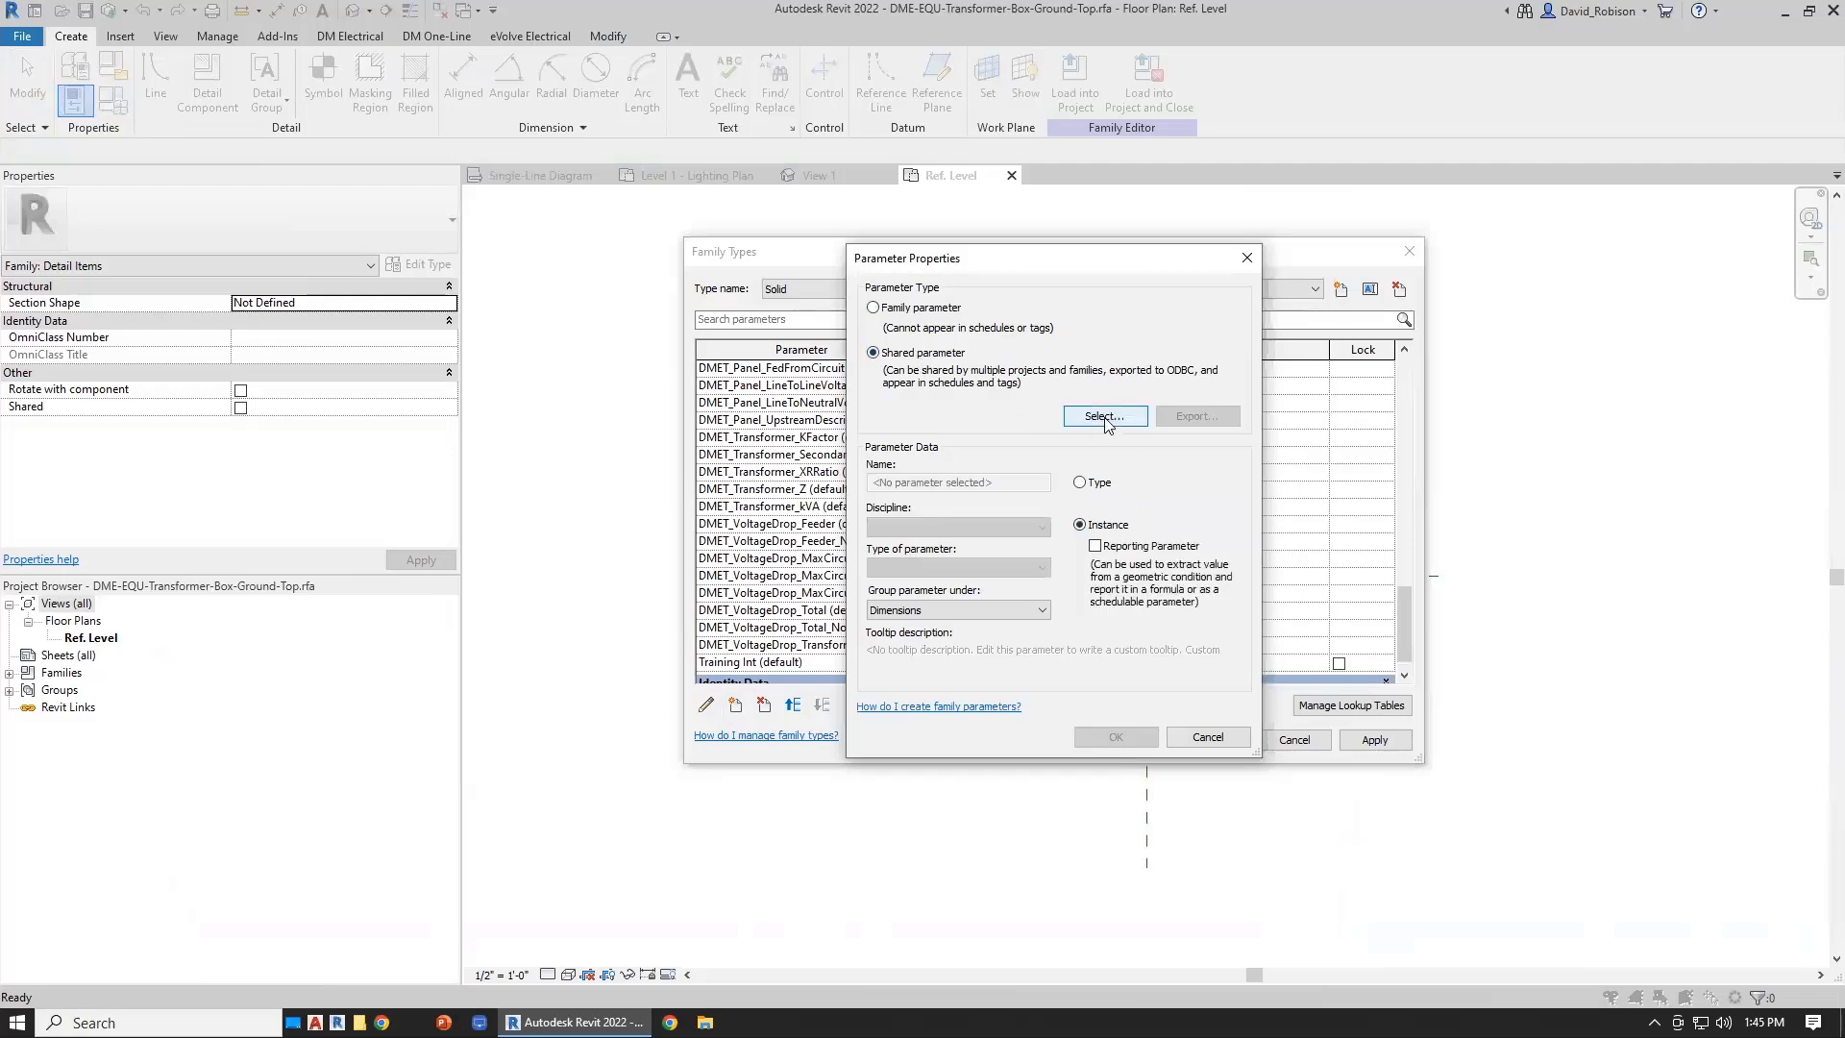
pyautogui.click(1107, 417)
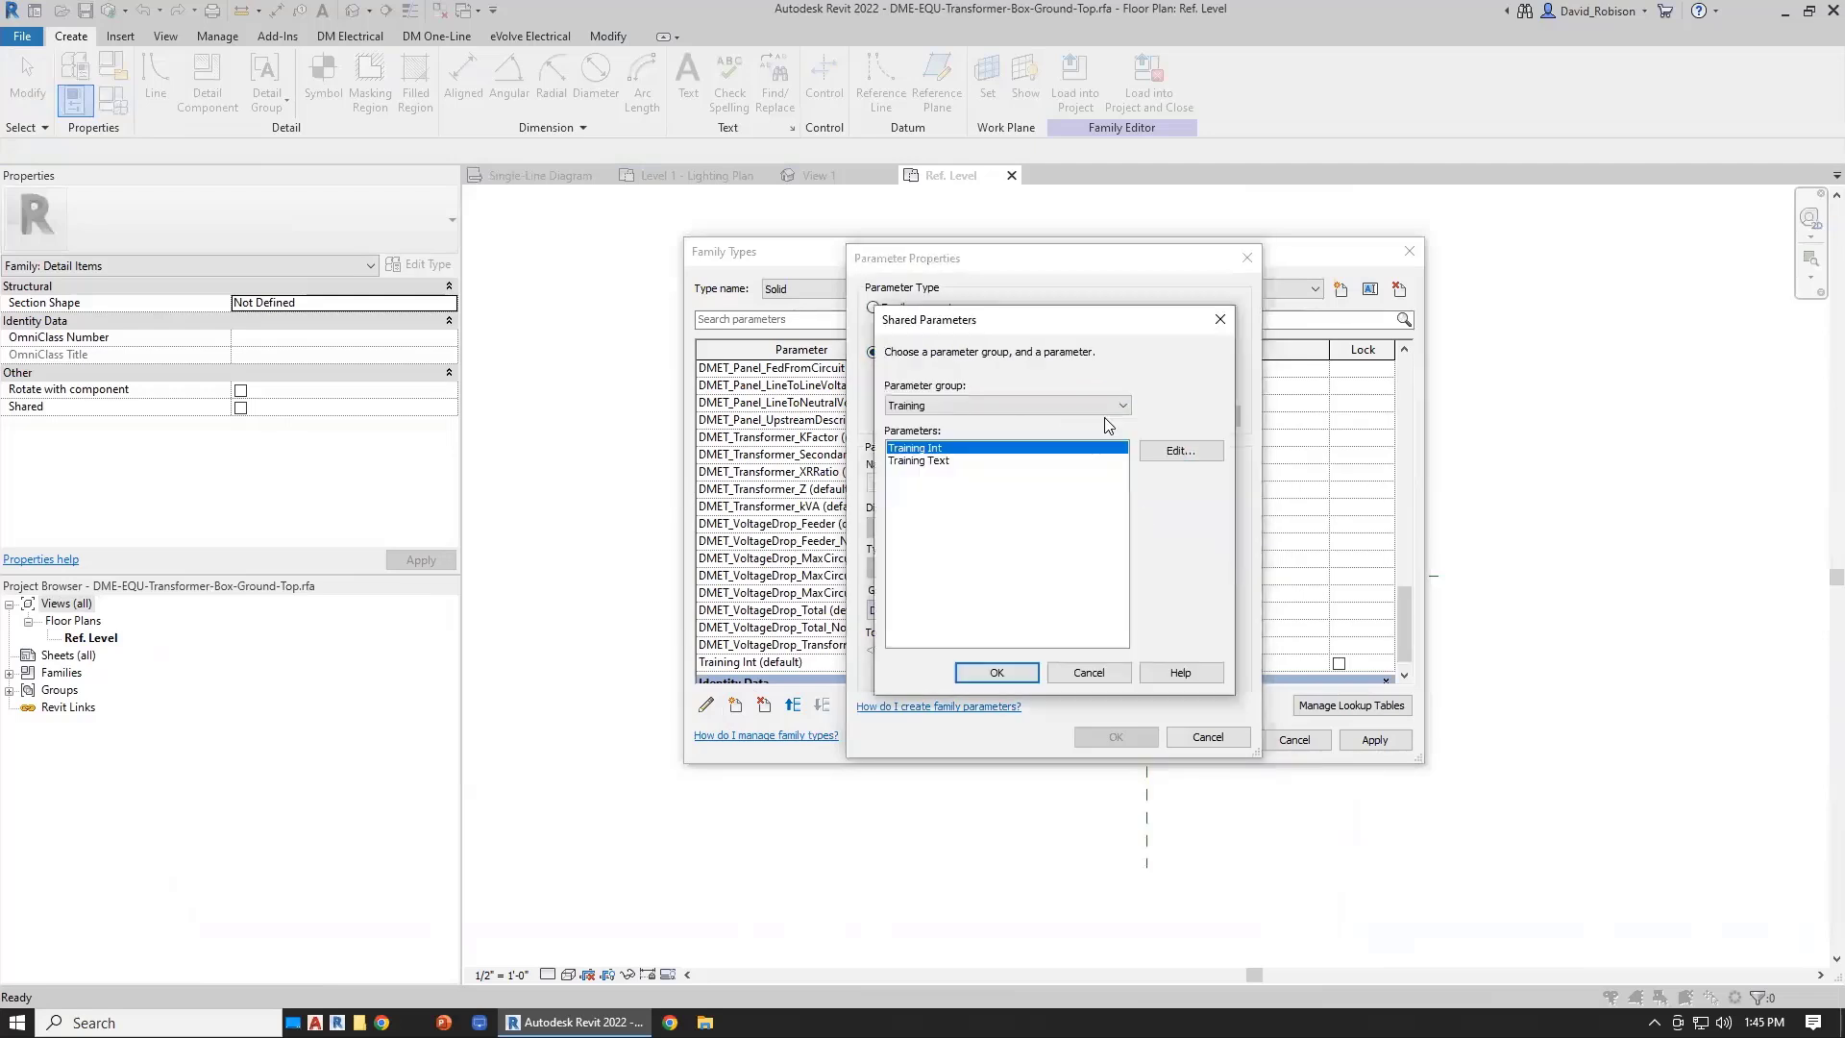
pyautogui.click(951, 461)
pyautogui.click(997, 674)
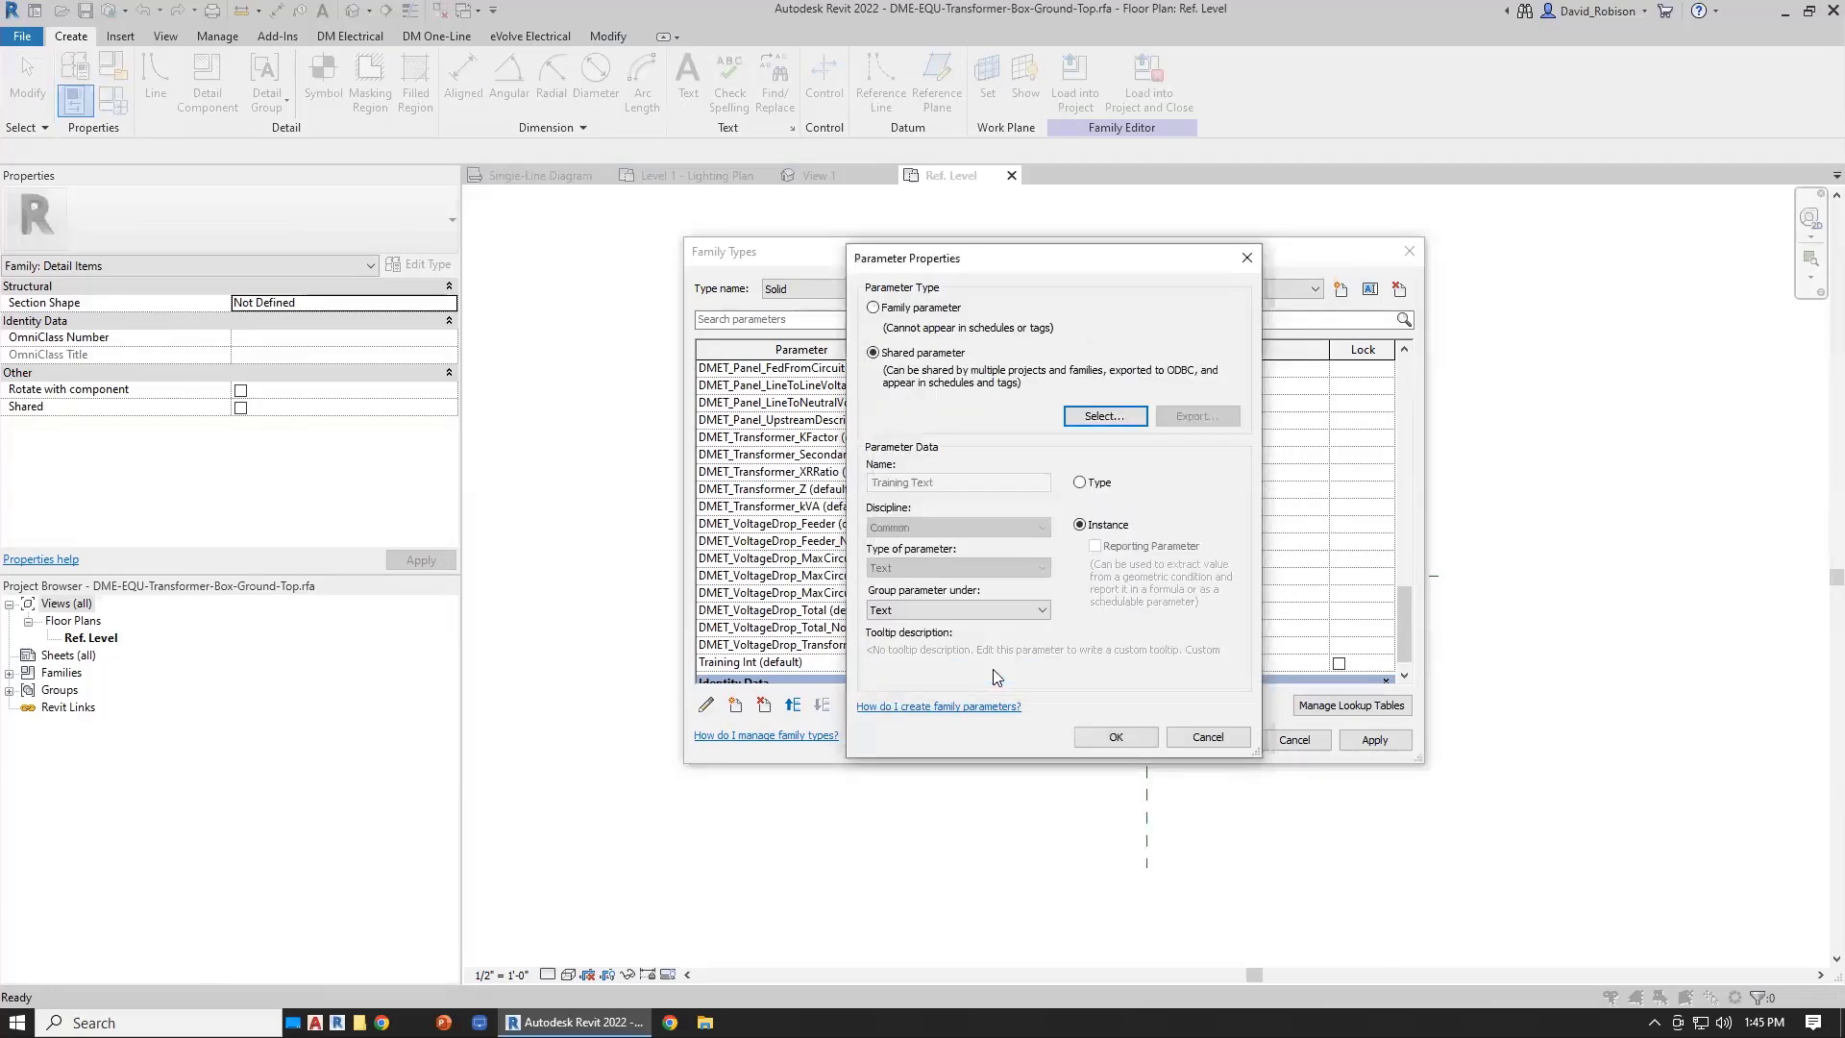
pyautogui.click(1105, 737)
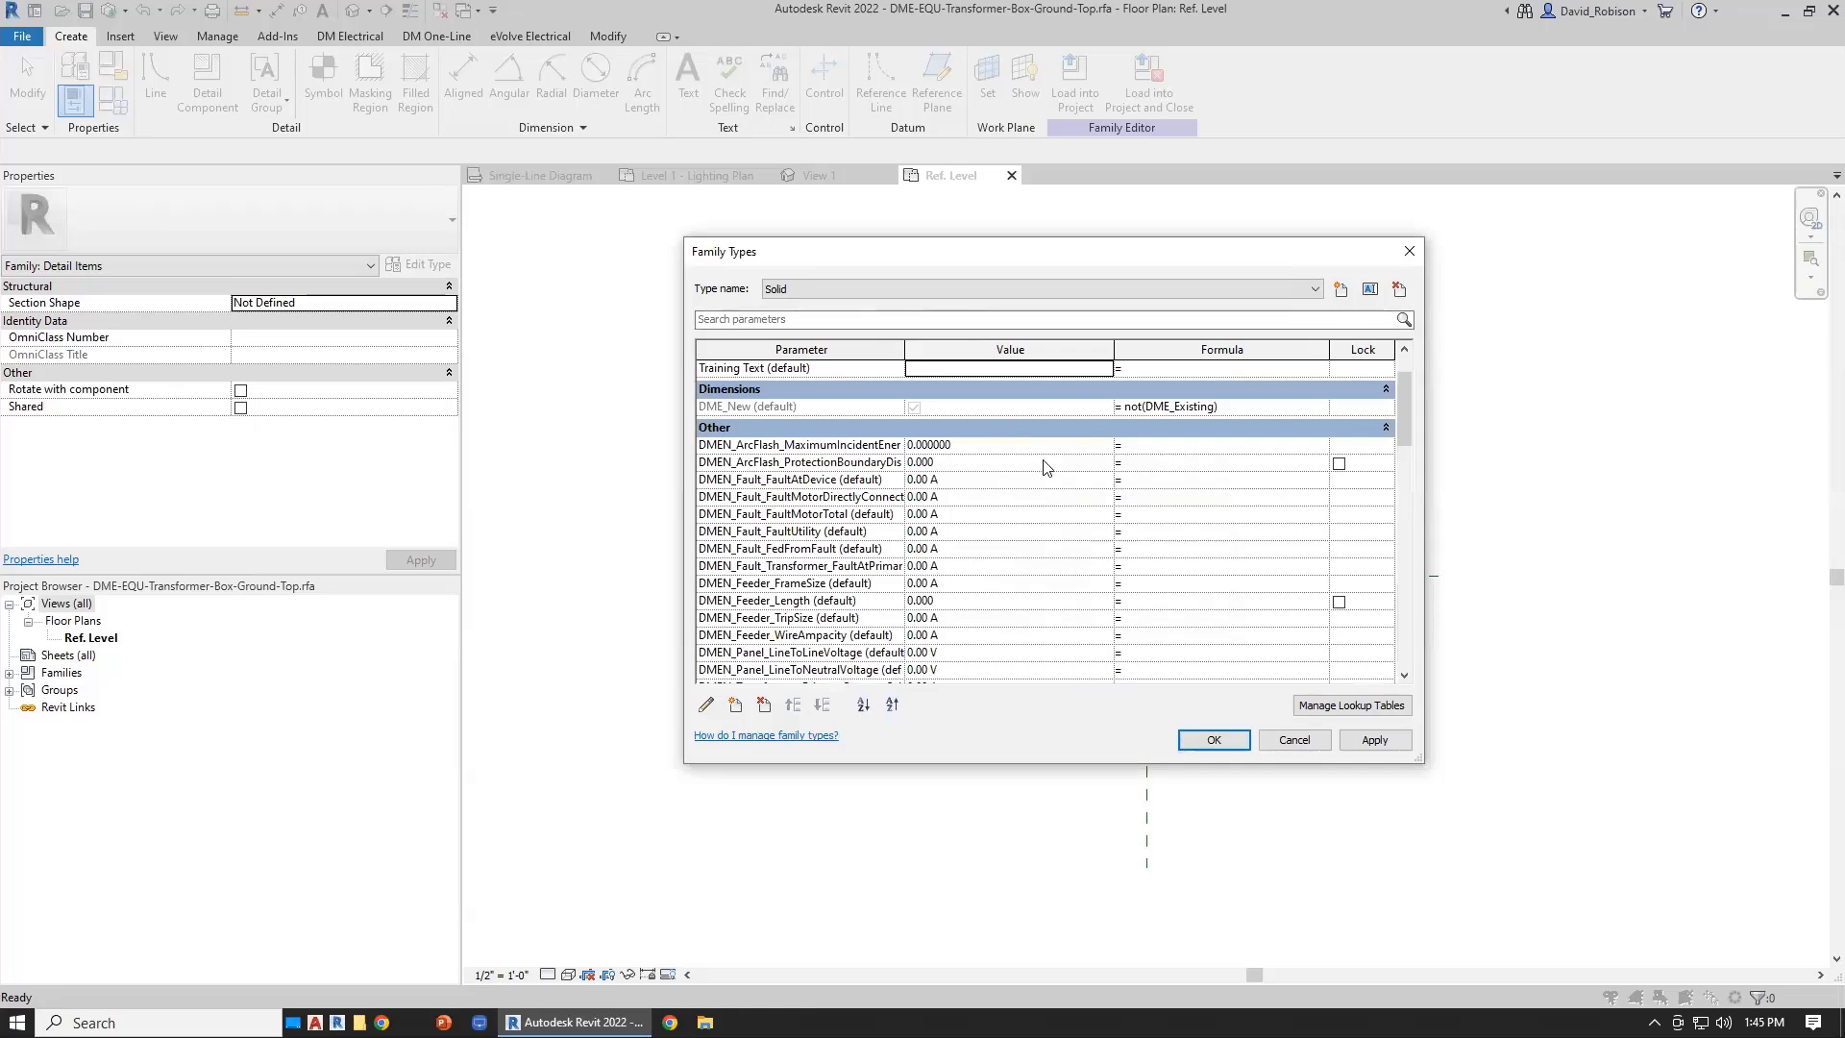
# - Load the edited symbol family into single-line-project.rvt and check the TP-1A symbol's properties for Training Text and Training Int
pyautogui.click(1214, 742)
pyautogui.click(1076, 94)
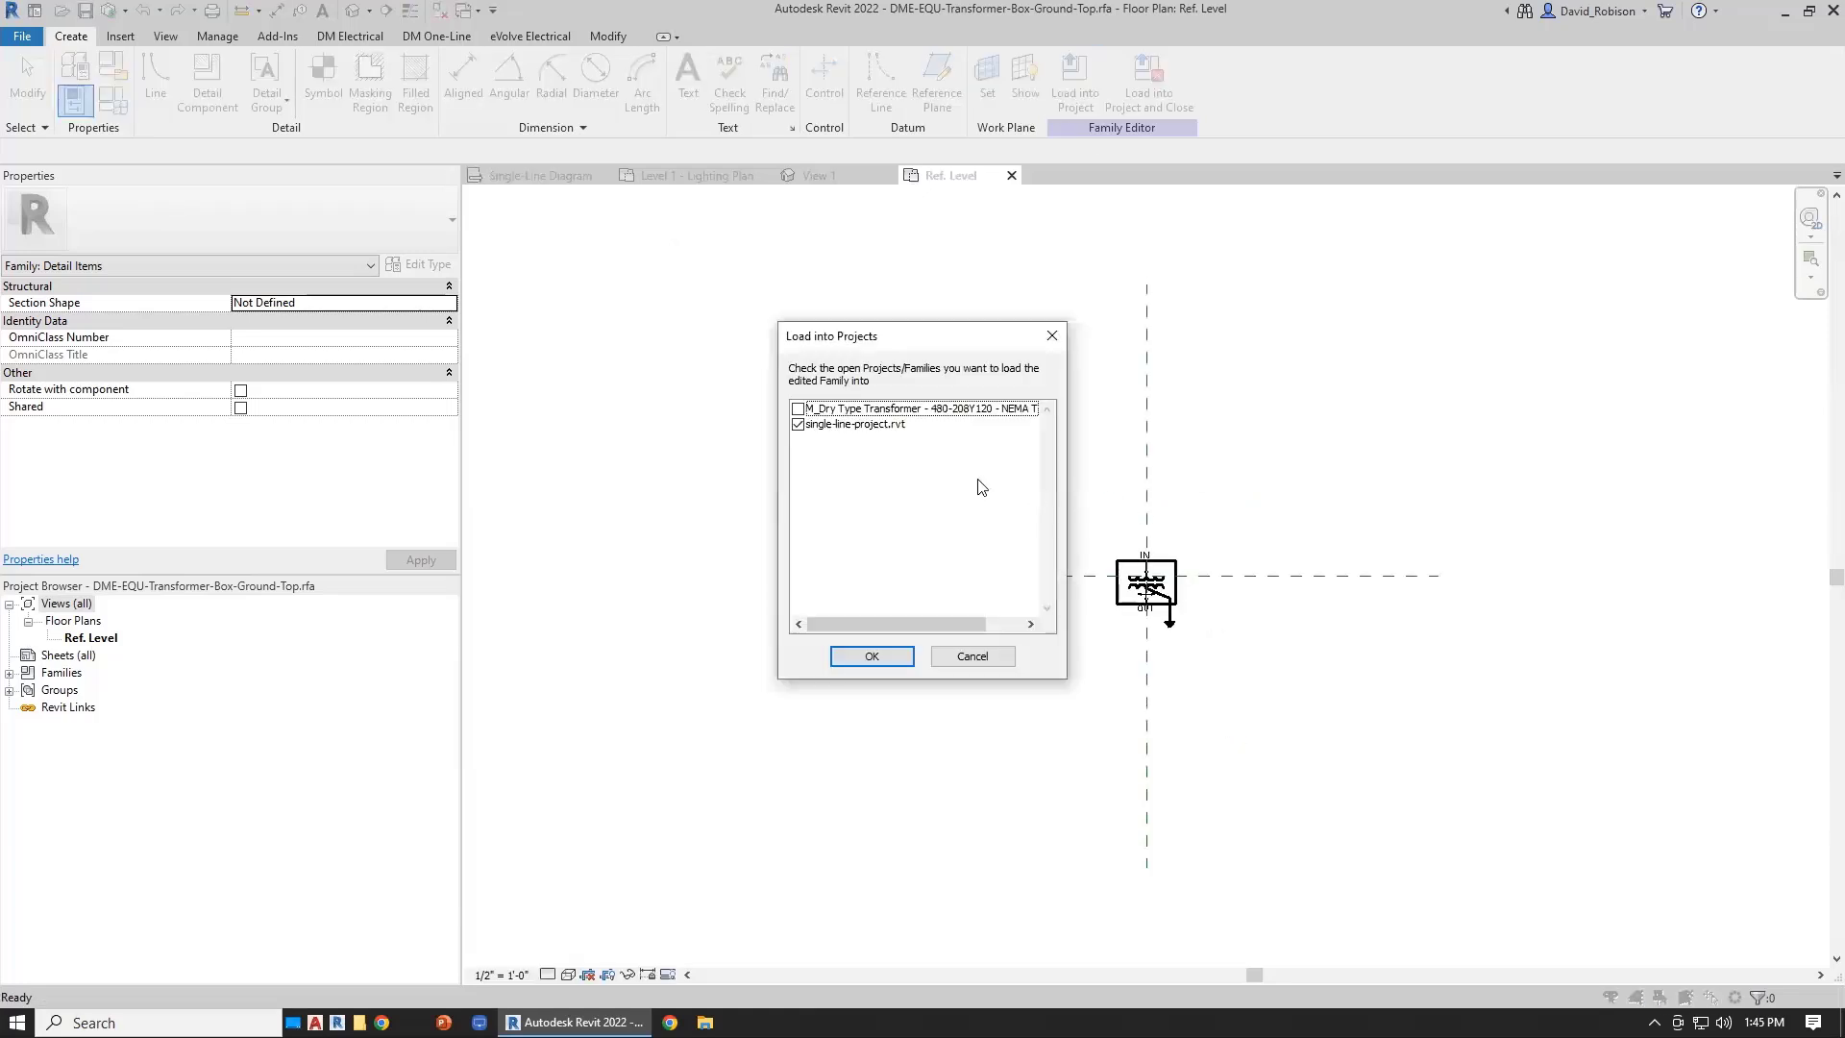
pyautogui.click(878, 656)
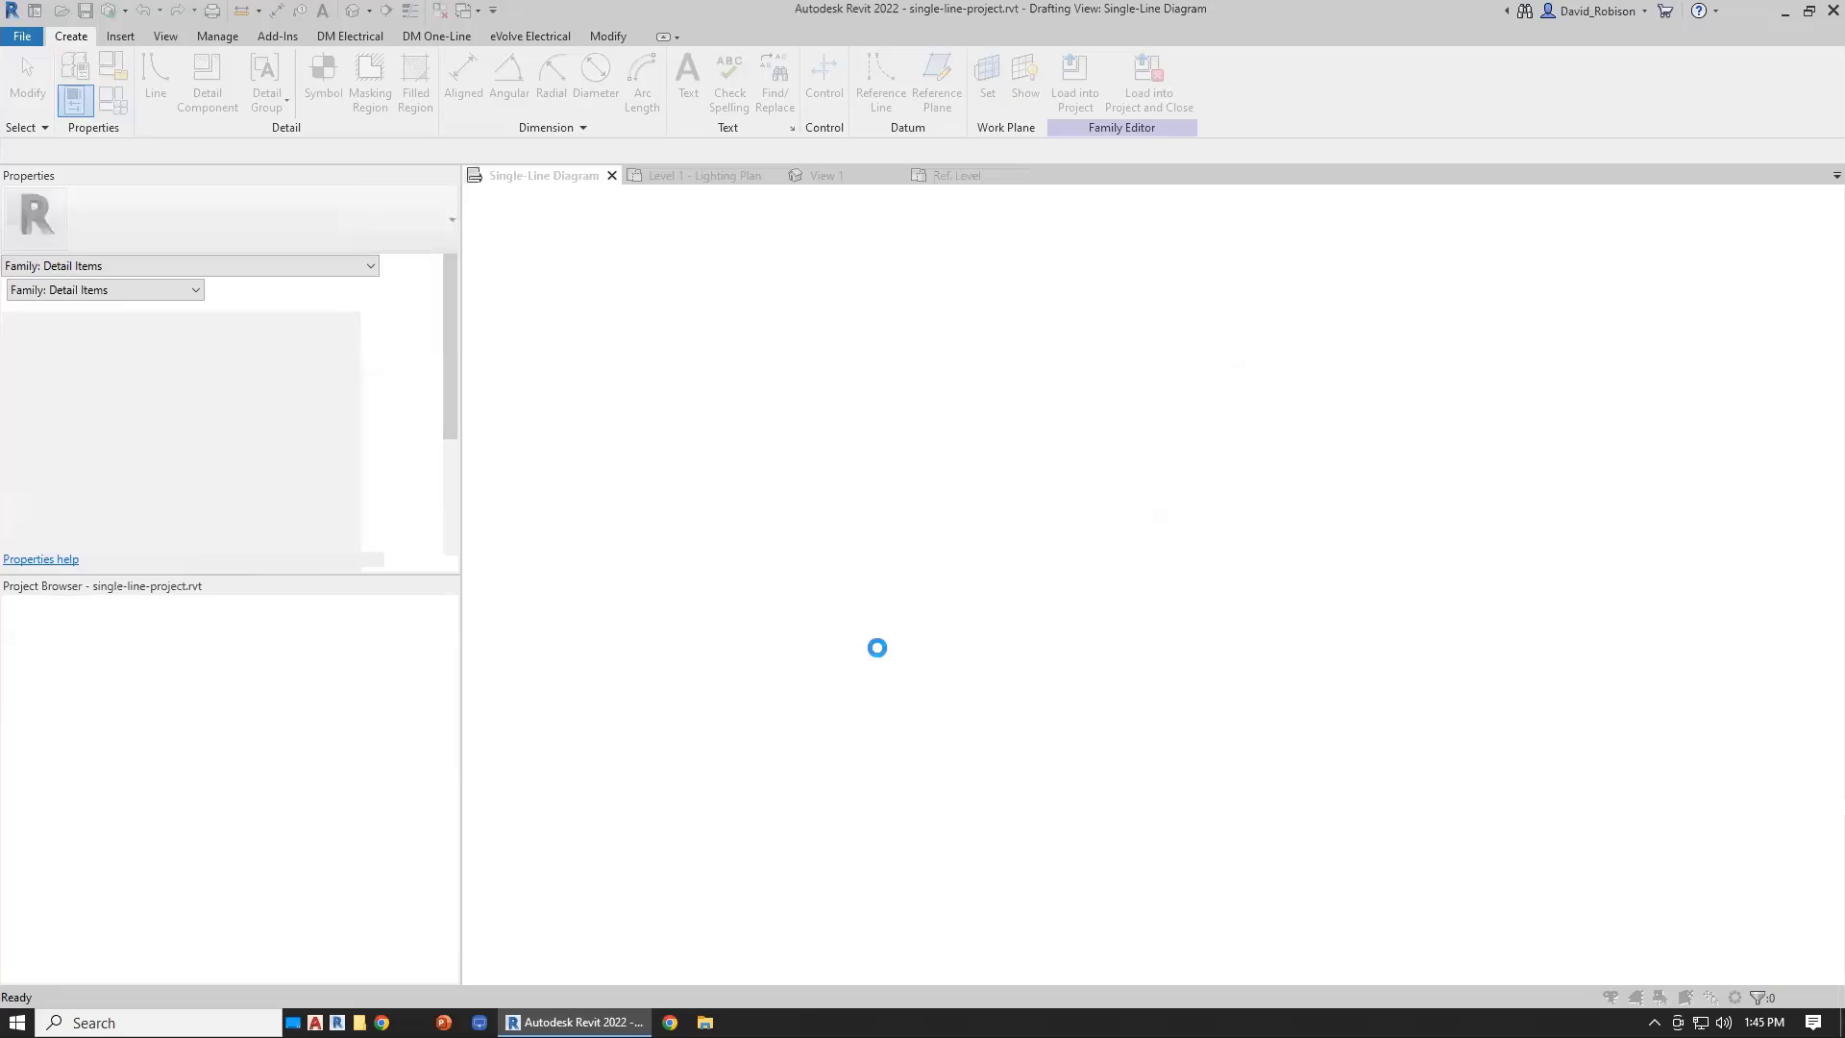
pyautogui.click(862, 515)
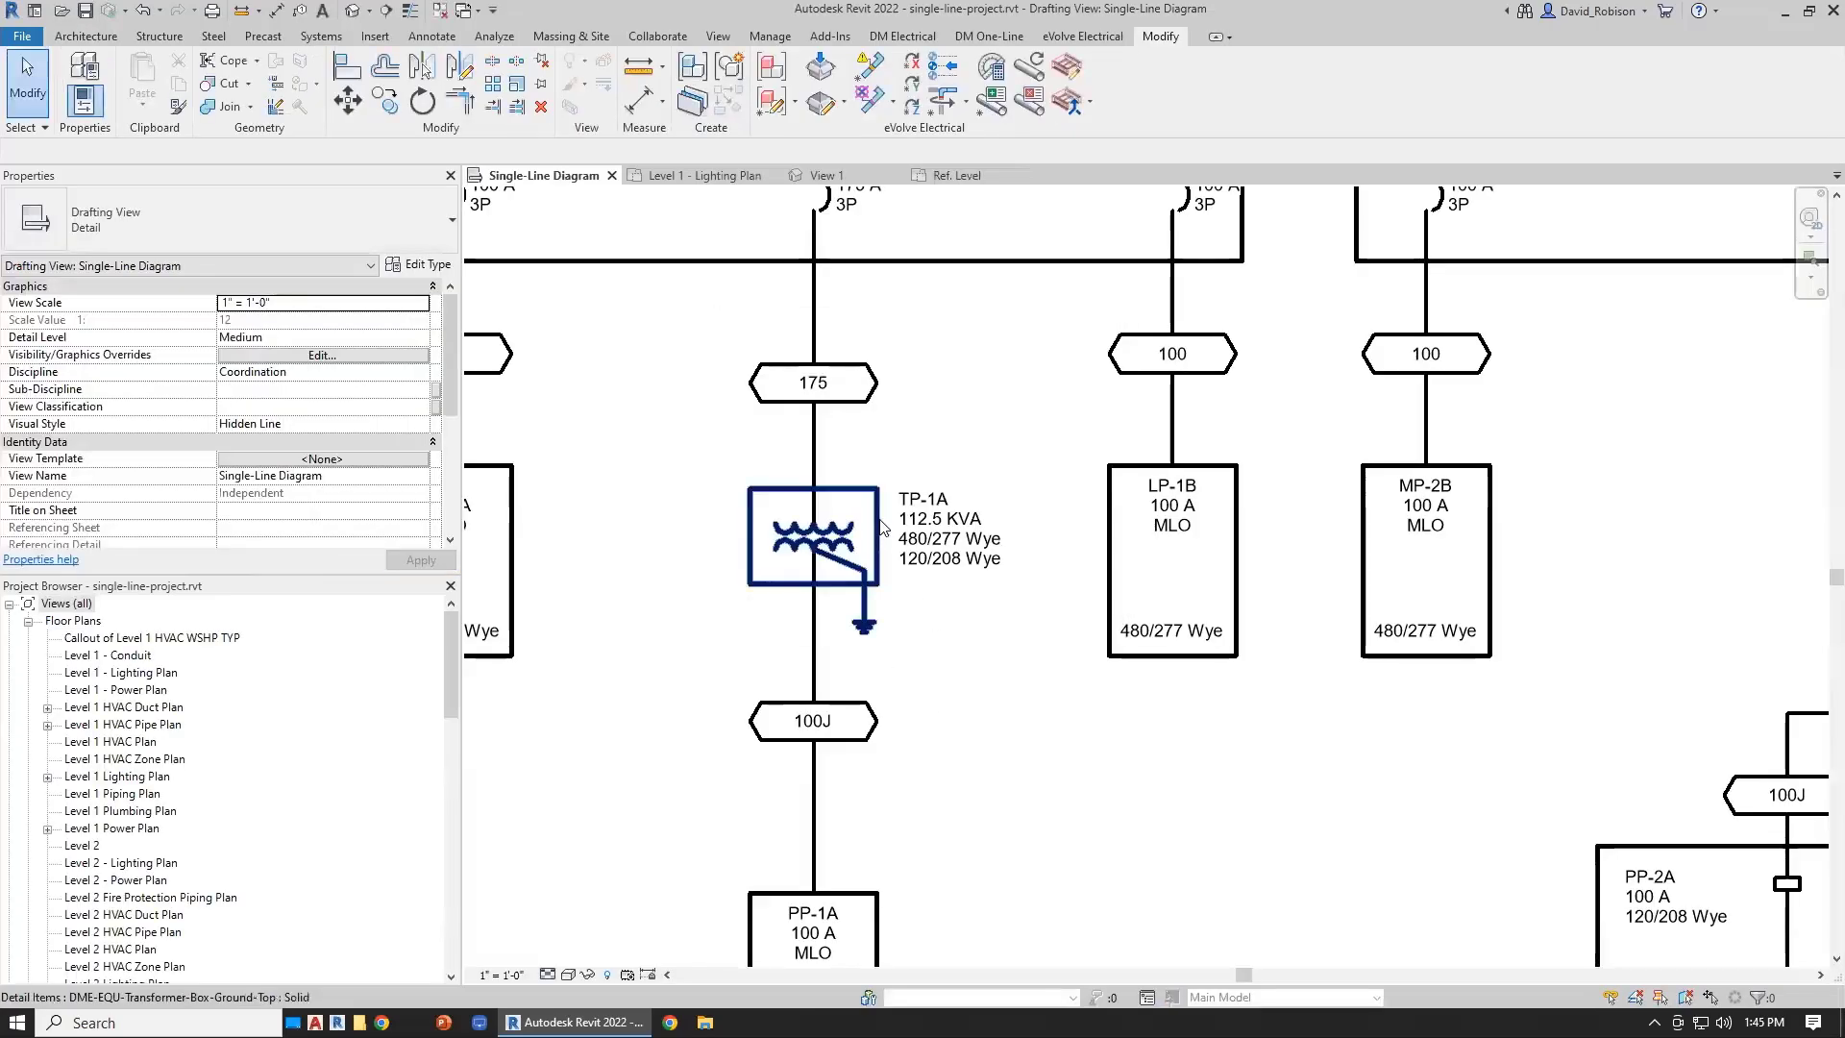
pyautogui.click(862, 517)
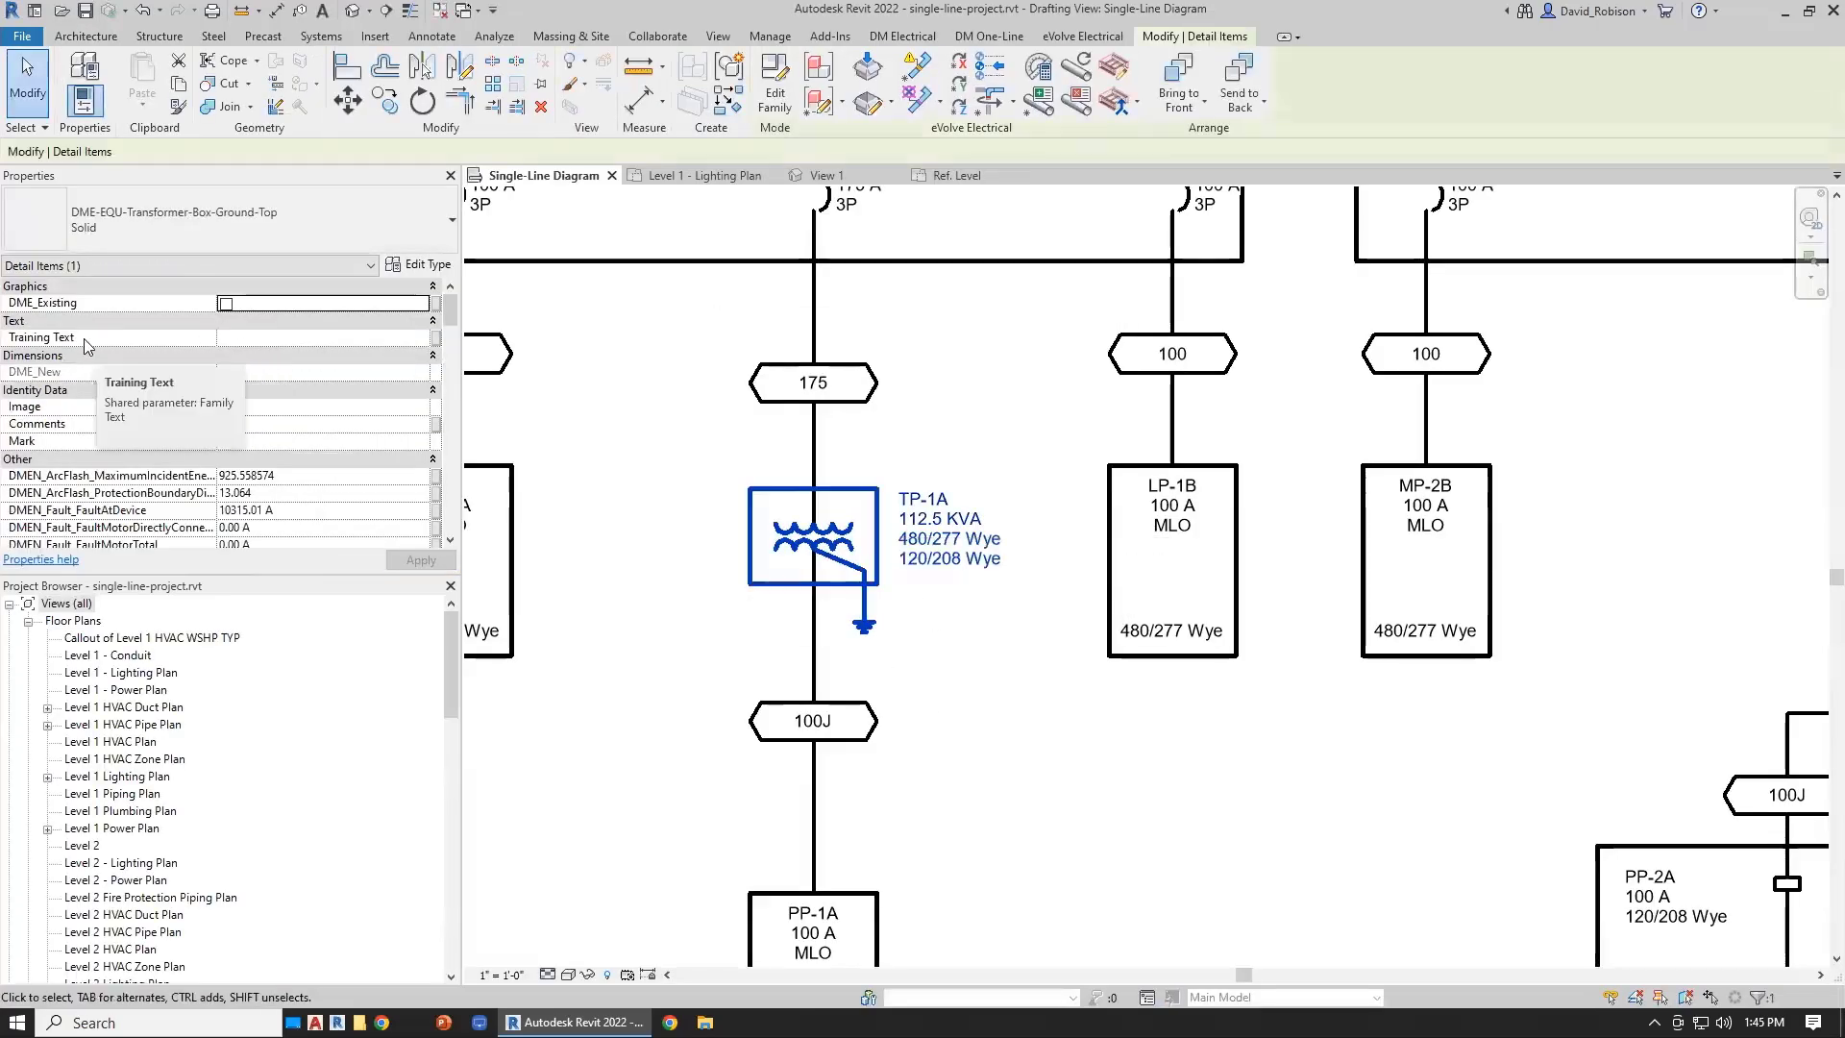
pyautogui.scroll(-10, 161, 459)
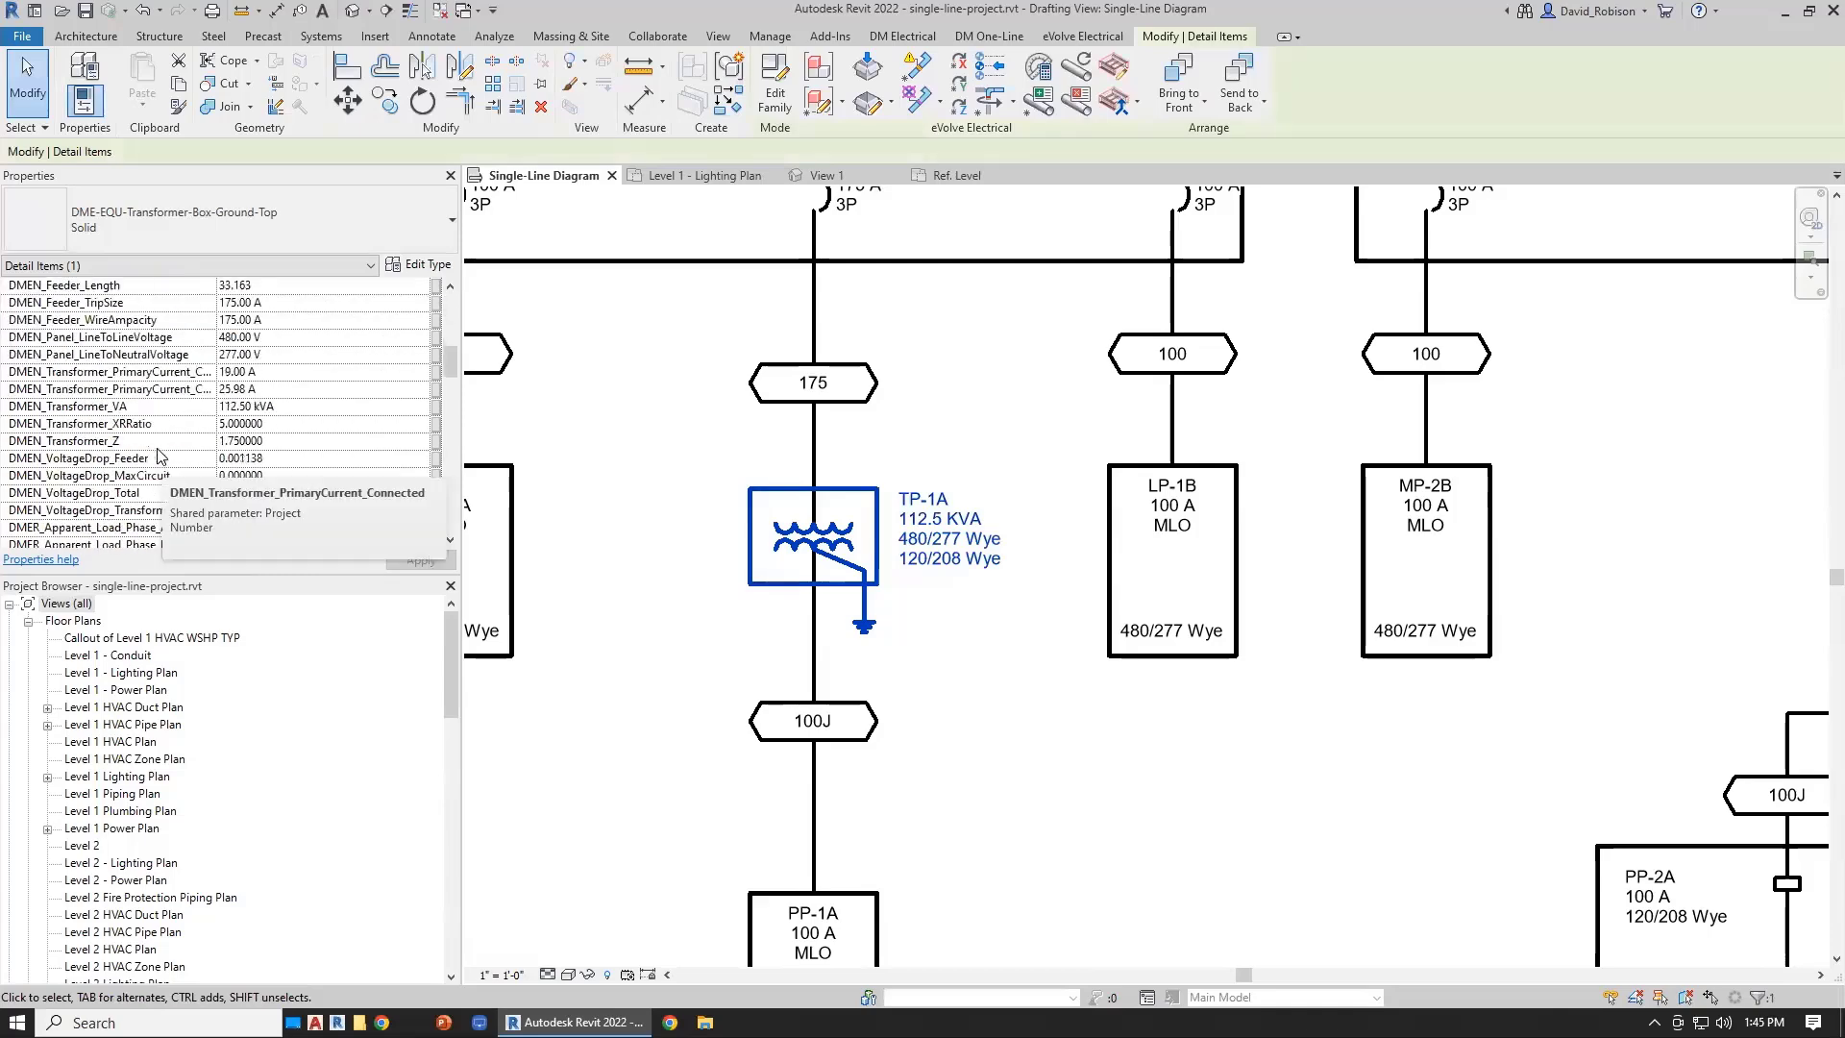
pyautogui.scroll(-15, 161, 460)
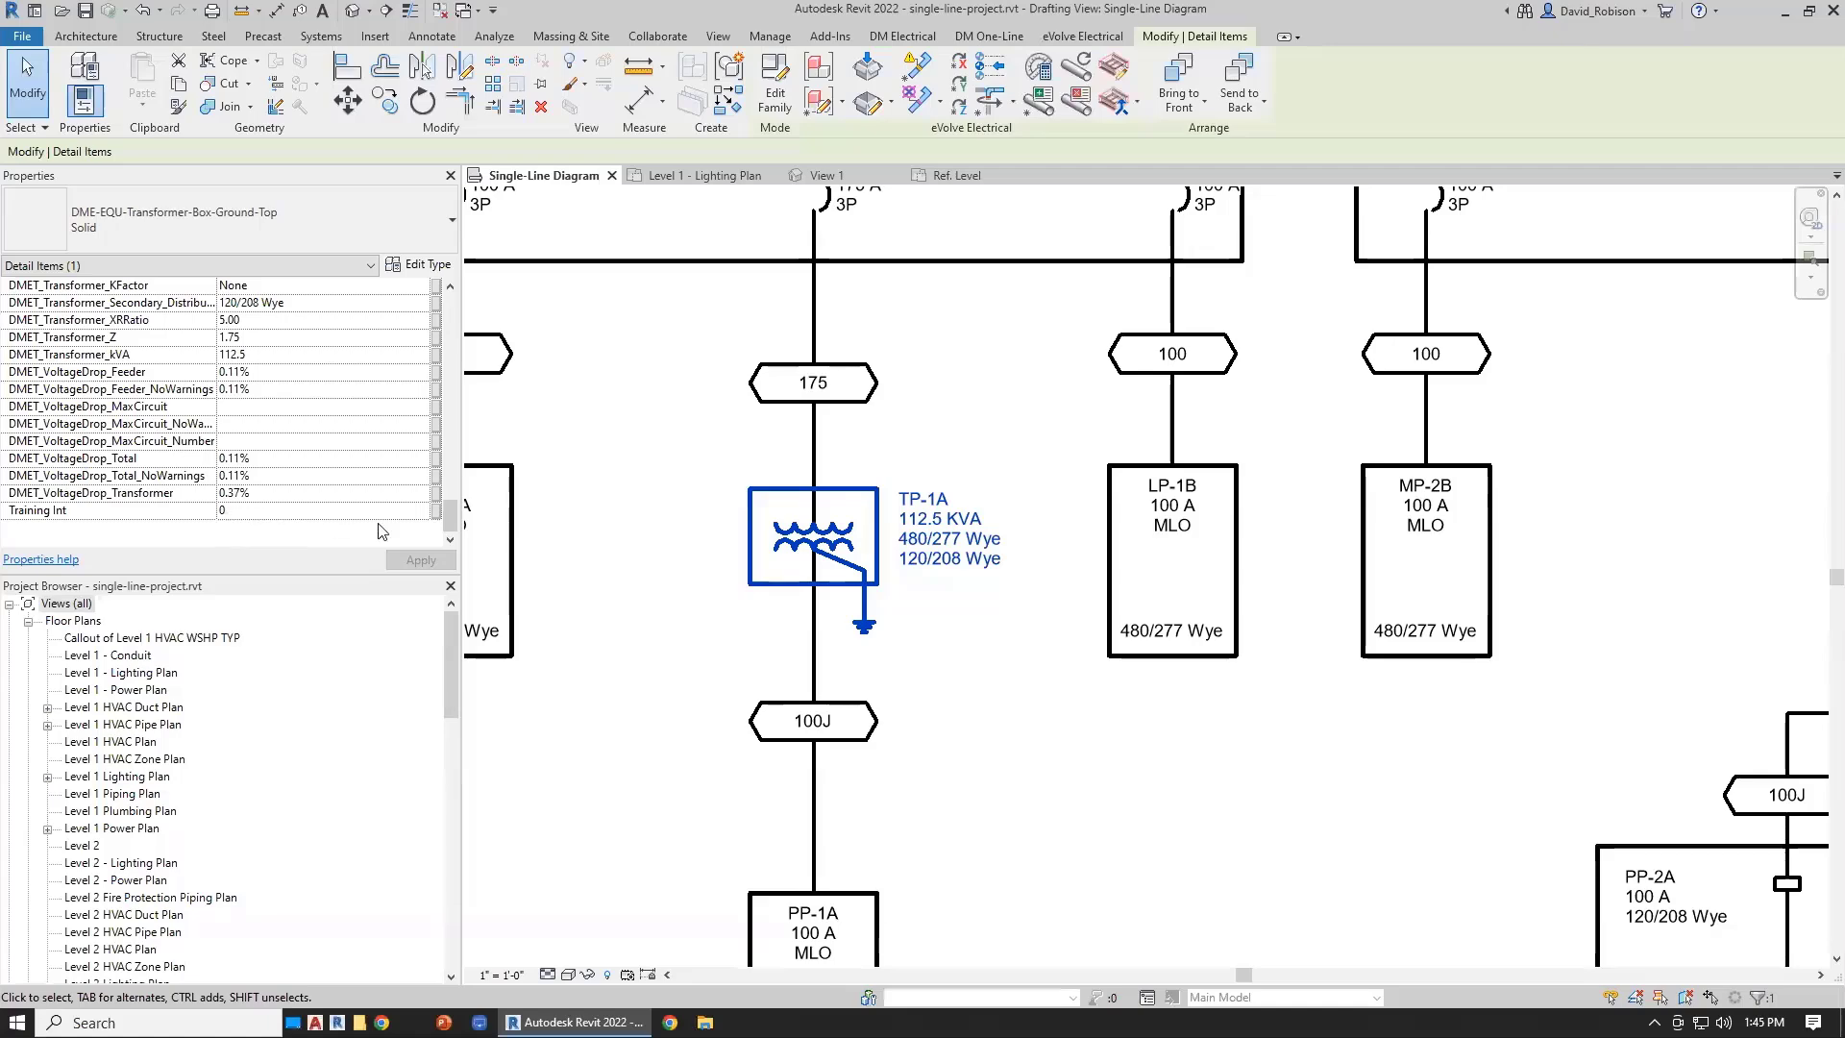
pyautogui.scroll(10, 449, 527)
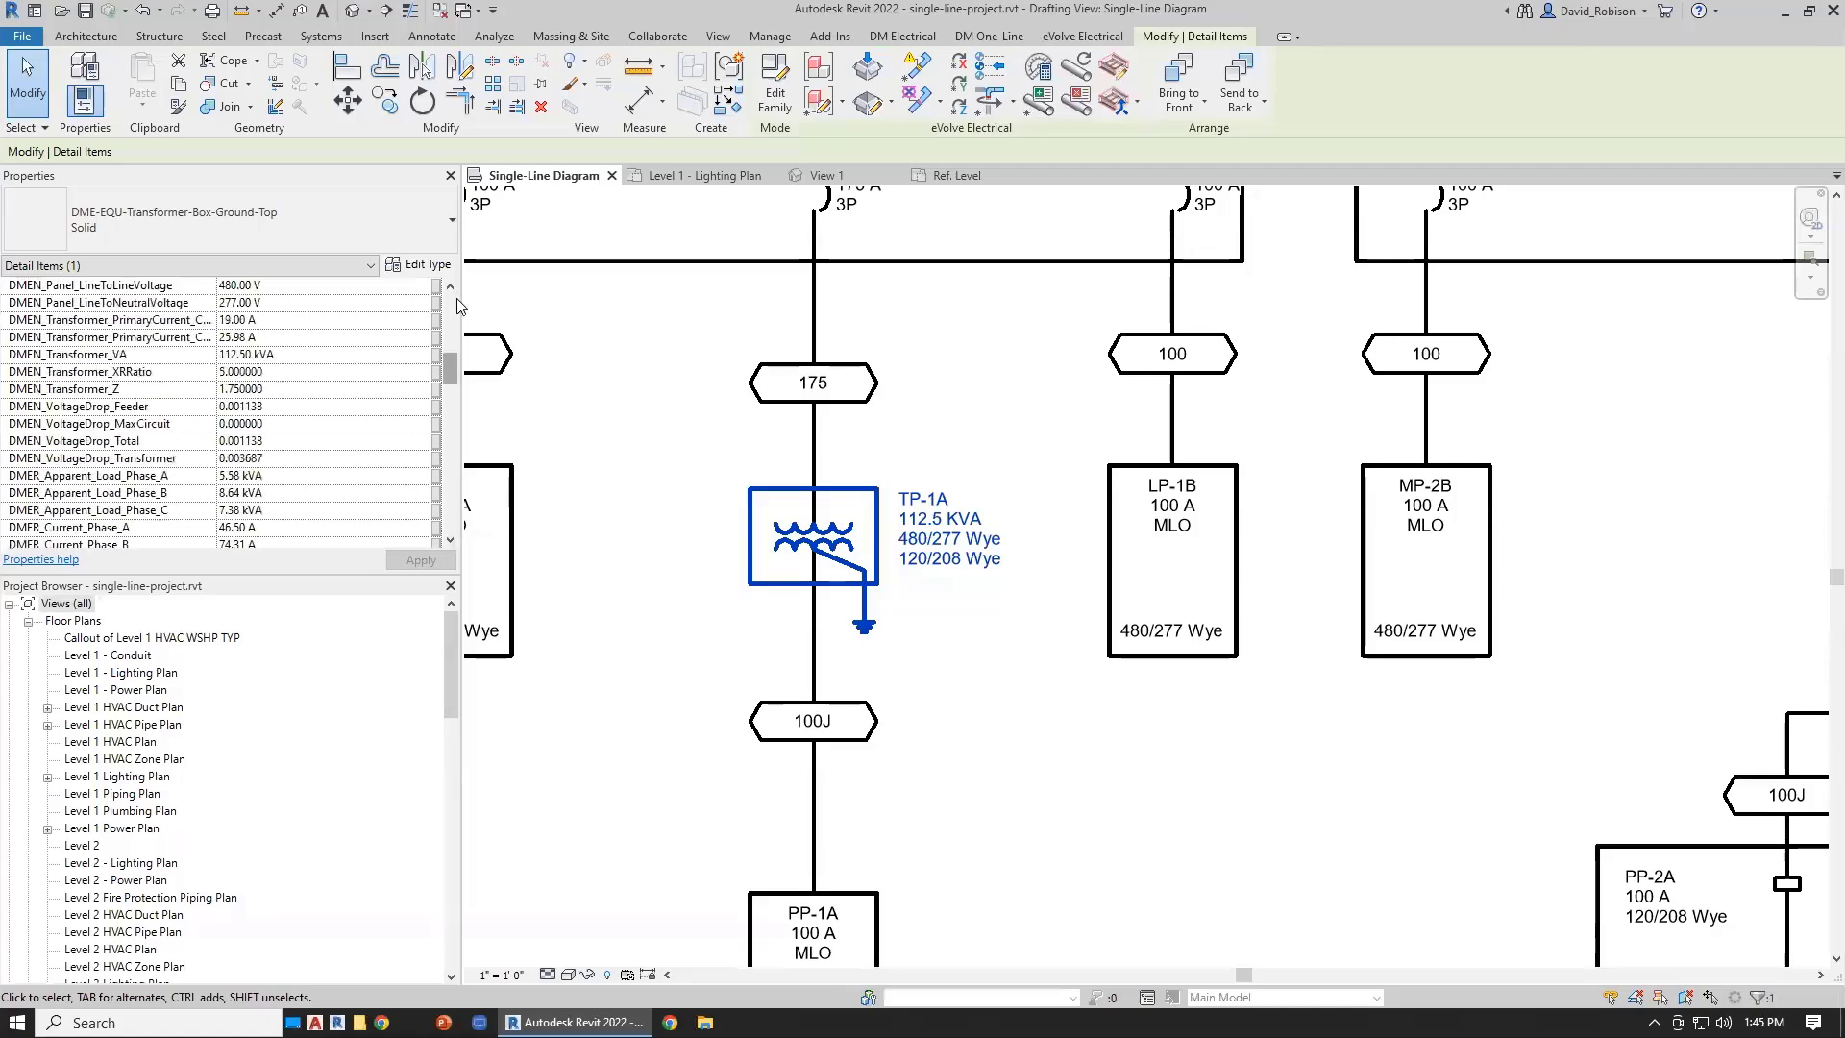
pyautogui.scroll(5, 450, 305)
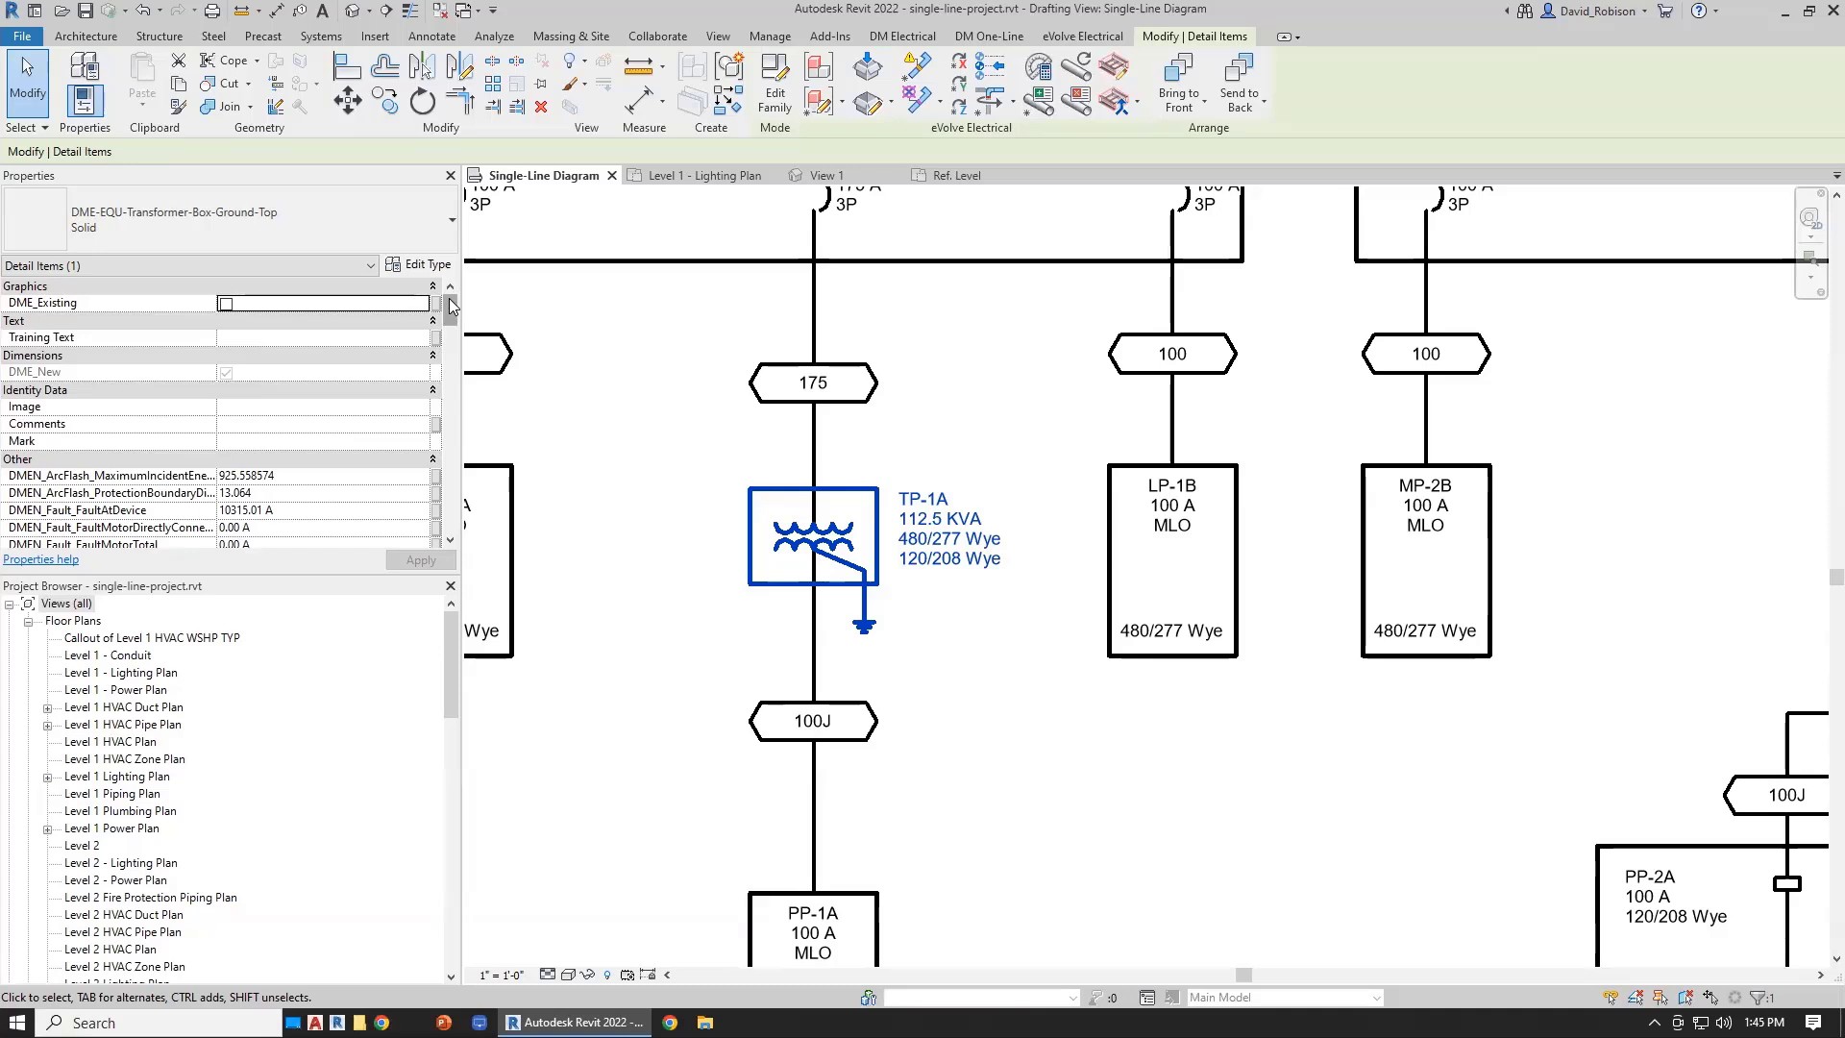
# - Calculate the whole project and check Training Text and Training Int on the TP-1A single-line symbol
pyautogui.click(902, 35)
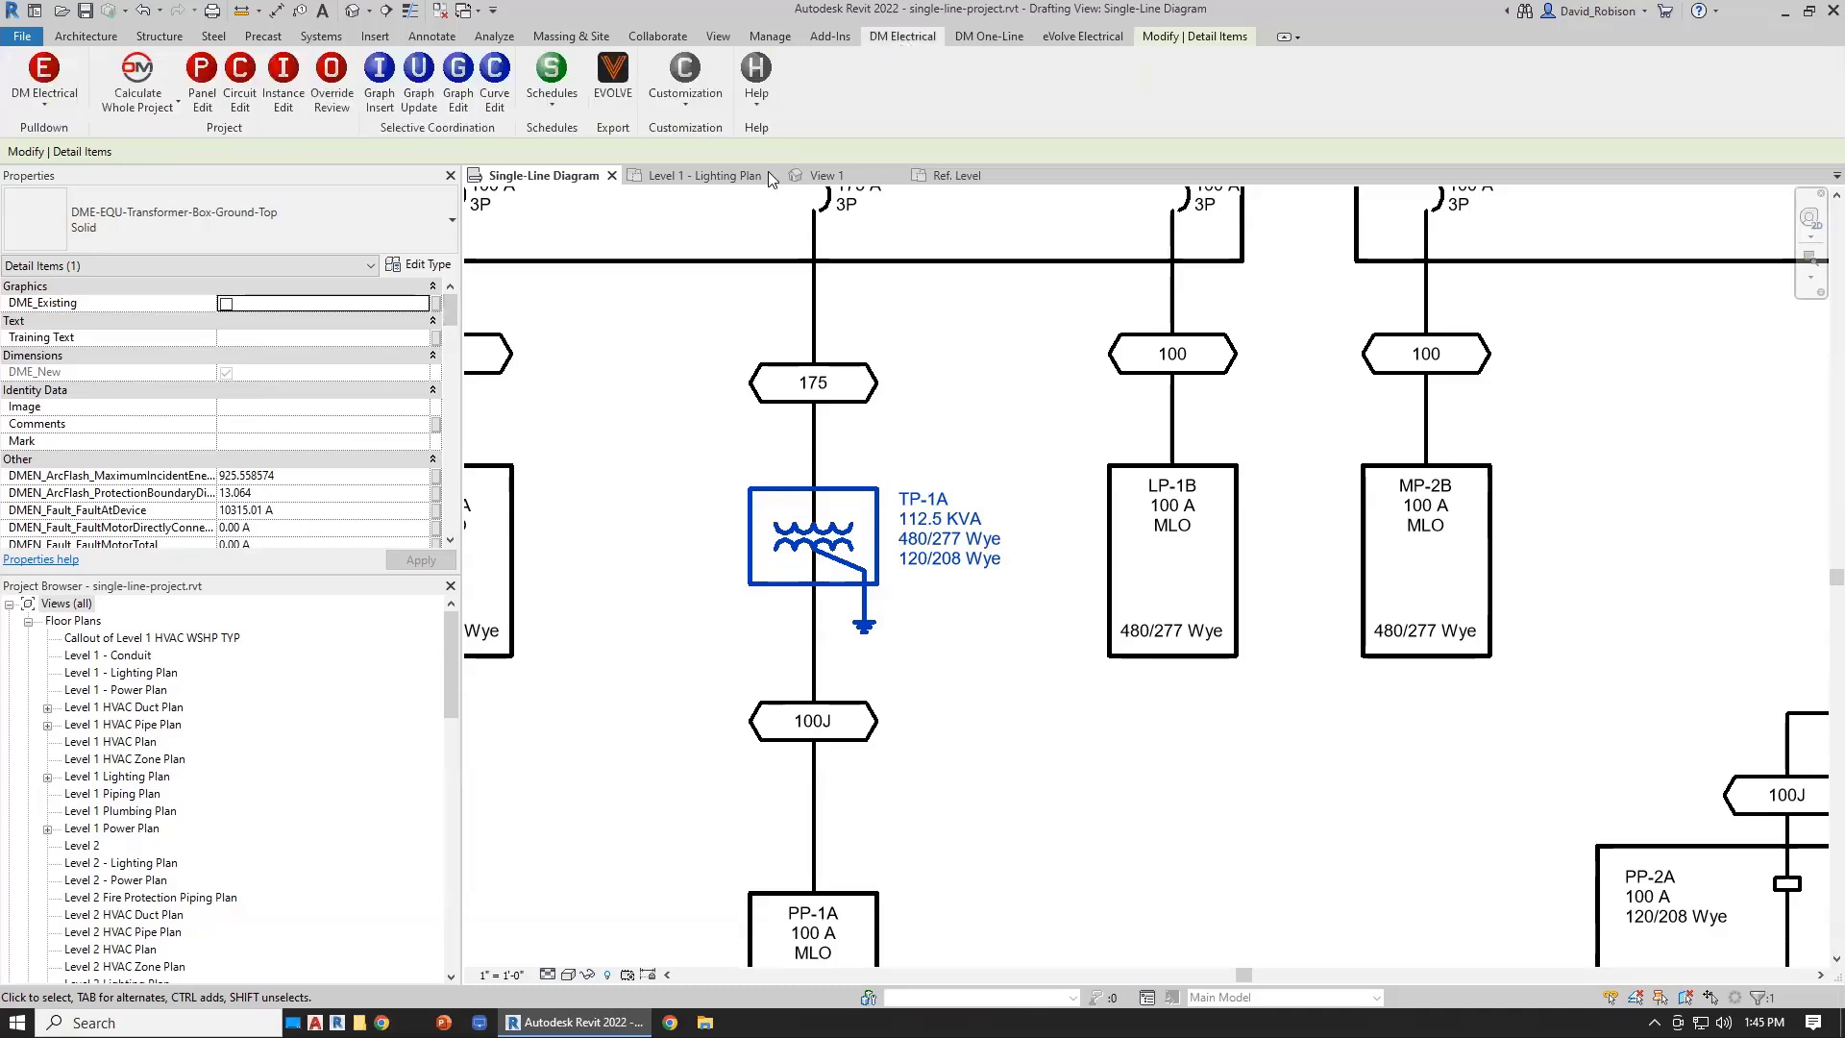
pyautogui.click(137, 77)
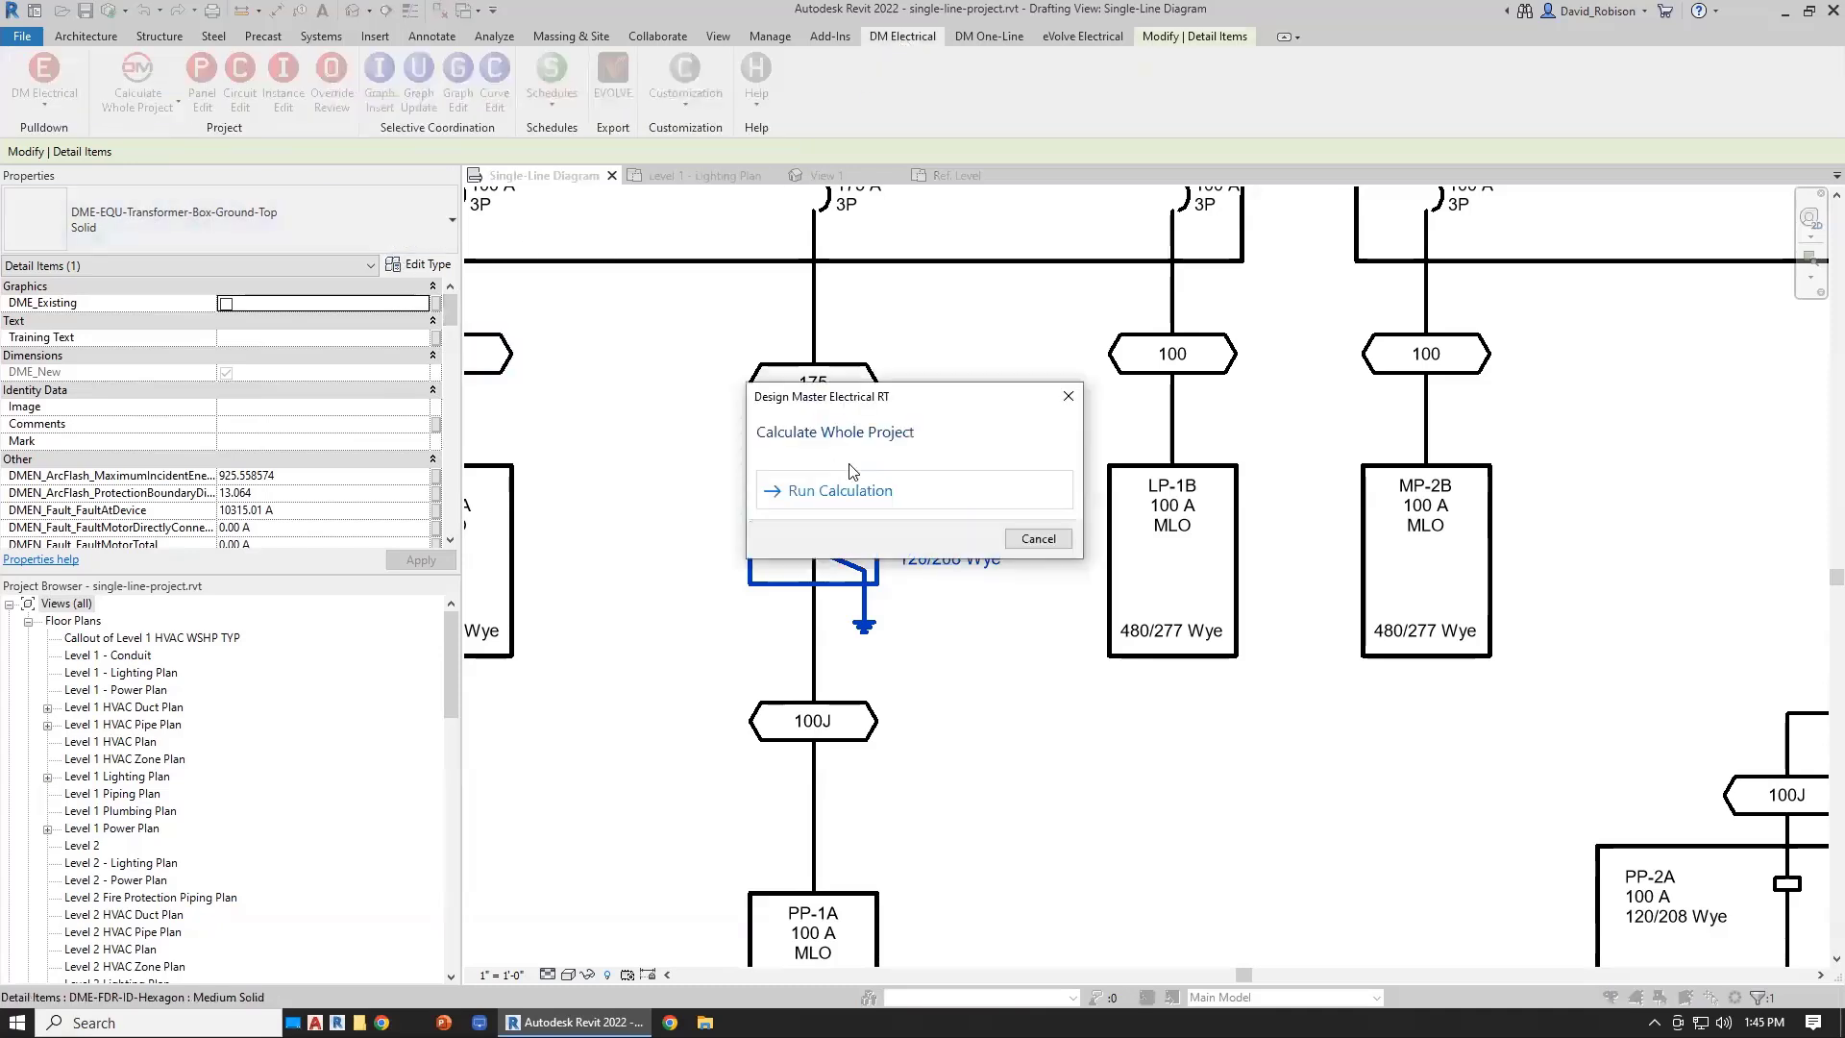
pyautogui.click(868, 490)
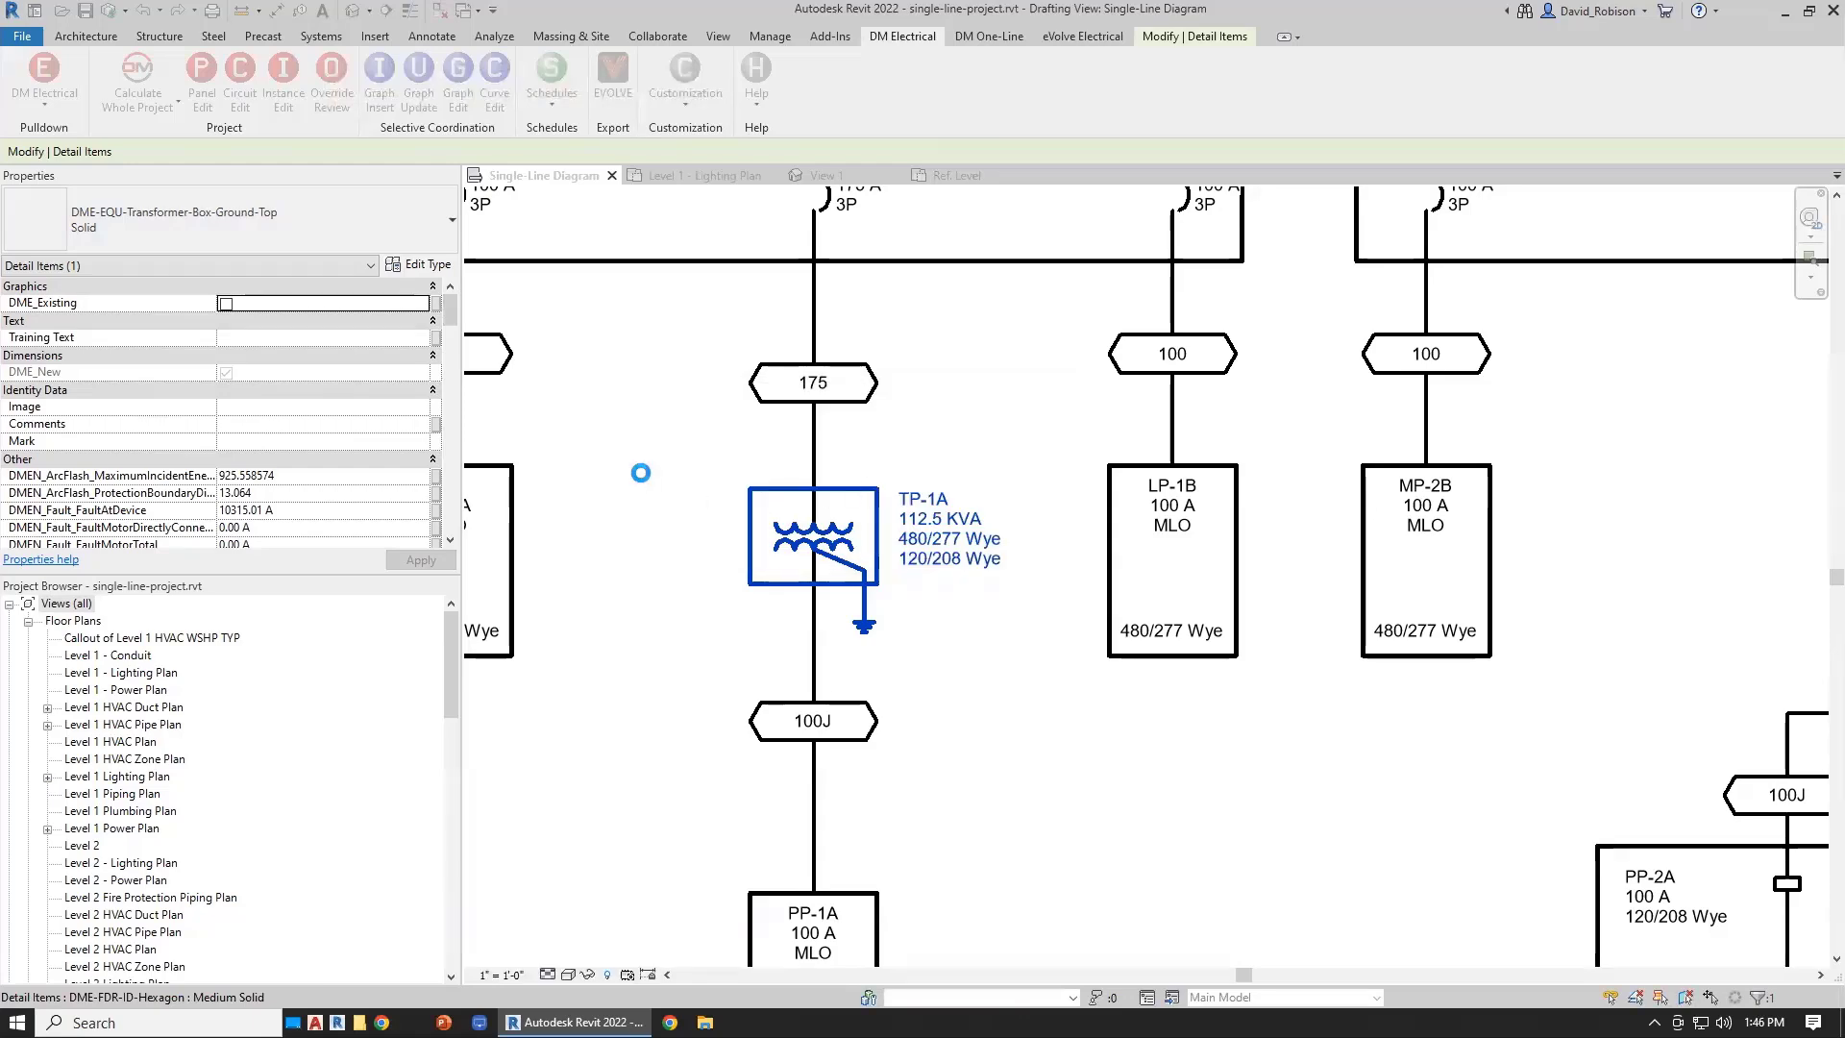
pyautogui.click(785, 497)
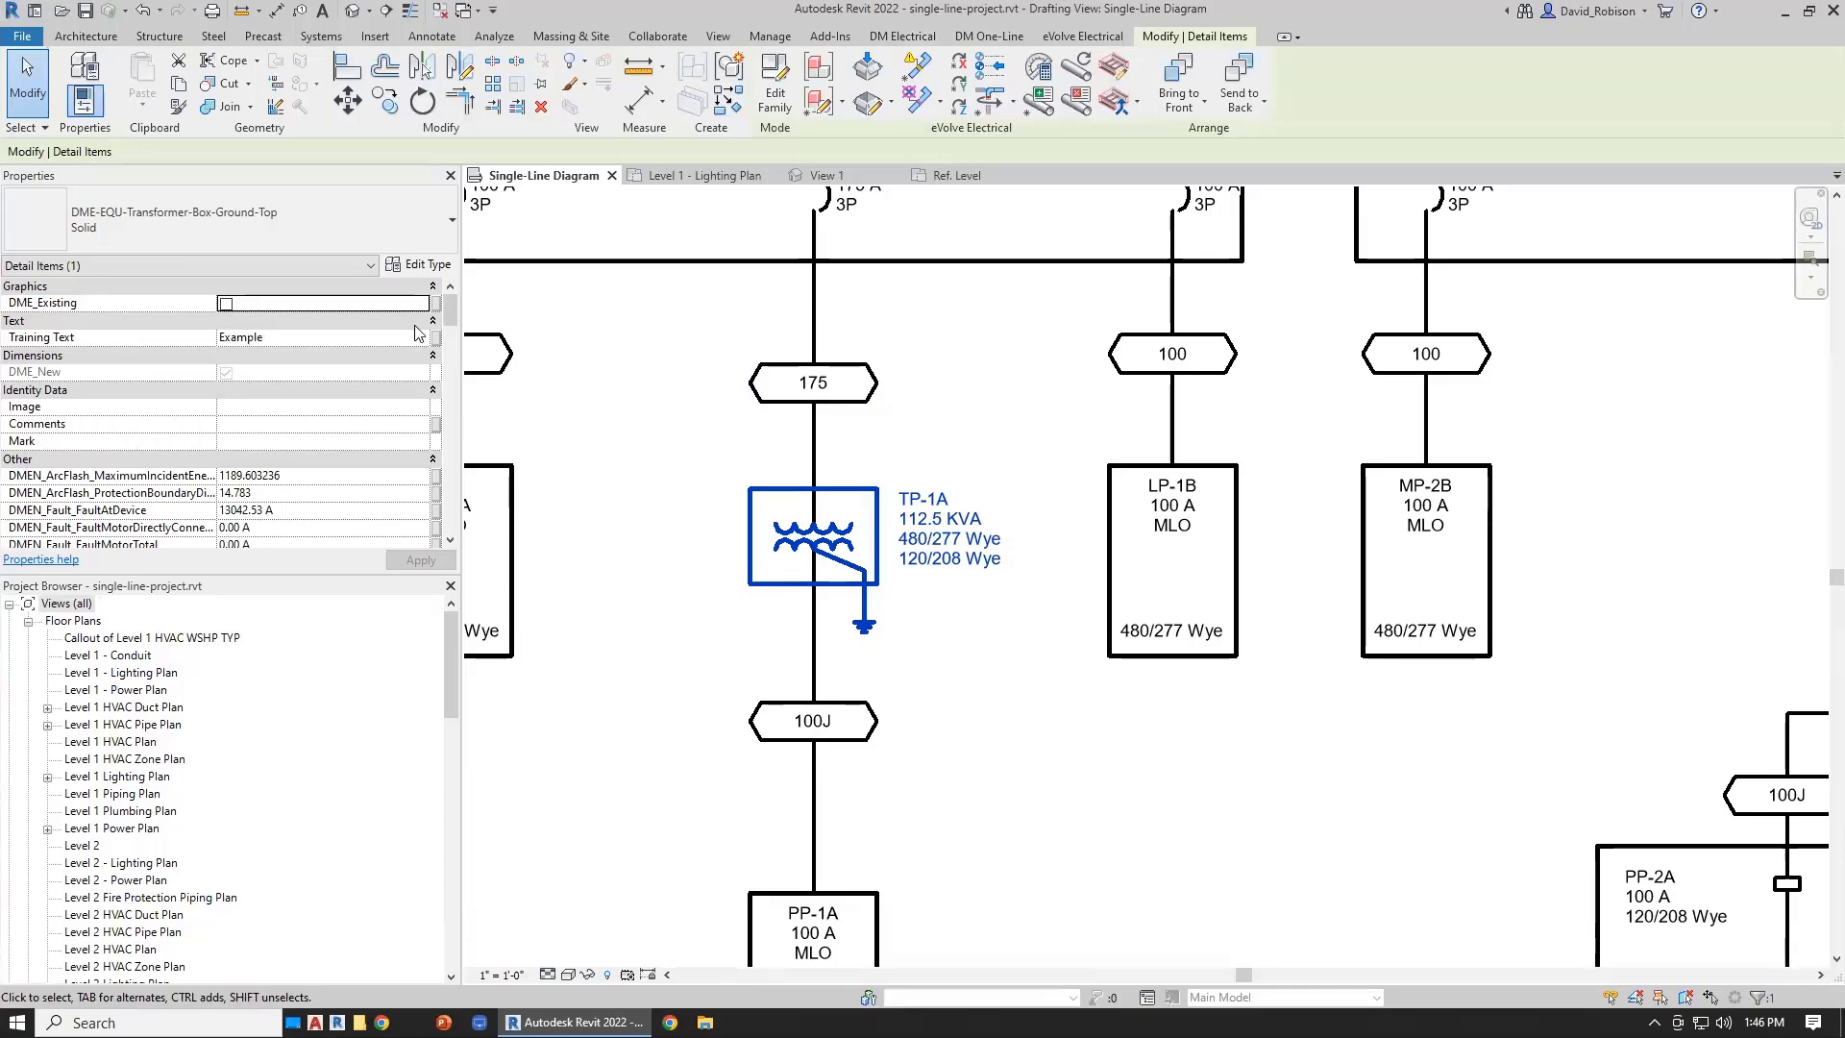
pyautogui.moveTo(450, 306); pyautogui.dragTo(450, 518)
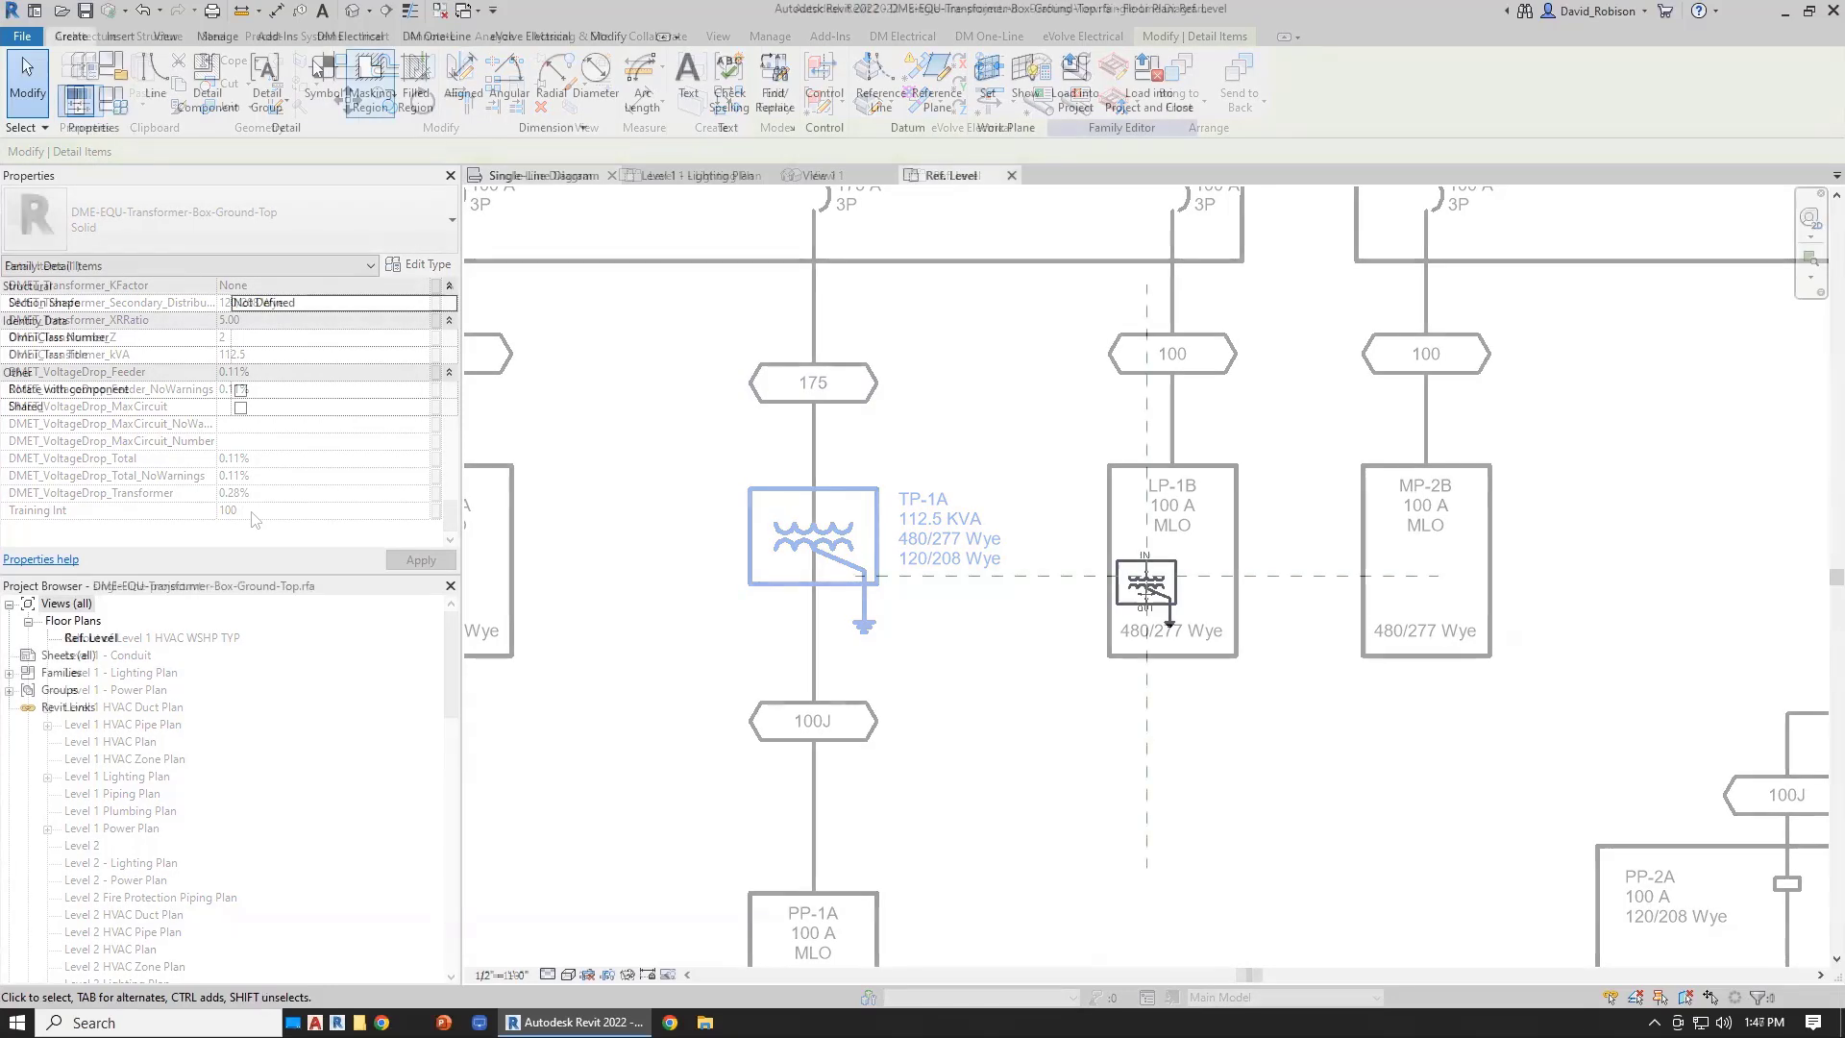
# - Switch the shared parameter file to DesignMasterElectricalRT2022.txt from C:\Program Files\Design Master Software\Electrical RT
pyautogui.click(233, 41)
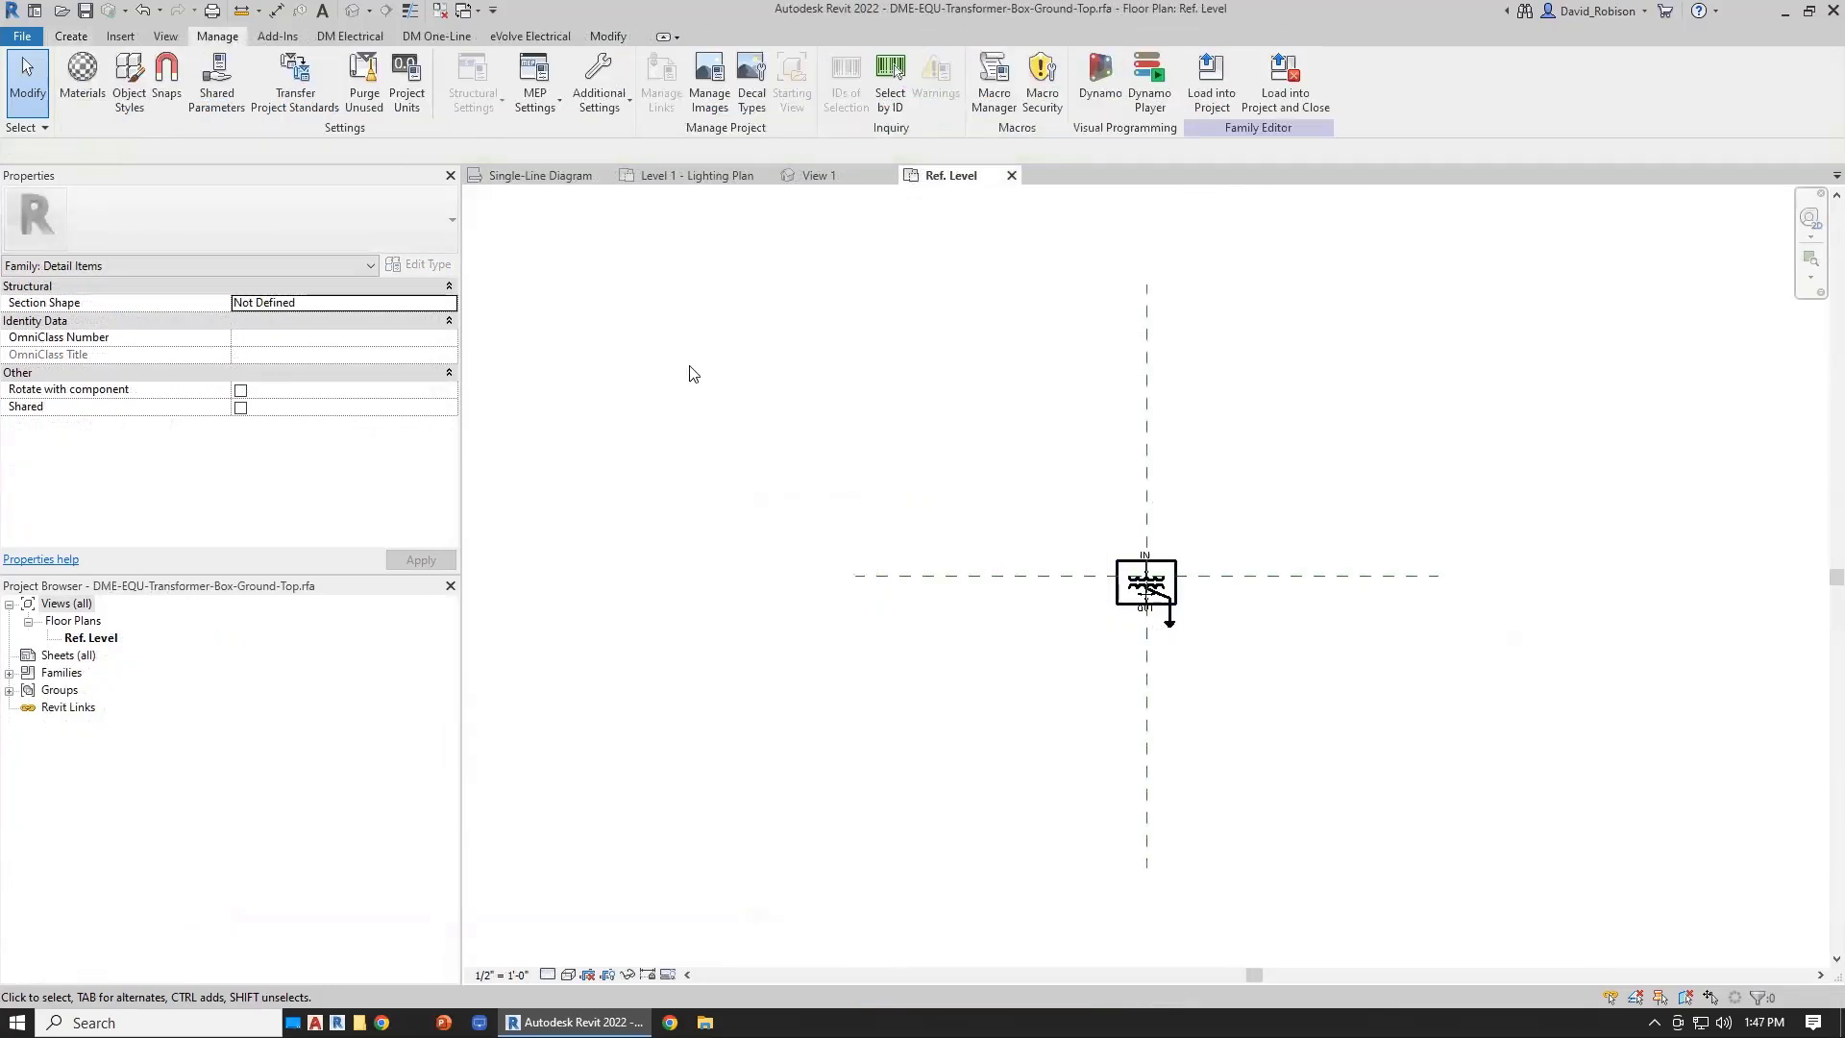
pyautogui.click(218, 82)
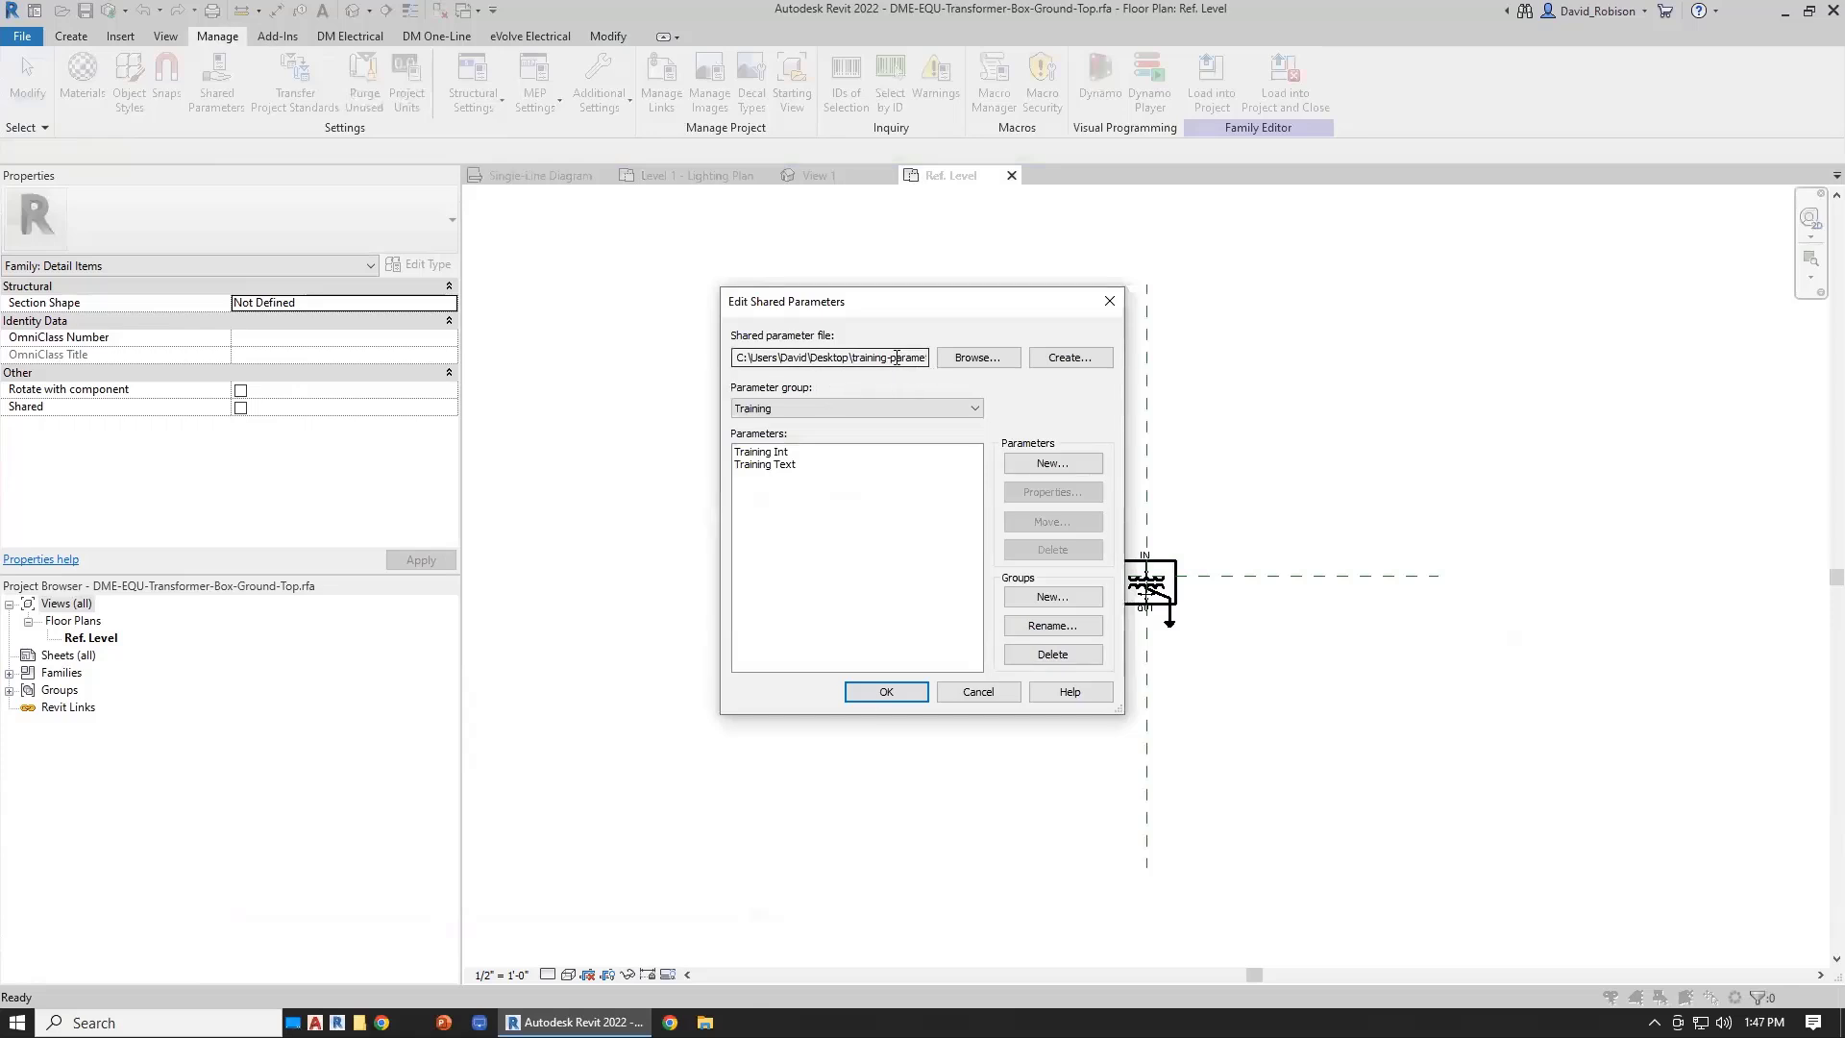
pyautogui.click(978, 359)
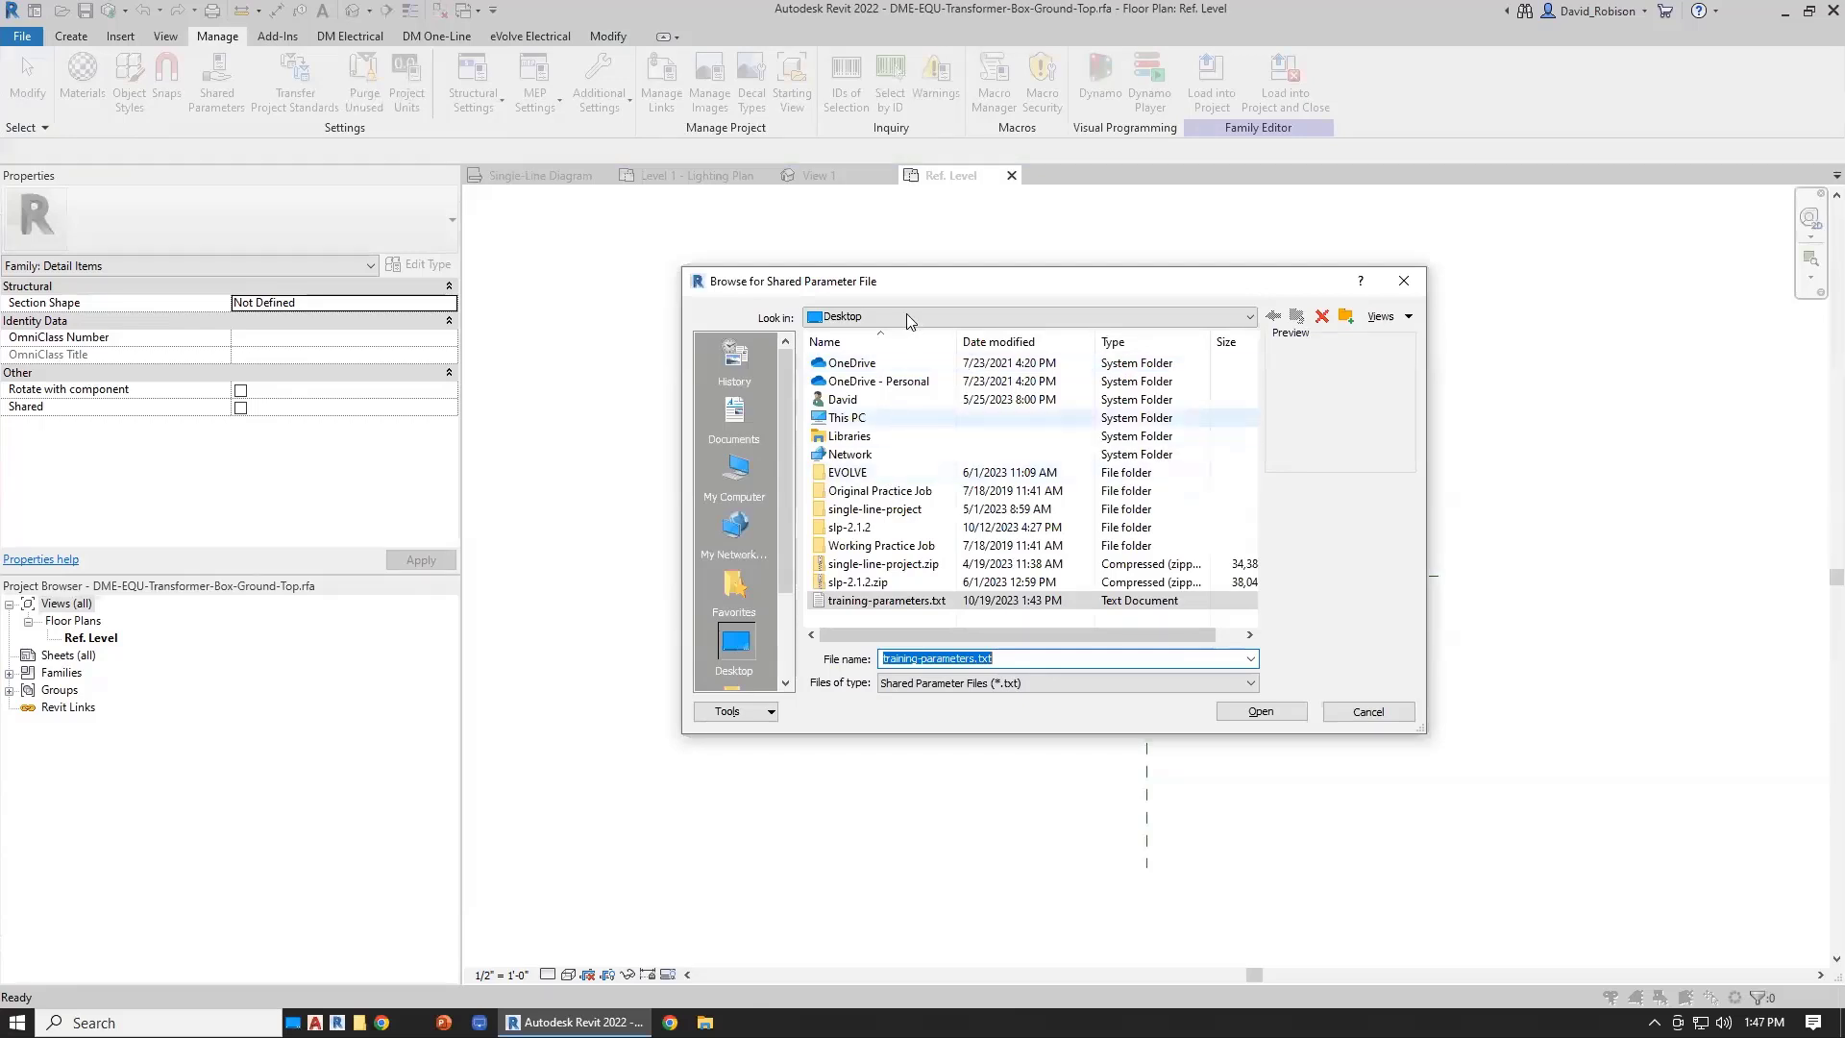
pyautogui.doubleClick(868, 423)
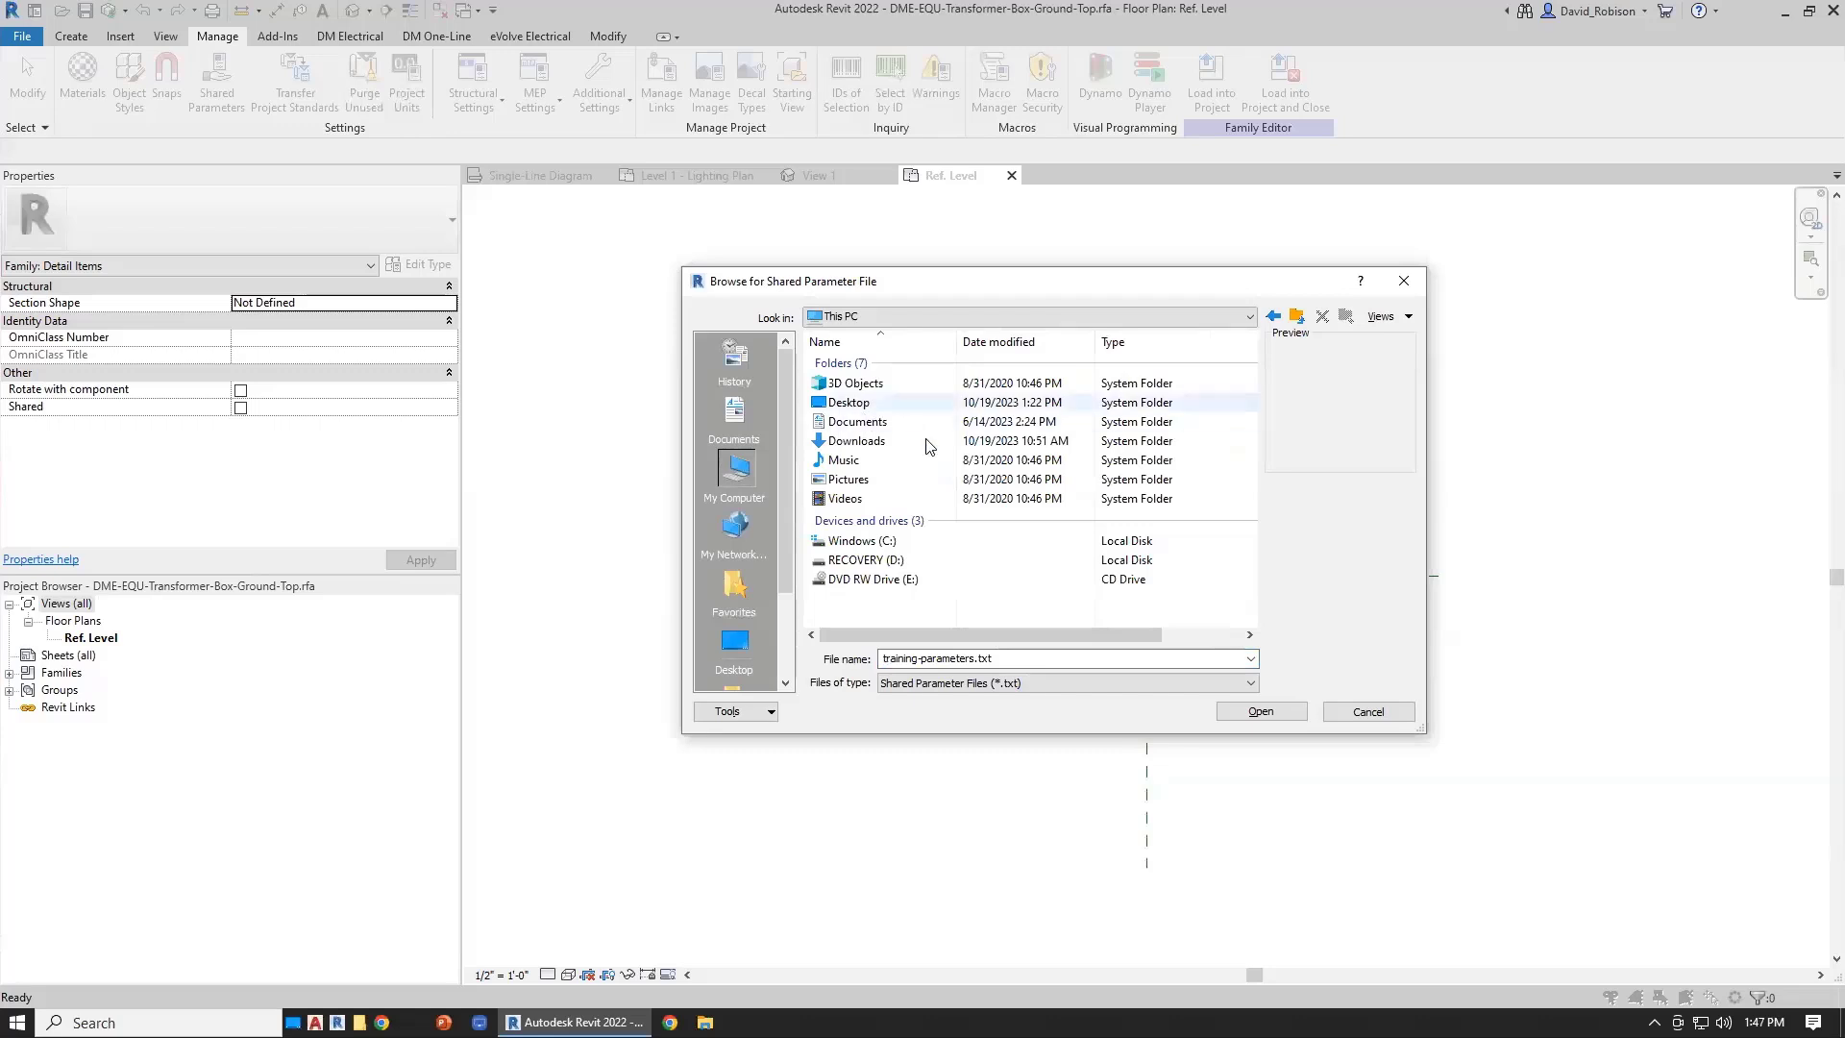
pyautogui.doubleClick(885, 542)
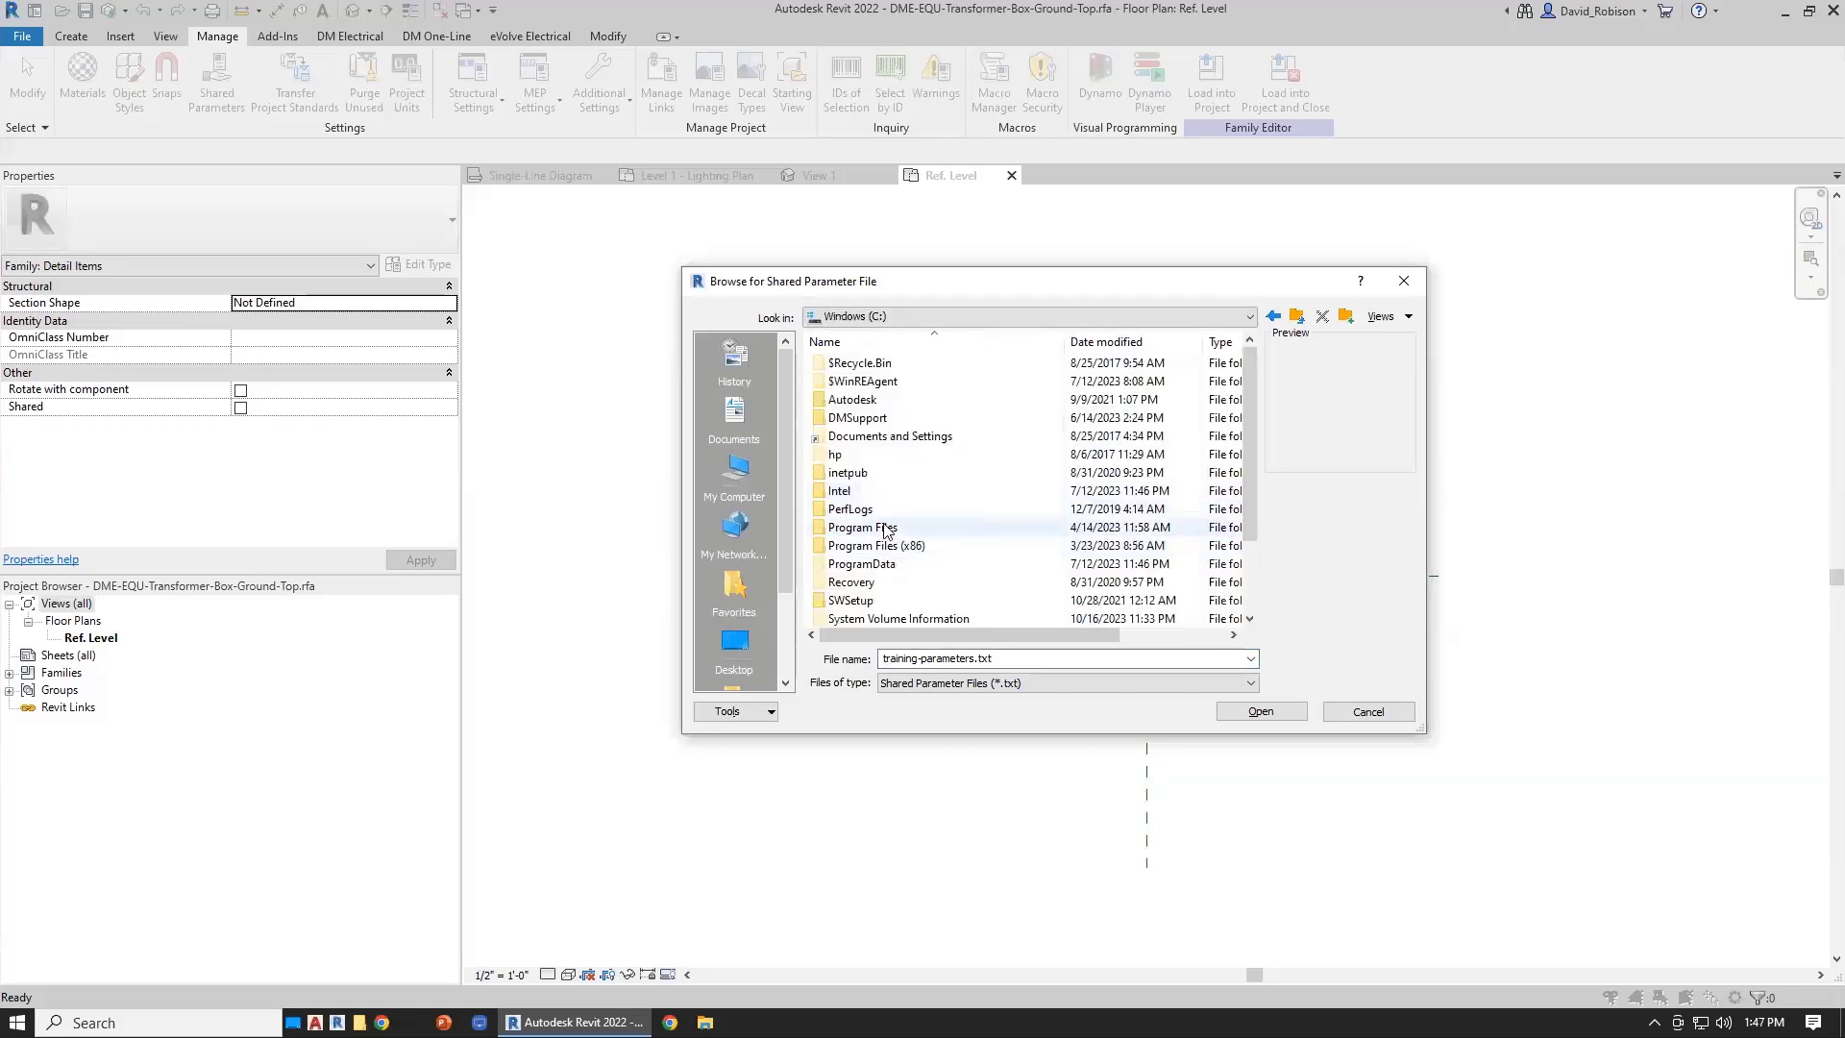
pyautogui.doubleClick(885, 525)
pyautogui.doubleClick(904, 472)
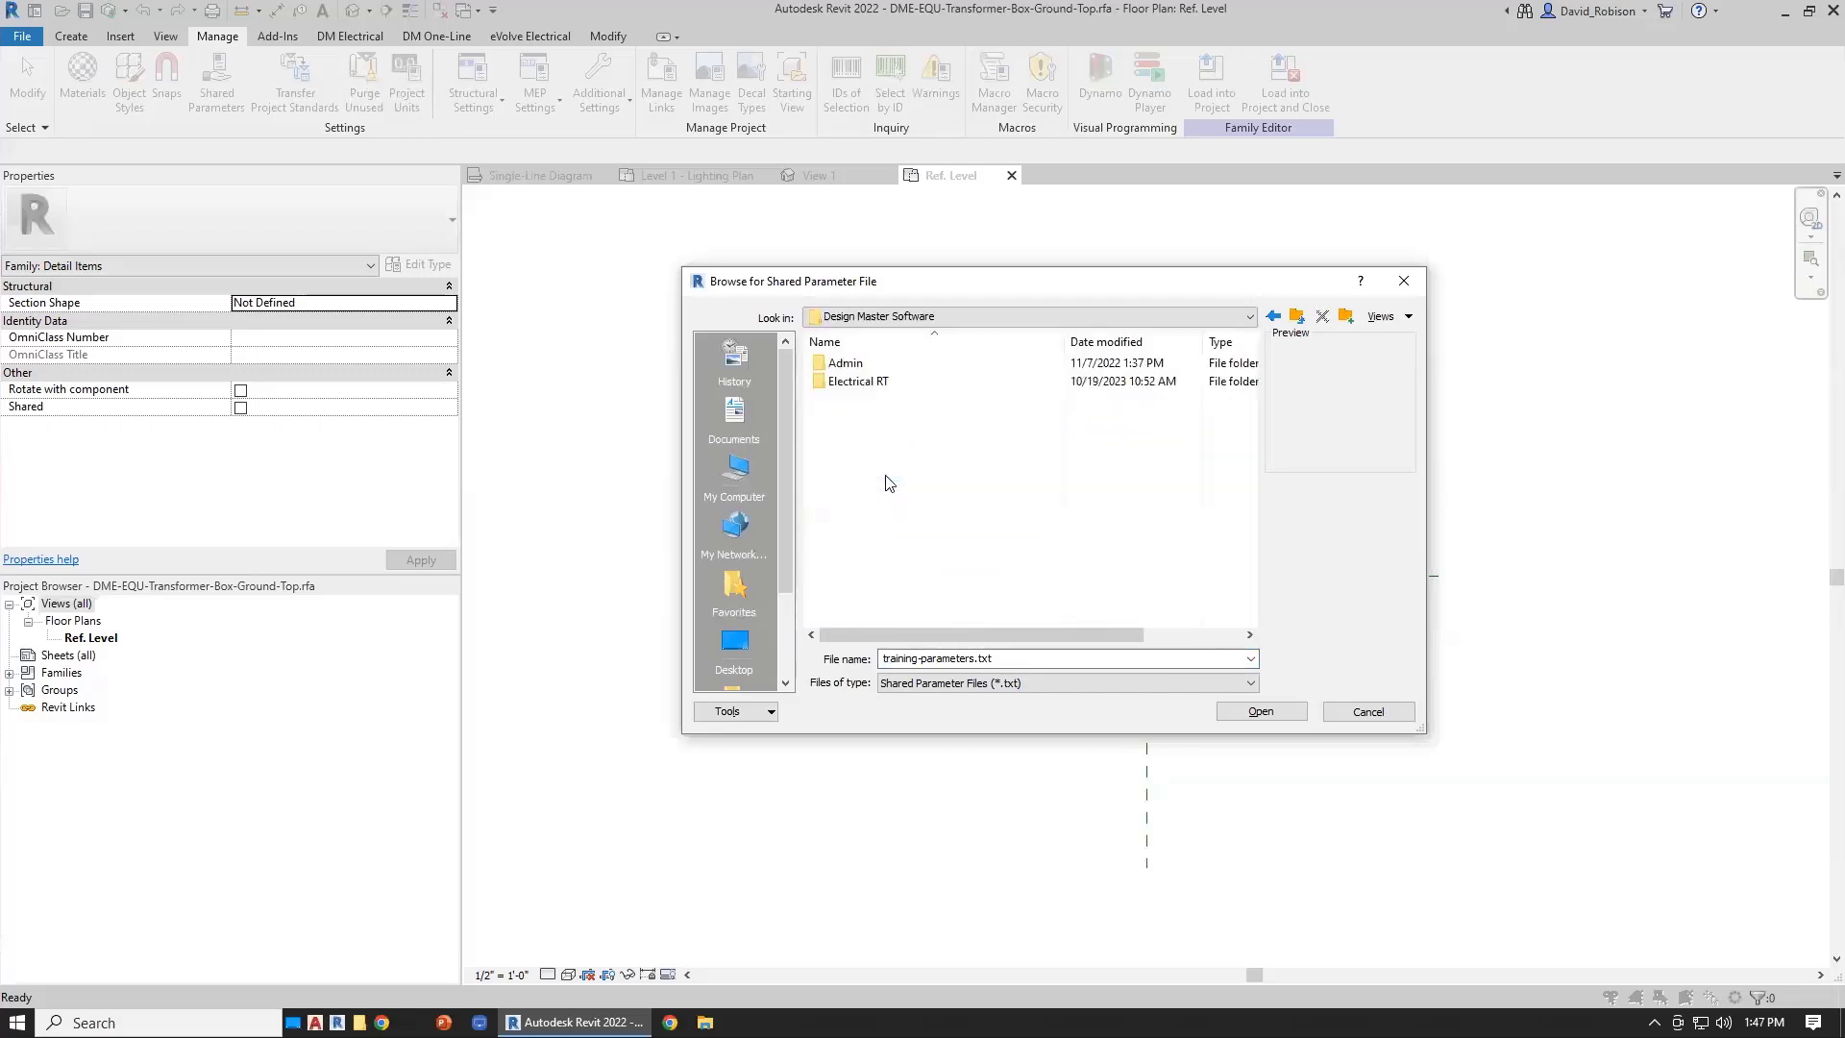
pyautogui.doubleClick(870, 383)
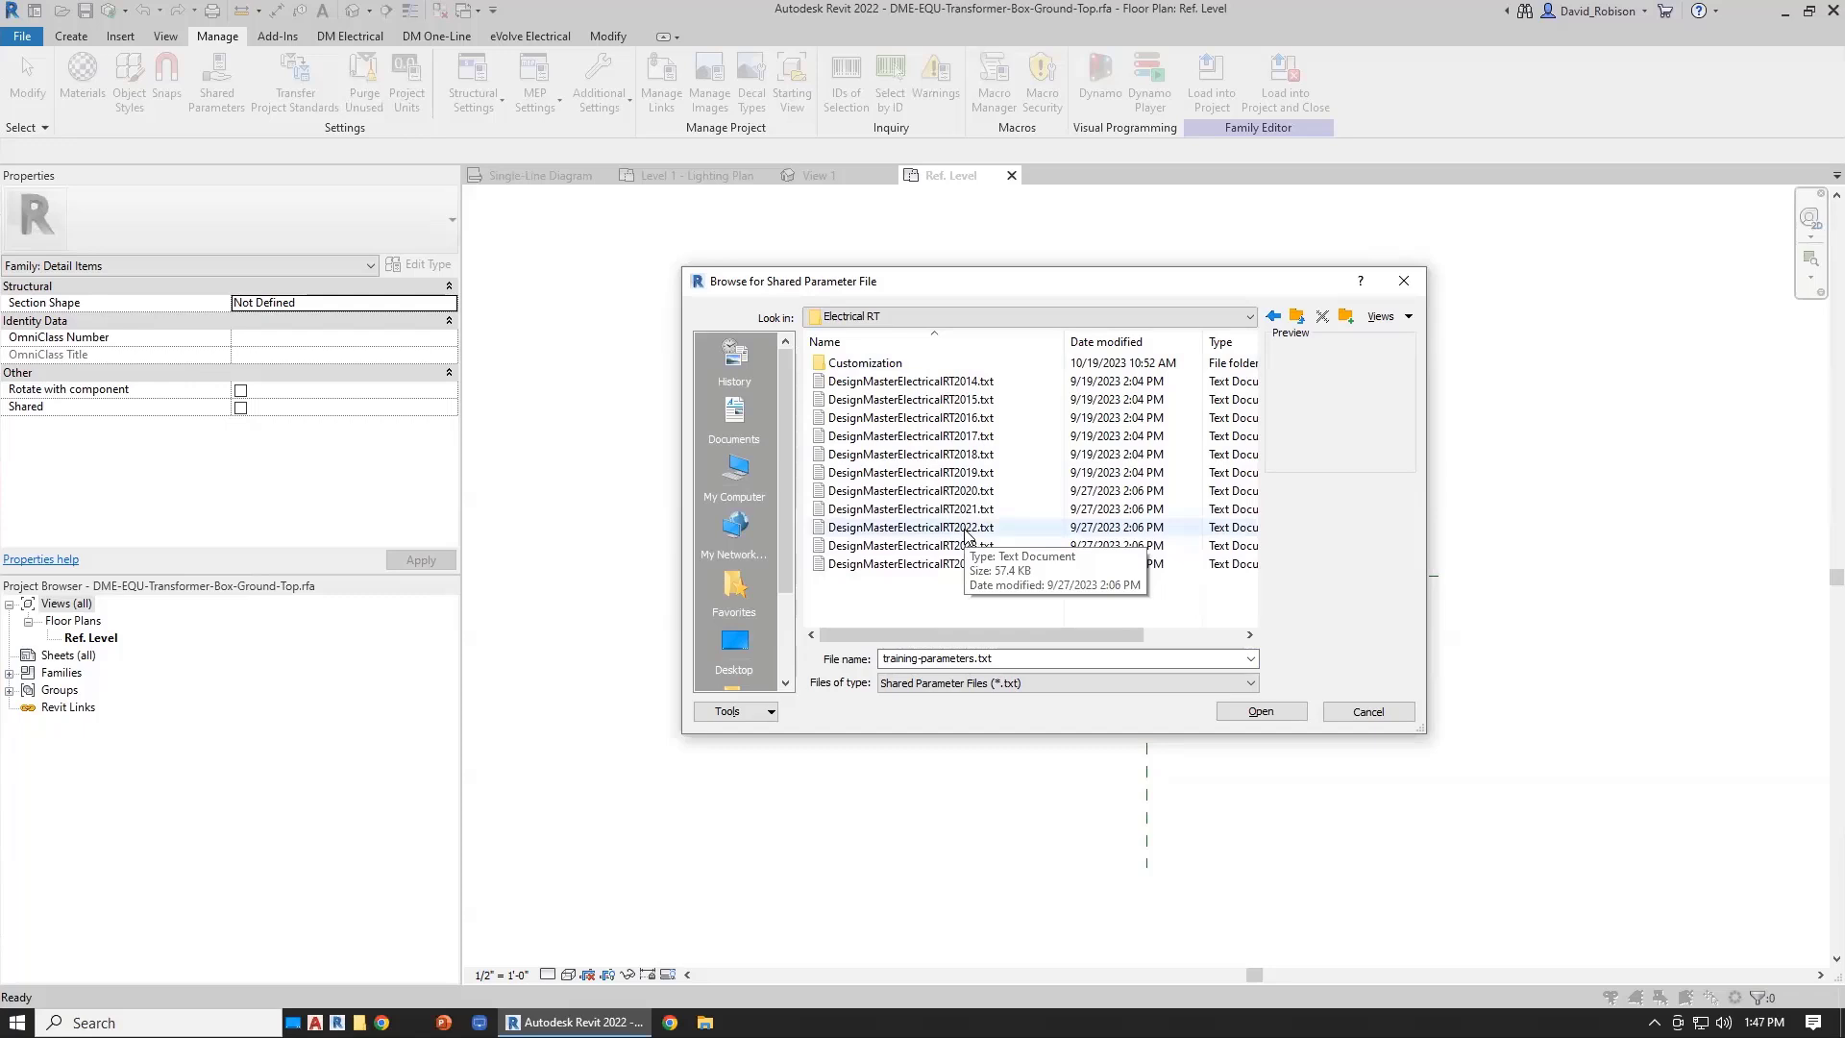
pyautogui.click(996, 535)
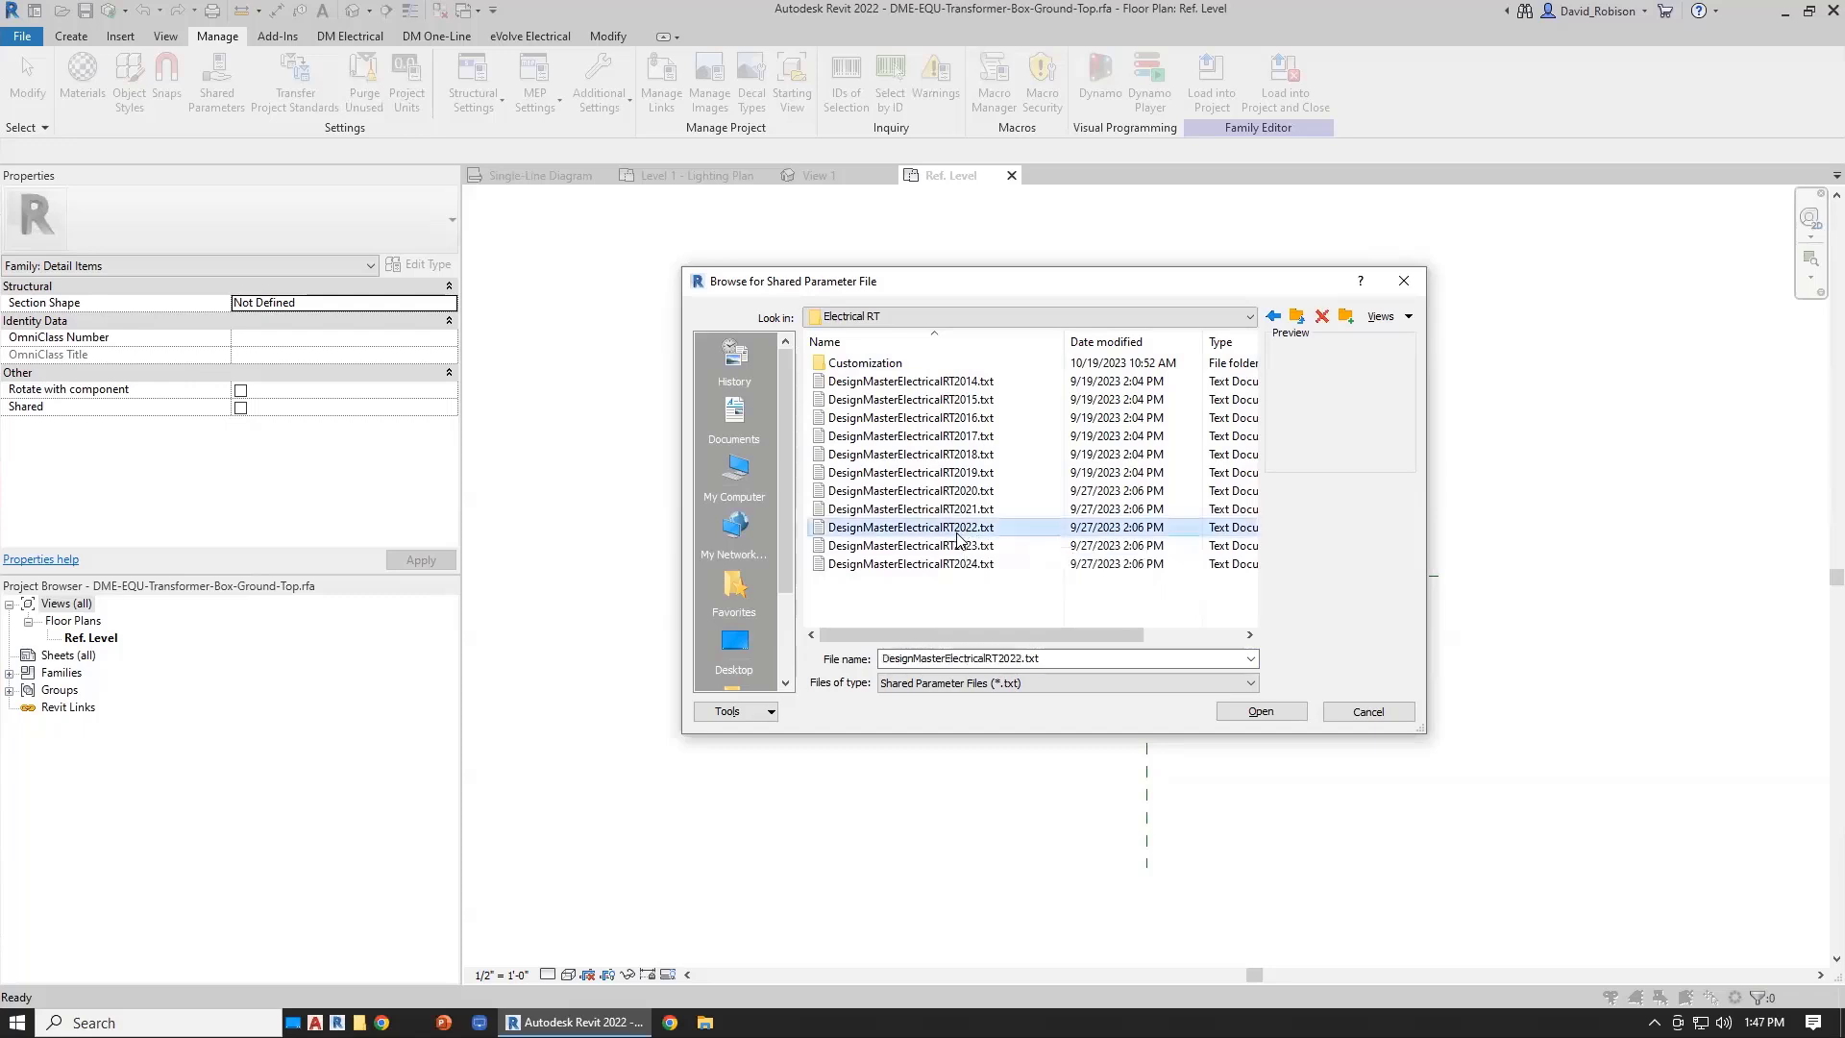
pyautogui.click(1259, 713)
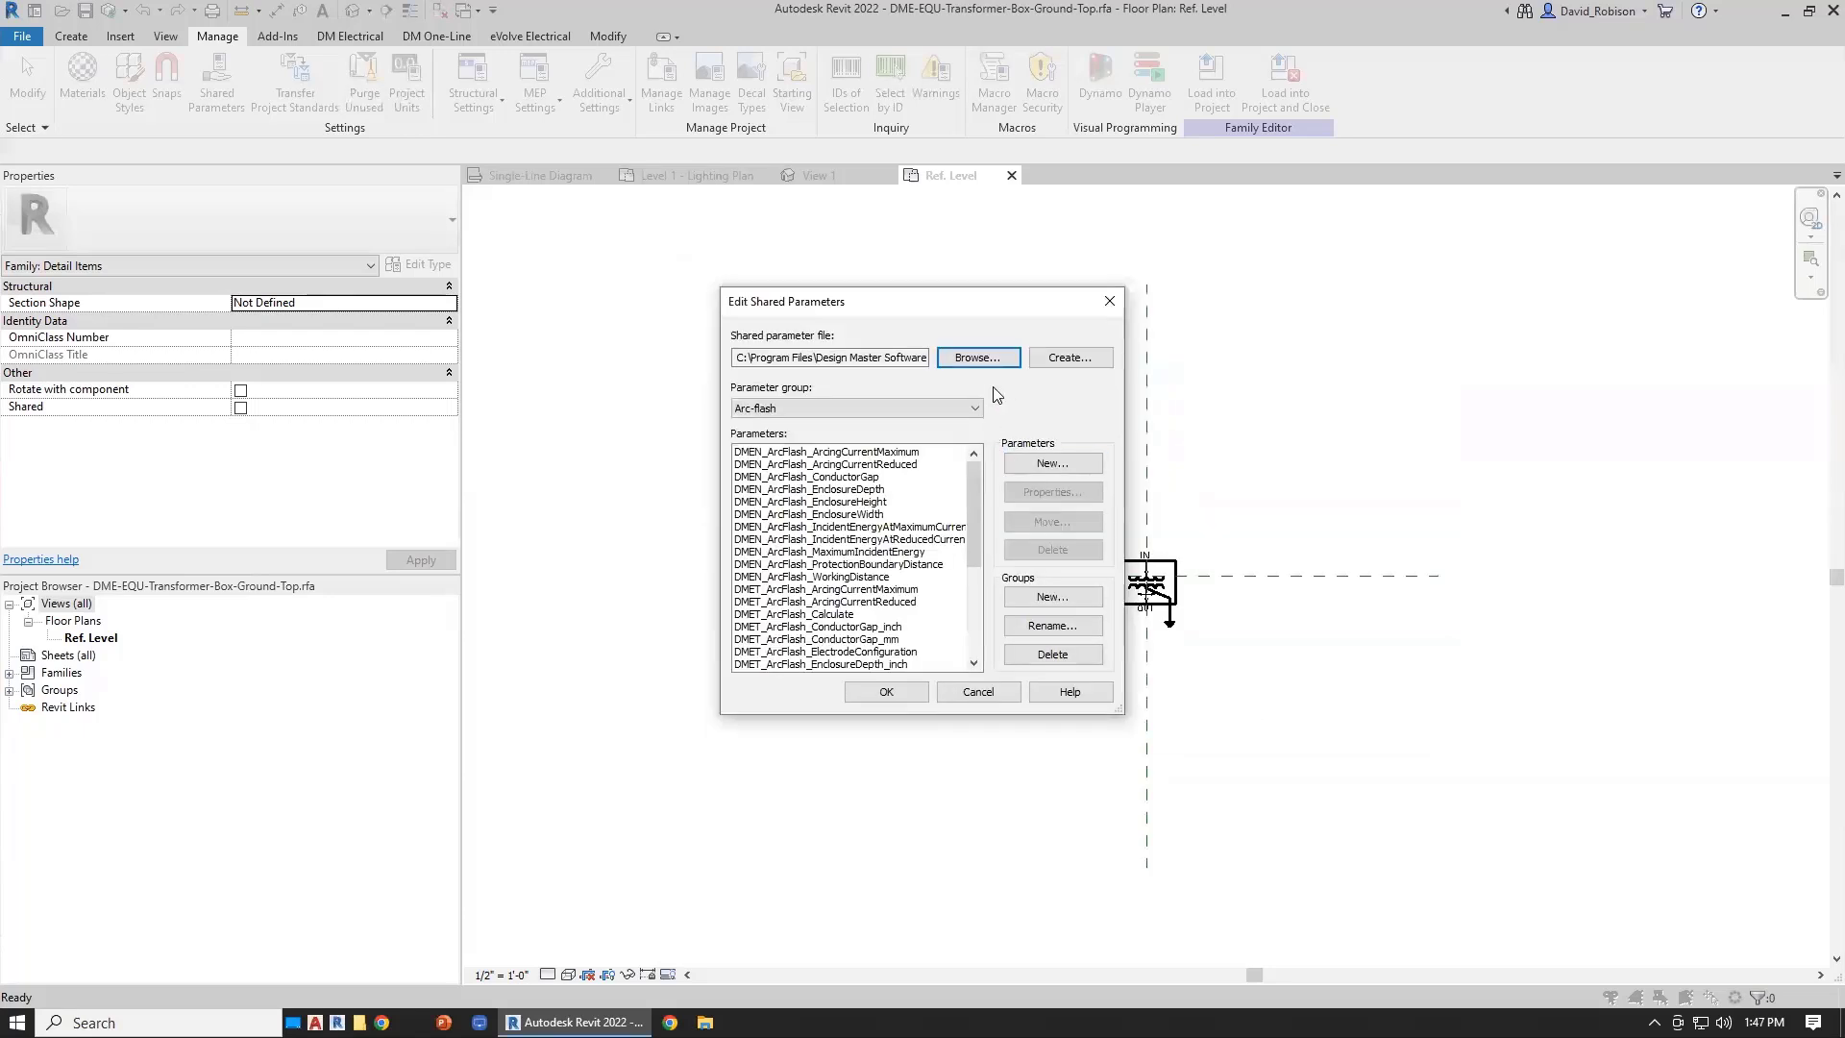
# - Look through the Arc-flash, Circuit and Fault parameter groups of the Design Master file and accept it as the shared parameter file
pyautogui.moveTo(972, 472); pyautogui.dragTo(971, 608)
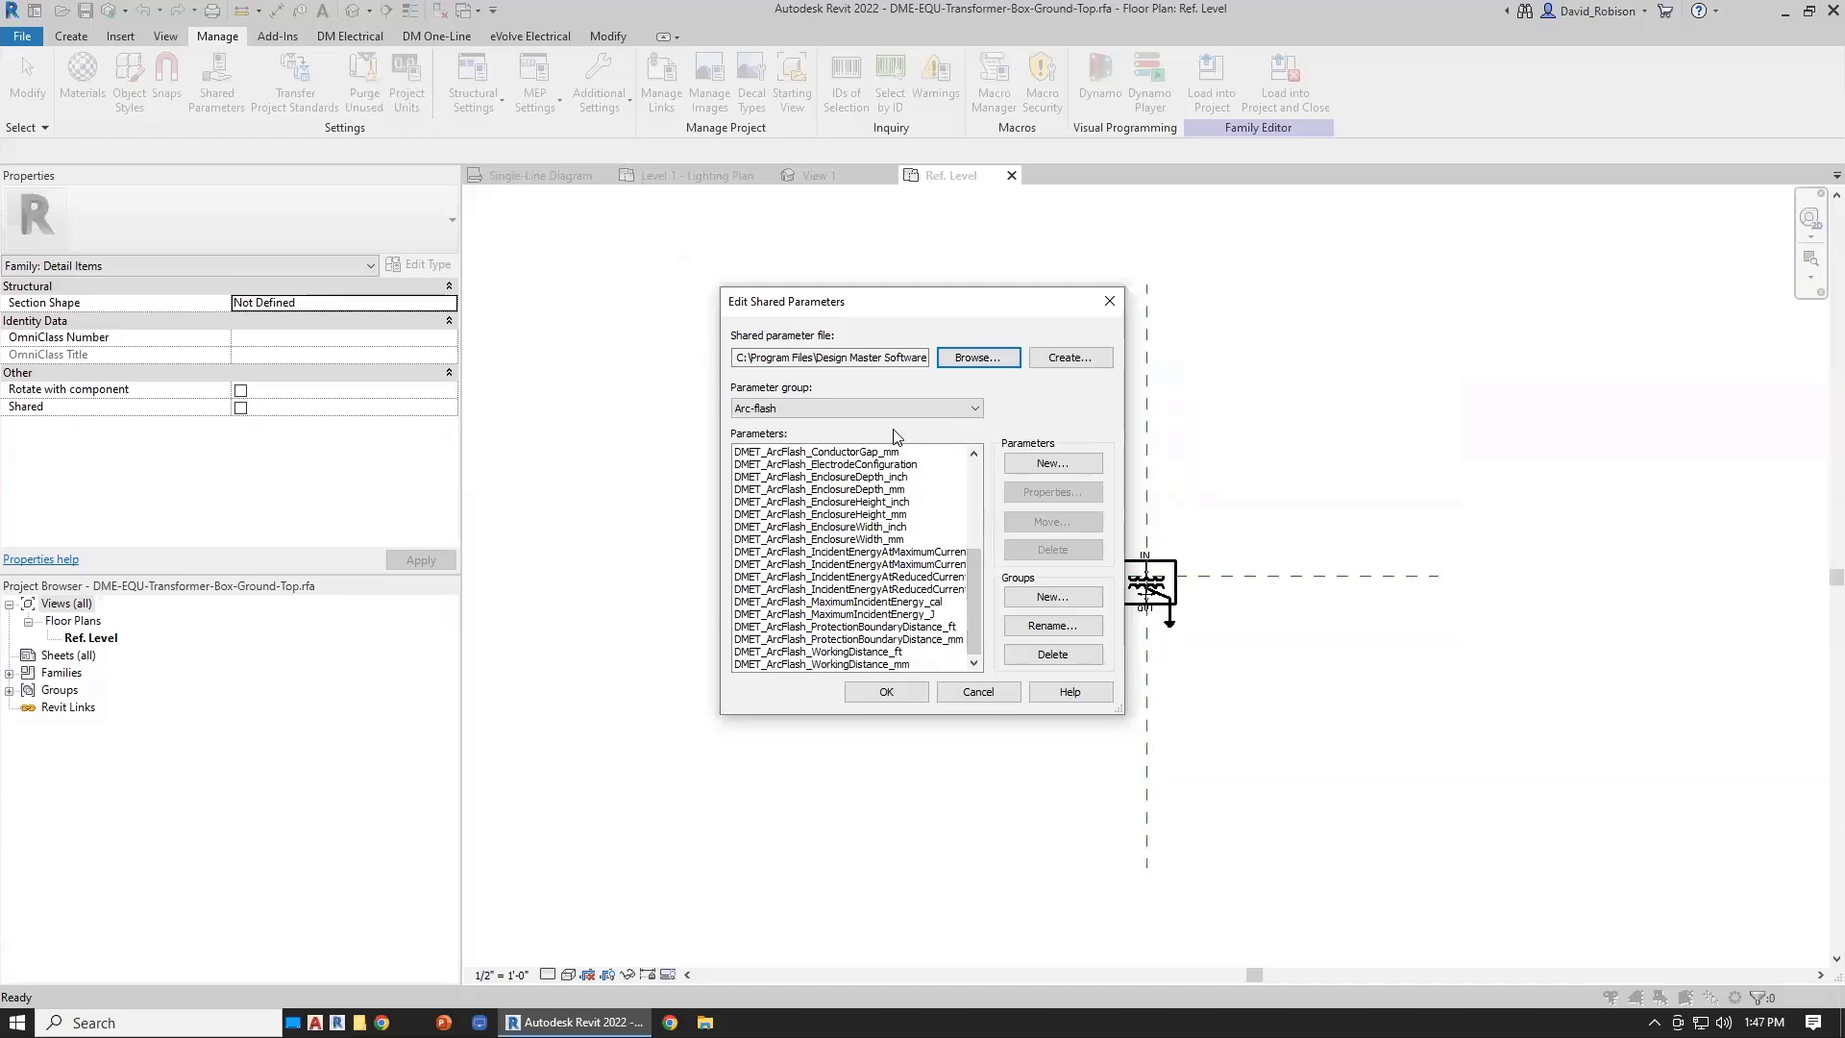
pyautogui.click(865, 409)
pyautogui.click(869, 433)
pyautogui.click(873, 409)
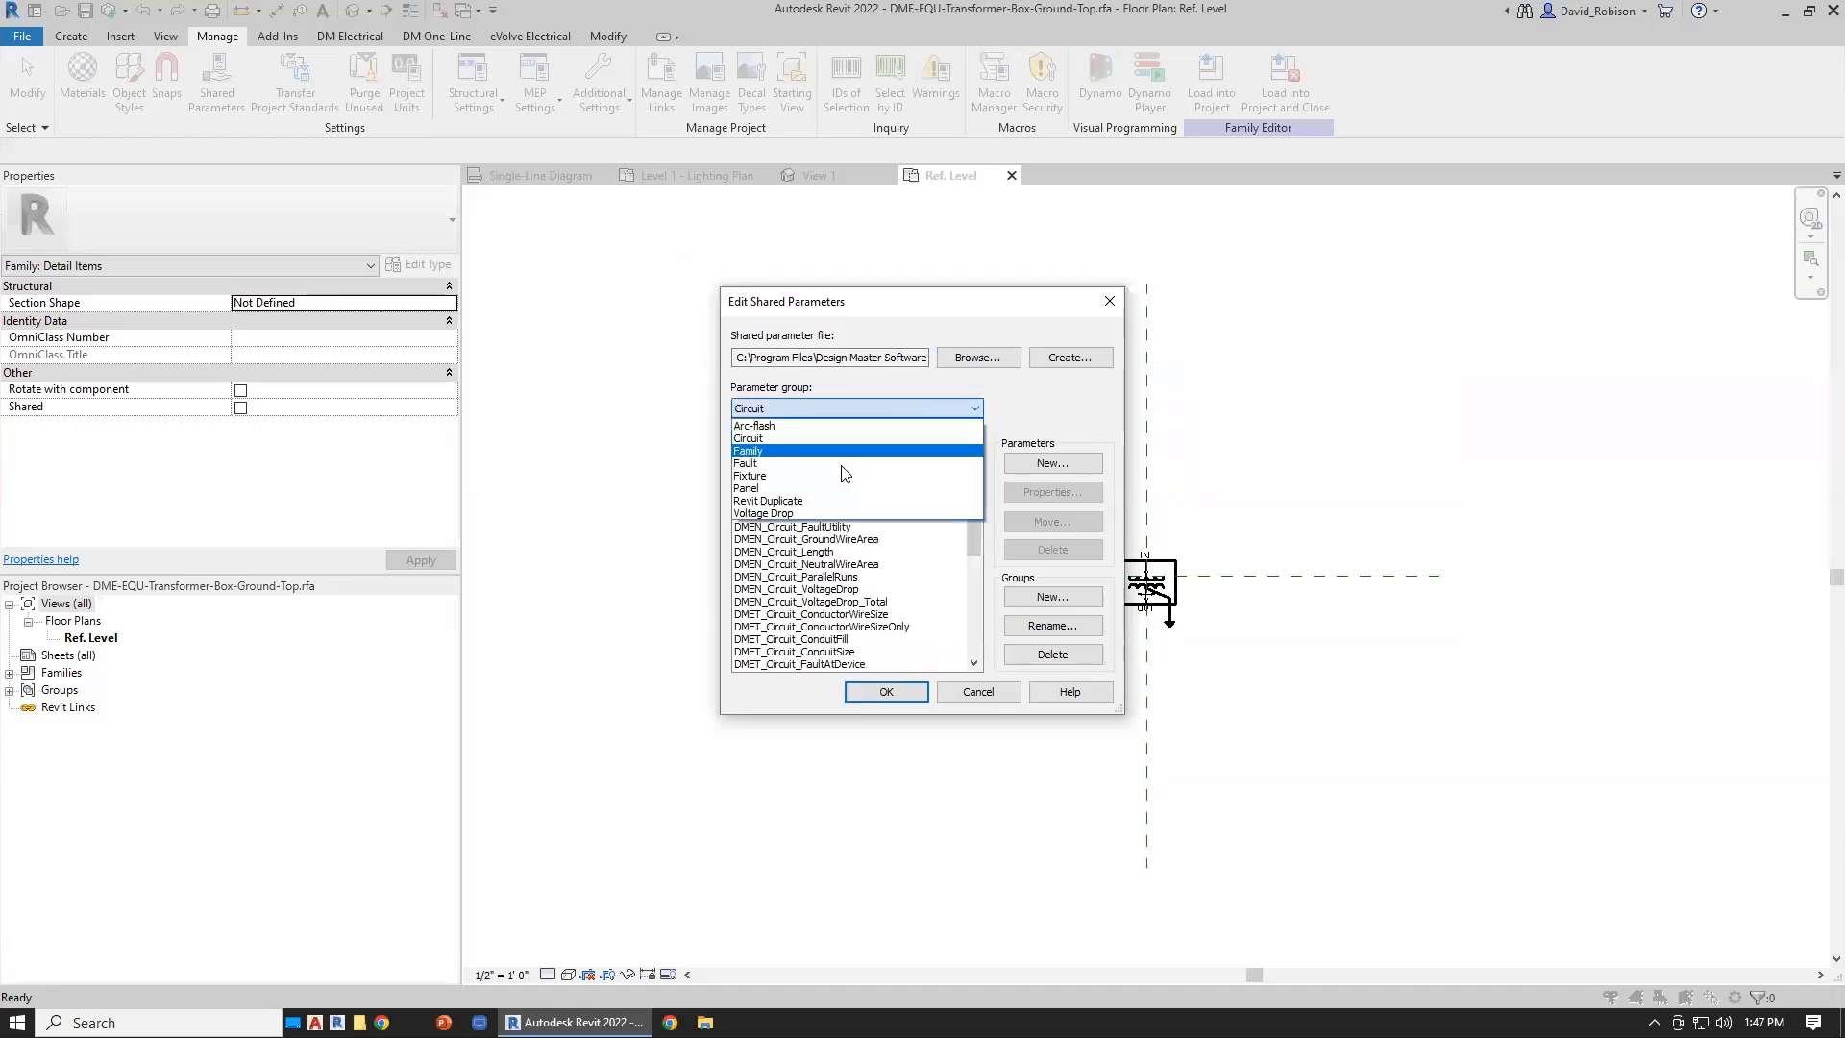
pyautogui.click(844, 473)
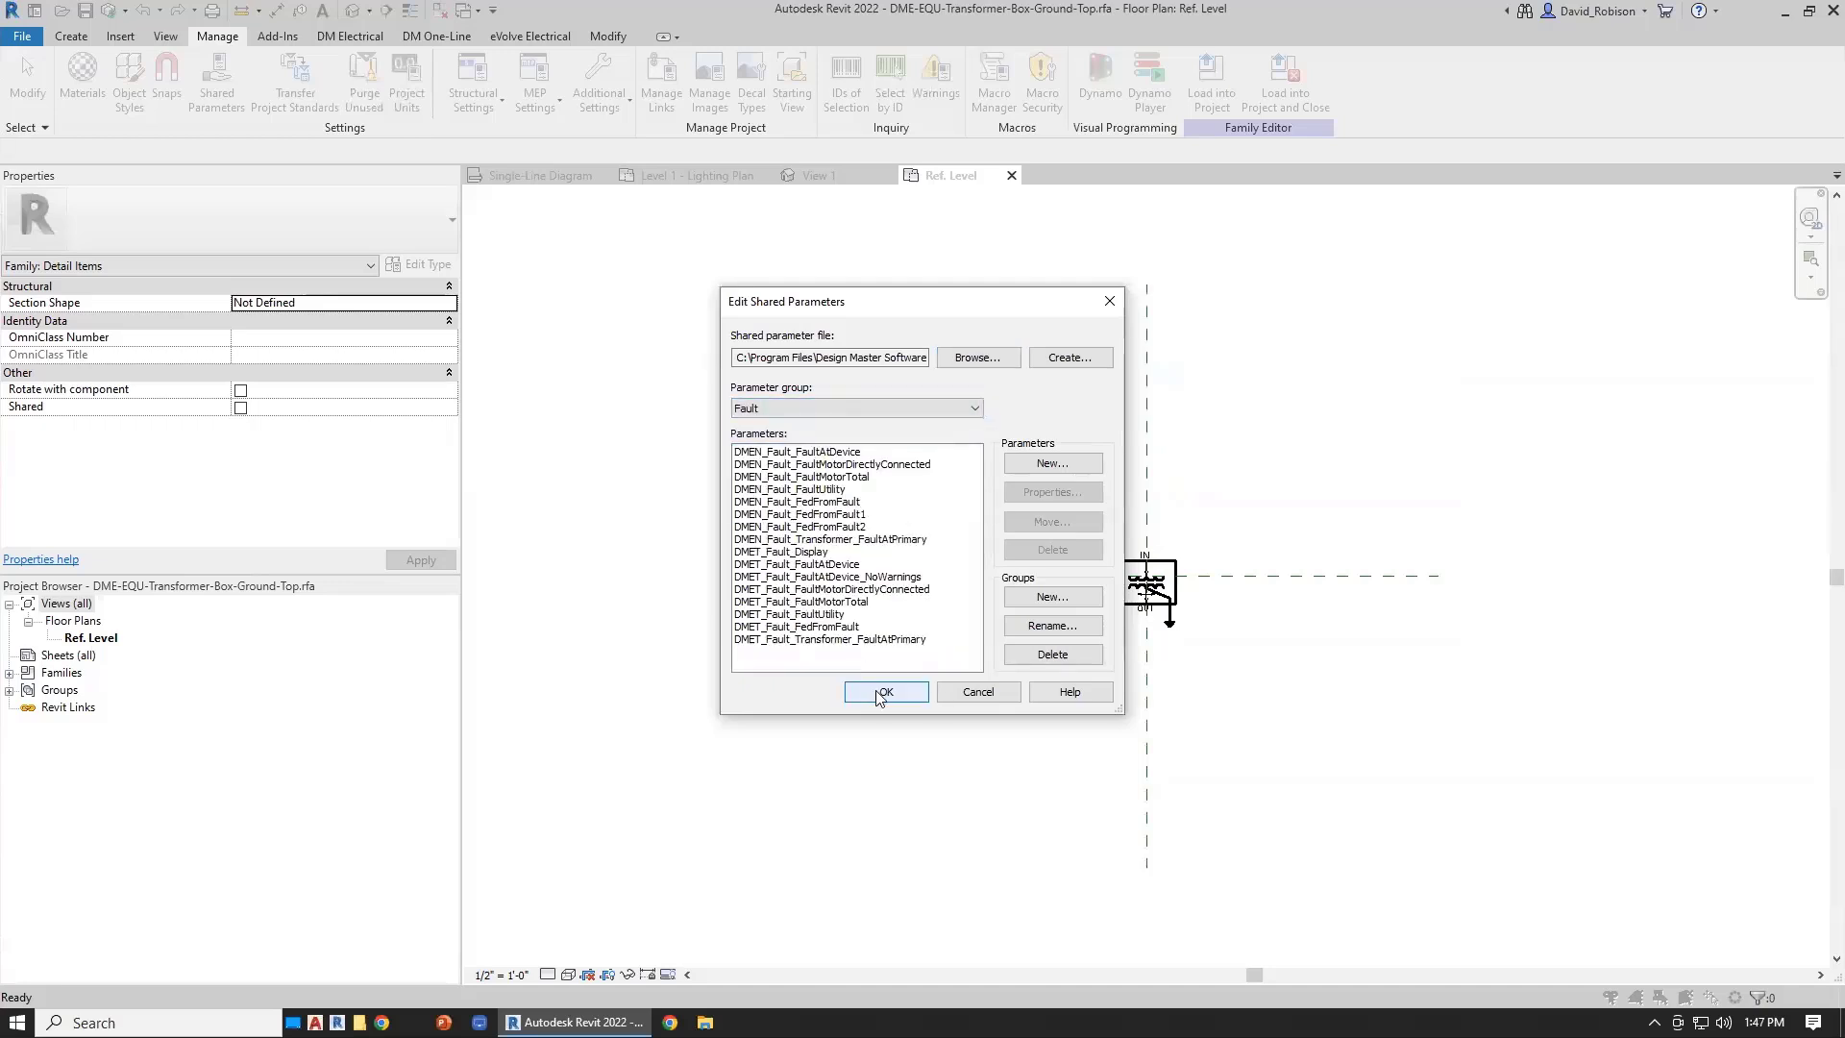
pyautogui.click(883, 693)
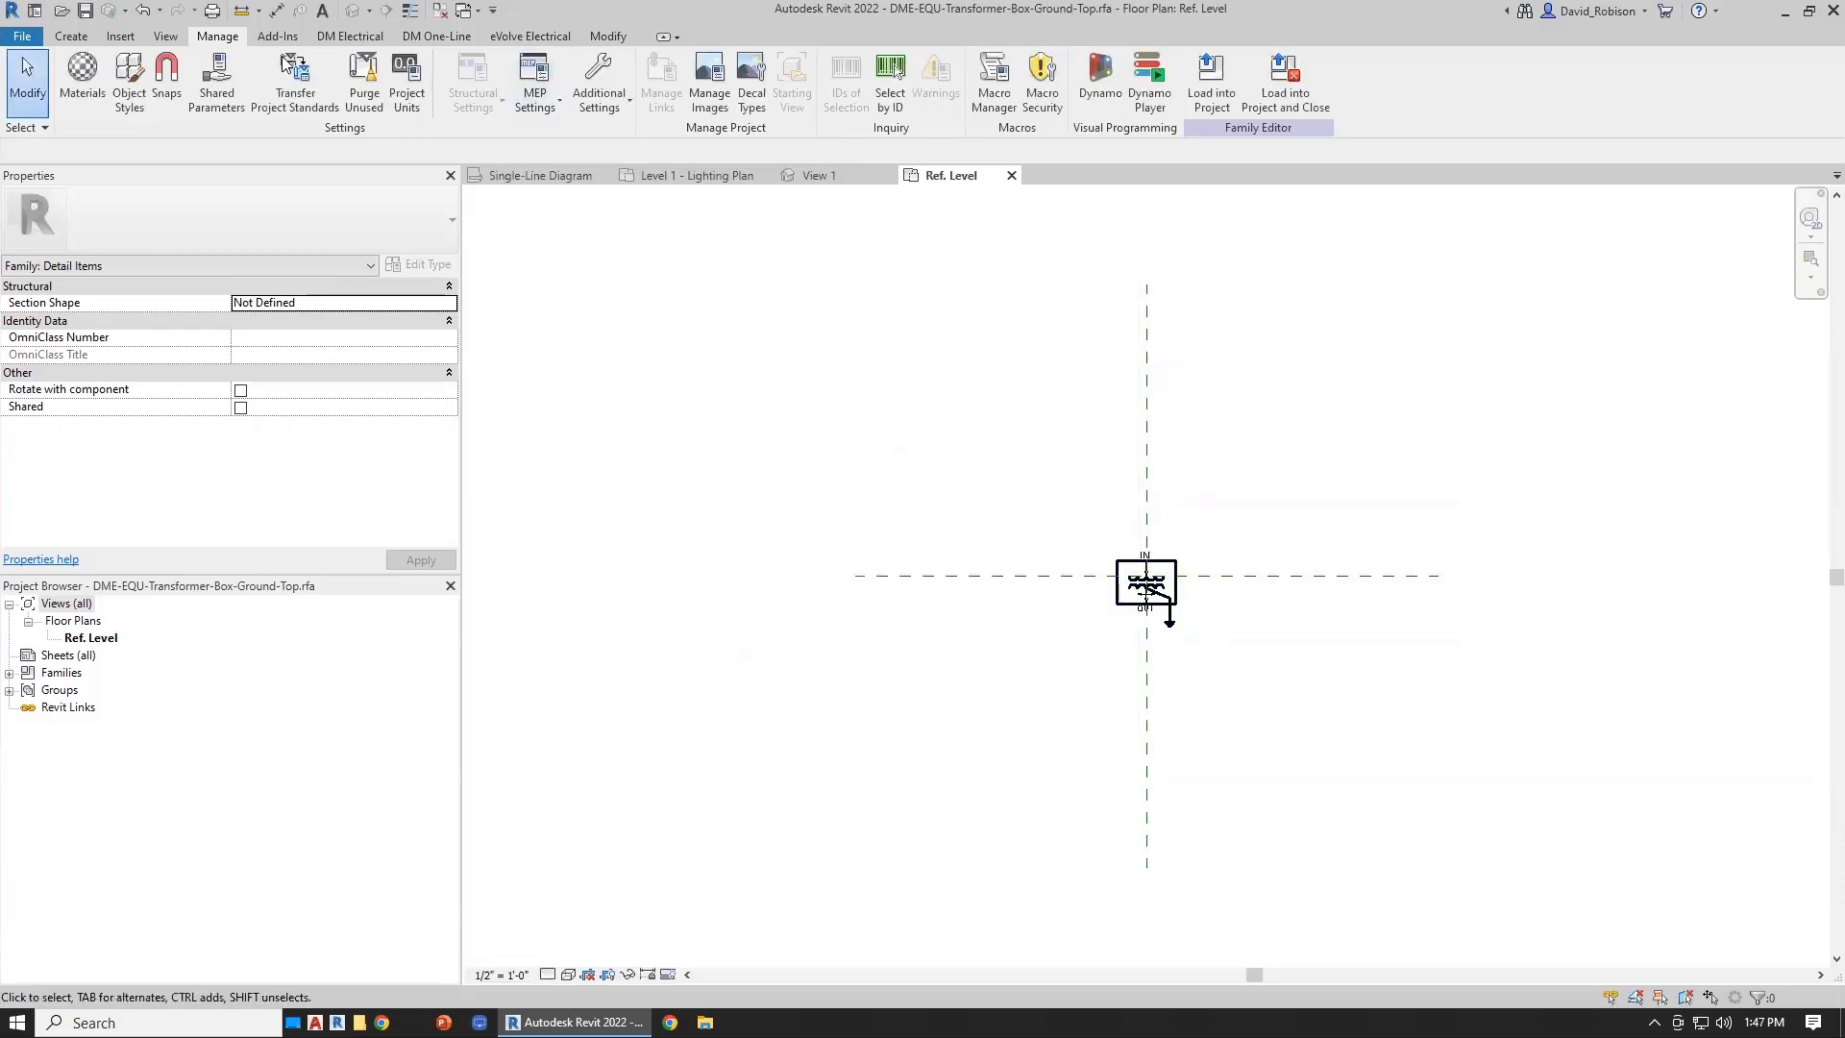
# - Examine the Arc-flash shared parameters offered for adding to the transformer symbol family
pyautogui.click(71, 36)
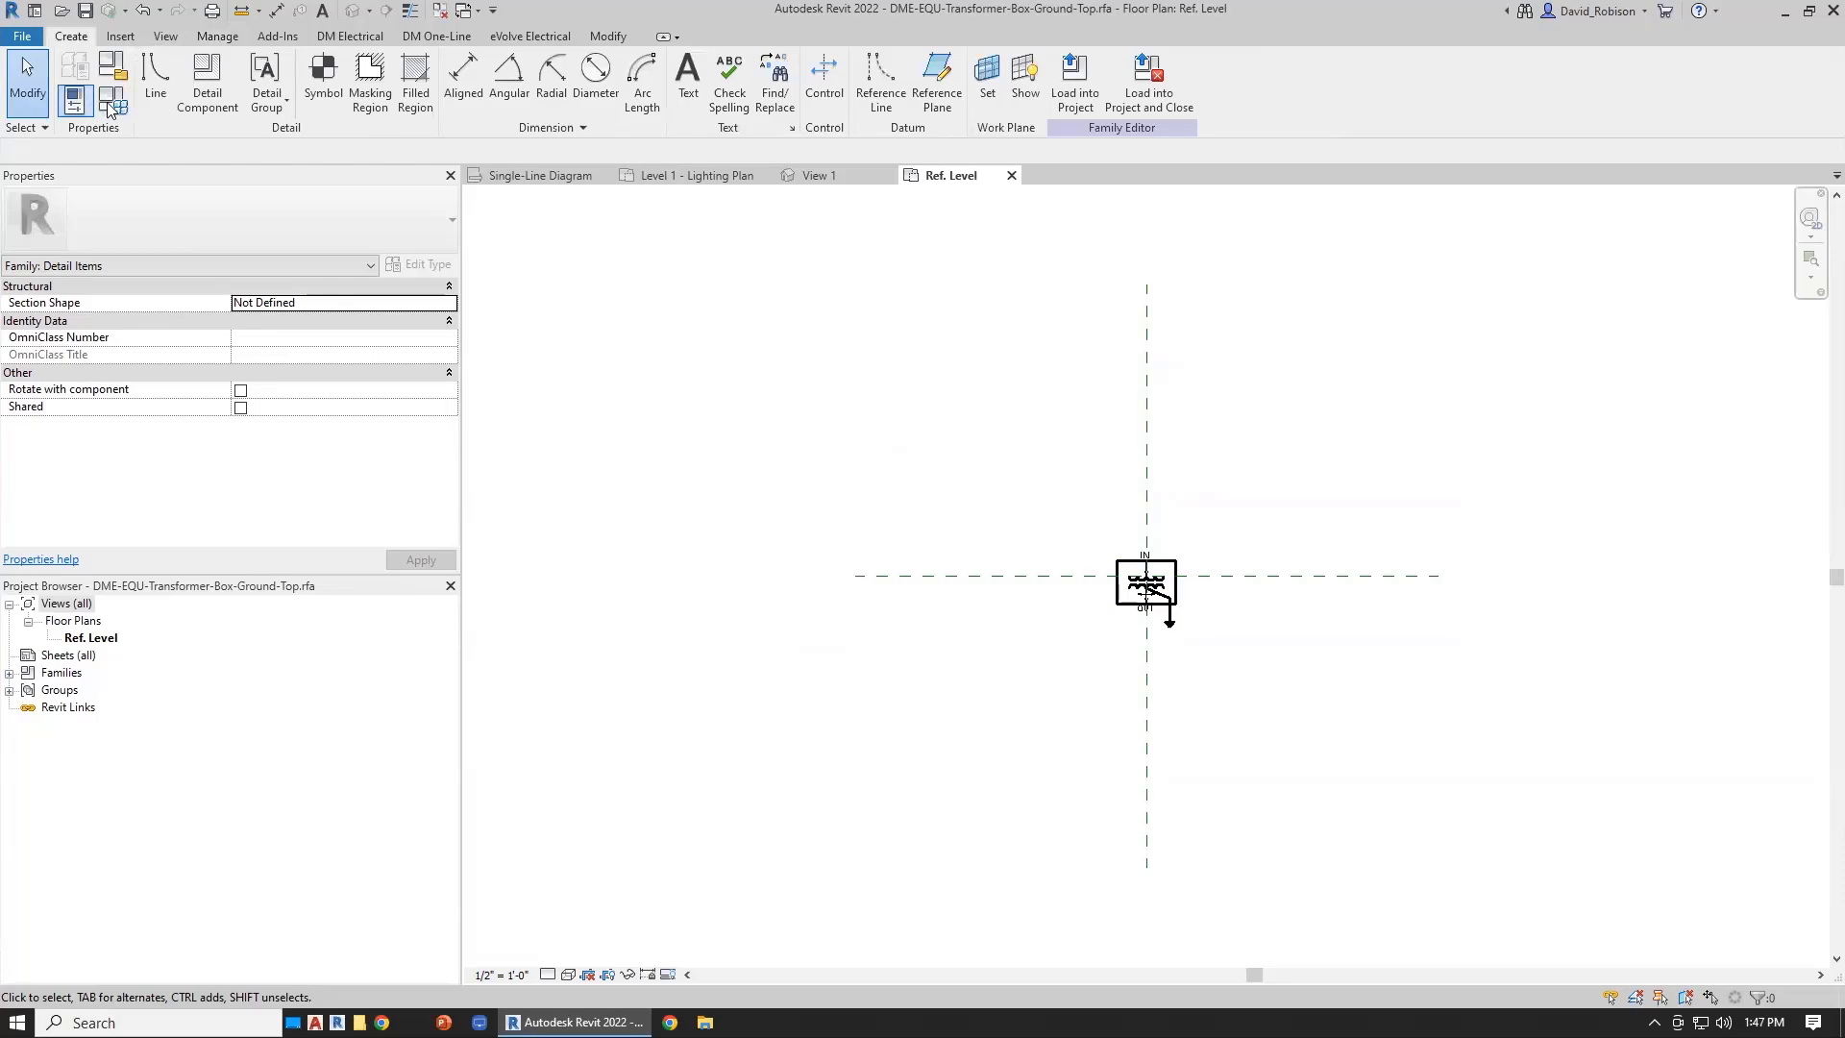
pyautogui.click(111, 100)
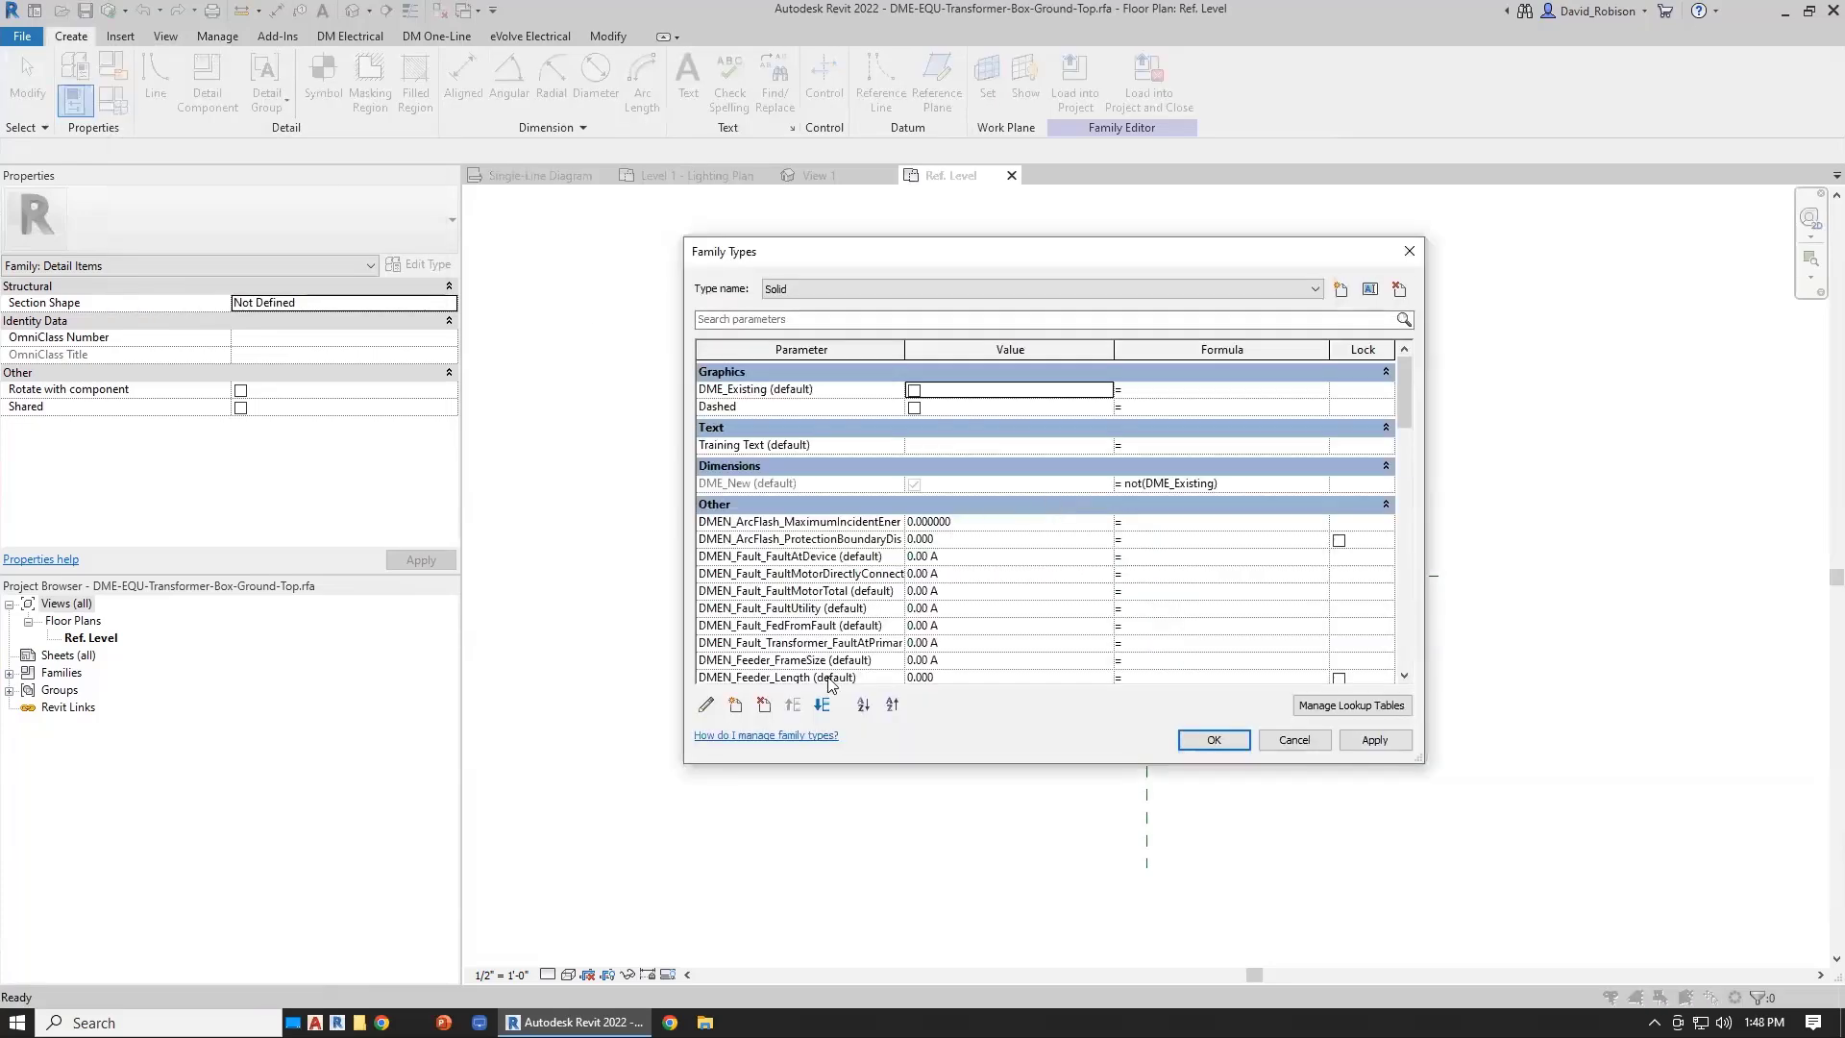
pyautogui.click(736, 706)
pyautogui.click(939, 354)
pyautogui.click(1105, 416)
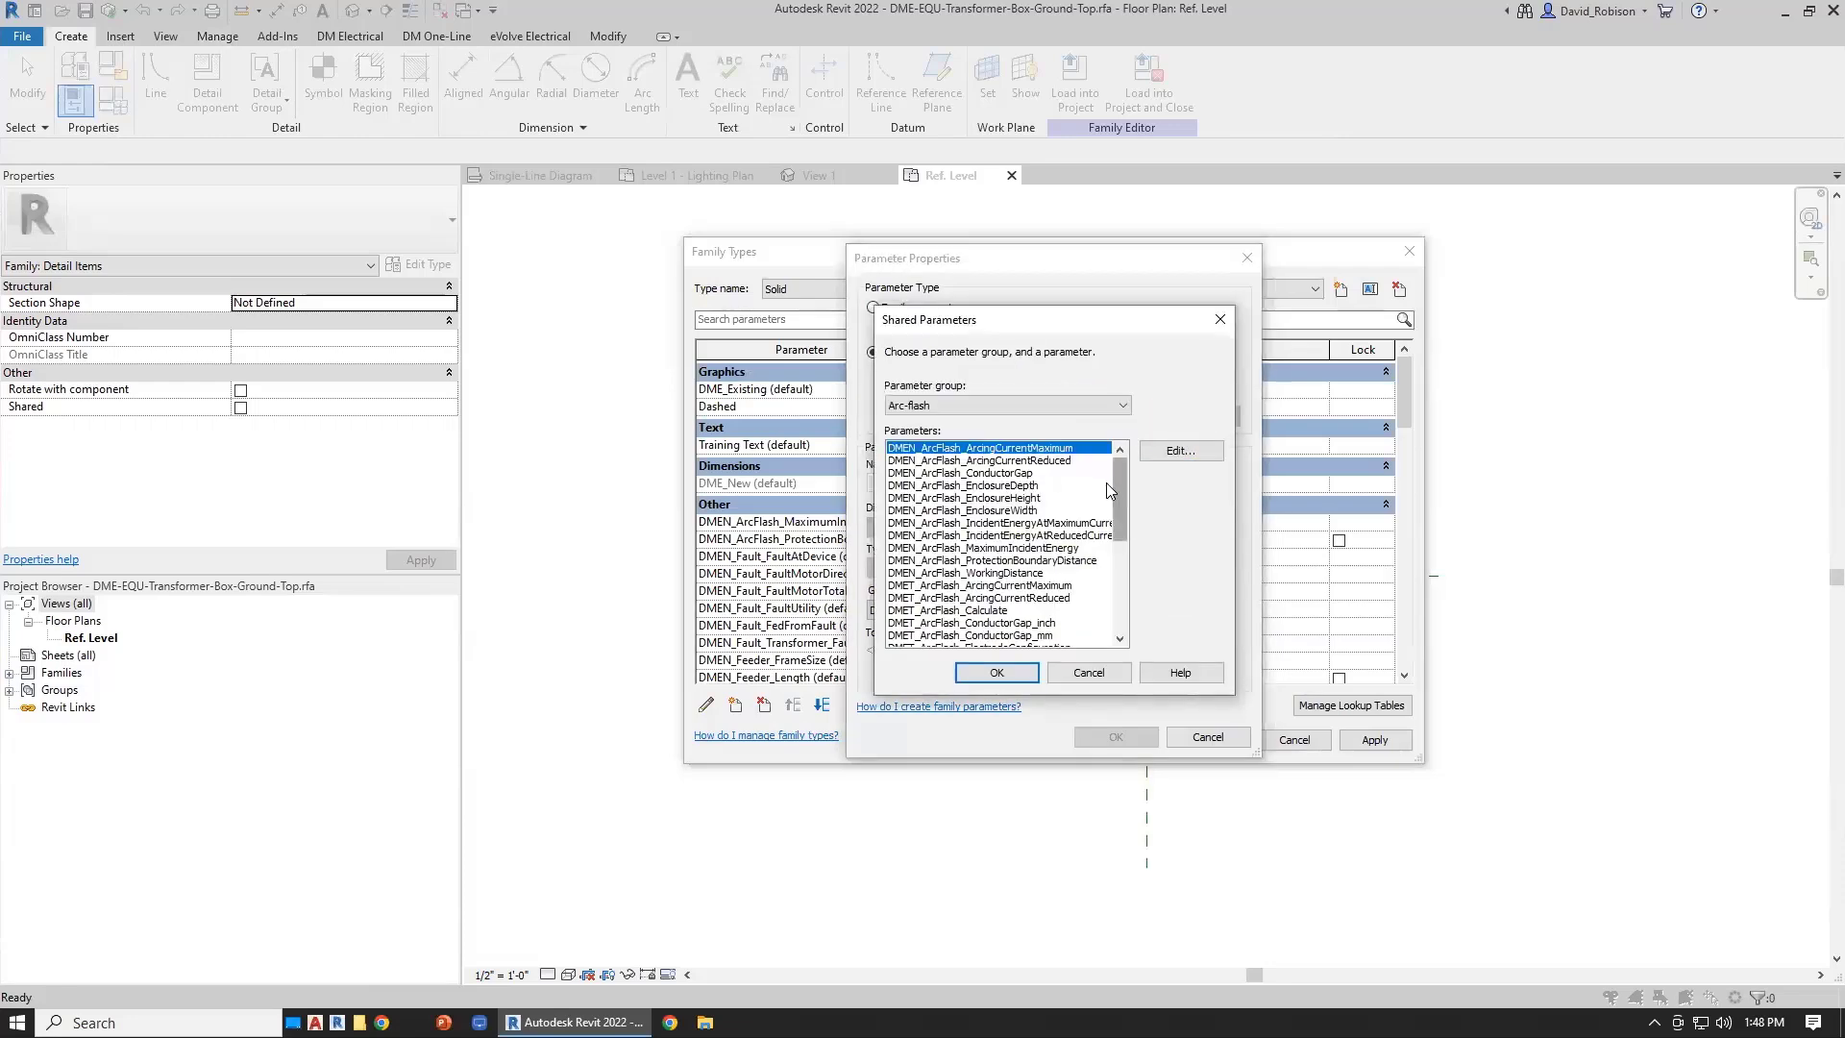
pyautogui.moveTo(1116, 475); pyautogui.dragTo(1122, 603)
pyautogui.press('Escape')
pyautogui.press('Escape')
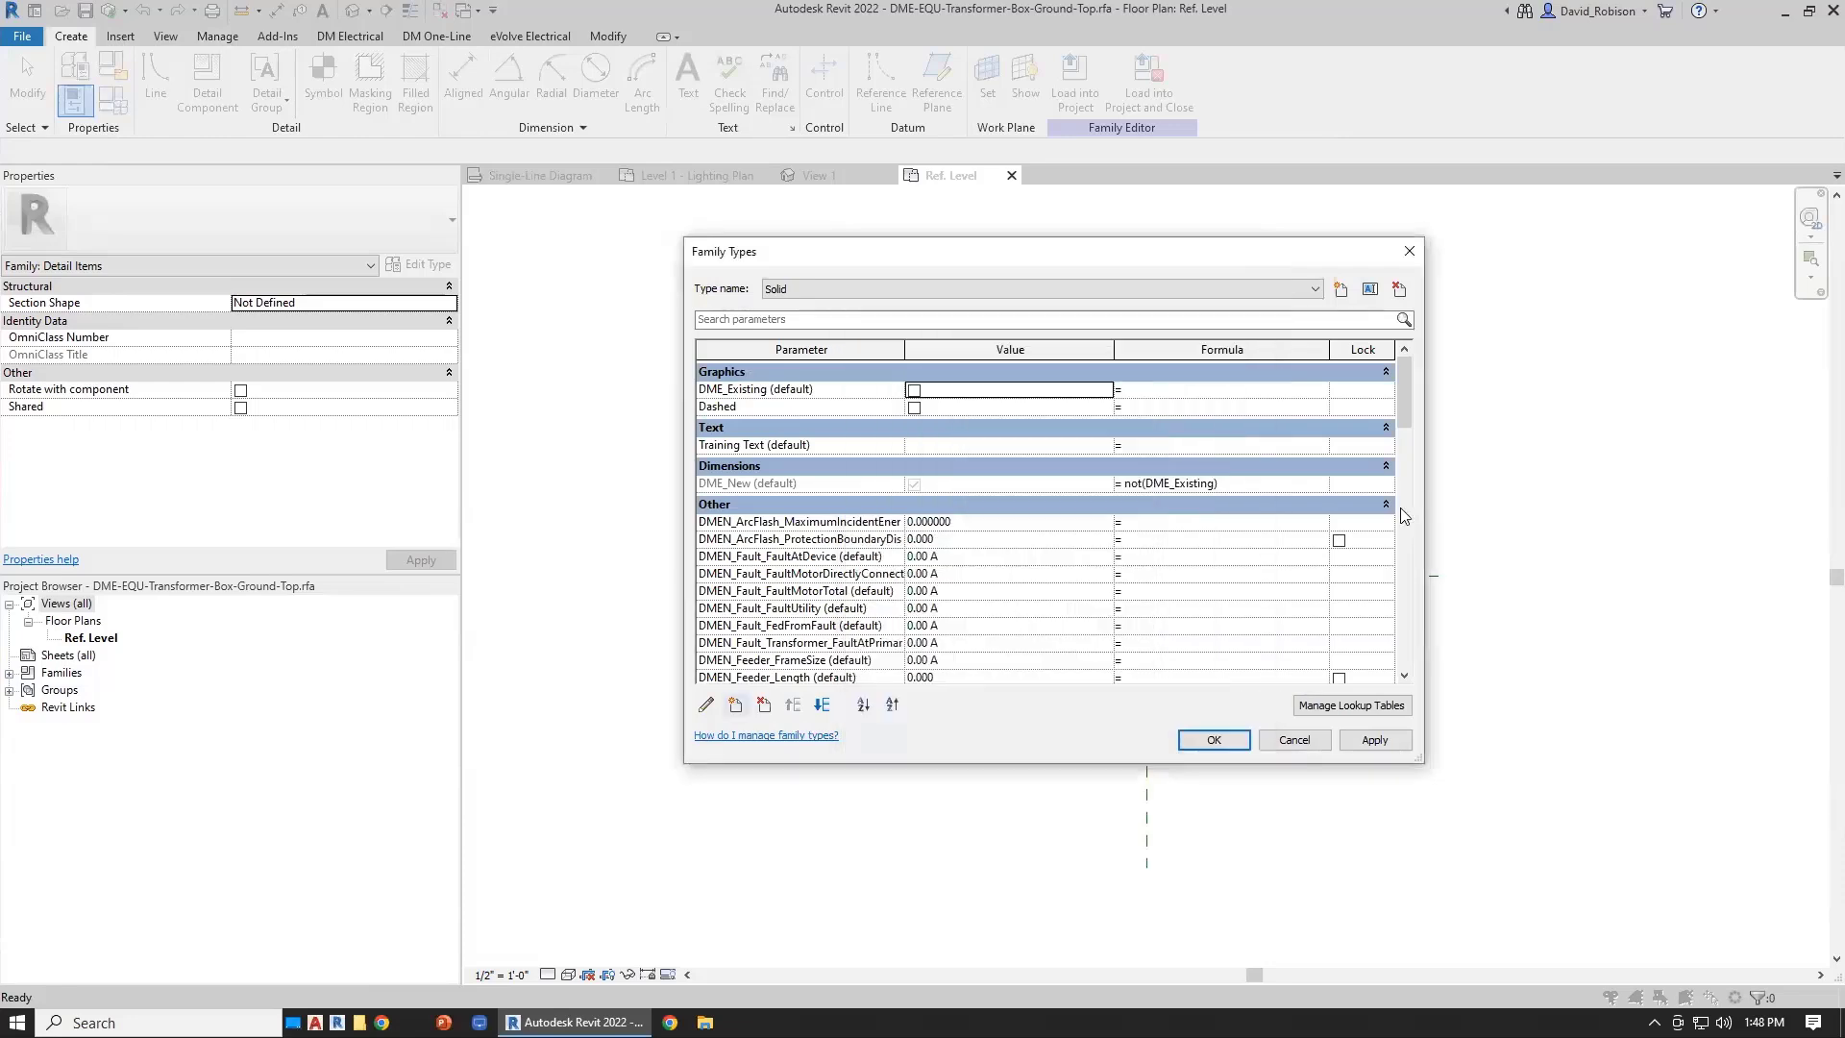
# - Try to add the shared parameter DMET_Panel_UpstreamDescription from the Panel group to the symbol family as an instance parameter
pyautogui.scroll(-15, 954, 561)
pyautogui.click(736, 705)
pyautogui.click(913, 352)
pyautogui.click(1102, 416)
pyautogui.click(1009, 405)
pyautogui.click(951, 471)
pyautogui.moveTo(1121, 468); pyautogui.dragTo(1122, 634)
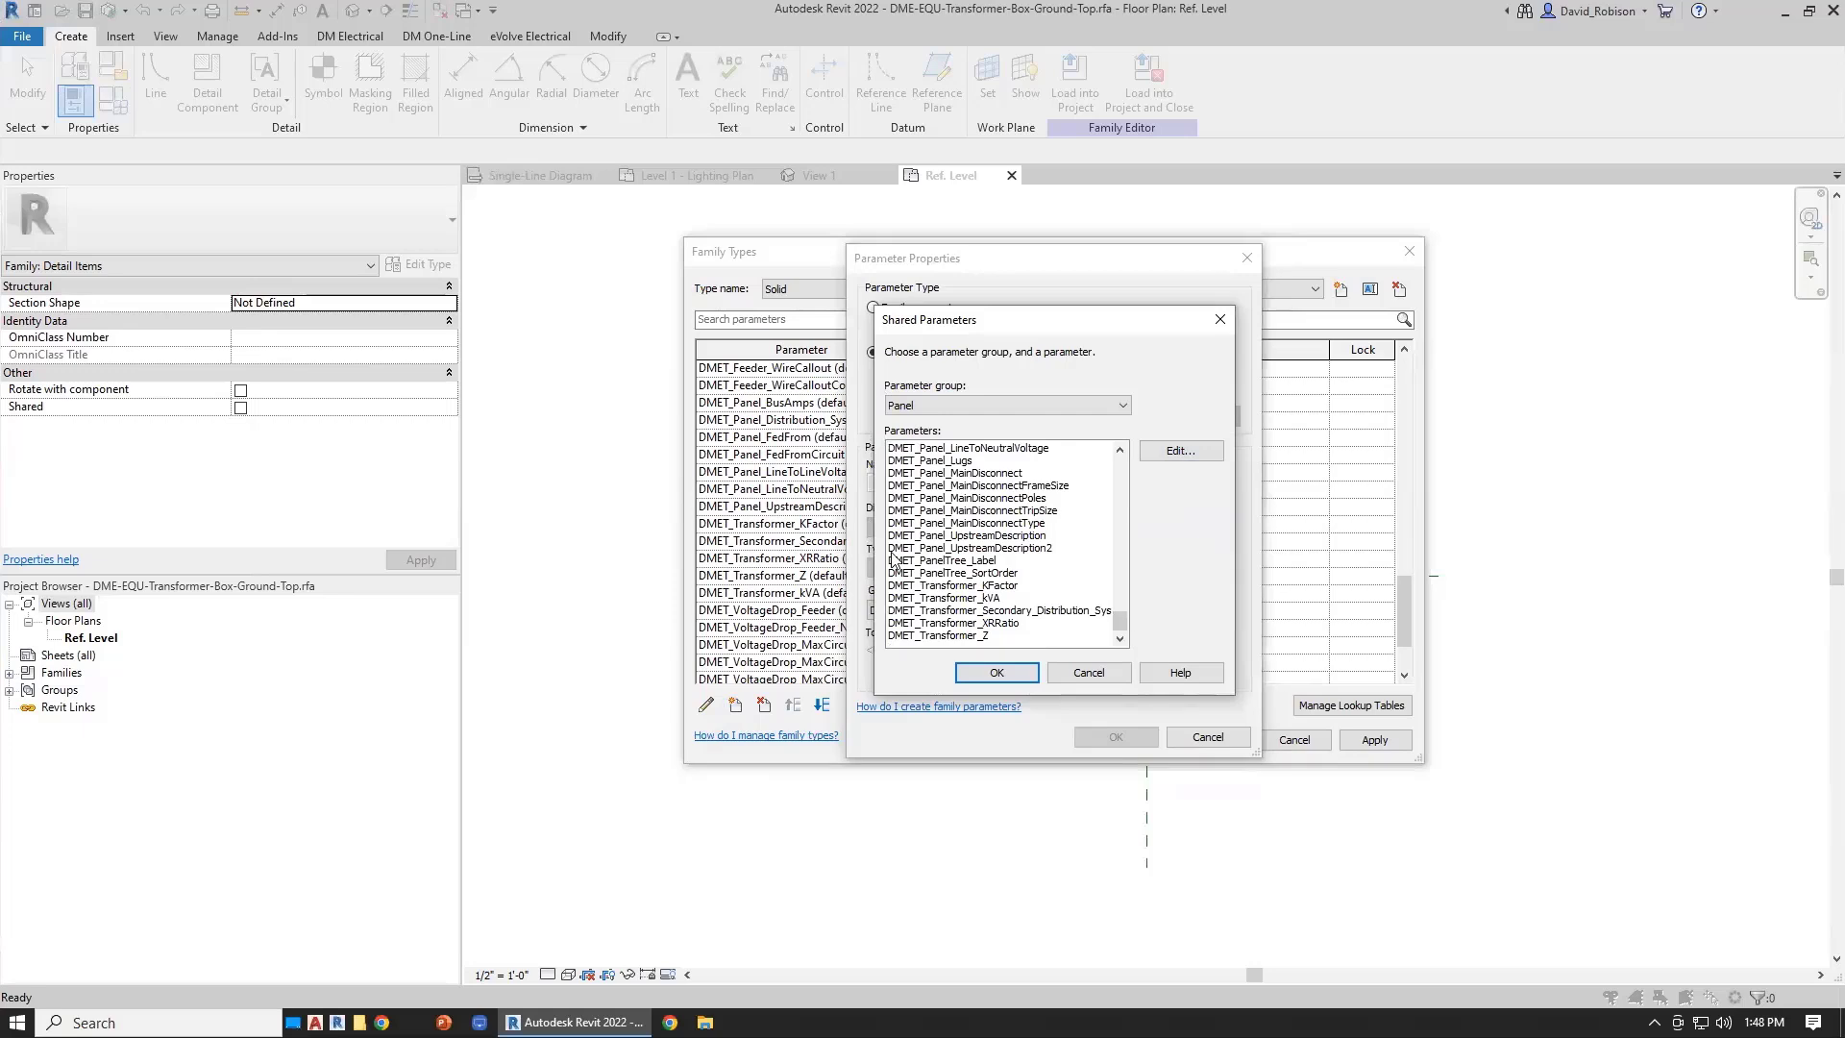
pyautogui.click(956, 536)
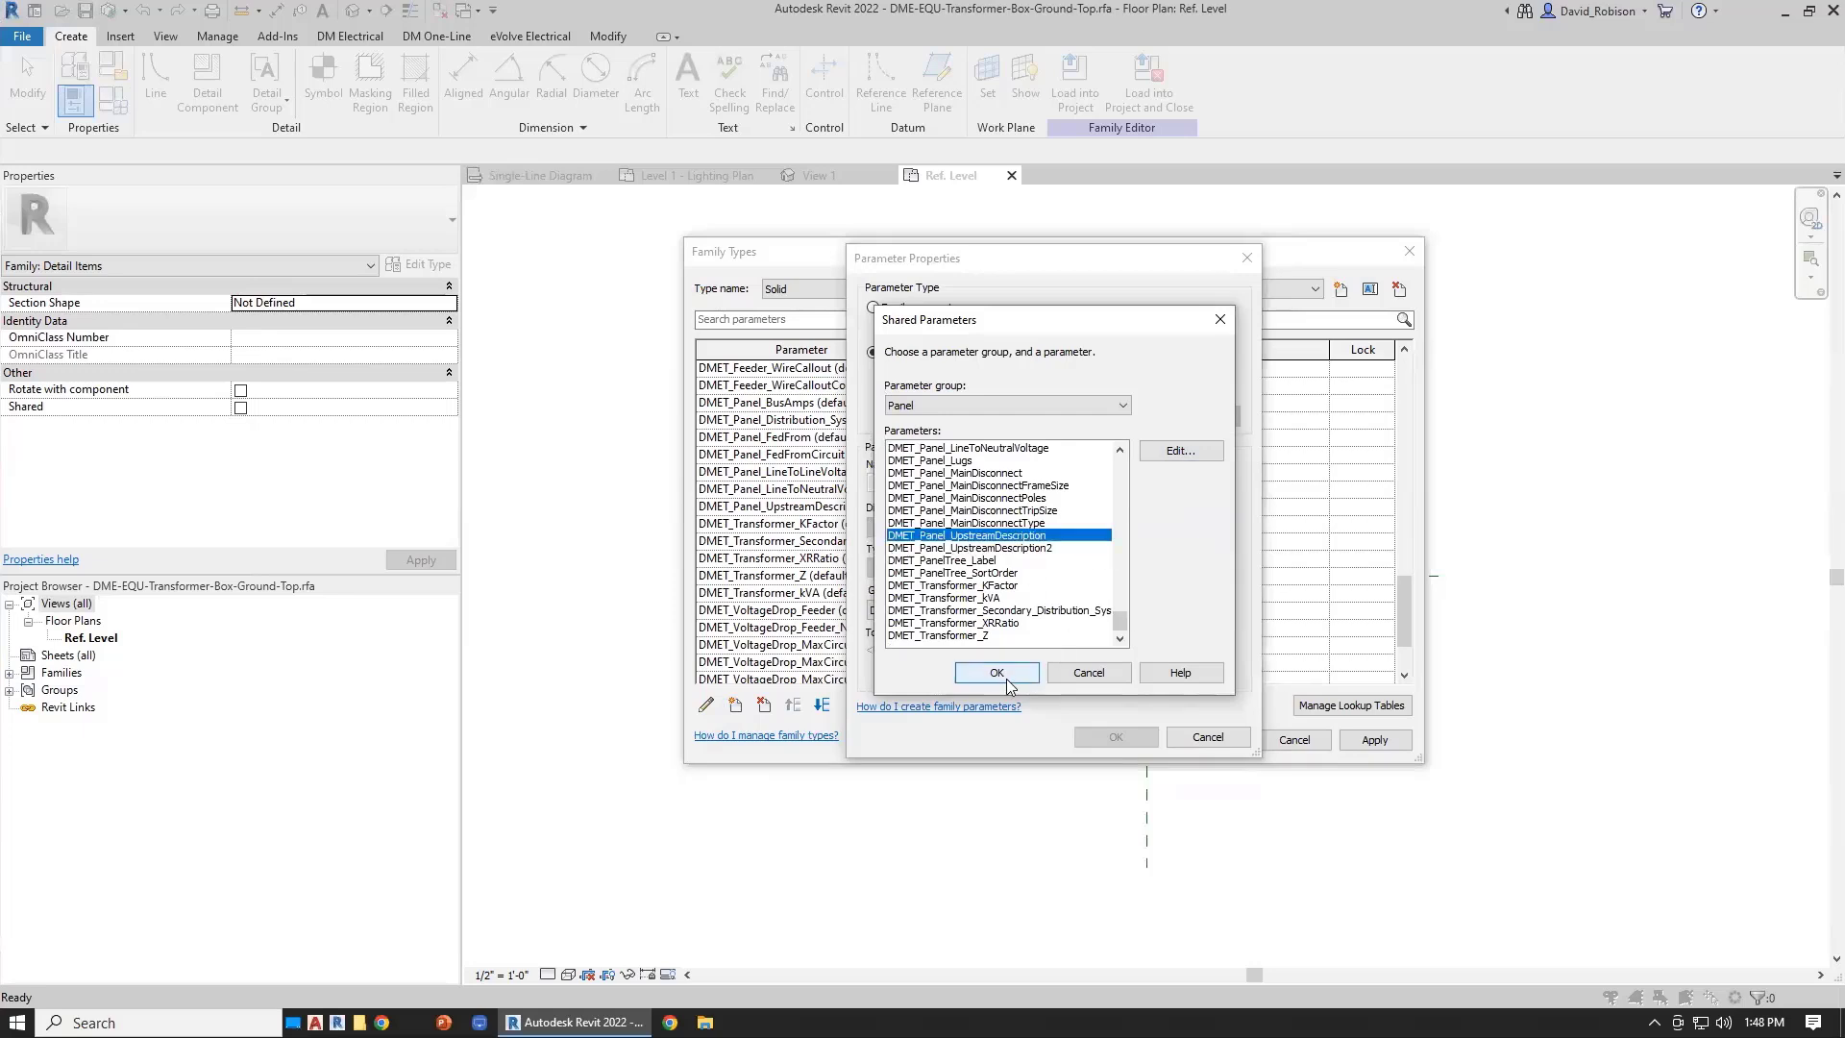
pyautogui.click(996, 674)
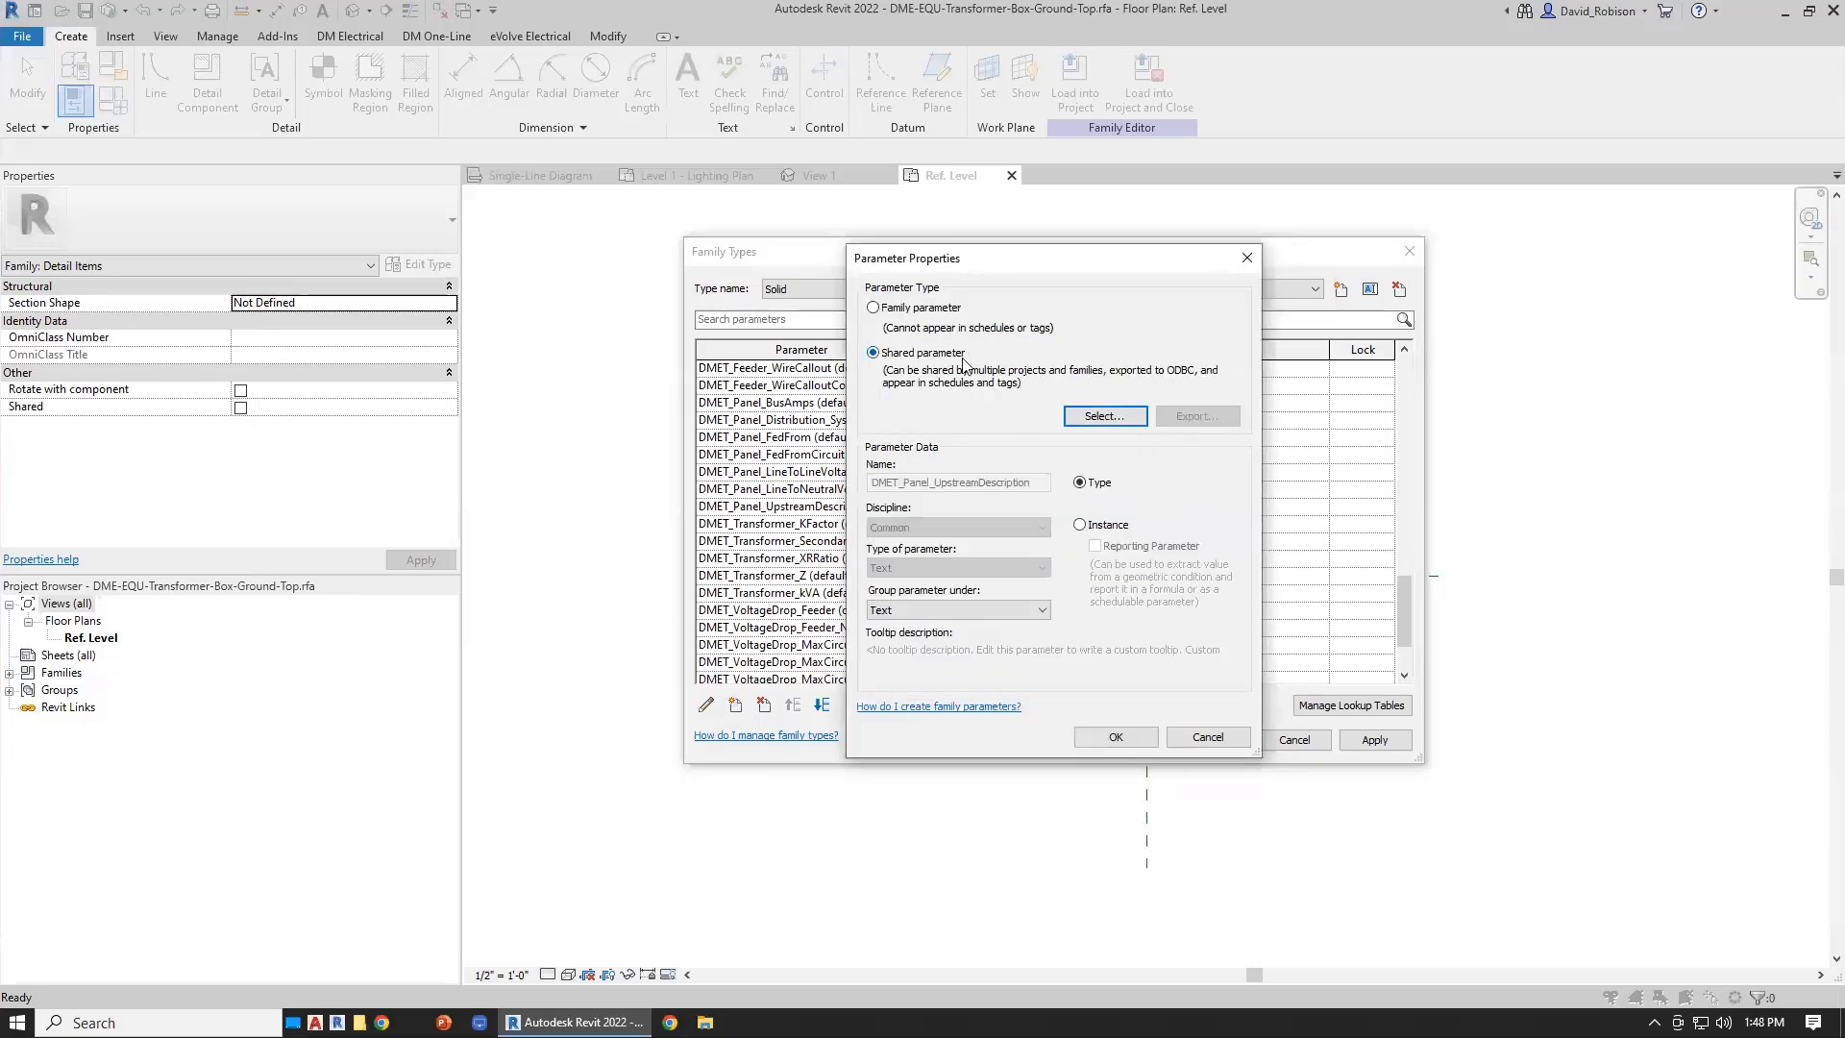
pyautogui.click(1118, 526)
pyautogui.click(1121, 740)
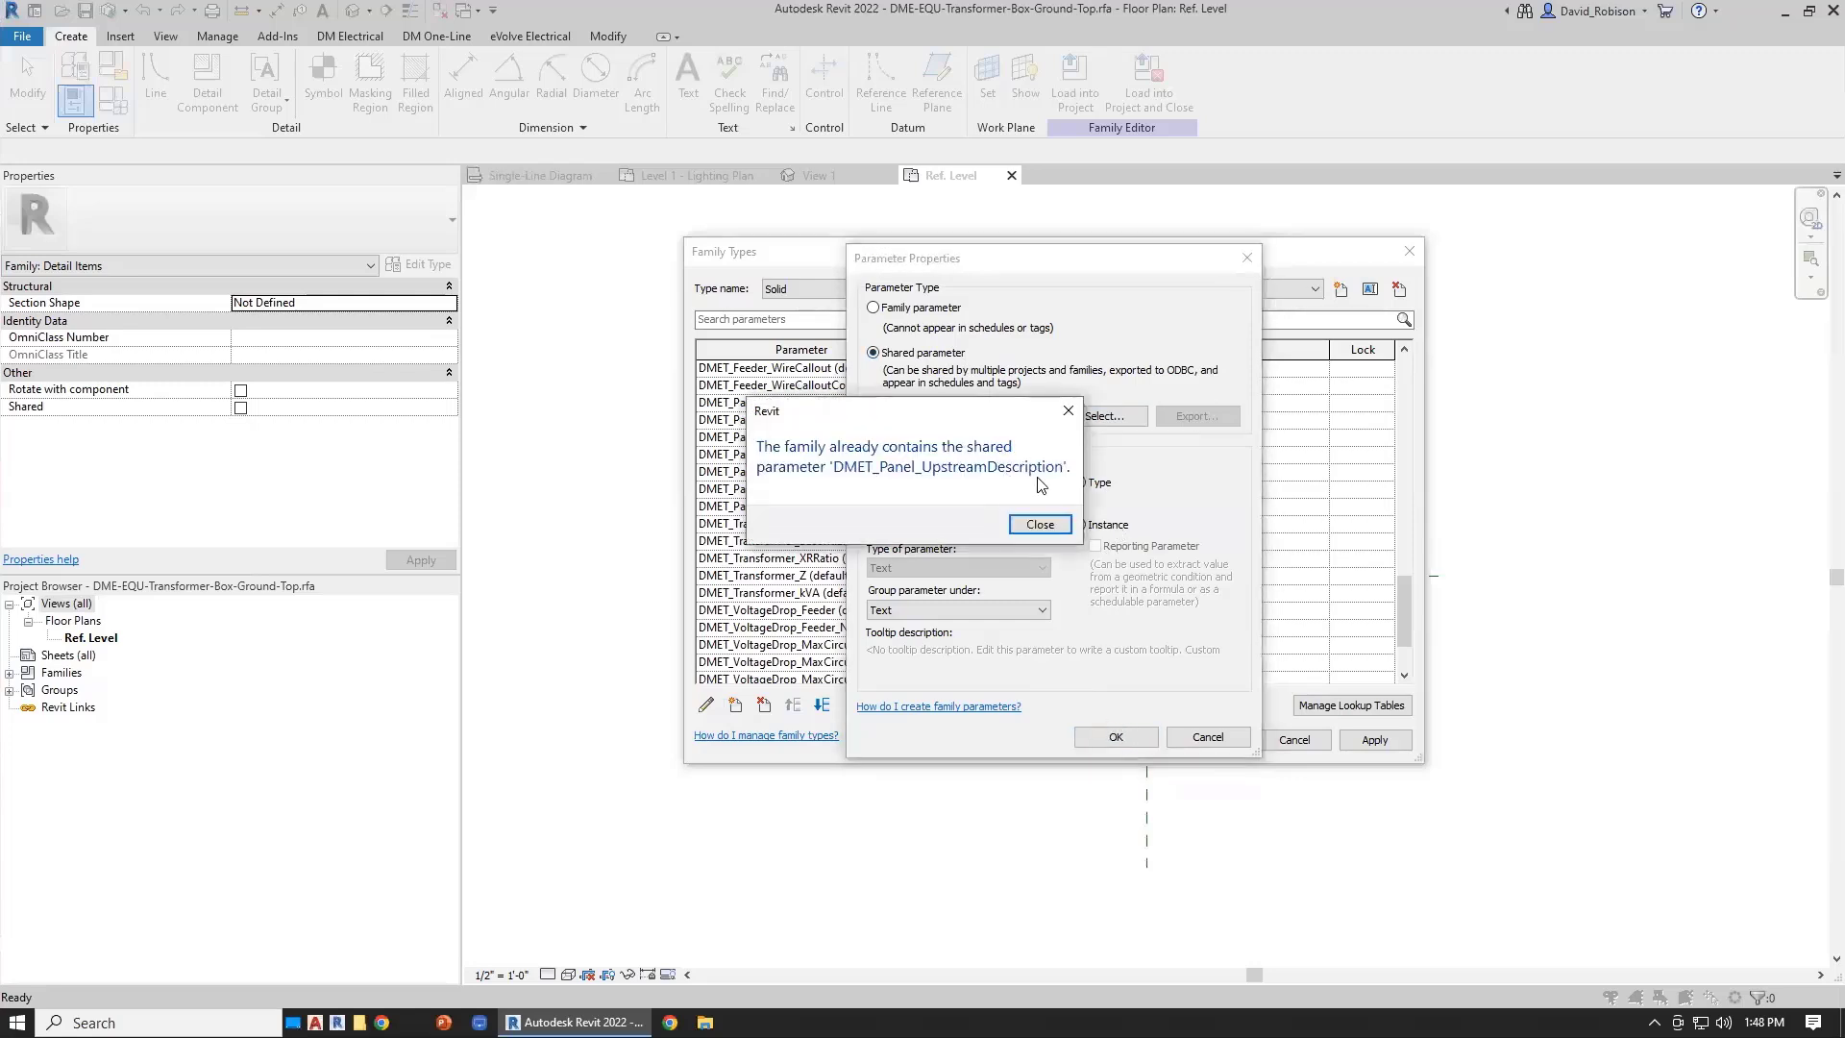
pyautogui.click(1037, 523)
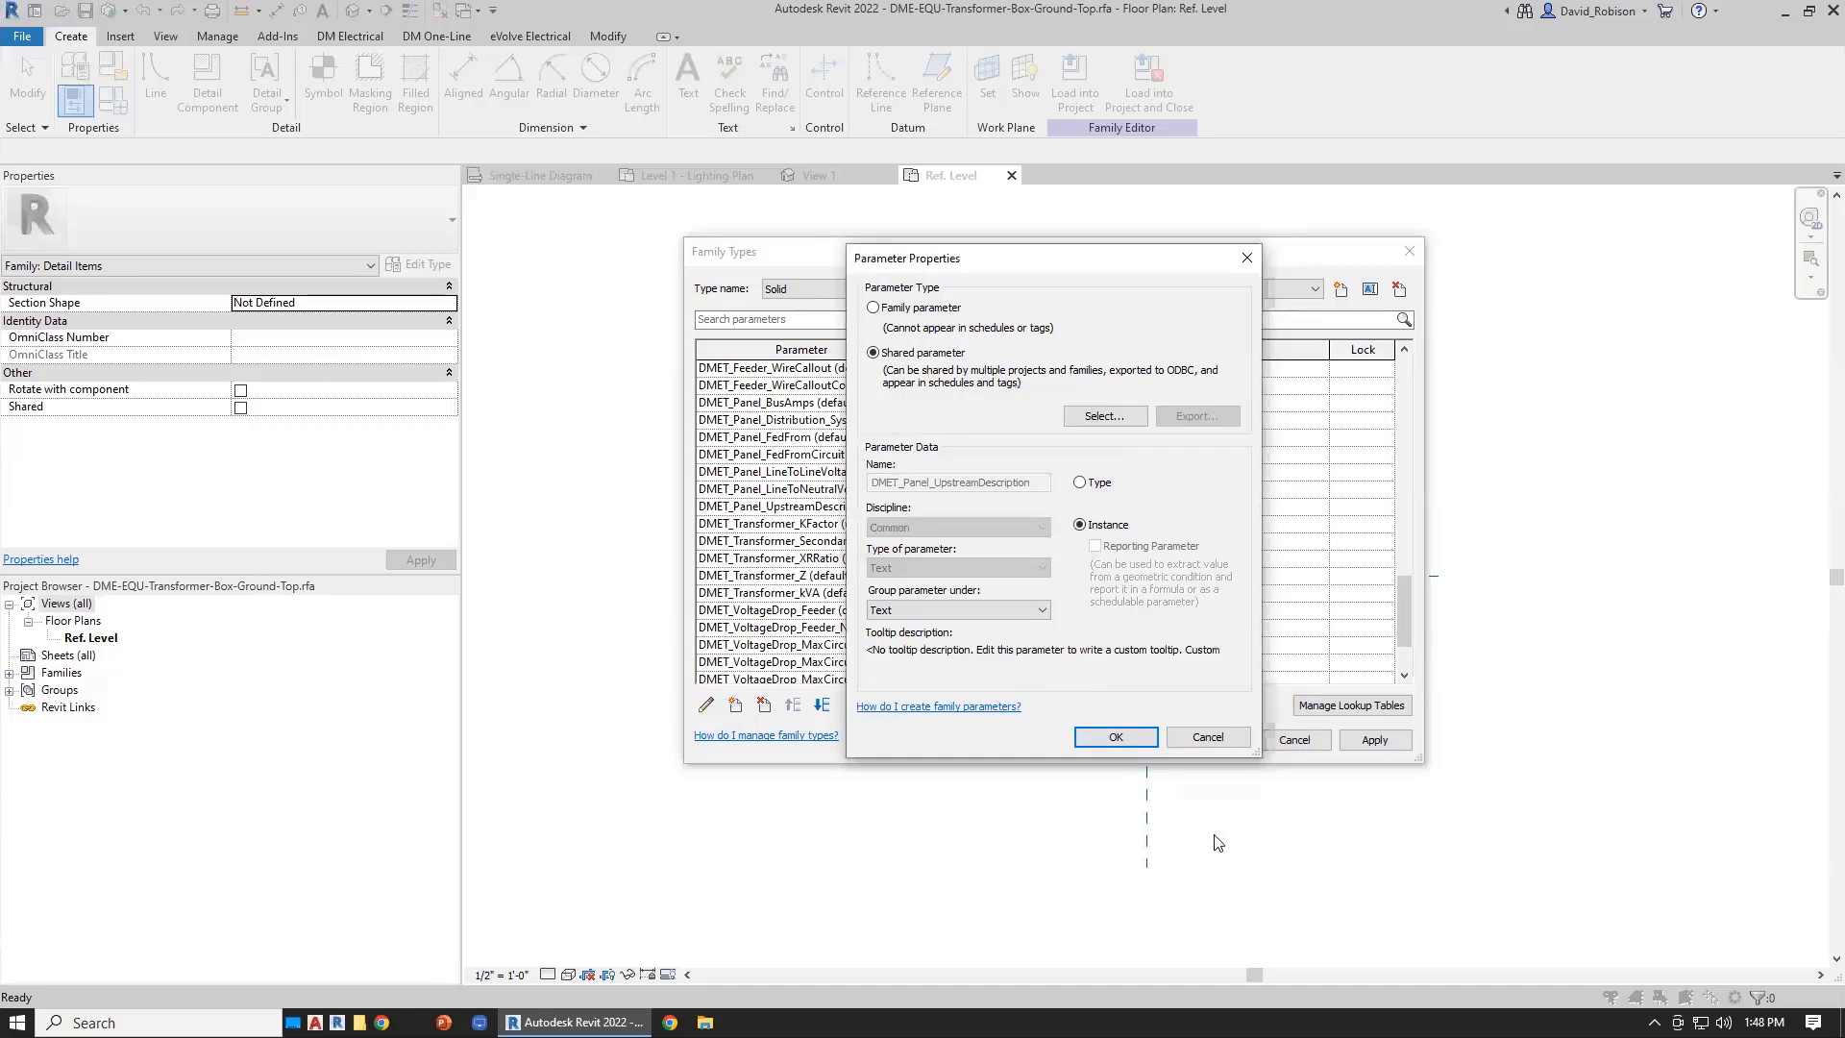
pyautogui.click(1201, 742)
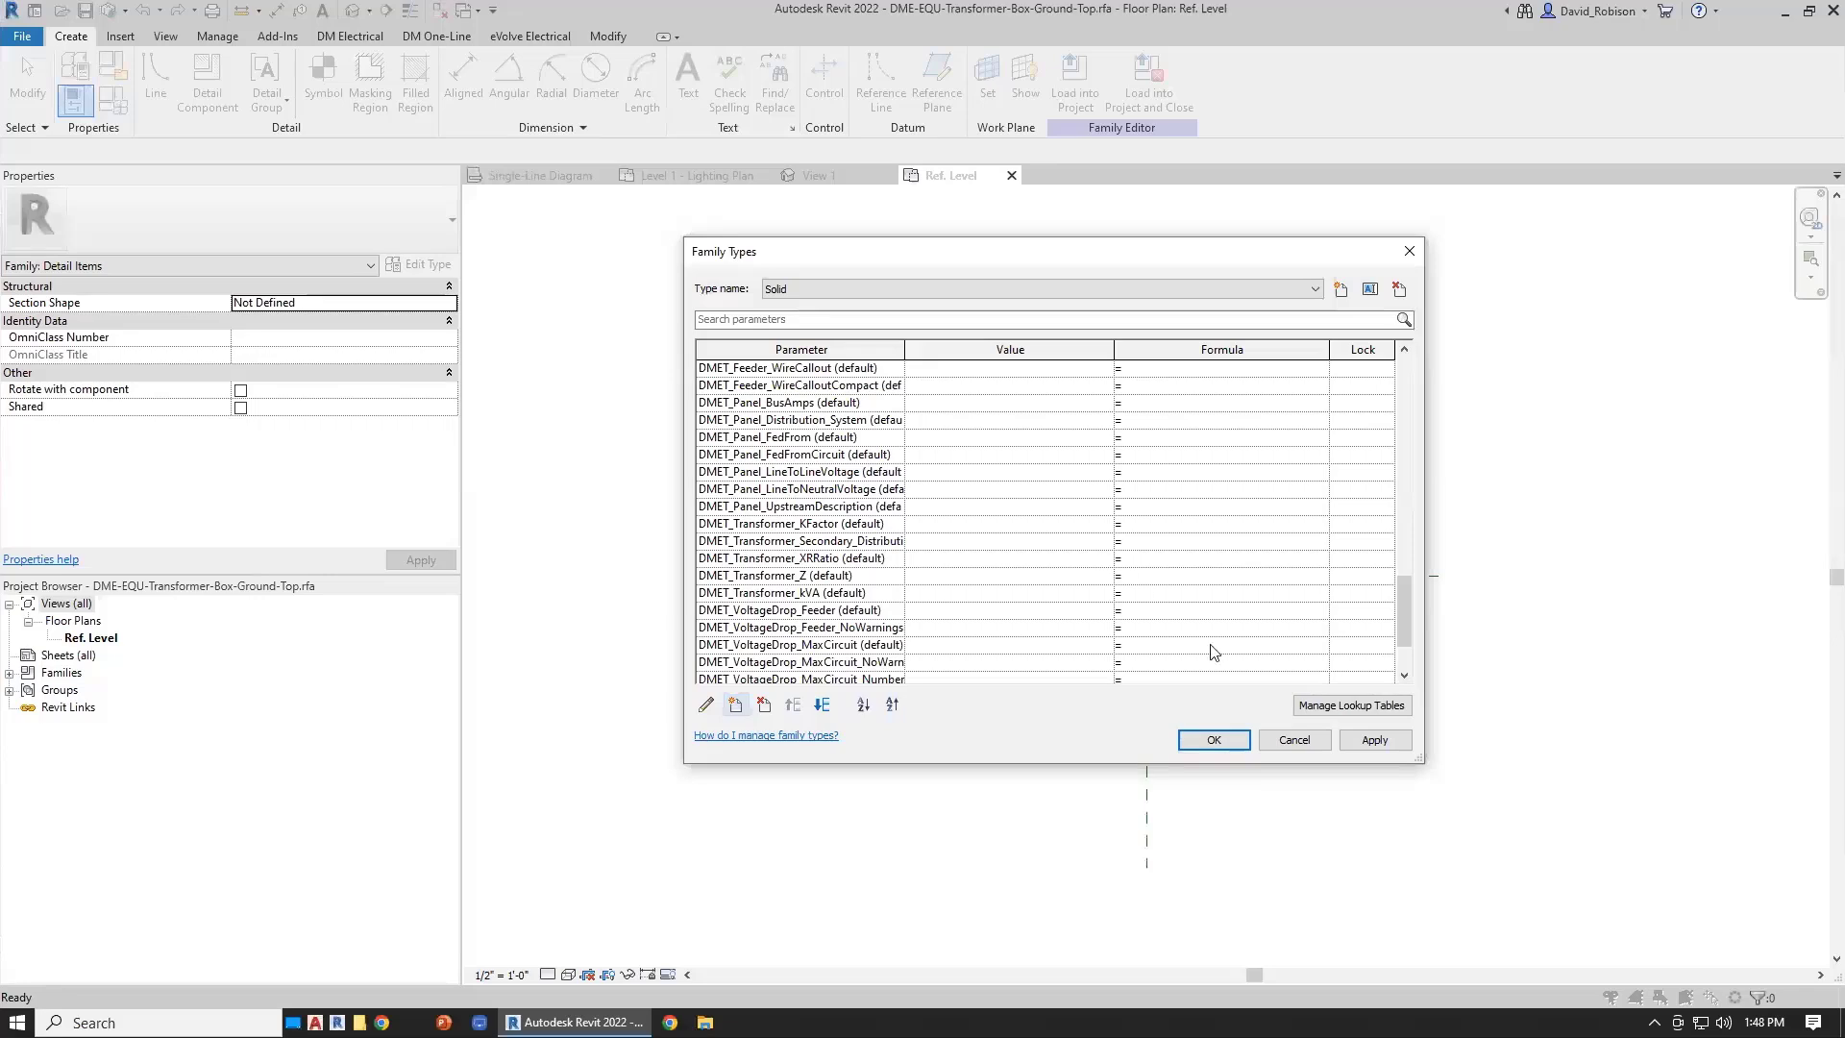
pyautogui.click(1292, 739)
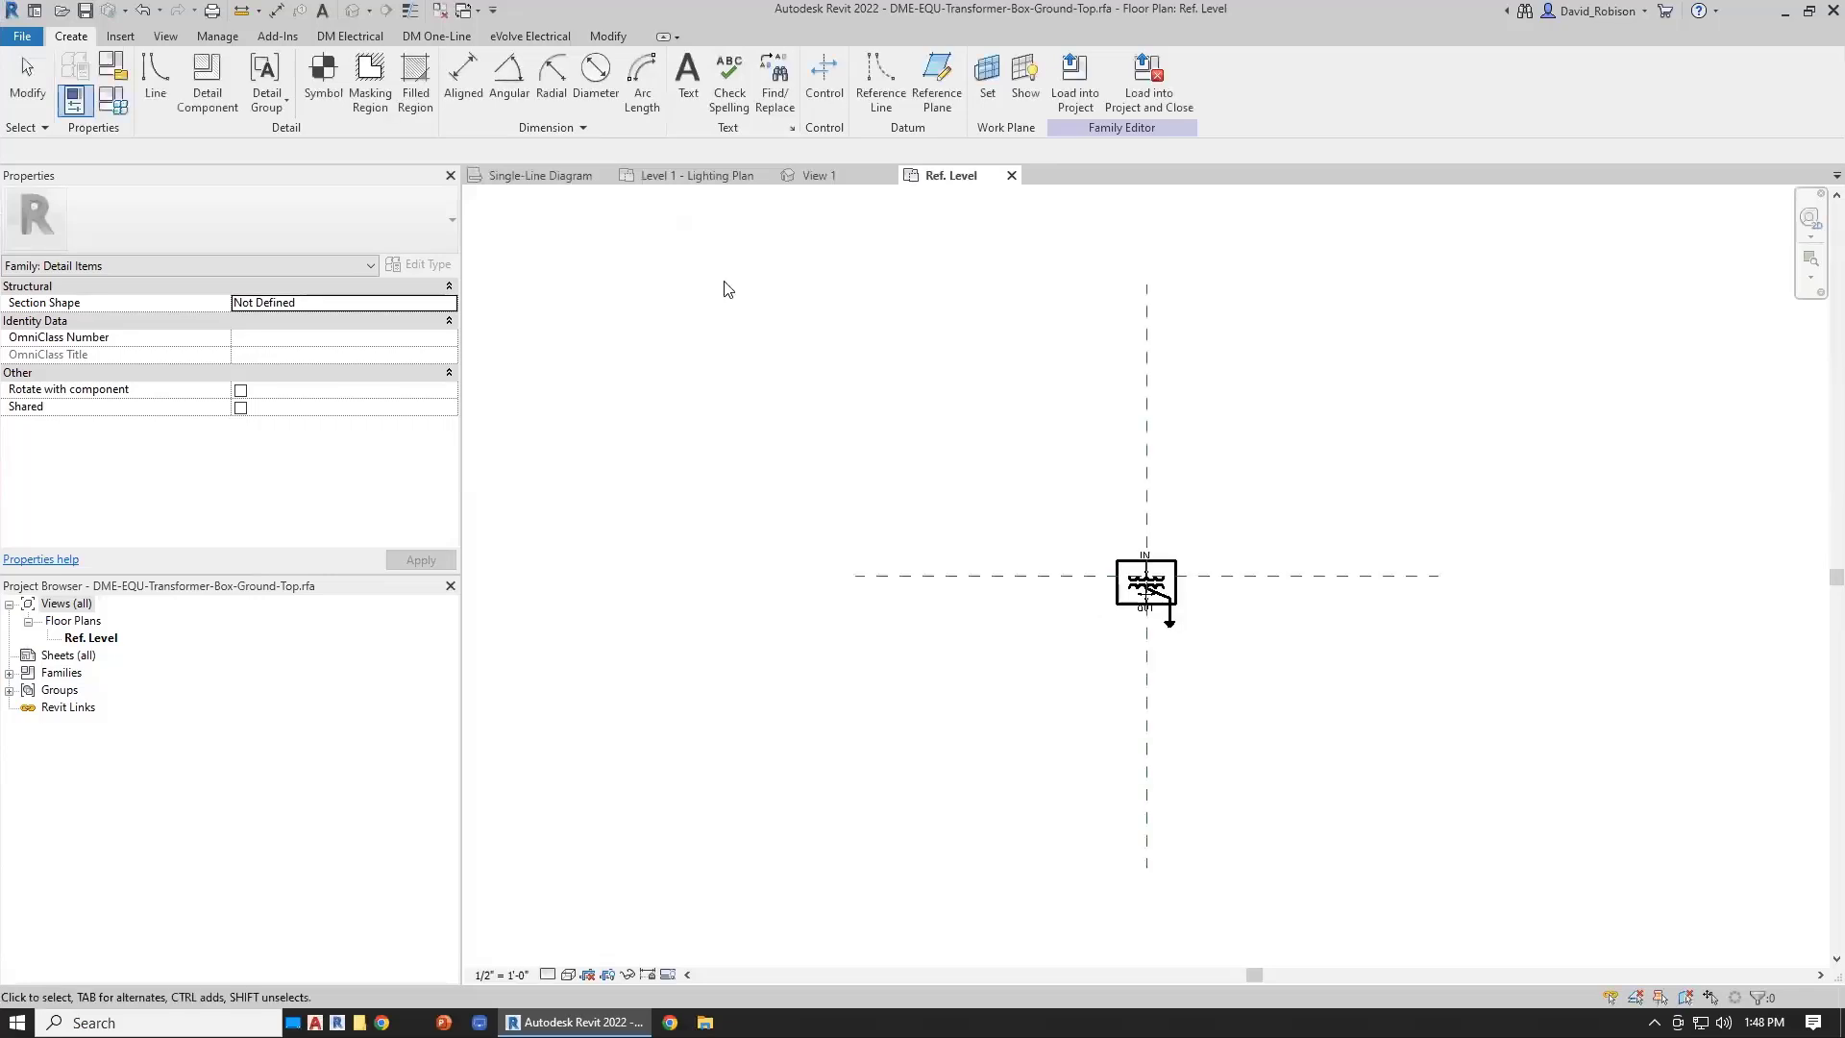
# - Open the family of TP-1A's transformer tag on the Single-Line Diagram for editing
pyautogui.click(538, 175)
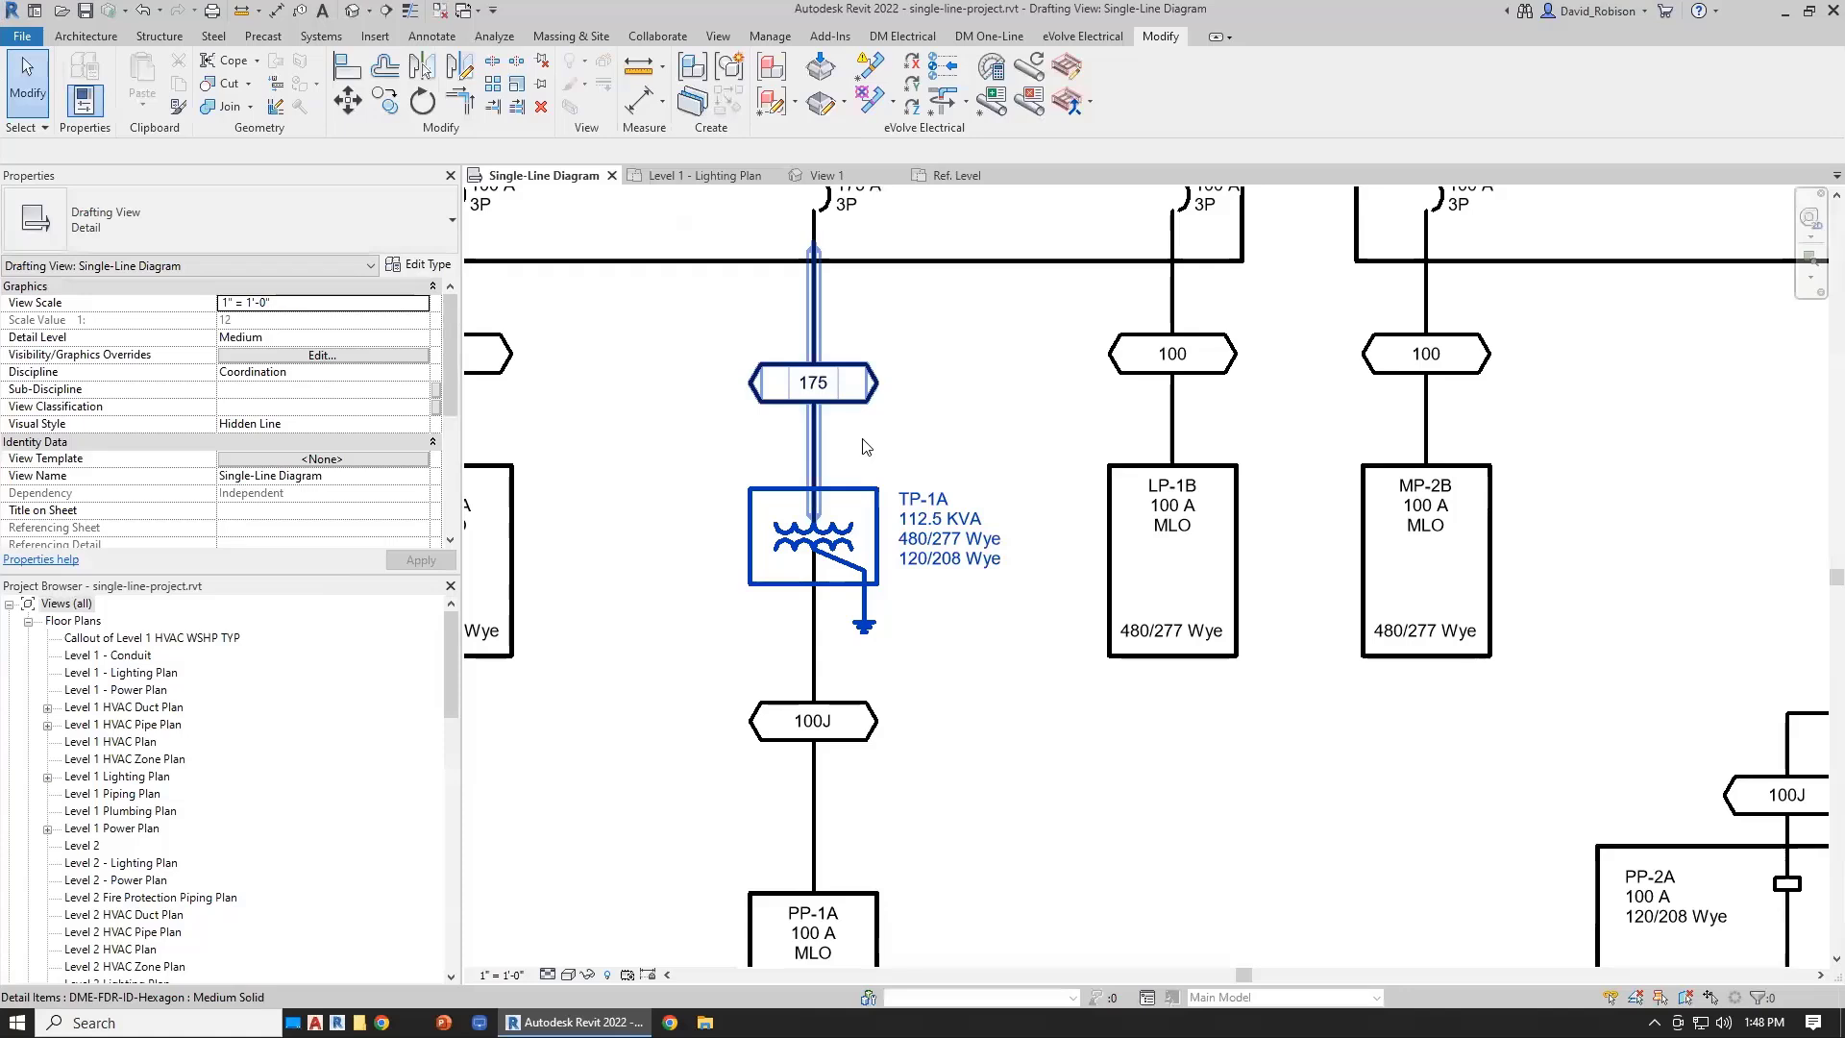
pyautogui.click(947, 553)
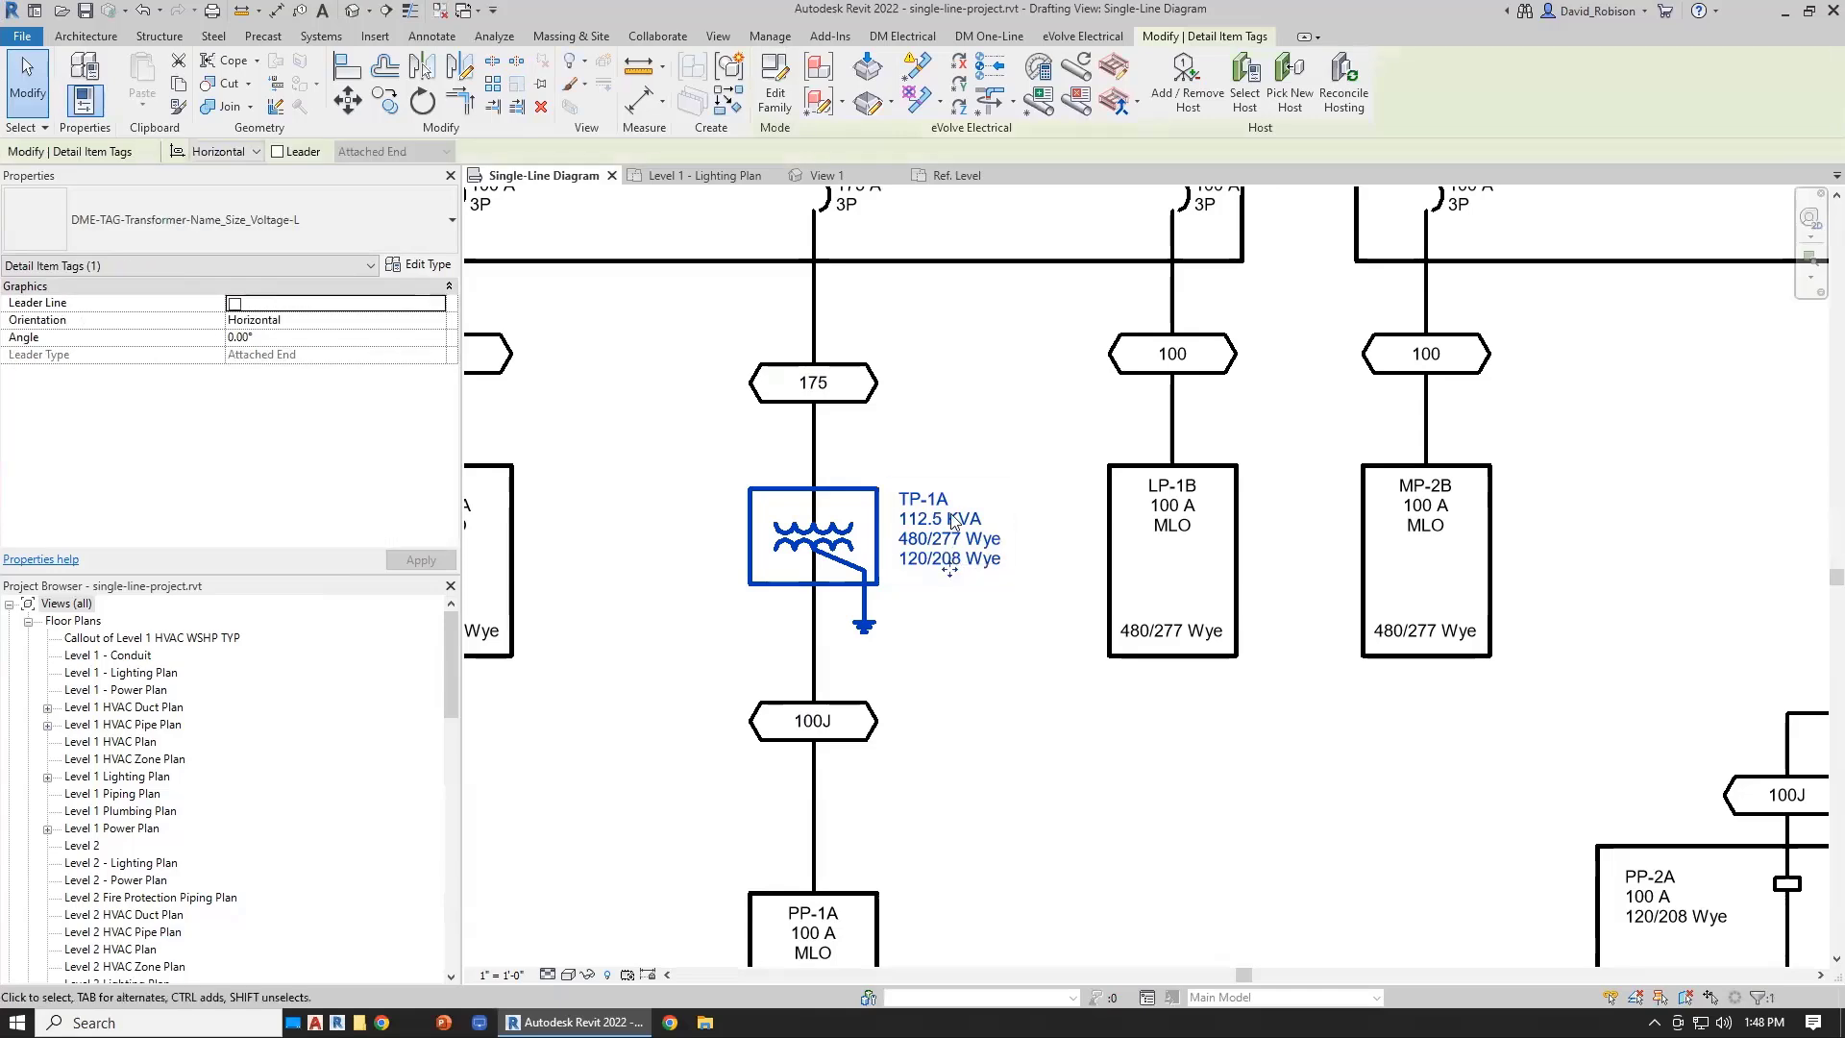
pyautogui.click(778, 101)
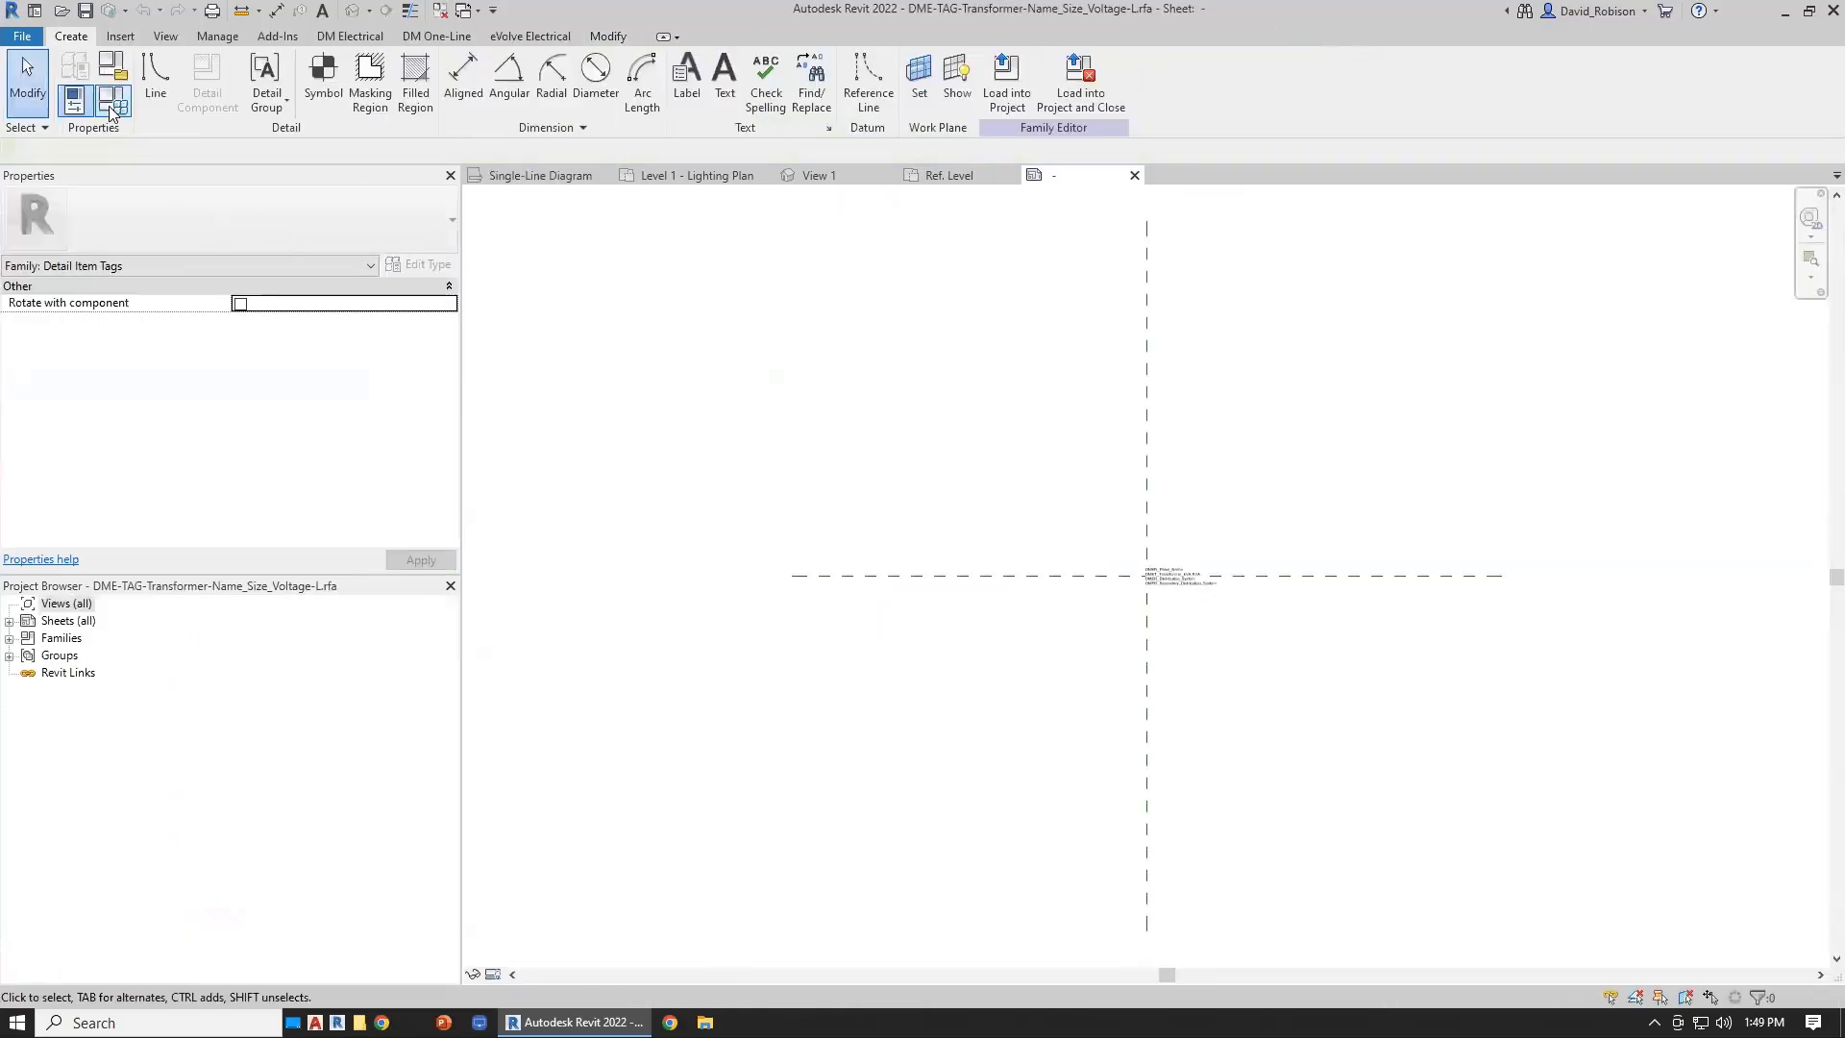
# - Save the tag family on the Desktop as DME-Training-Tag.rfa and select its label
pyautogui.click(21, 39)
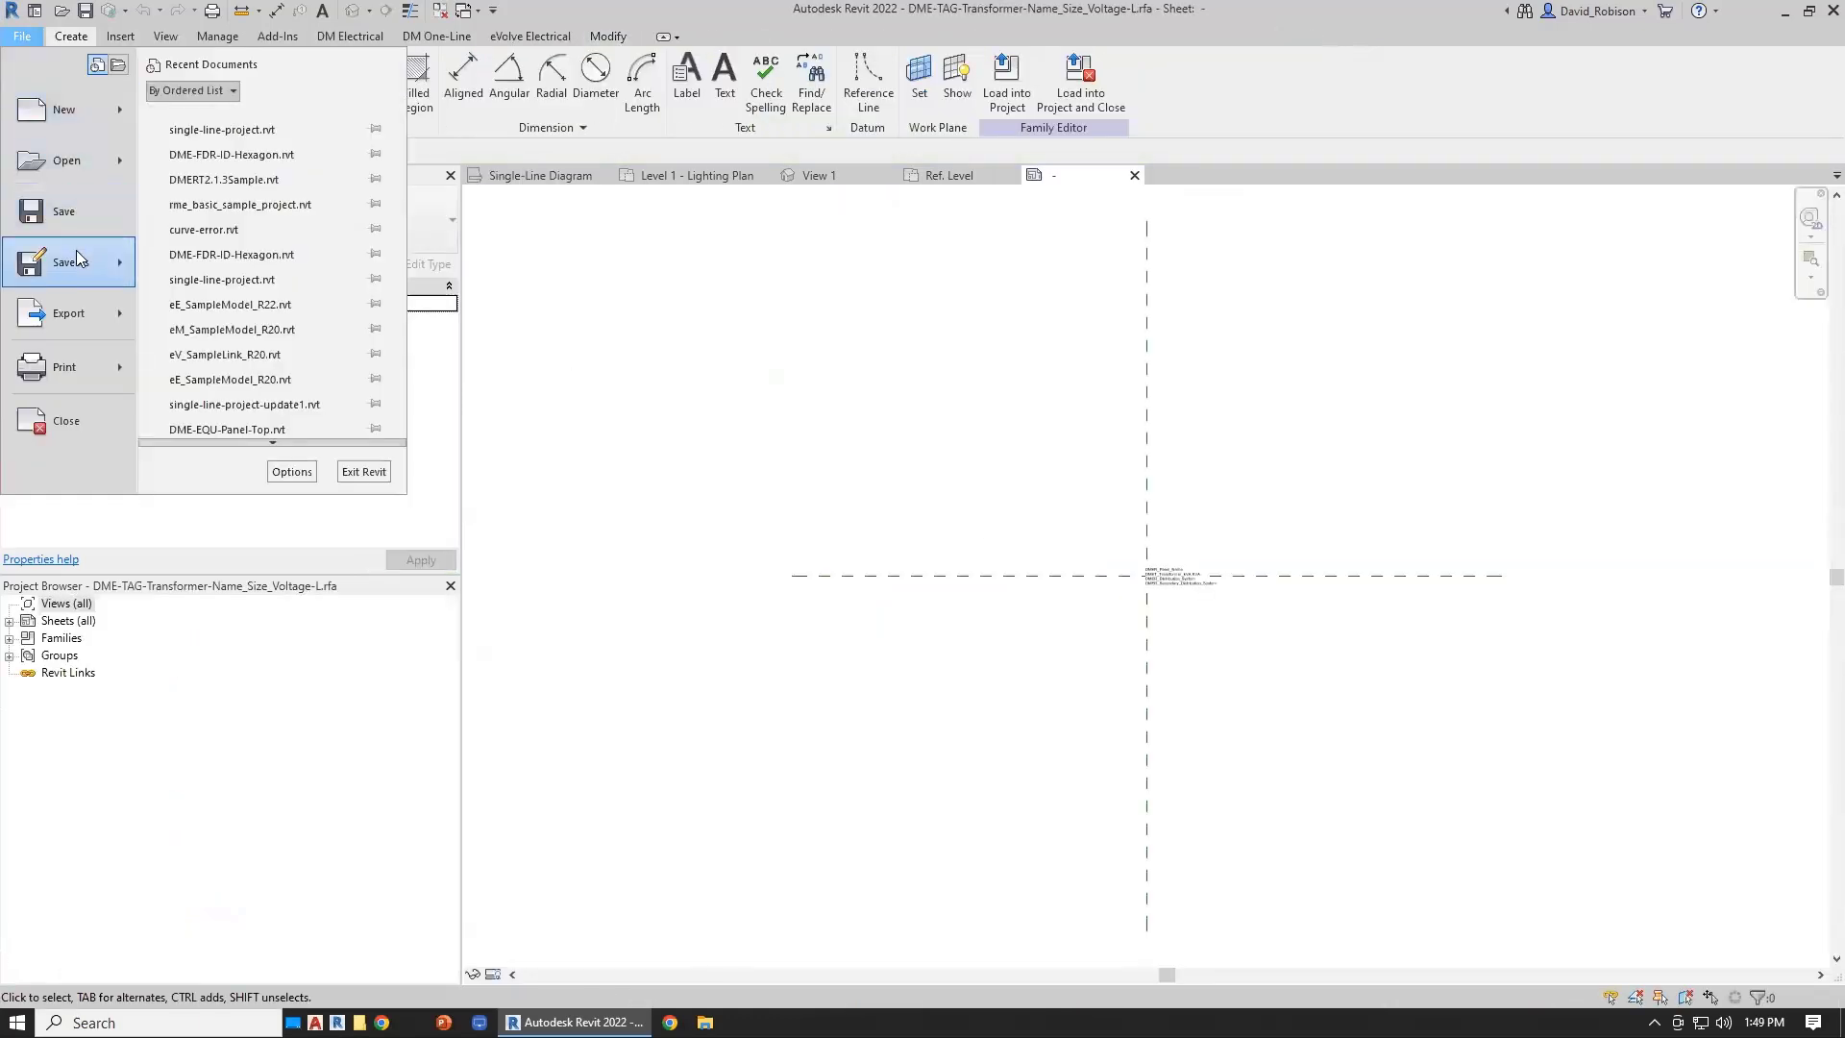
pyautogui.moveTo(77, 255)
pyautogui.click(257, 246)
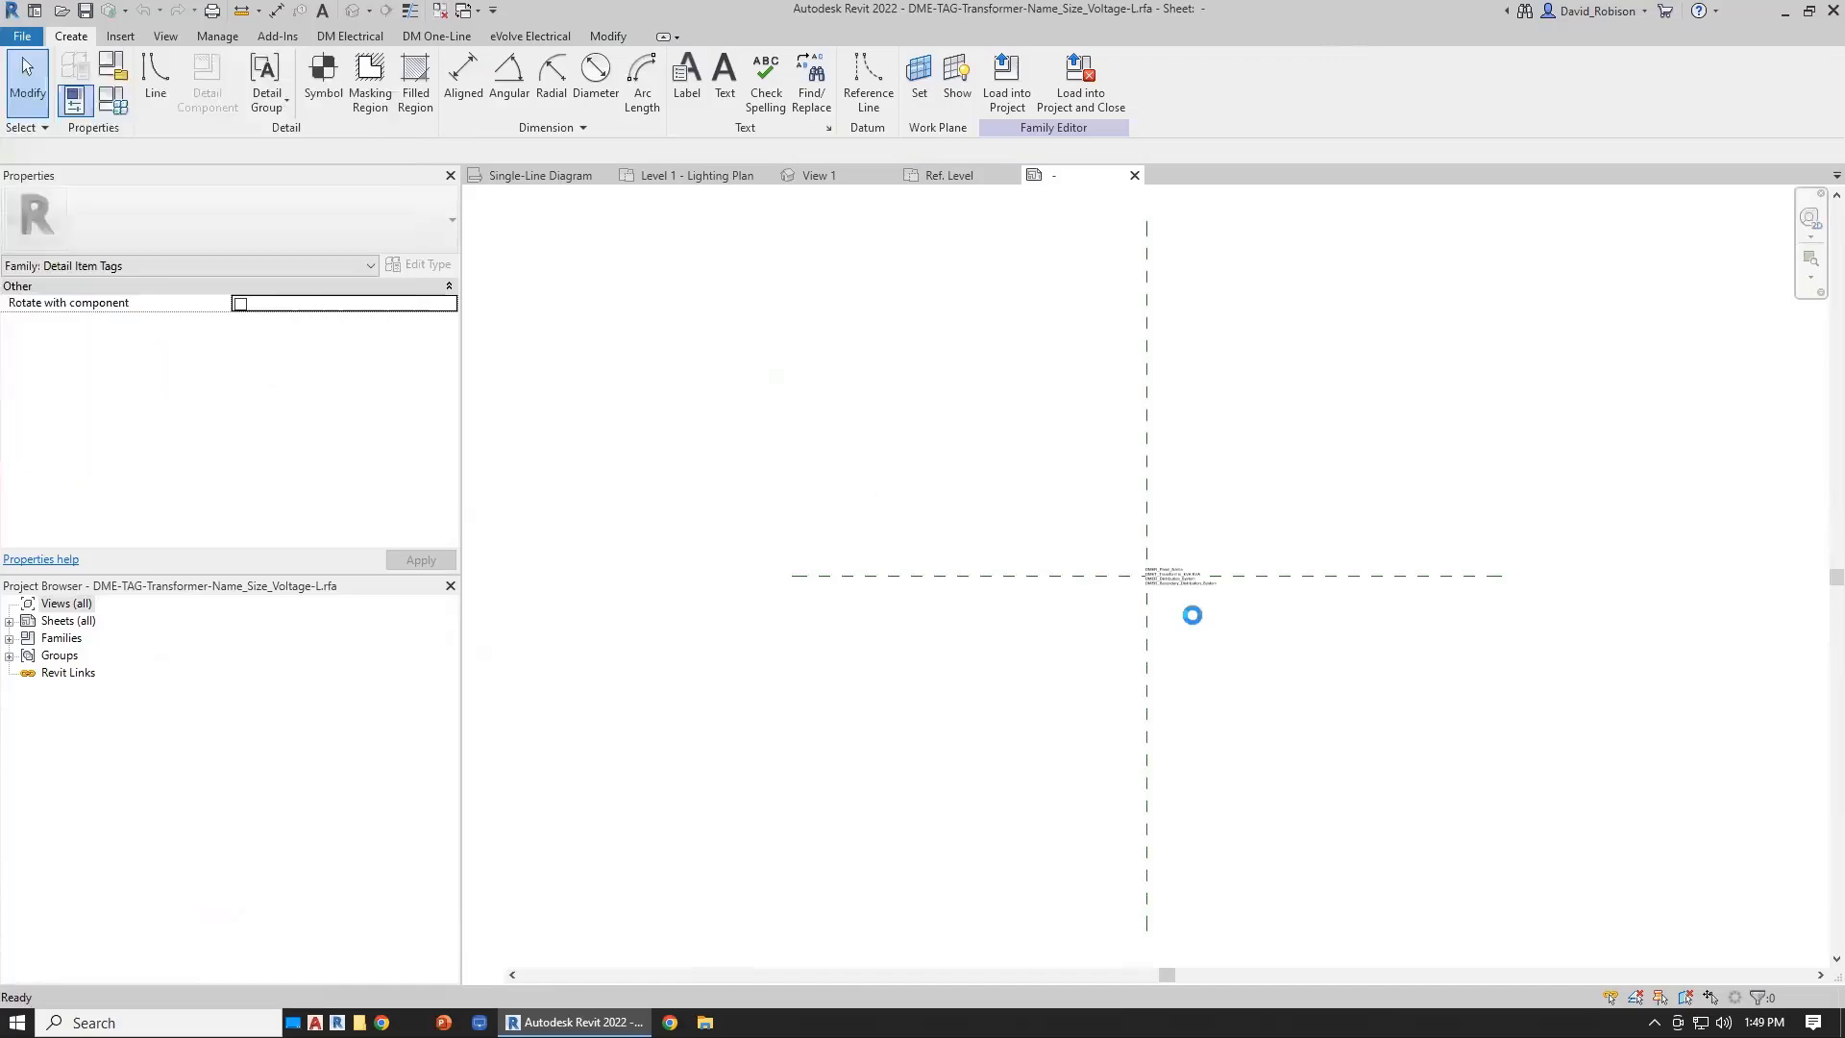
pyautogui.click(752, 612)
pyautogui.write('DME-Transformer')
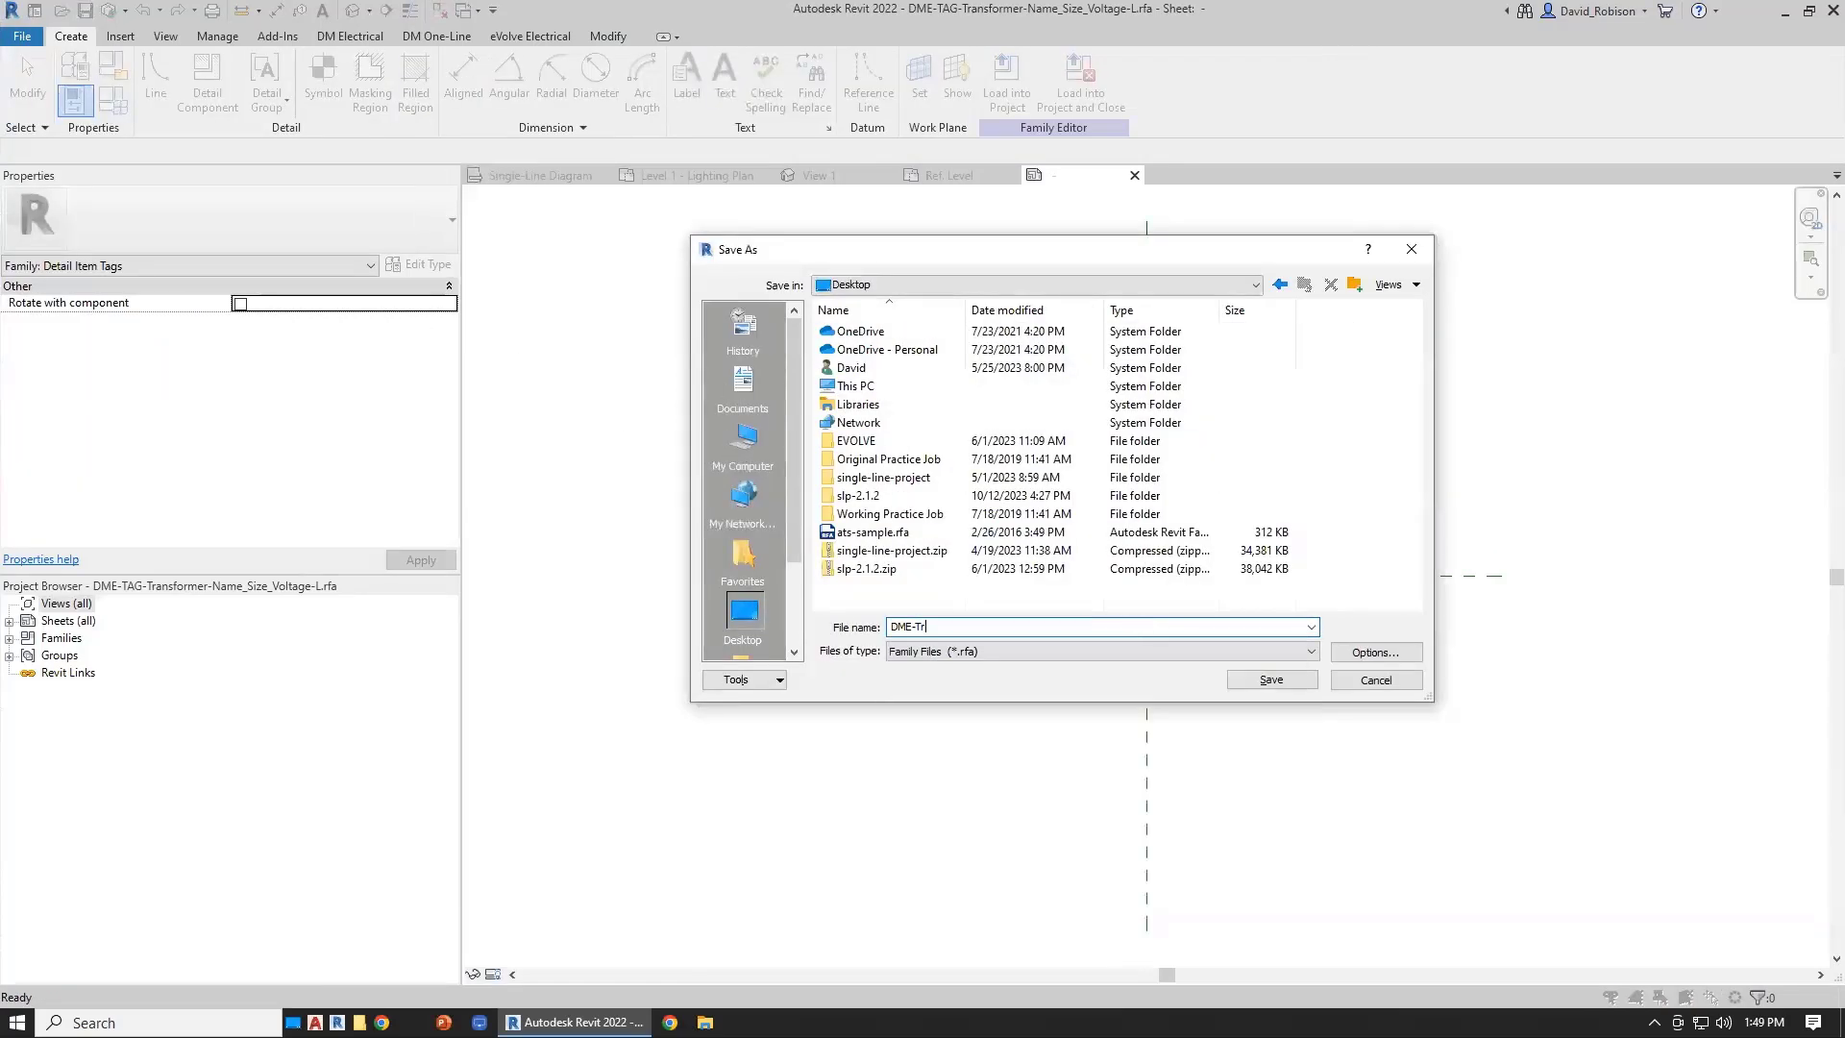
pyautogui.press('Return')
pyautogui.scroll(5, 1163, 572)
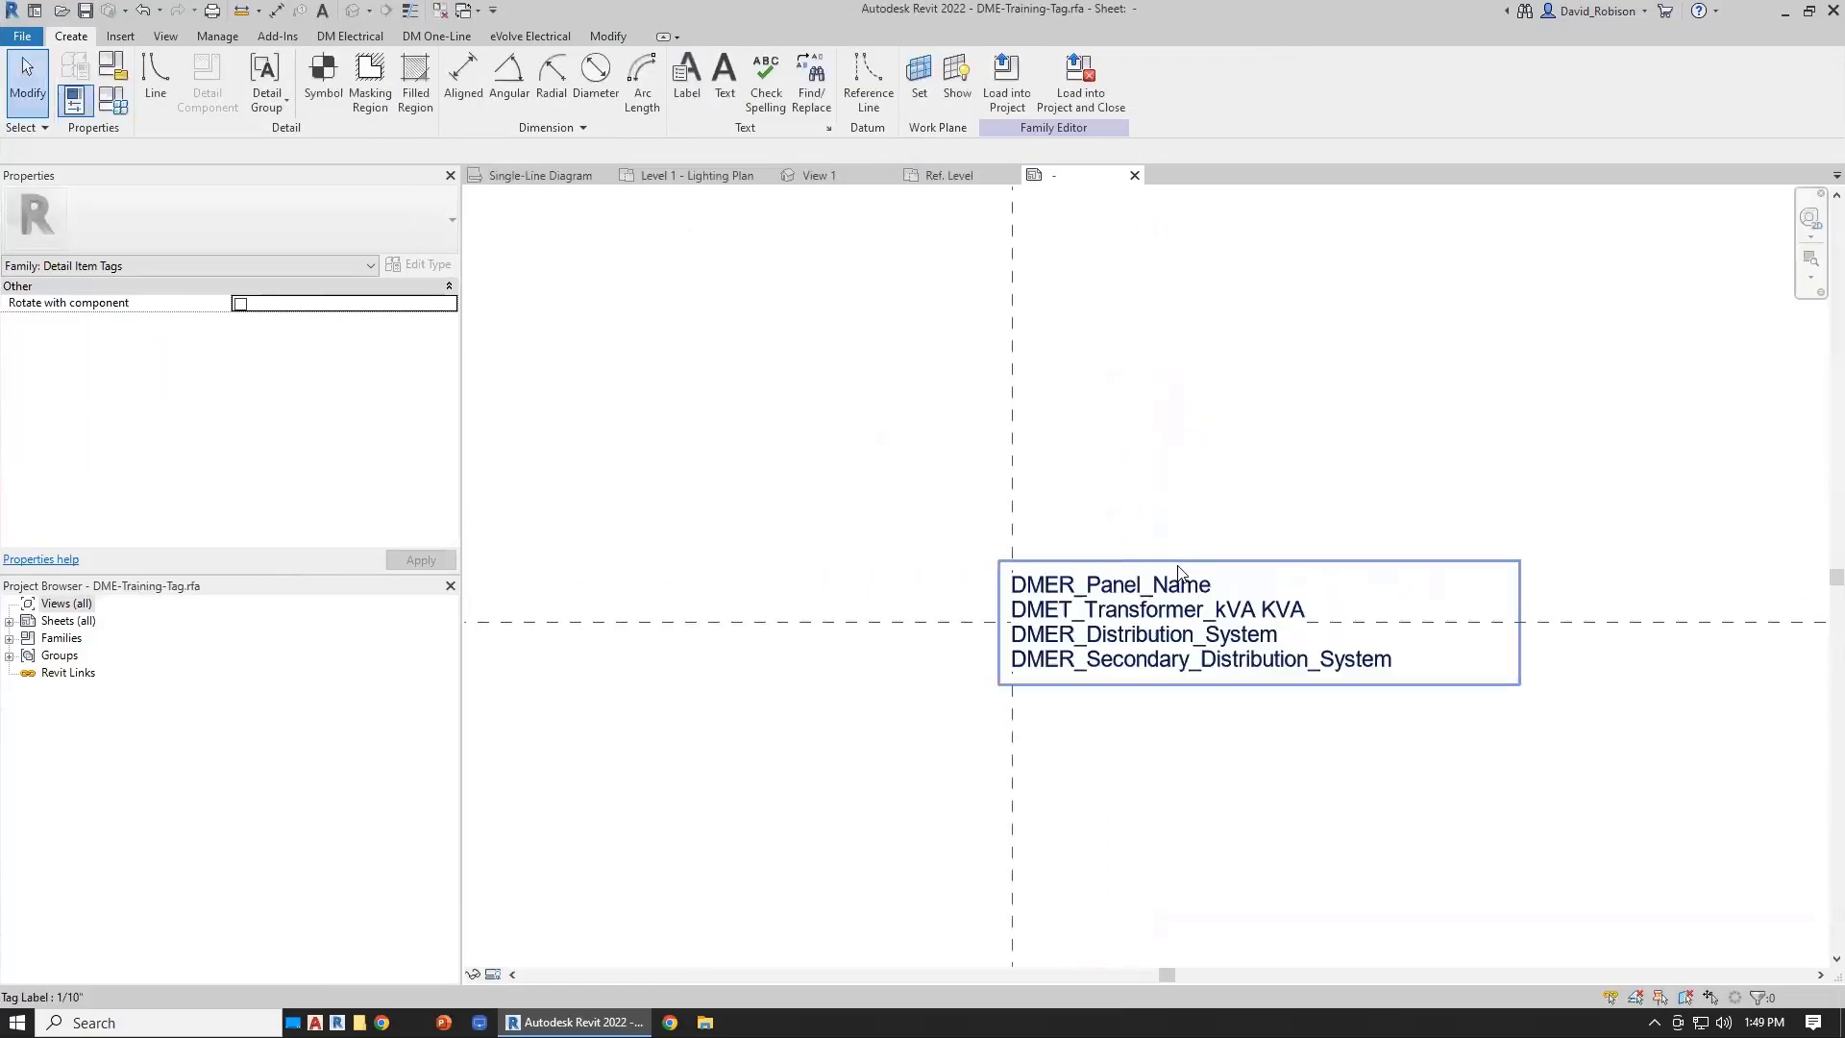
pyautogui.click(1119, 623)
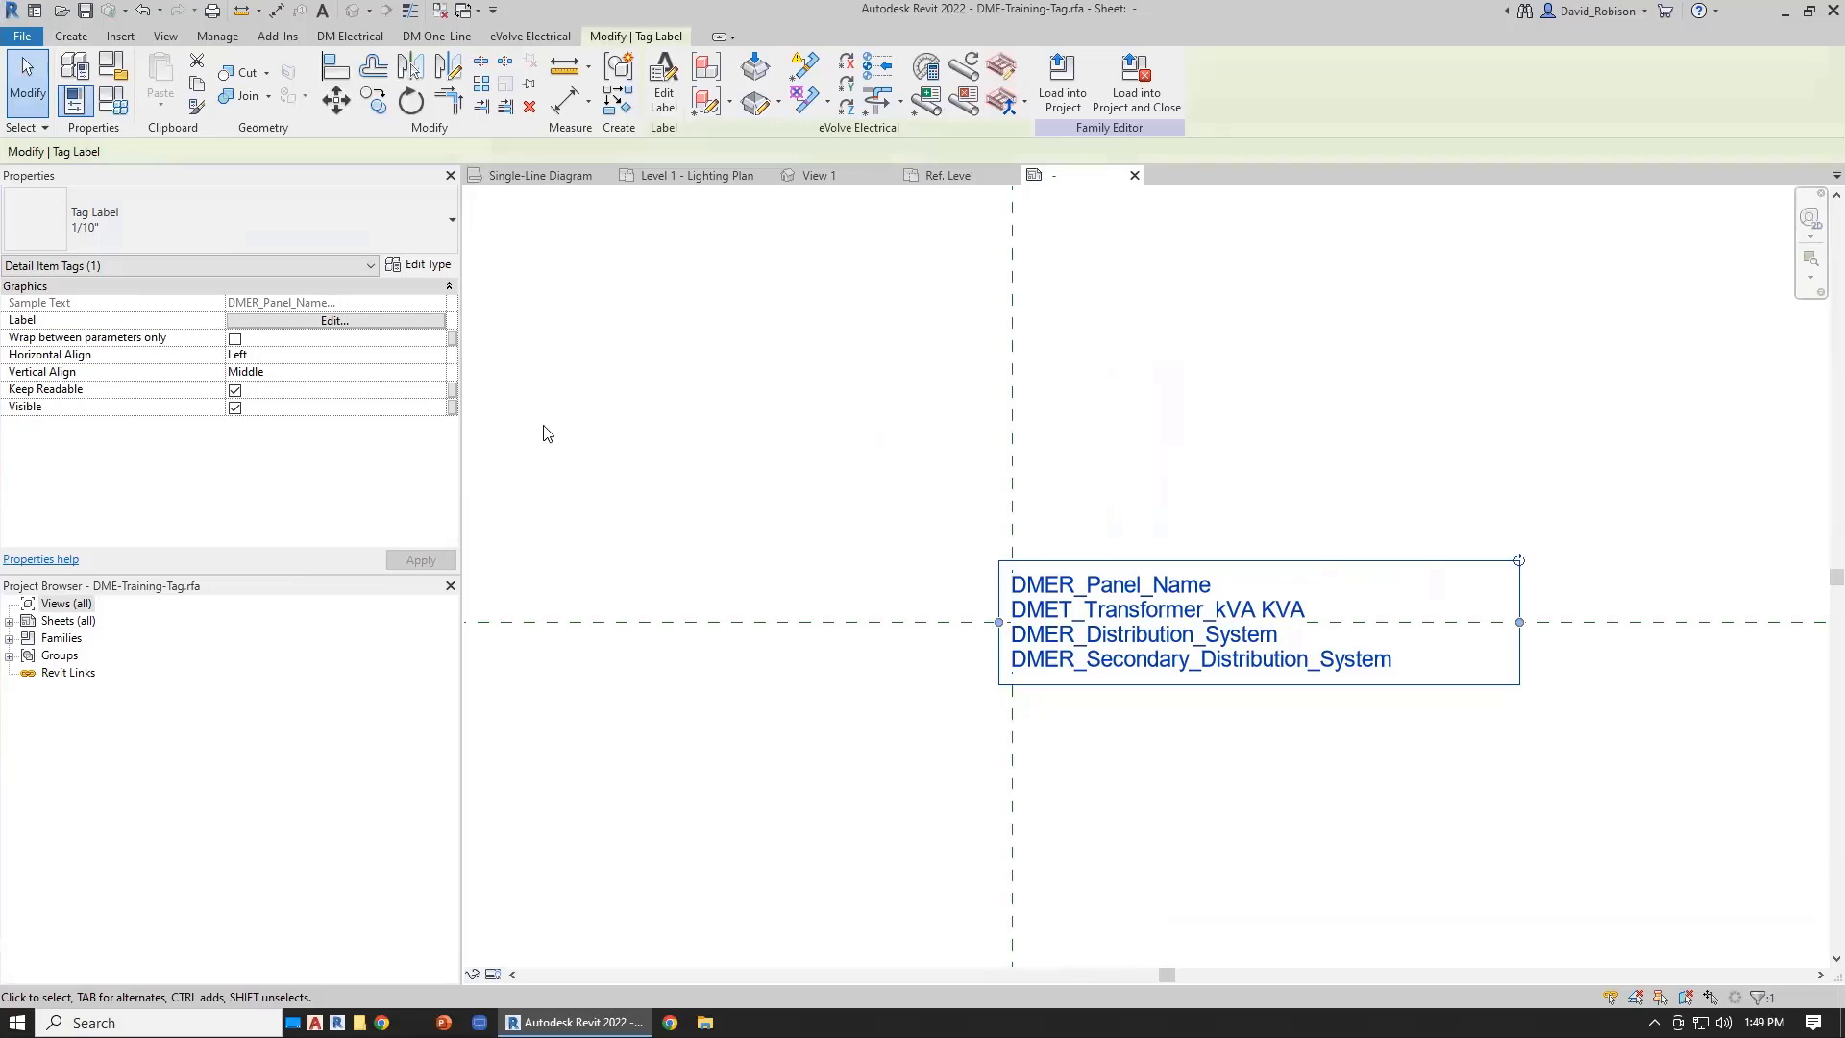
pyautogui.click(332, 321)
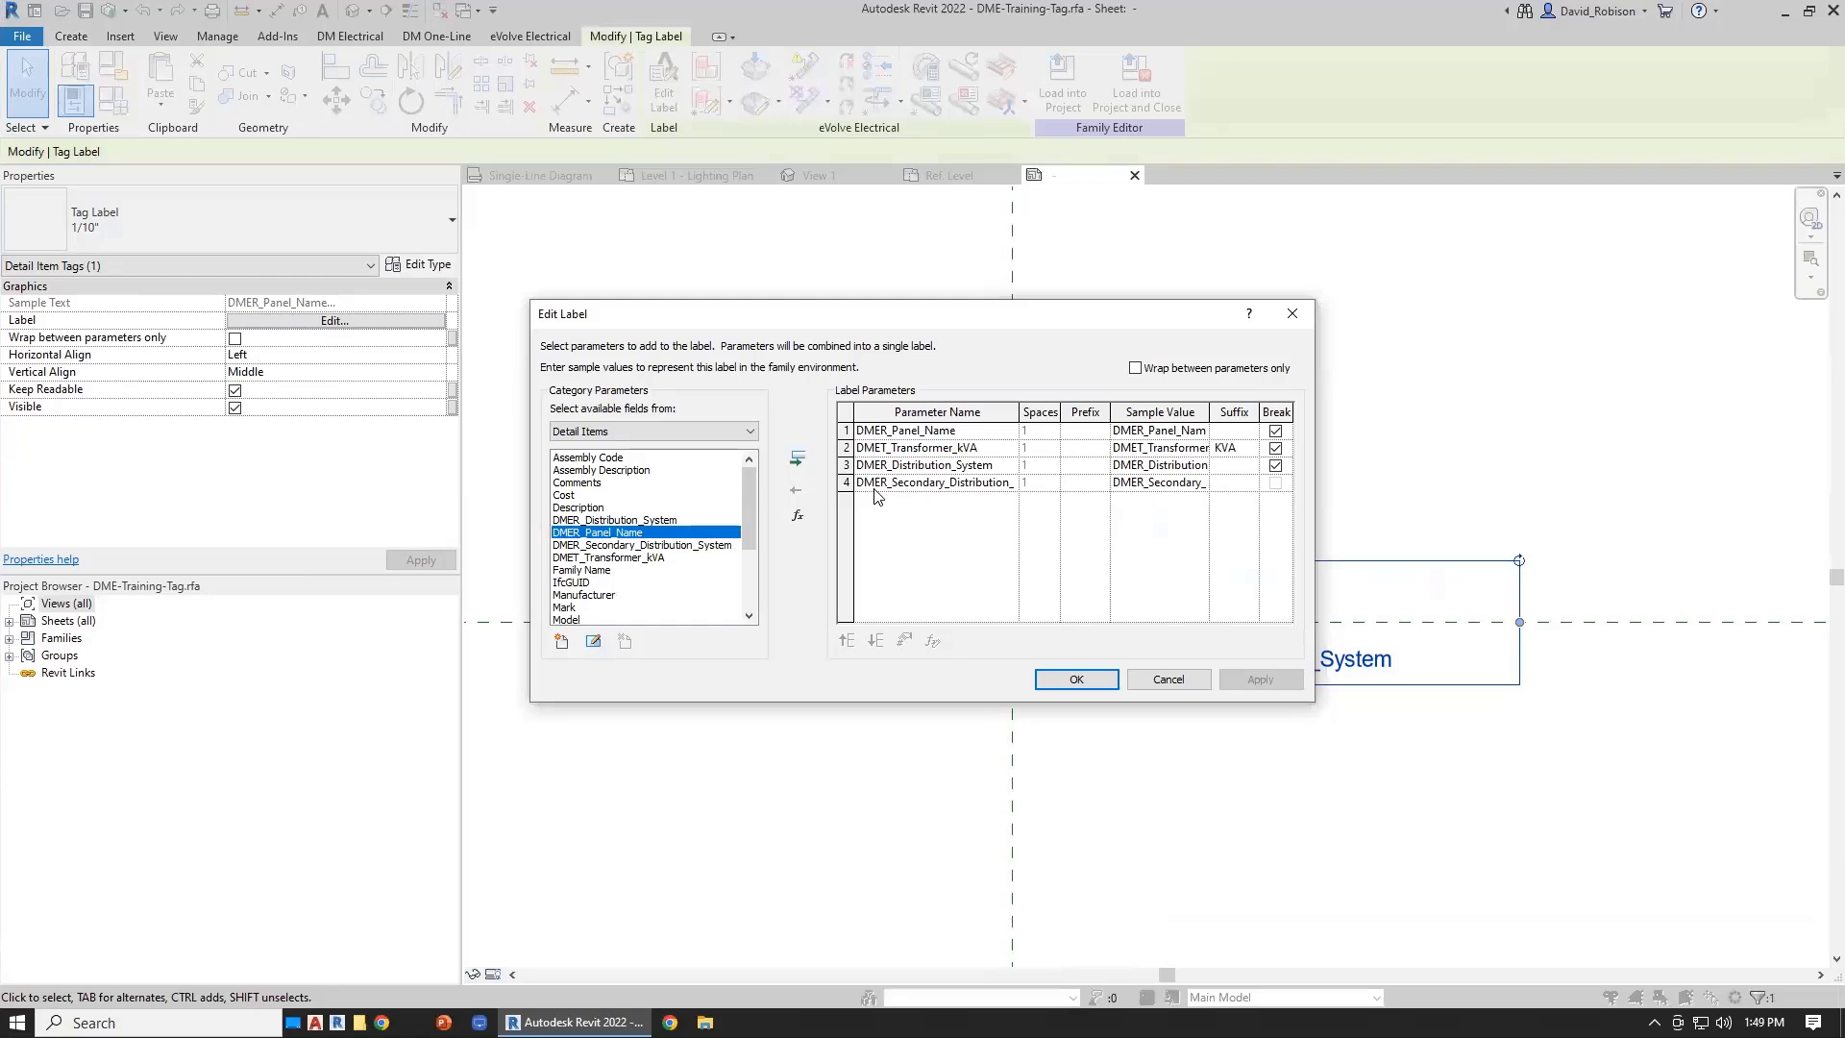
pyautogui.click(915, 434)
pyautogui.click(798, 490)
pyautogui.click(799, 490)
pyautogui.click(800, 490)
pyautogui.click(799, 490)
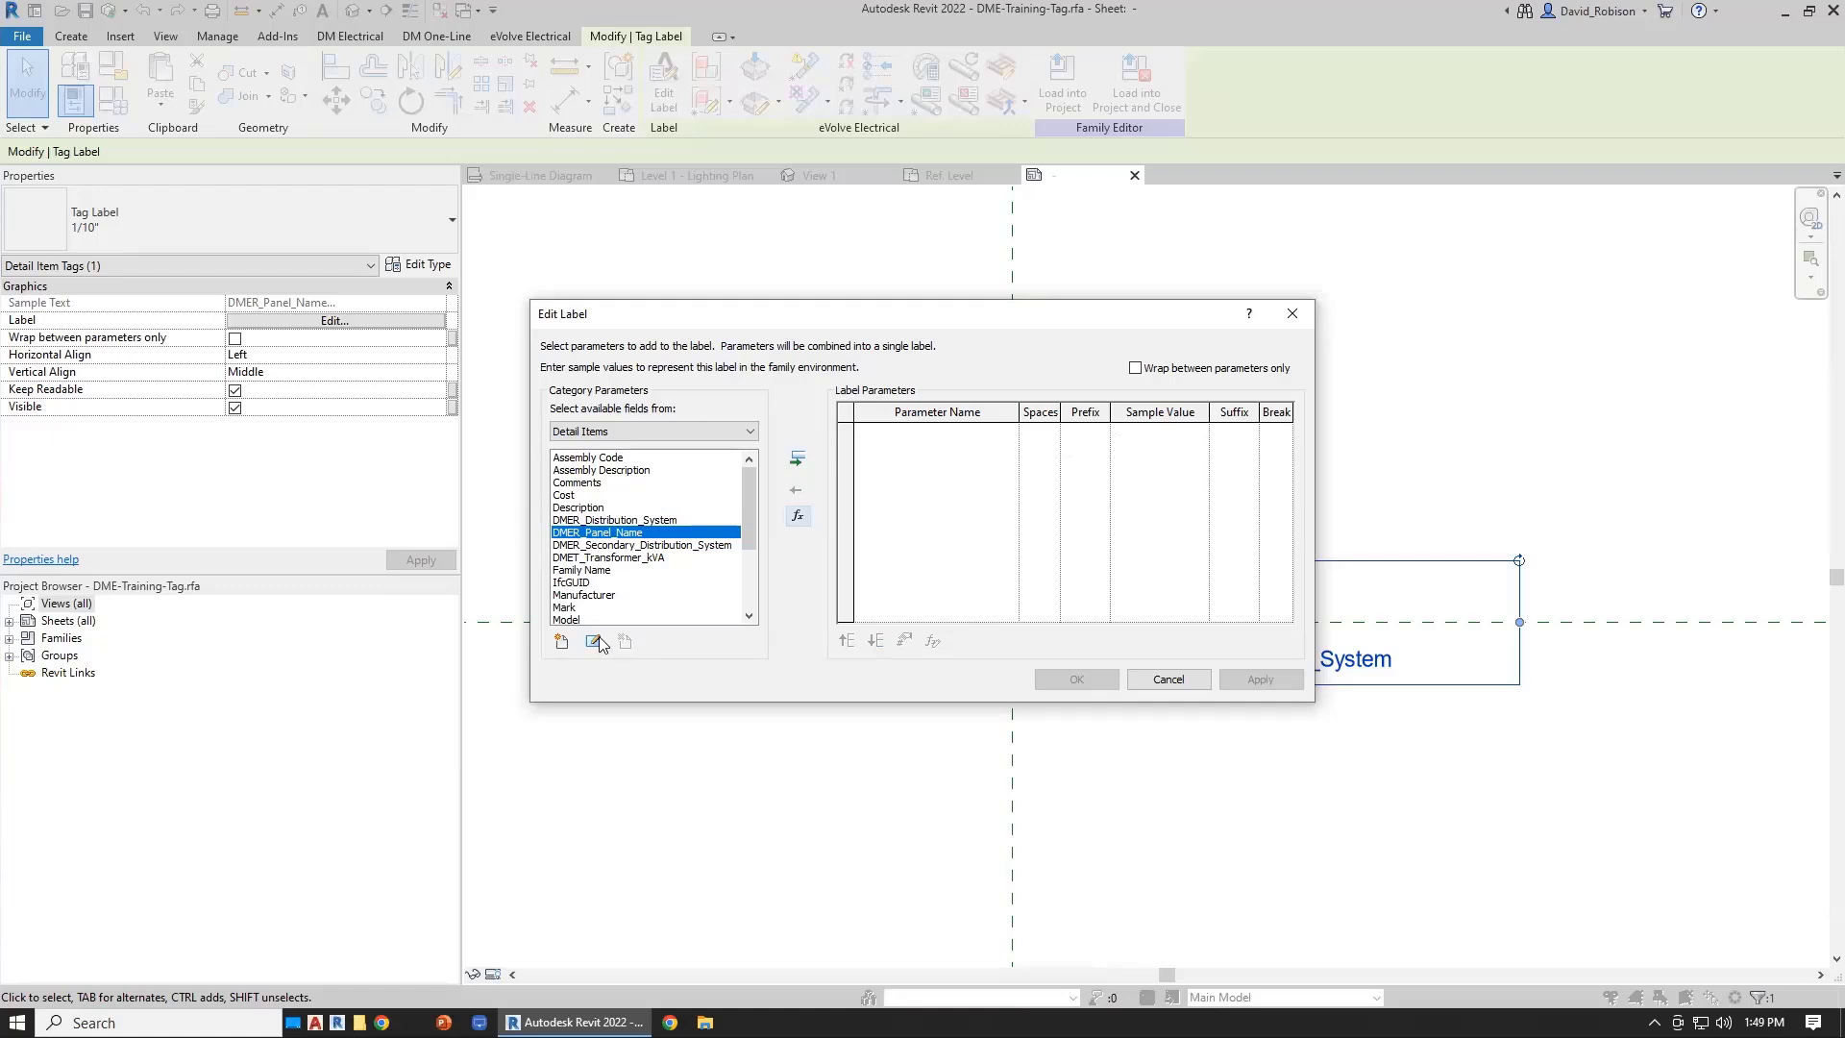
pyautogui.click(565, 641)
pyautogui.click(977, 460)
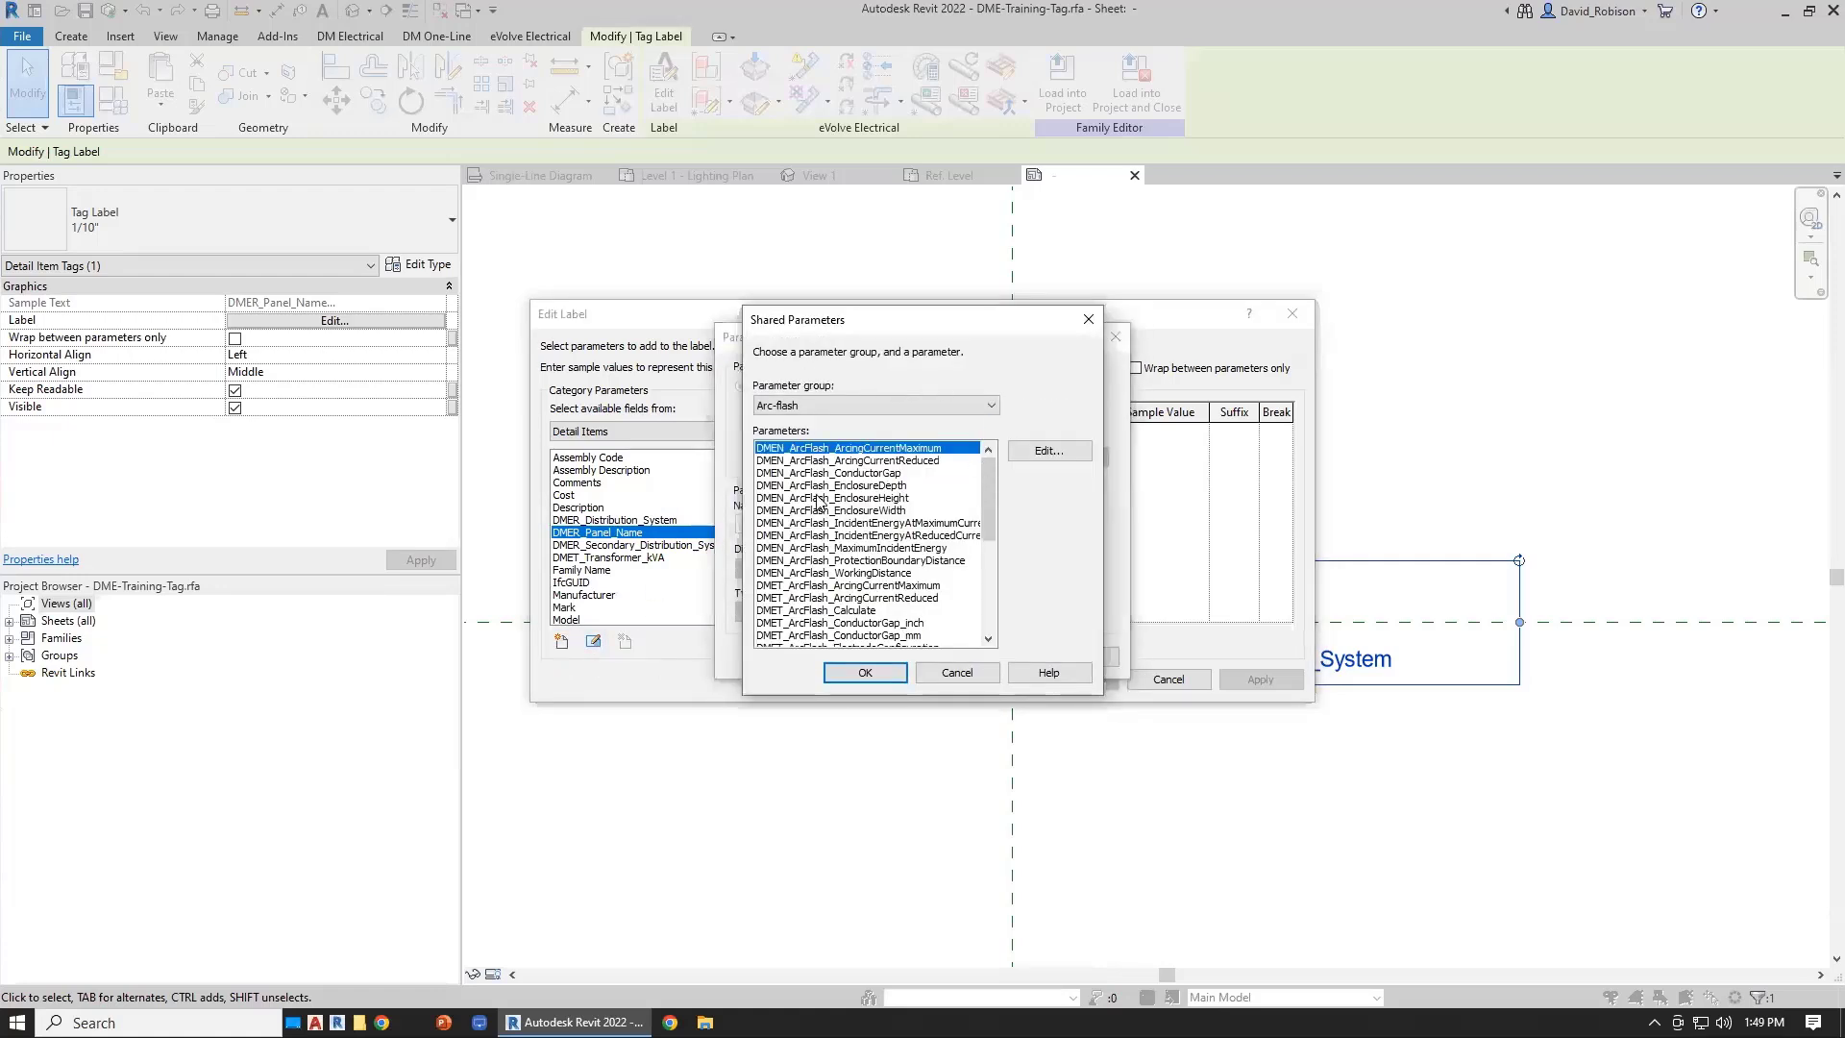
pyautogui.click(957, 672)
pyautogui.click(983, 677)
pyautogui.click(1172, 682)
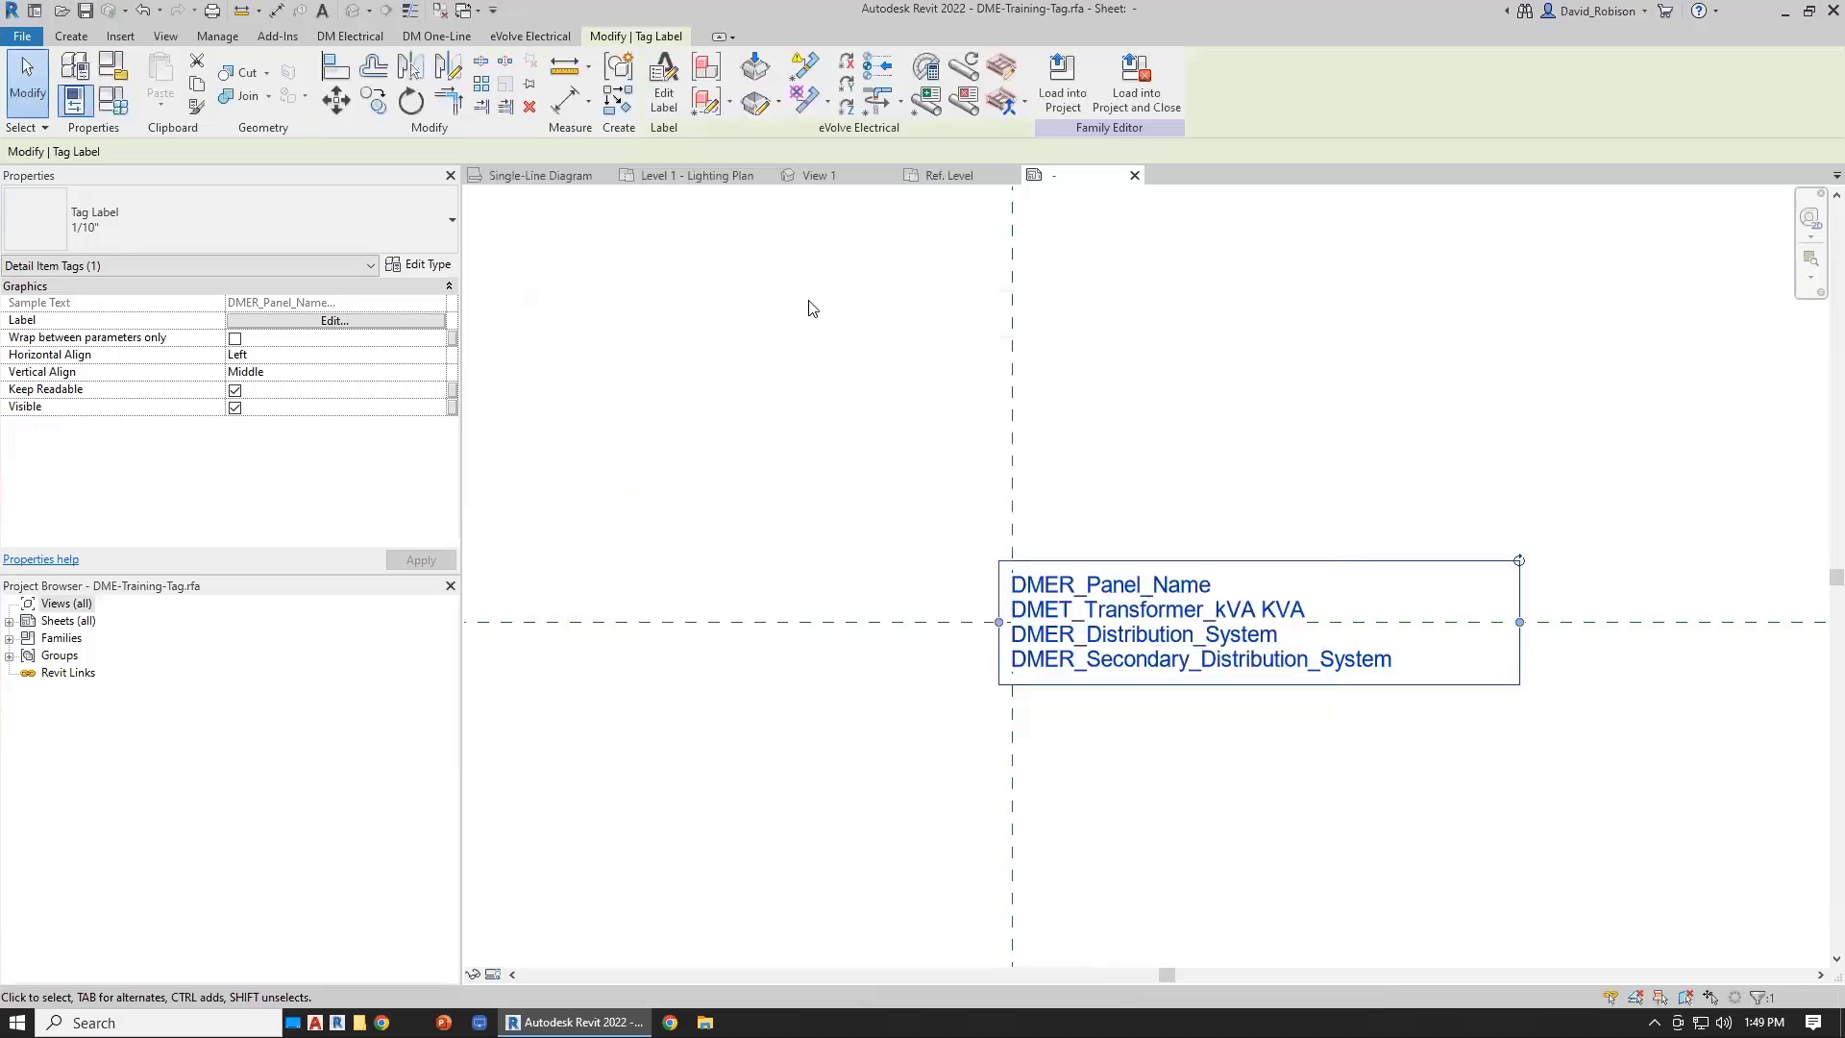
# - Switch the shared parameter file to training-parameters.txt on the Desktop
pyautogui.click(219, 37)
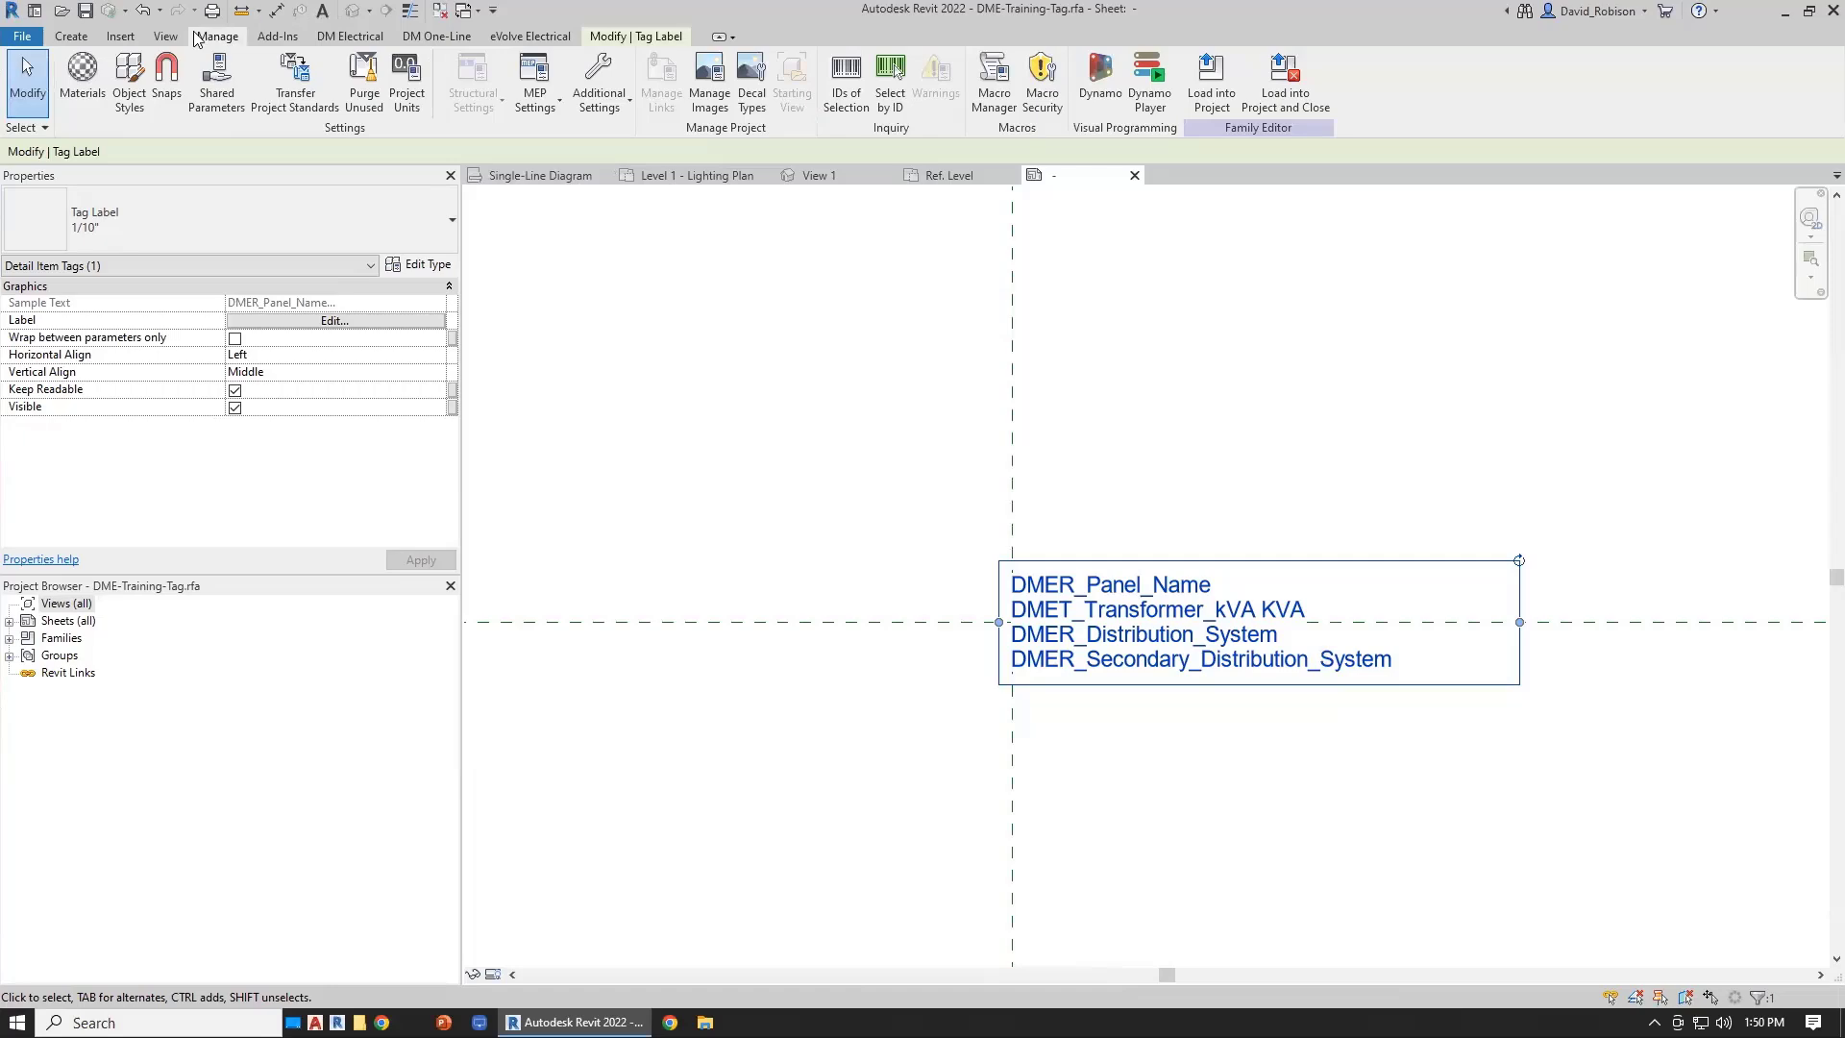
pyautogui.click(216, 82)
pyautogui.click(977, 357)
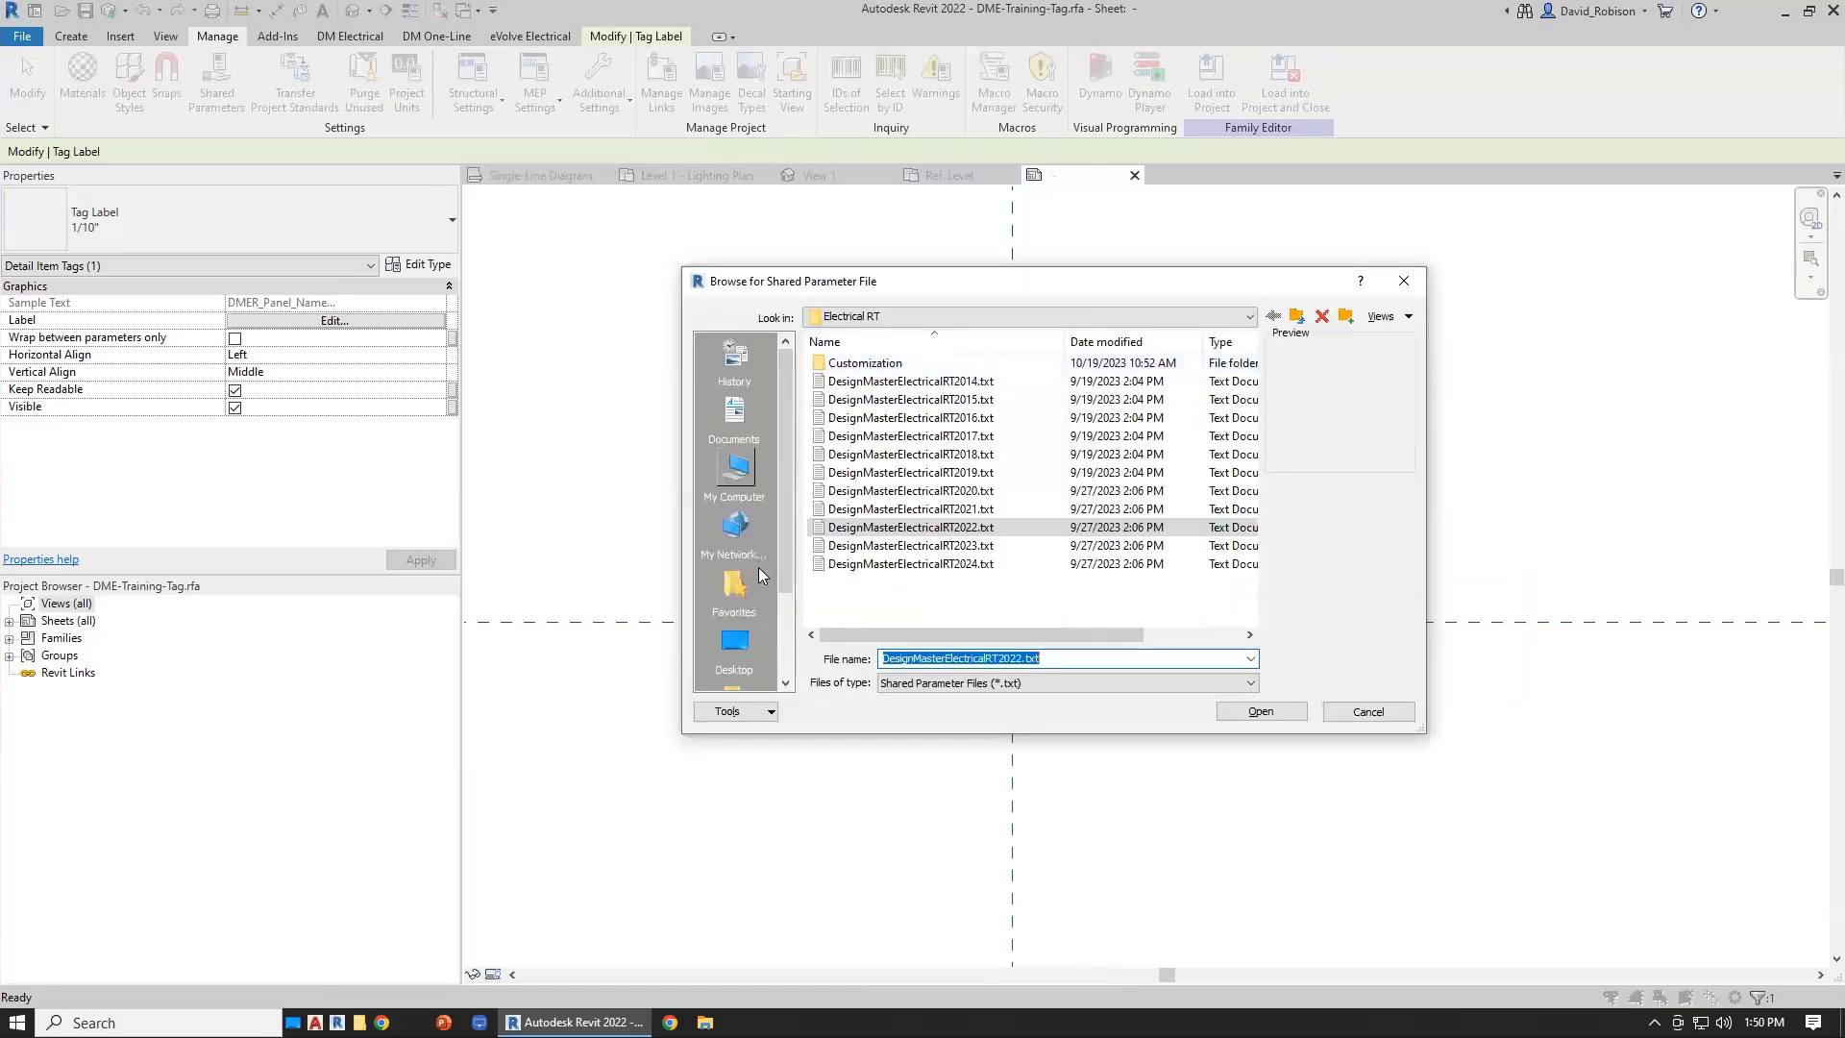
pyautogui.click(735, 644)
pyautogui.click(913, 601)
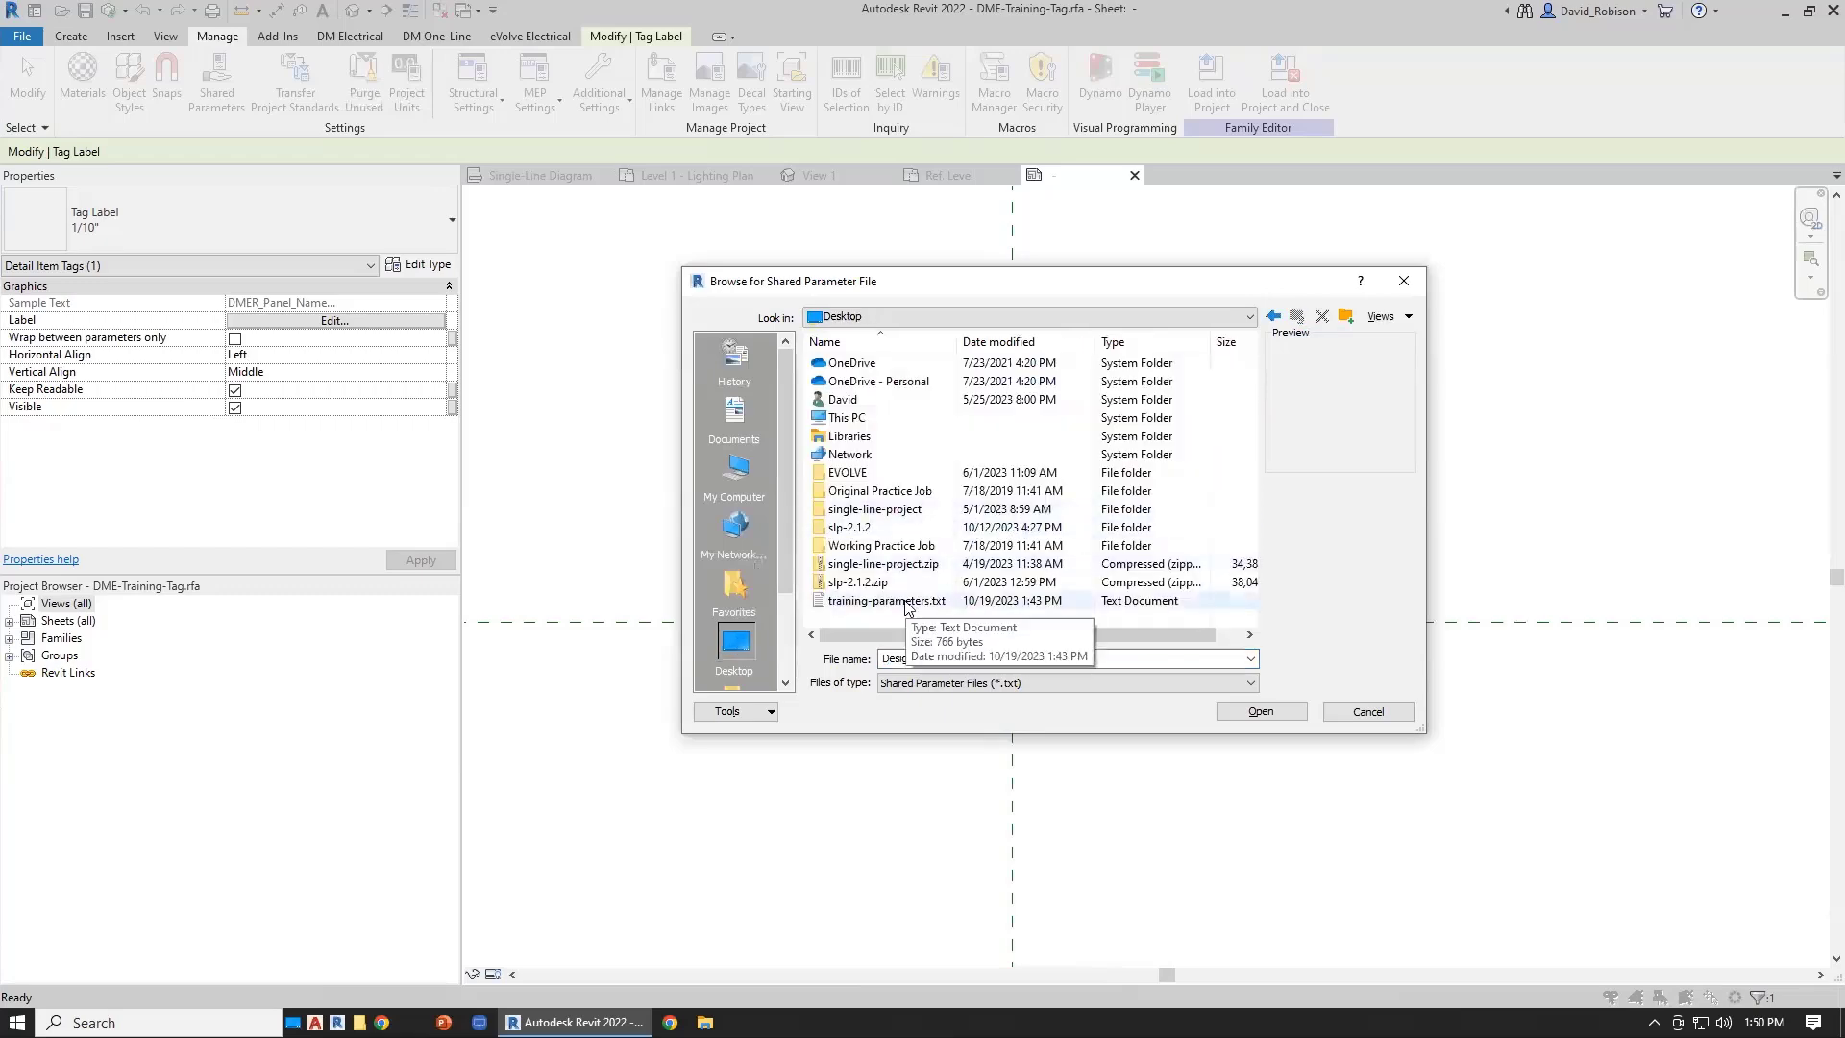
pyautogui.click(1251, 713)
pyautogui.click(886, 694)
pyautogui.click(1016, 580)
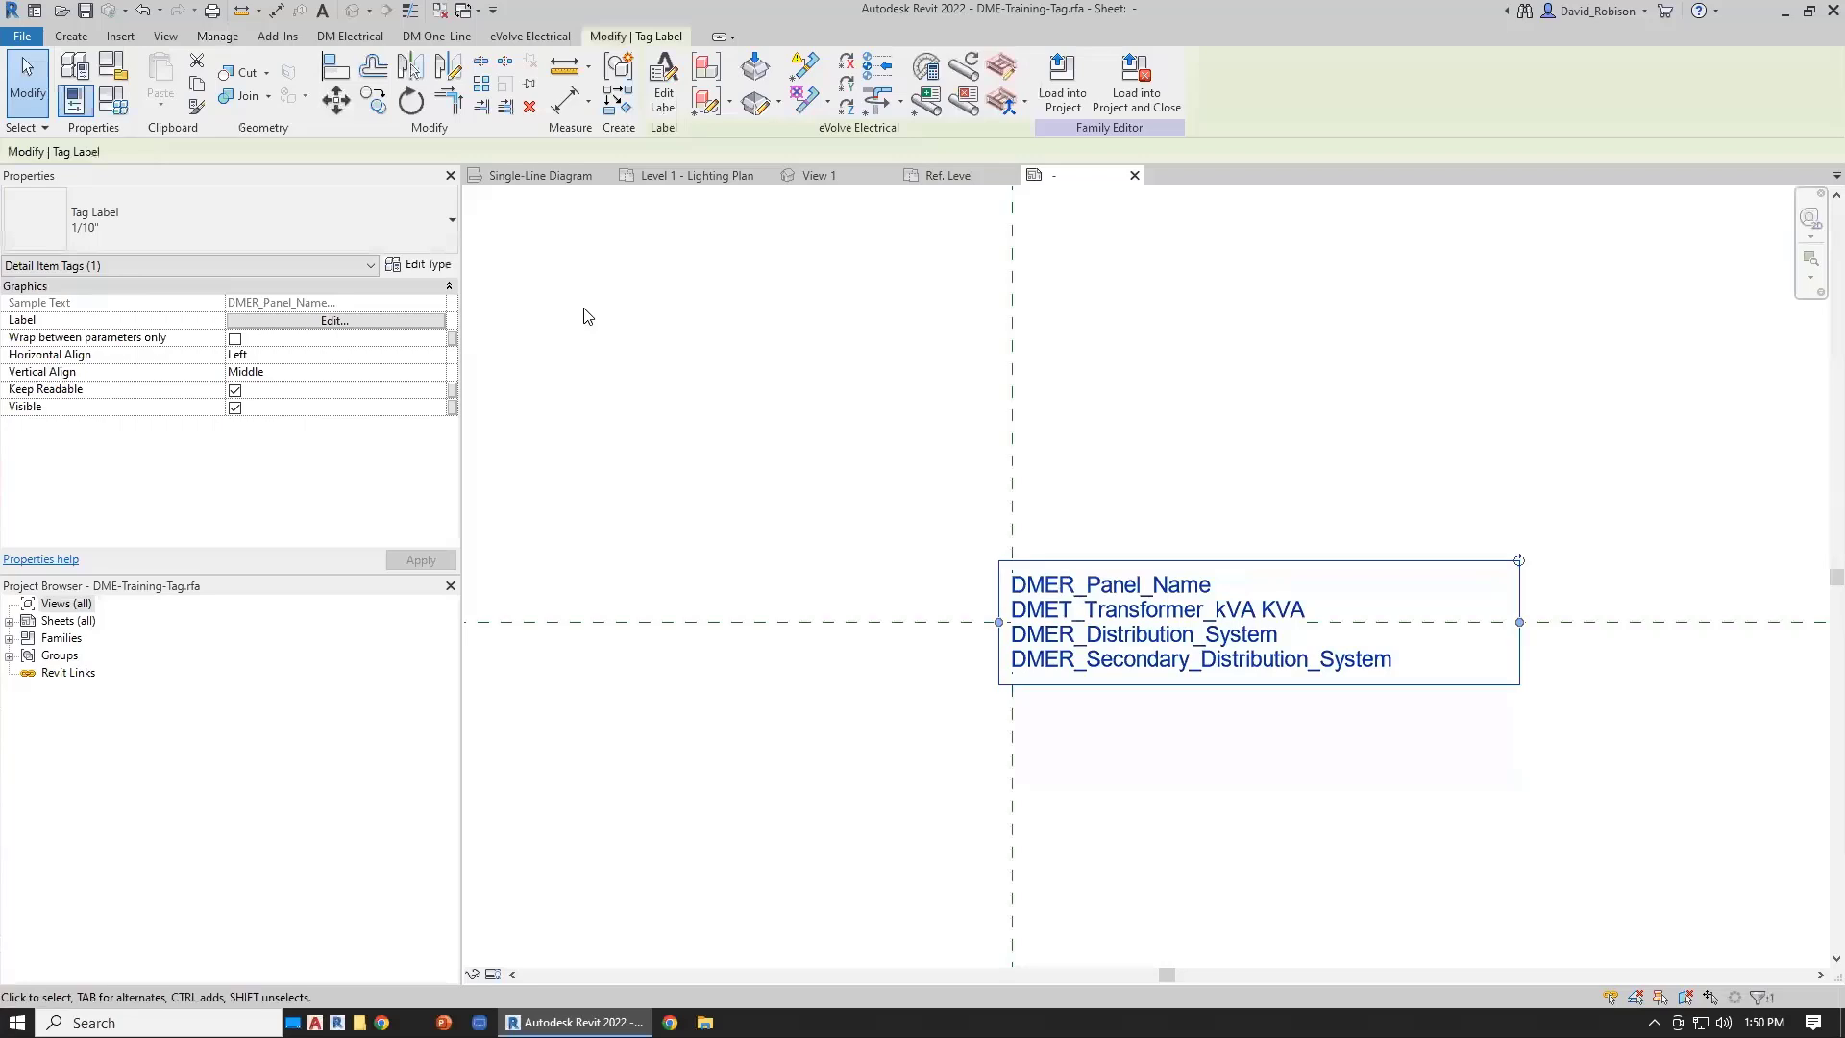
# - Remove all existing panel name, kVA and distribution system parameters from the tag label
pyautogui.click(390, 320)
pyautogui.click(923, 436)
pyautogui.click(796, 491)
pyautogui.click(796, 491)
pyautogui.click(795, 491)
pyautogui.click(795, 491)
# - Make the shared parameter Training Int from the Training group available to the tag and add it to the label
pyautogui.click(562, 641)
pyautogui.click(972, 457)
pyautogui.click(824, 456)
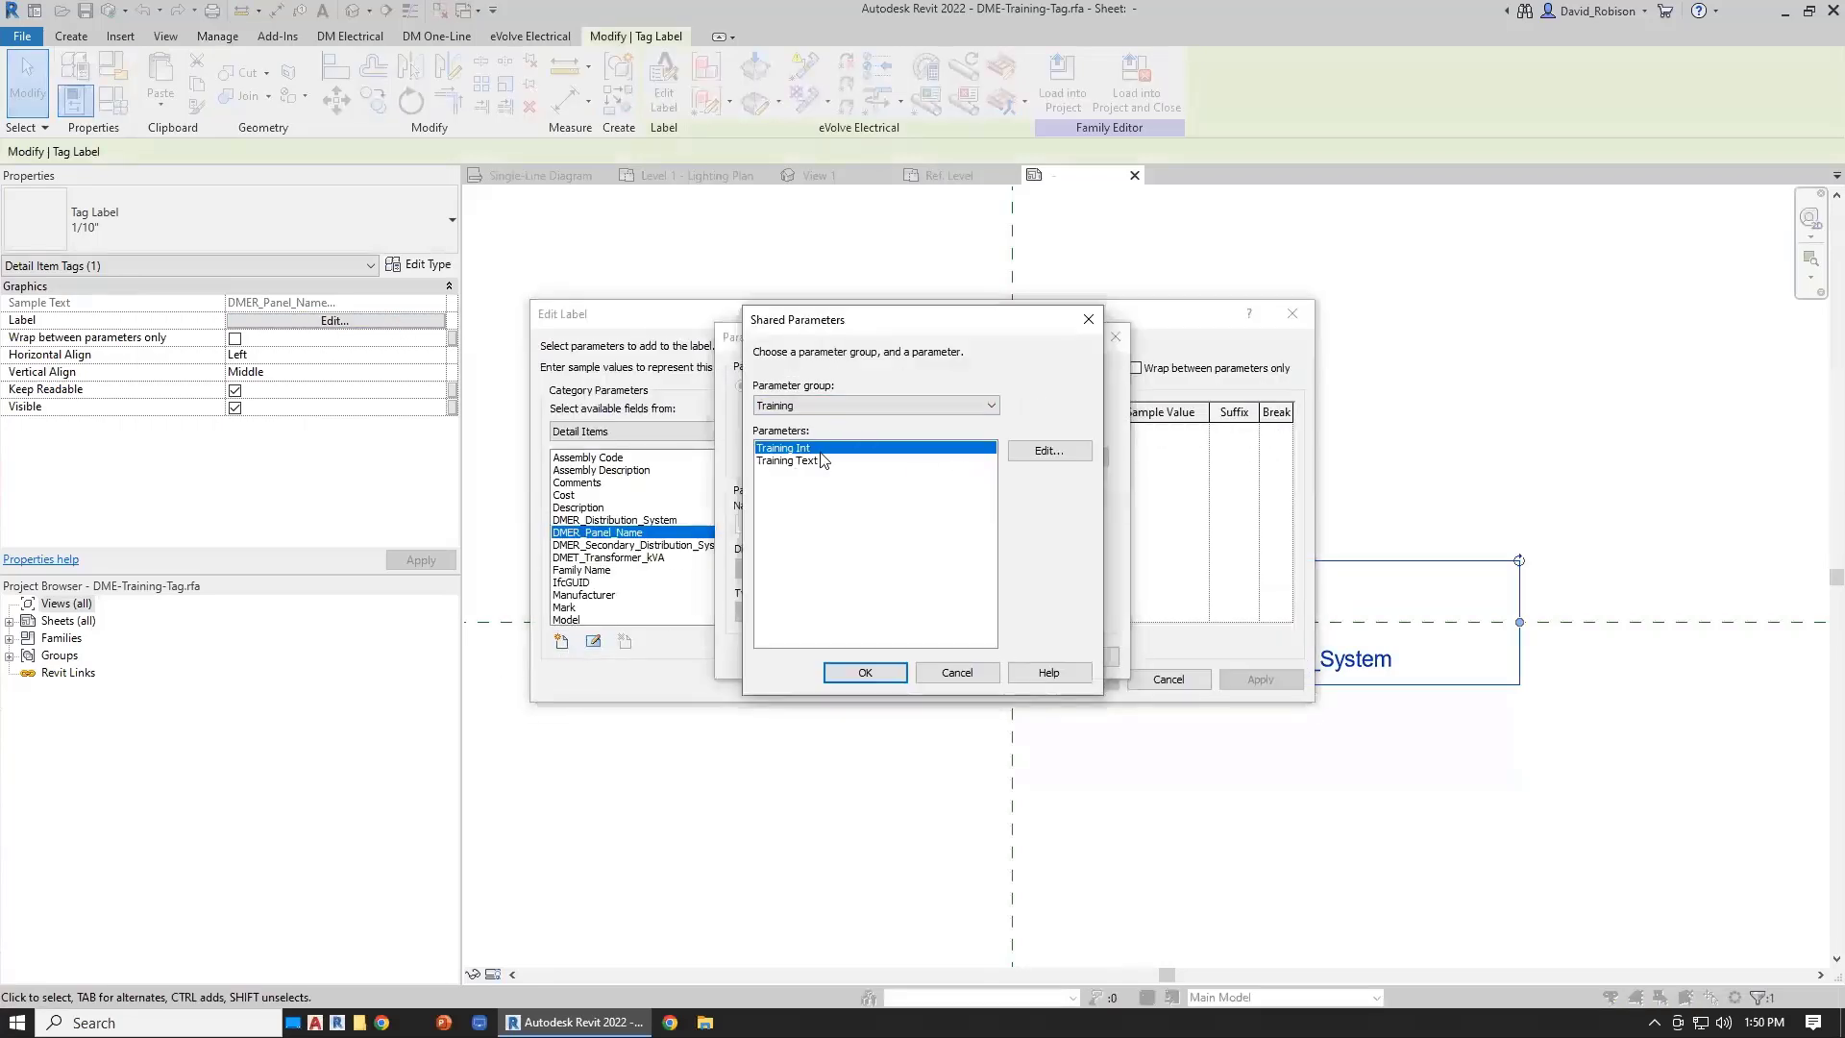
pyautogui.click(853, 669)
pyautogui.click(892, 657)
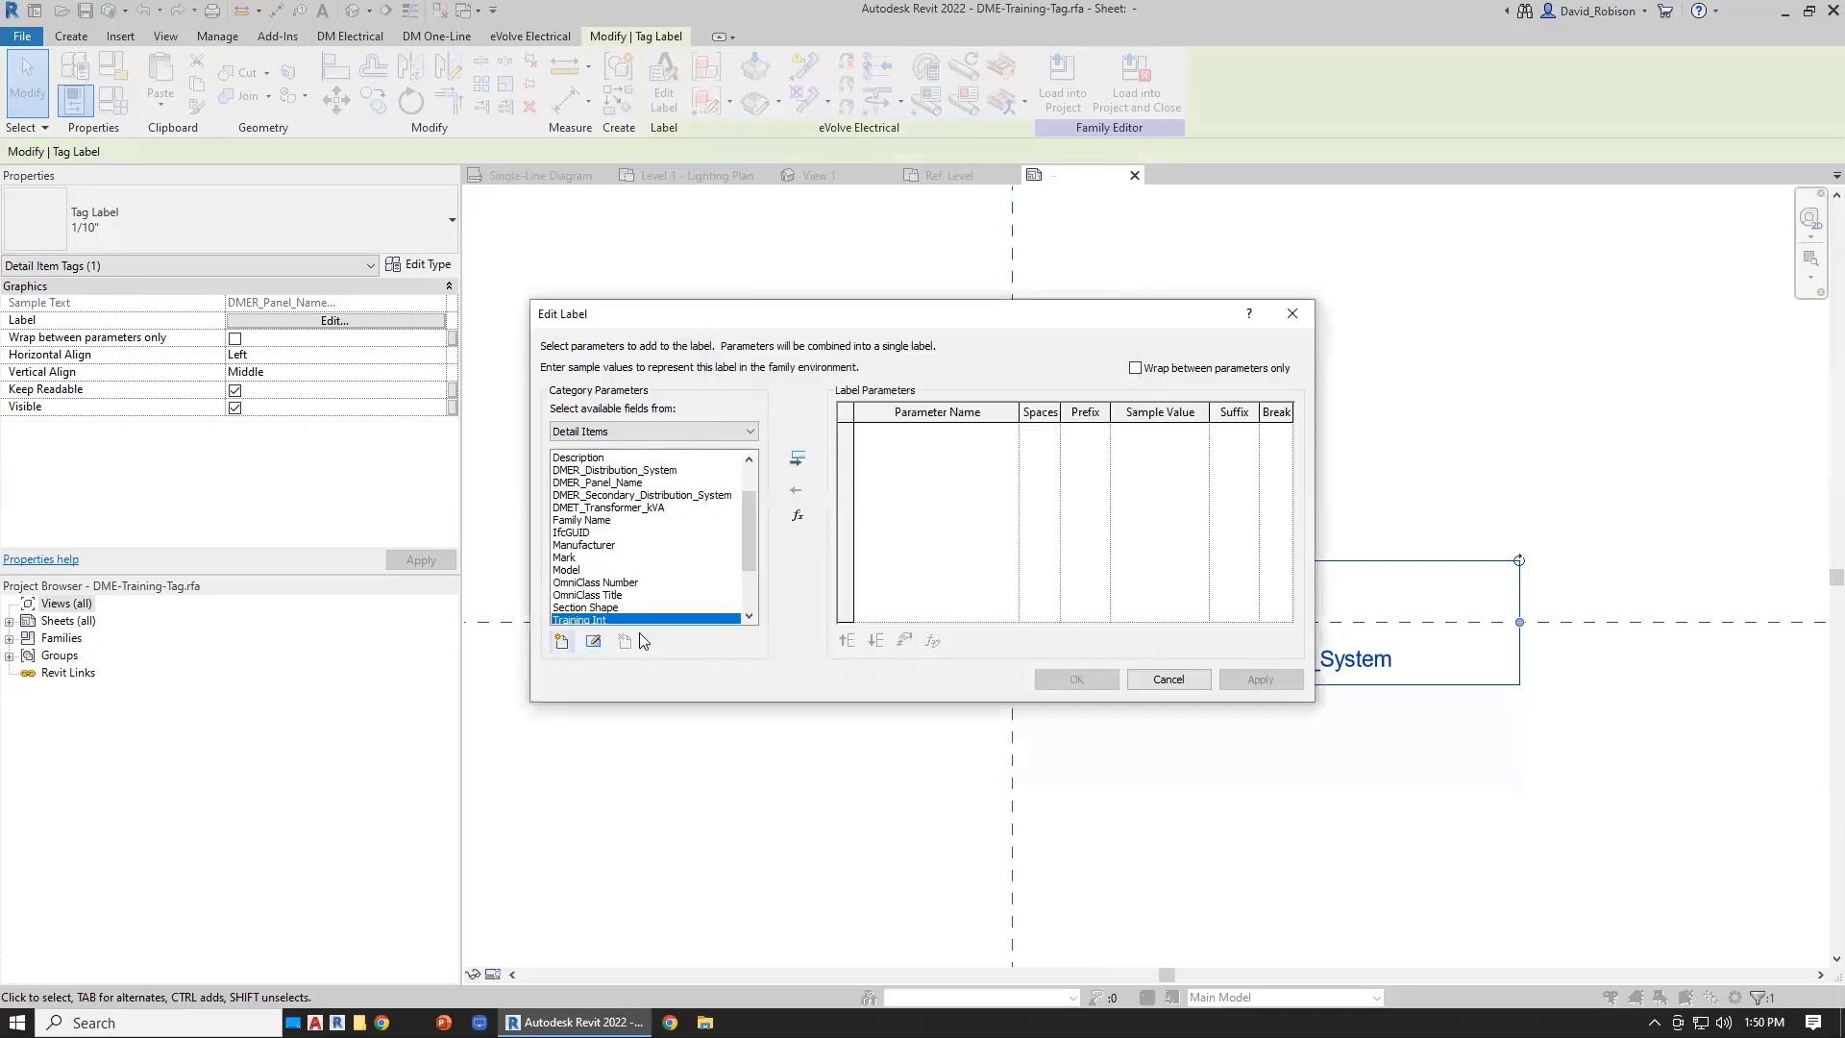
pyautogui.click(799, 460)
# - Make the shared parameter Training Text available to the tag and add it to the label below Training Int
pyautogui.click(563, 641)
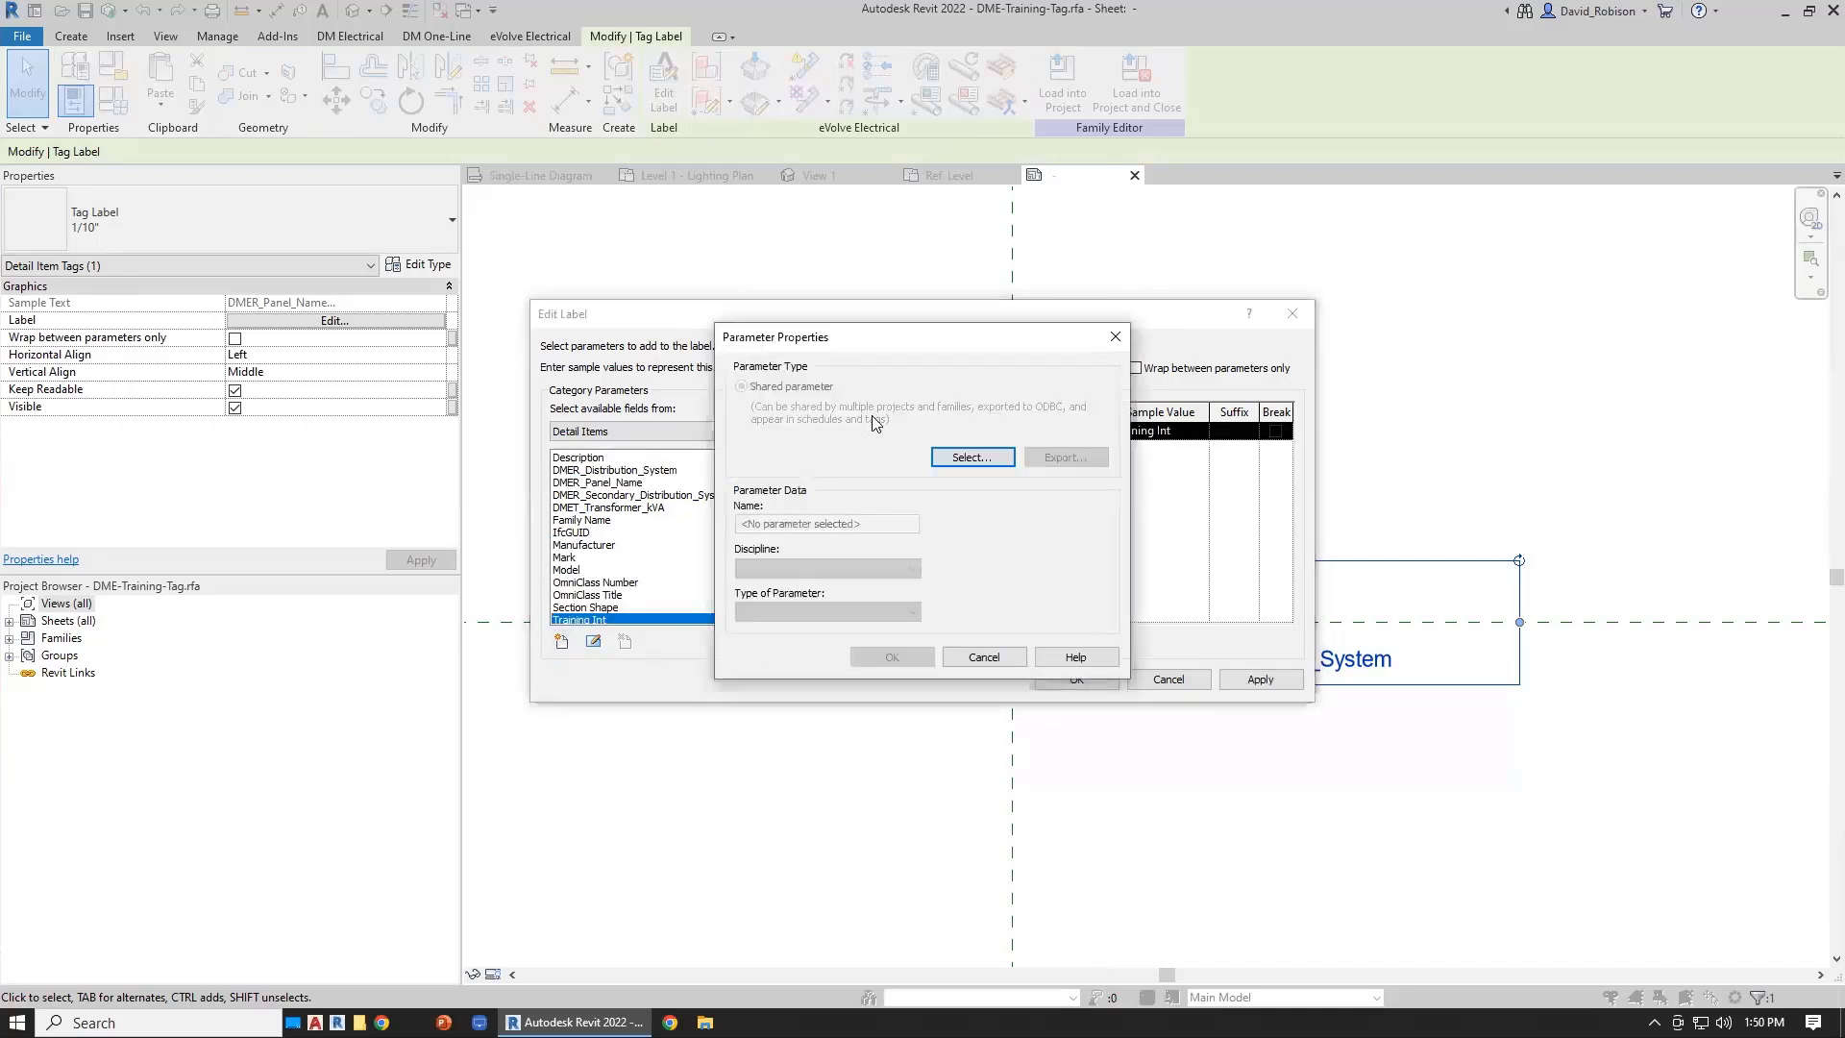
pyautogui.click(972, 456)
pyautogui.click(842, 467)
pyautogui.click(853, 668)
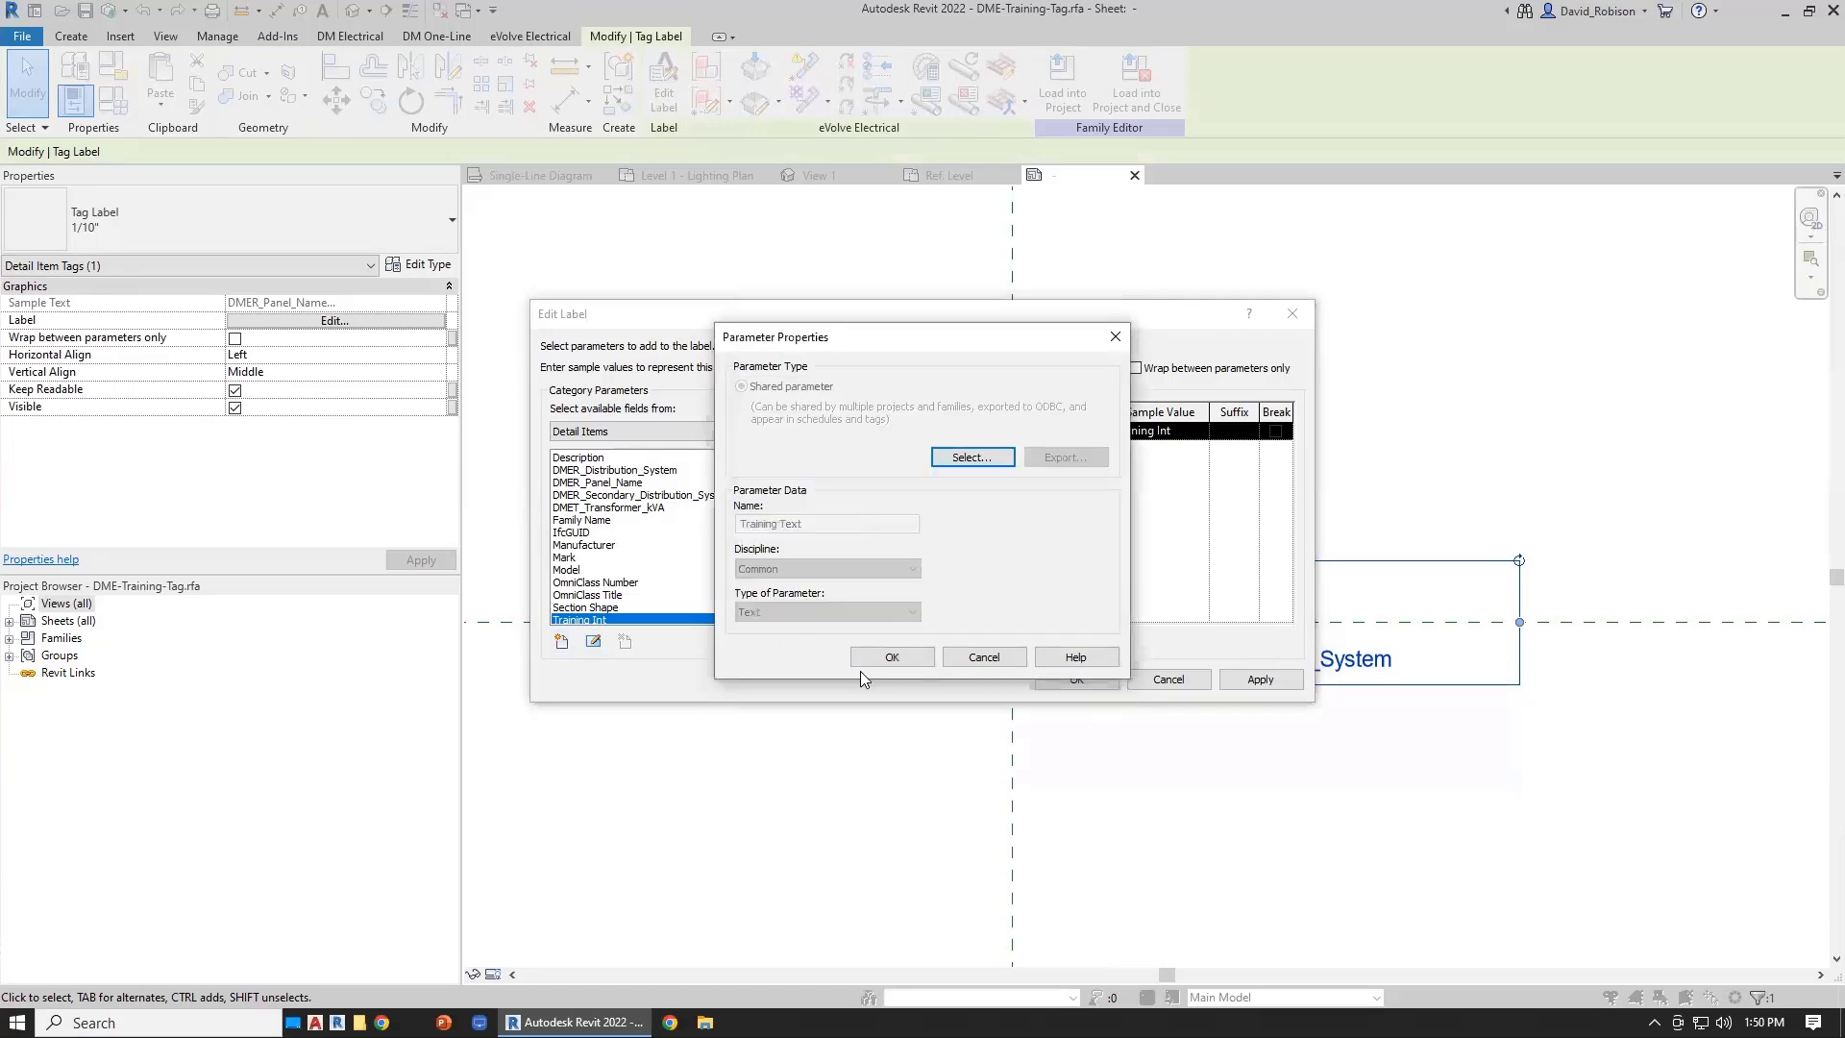
pyautogui.click(889, 662)
pyautogui.click(798, 459)
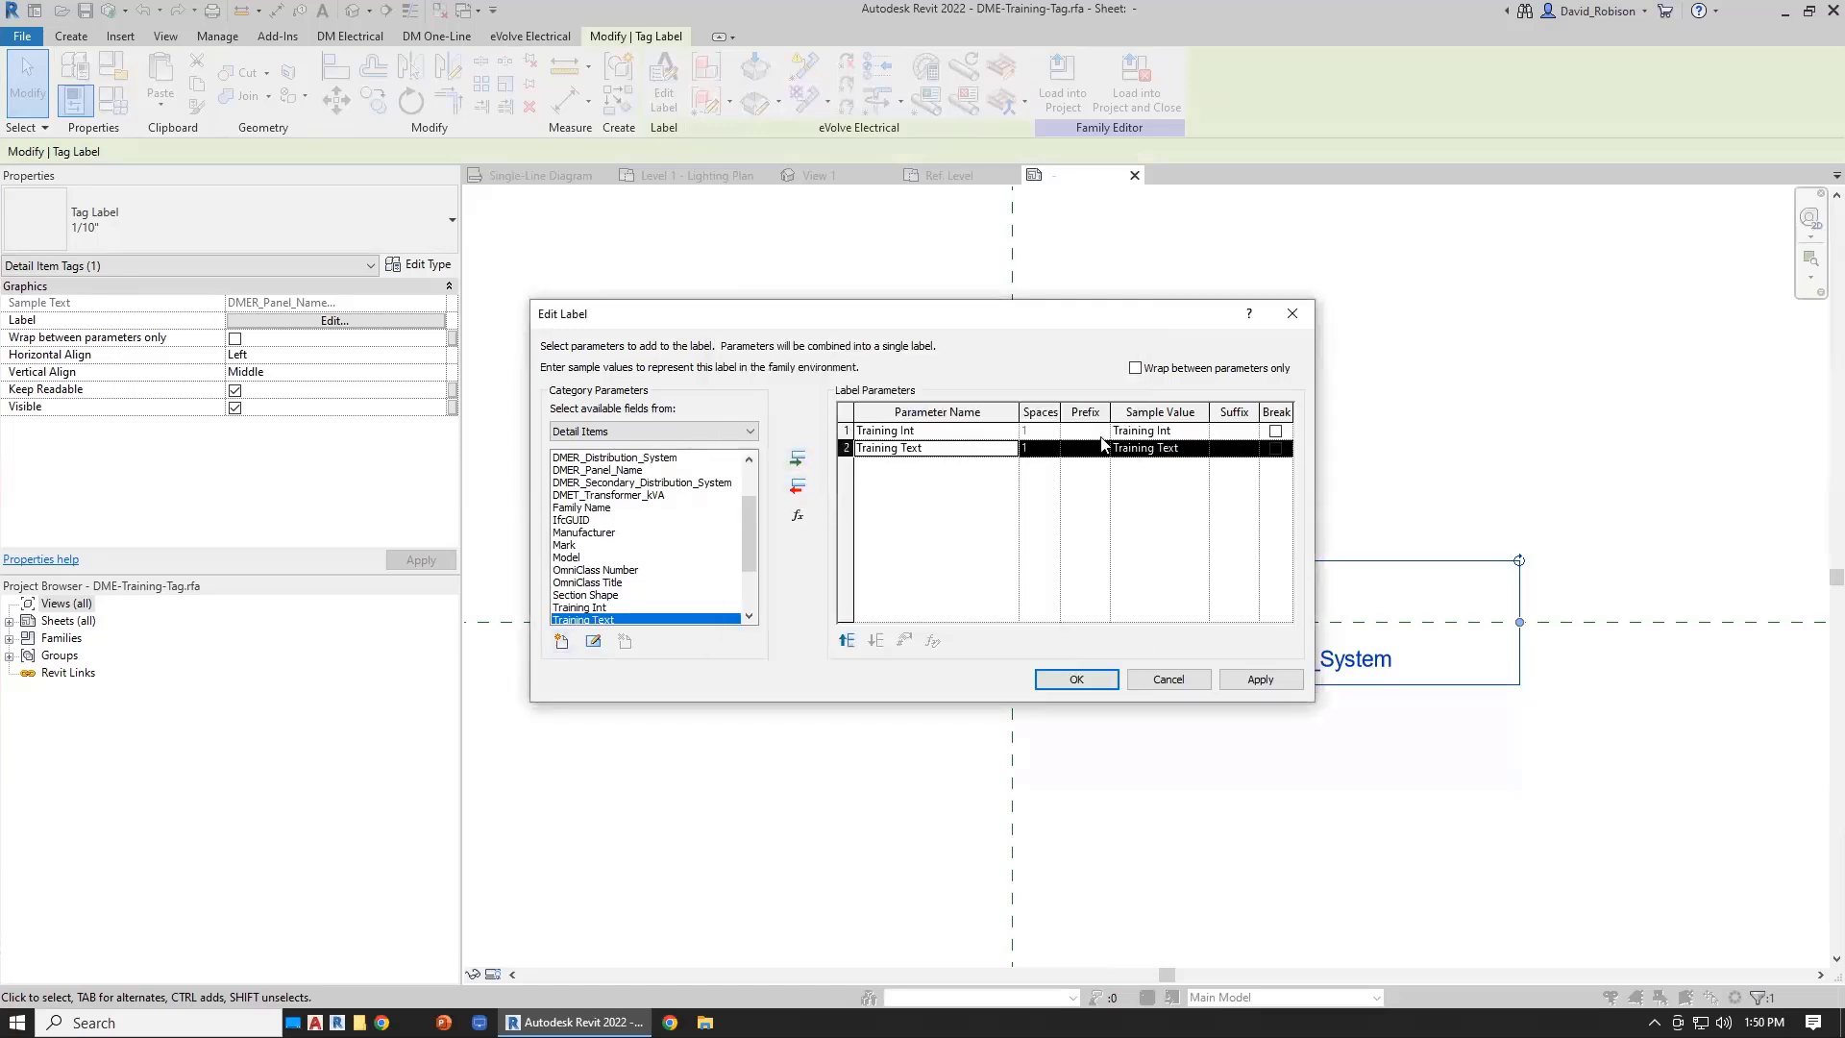
# - Add a line break after Training Int and give the parameters the prefixes INTEGER: and TEXT:, then apply the label
pyautogui.click(1276, 432)
pyautogui.click(1096, 431)
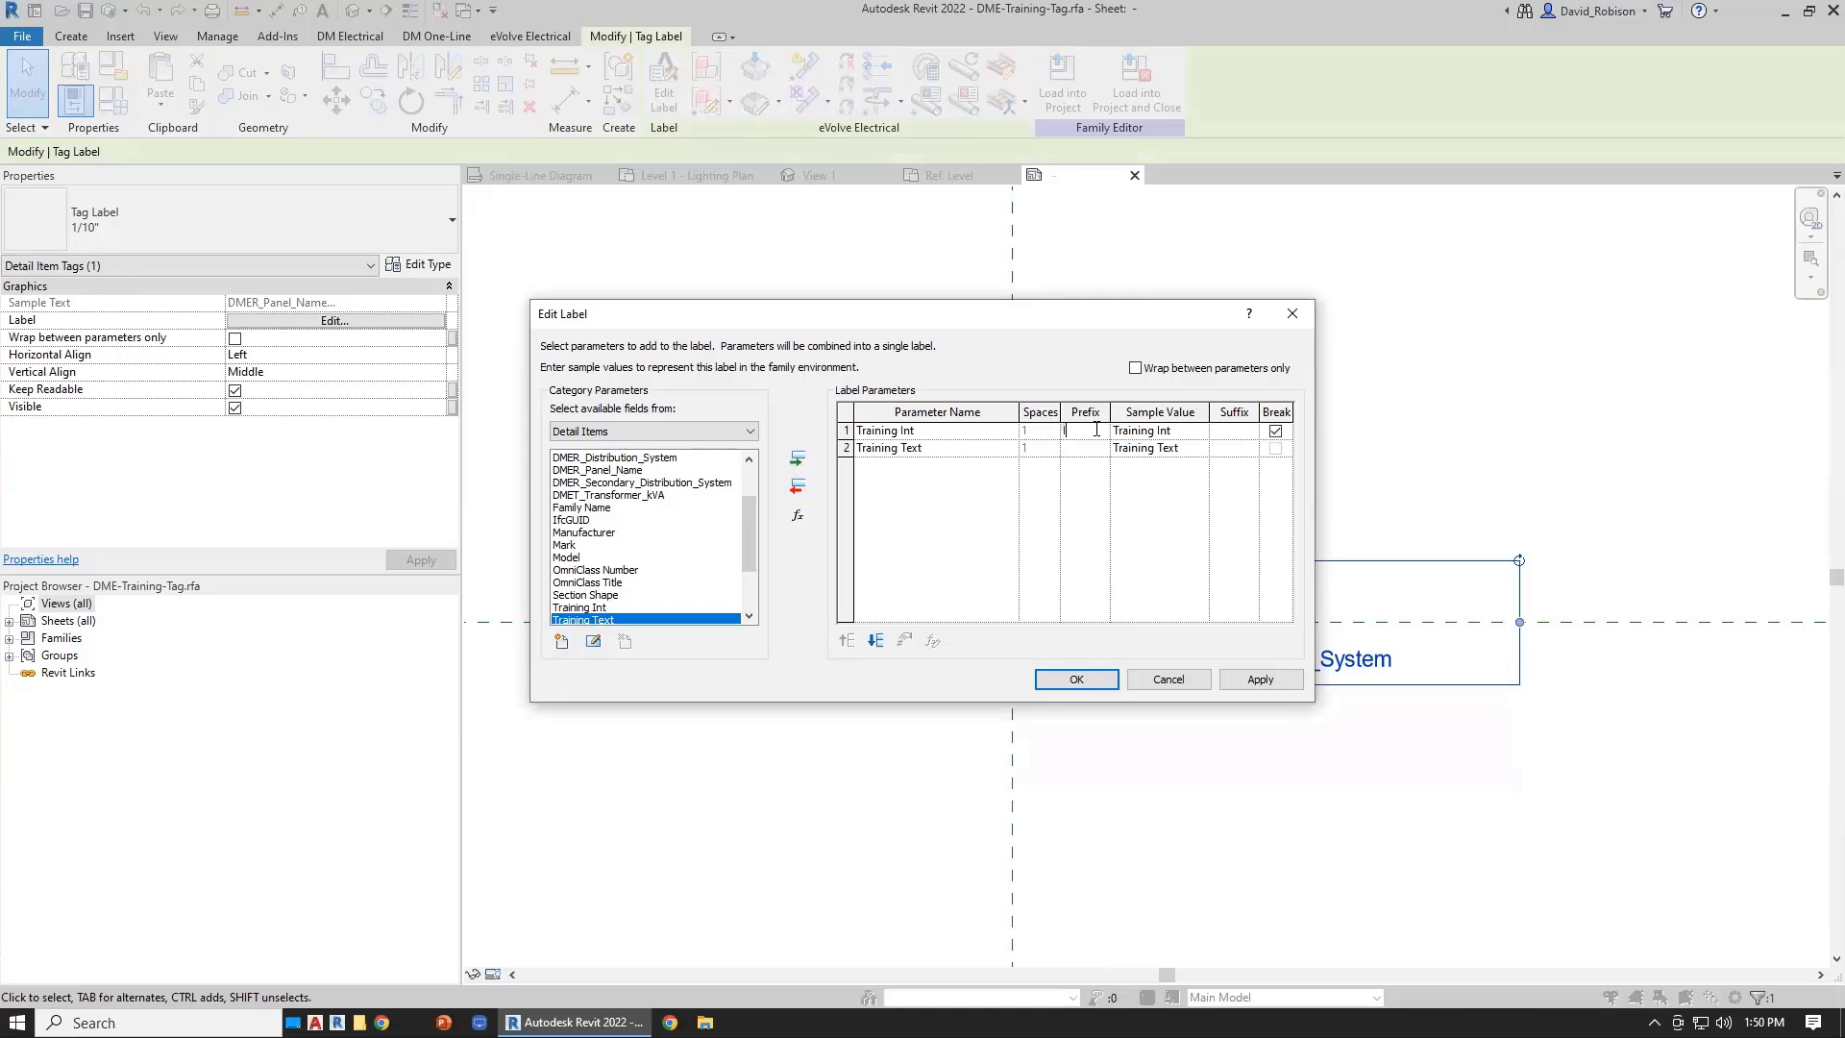
pyautogui.write('INTEGER:')
pyautogui.click(1093, 449)
pyautogui.write('TEXT:')
pyautogui.press('Tab')
pyautogui.click(1076, 678)
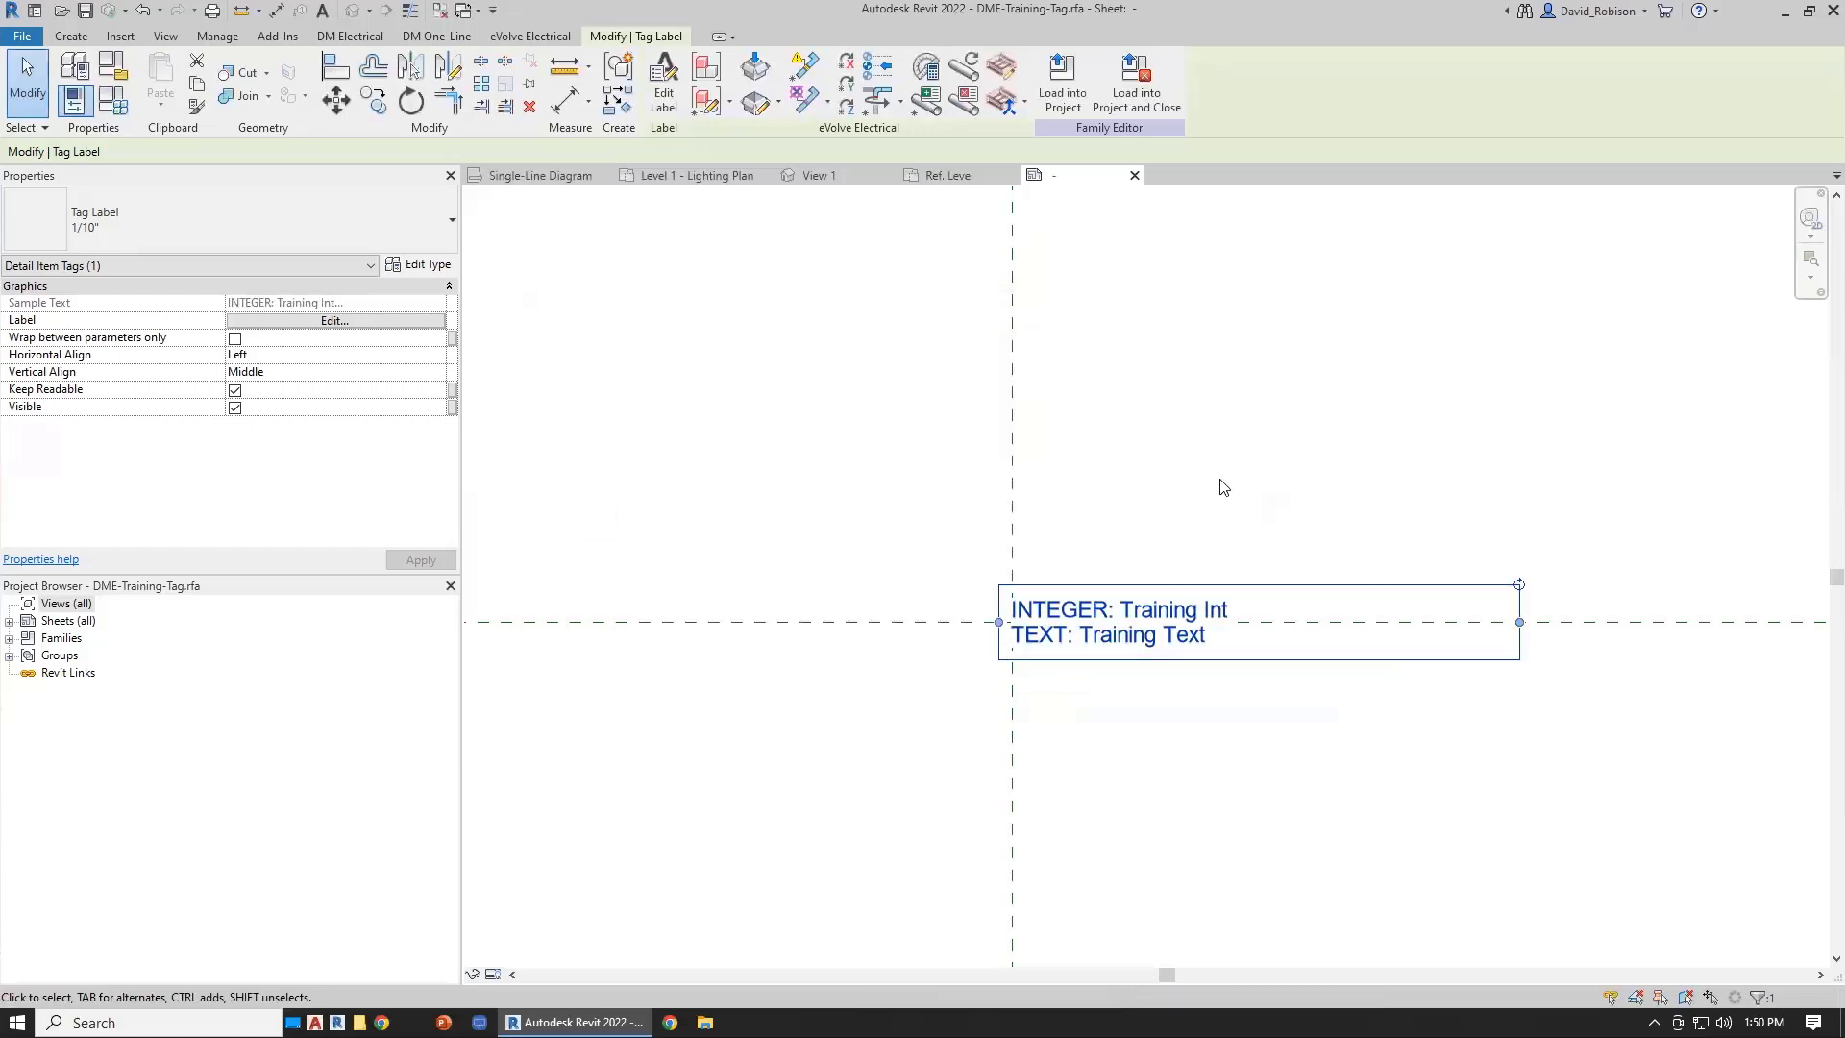
# - Load the tag family into single-line-project.rvt and place its tag beside the TP-1A transformer symbol in the Single-Line Diagram
pyautogui.click(1061, 82)
pyautogui.click(859, 656)
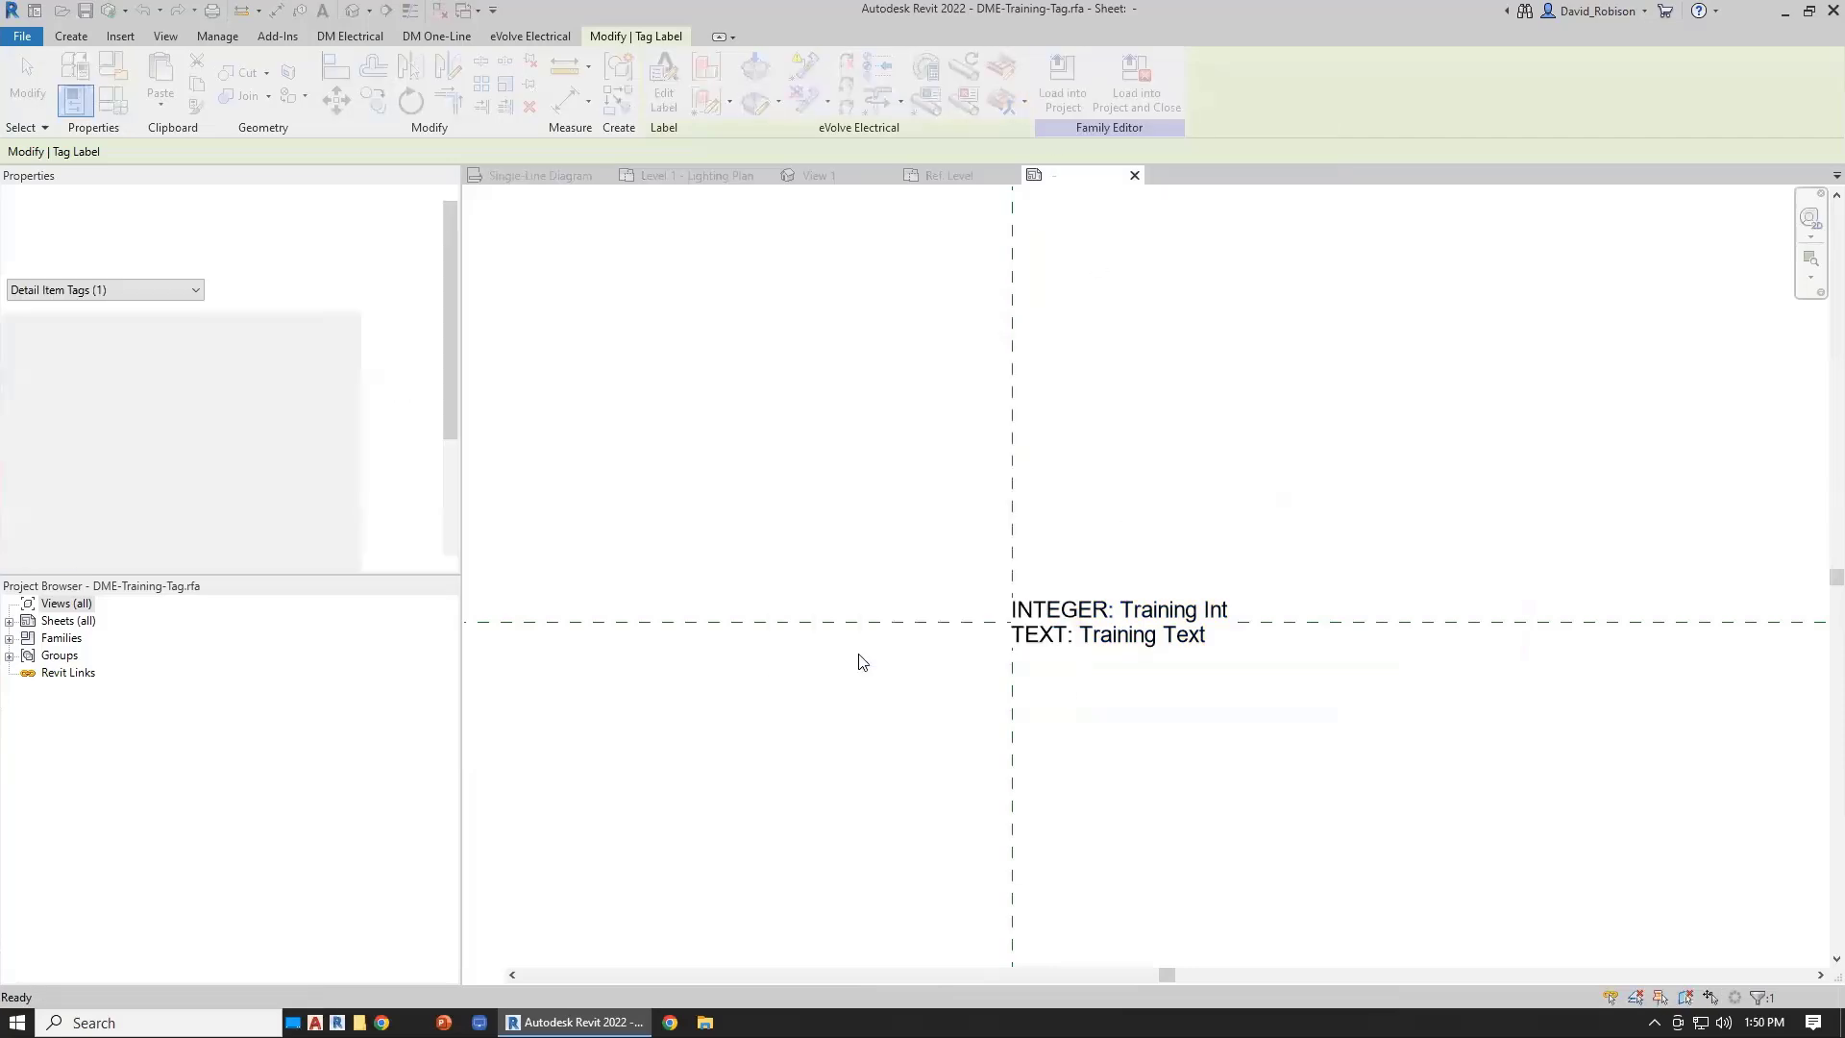
pyautogui.click(547, 177)
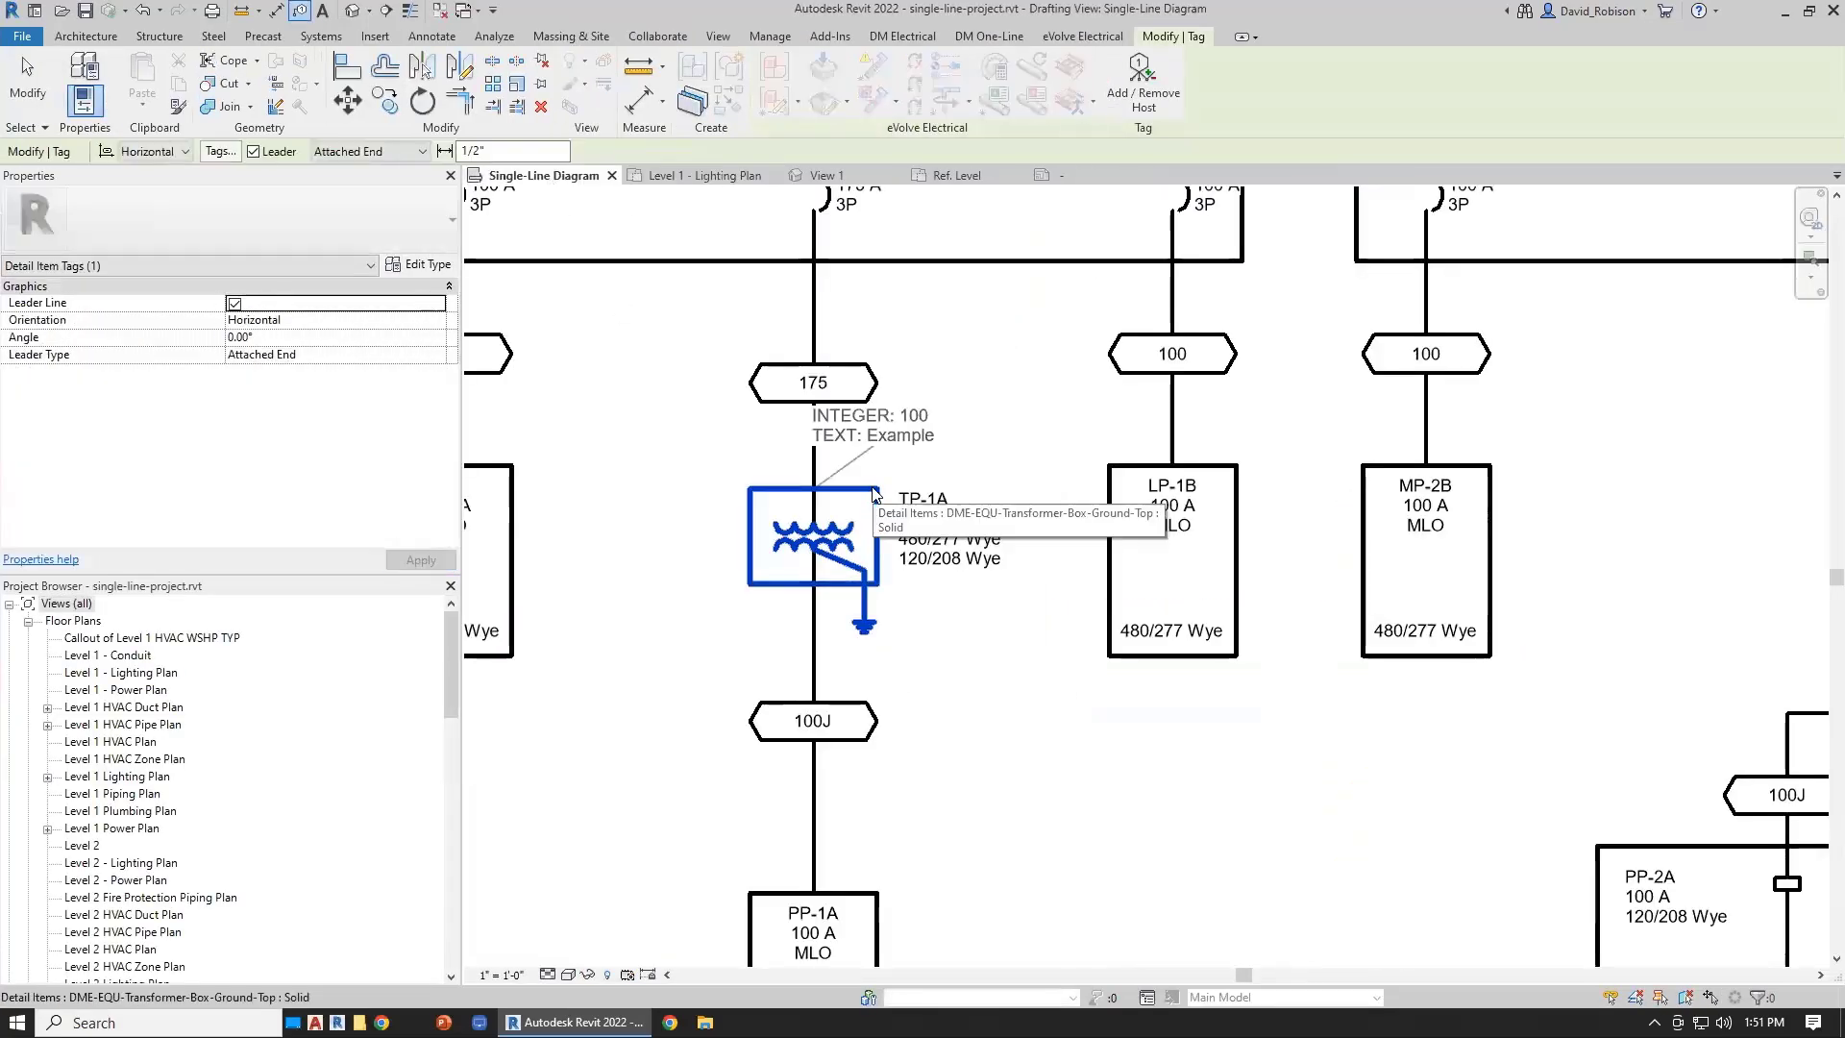
pyautogui.click(750, 526)
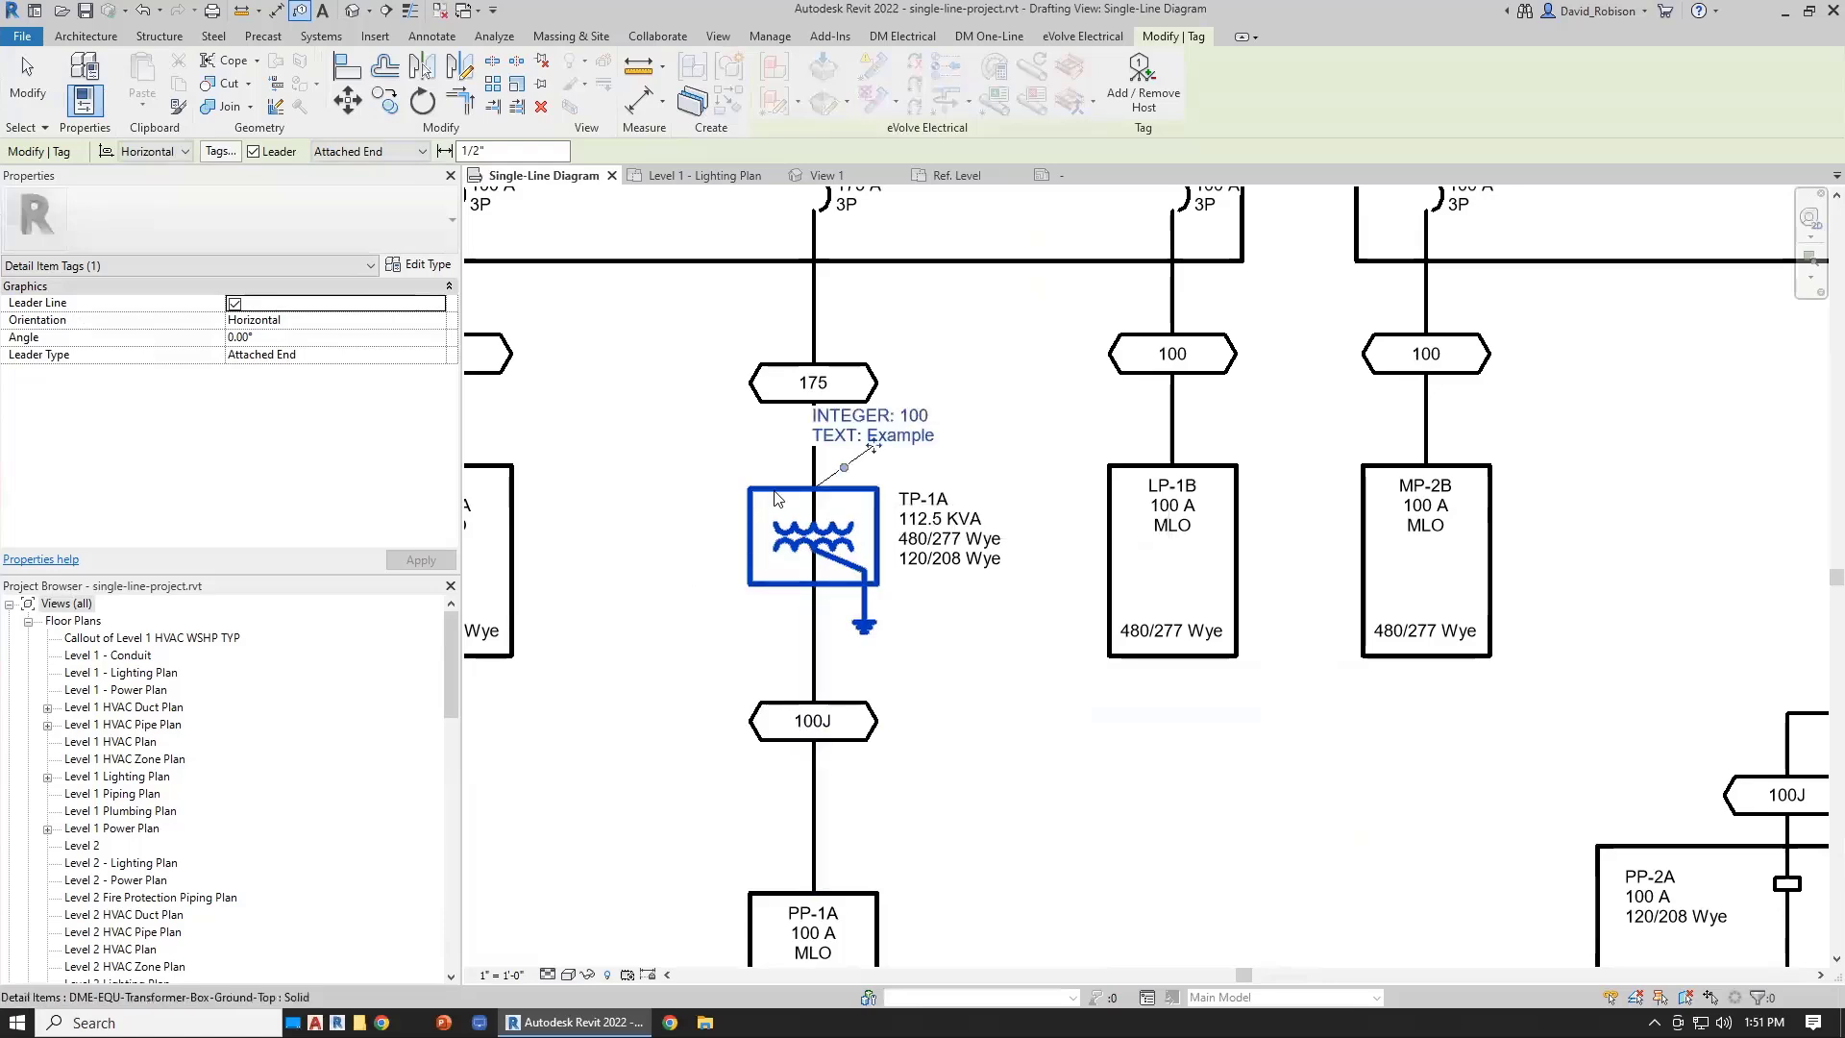
pyautogui.press('Escape')
pyautogui.click(902, 429)
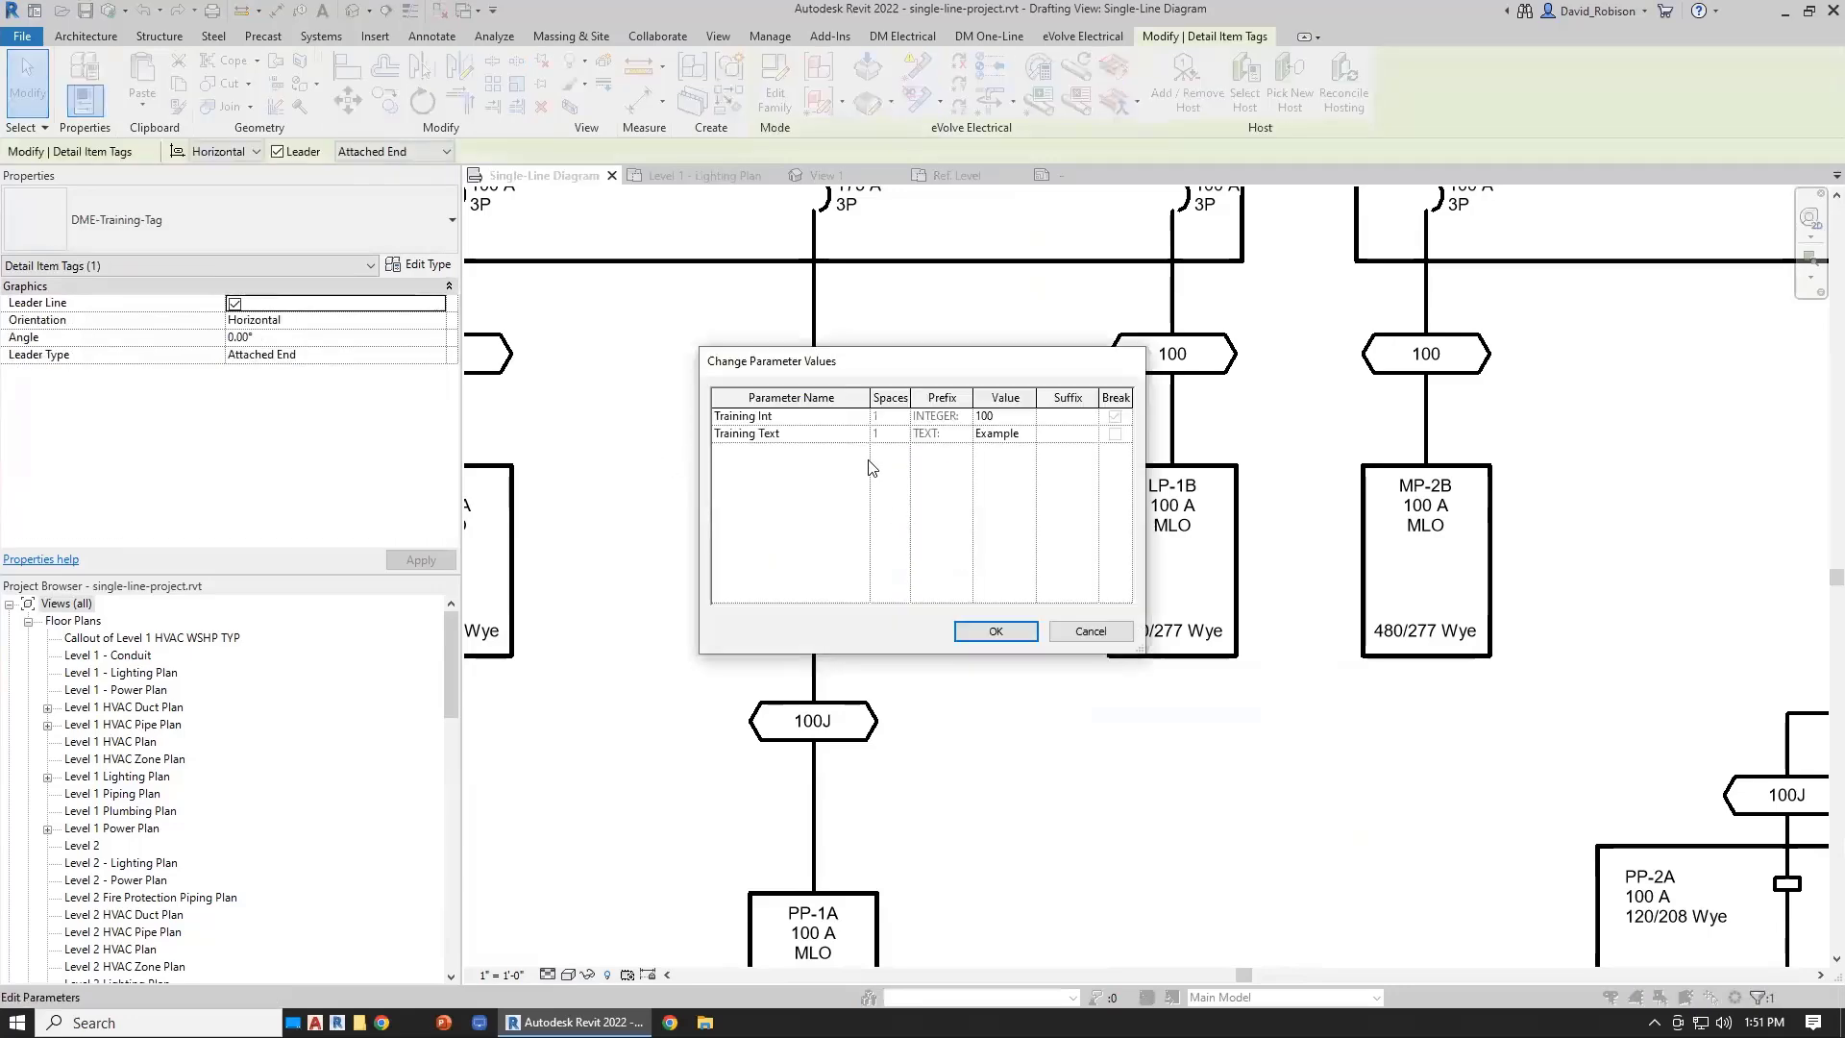
pyautogui.press('Return')
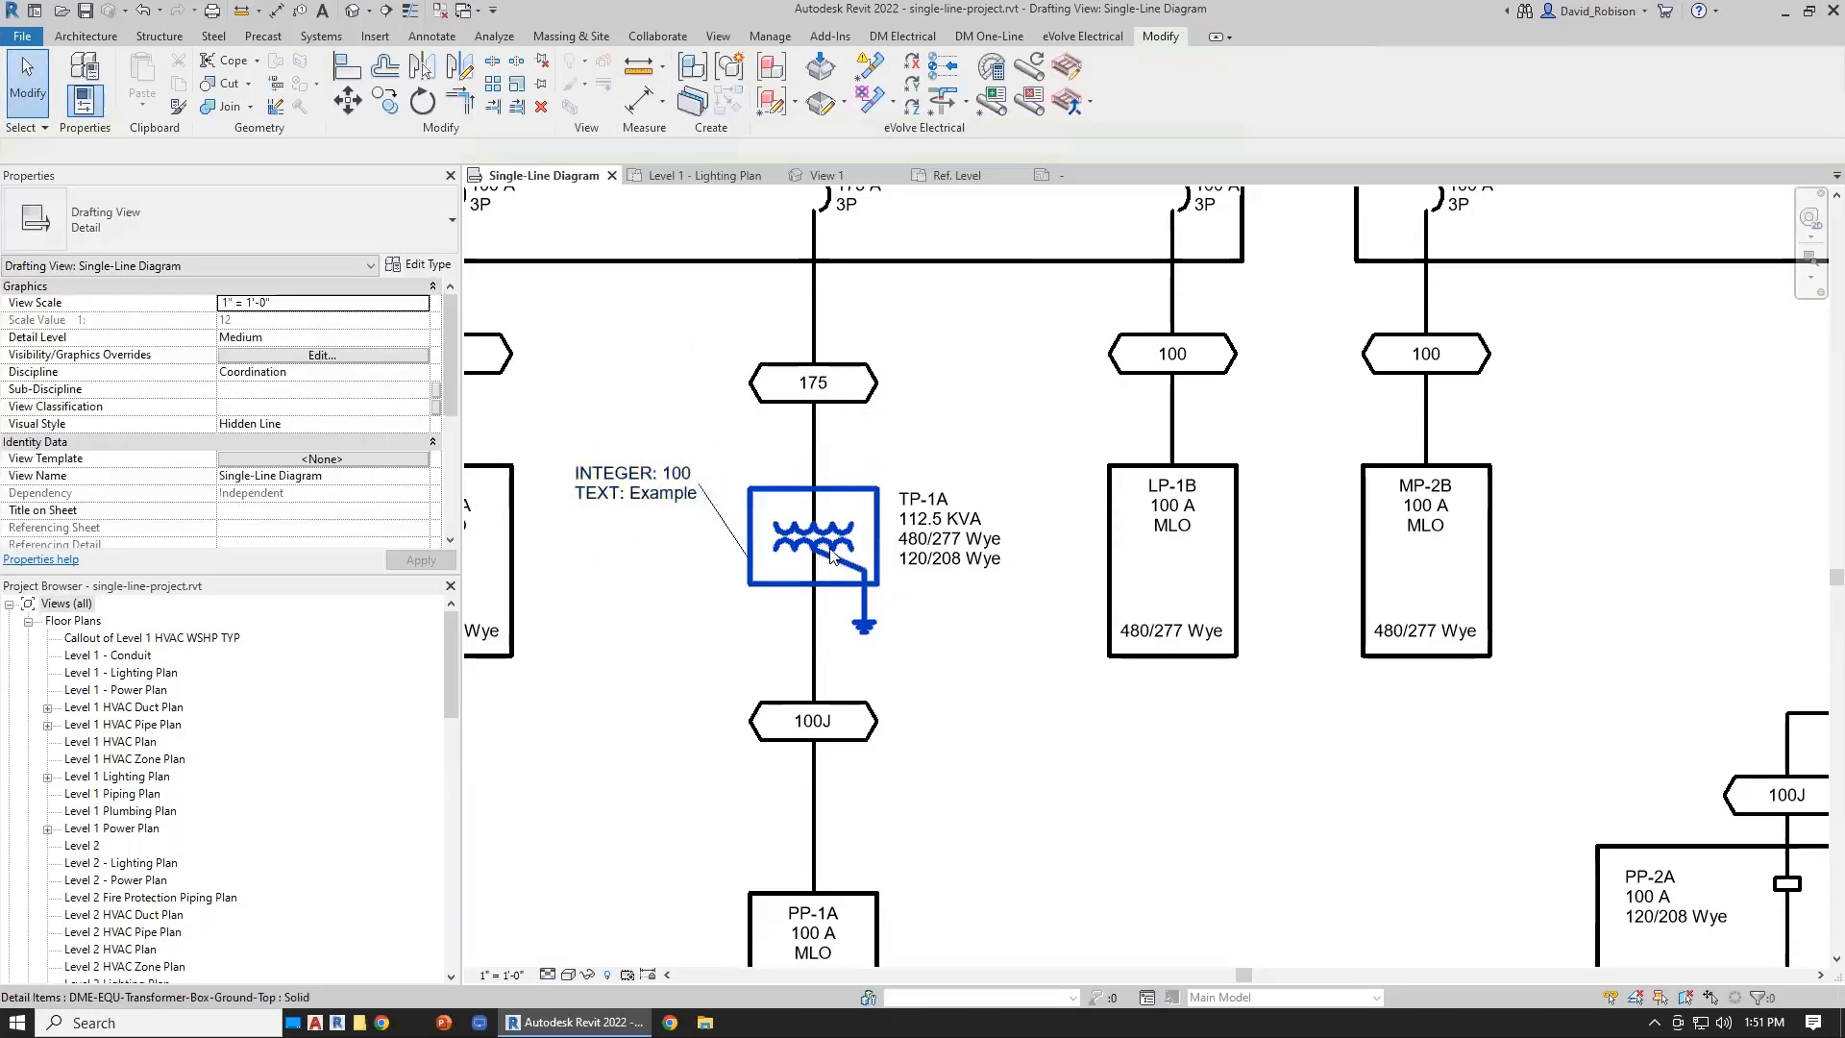
# - Tag the TP-2A transformer symbol by category and move the tag to the symbol's left side
pyautogui.scroll(-4, 832, 556)
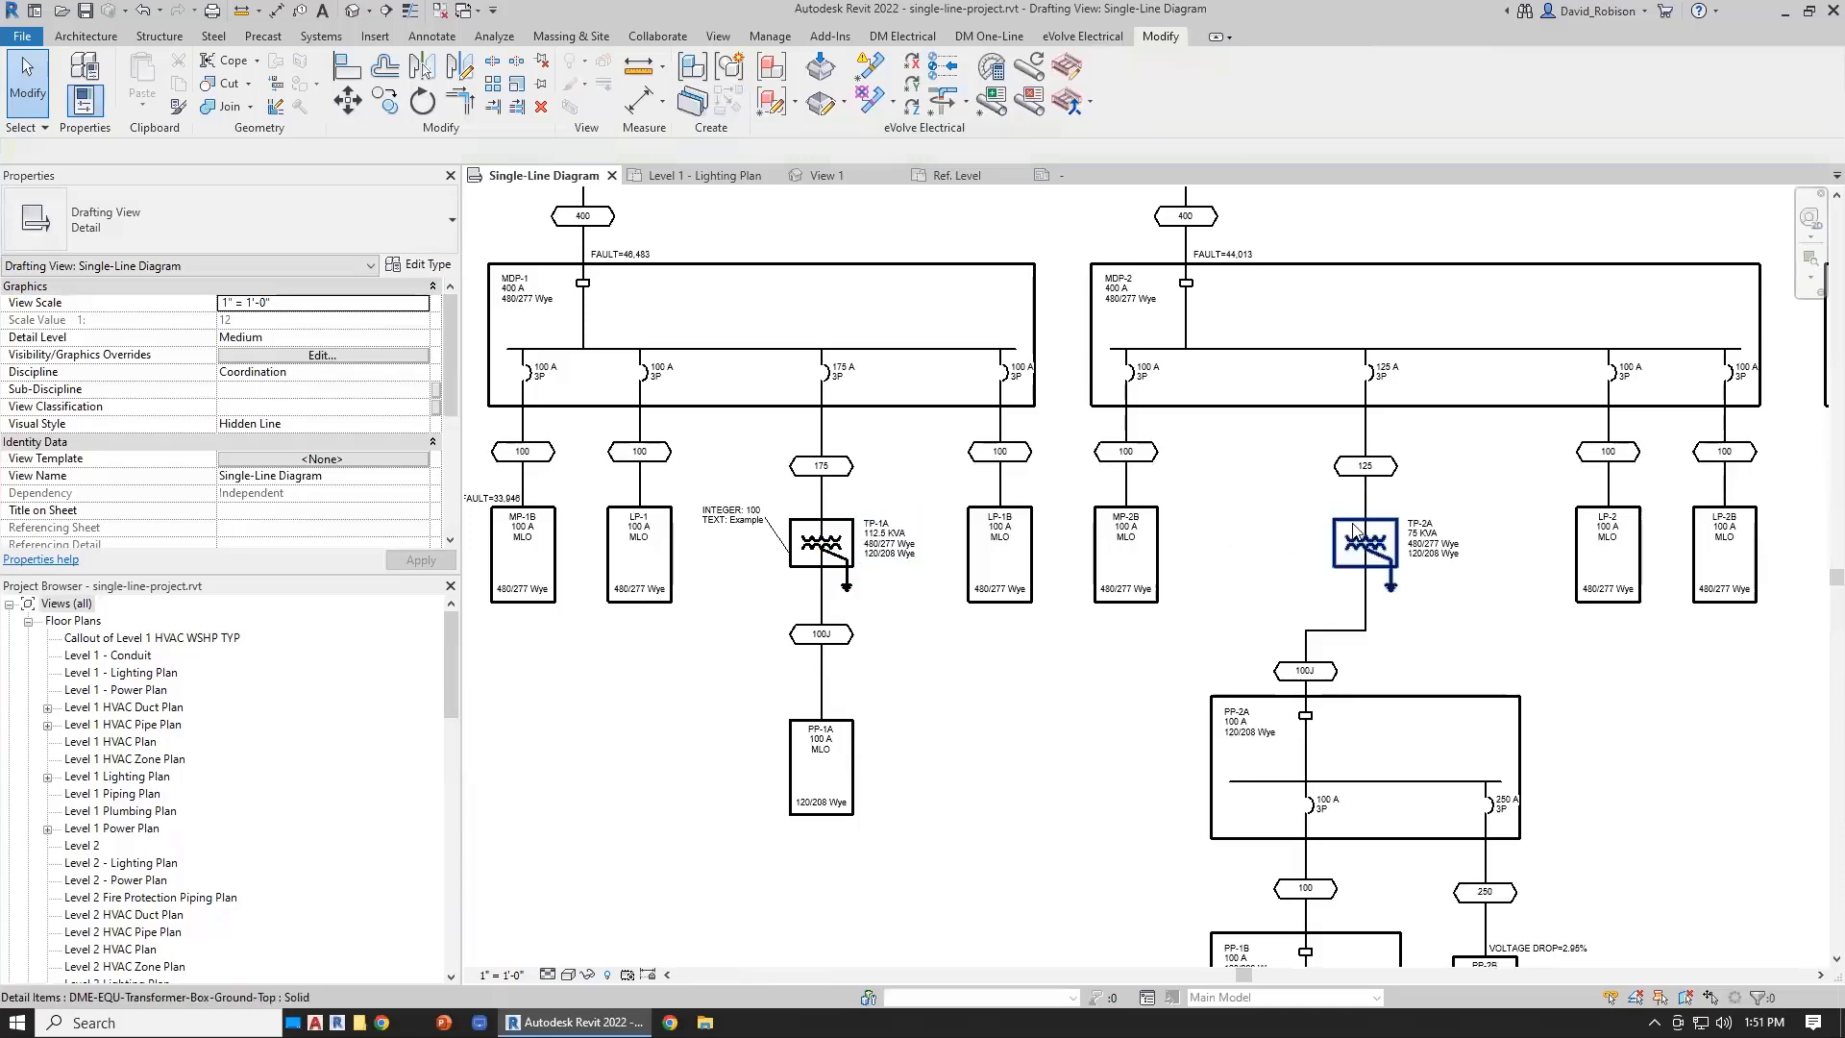
pyautogui.scroll(2, 1400, 538)
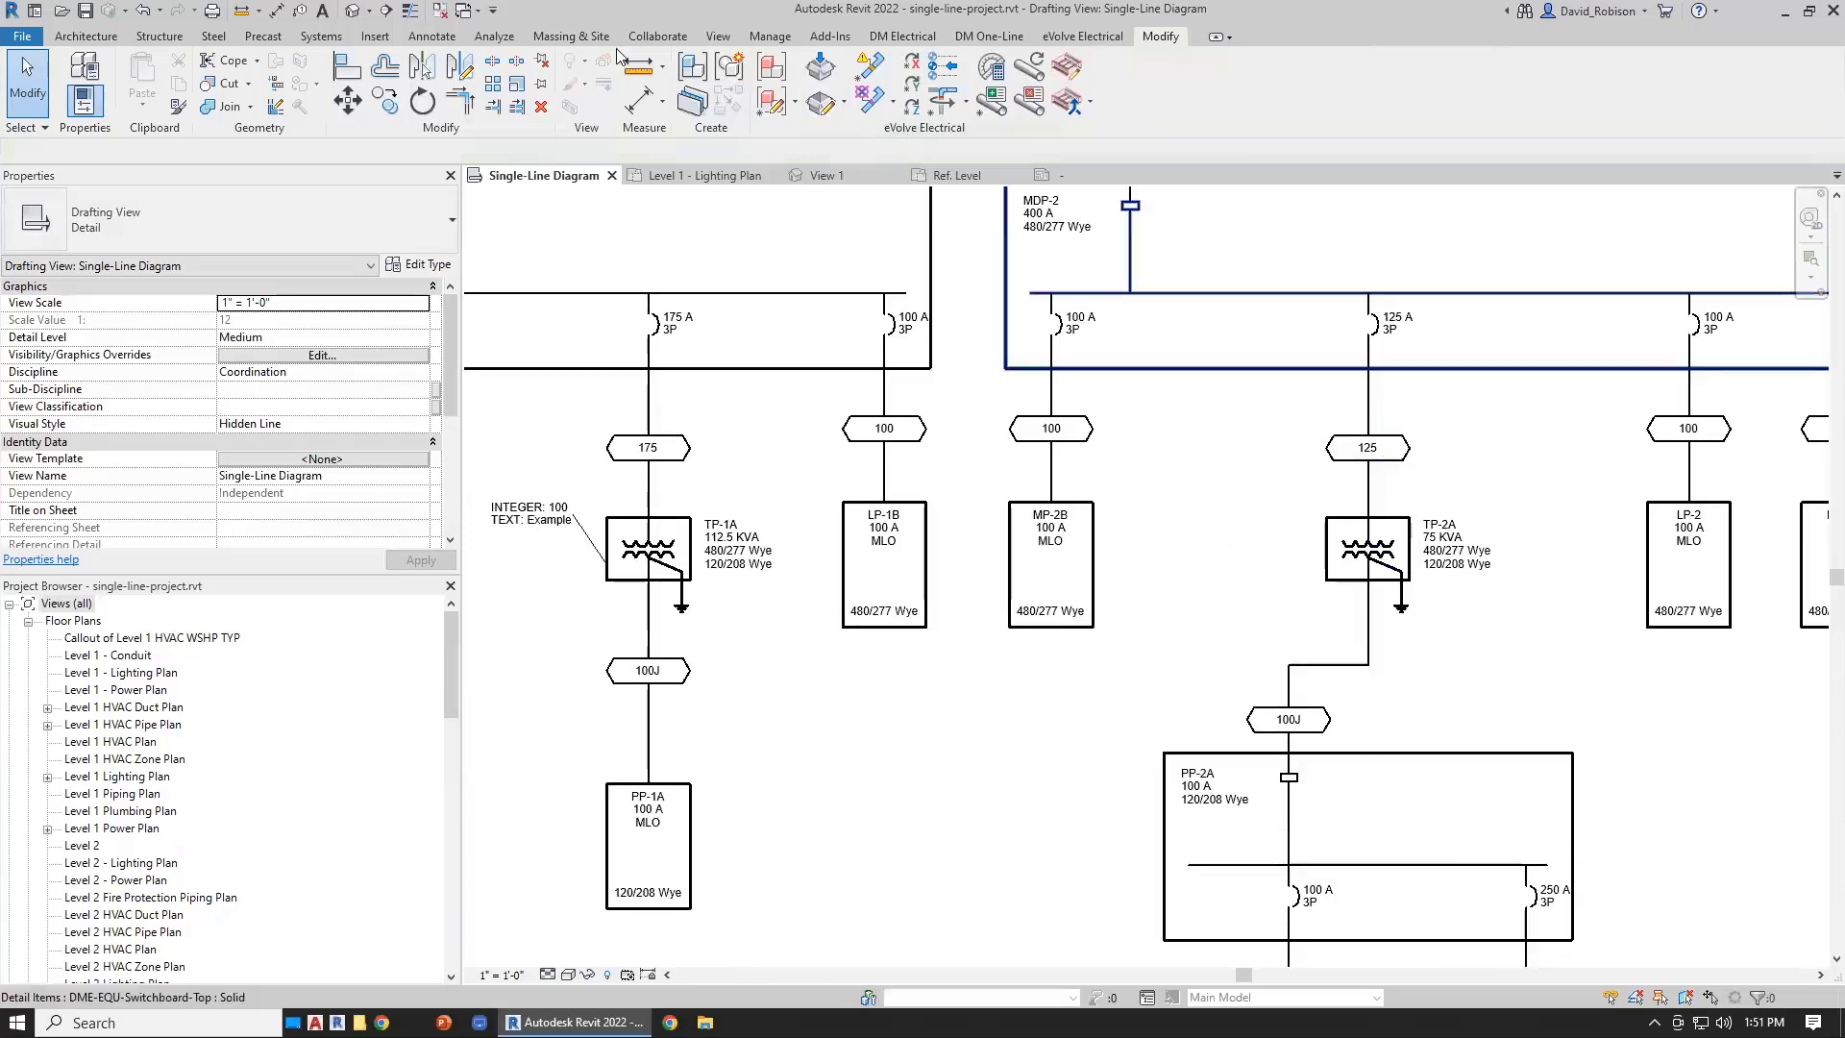
pyautogui.click(431, 35)
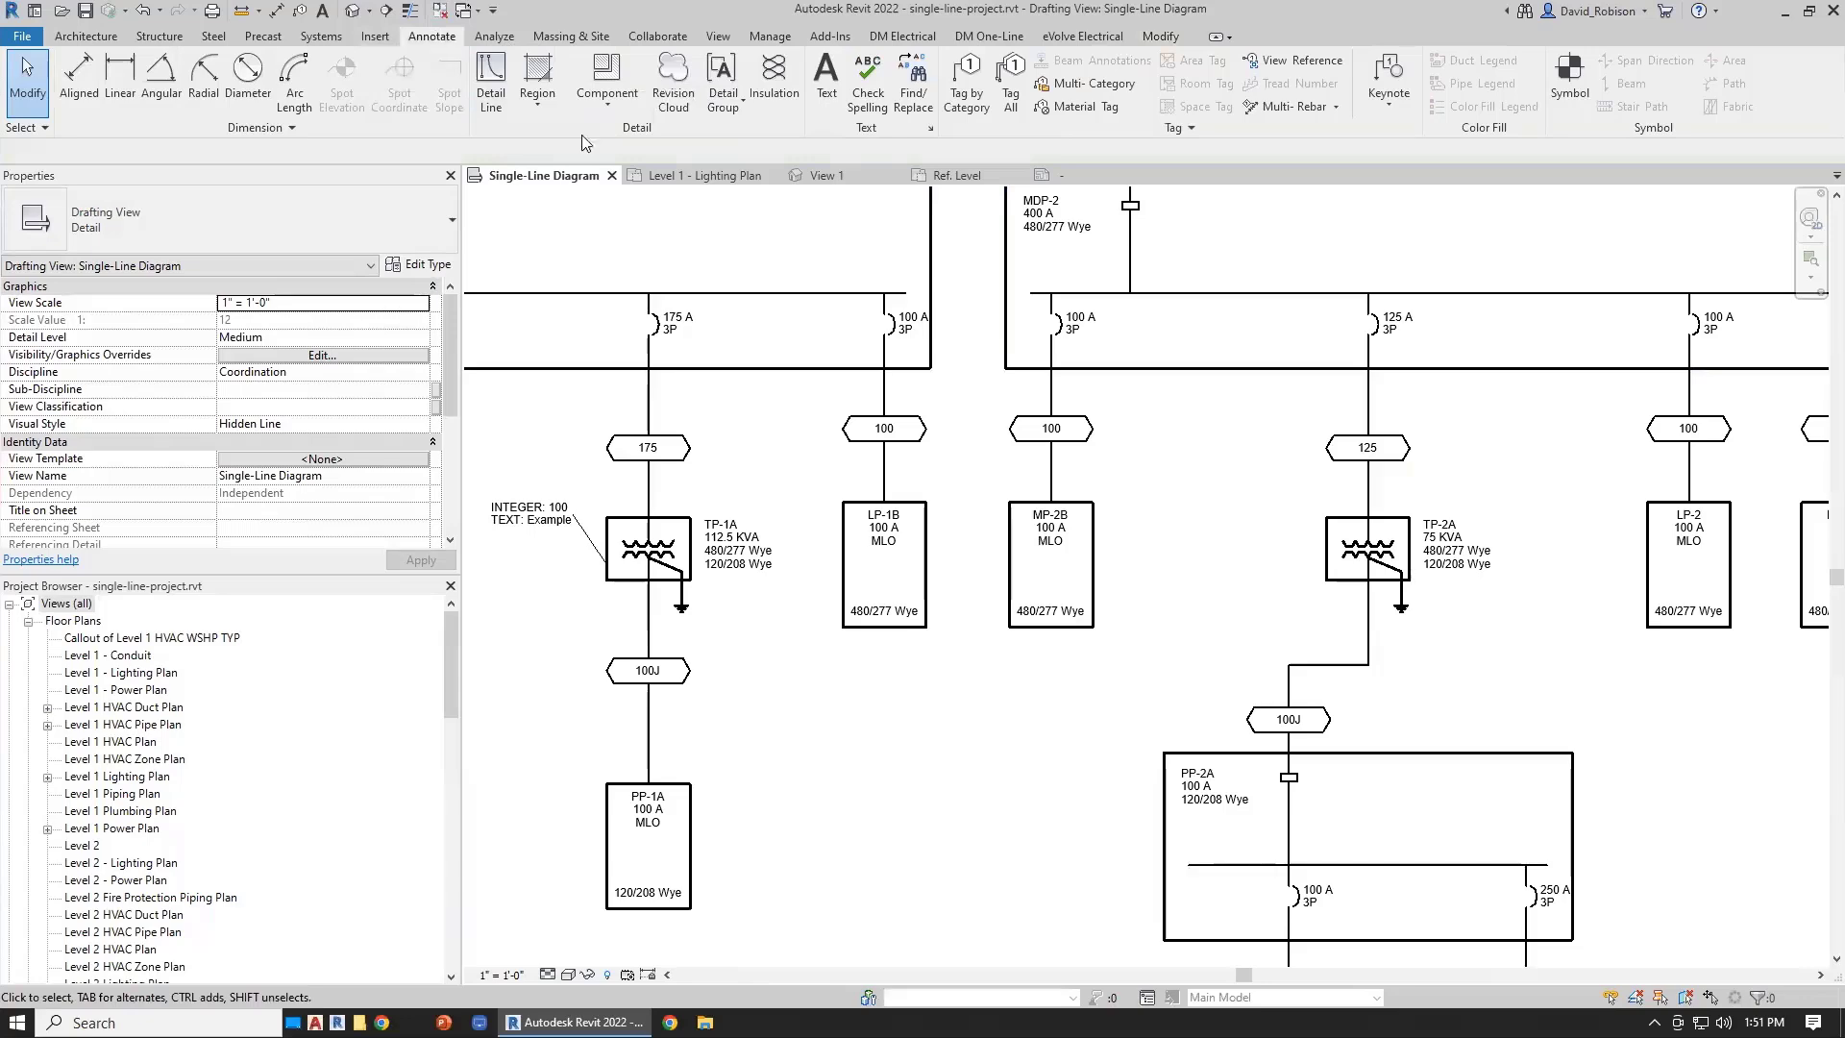
pyautogui.click(966, 82)
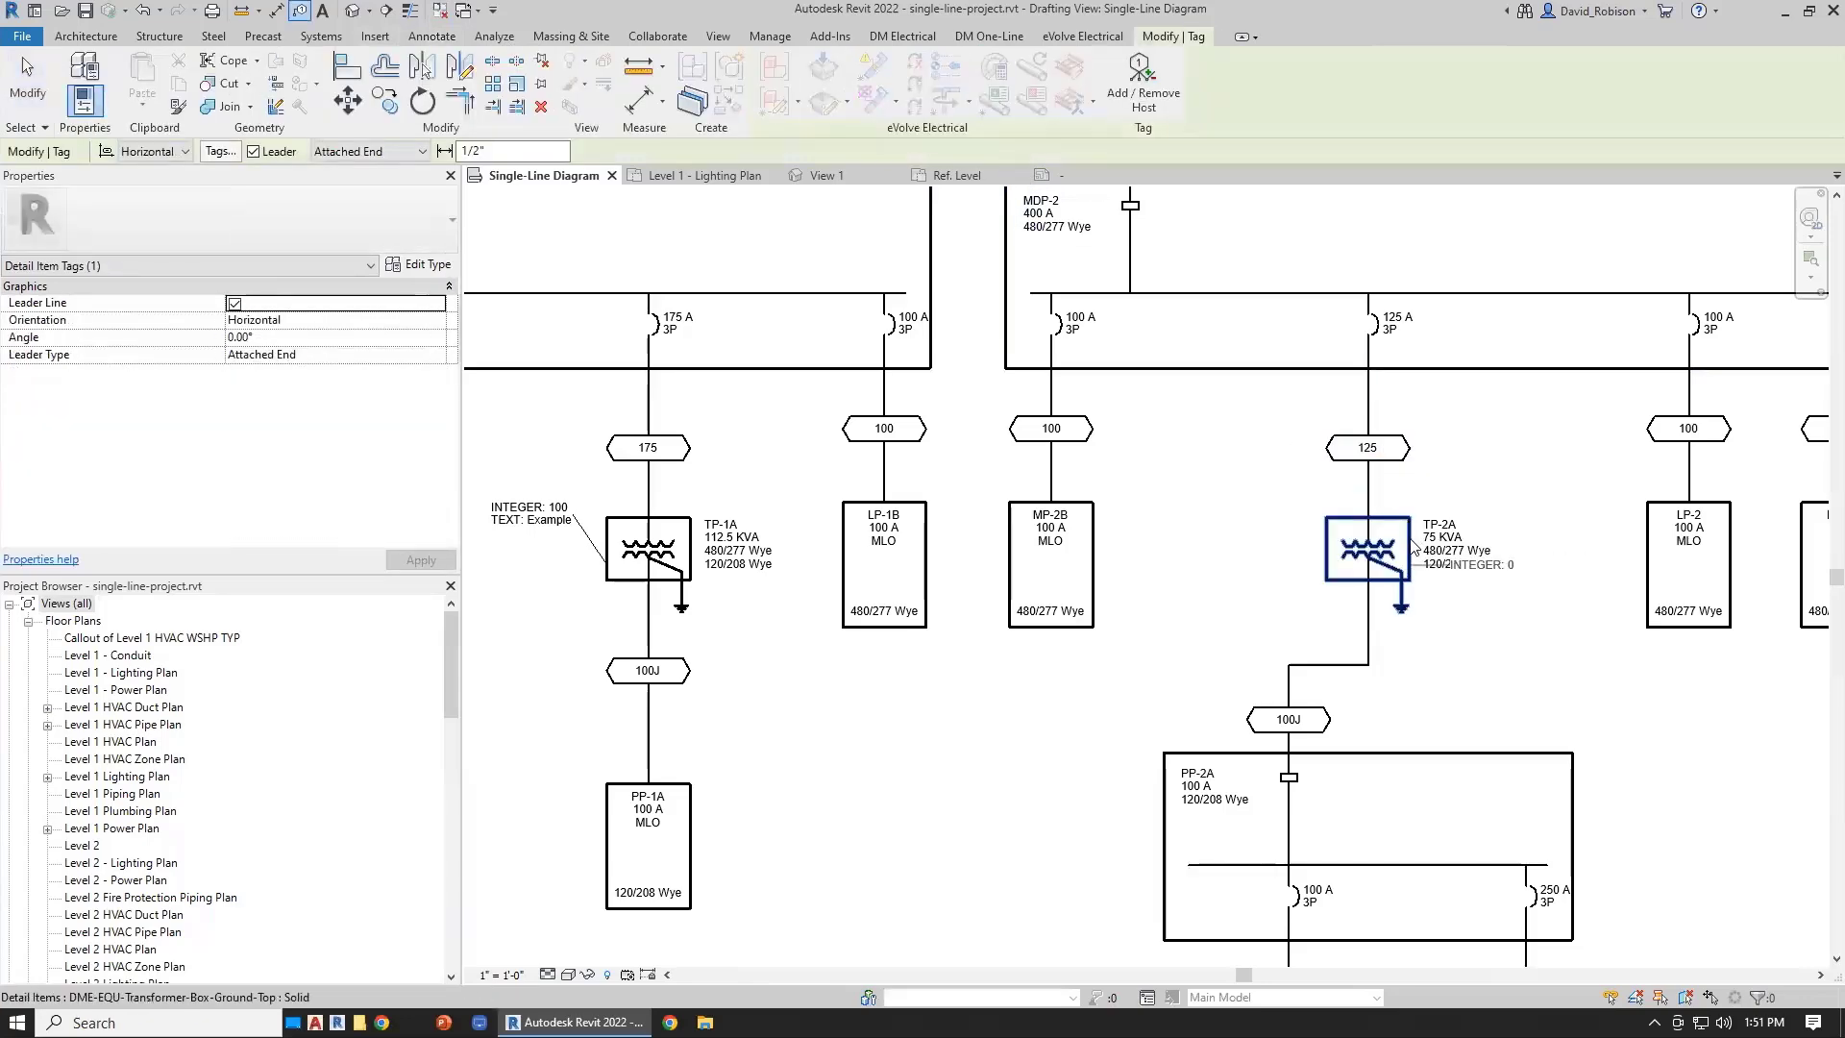
pyautogui.click(1485, 572)
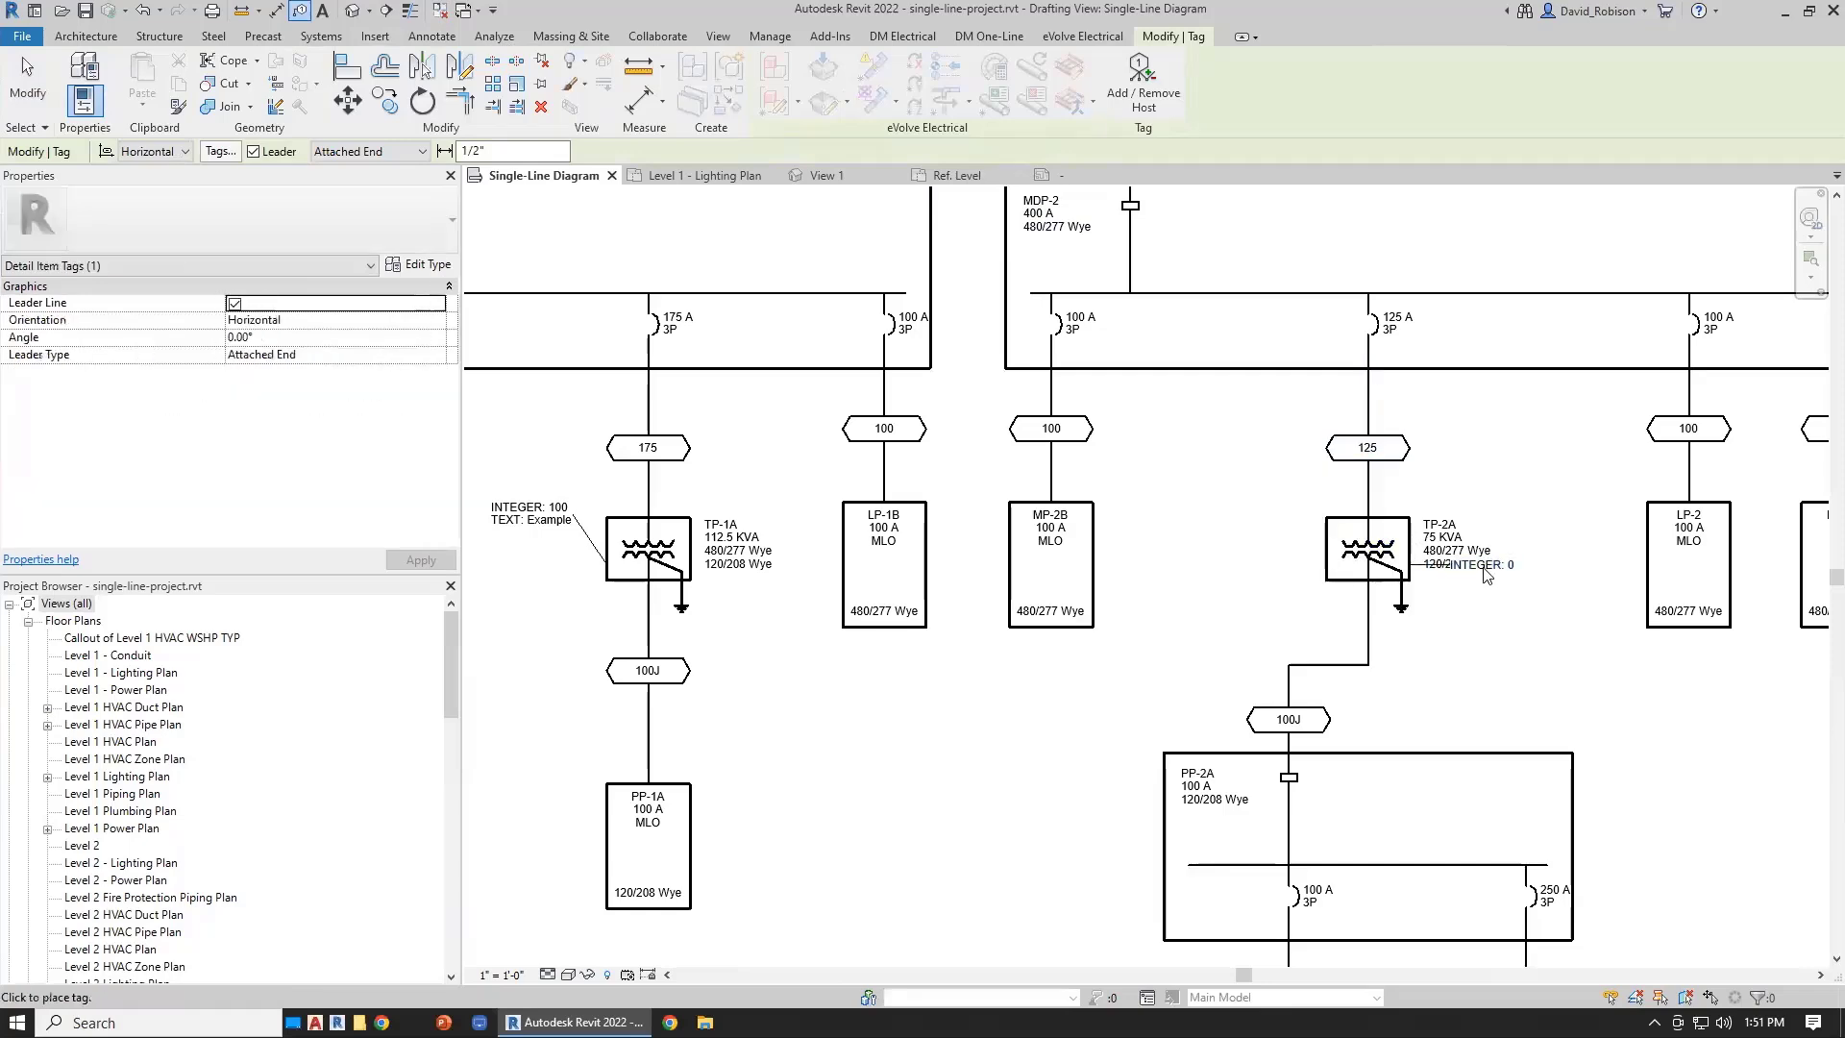
pyautogui.scroll(2, 1451, 556)
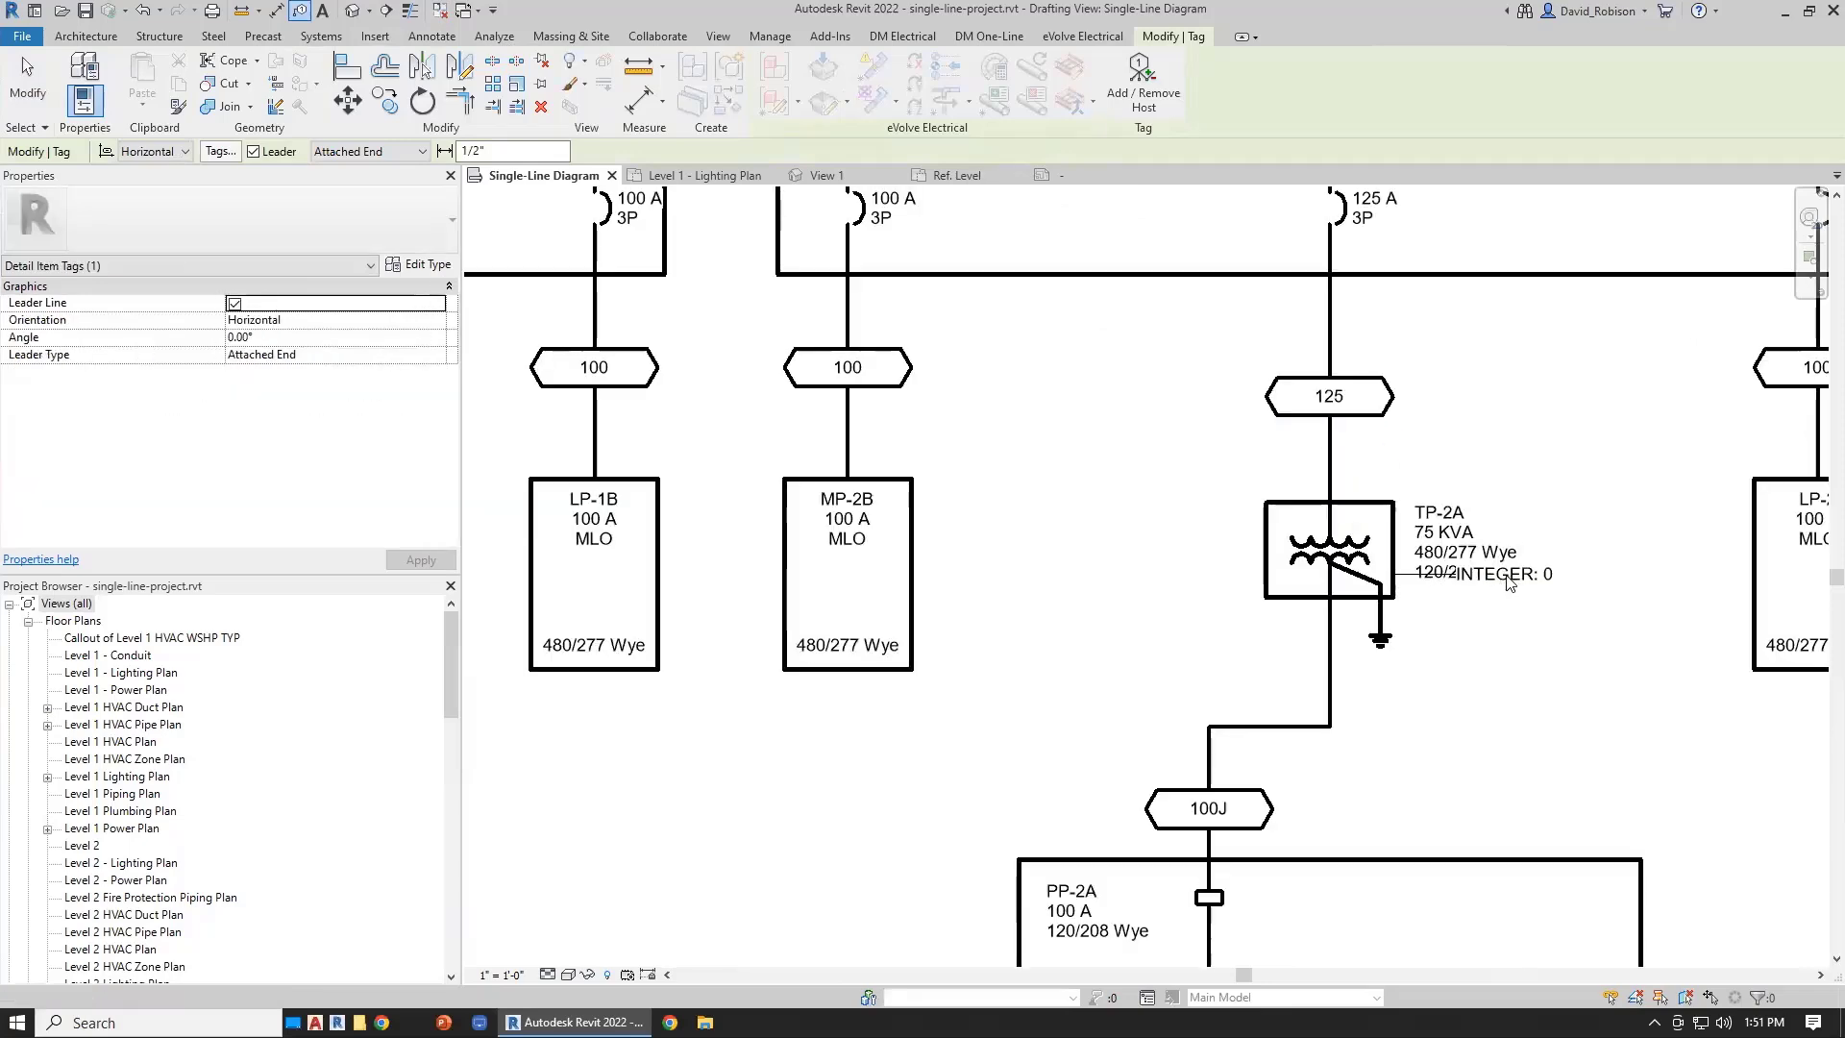
pyautogui.scroll(2, 1461, 552)
pyautogui.press('Escape')
pyautogui.moveTo(1458, 590); pyautogui.dragTo(980, 509)
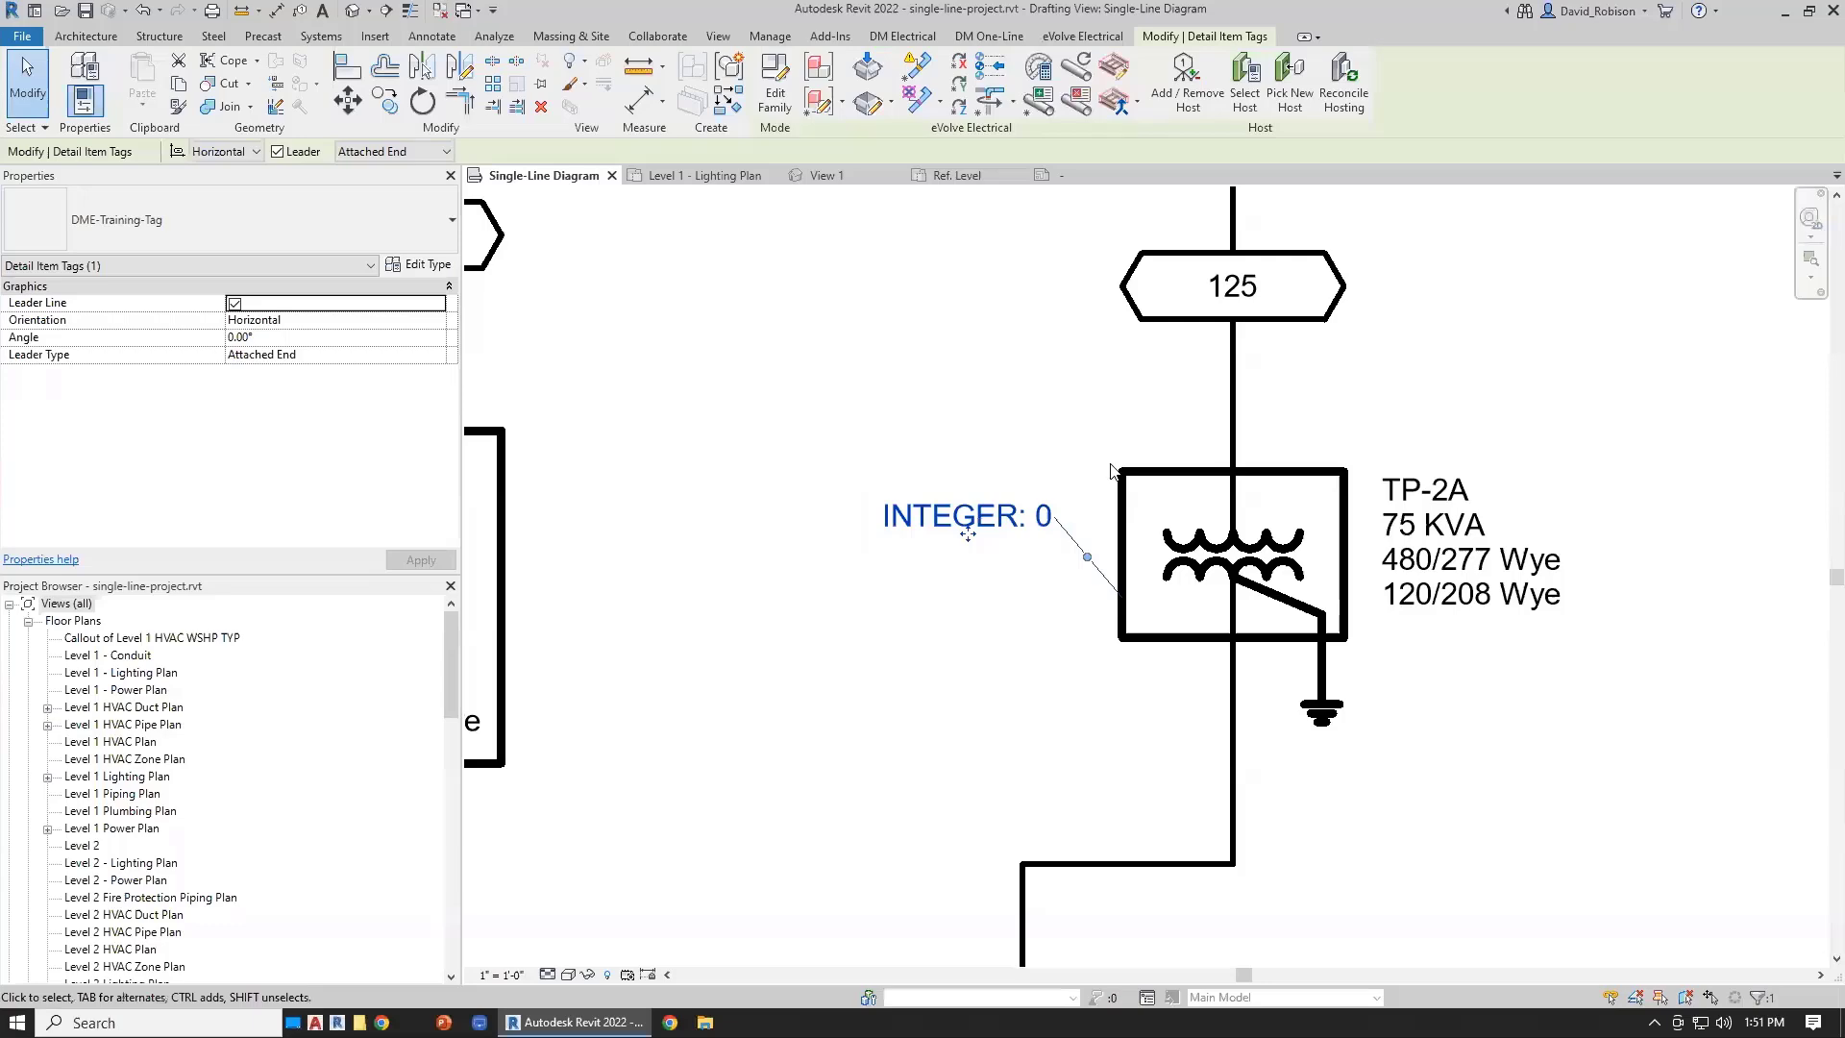
# - Use Highlight Device on the TP-2A transformer symbol to locate its equipment in the floor plan
pyautogui.click(1152, 478)
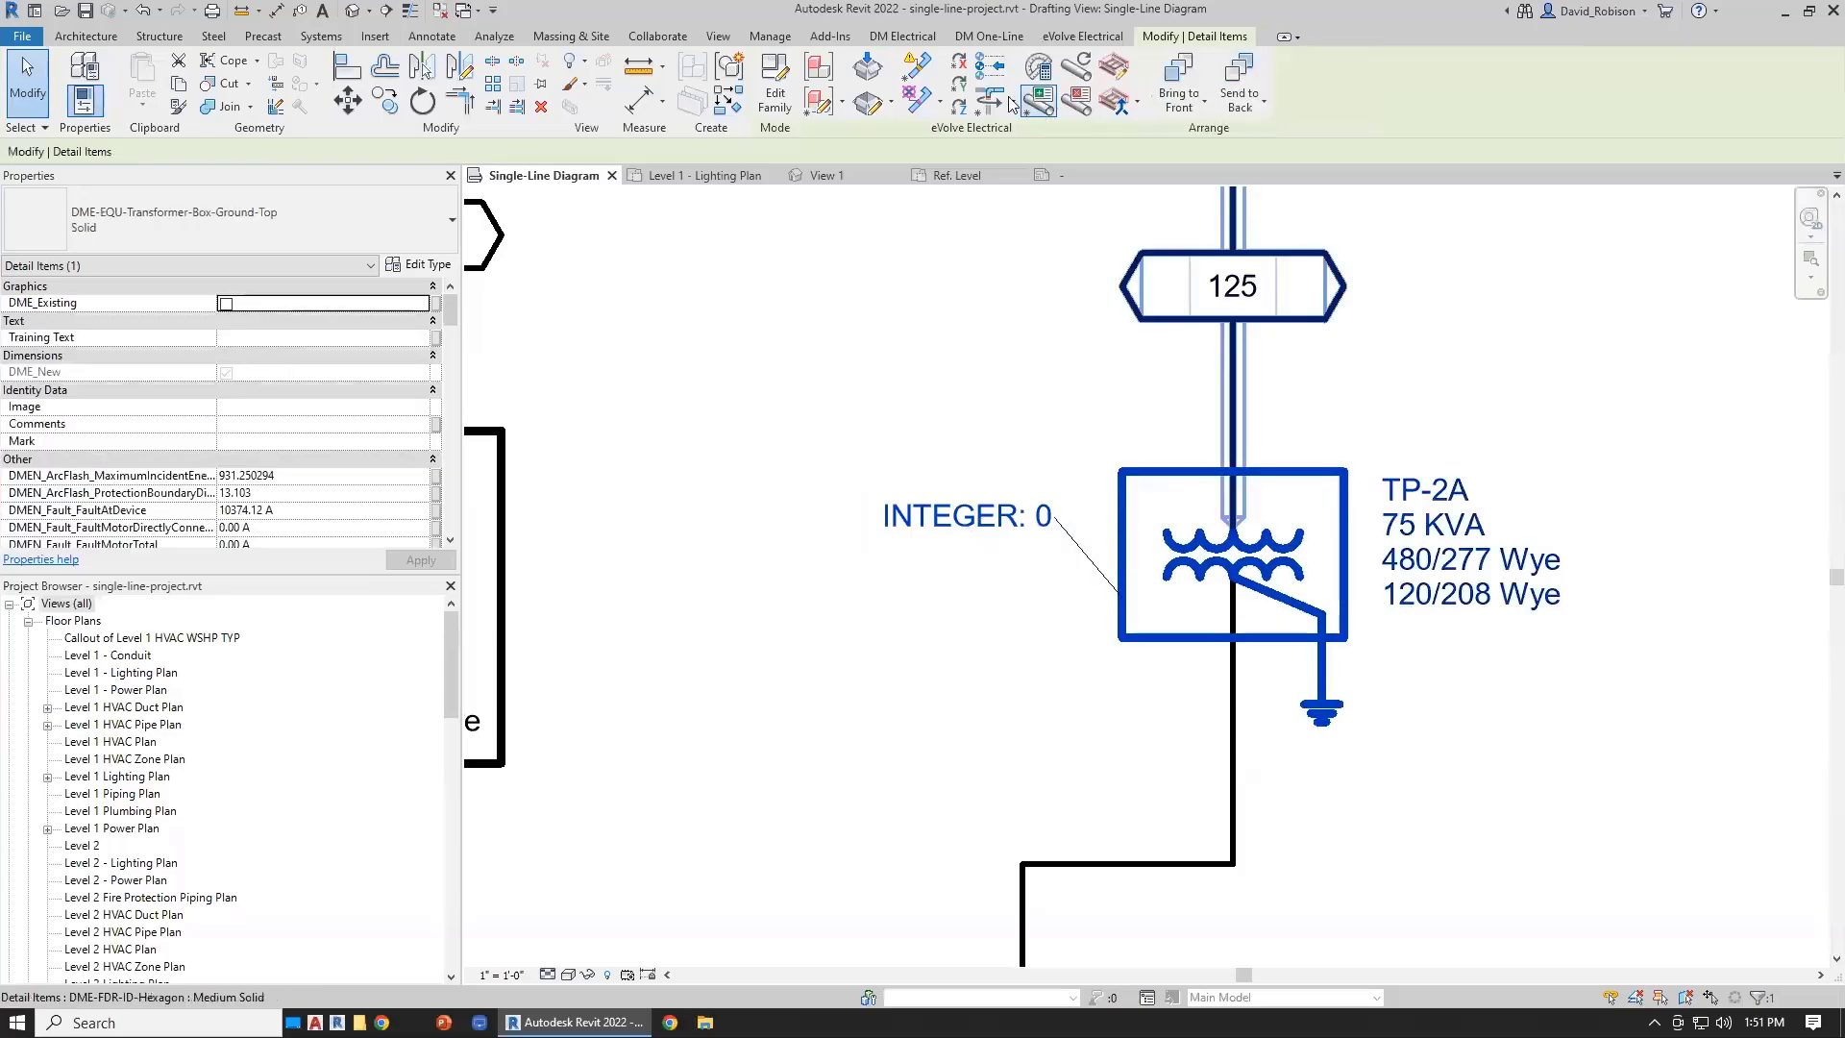
pyautogui.click(976, 36)
pyautogui.click(1186, 86)
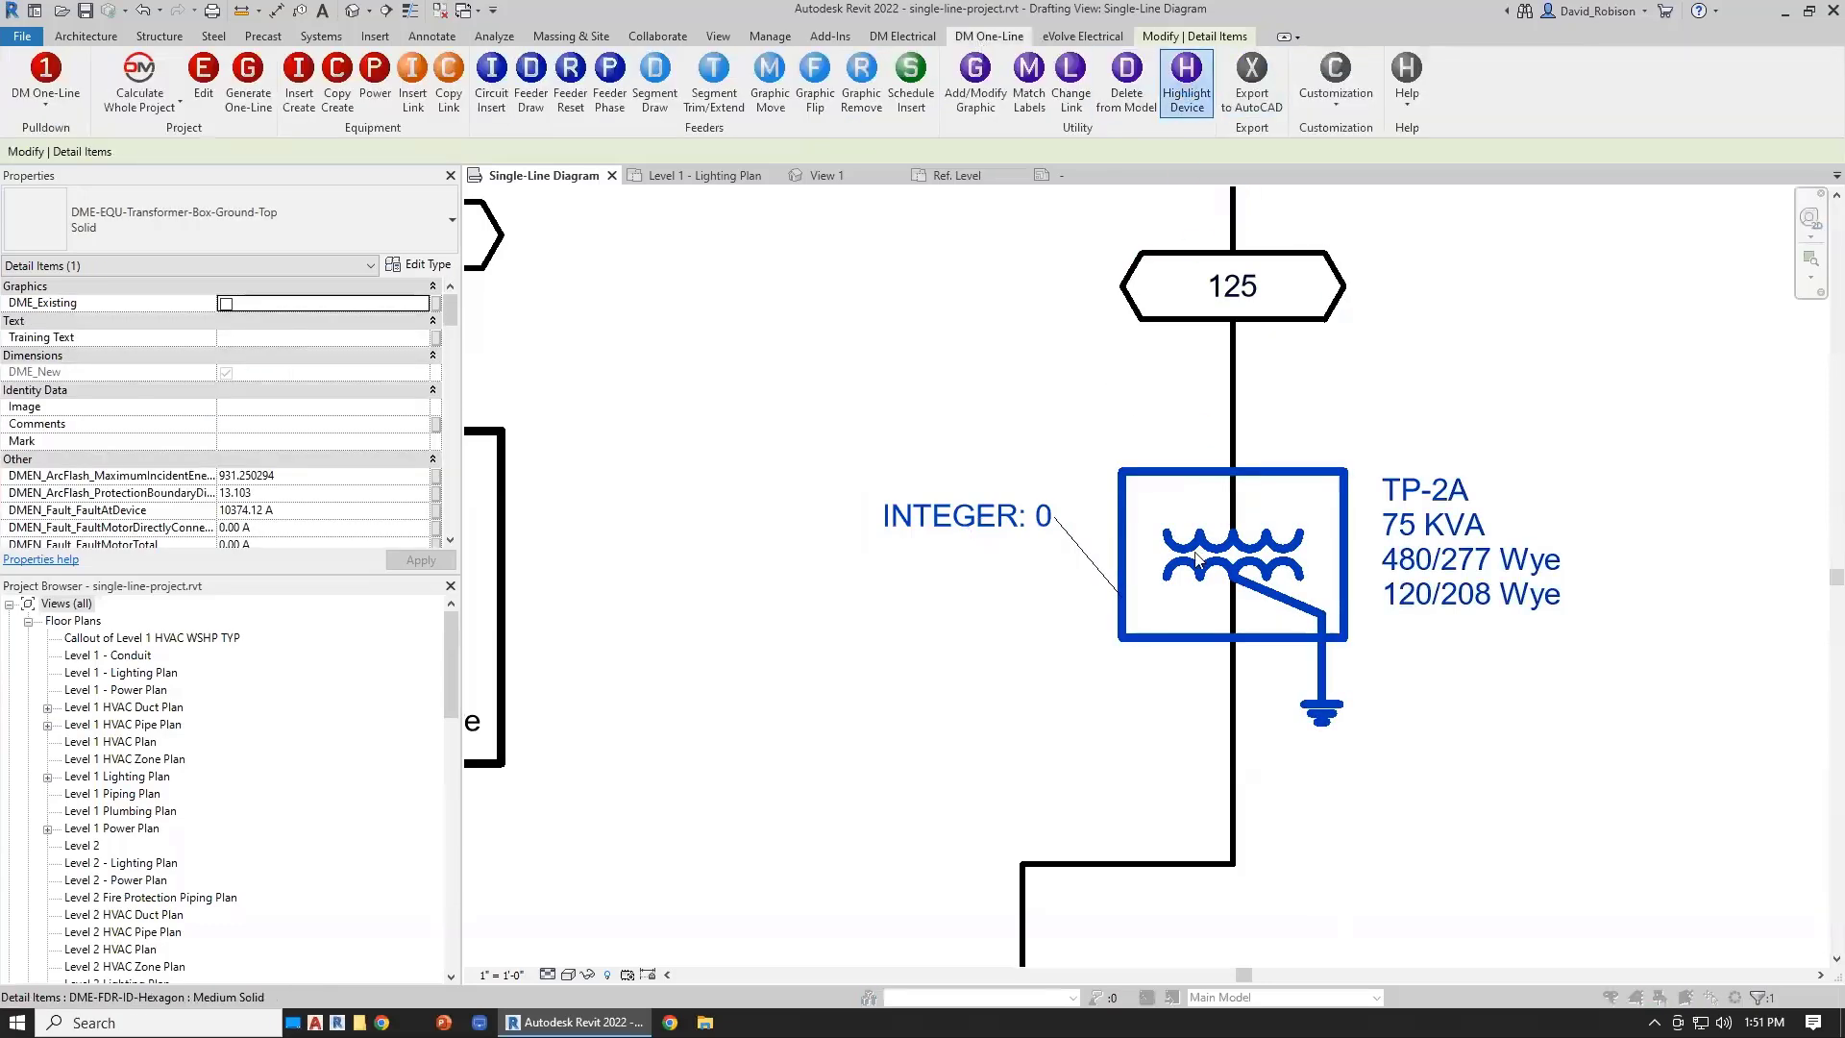
pyautogui.click(986, 545)
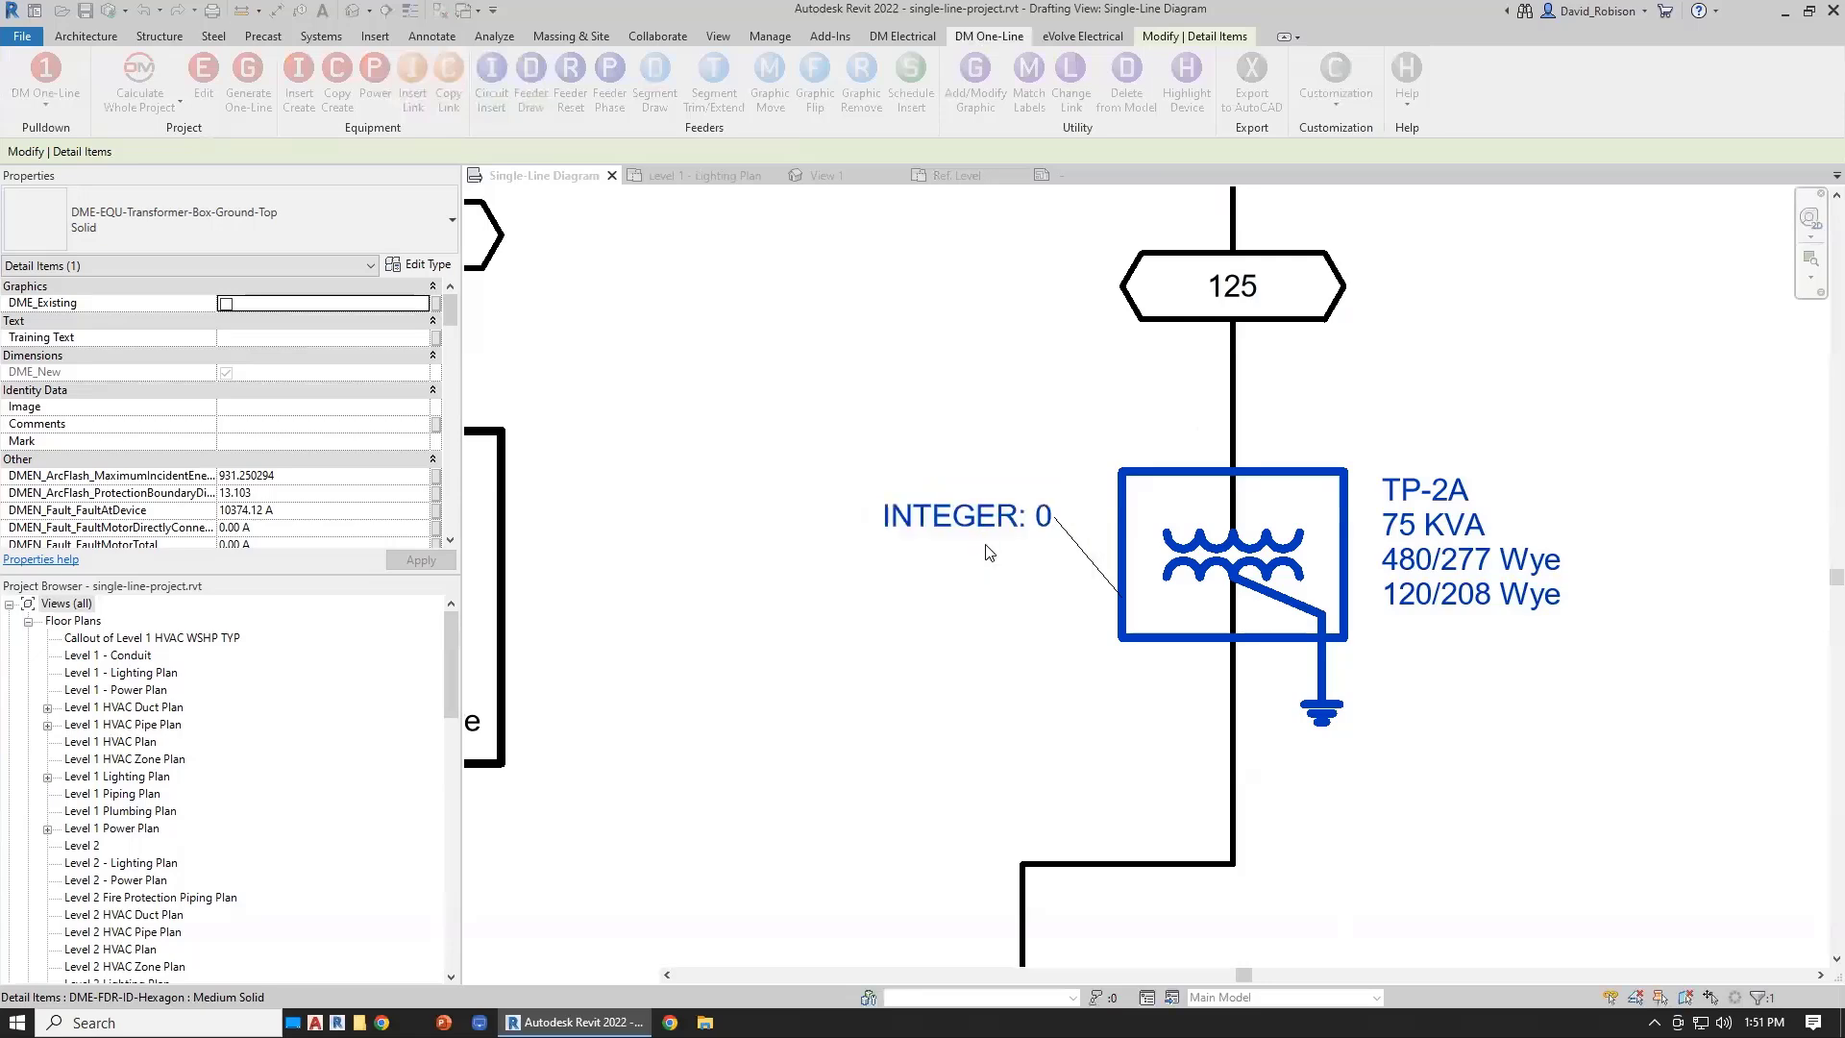
pyautogui.click(976, 543)
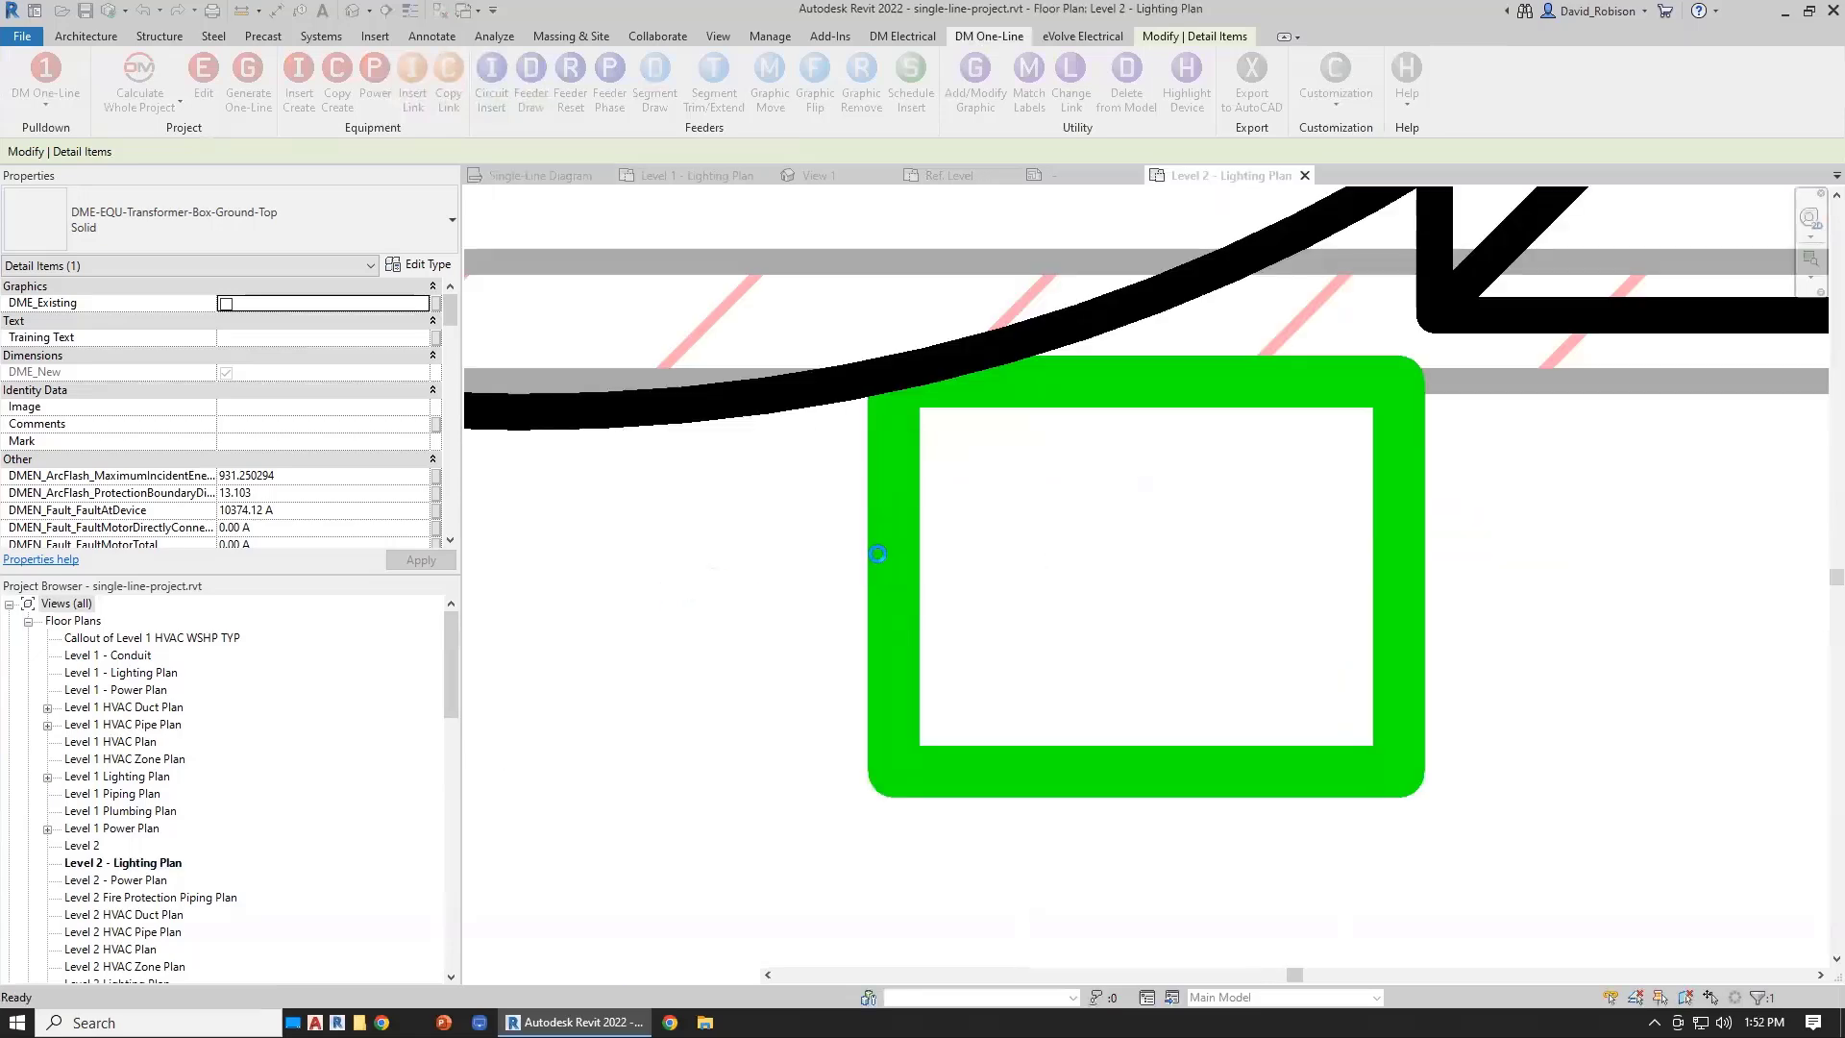
# - Set the TP-2A equipment's Training Text to LEVEL 2 and its Training Int to 200
pyautogui.click(908, 554)
pyautogui.click(262, 373)
pyautogui.write('LEVEL 2')
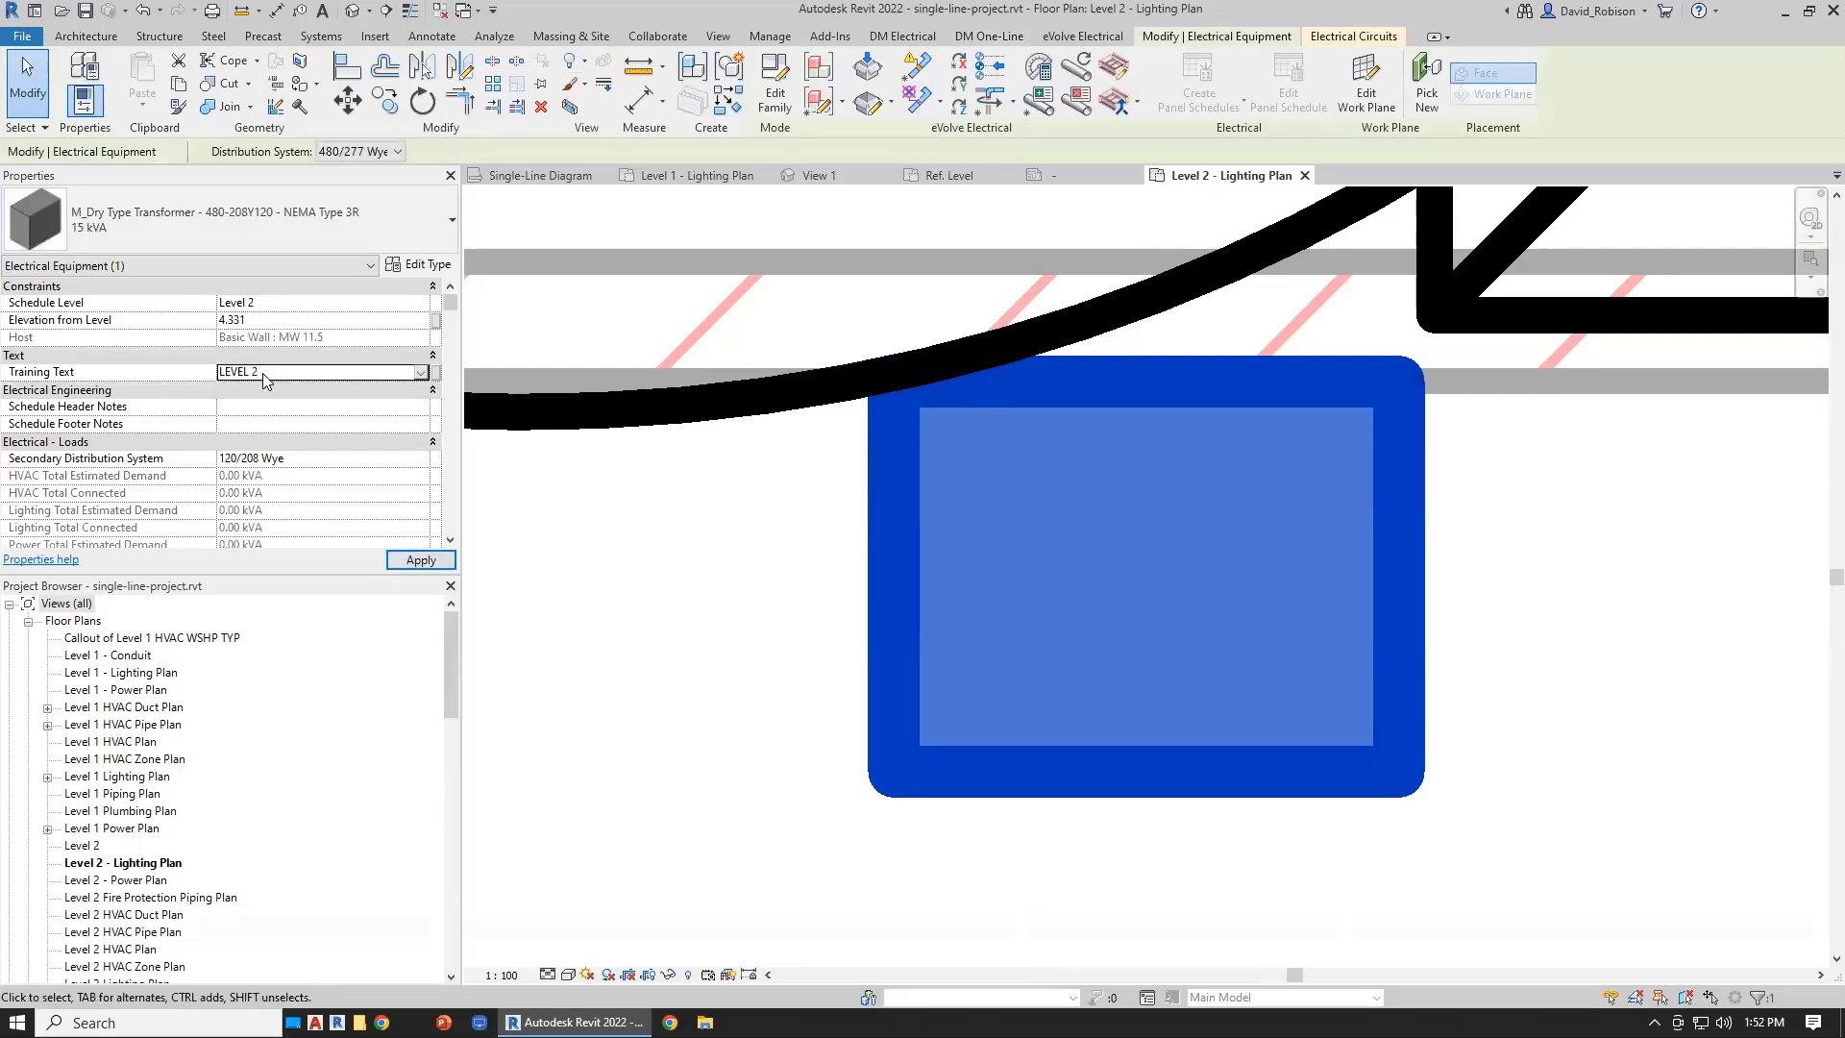
pyautogui.moveTo(450, 303); pyautogui.dragTo(452, 355)
pyautogui.click(286, 302)
pyautogui.write('200')
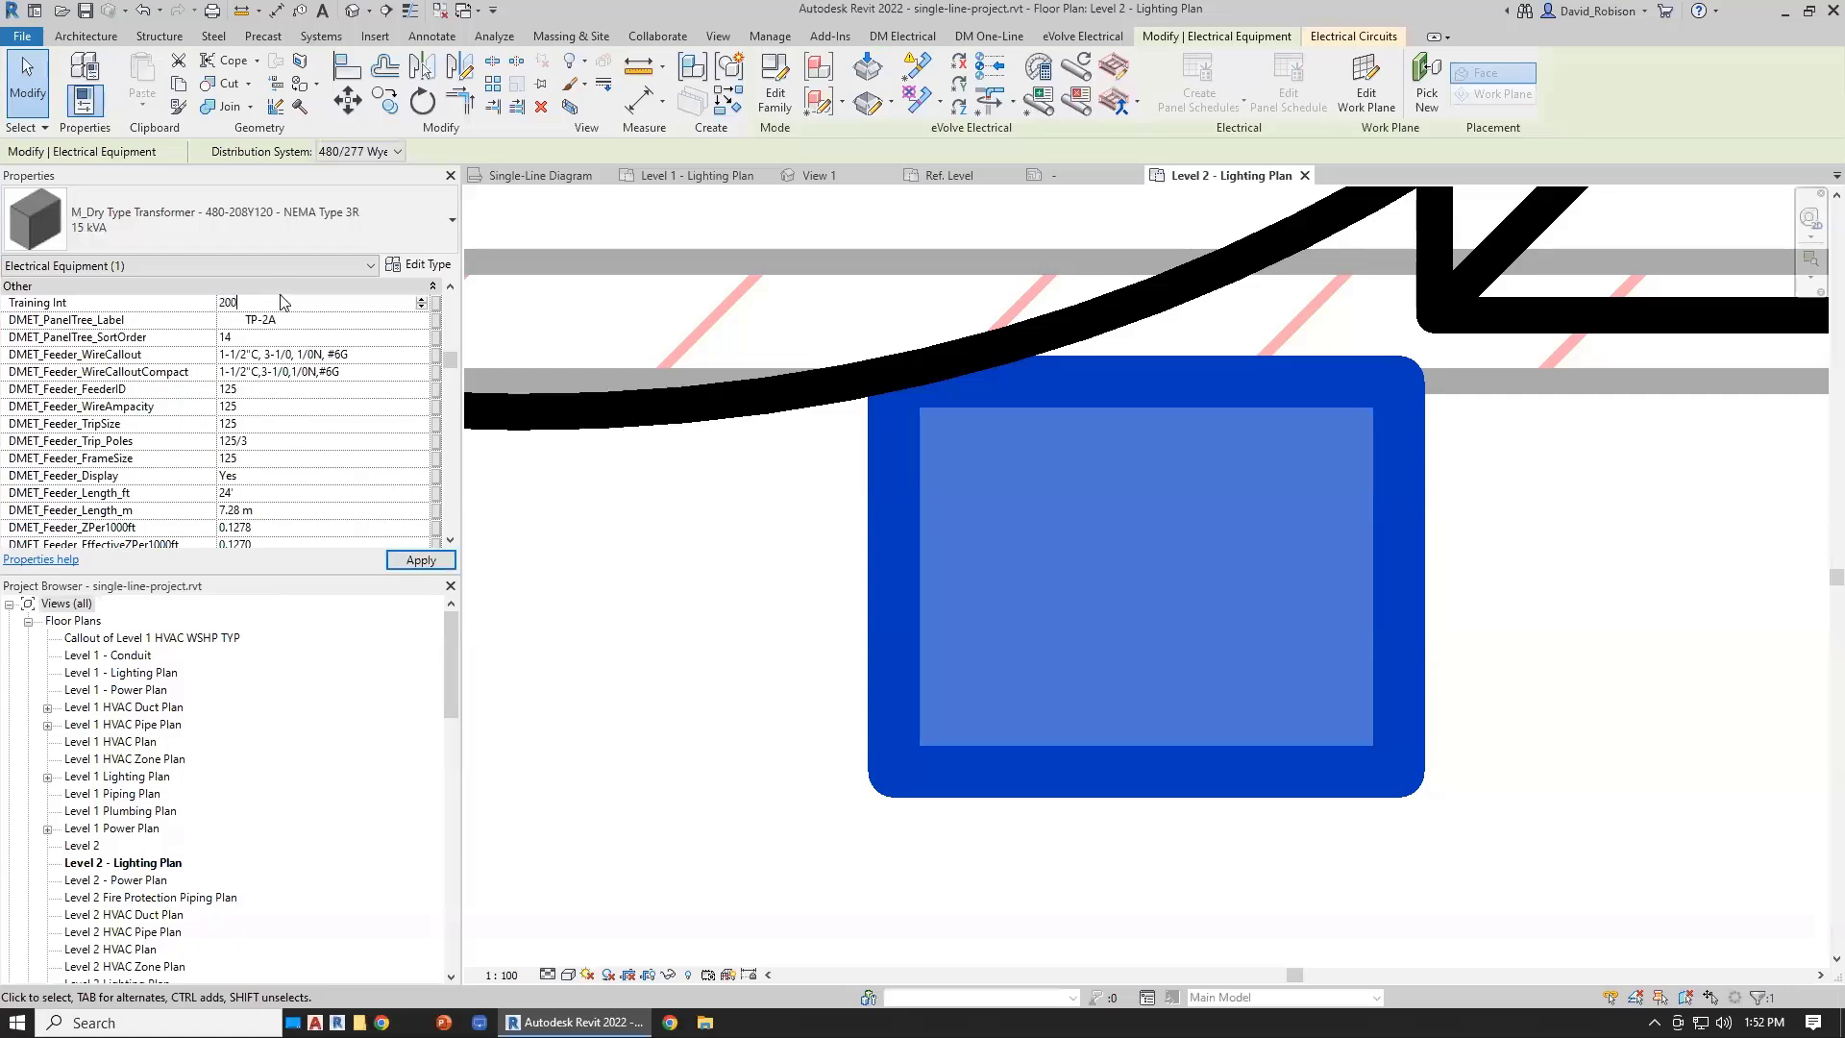
# - Return to the Single-Line Diagram and run Calculate Part of Project for TP-2A with the one-line diagram update included
pyautogui.click(532, 175)
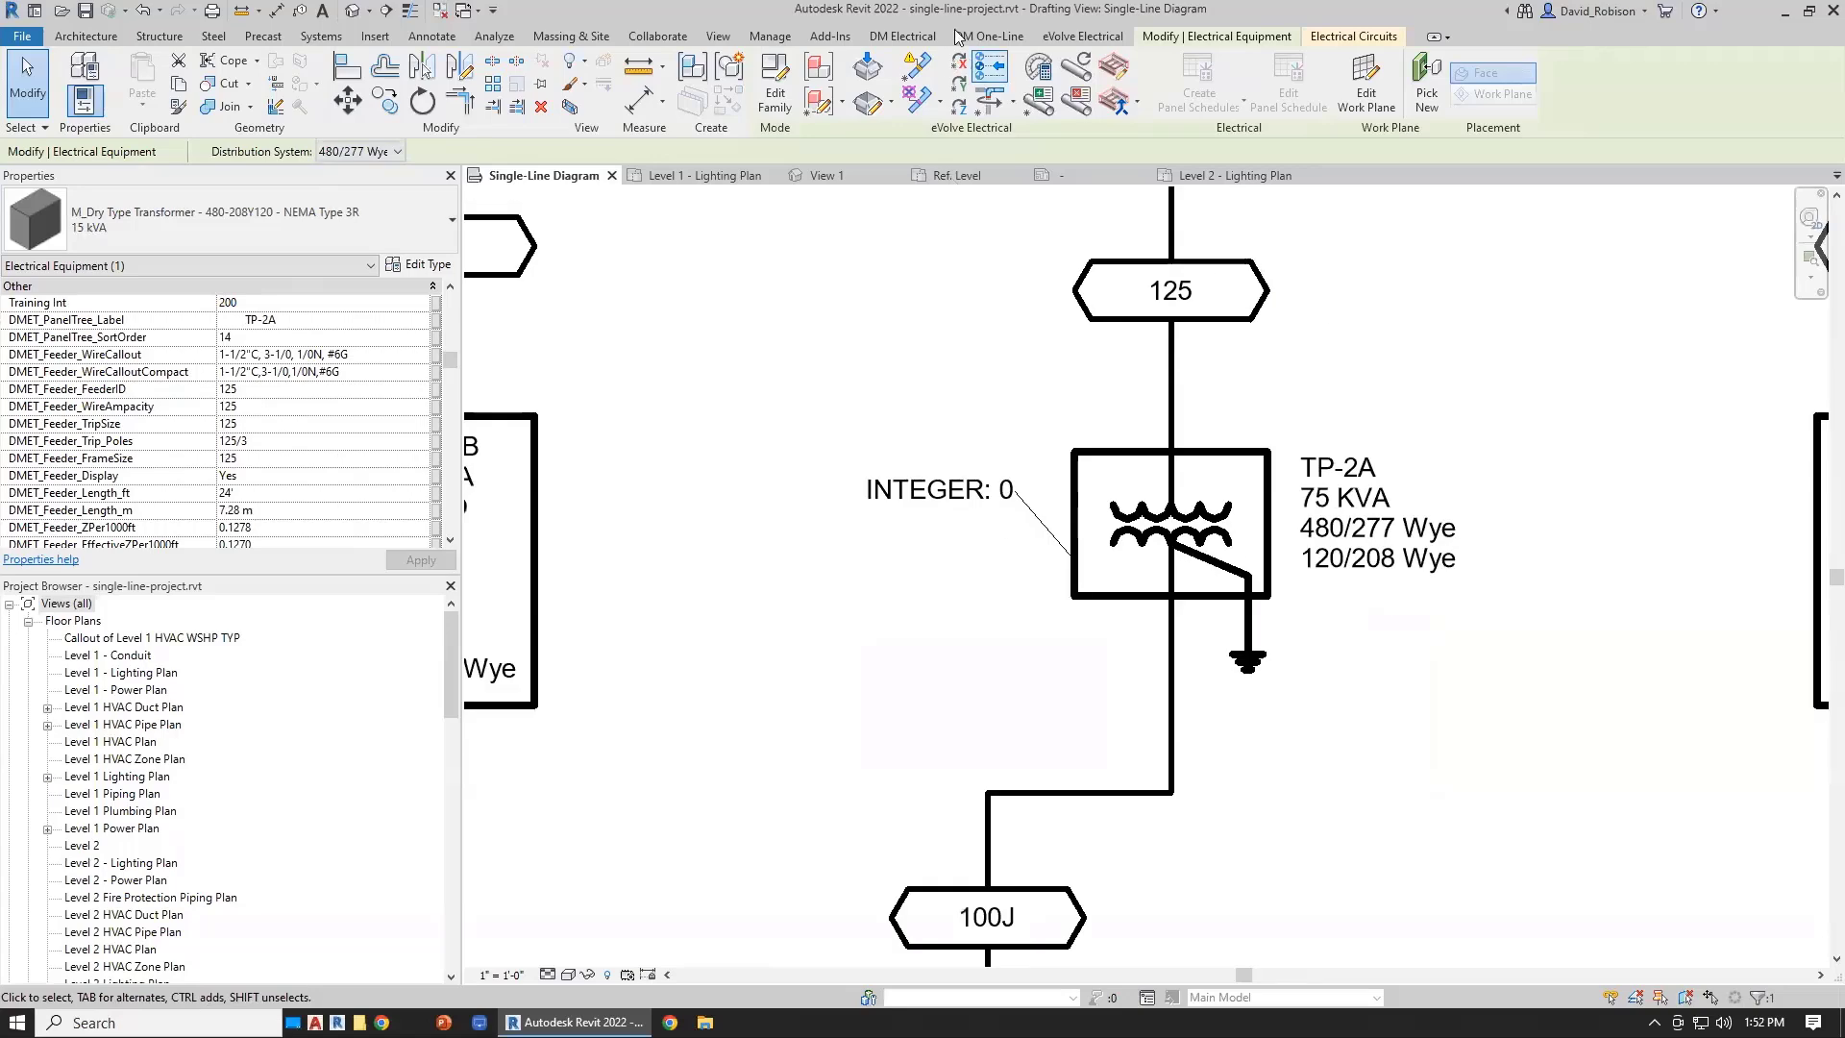
pyautogui.click(902, 35)
pyautogui.click(137, 106)
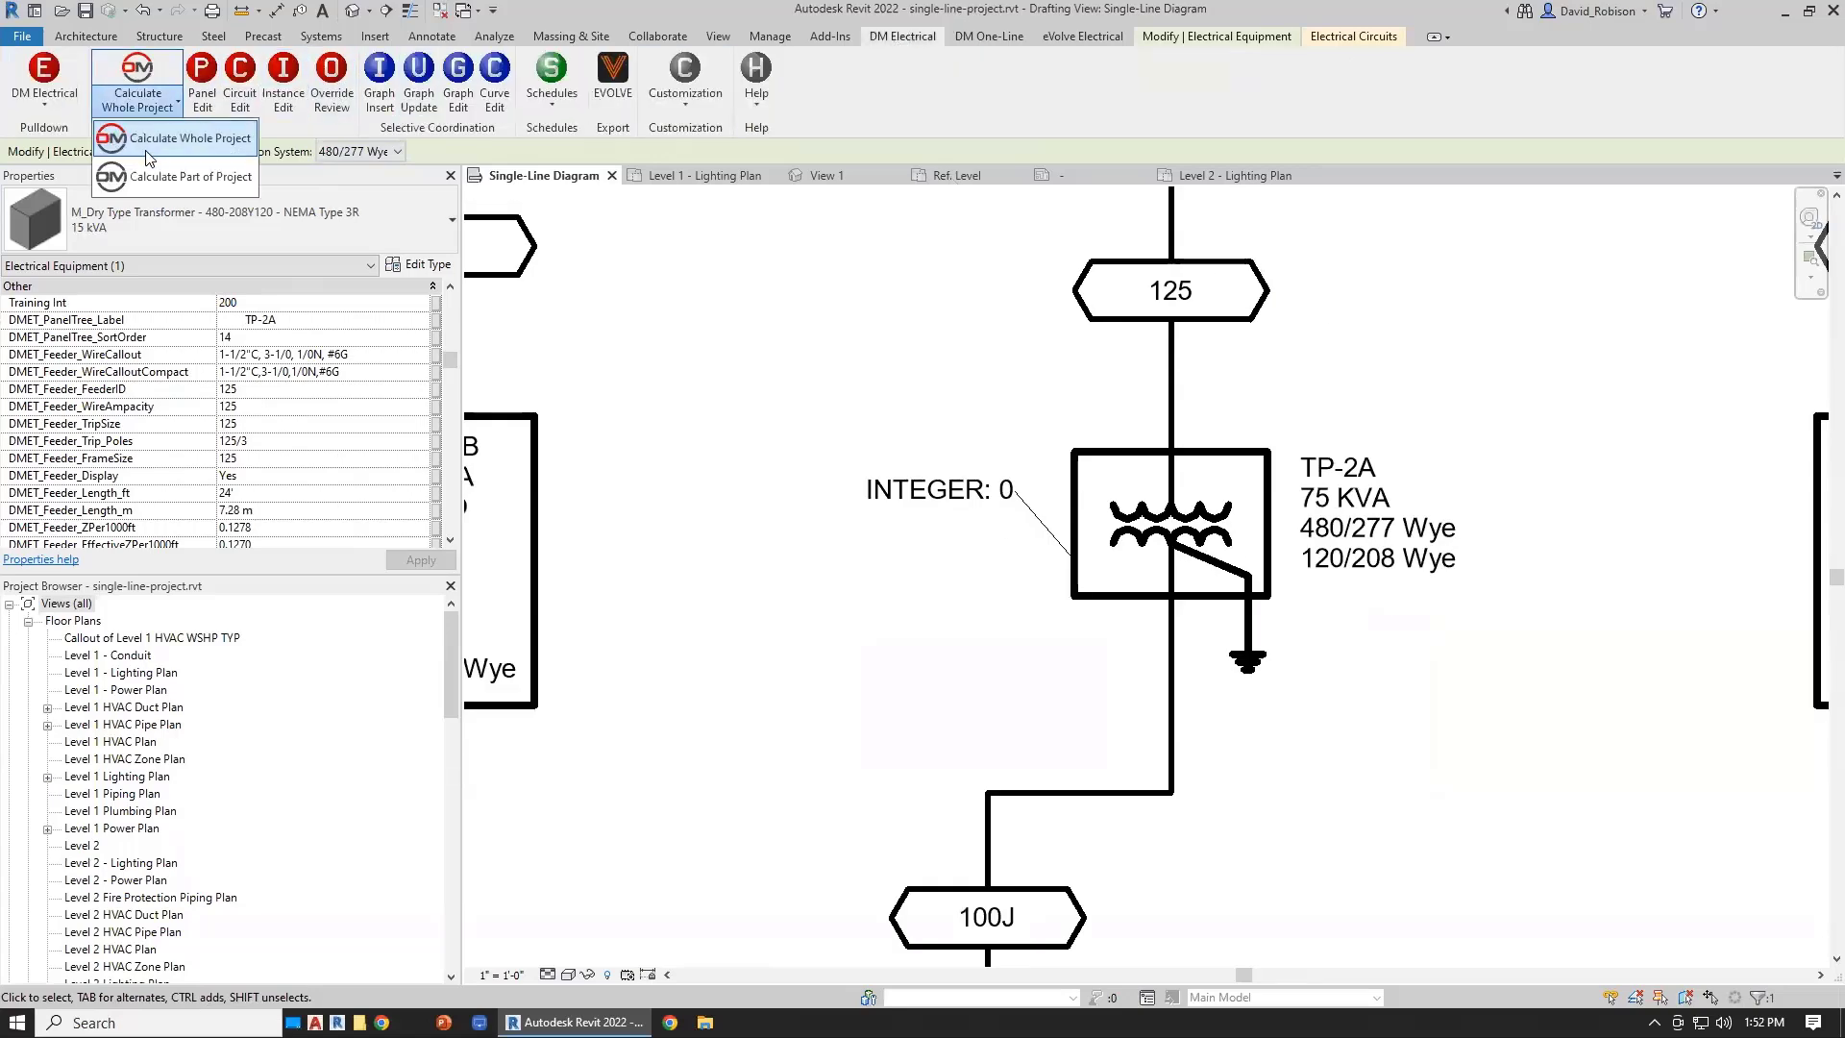
pyautogui.click(147, 174)
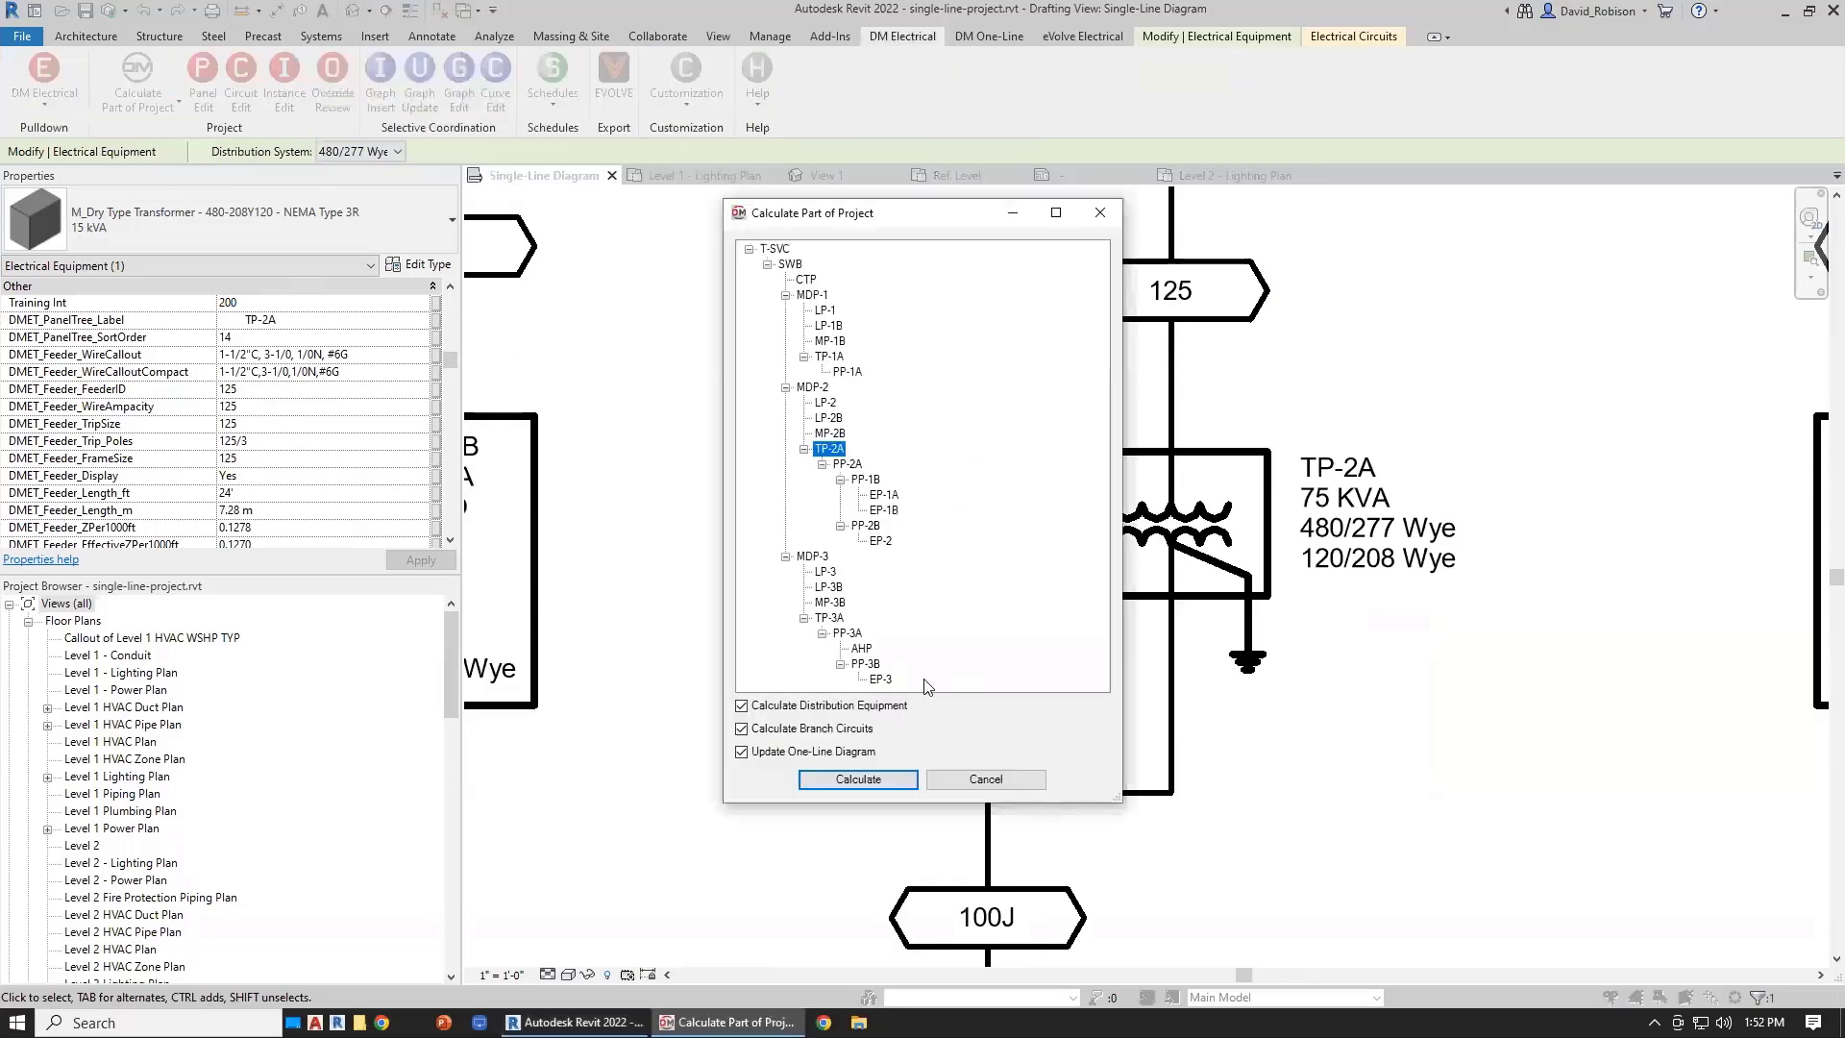
pyautogui.moveTo(932, 217); pyautogui.dragTo(723, 211)
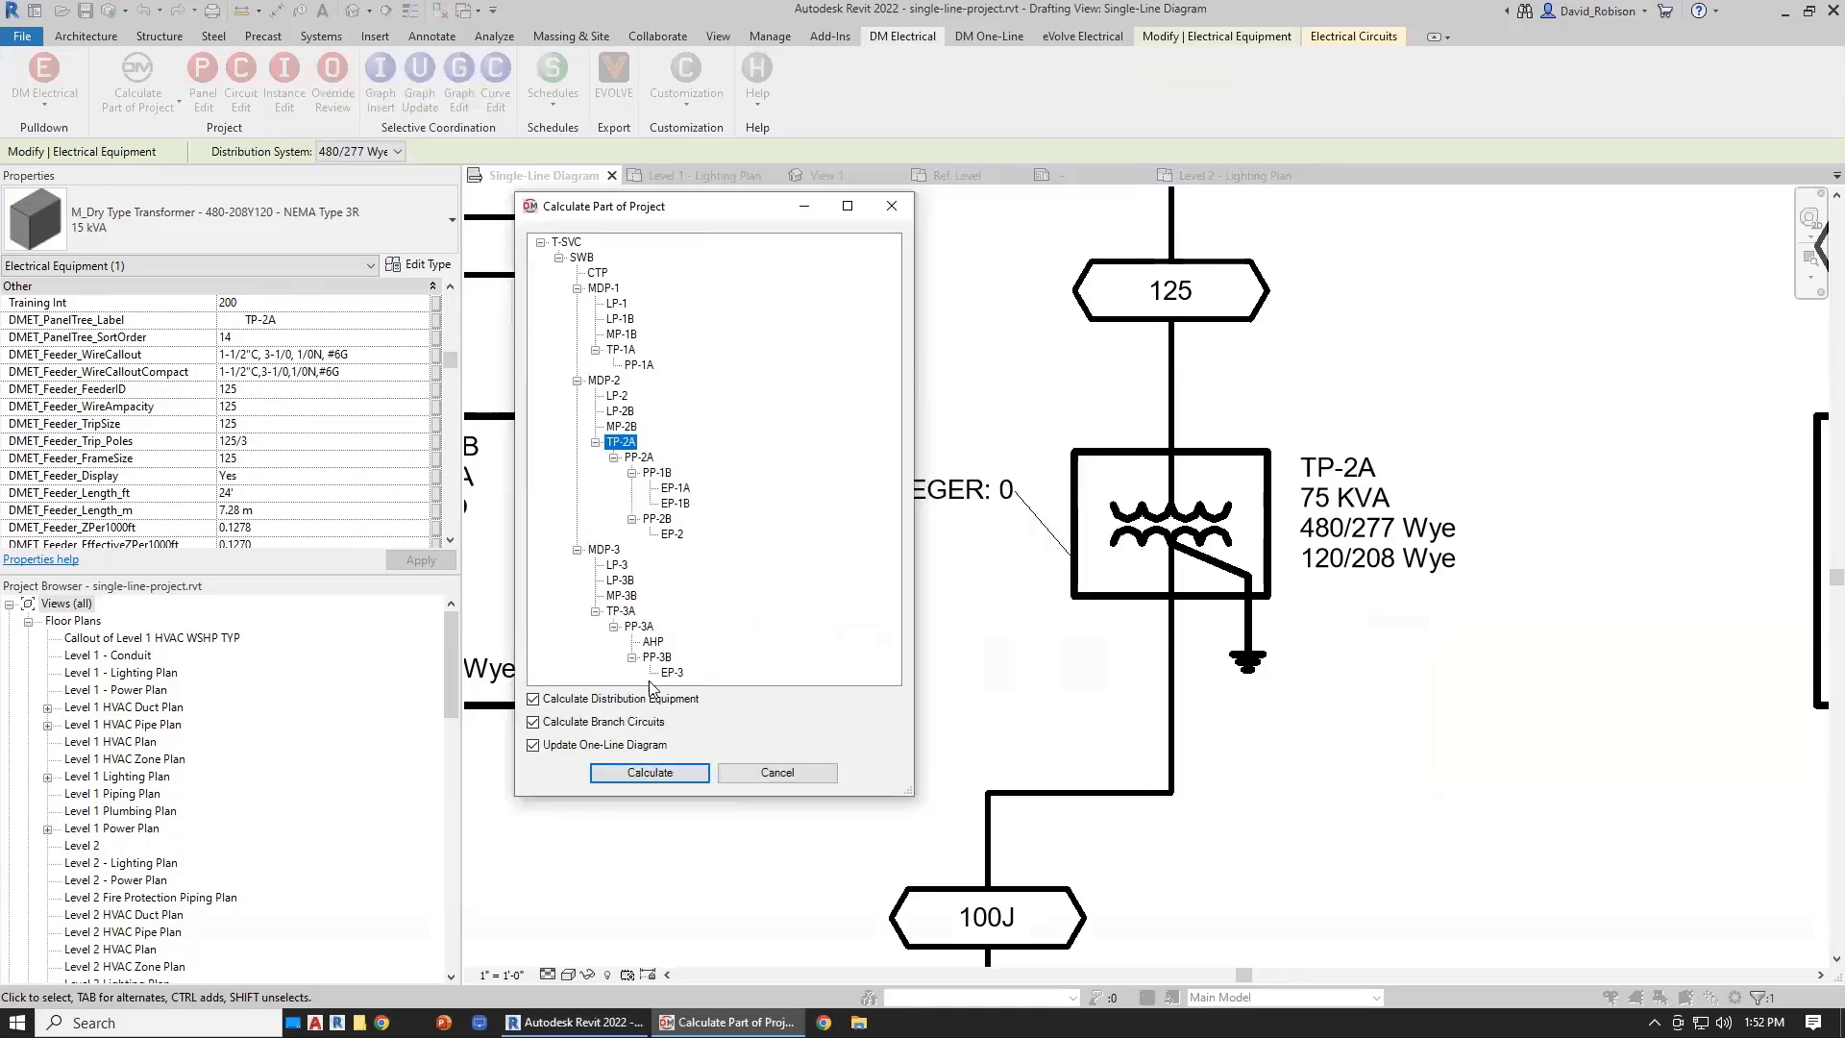
pyautogui.click(650, 773)
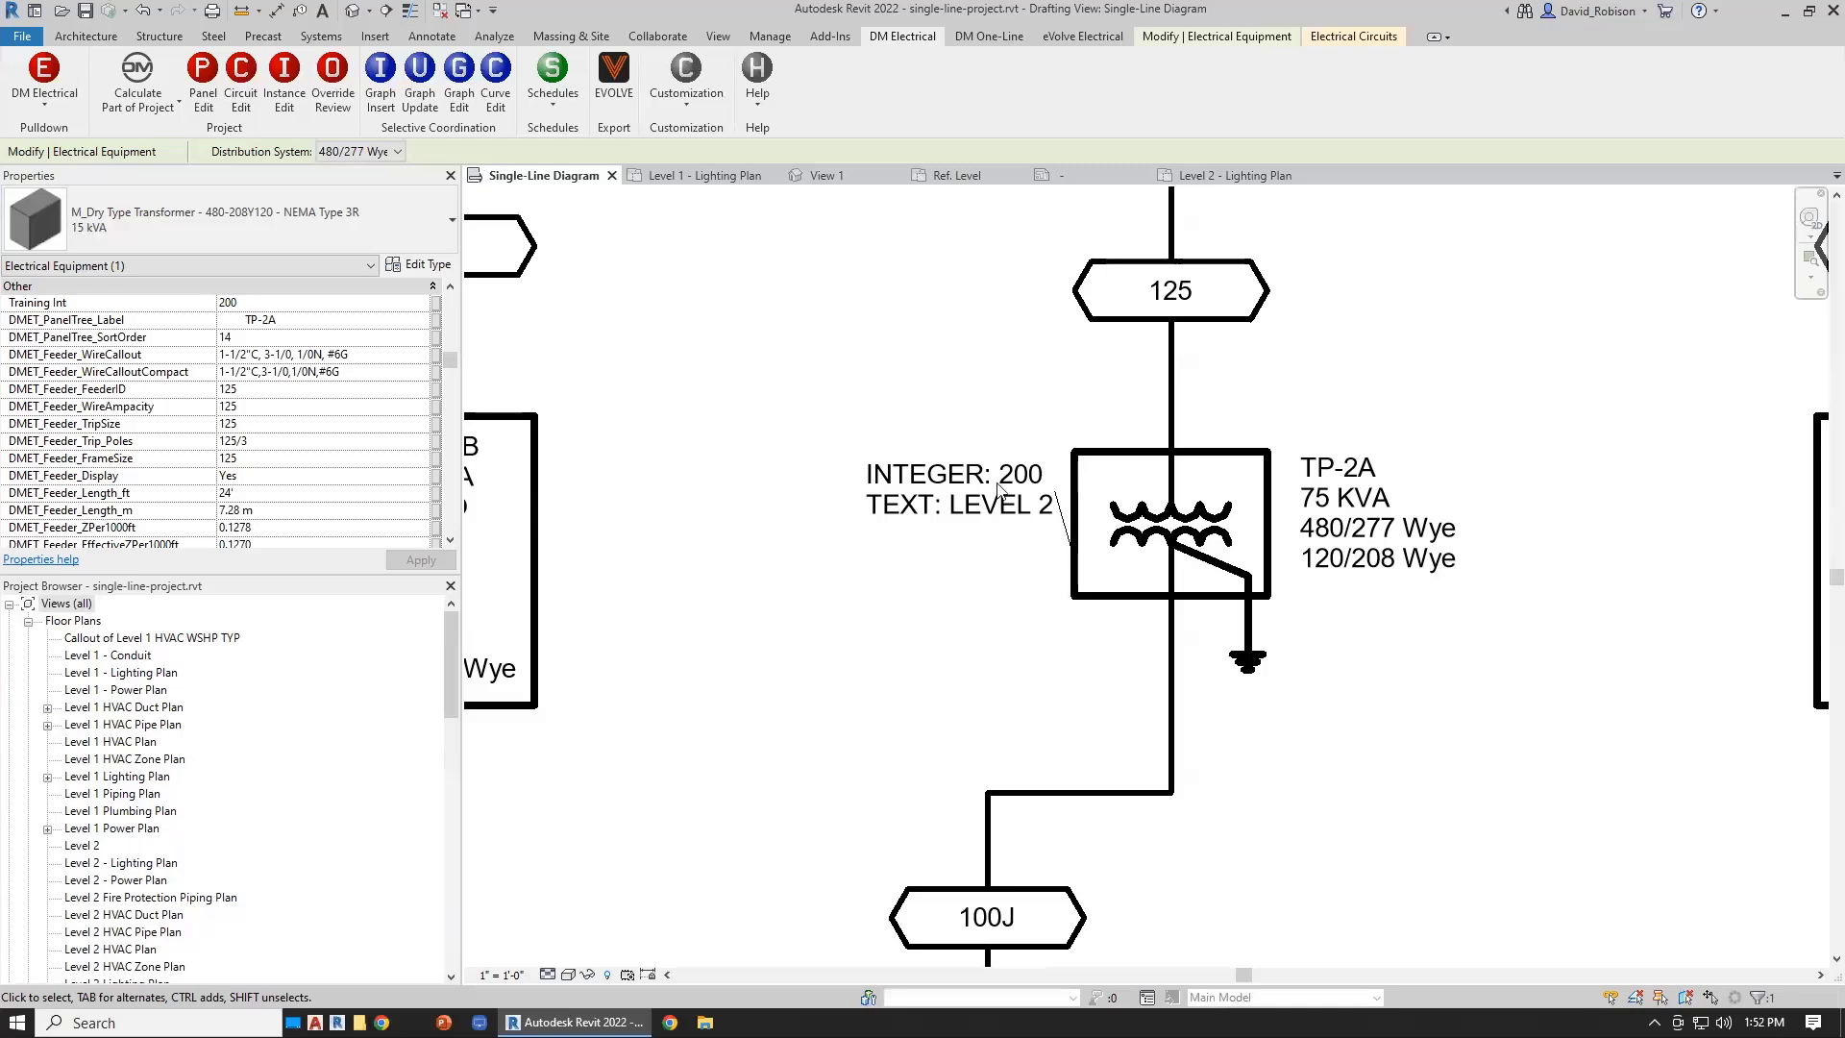
# - Save a copy of the DME-Training-Tag family as DME-Training-Fault.rfa
pyautogui.click(1074, 176)
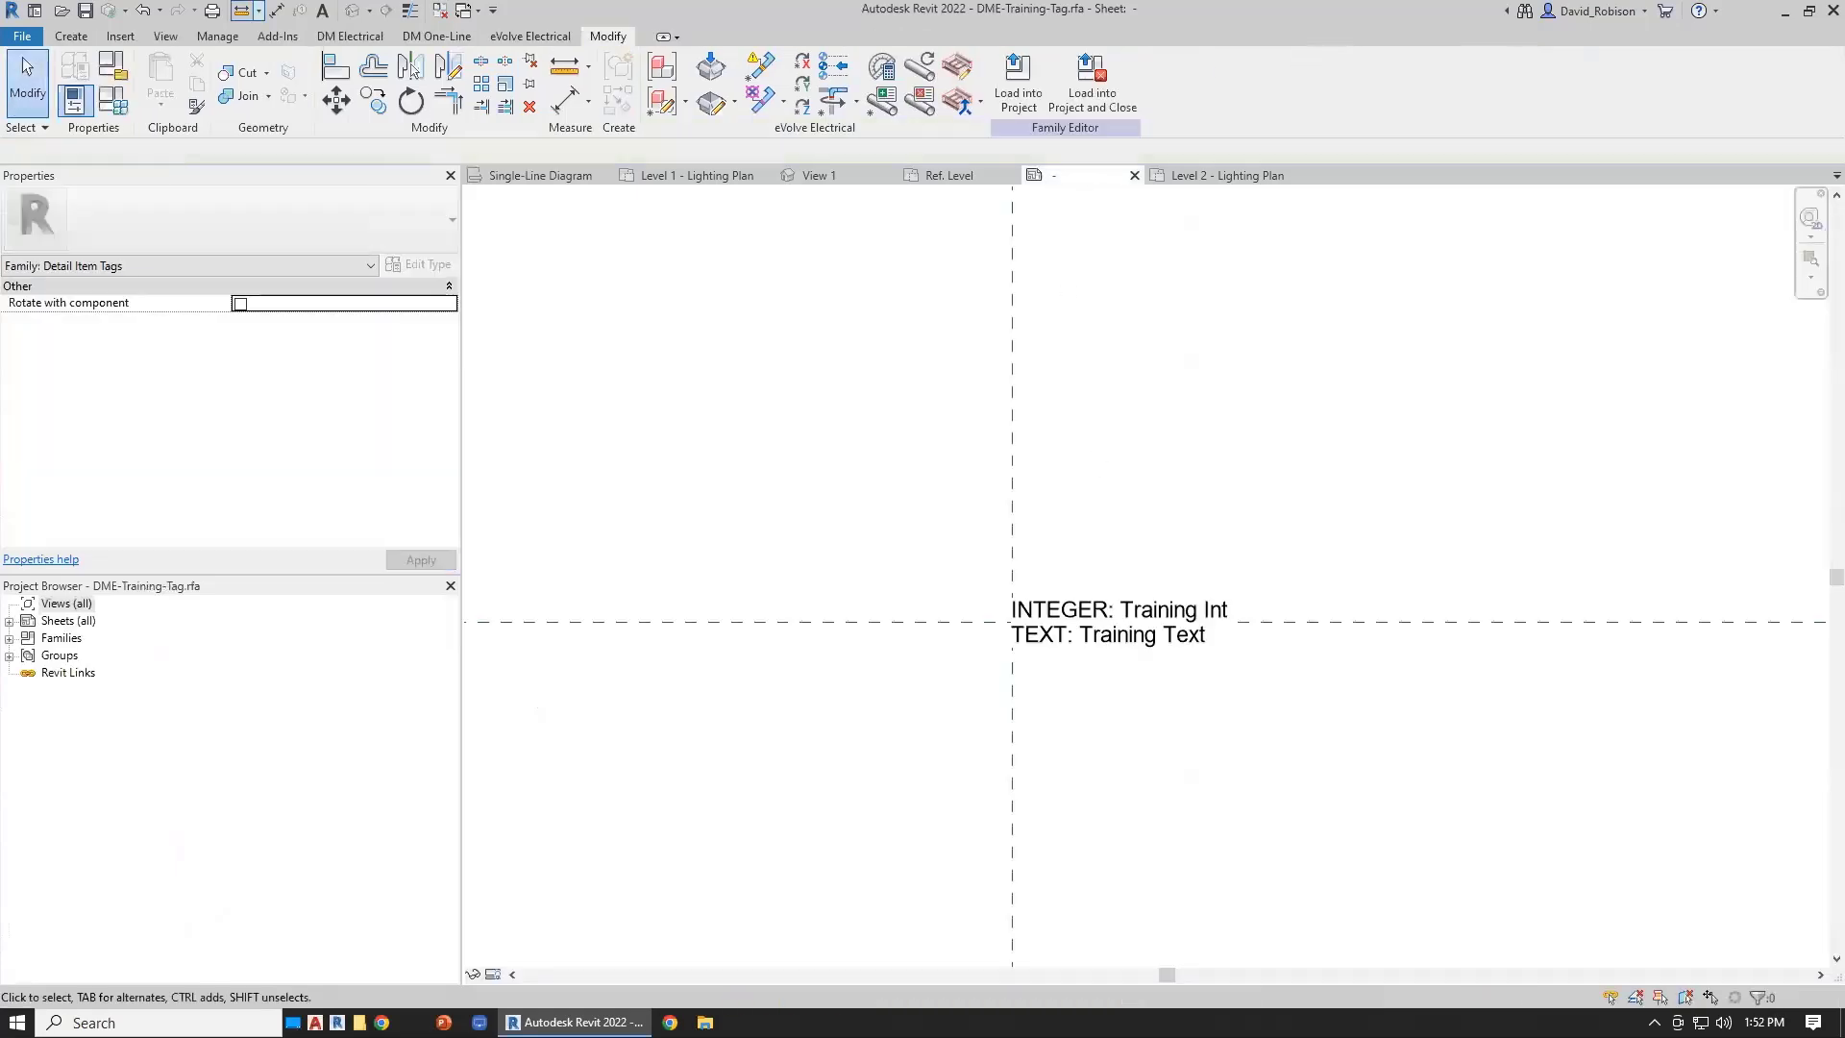
pyautogui.click(22, 35)
pyautogui.click(78, 261)
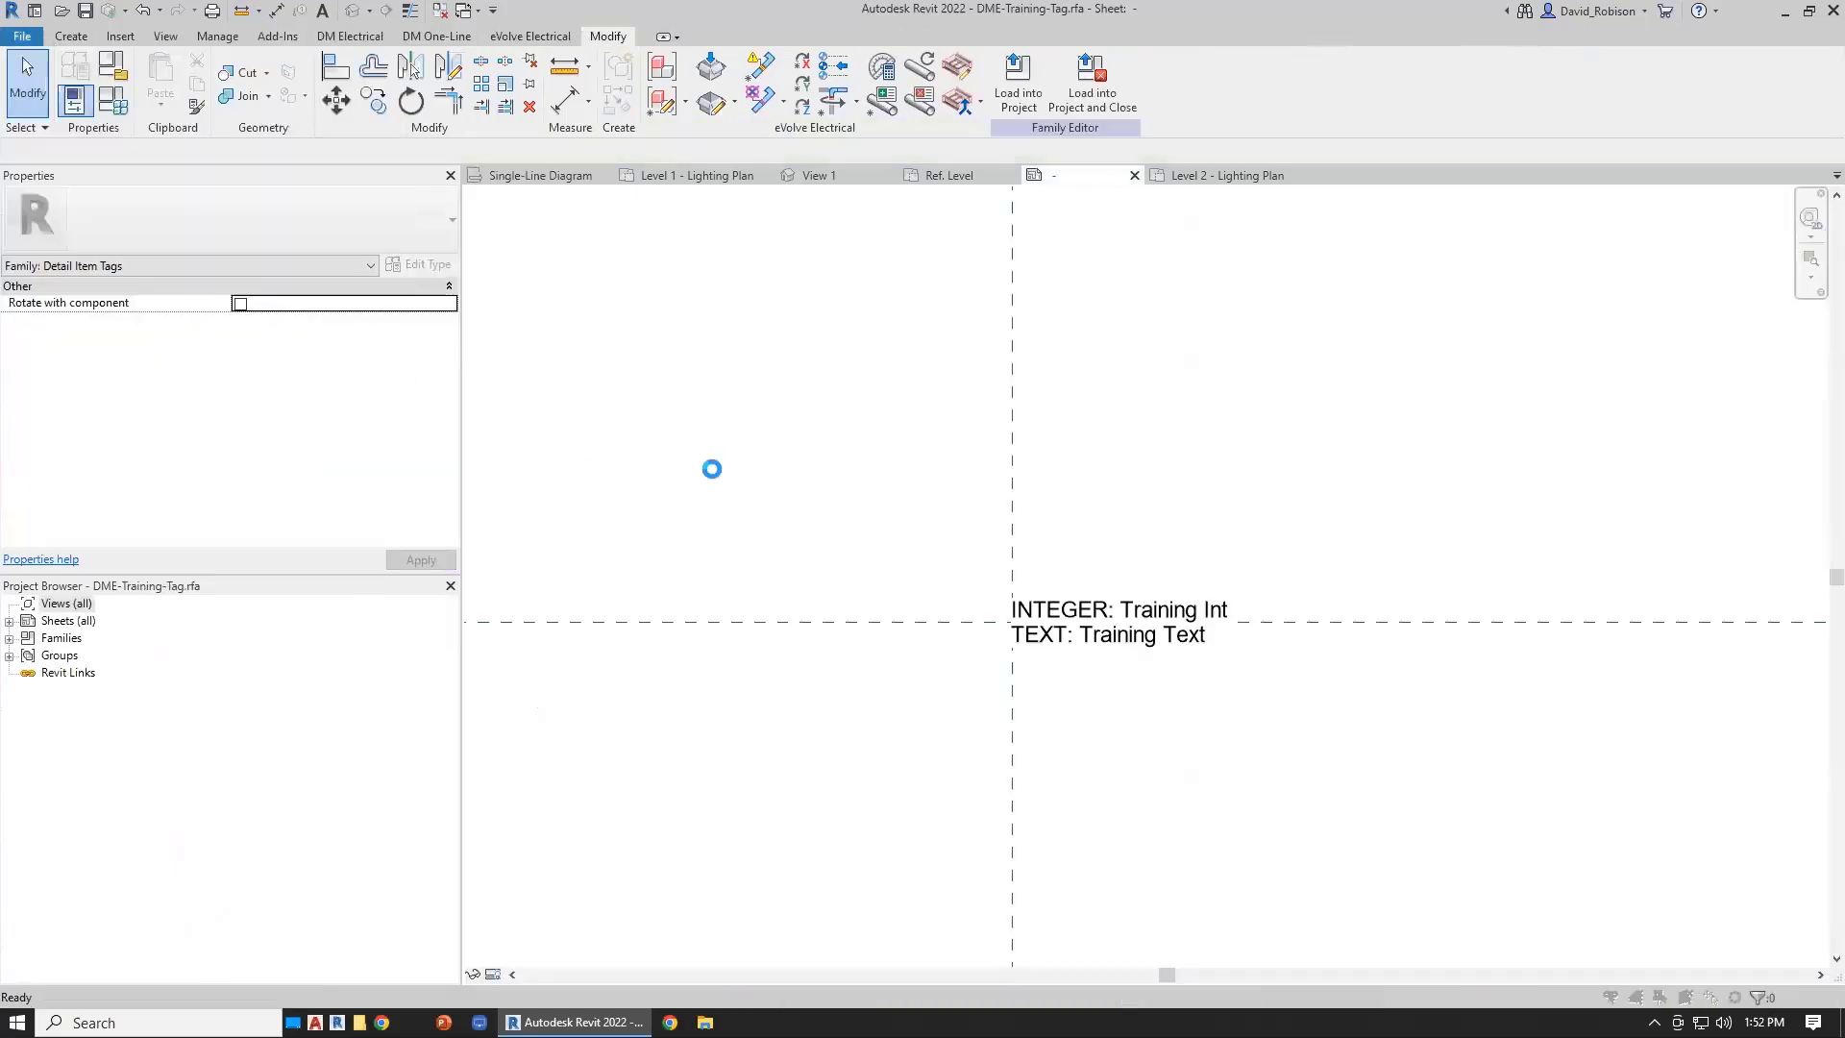
pyautogui.write('DME-Training-')
pyautogui.press('Return')
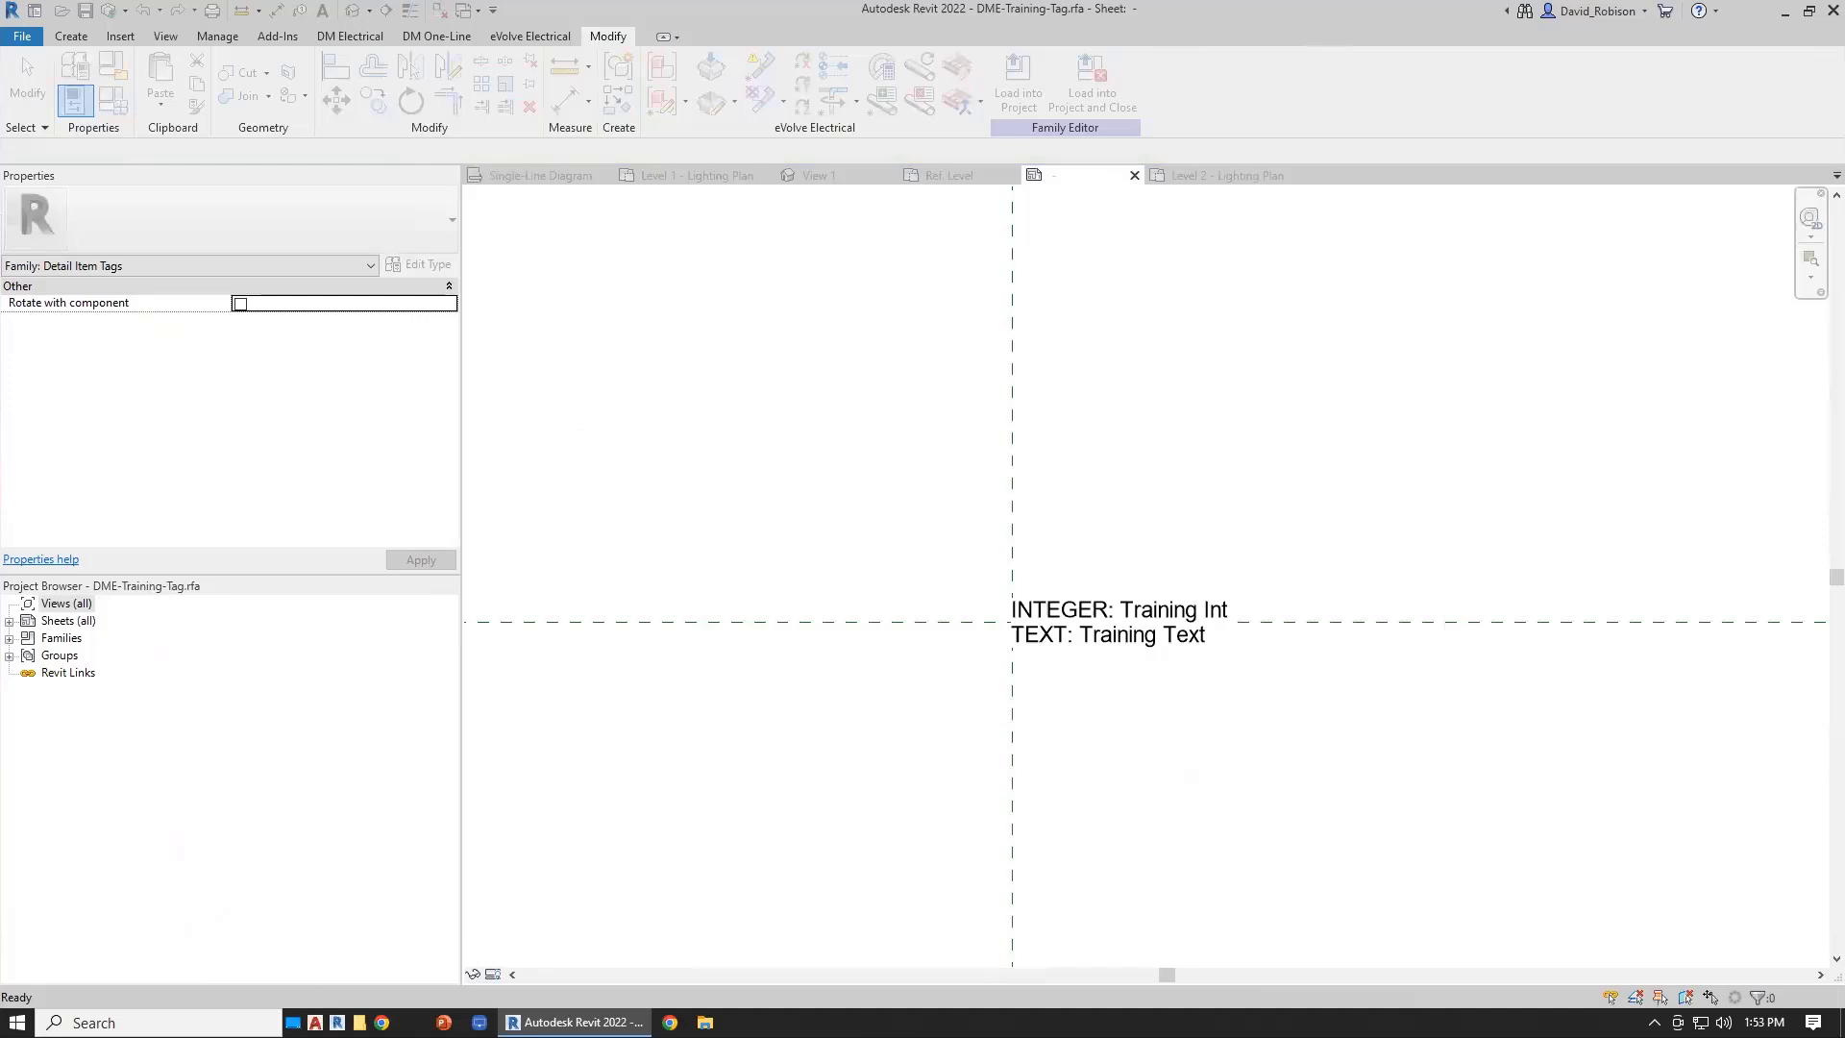
pyautogui.click(1120, 622)
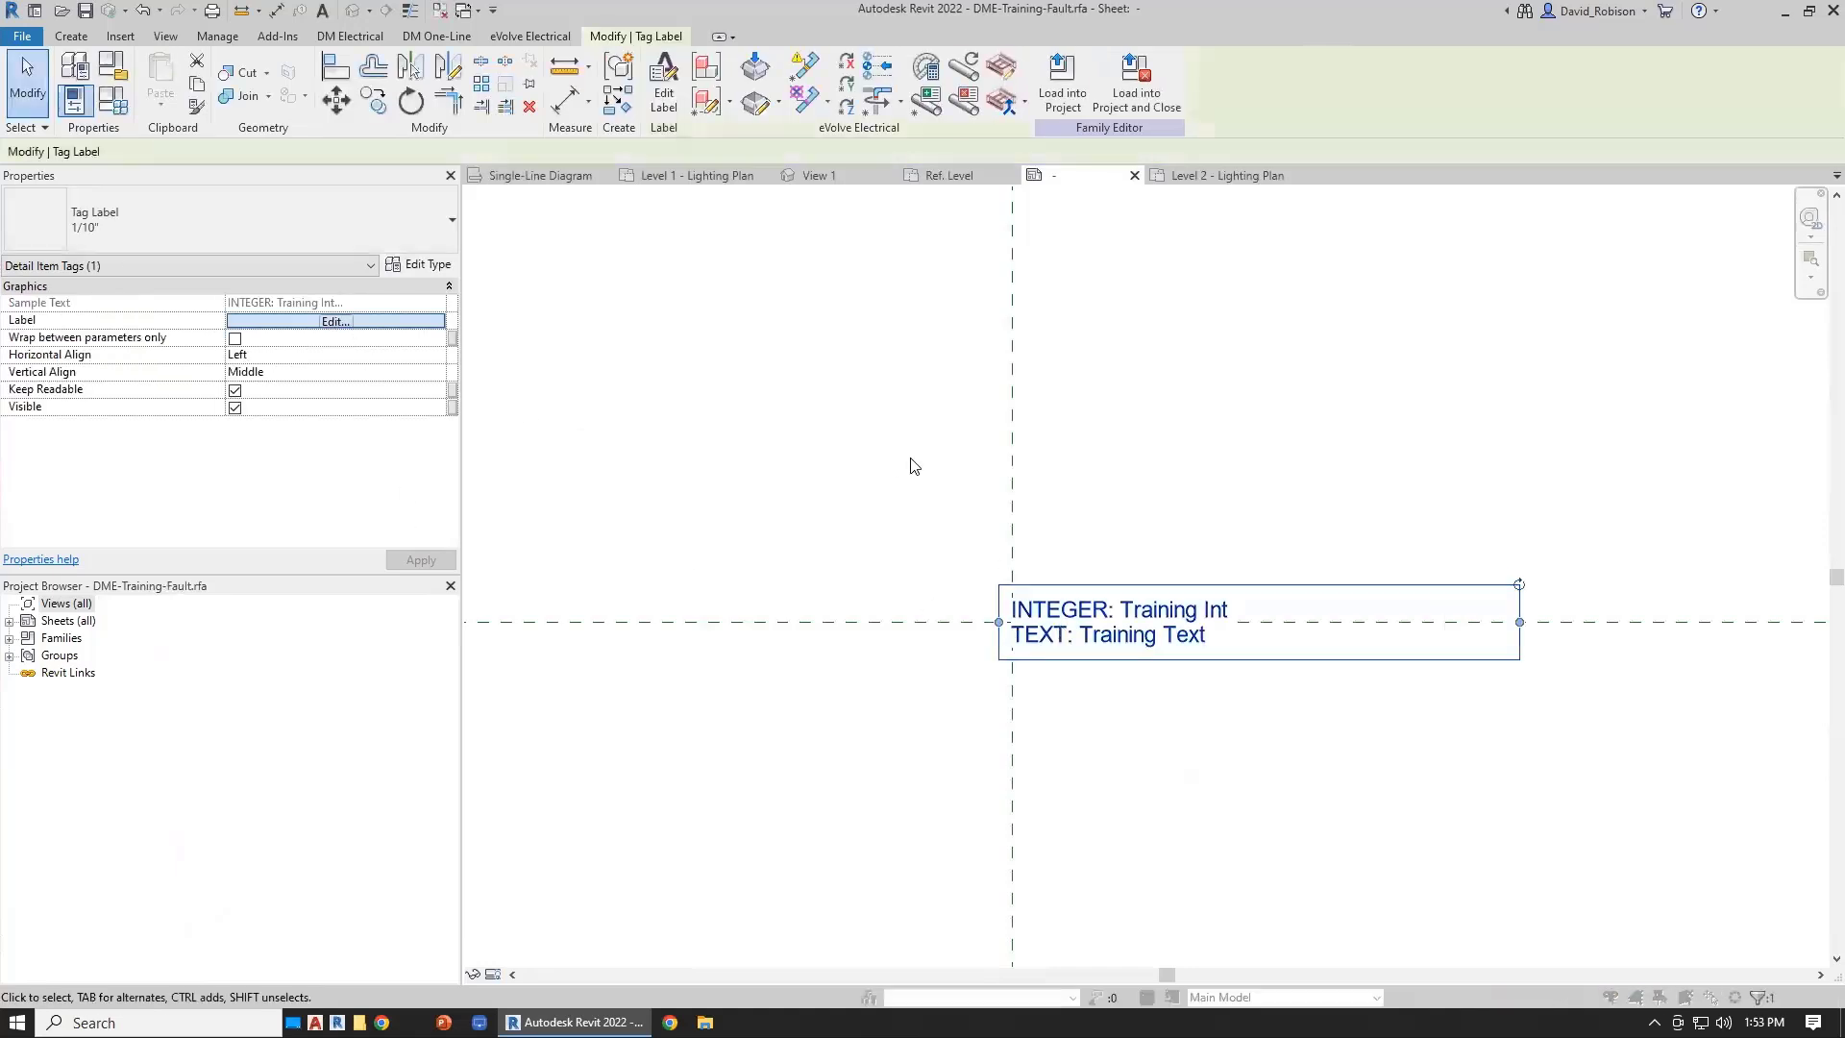
pyautogui.click(932, 430)
pyautogui.click(797, 486)
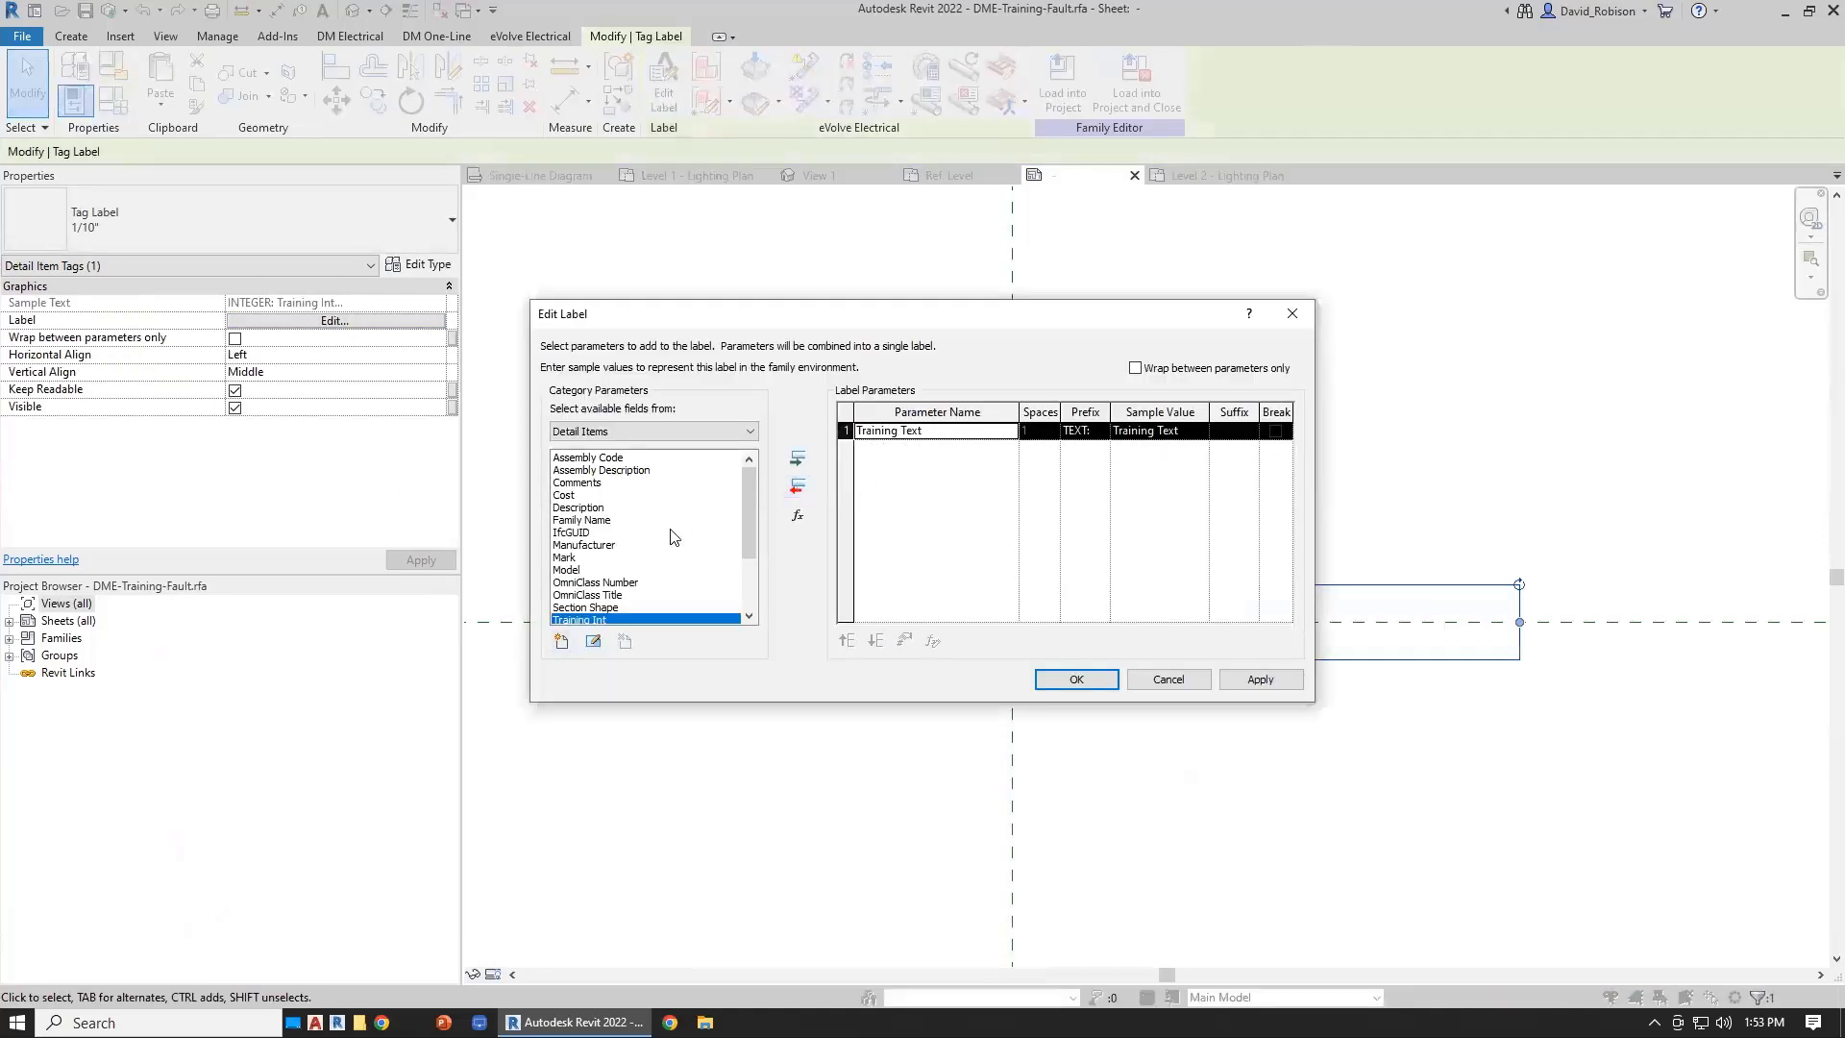
pyautogui.scroll(-3, 675, 534)
pyautogui.click(1169, 680)
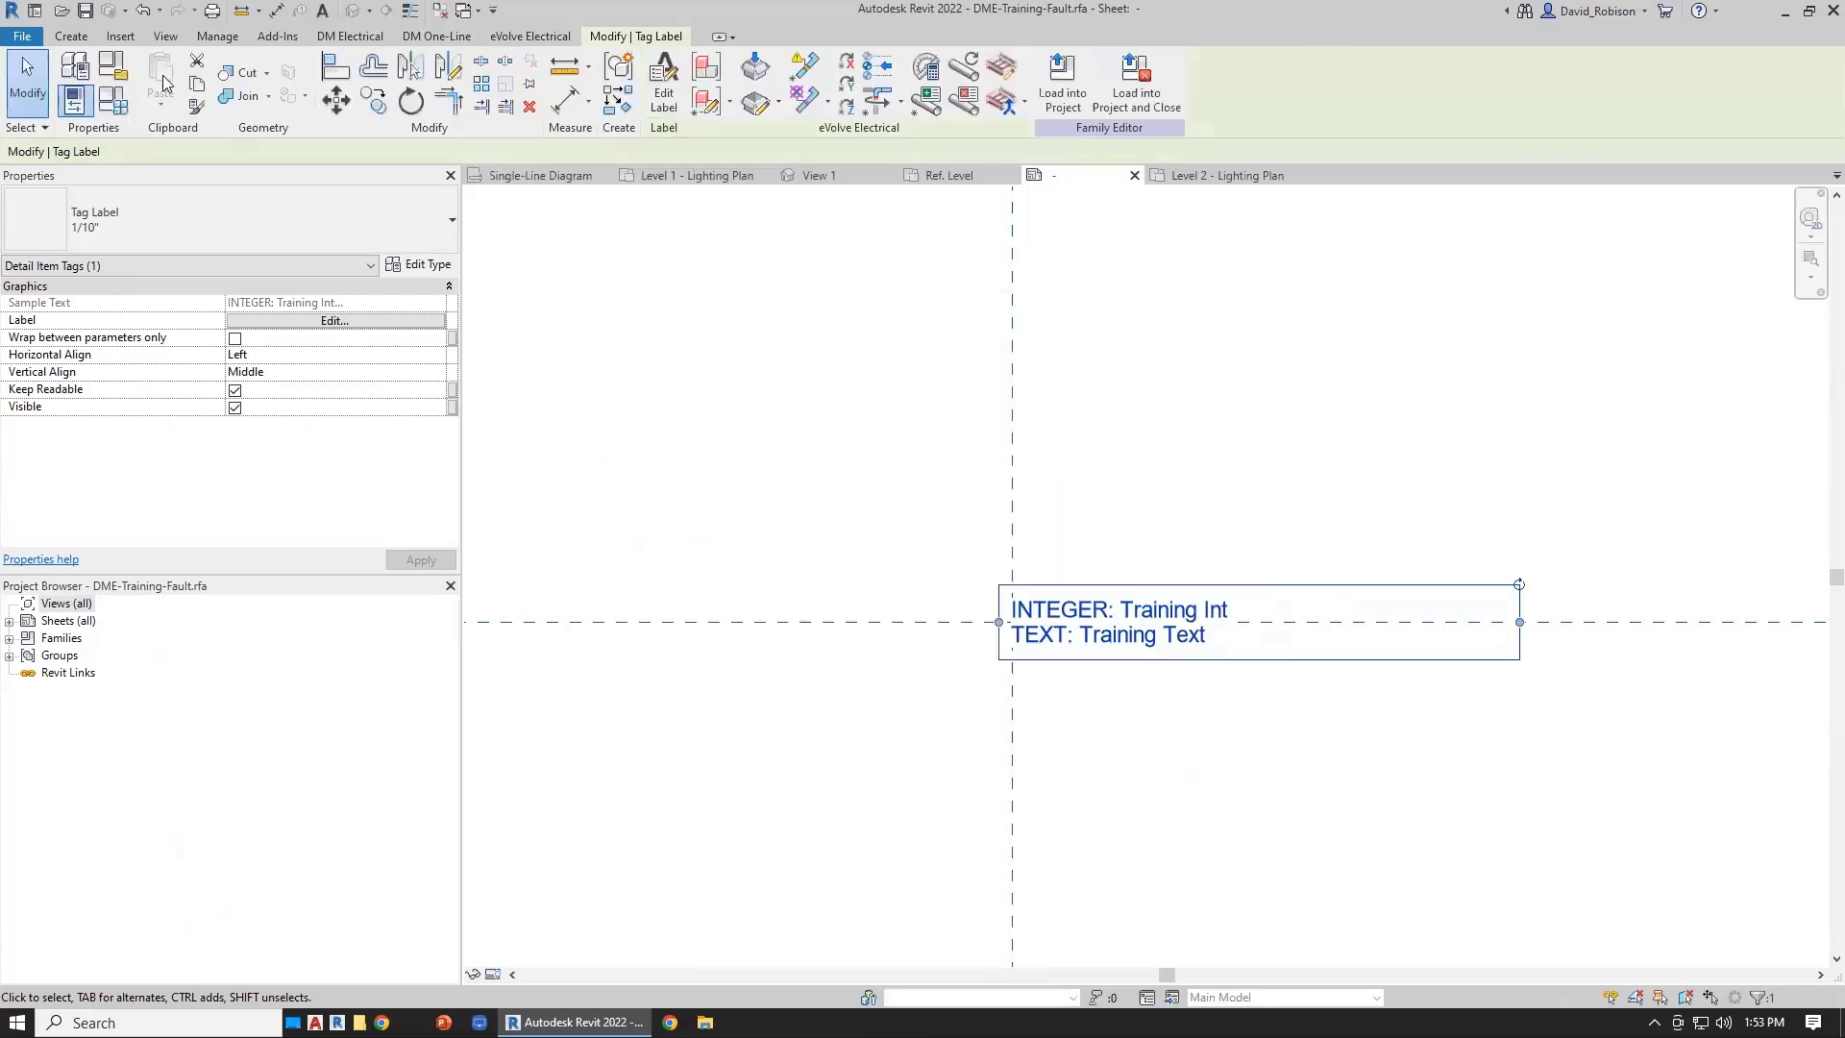
# - Switch the active shared parameter file from training-parameters.txt to the Design Master file containing the DME fault parameters
pyautogui.click(241, 37)
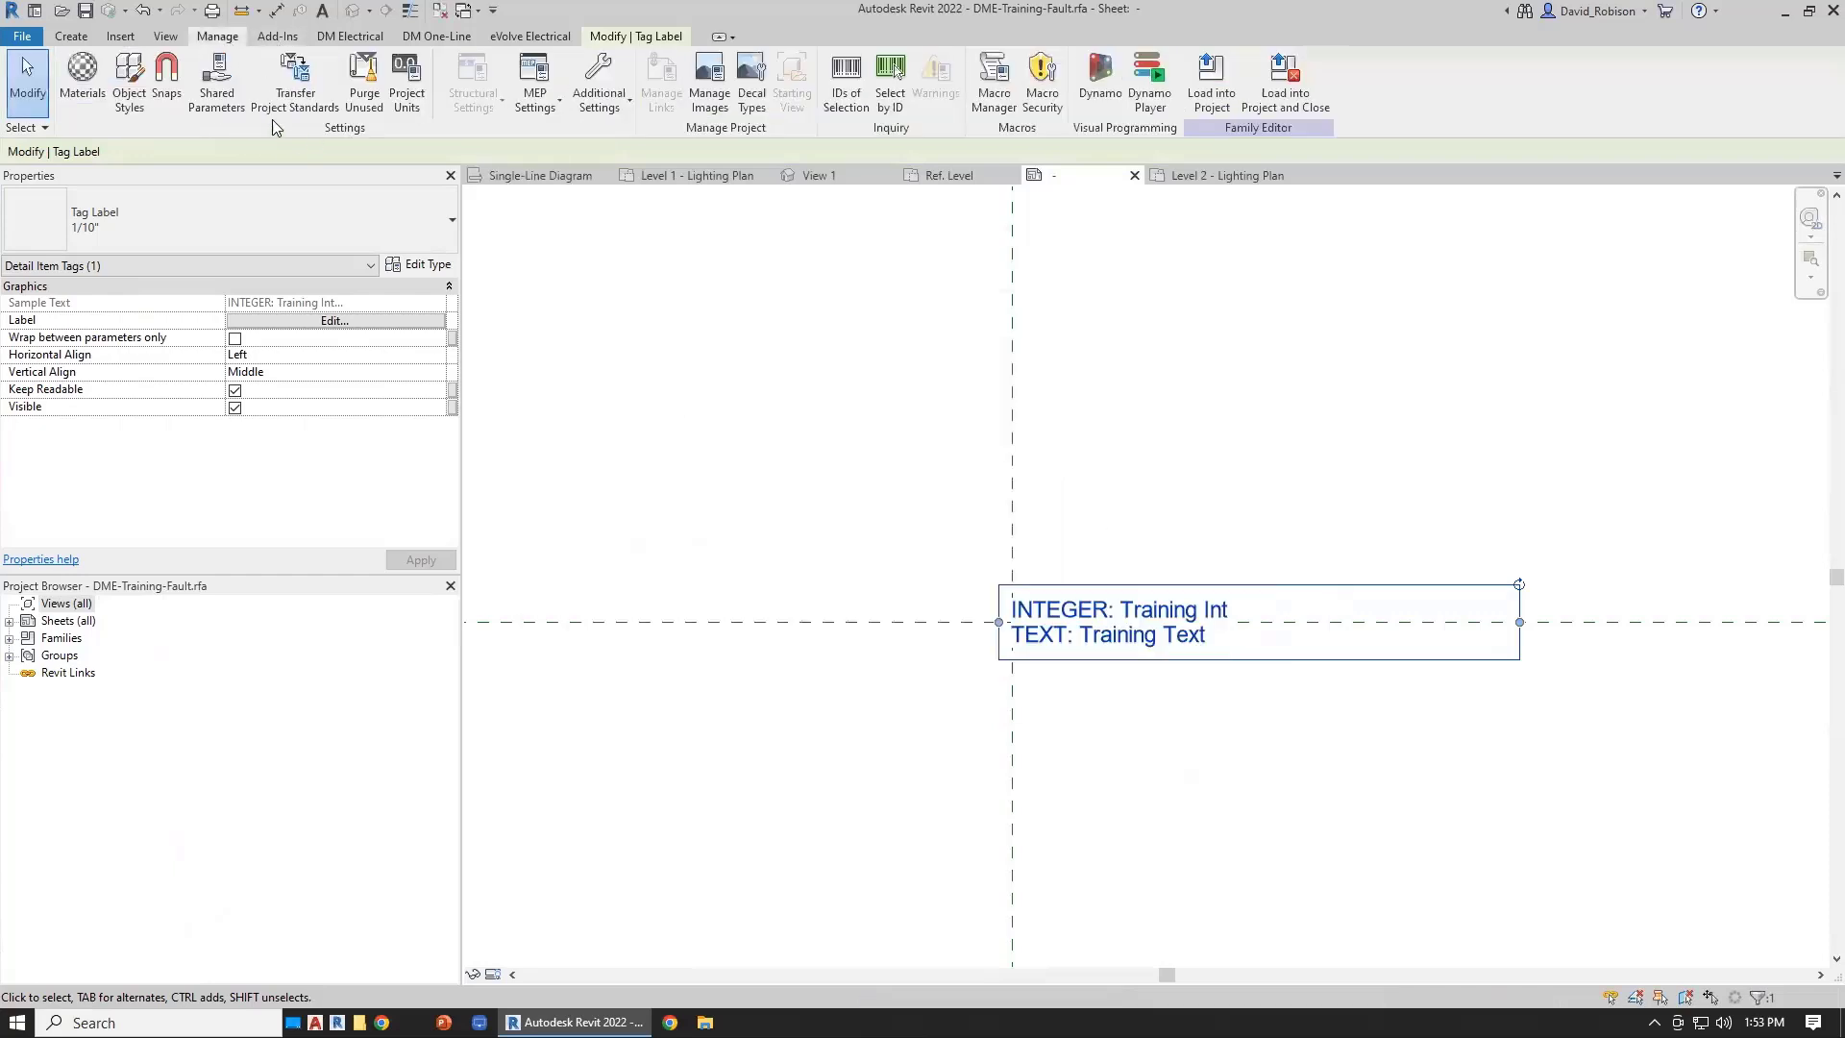
pyautogui.click(217, 87)
pyautogui.click(977, 357)
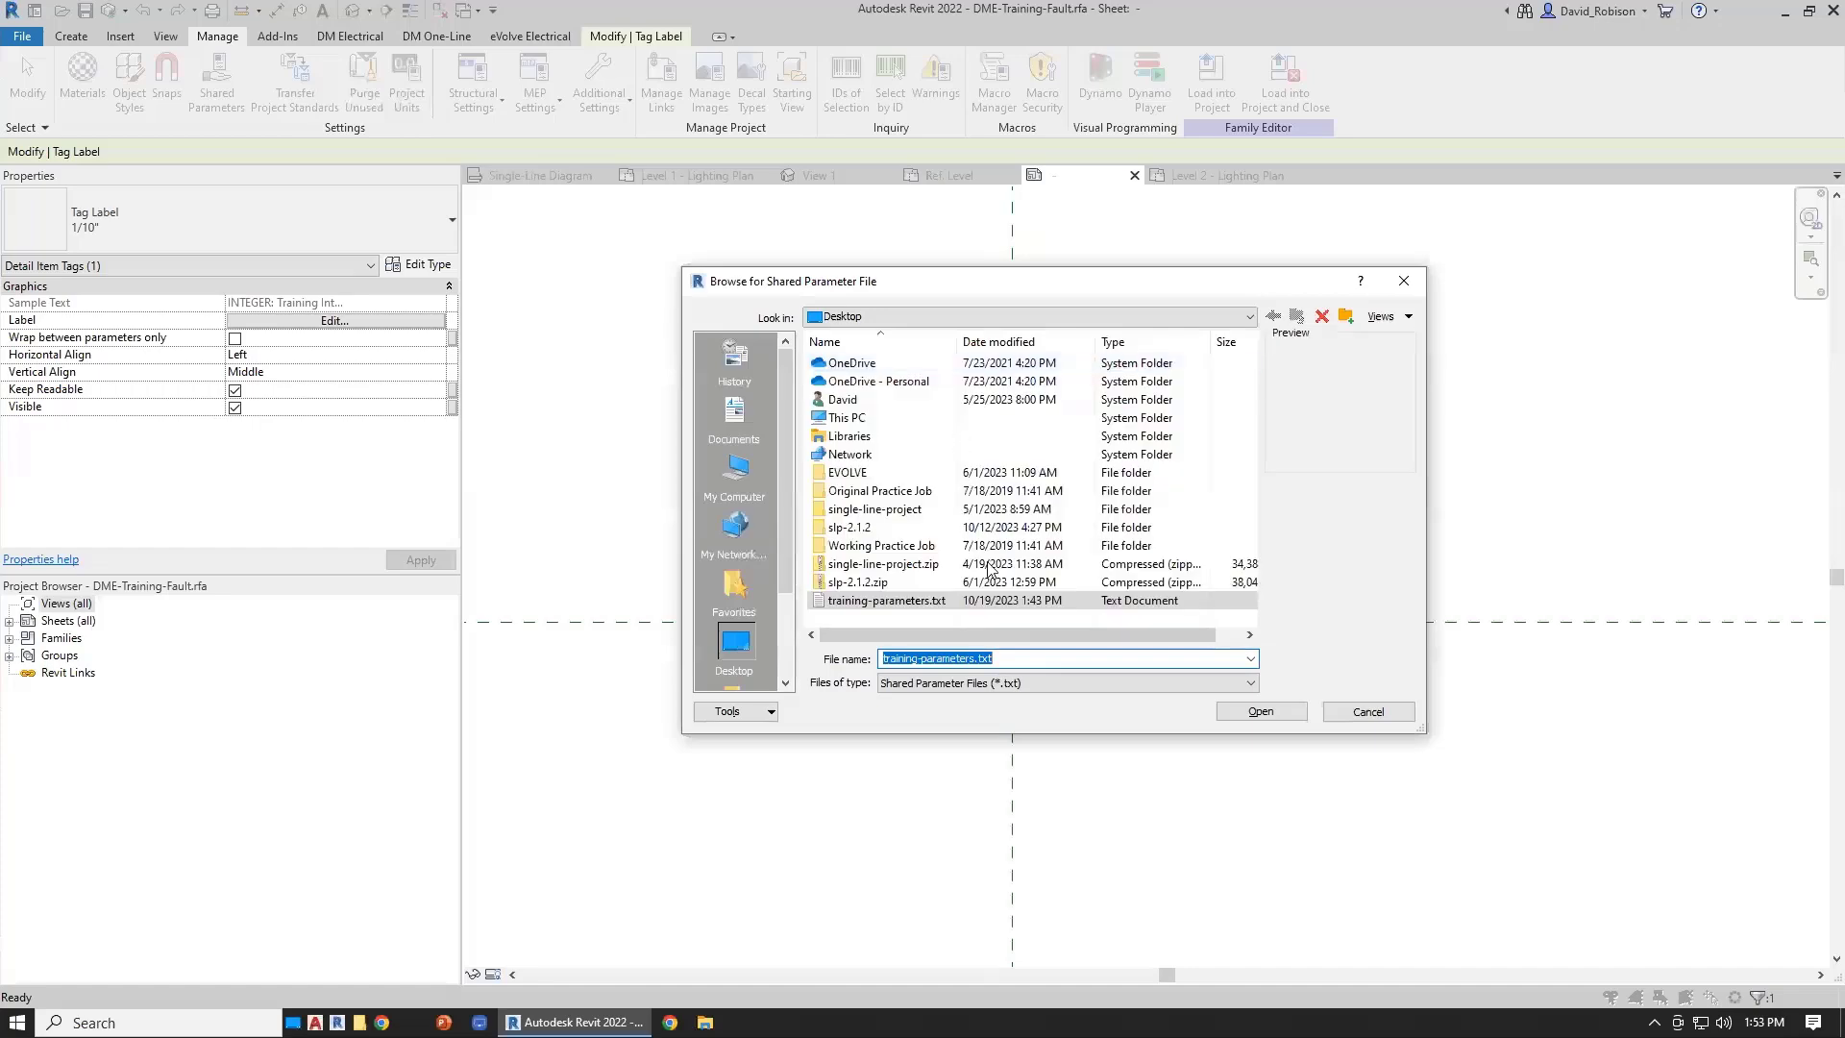
pyautogui.doubleClick(862, 422)
pyautogui.doubleClick(883, 540)
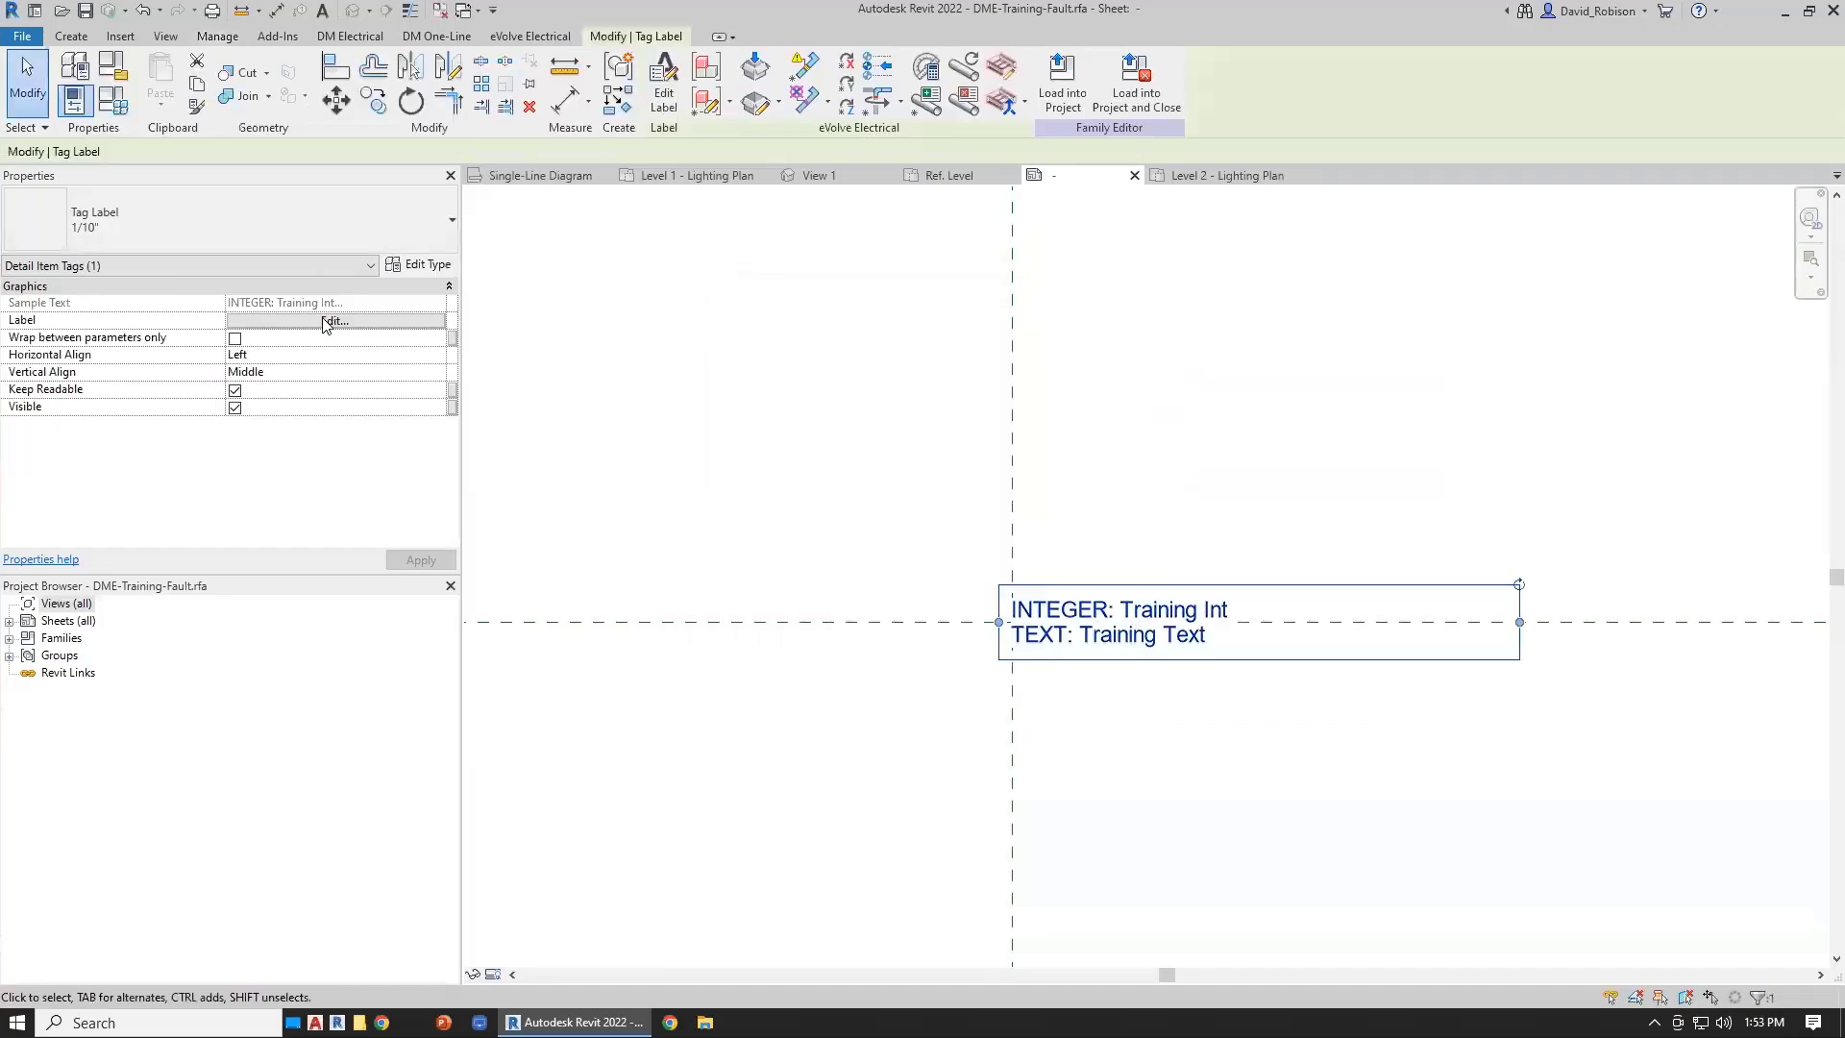
# - Edit the tag label and remove the Training Int and Training Text parameters from it
pyautogui.click(331, 320)
pyautogui.click(949, 430)
pyautogui.click(797, 487)
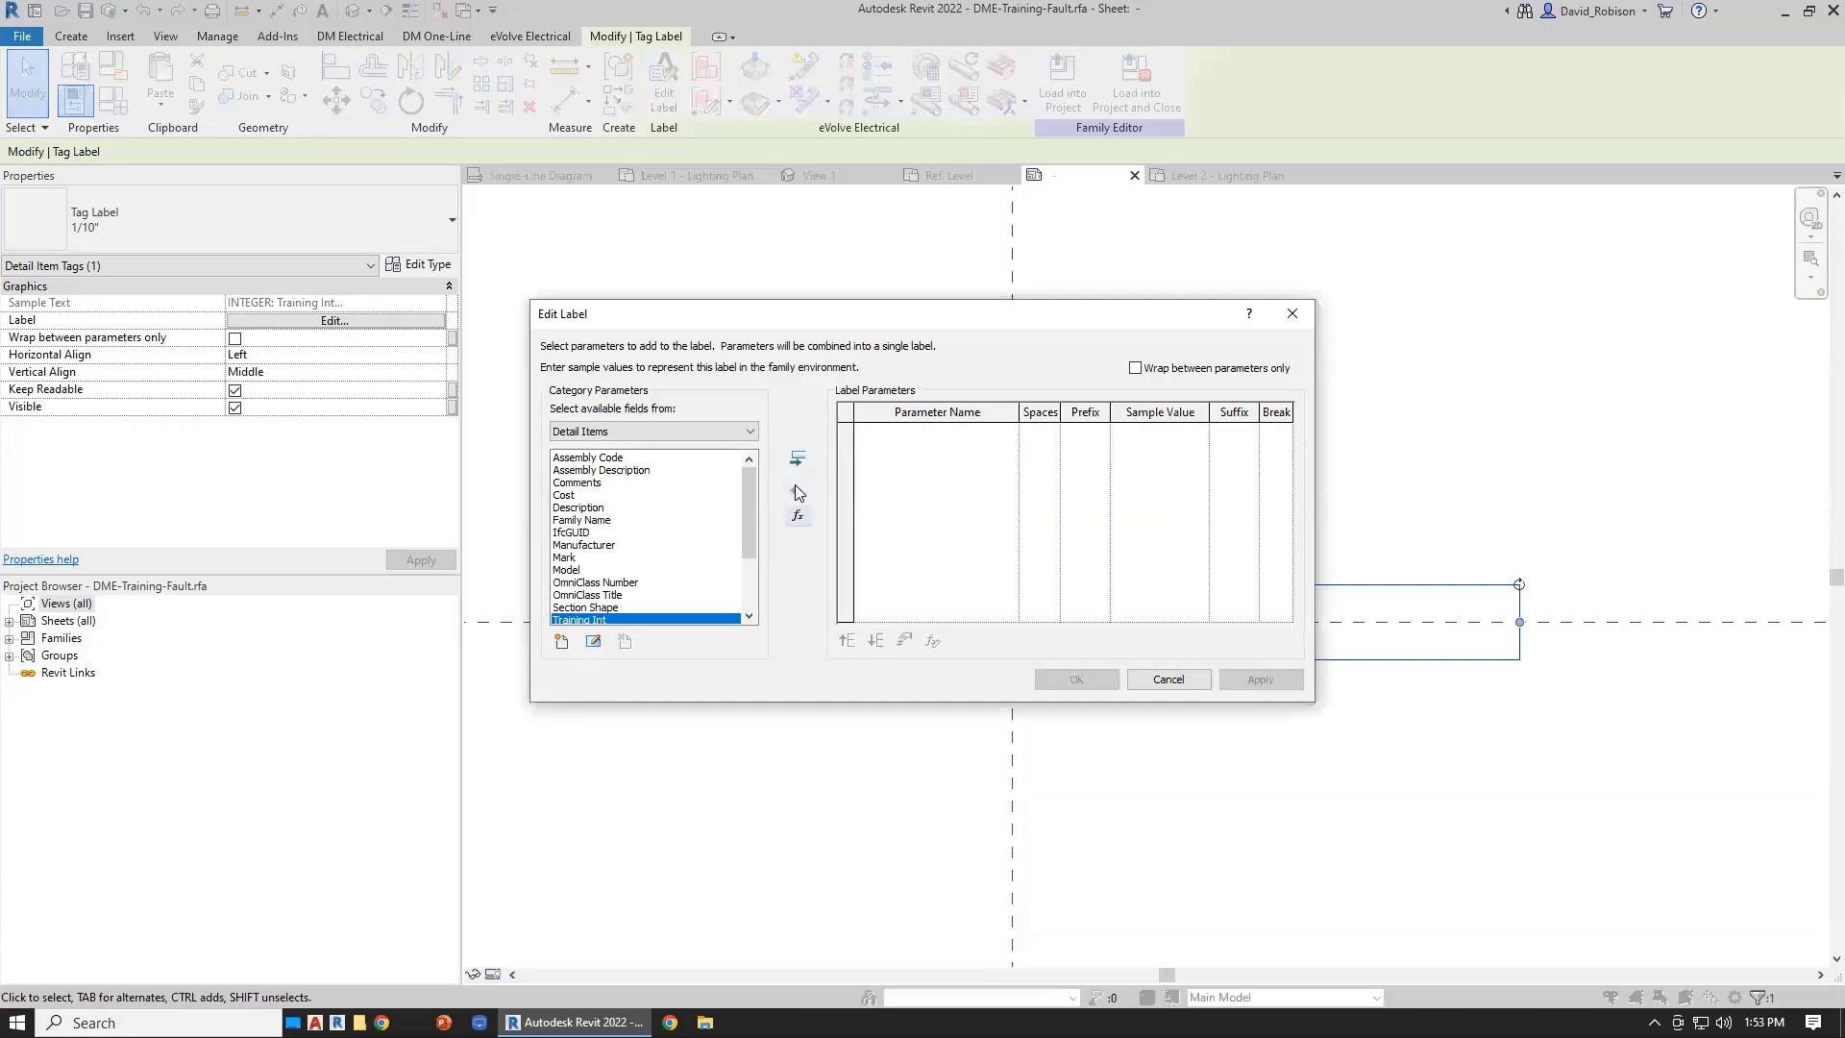
pyautogui.click(798, 488)
# - Add the shared parameter DMET_Fault_FaultUtility from the Fault group to the label's available fields
pyautogui.click(561, 641)
pyautogui.click(972, 457)
pyautogui.click(863, 410)
pyautogui.click(835, 497)
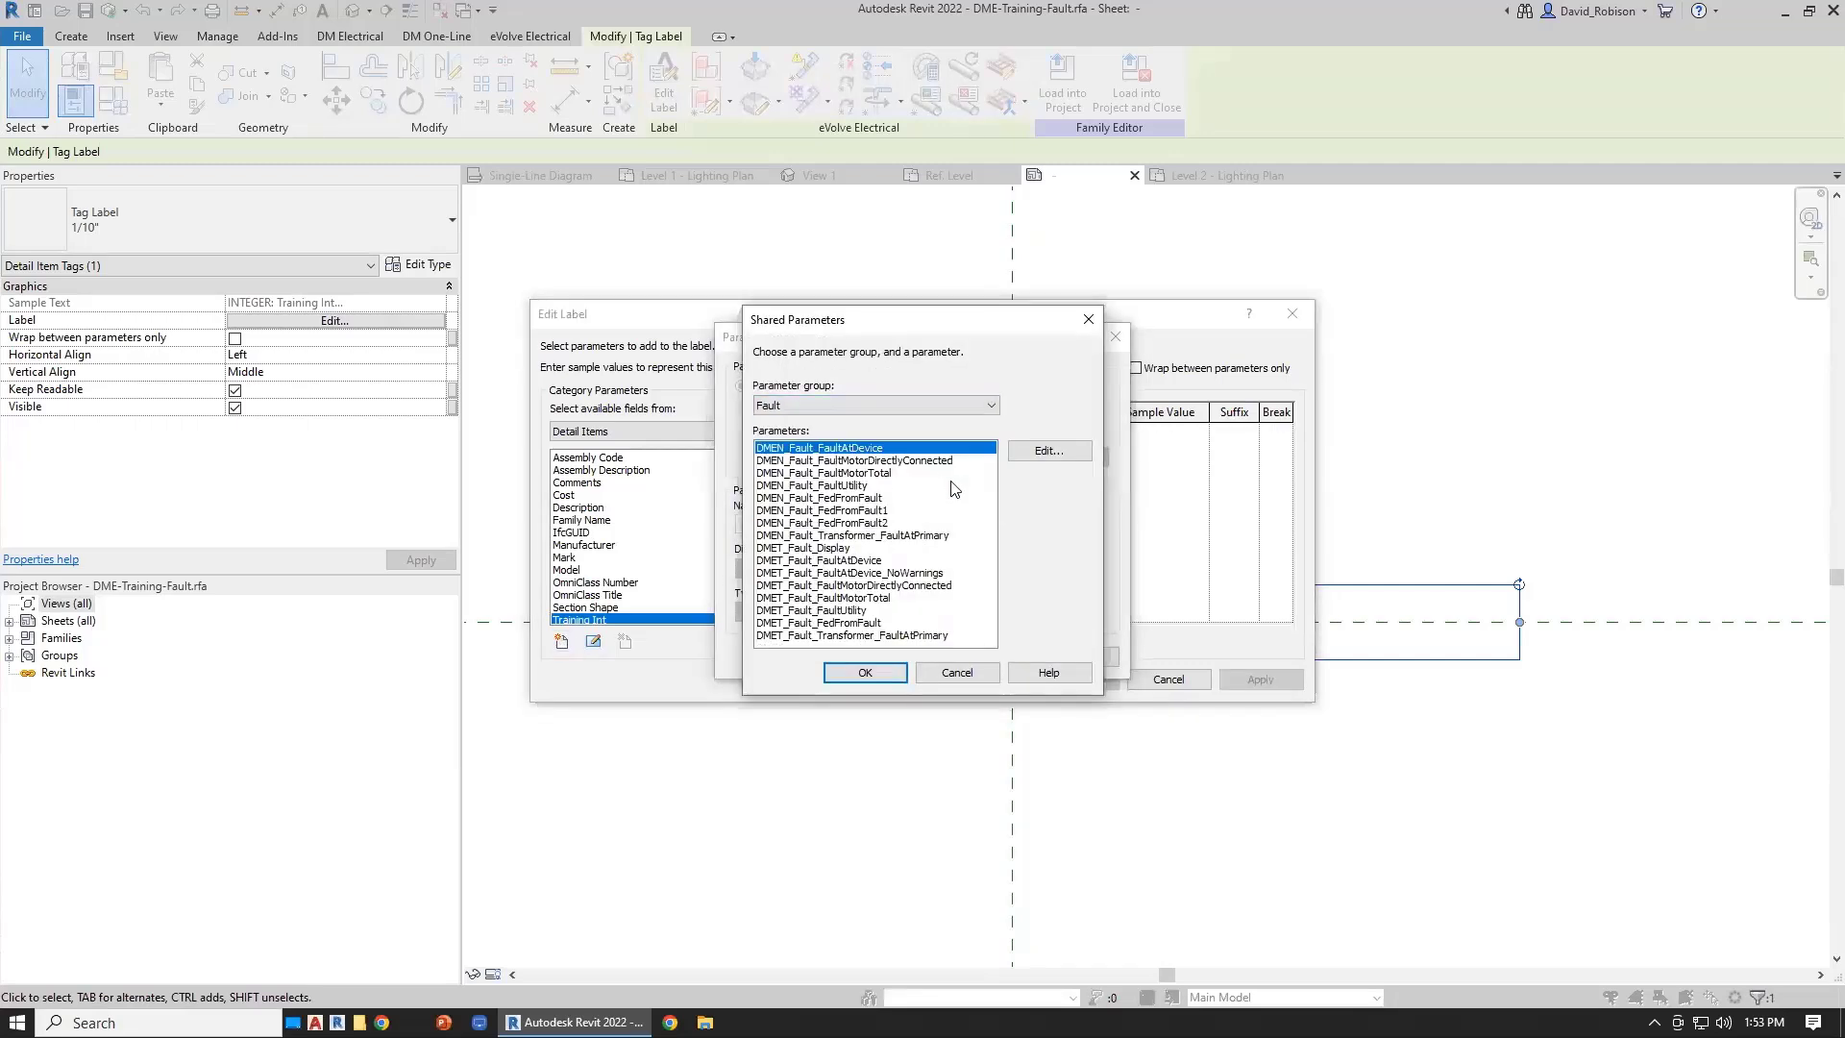
pyautogui.click(863, 612)
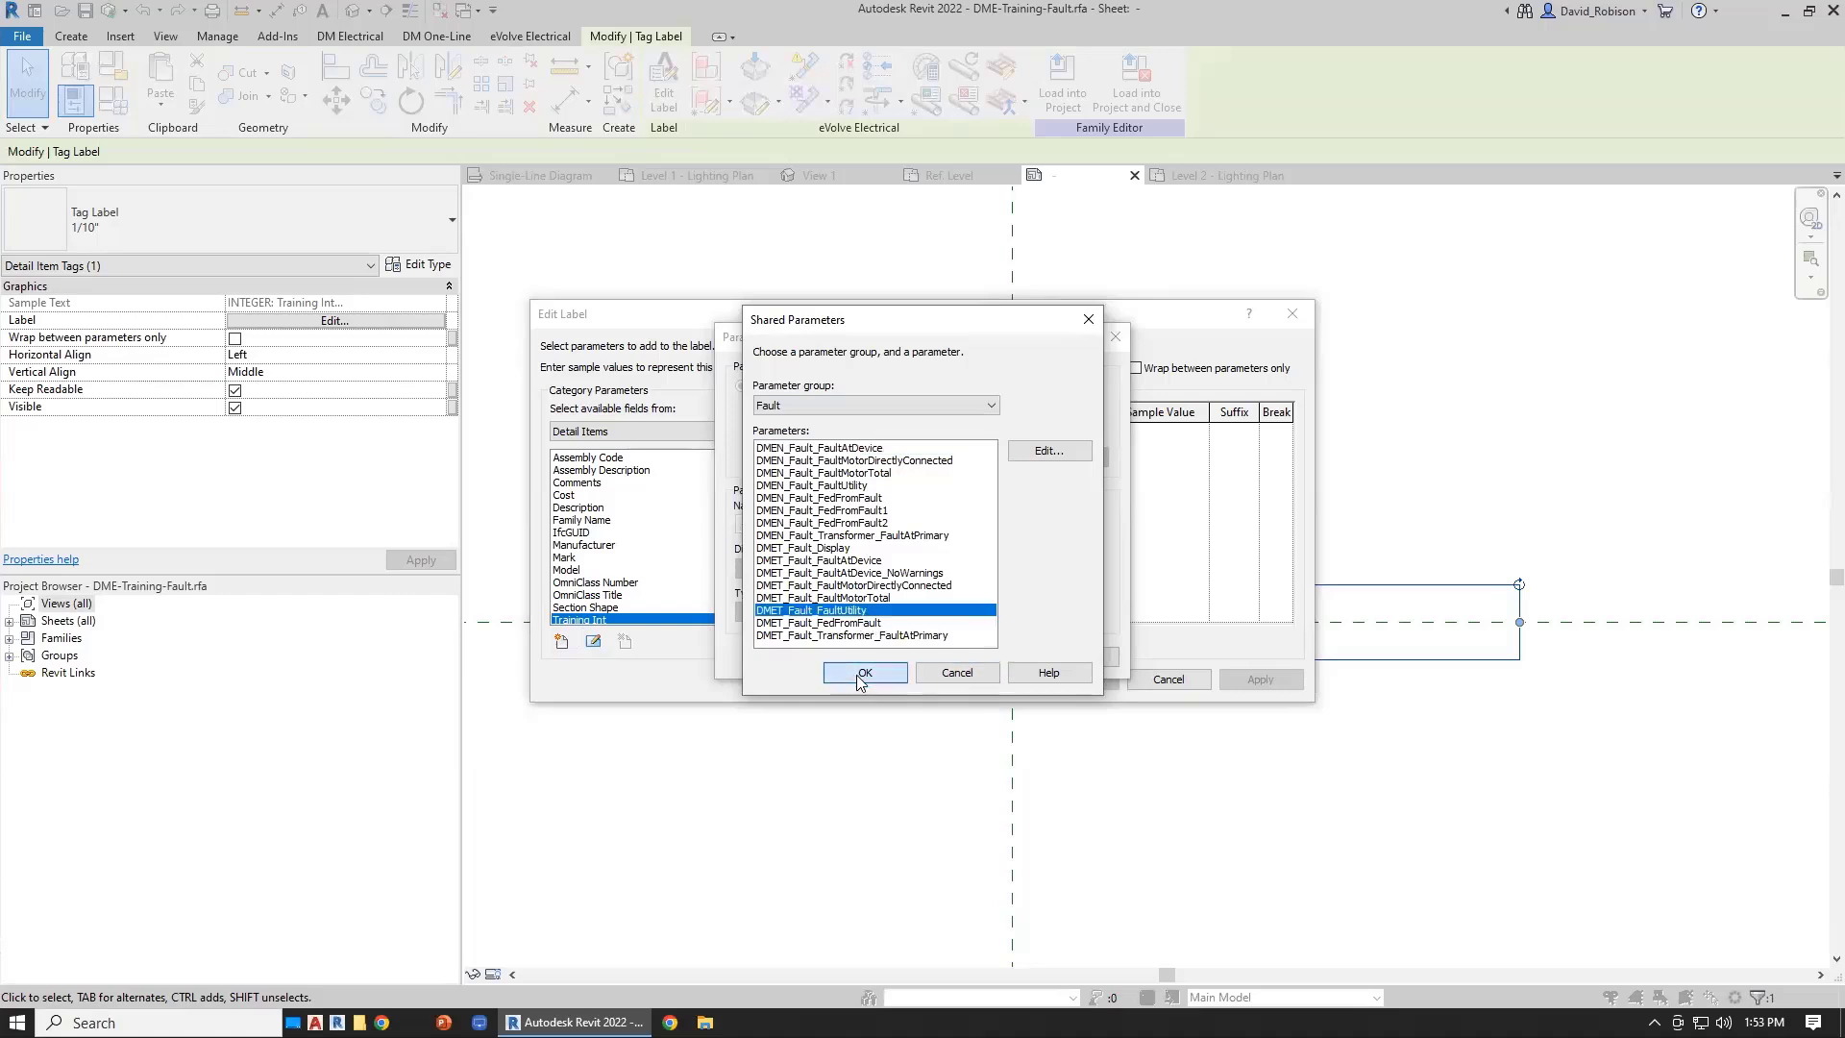
pyautogui.click(864, 673)
pyautogui.click(891, 657)
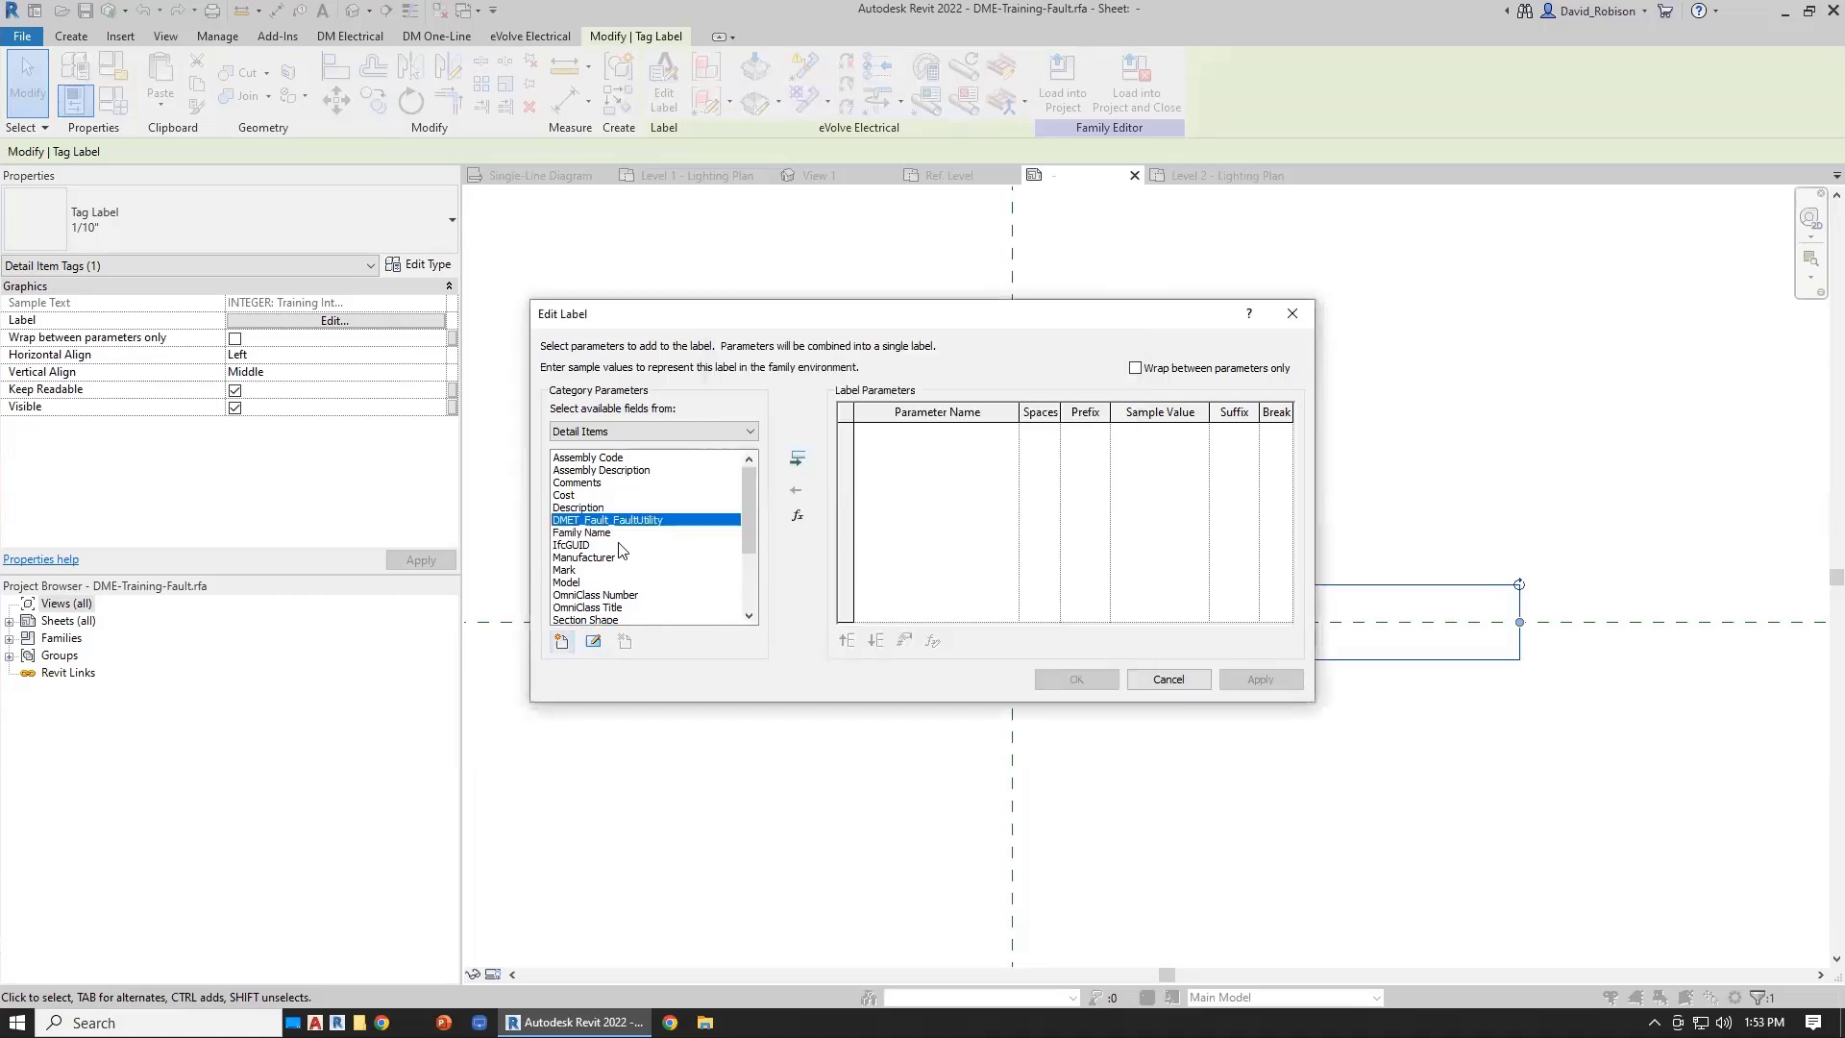
# - Put DMET_Fault_FaultUtility into the label with the prefix FAULT: and apply the label changes
pyautogui.click(797, 459)
pyautogui.click(1084, 430)
pyautogui.write('FAULT:')
pyautogui.press('Tab')
pyautogui.click(1076, 680)
pyautogui.click(664, 86)
pyautogui.click(1076, 679)
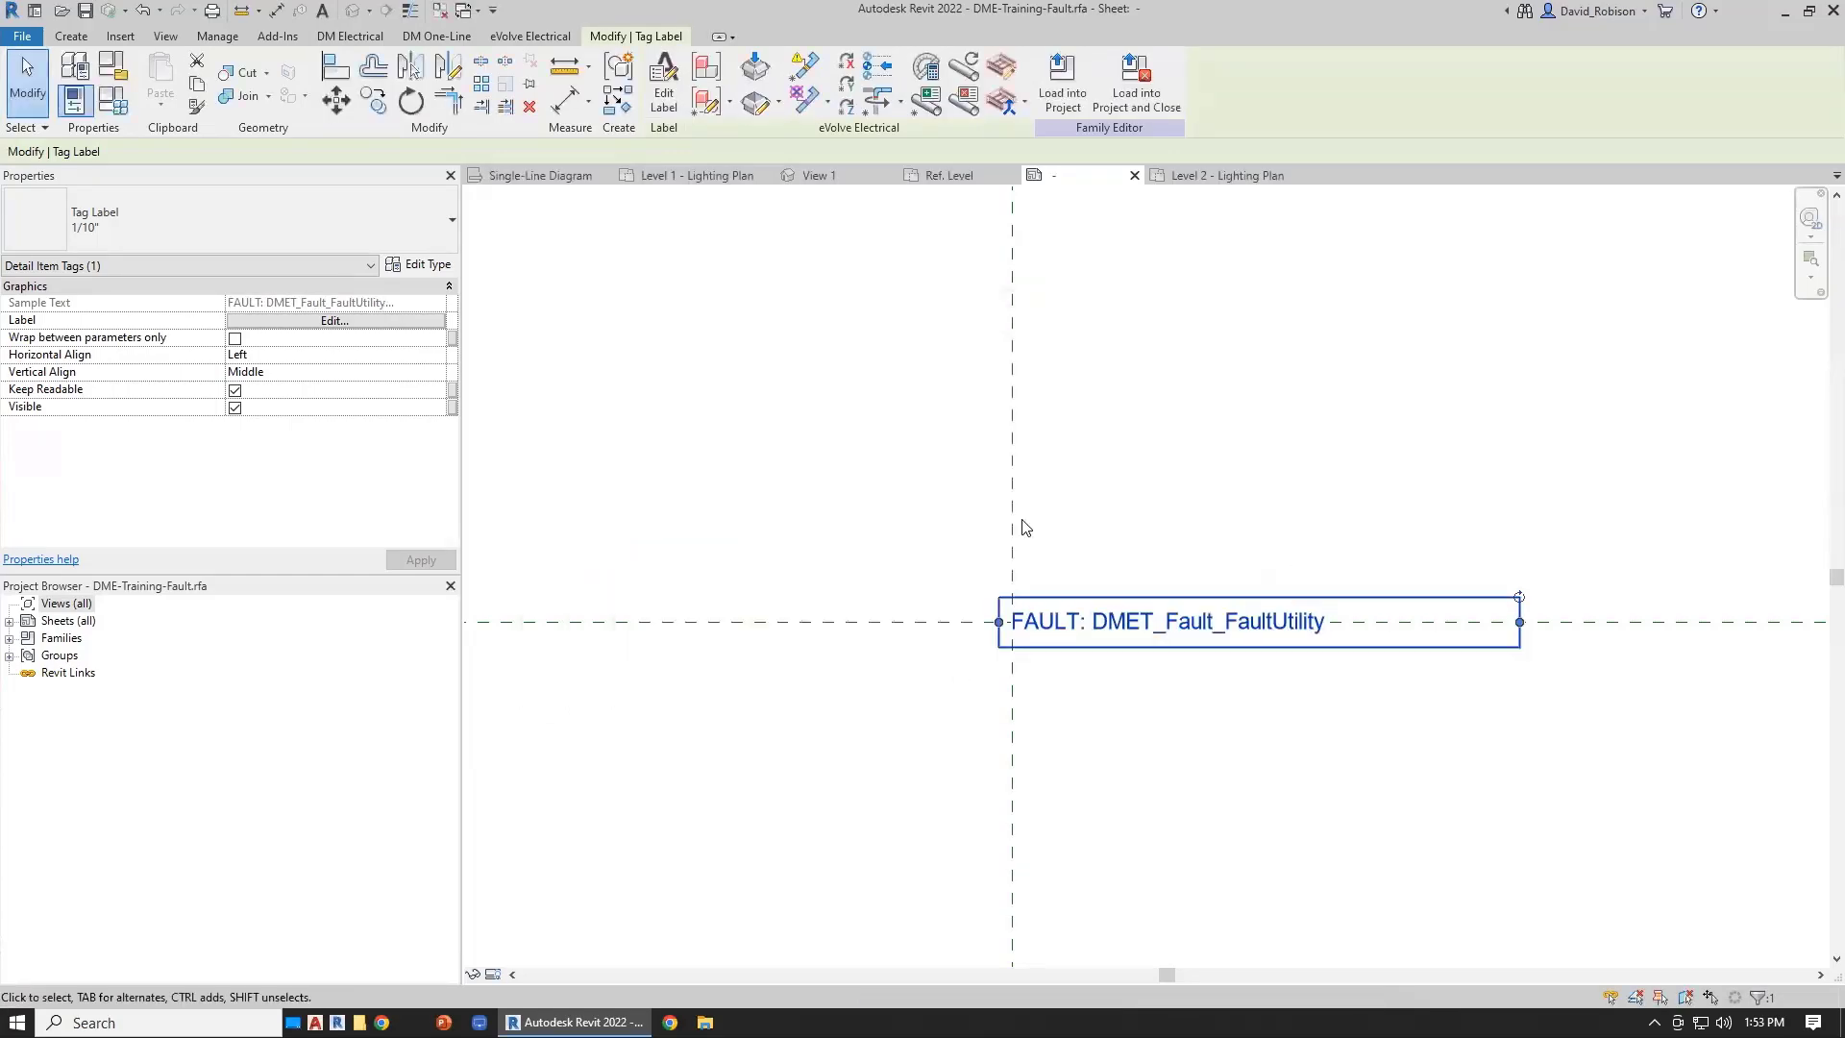
# - Load the fault tag family into single-line-project.rvt and tag the MP-2B panel in the Single-Line Diagram
pyautogui.click(1075, 96)
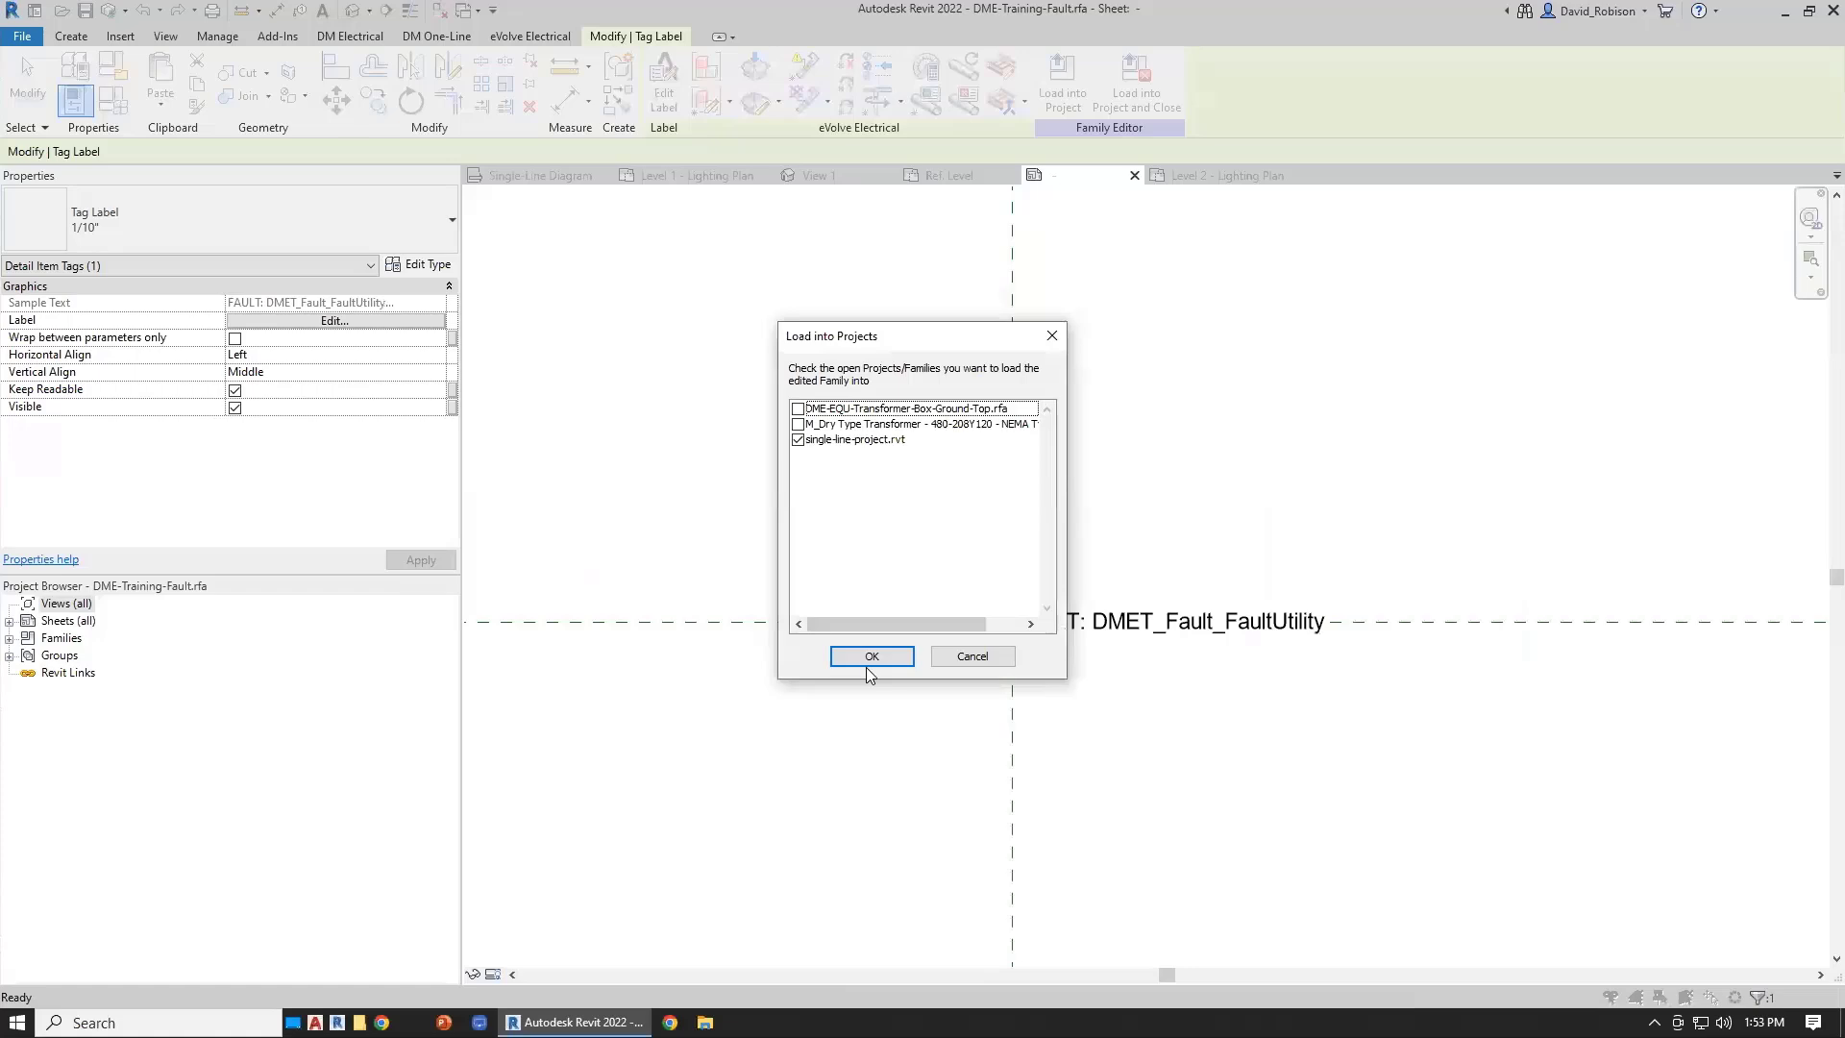
pyautogui.click(871, 655)
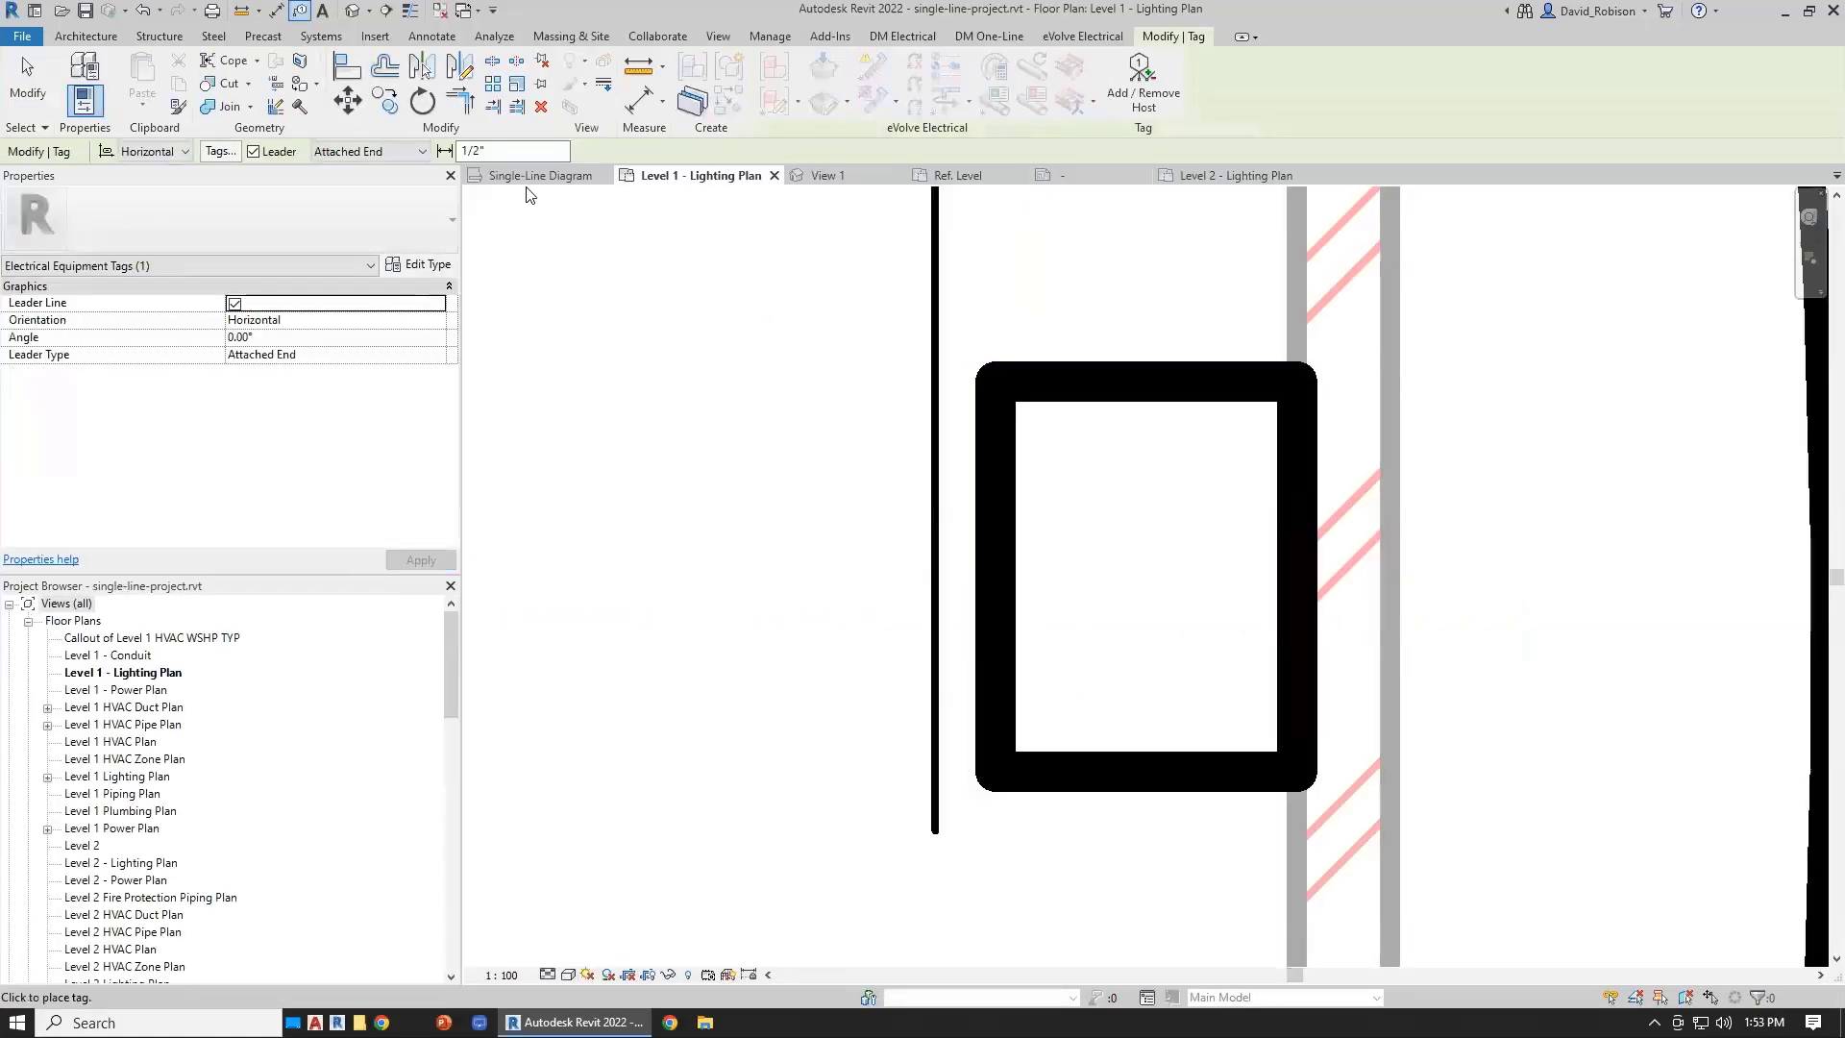
pyautogui.click(538, 176)
pyautogui.scroll(-2, 1054, 524)
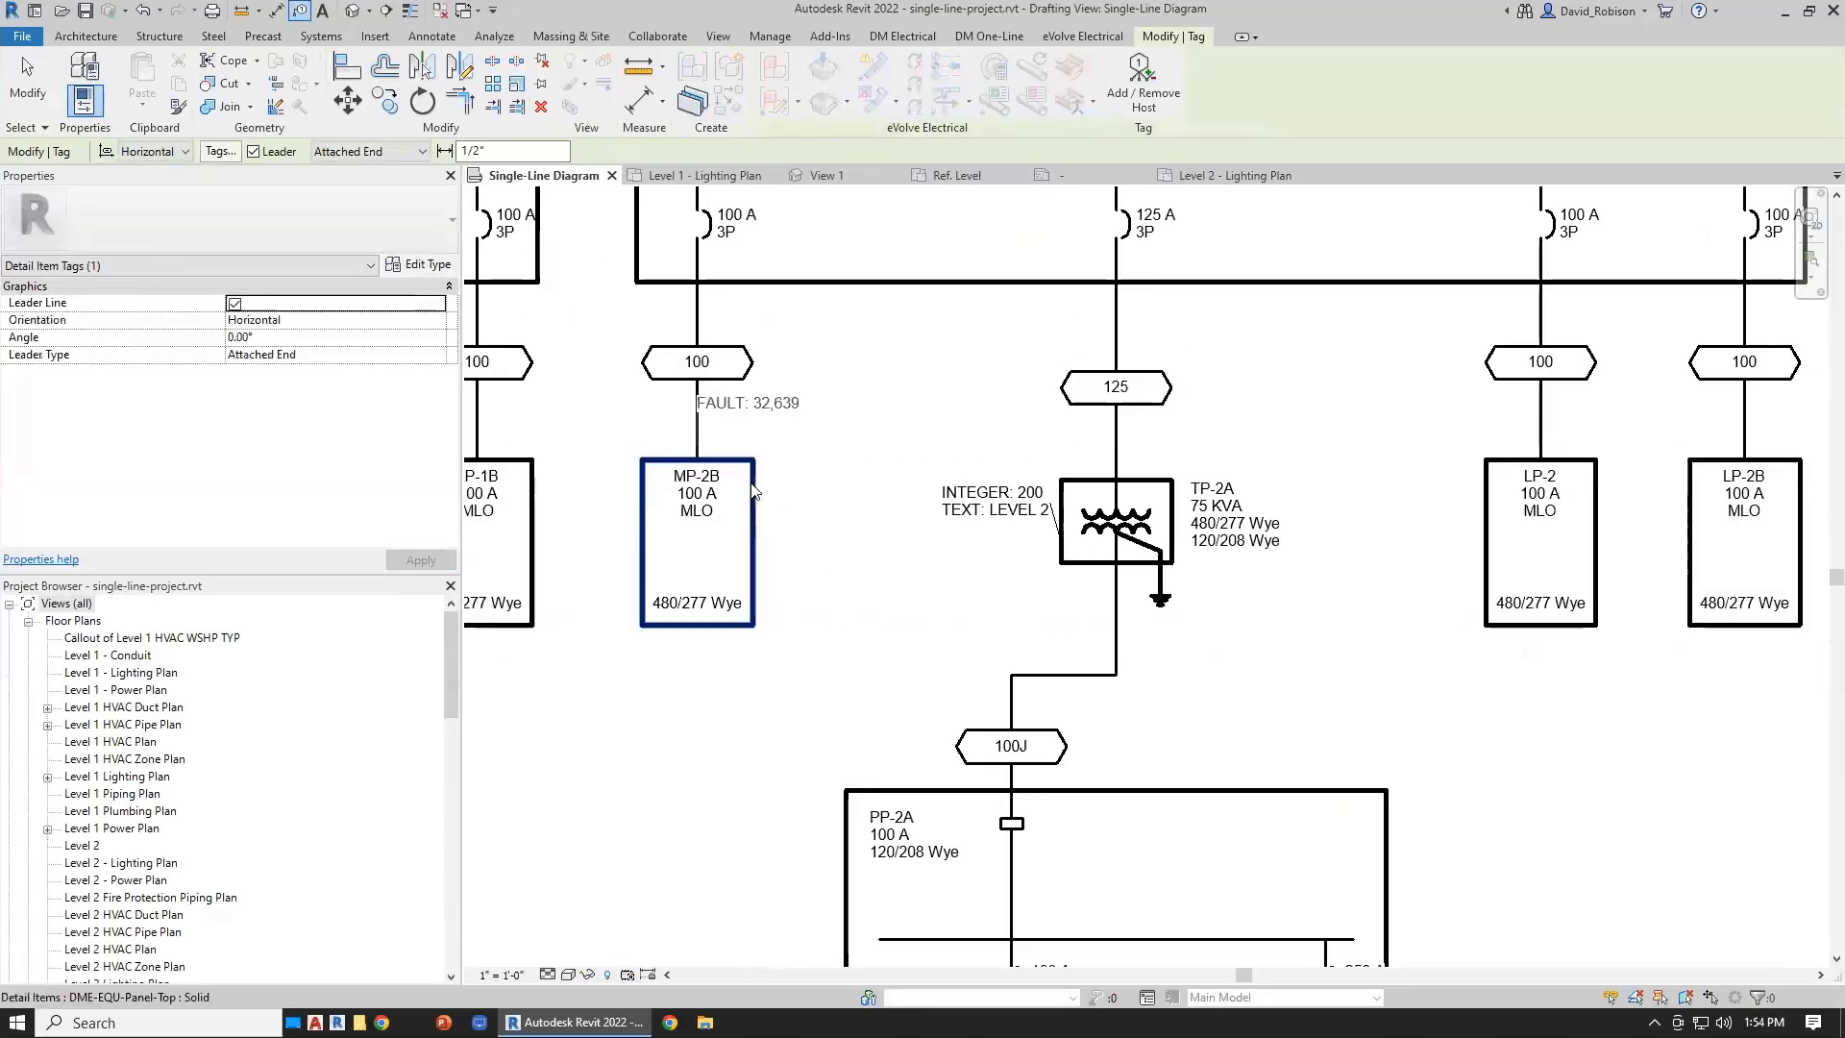
pyautogui.click(758, 492)
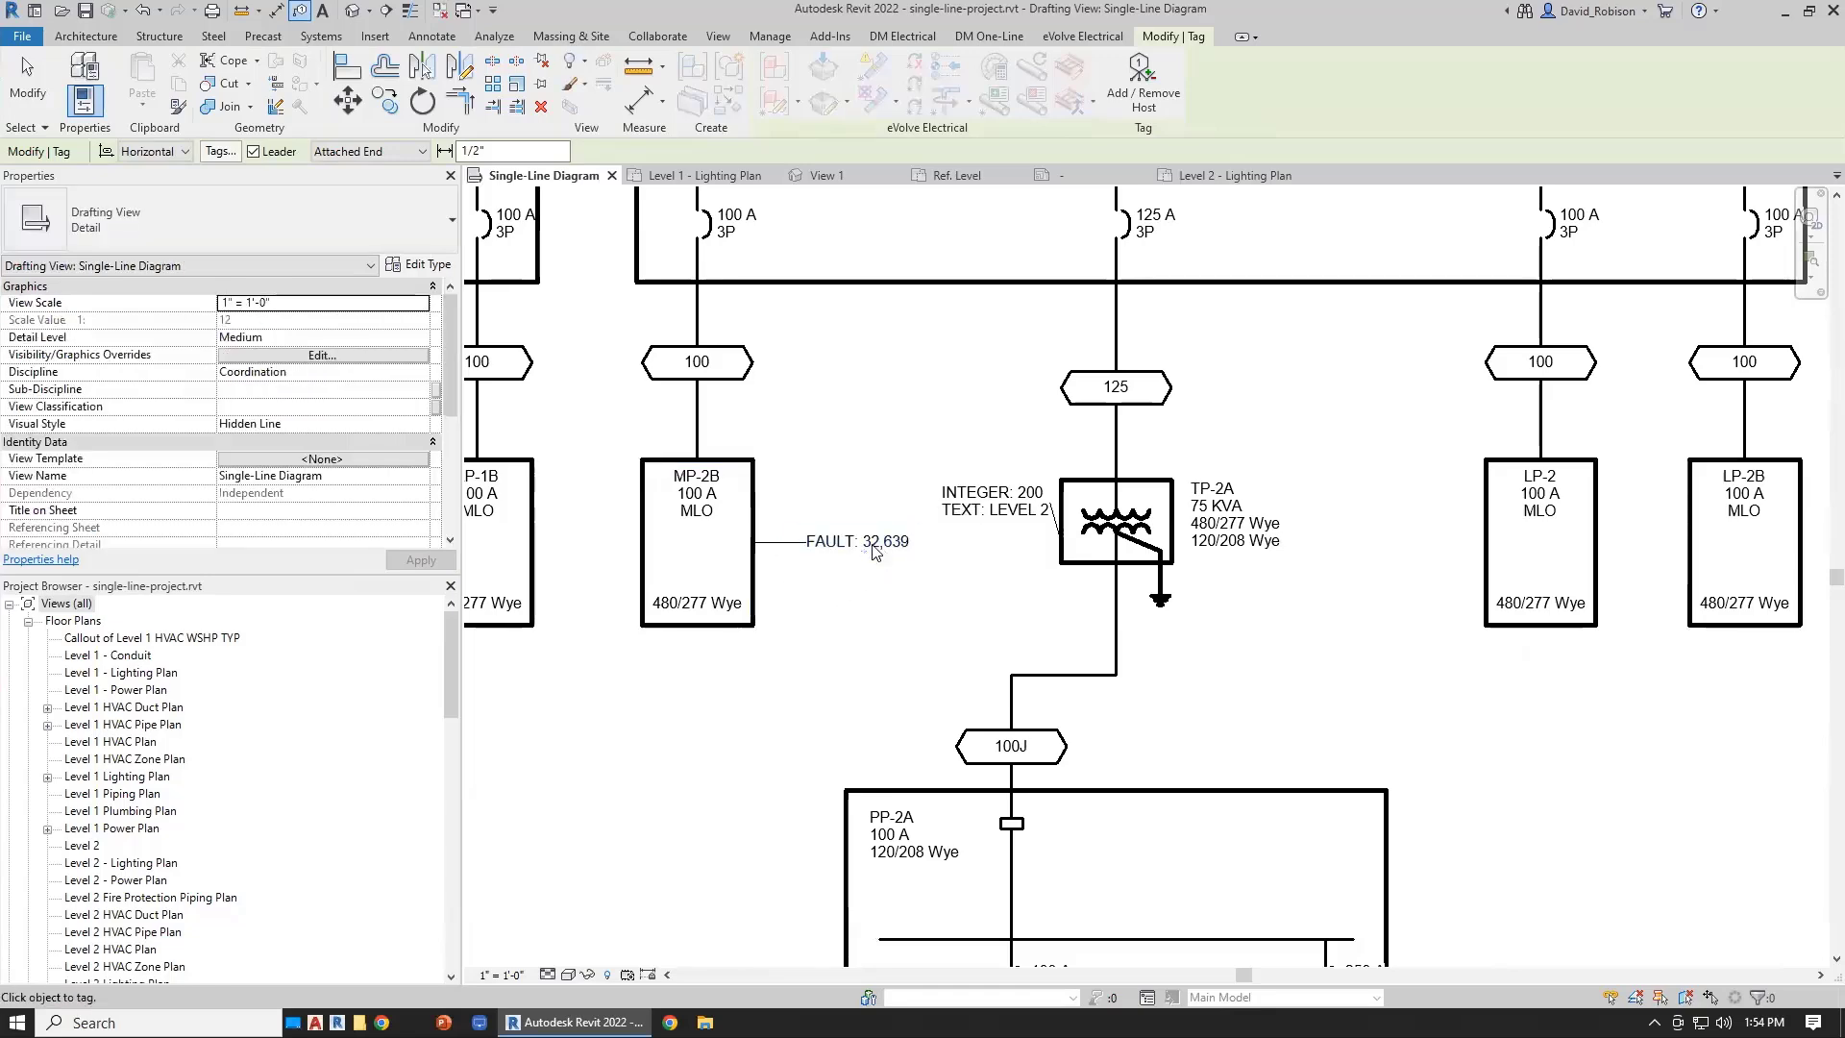
# - End tag placement and move the MP-2B fault tag up beside the feeder line above the panel
pyautogui.press('Escape')
pyautogui.moveTo(859, 544); pyautogui.dragTo(804, 396)
pyautogui.click(815, 512)
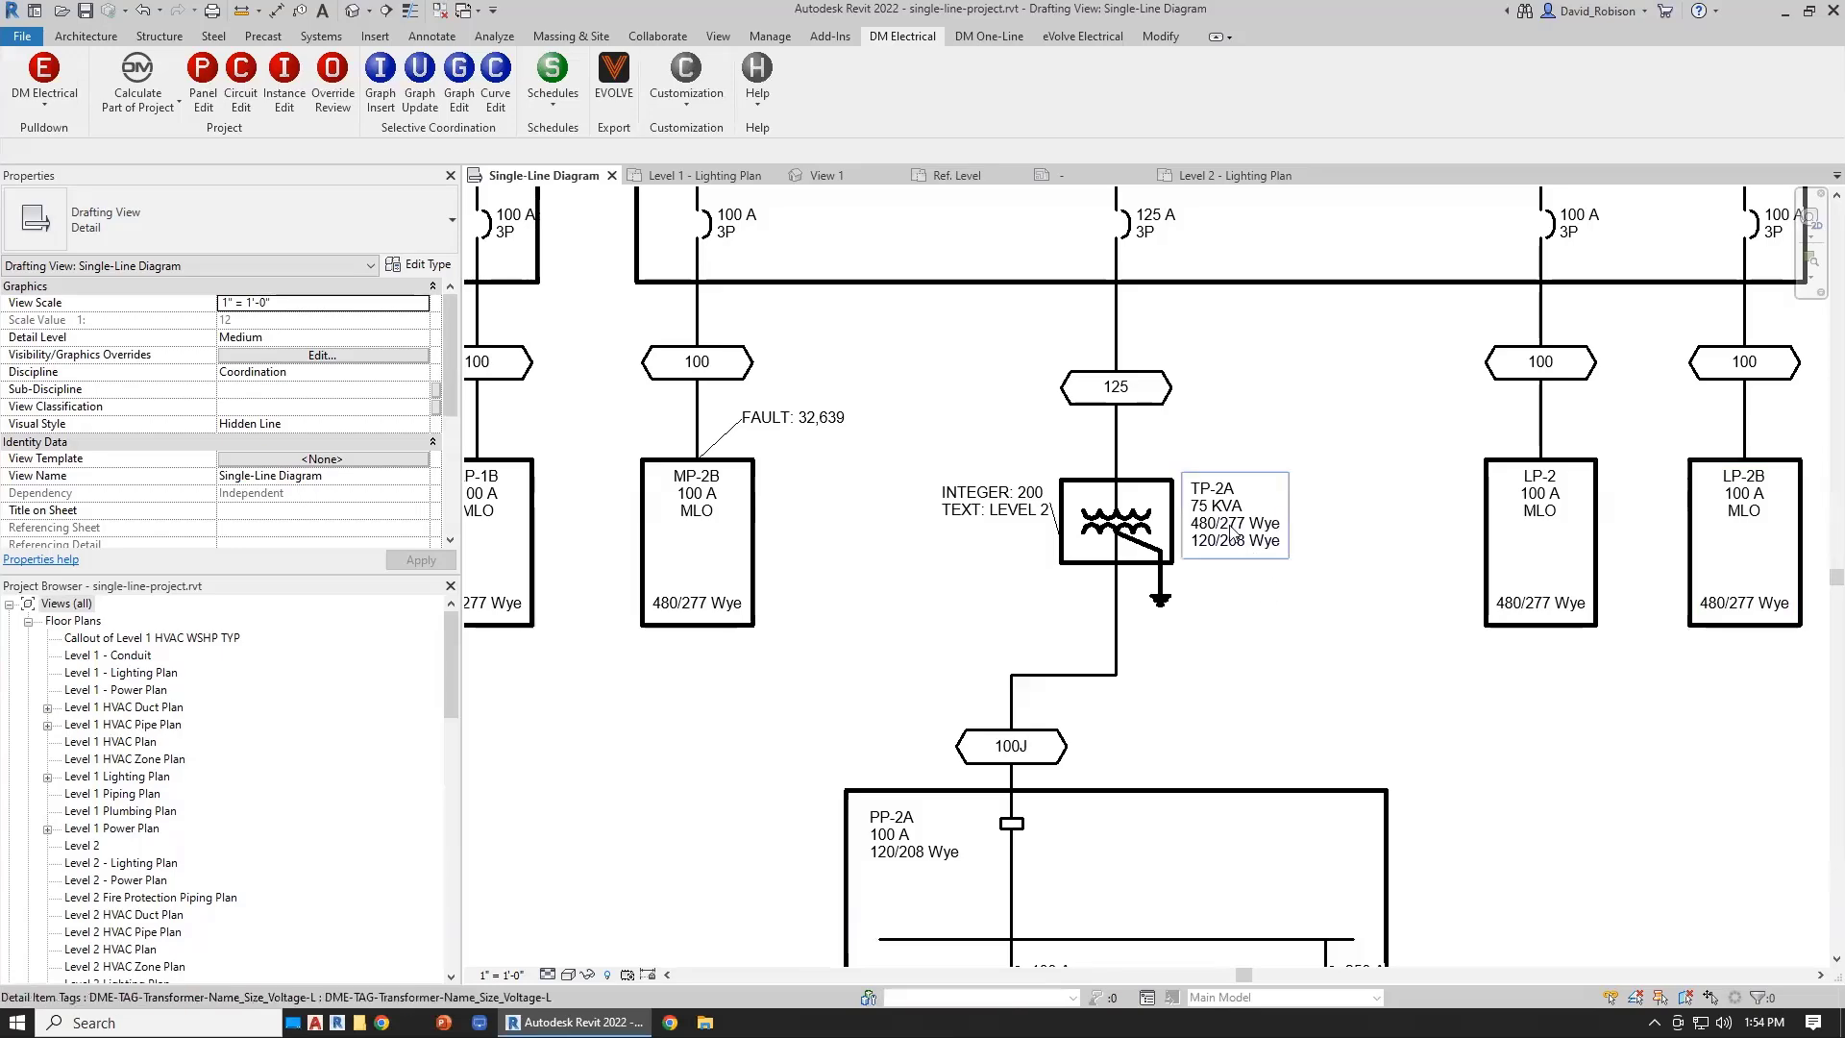
# - Insert linked equipment LP-3 below MDP-3 using the solid Panel, Fed from Top graphic
pyautogui.scroll(-5, 1385, 656)
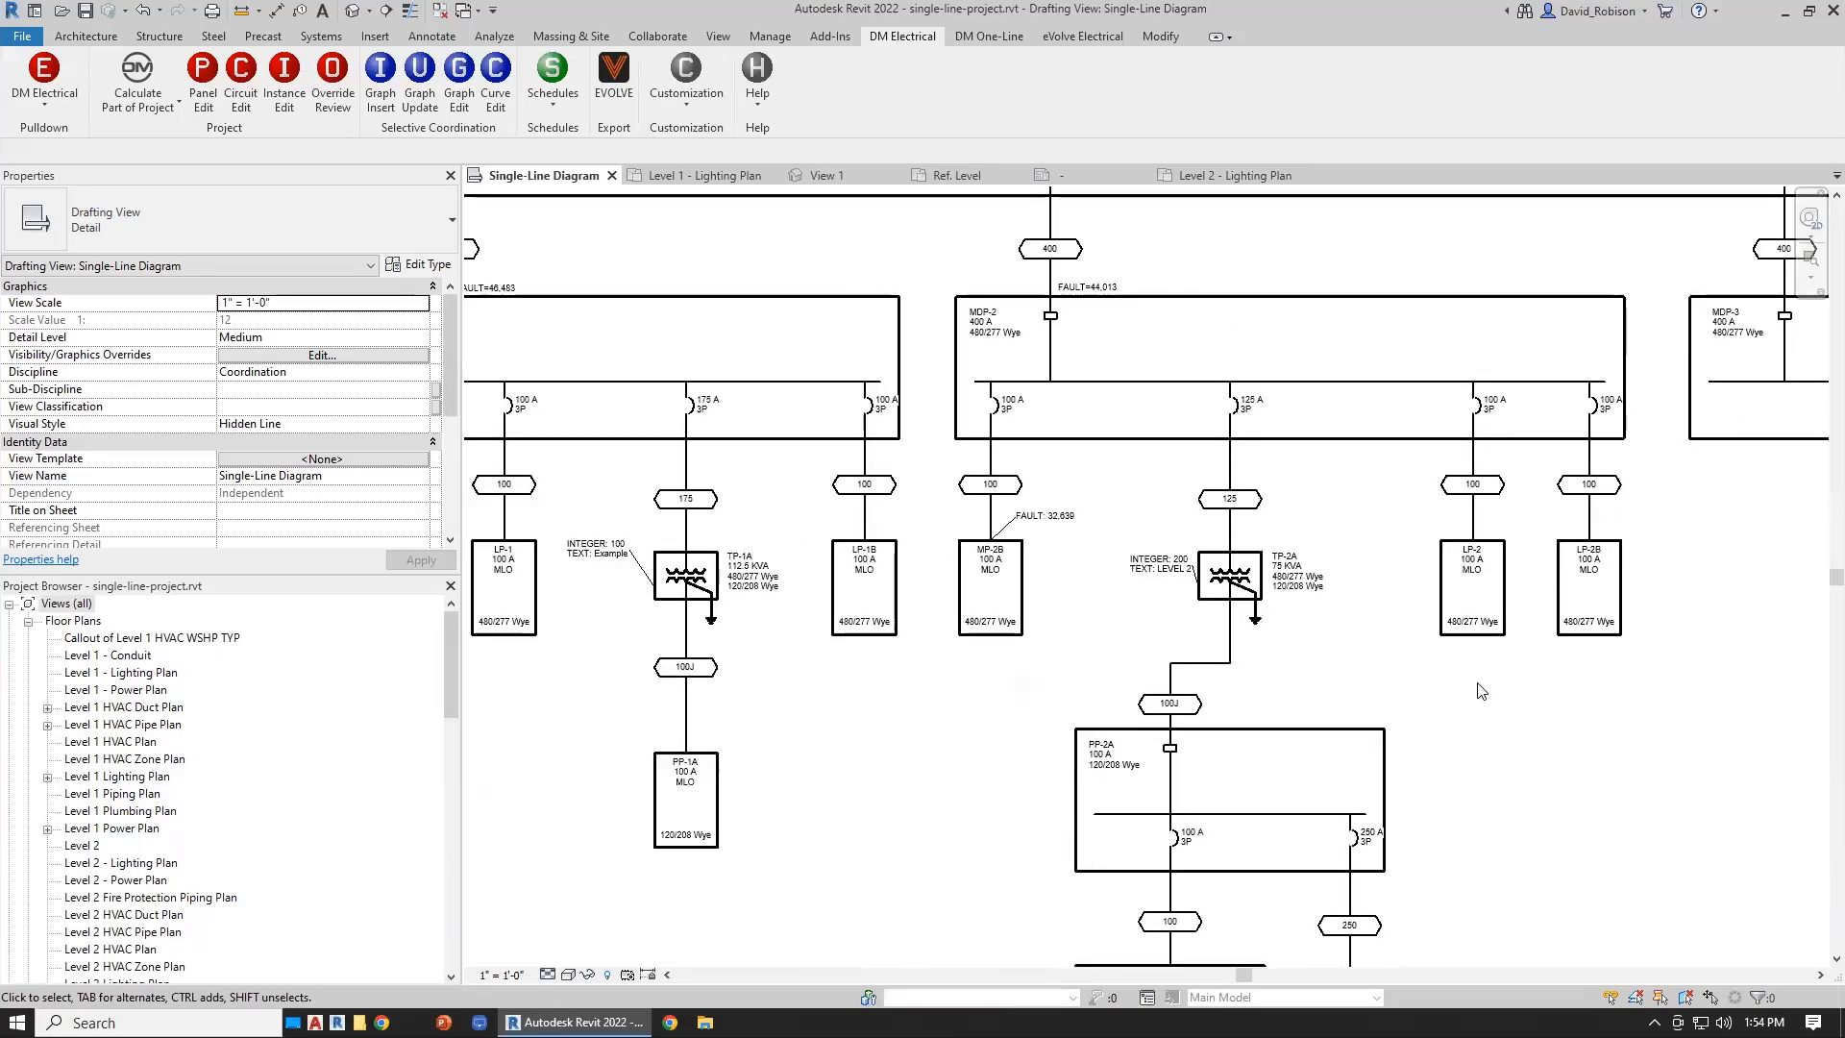
pyautogui.scroll(3, 1226, 544)
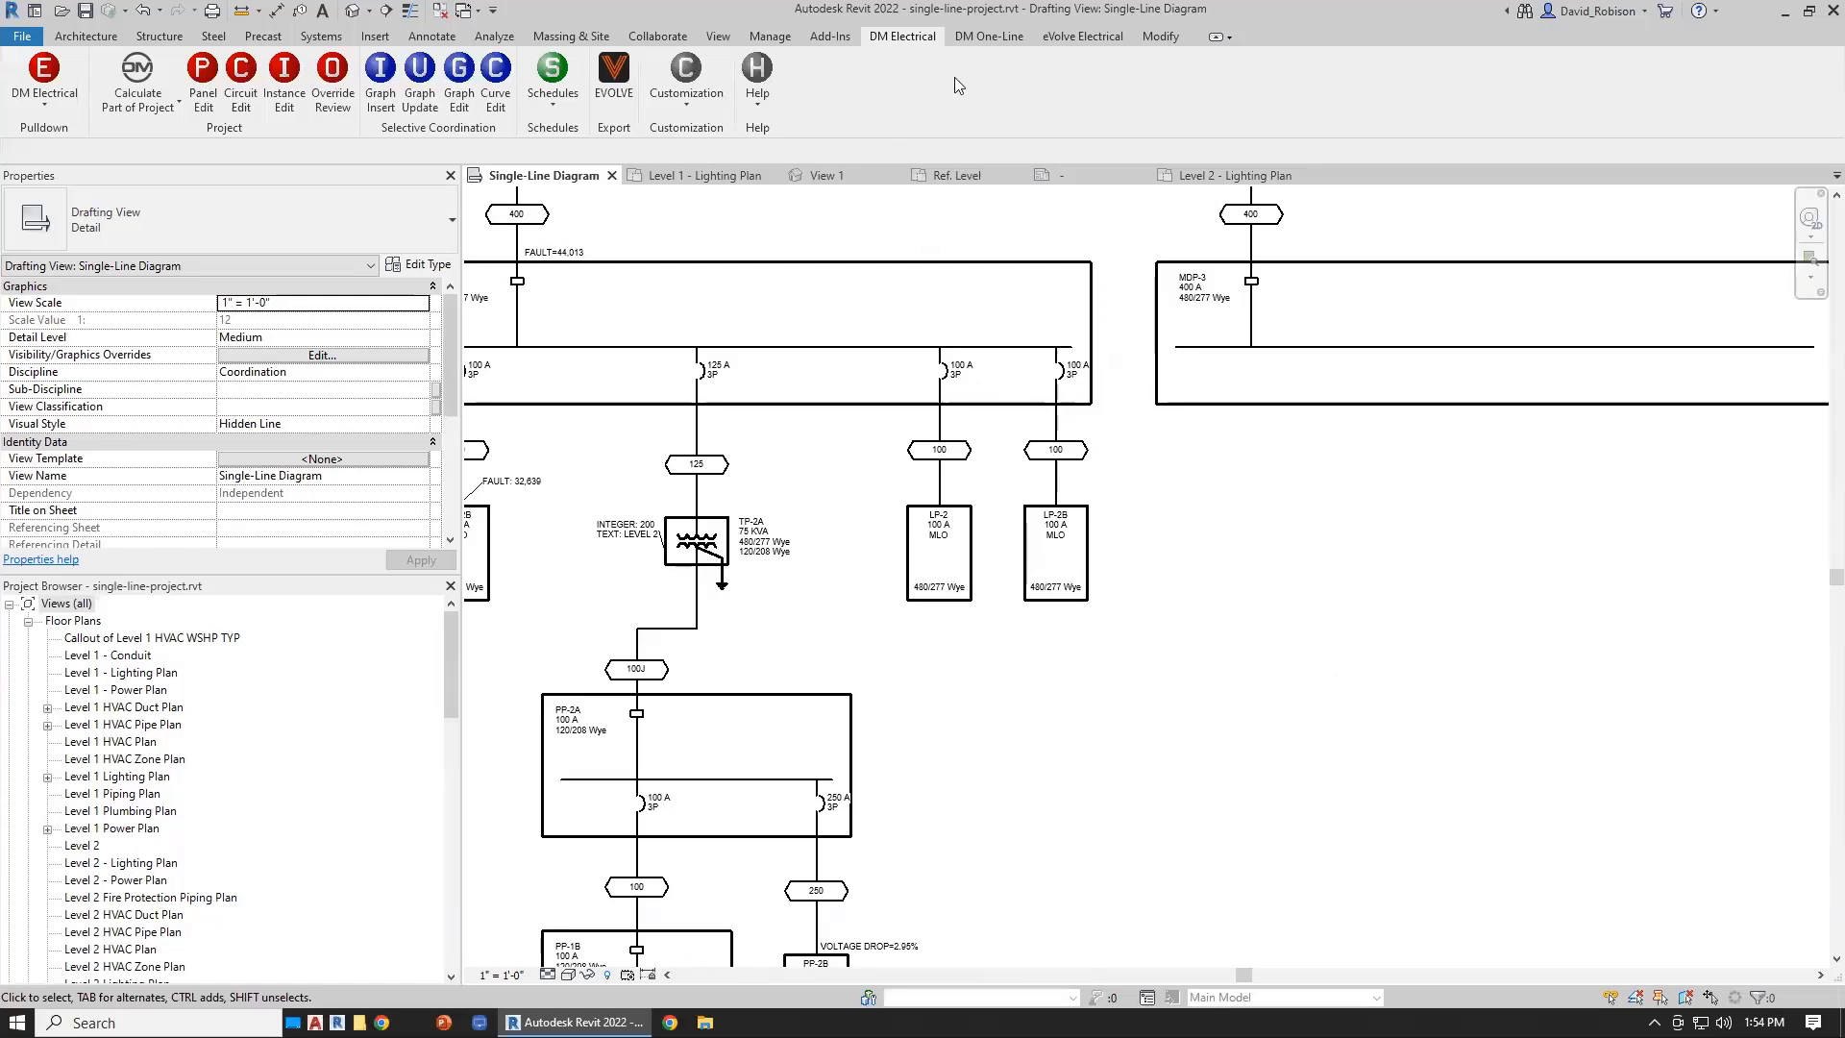
pyautogui.click(989, 42)
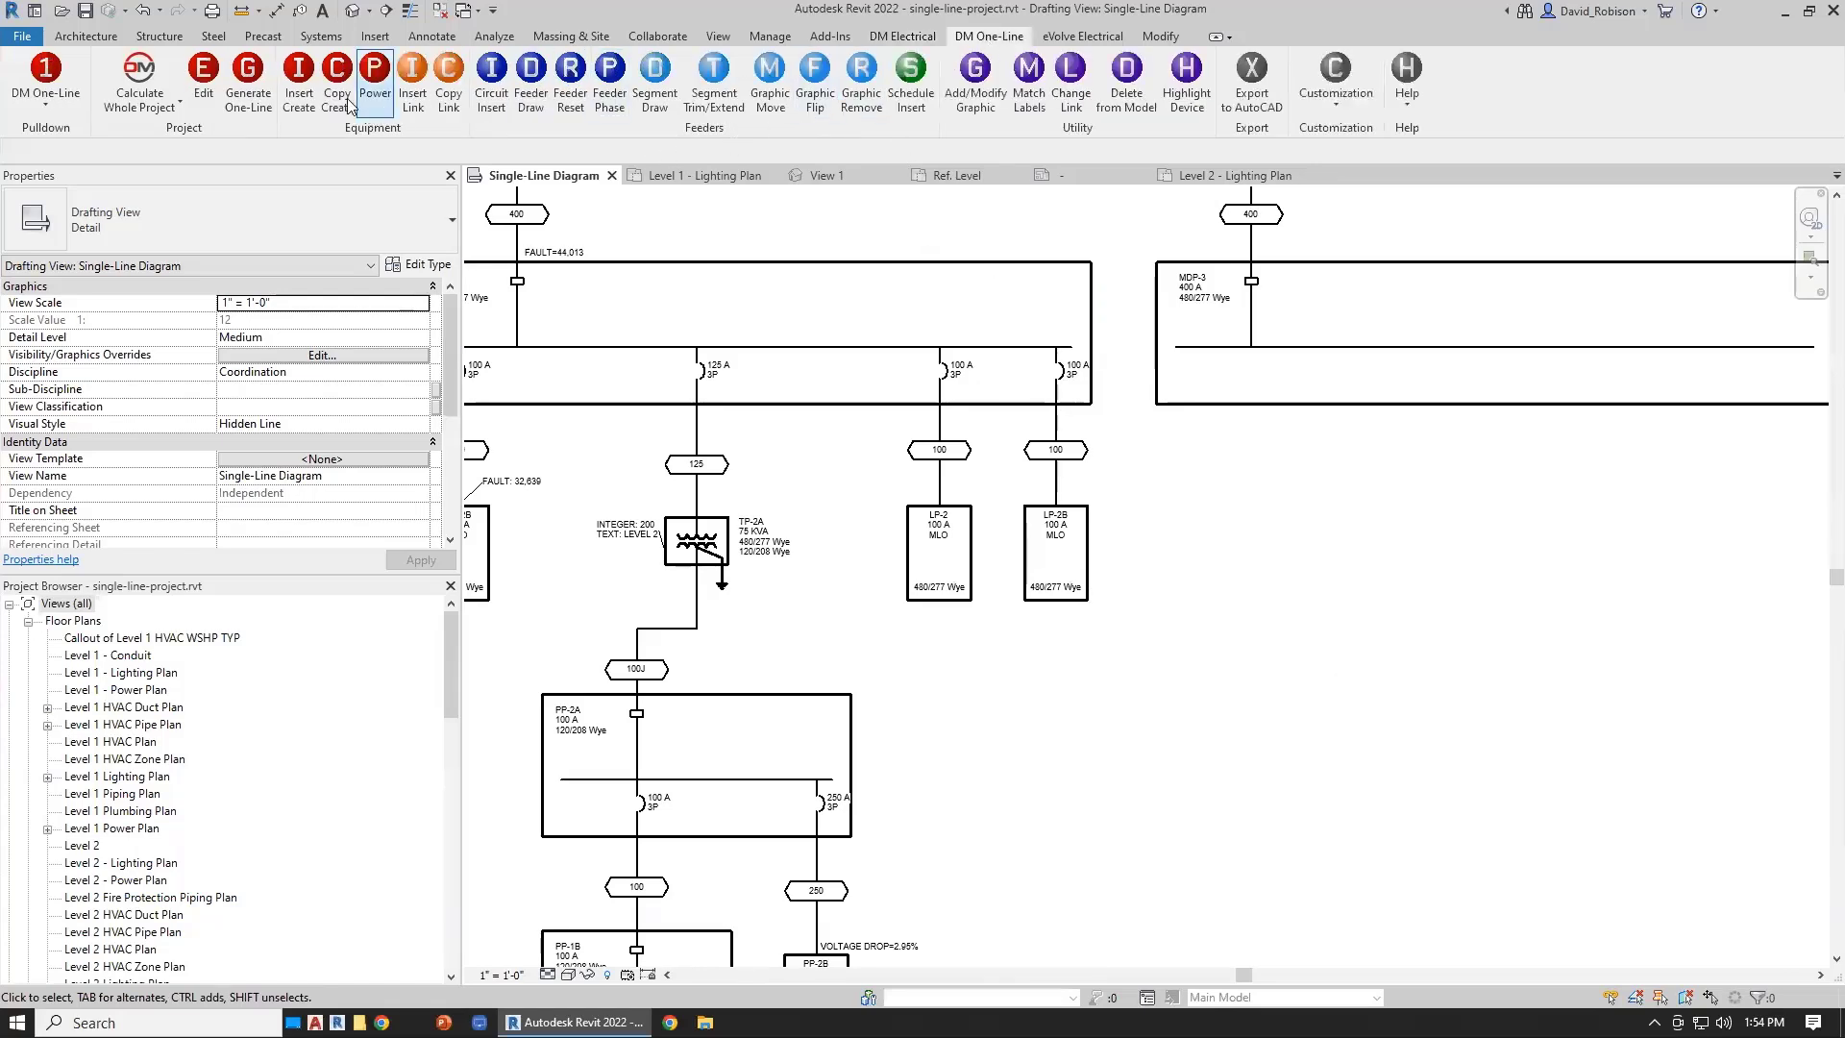
pyautogui.click(413, 85)
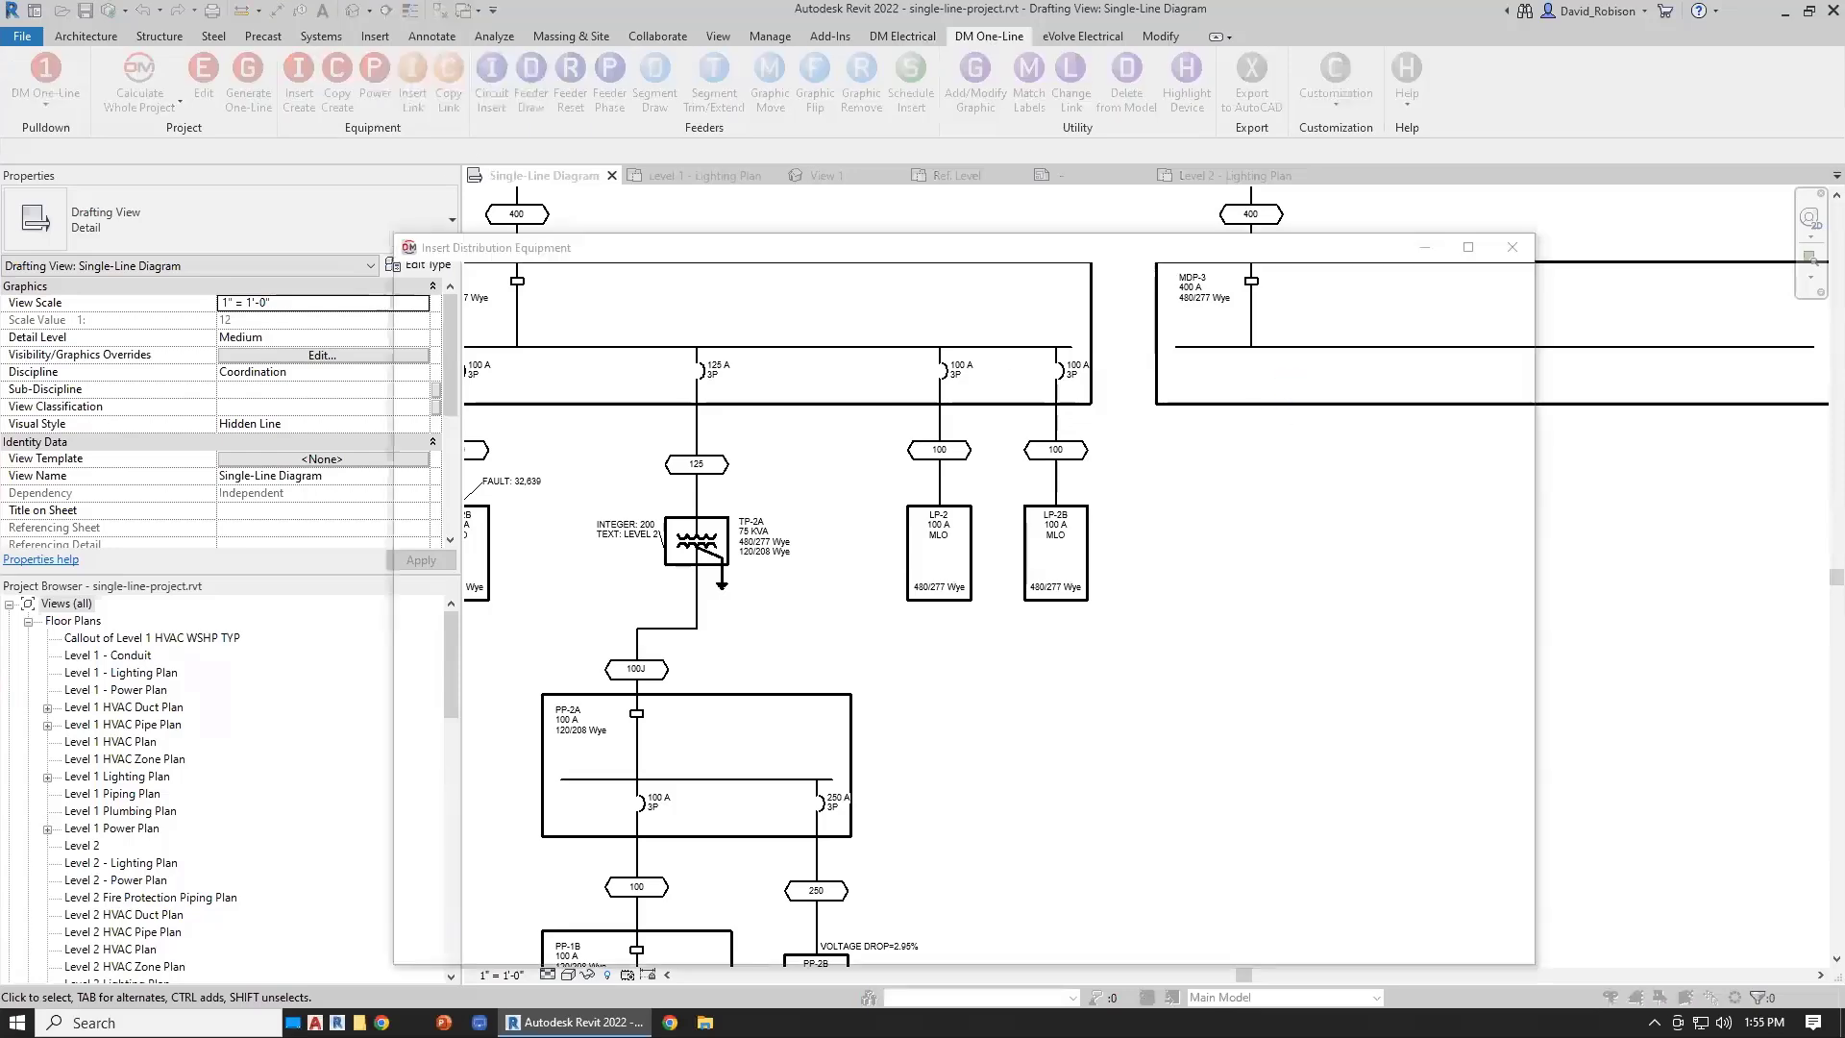
pyautogui.click(464, 727)
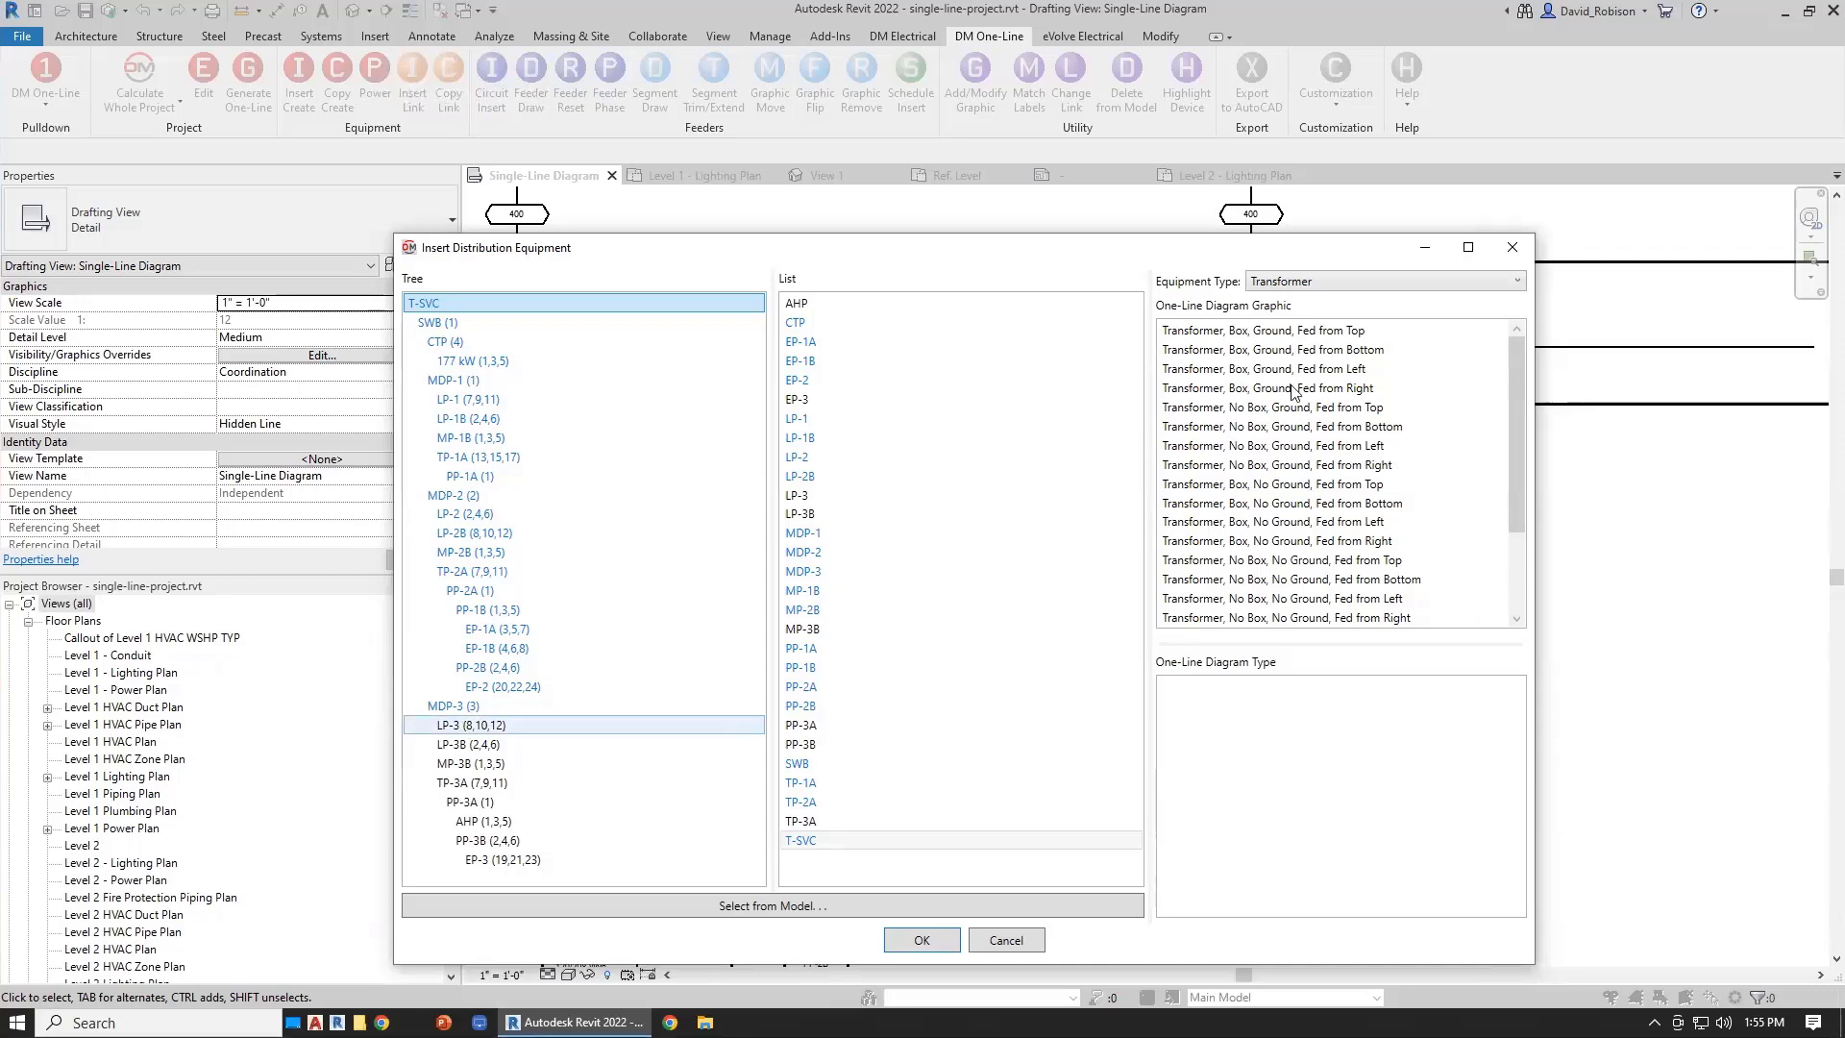
pyautogui.click(1247, 330)
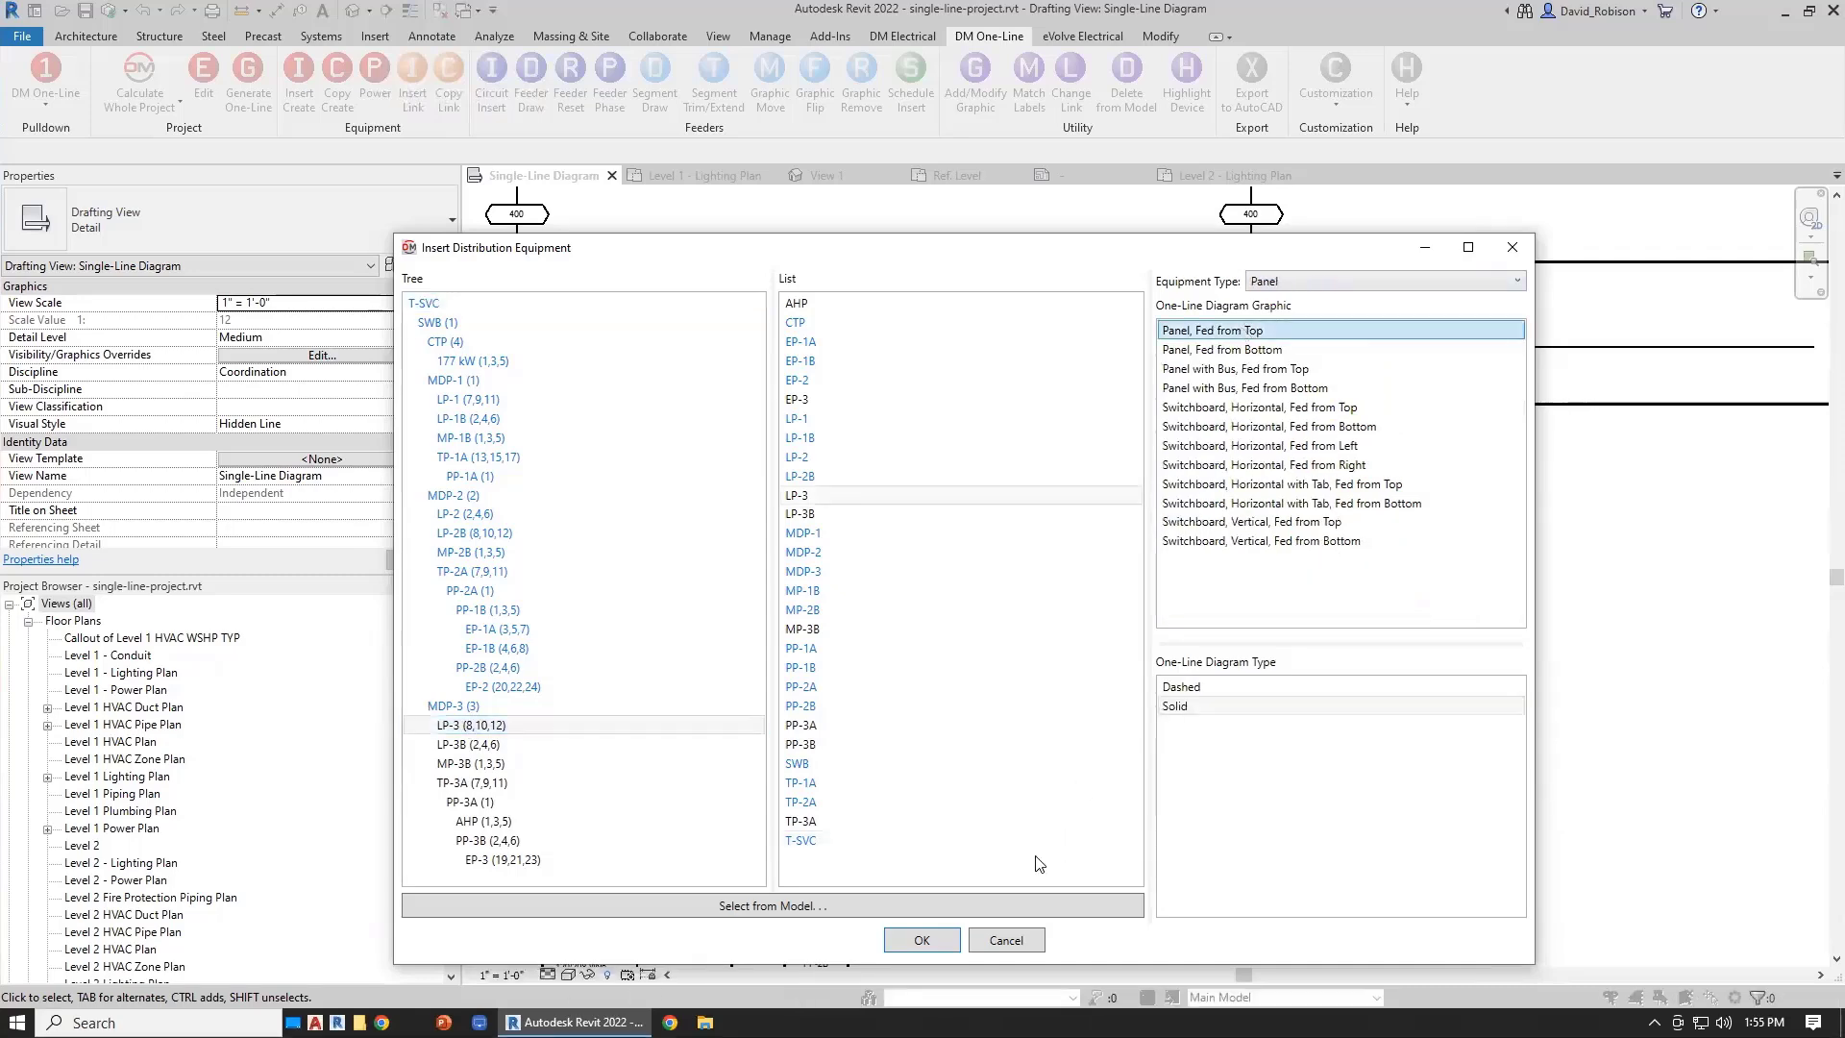
pyautogui.click(942, 943)
pyautogui.click(1254, 582)
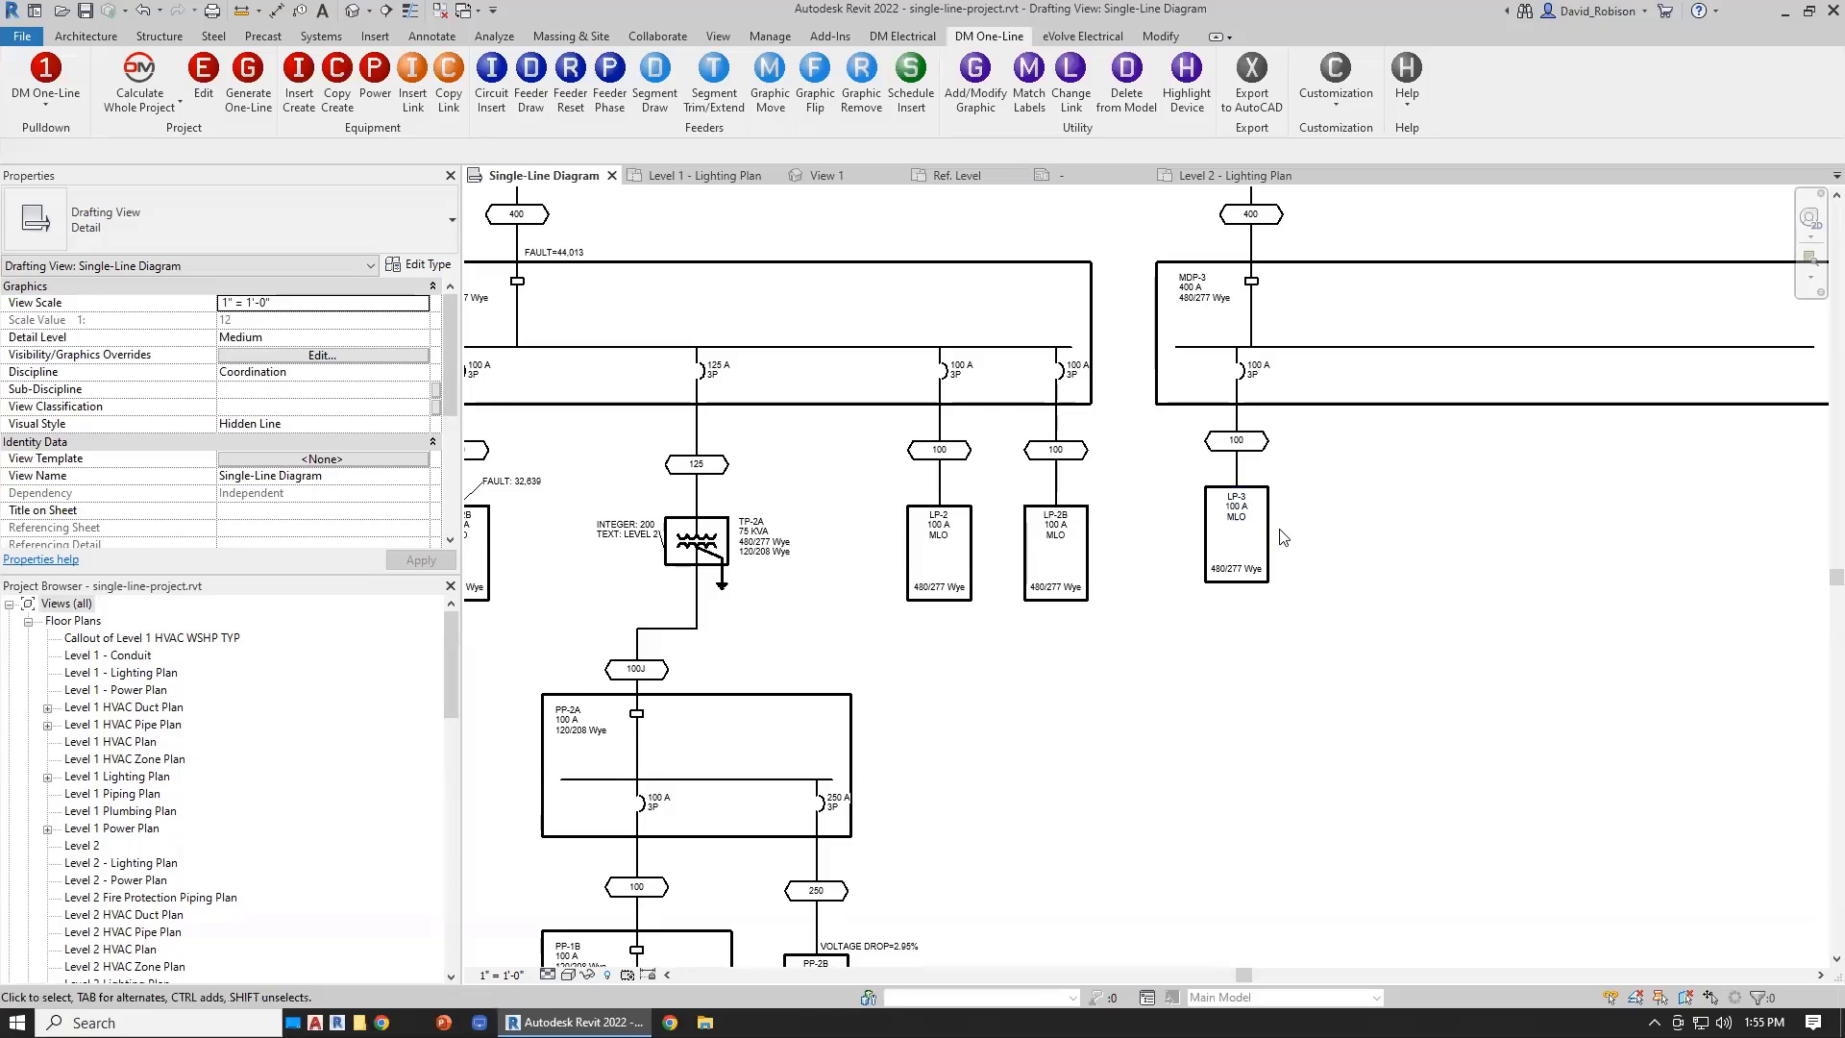
# - Select the LP-3 panel symbol and open the Electrical RT customization folder through the DM Electrical User Options
pyautogui.click(1265, 535)
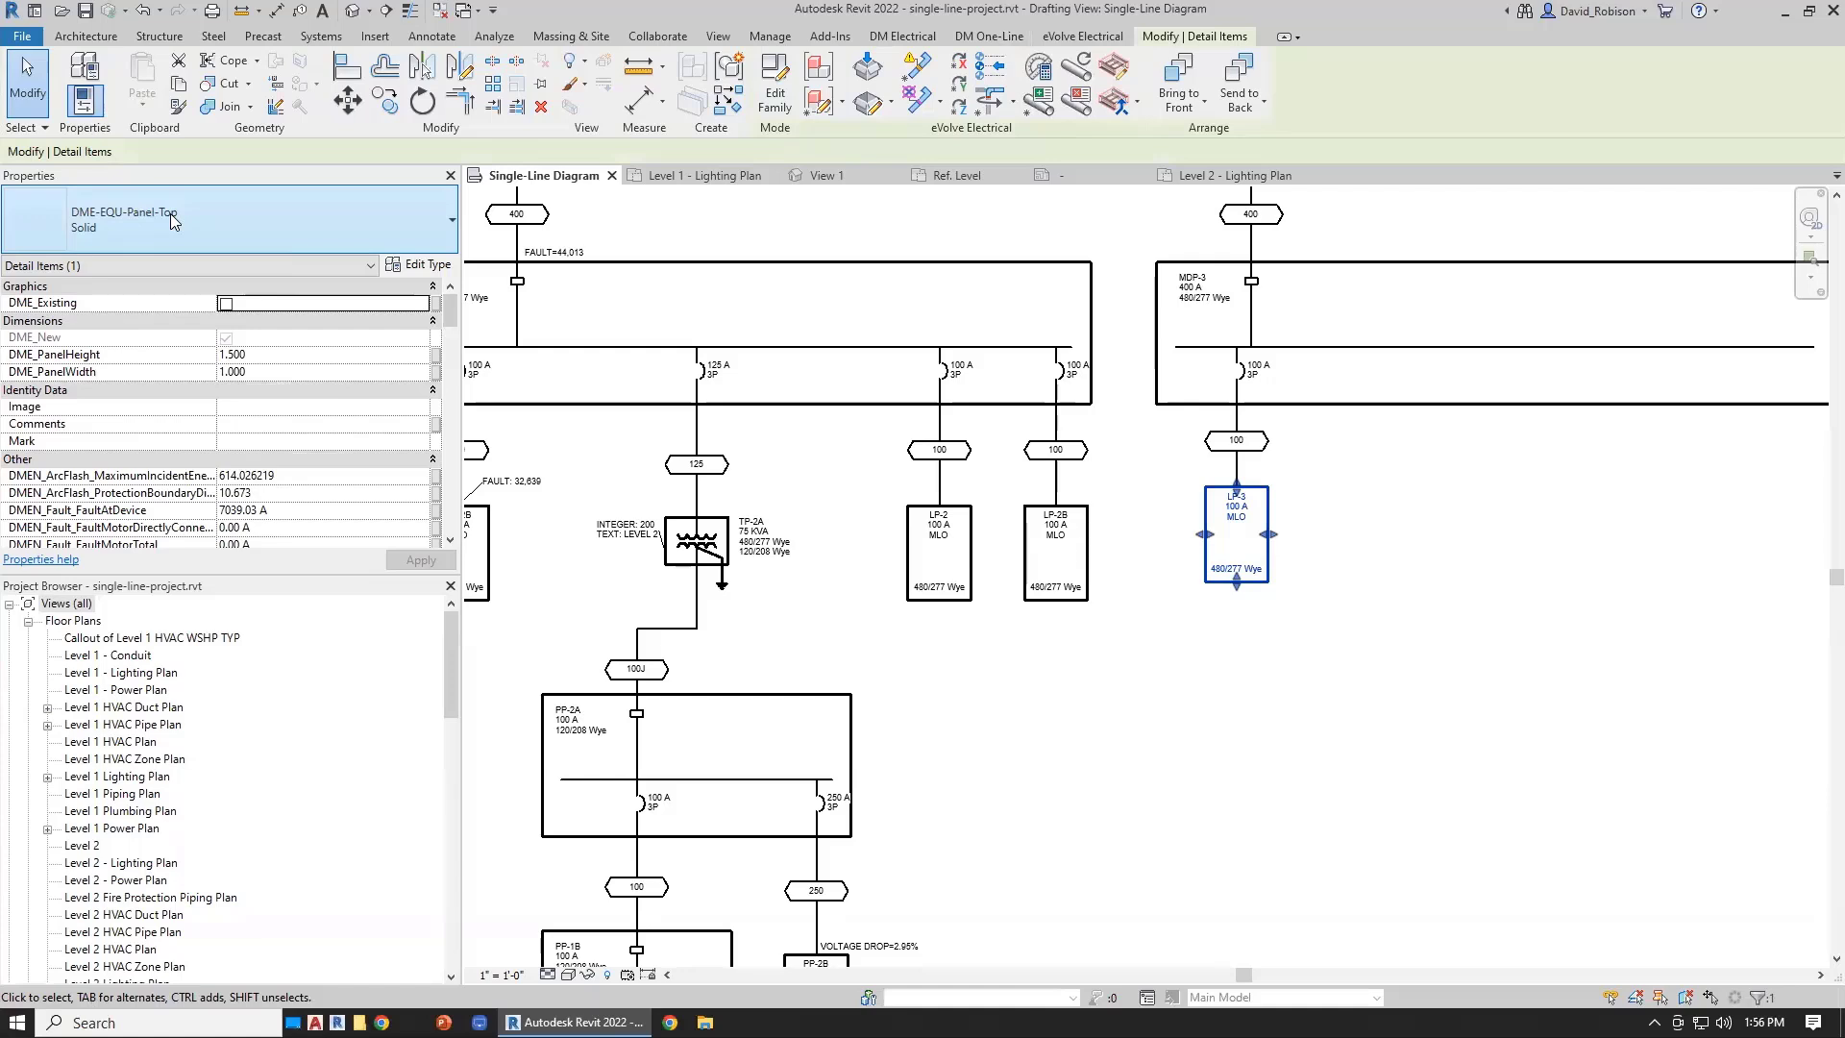
pyautogui.press('super+e')
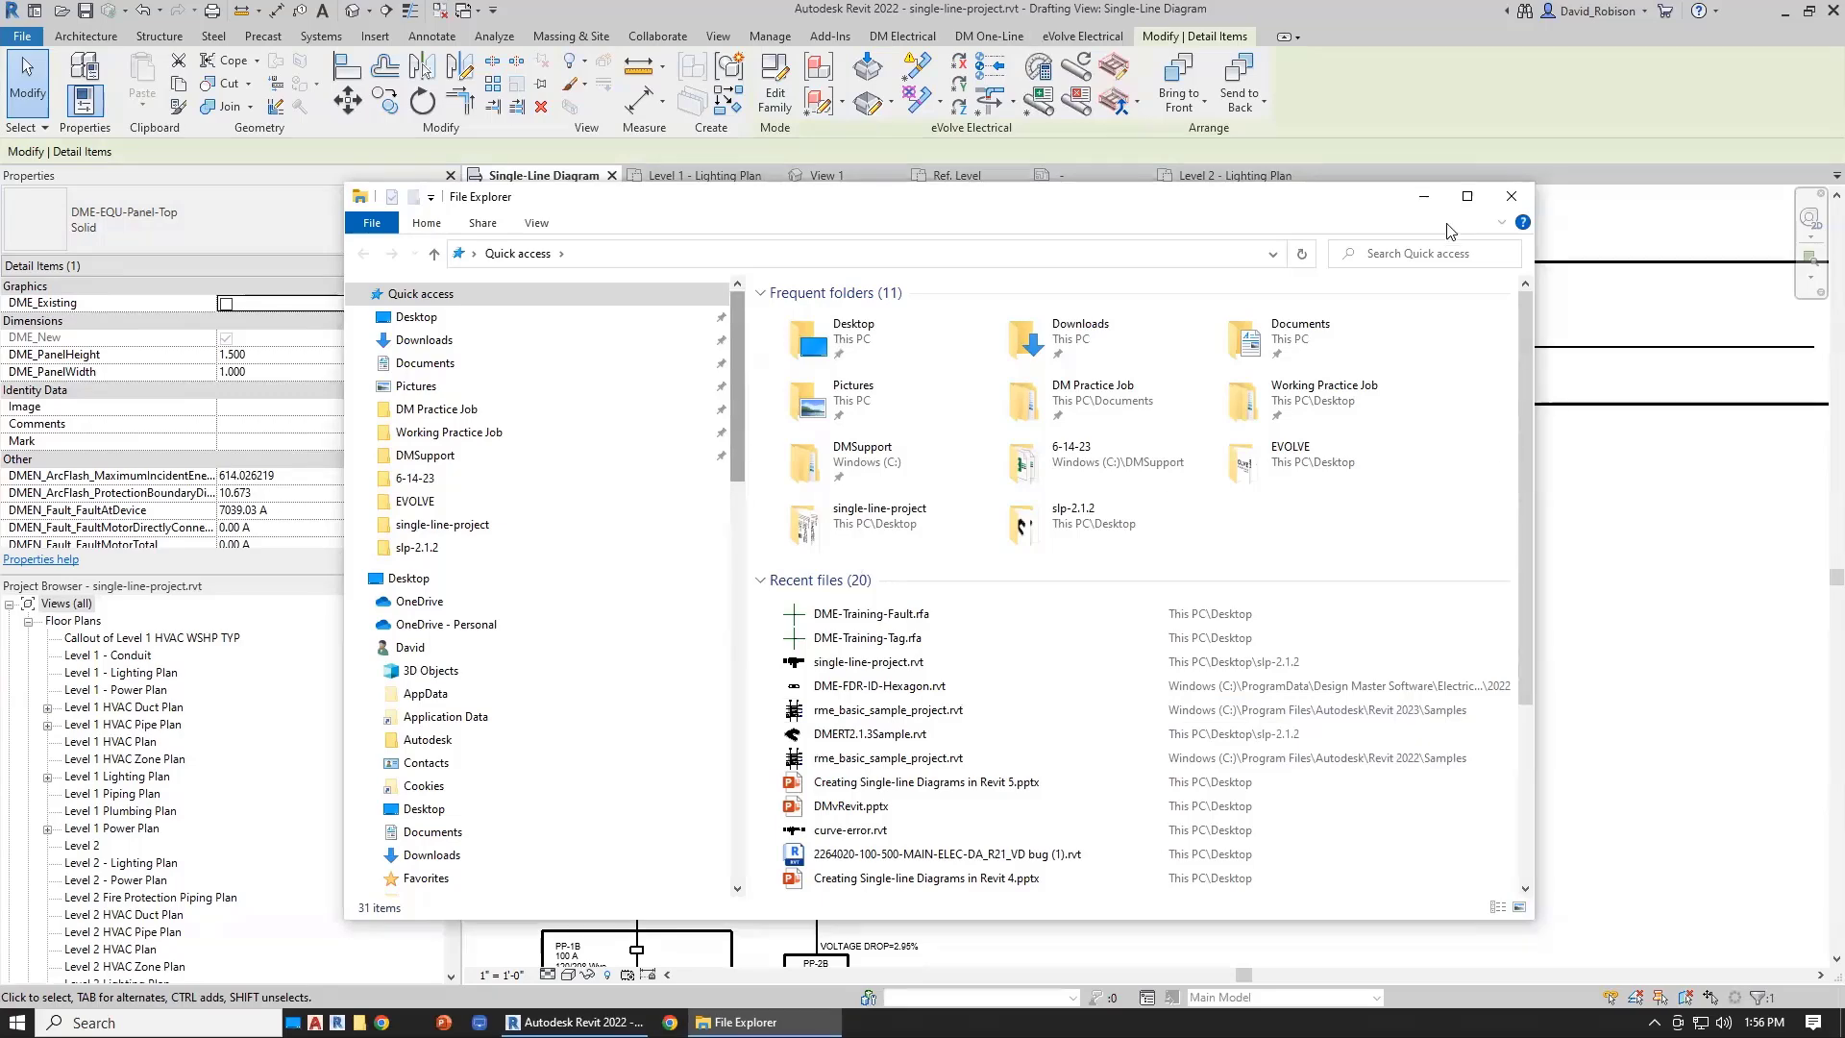
pyautogui.click(1452, 112)
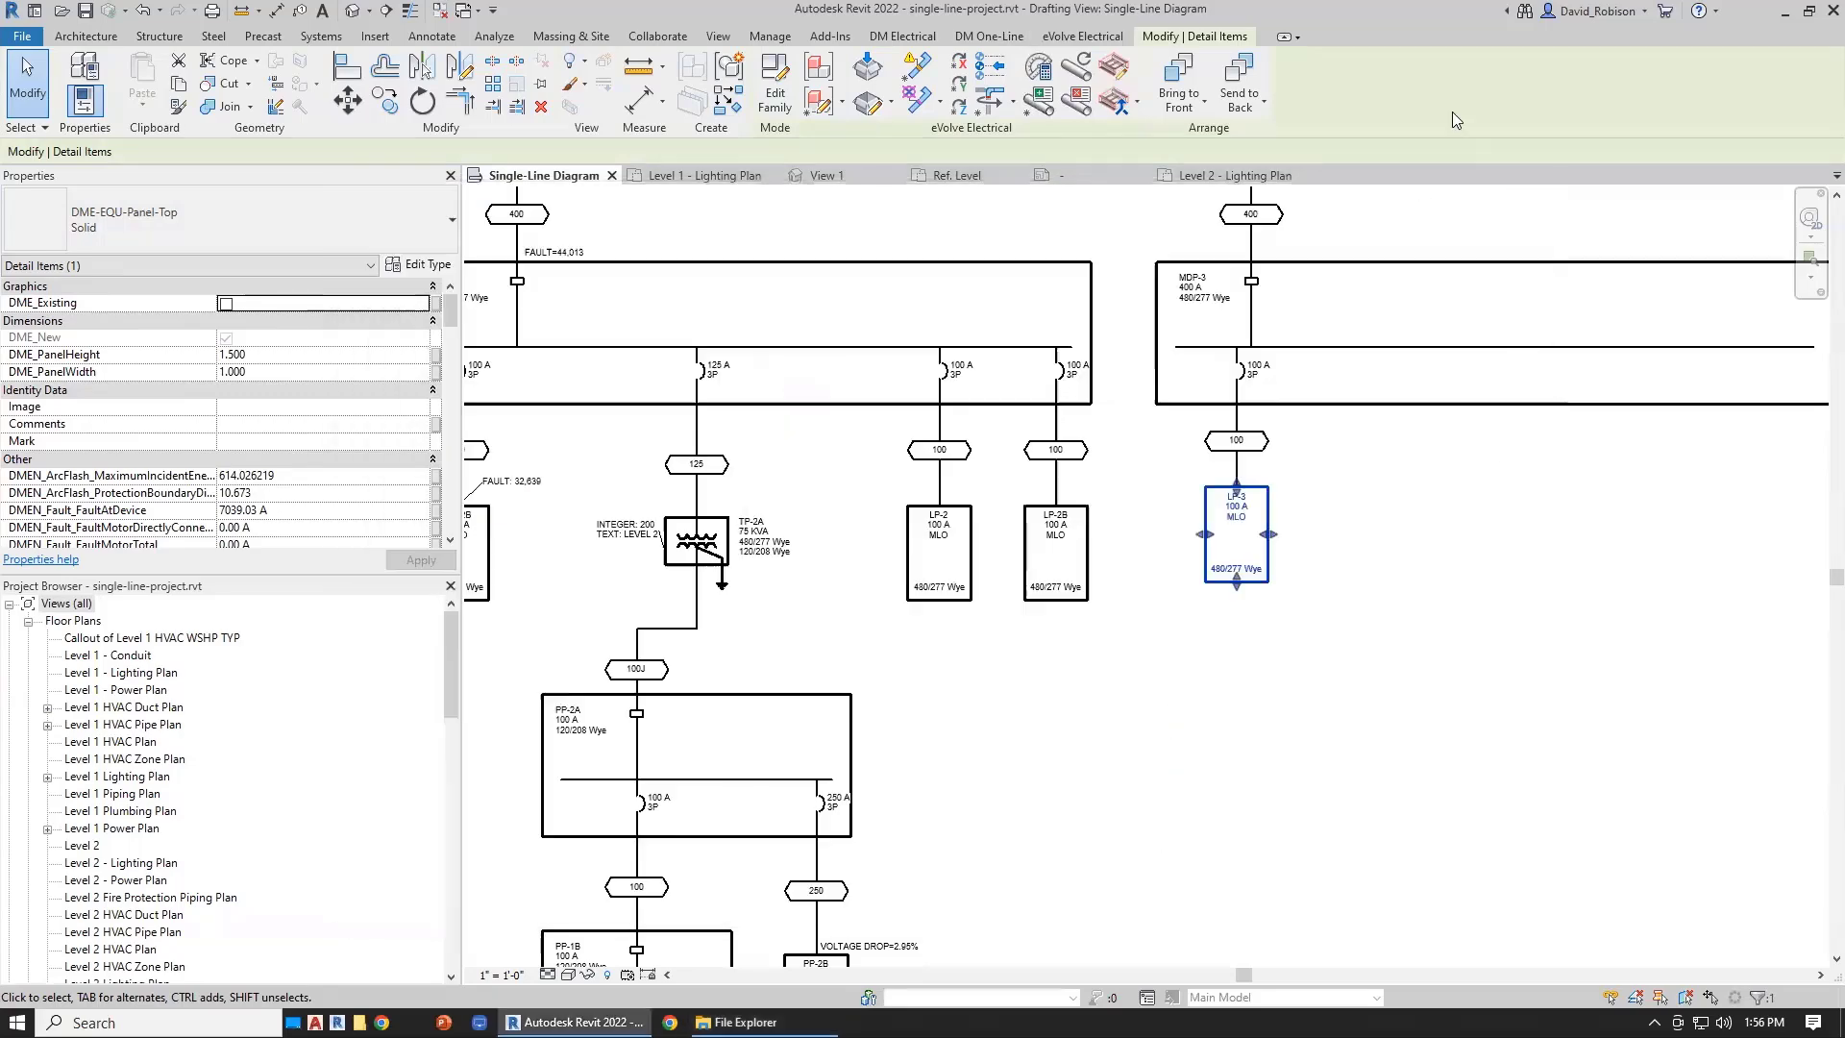
pyautogui.click(902, 37)
pyautogui.click(688, 85)
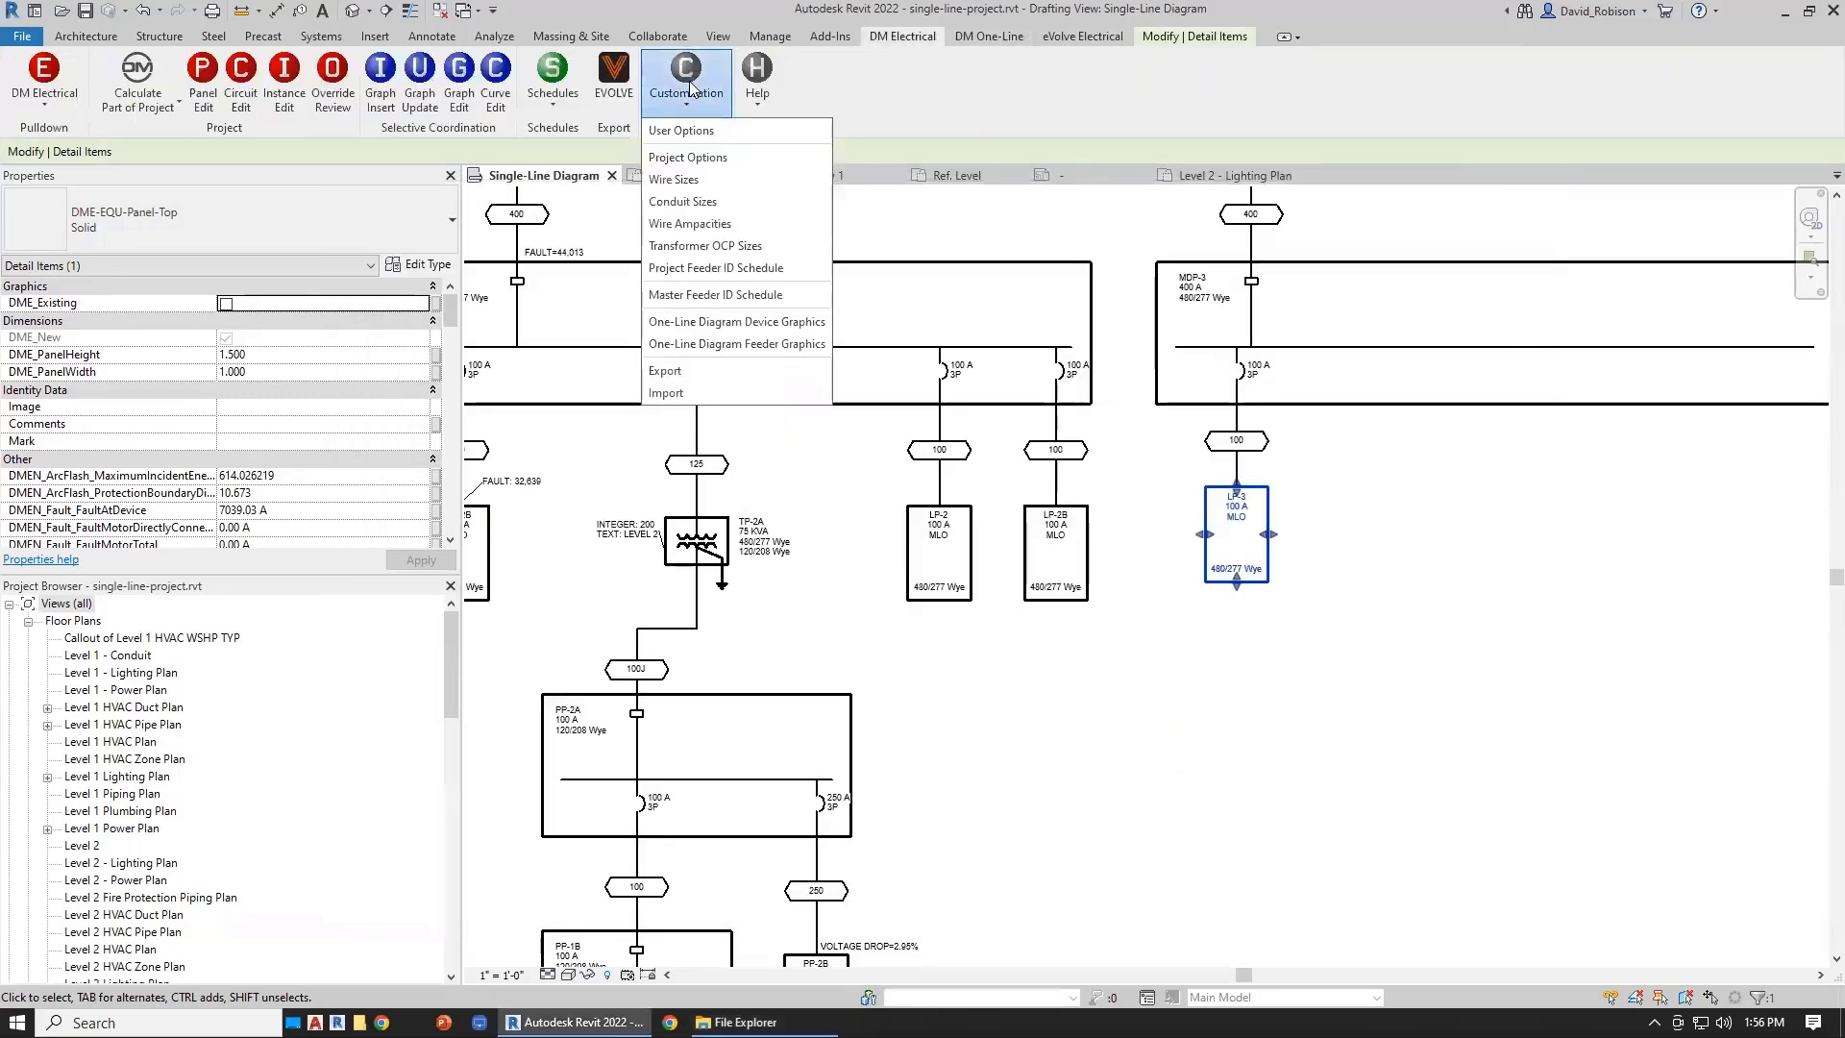
pyautogui.click(706, 132)
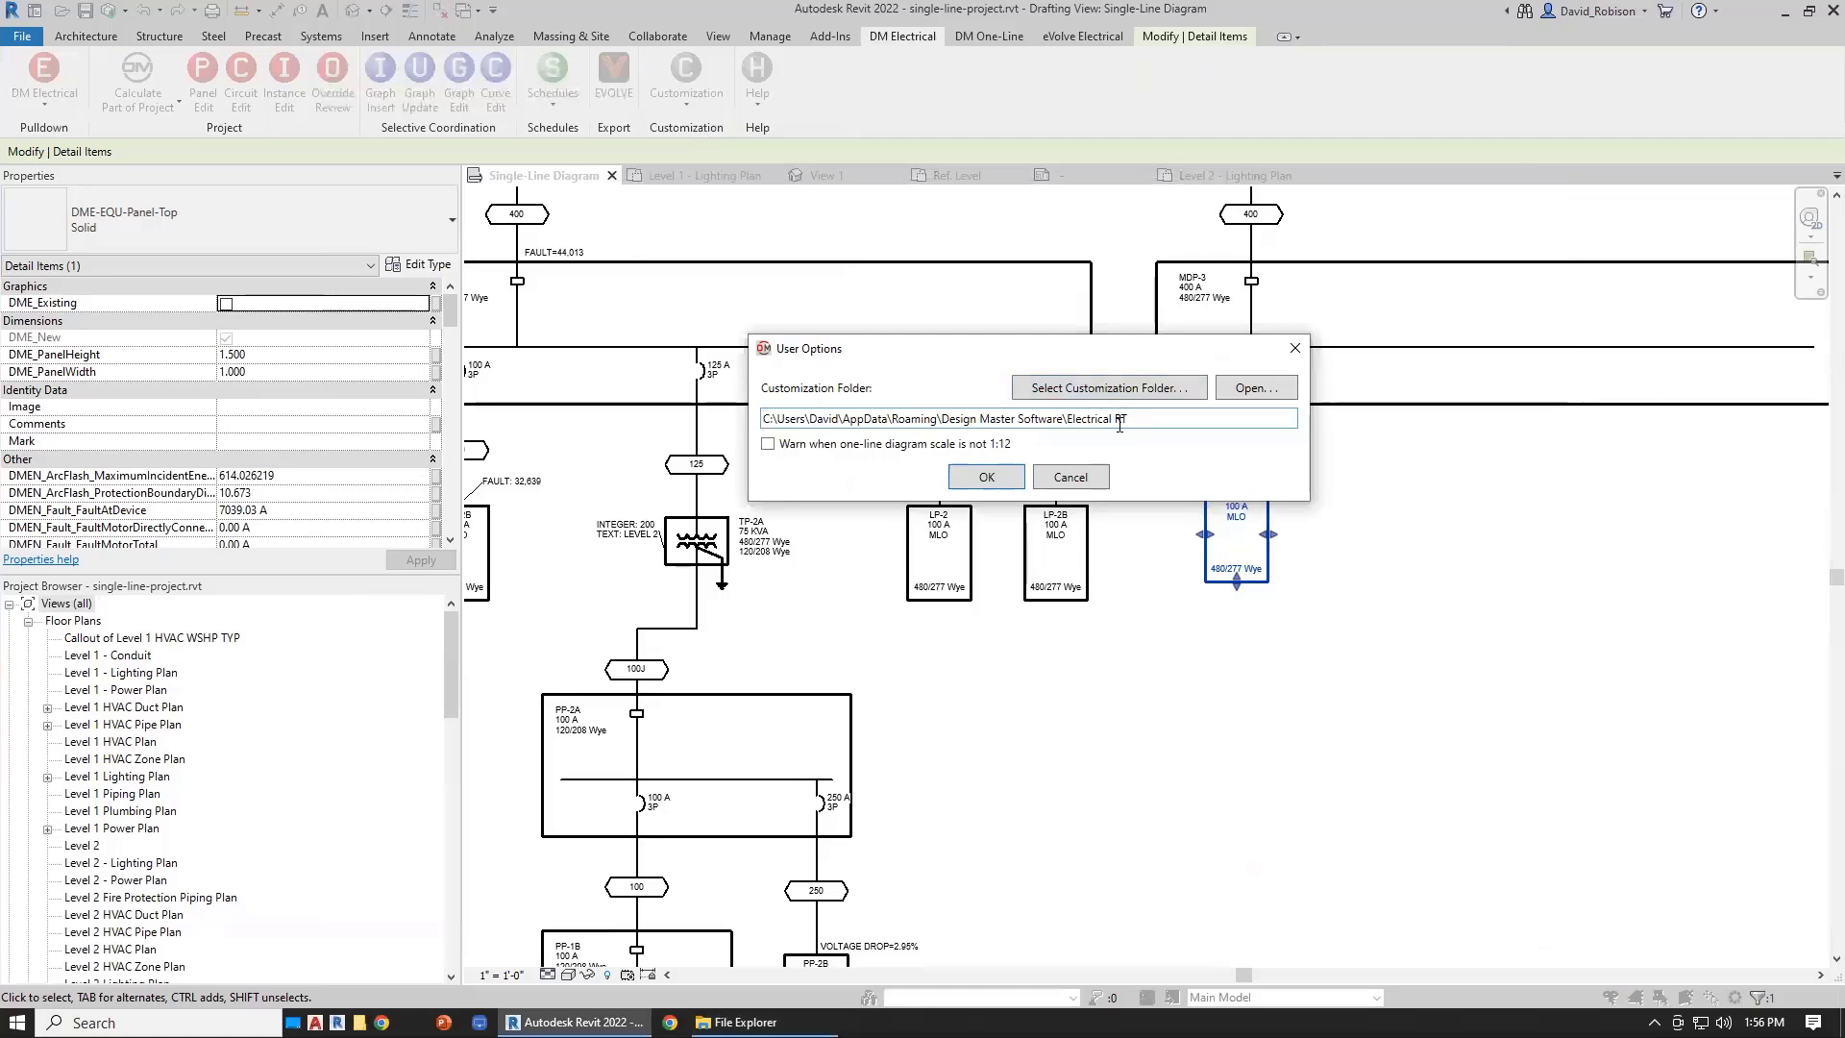
pyautogui.click(1253, 389)
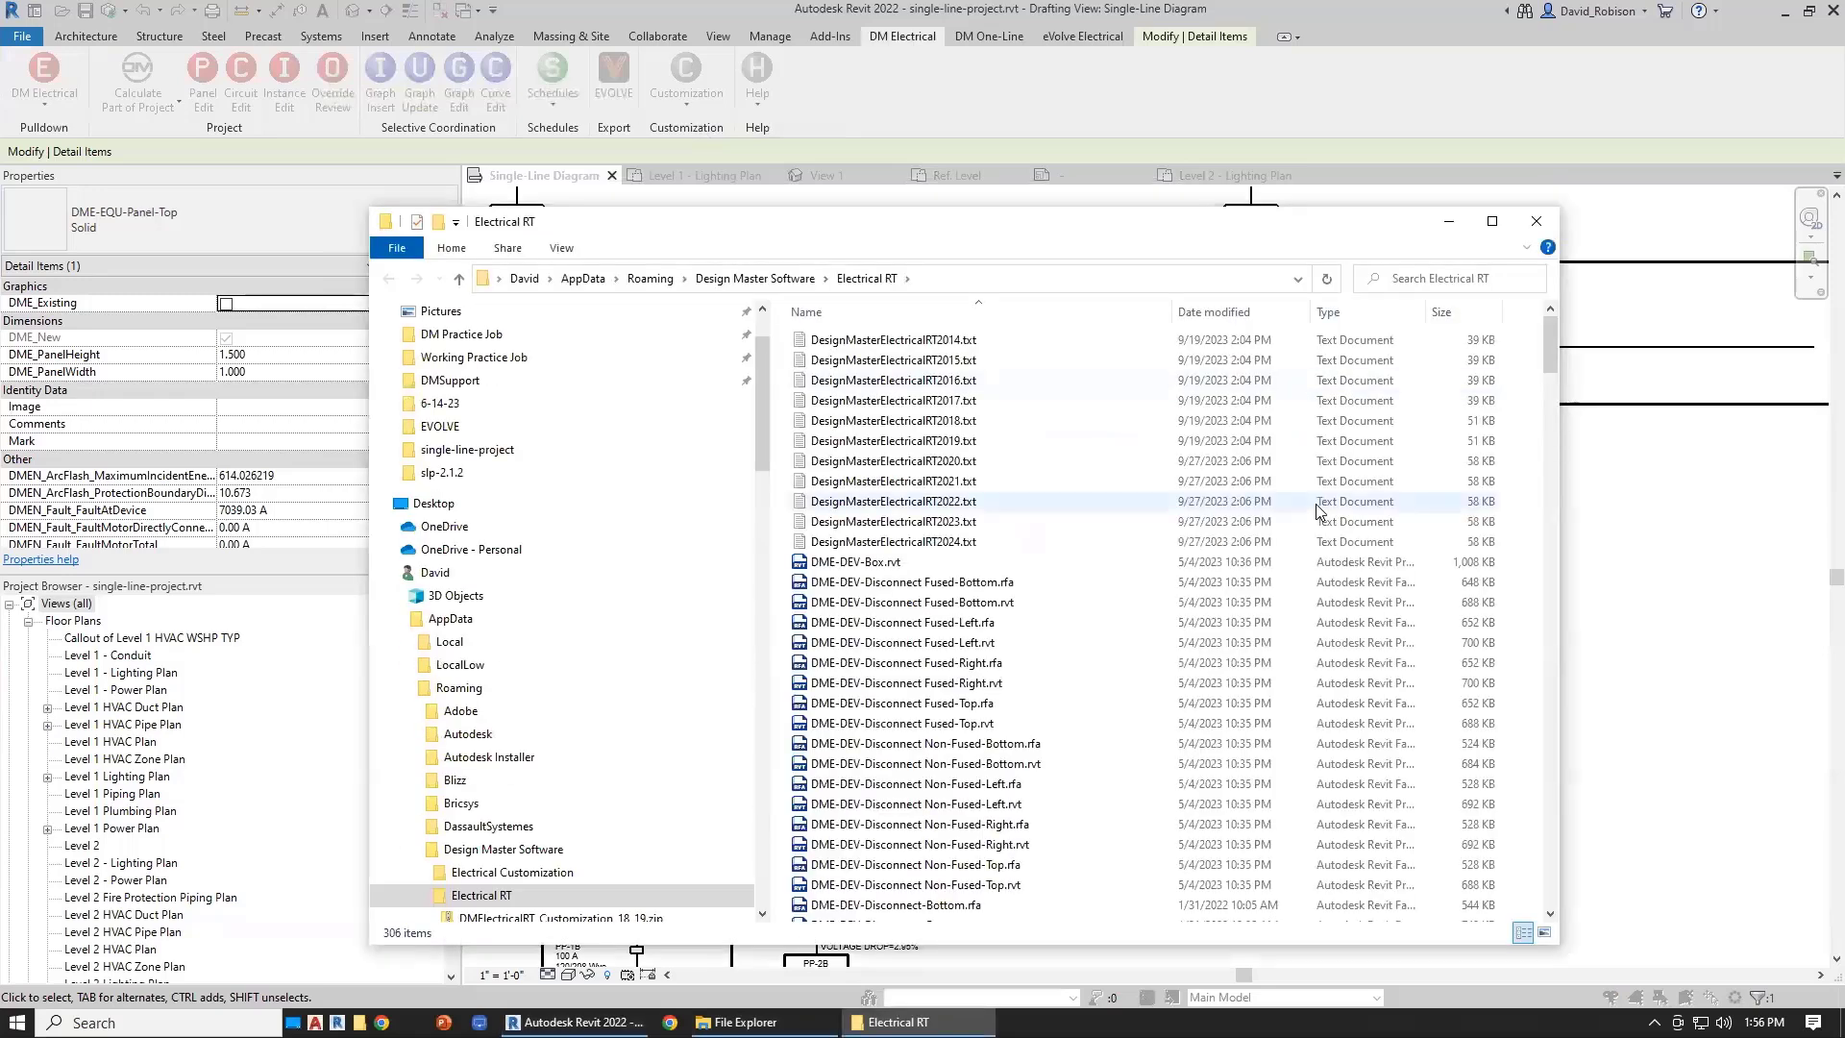
# - Locate DME-EQU-Panel-Top.rfa and DME-EQU-Panel-Top.rvt in the Electrical RT folder
pyautogui.scroll(-13, 1057, 719)
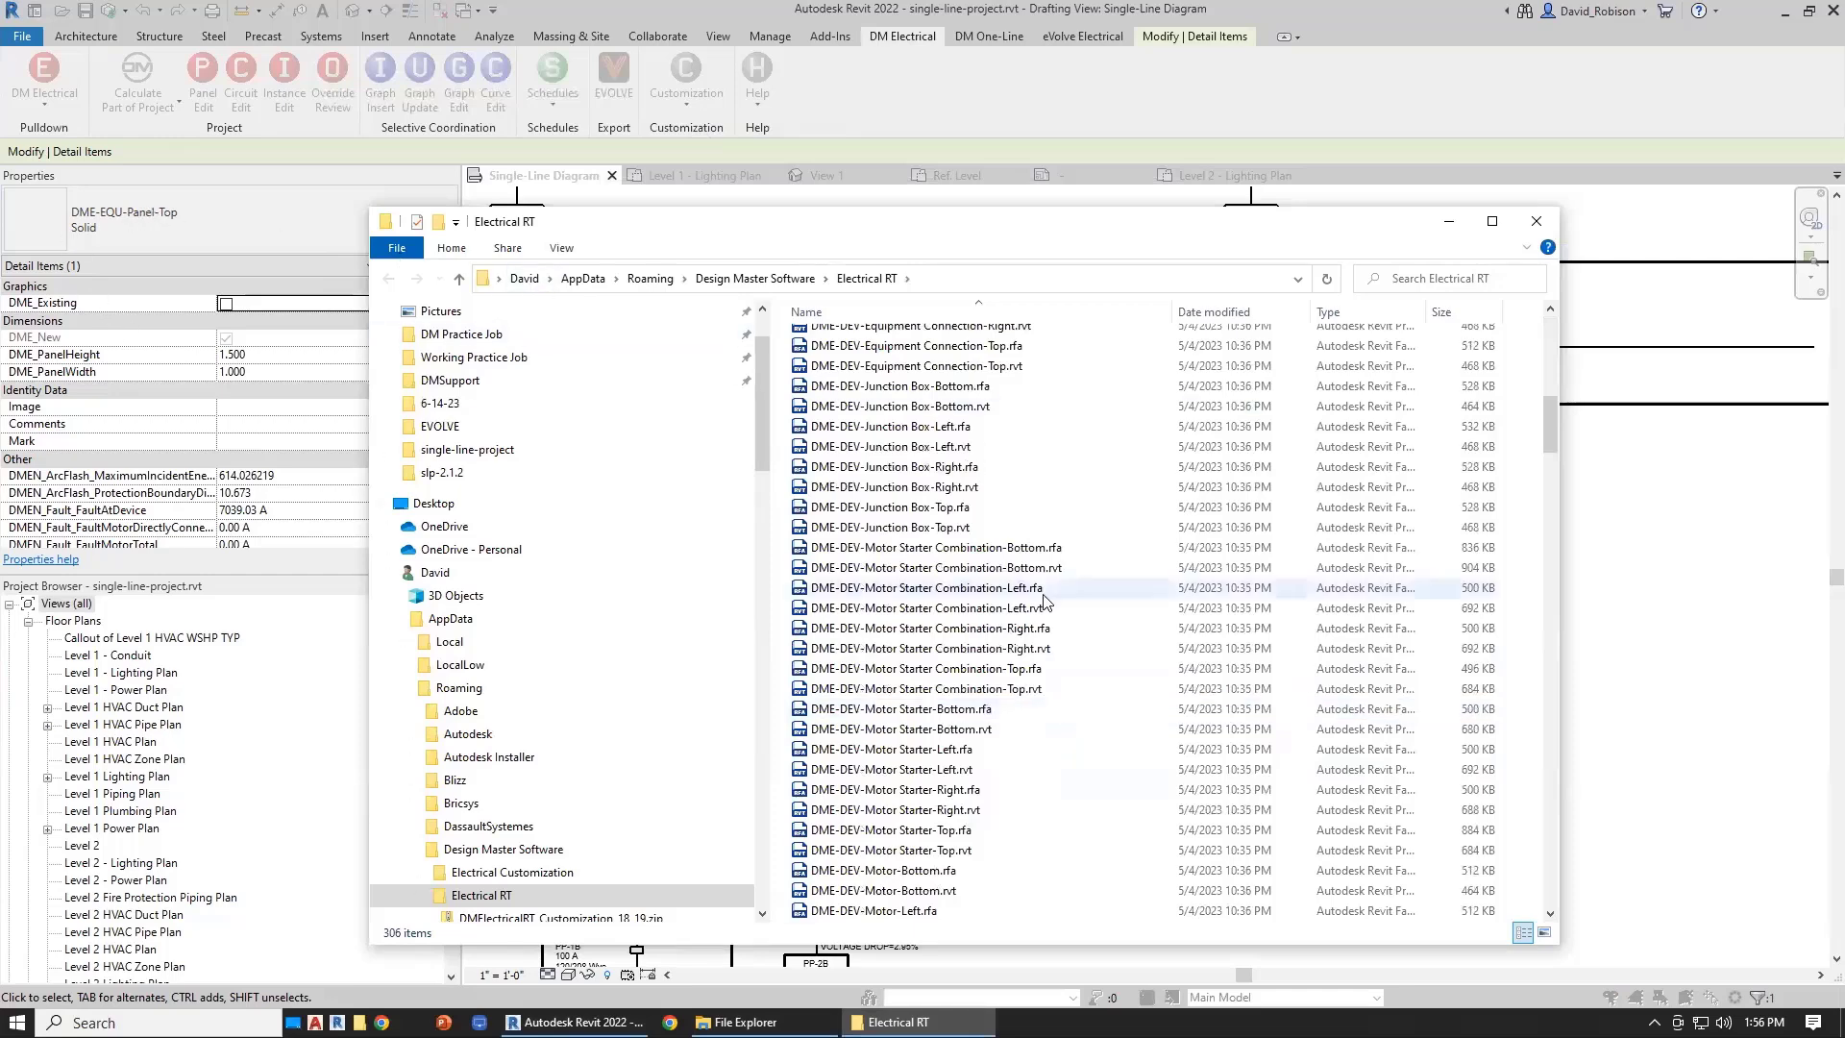
pyautogui.moveTo(1550, 425); pyautogui.dragTo(1550, 625)
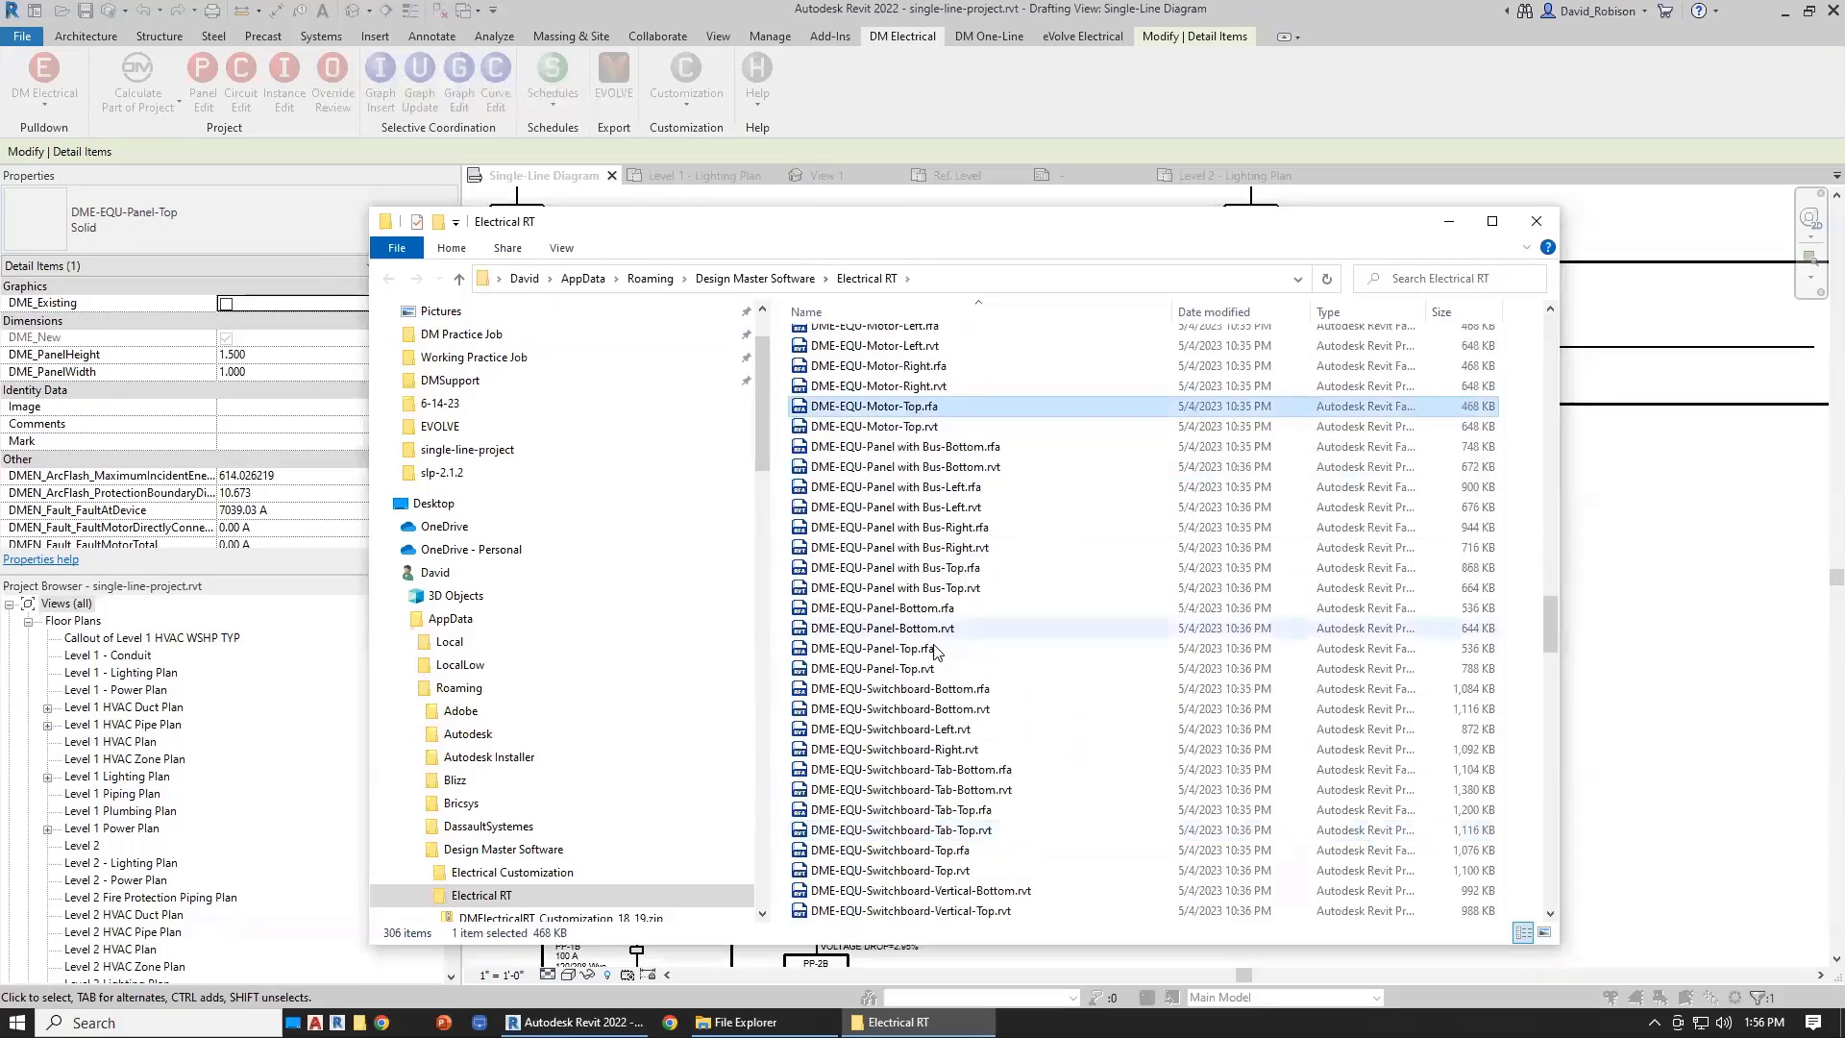
pyautogui.click(1129, 648)
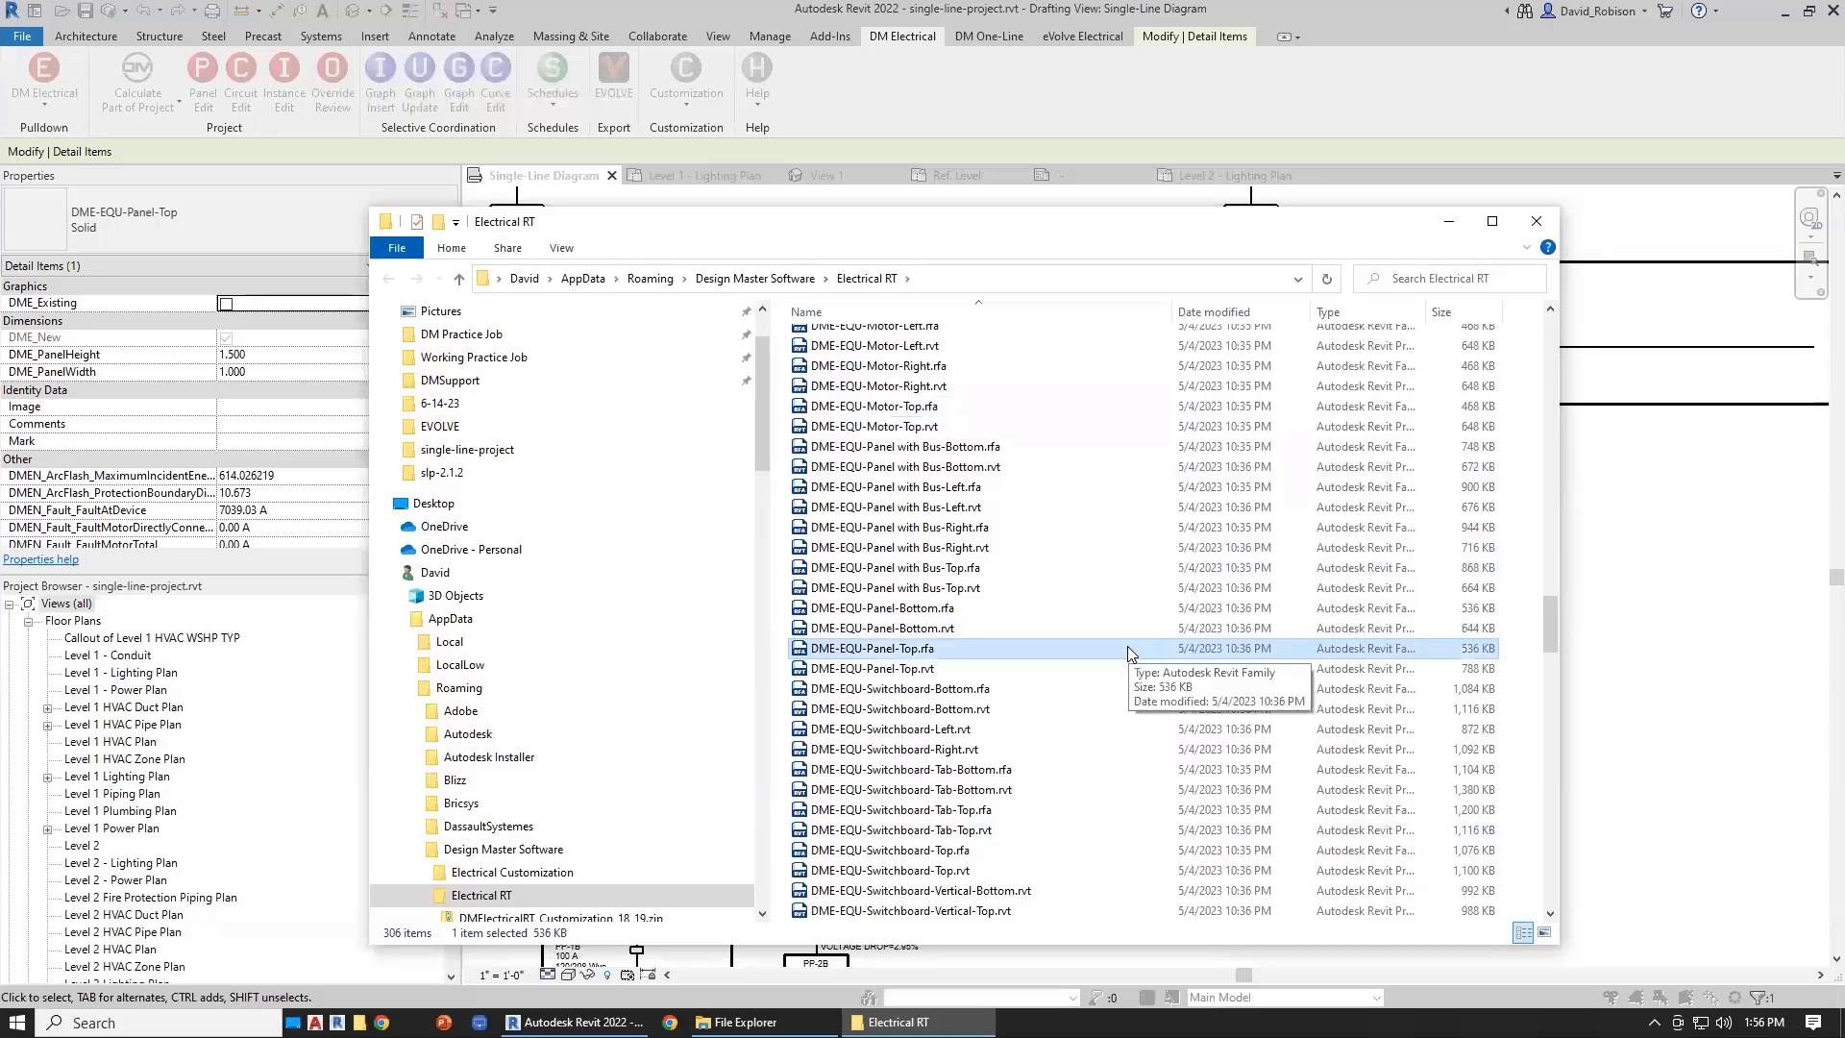
pyautogui.click(951, 673)
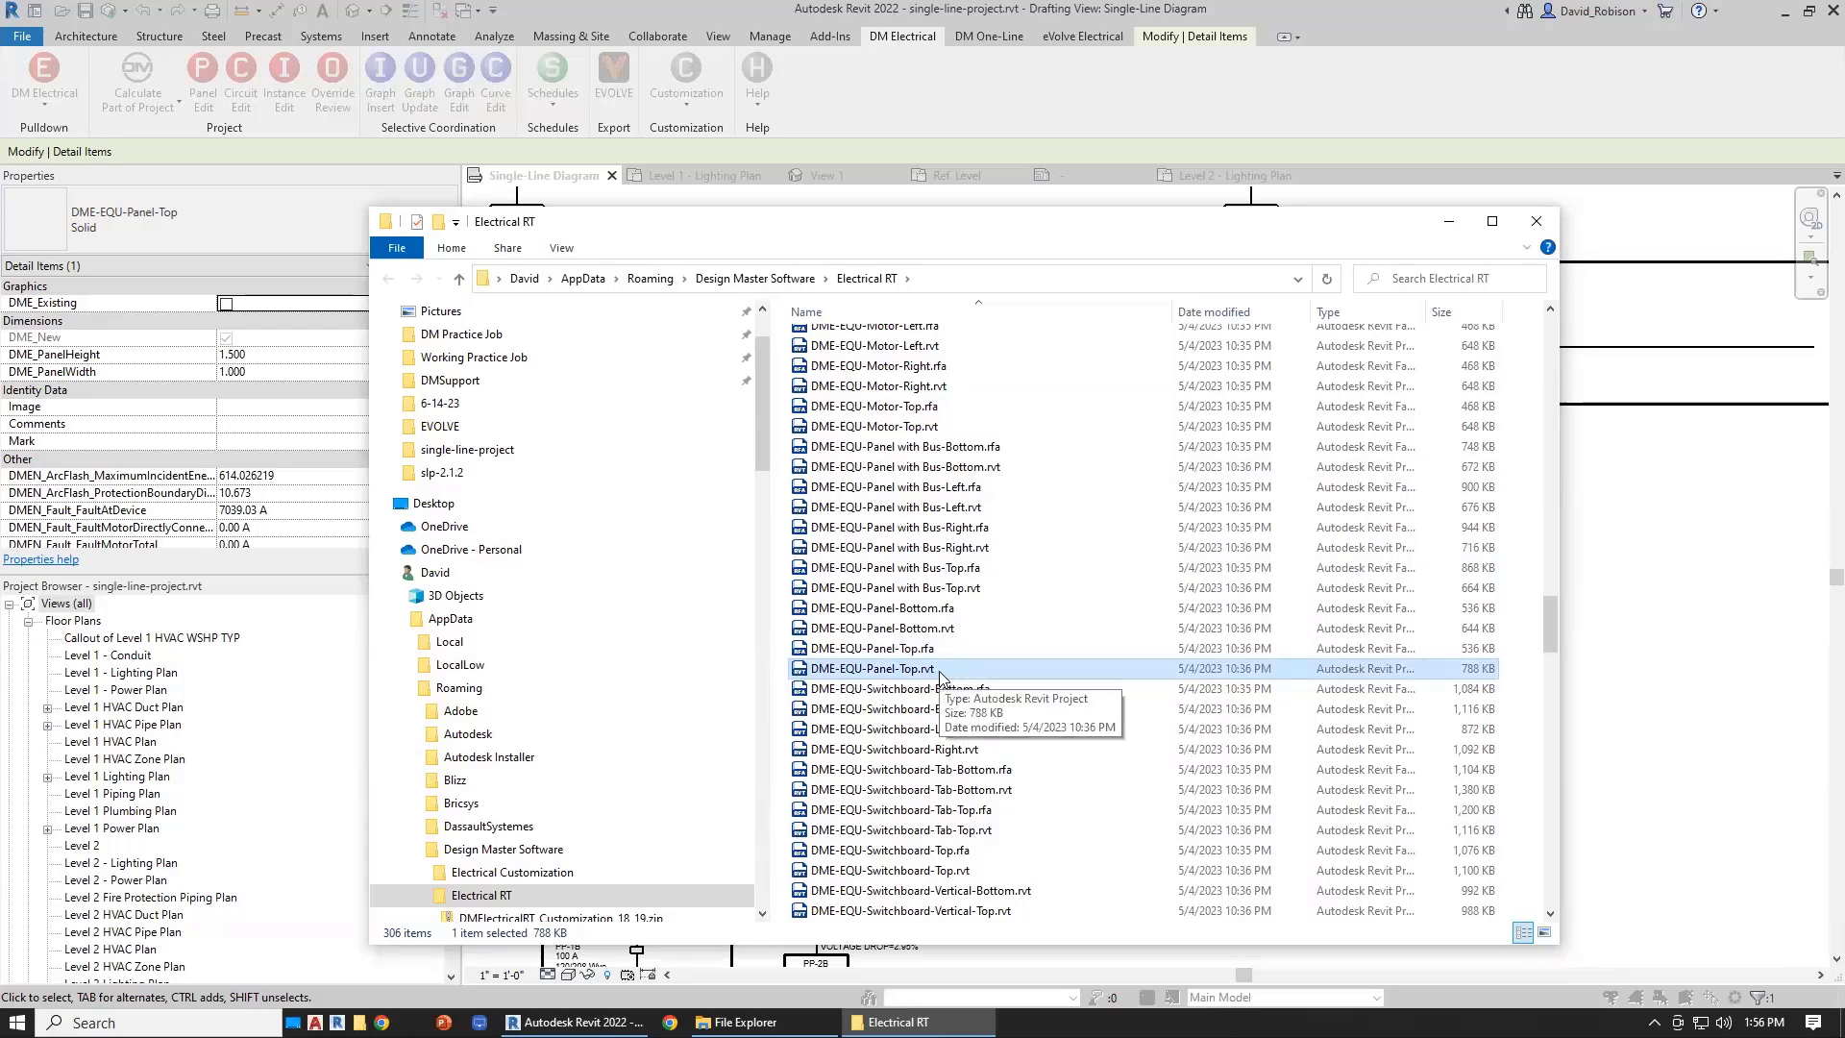
# - Open DME-EQU-Panel-Top.rvt from the Electrical RT customization folder
pyautogui.click(946, 279)
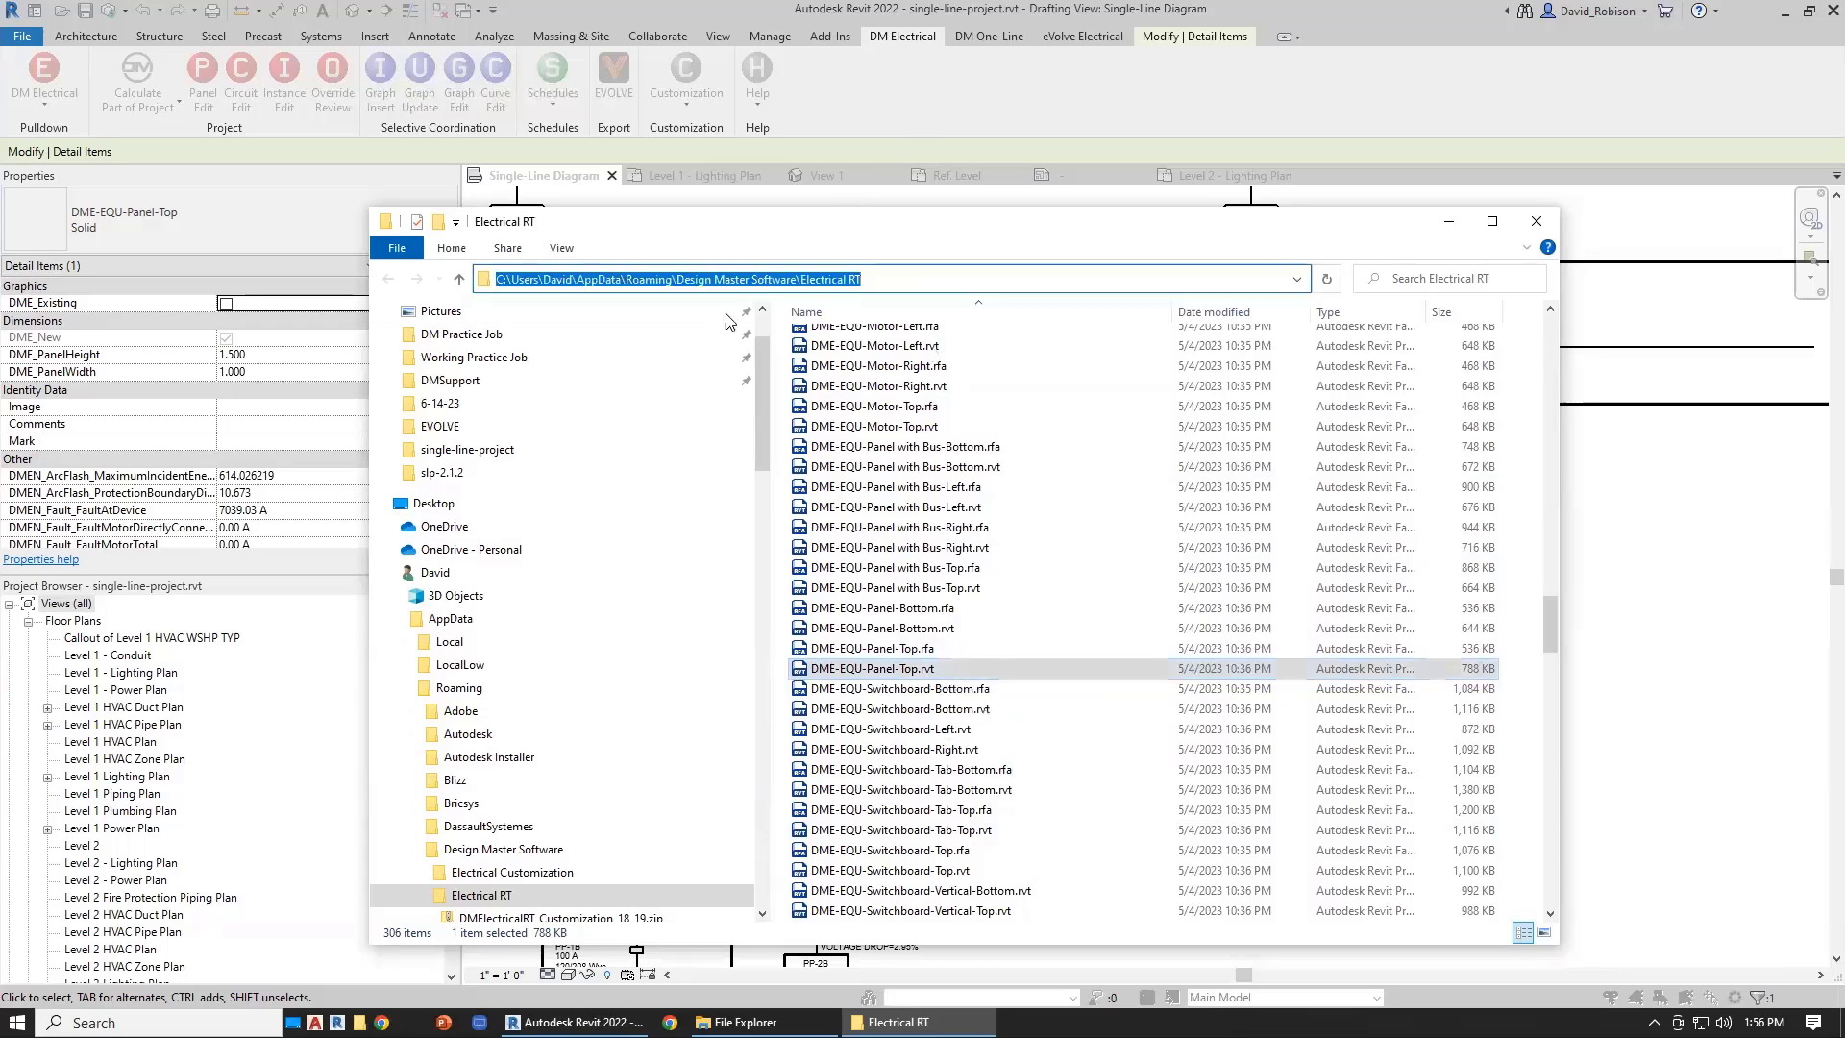
pyautogui.click(134, 168)
pyautogui.click(1051, 475)
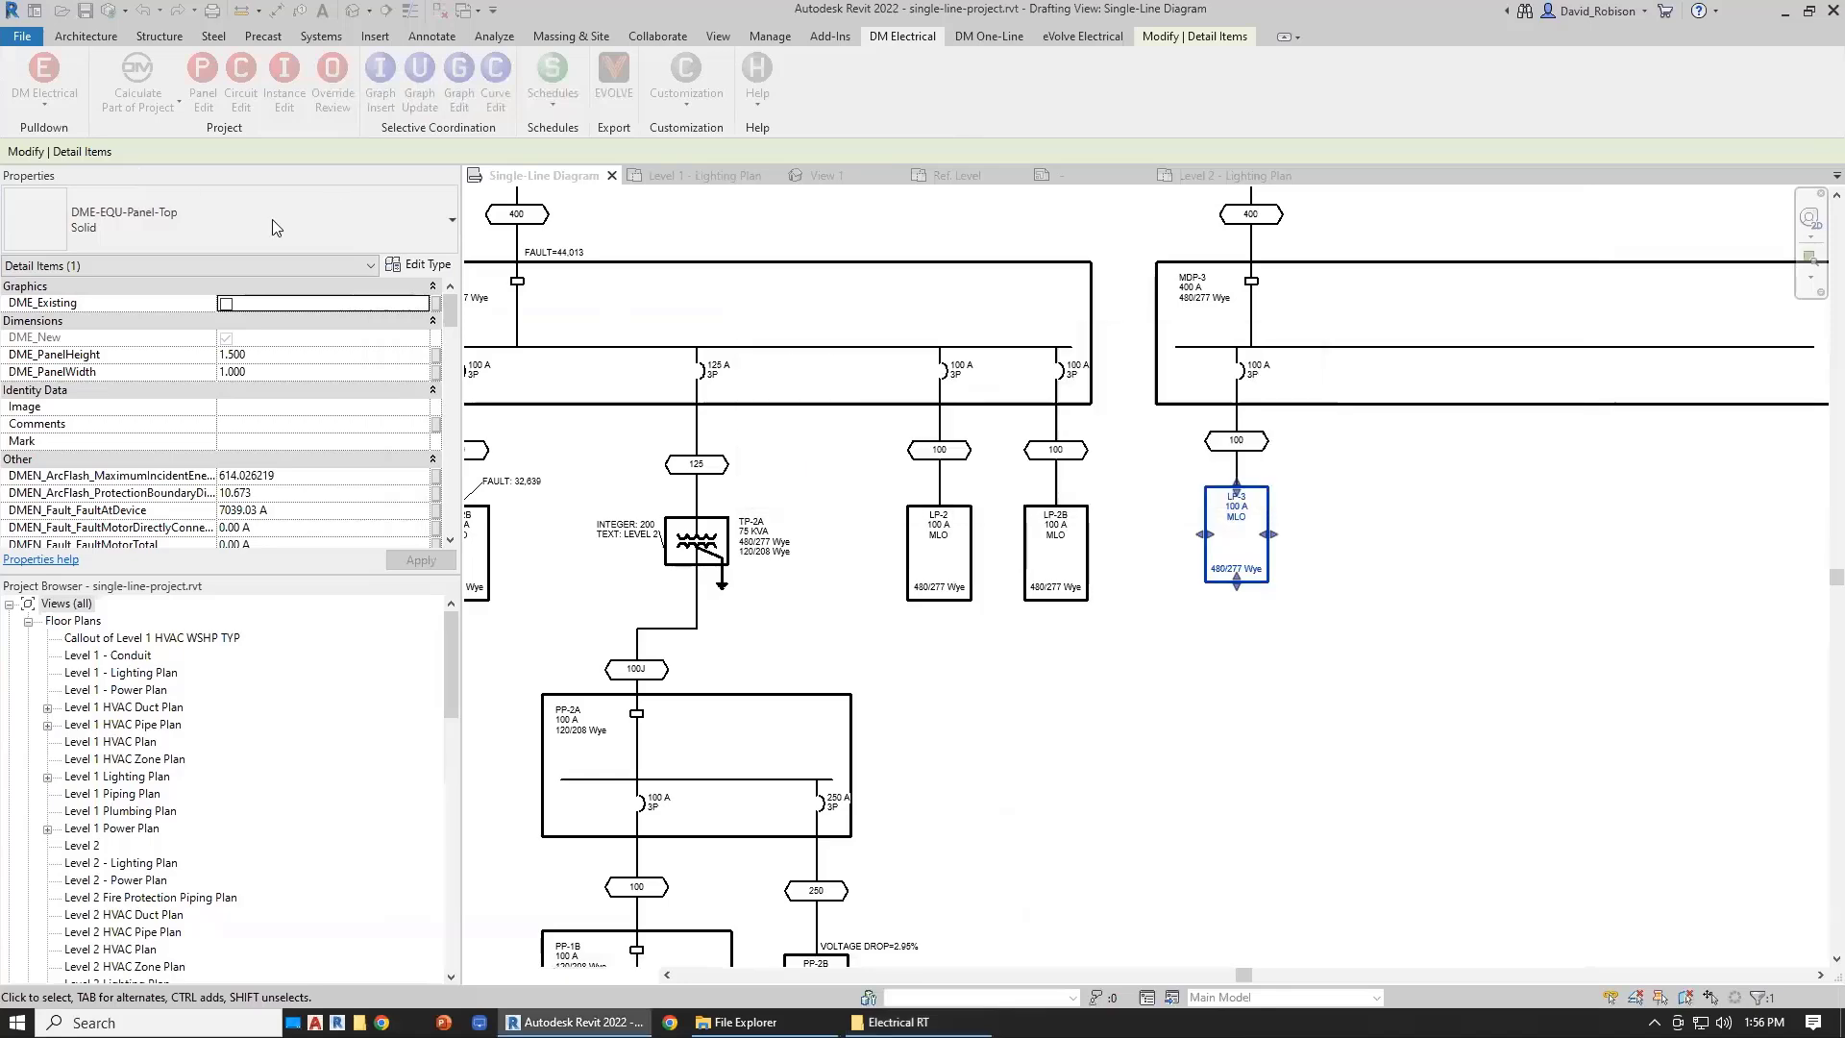
pyautogui.click(60, 12)
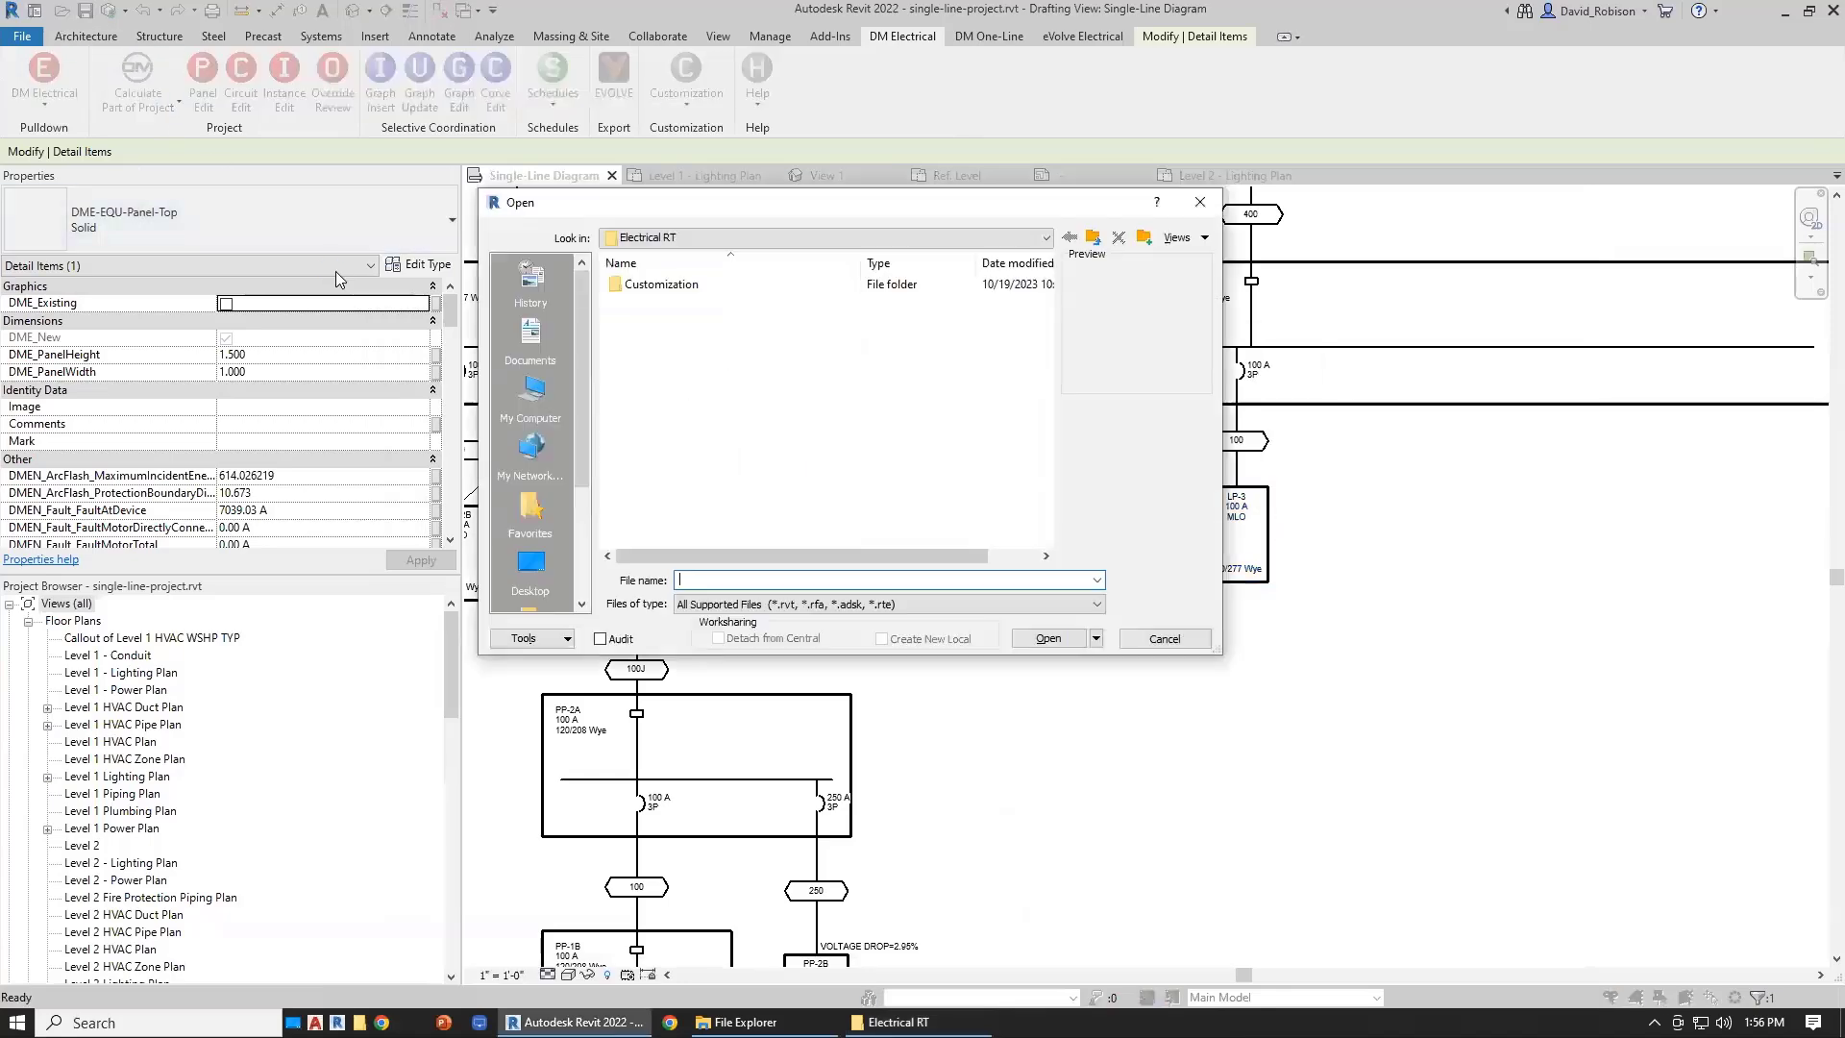
pyautogui.moveTo(1046, 277); pyautogui.dragTo(1059, 400)
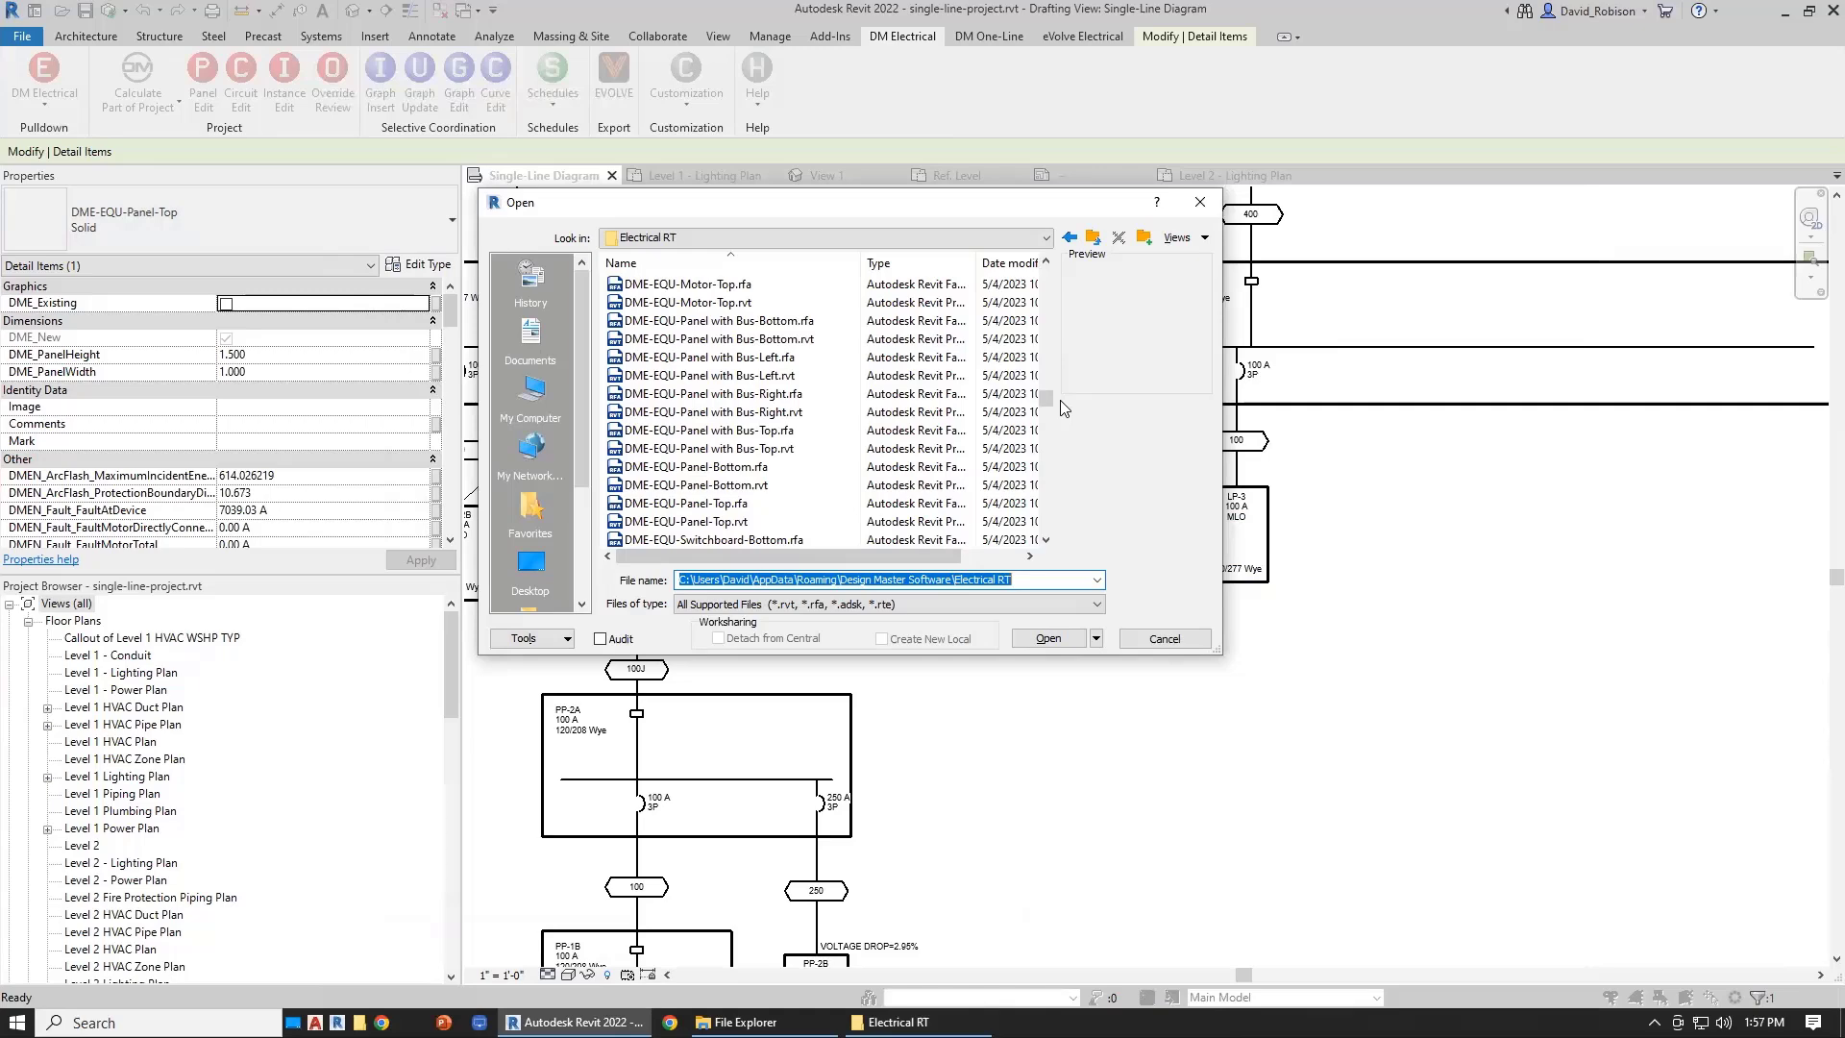
pyautogui.click(817, 522)
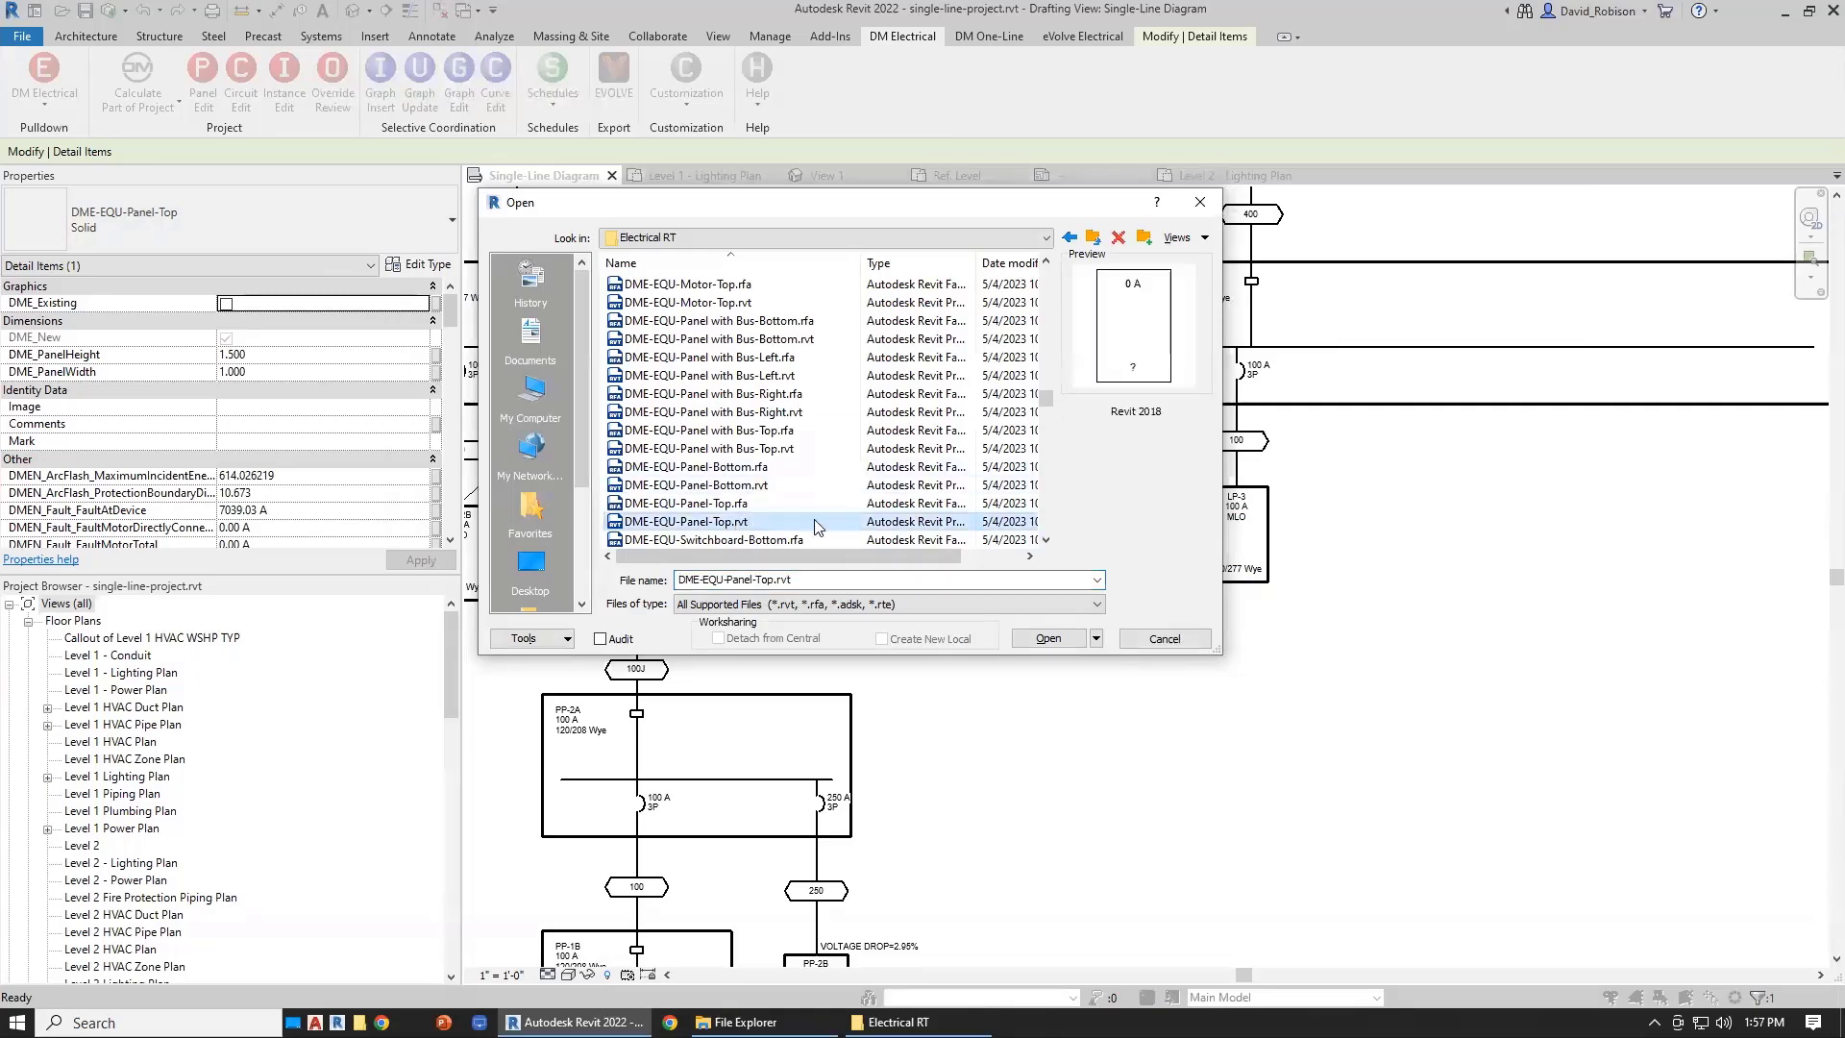
pyautogui.click(1057, 642)
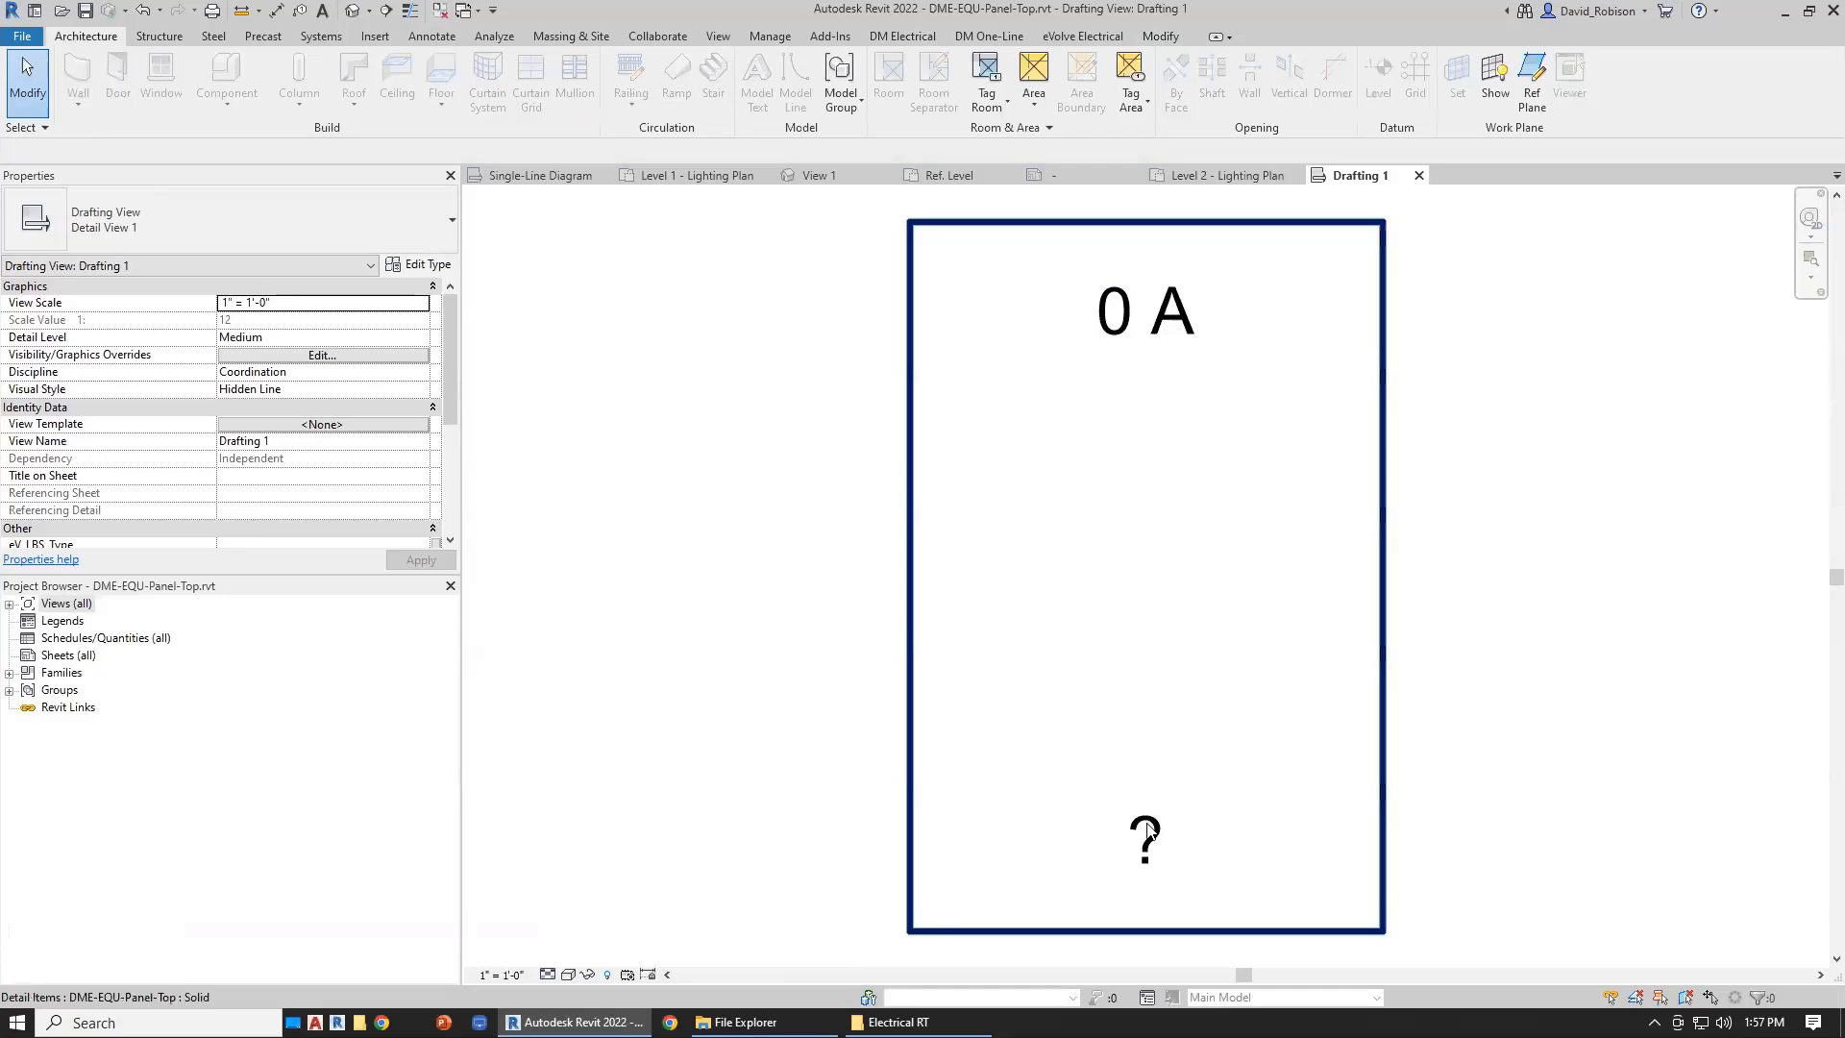
# - Compare the LP-3 symbol on the Single-Line Diagram with the panel graphic in the template's Drafting 1 view
pyautogui.click(545, 169)
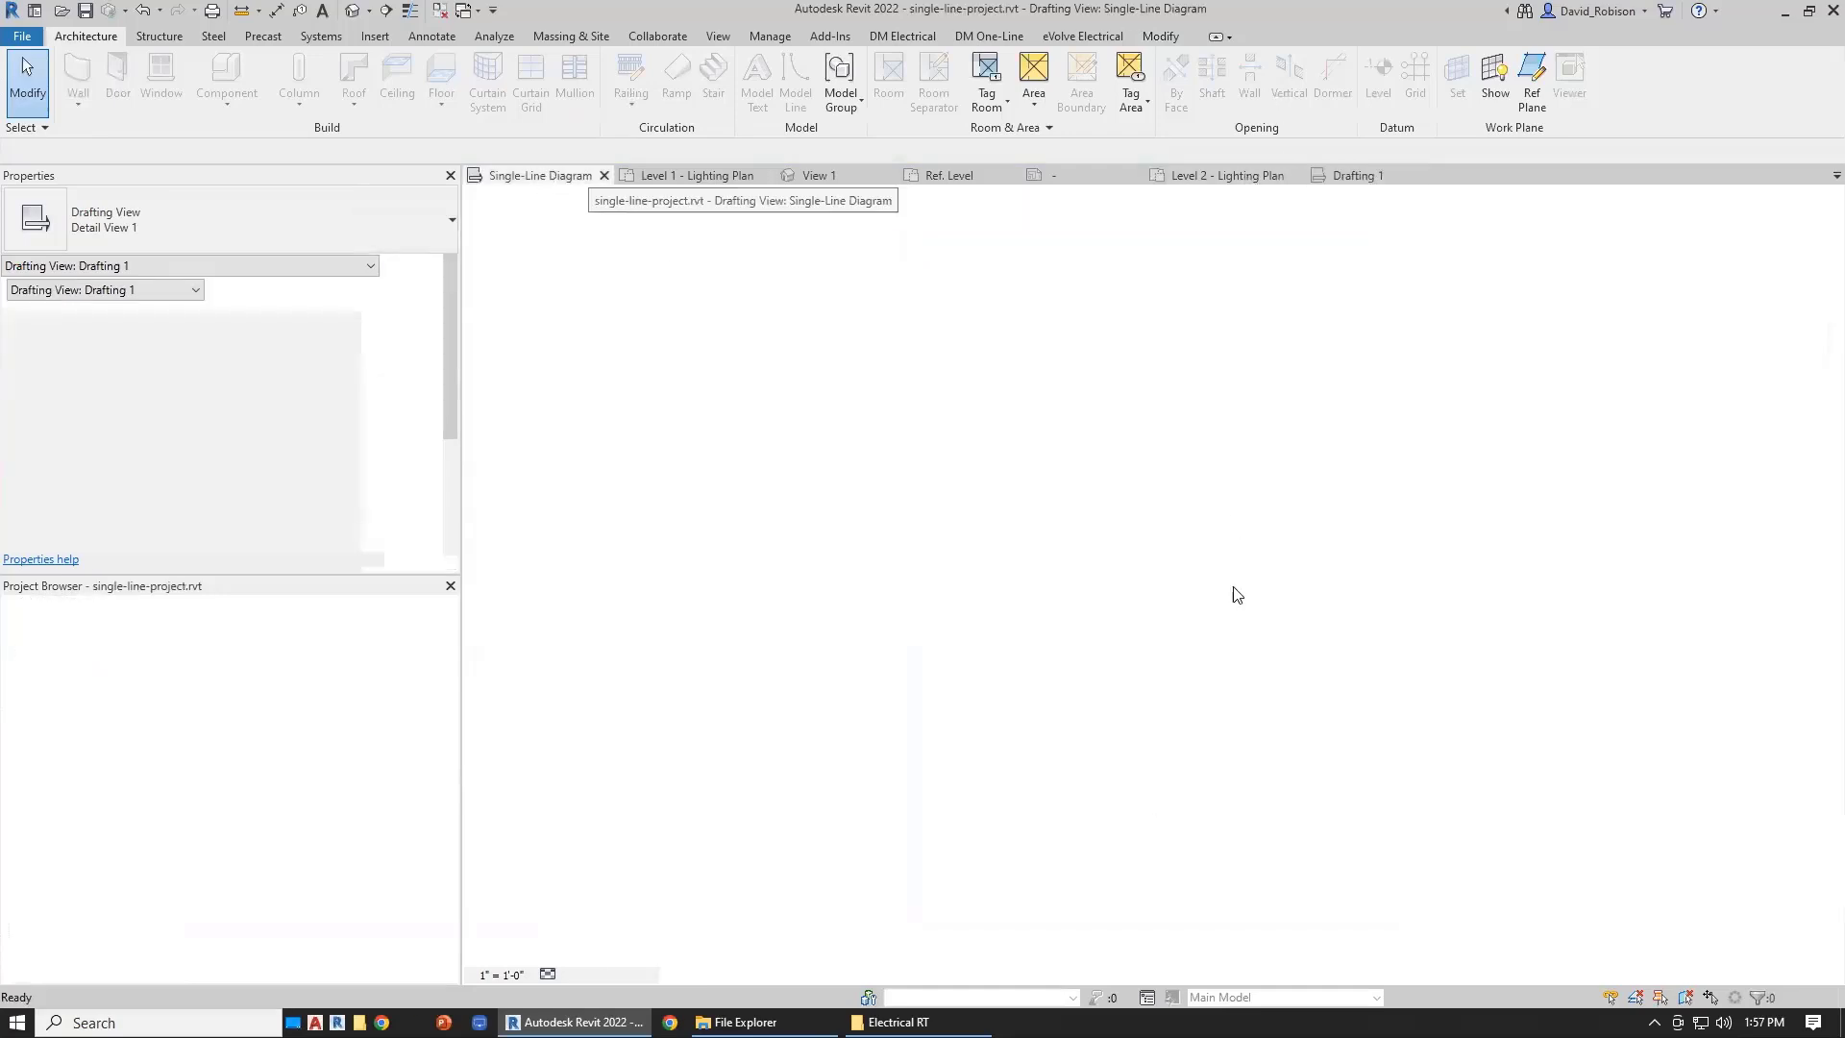
pyautogui.scroll(5, 1247, 702)
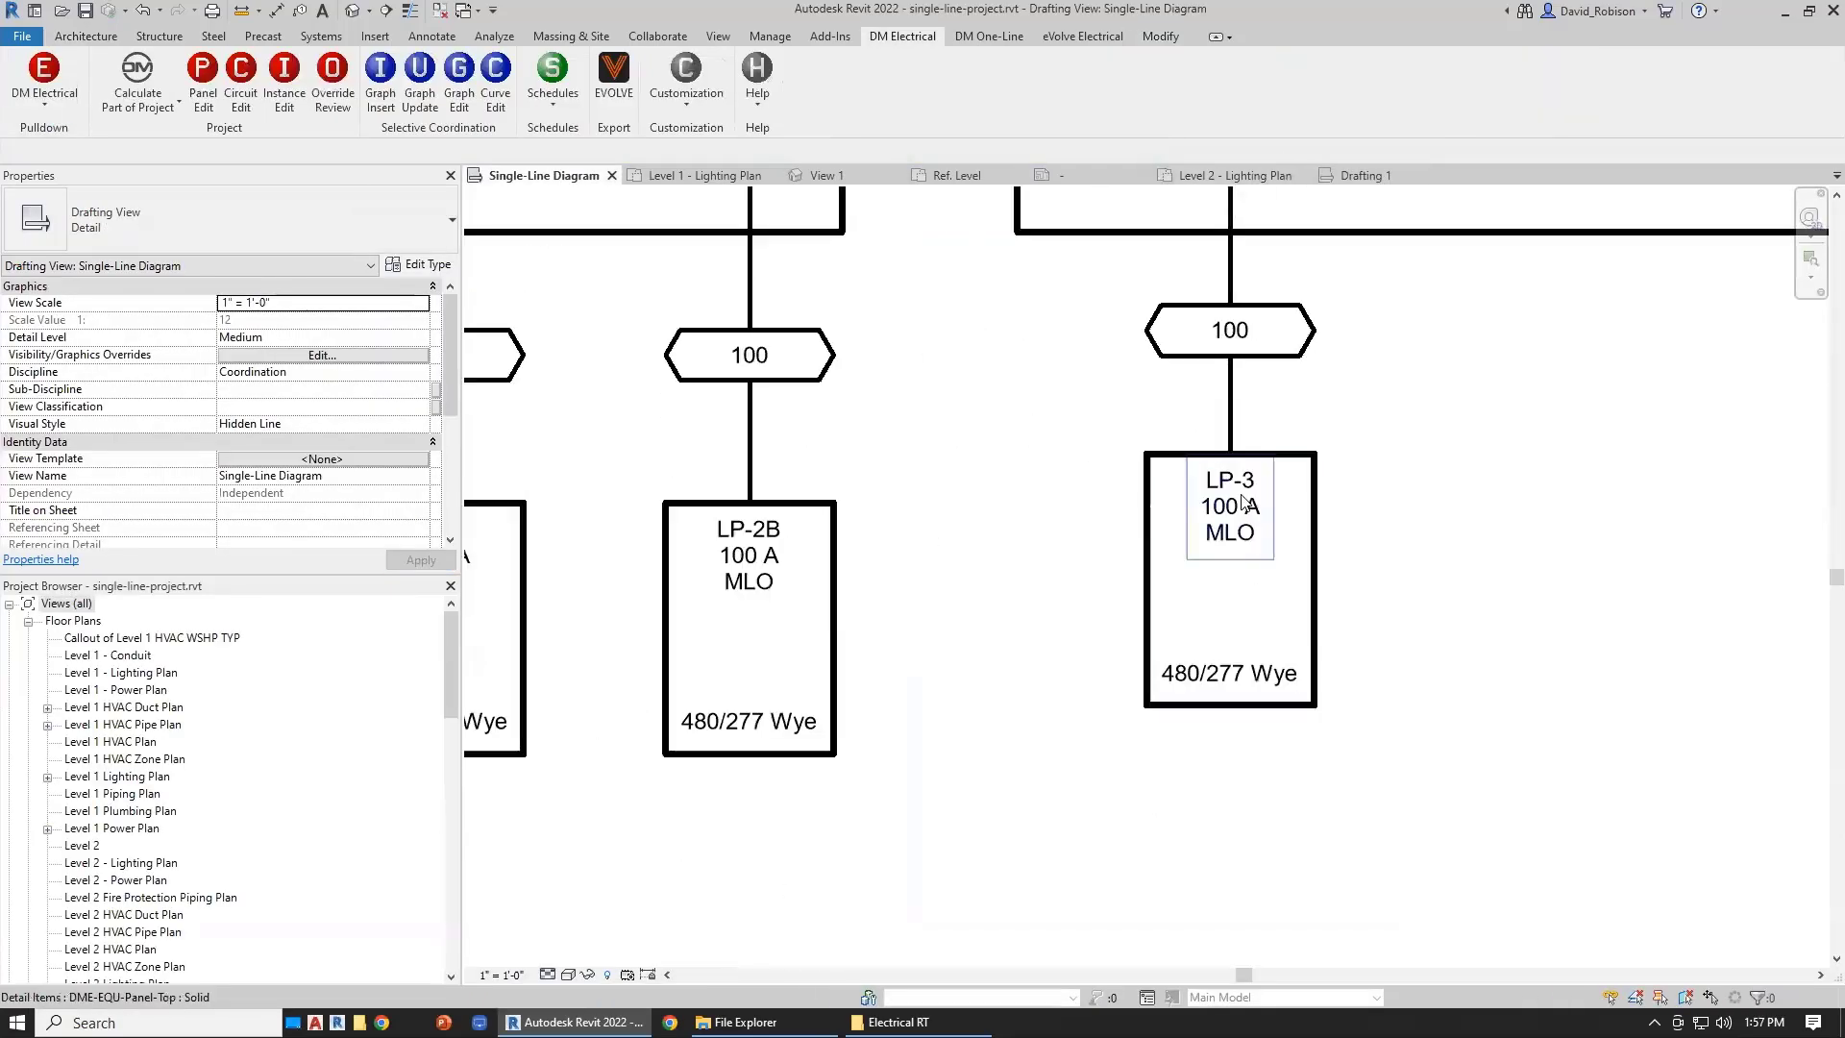
pyautogui.click(1384, 177)
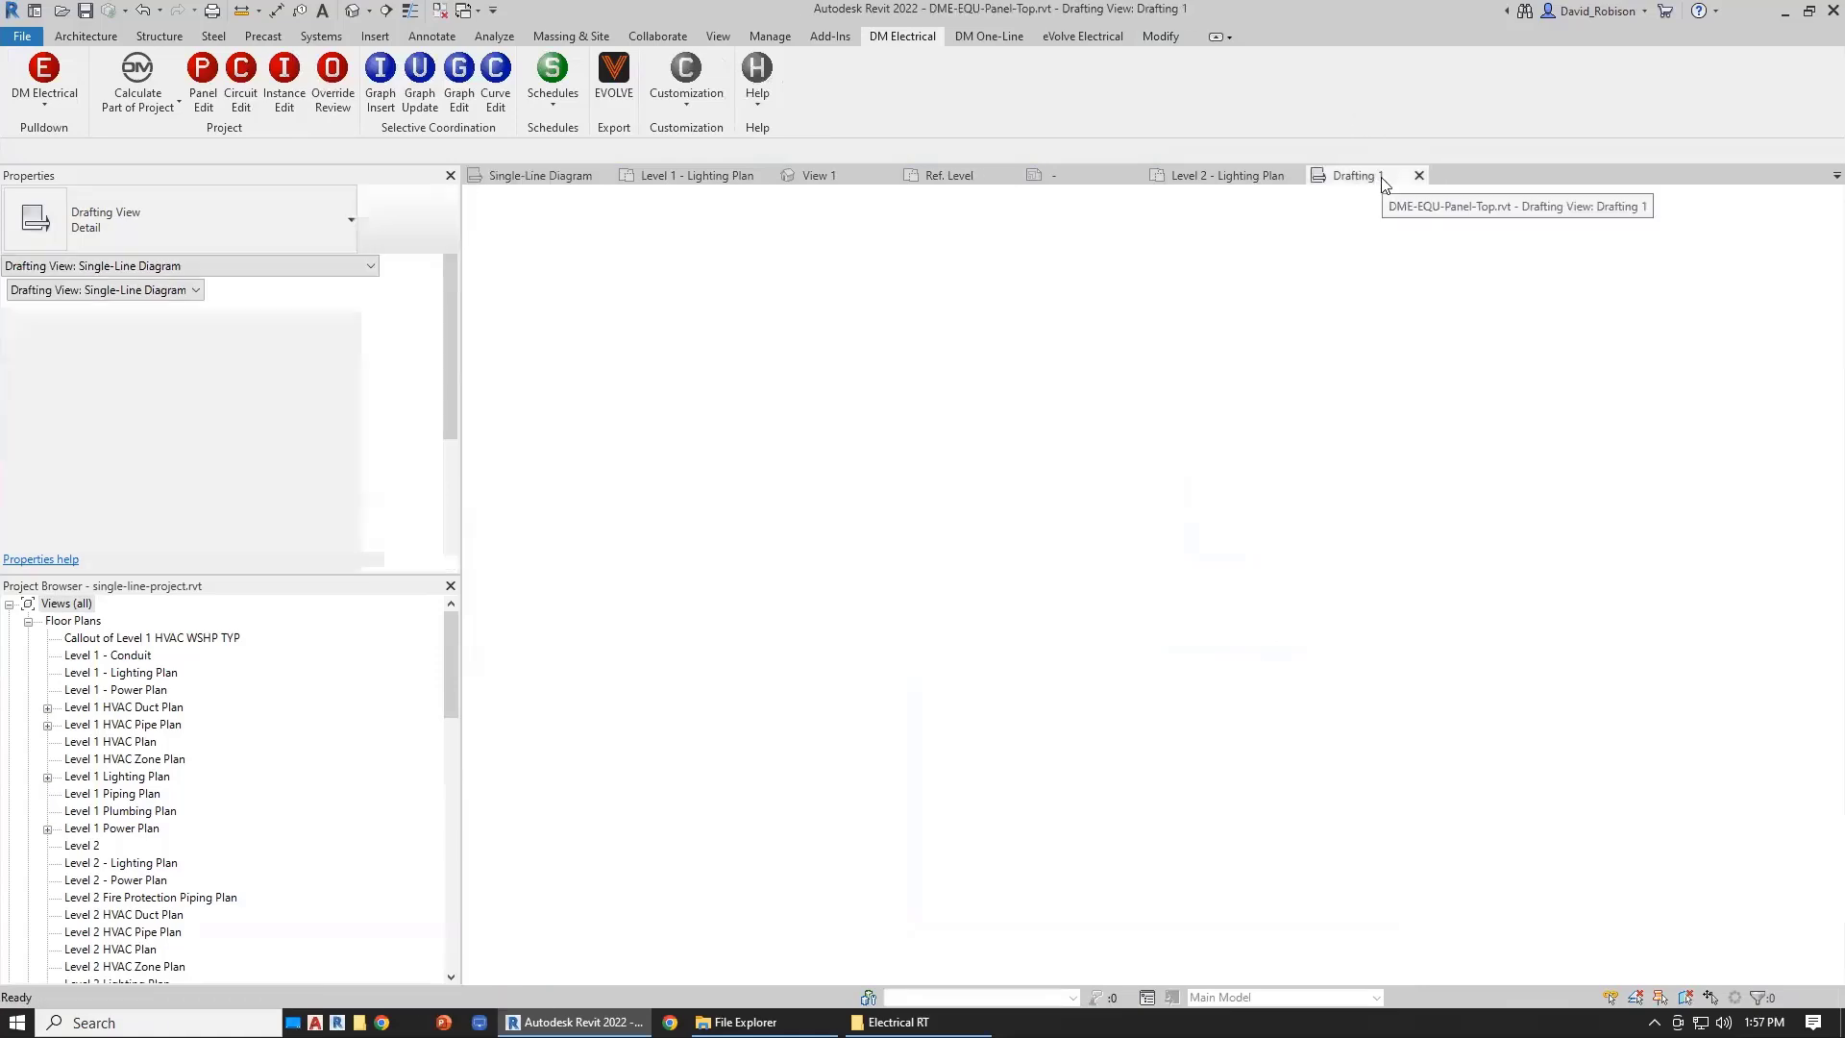
pyautogui.scroll(-2, 1483, 470)
pyautogui.moveTo(1491, 436); pyautogui.dragTo(1290, 548, button='middle')
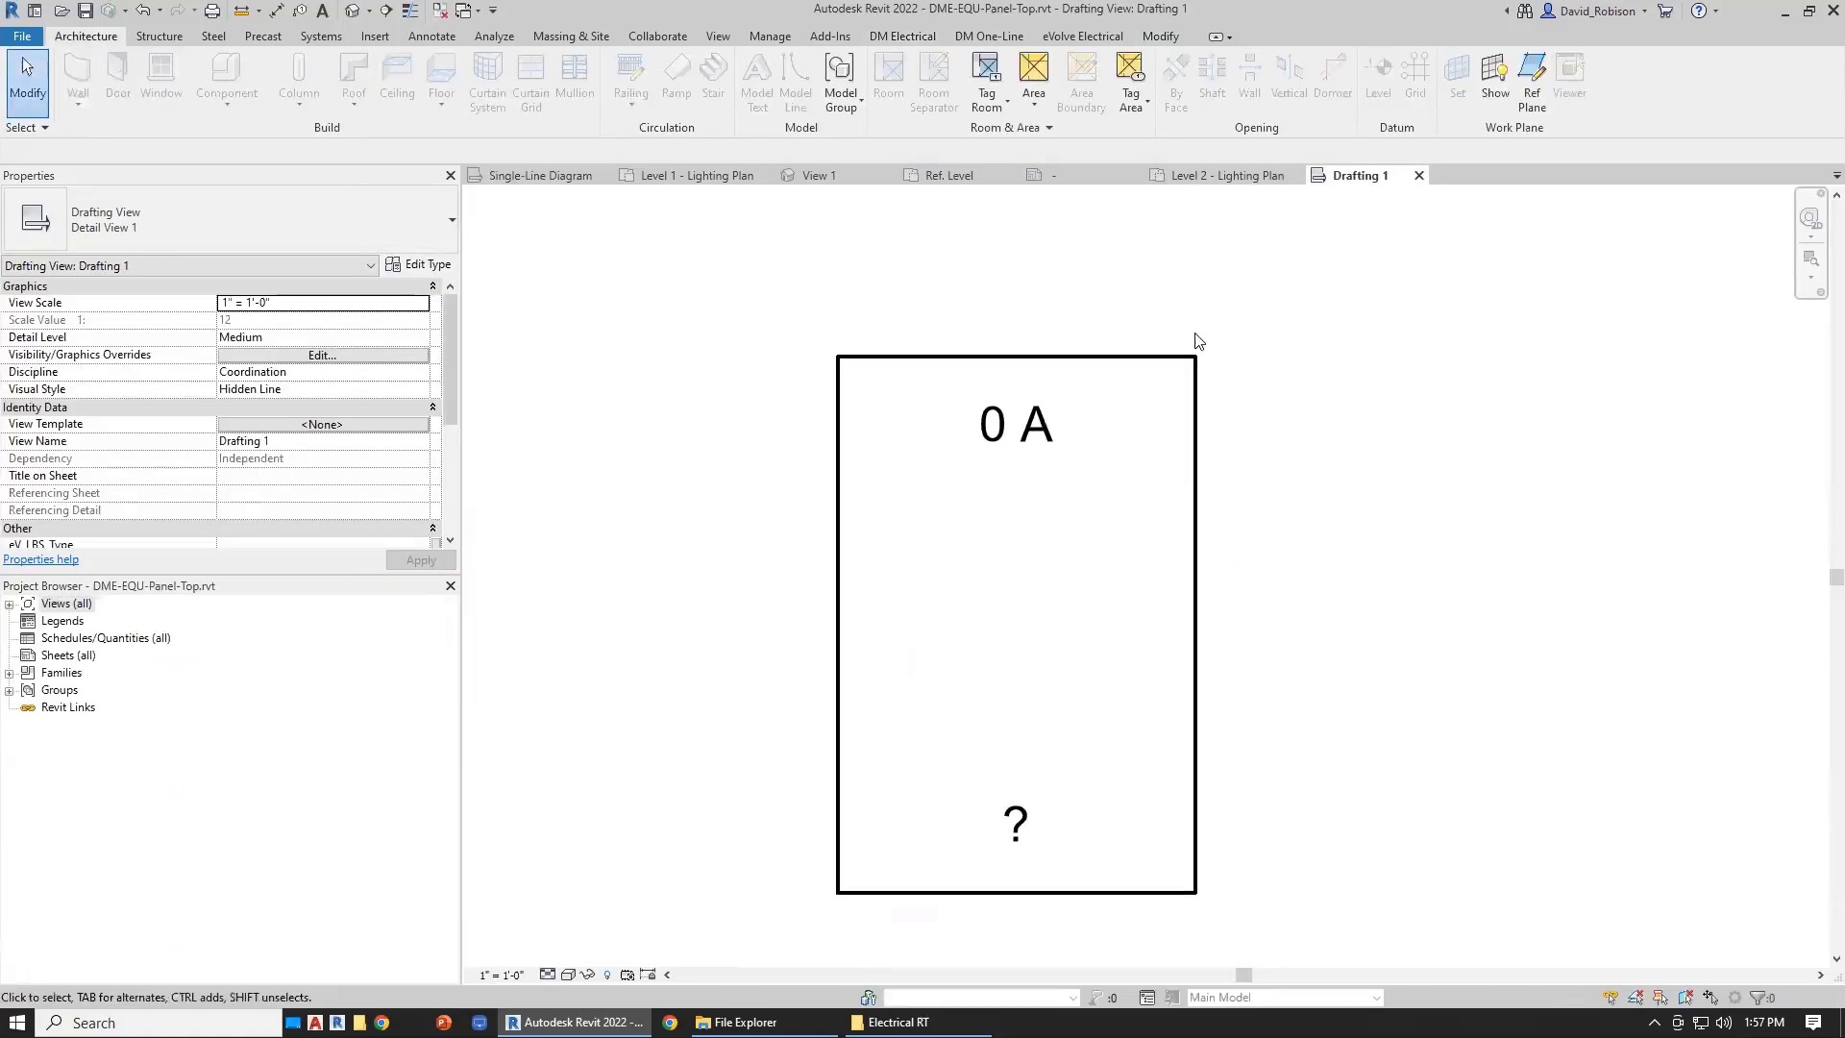
# - Load the DME-Training-Fault tag family into DME-EQU-Panel-Top.rvt only
pyautogui.click(1071, 174)
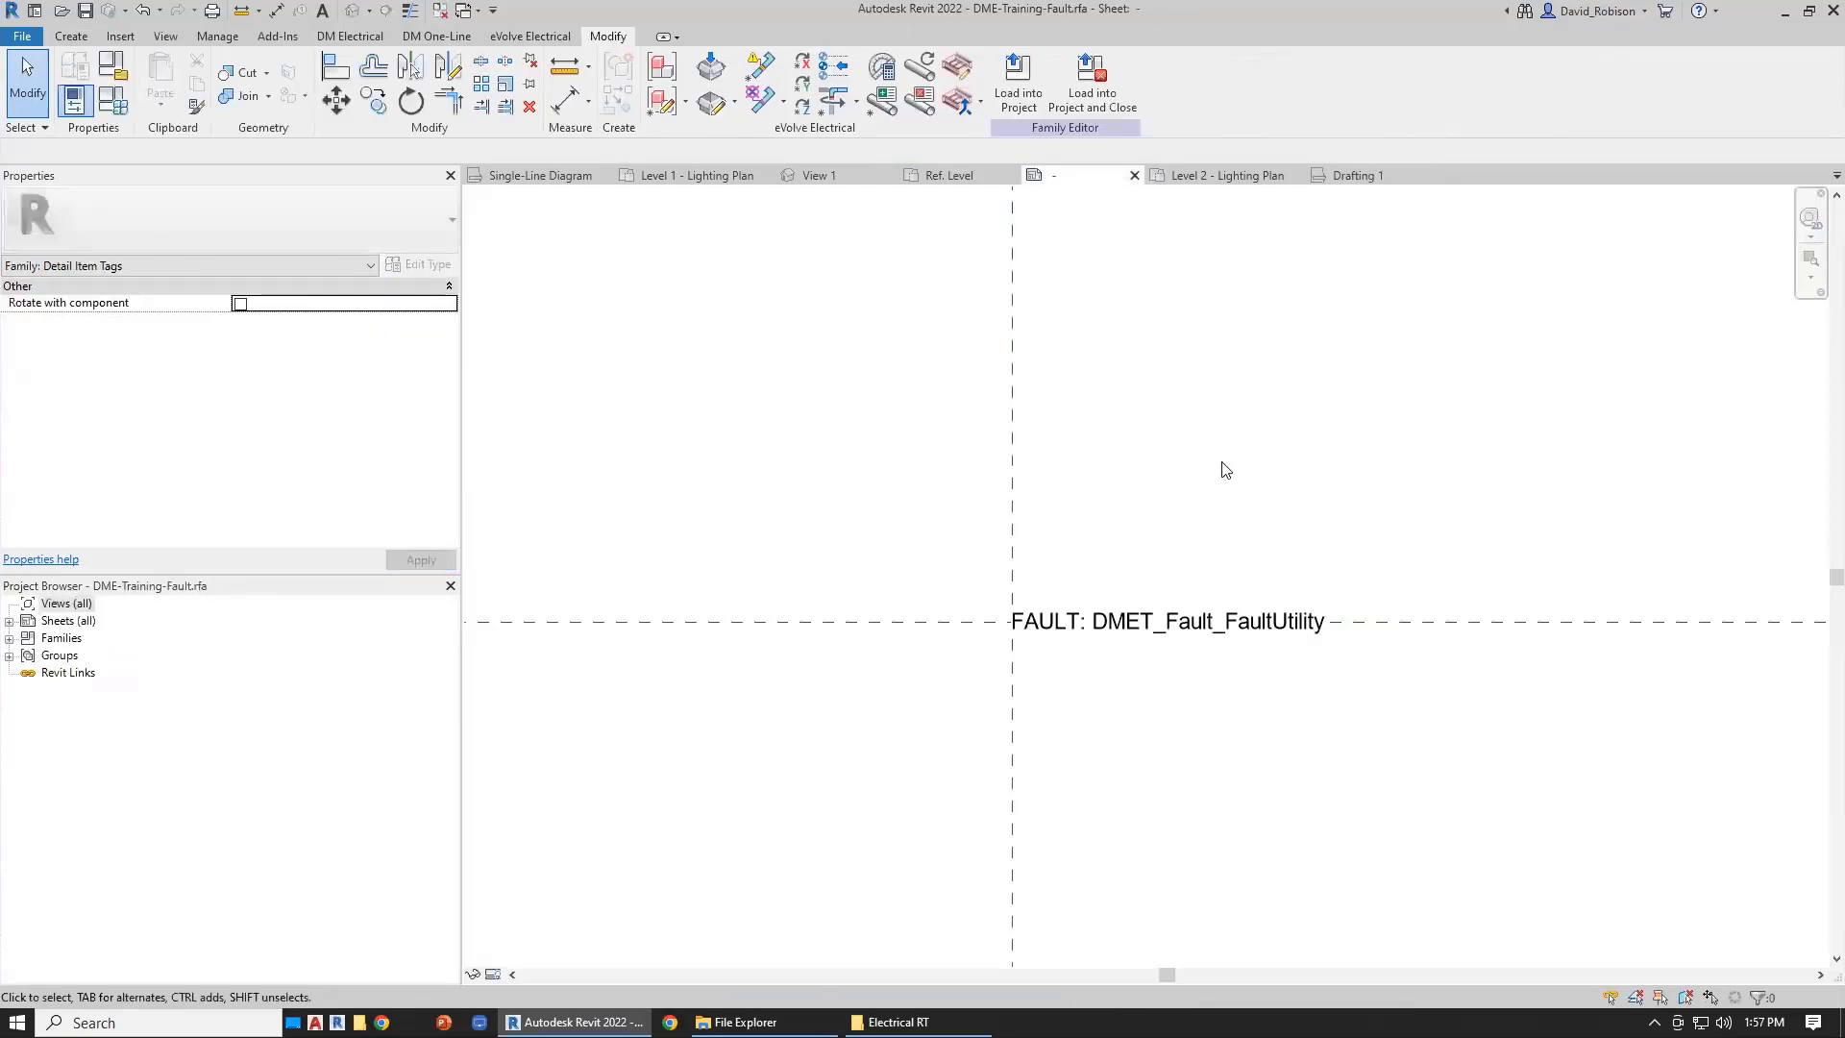
pyautogui.click(1369, 175)
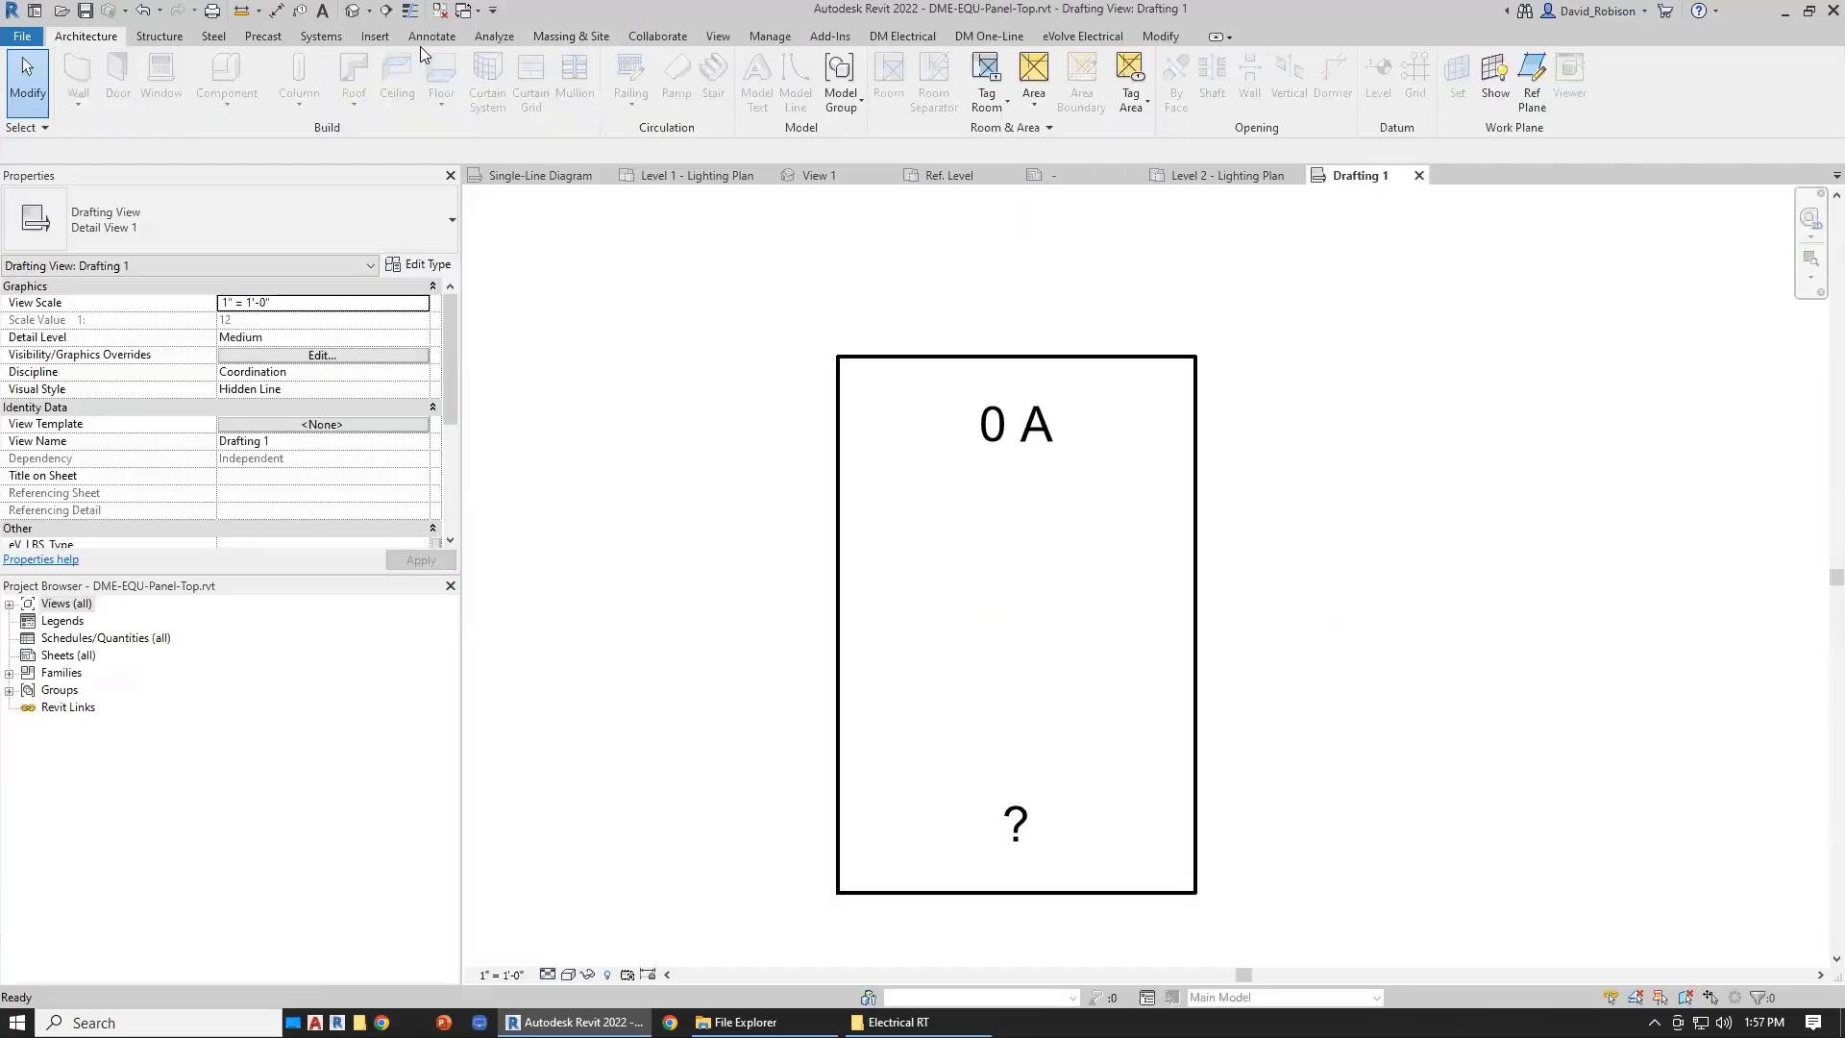
pyautogui.click(386, 38)
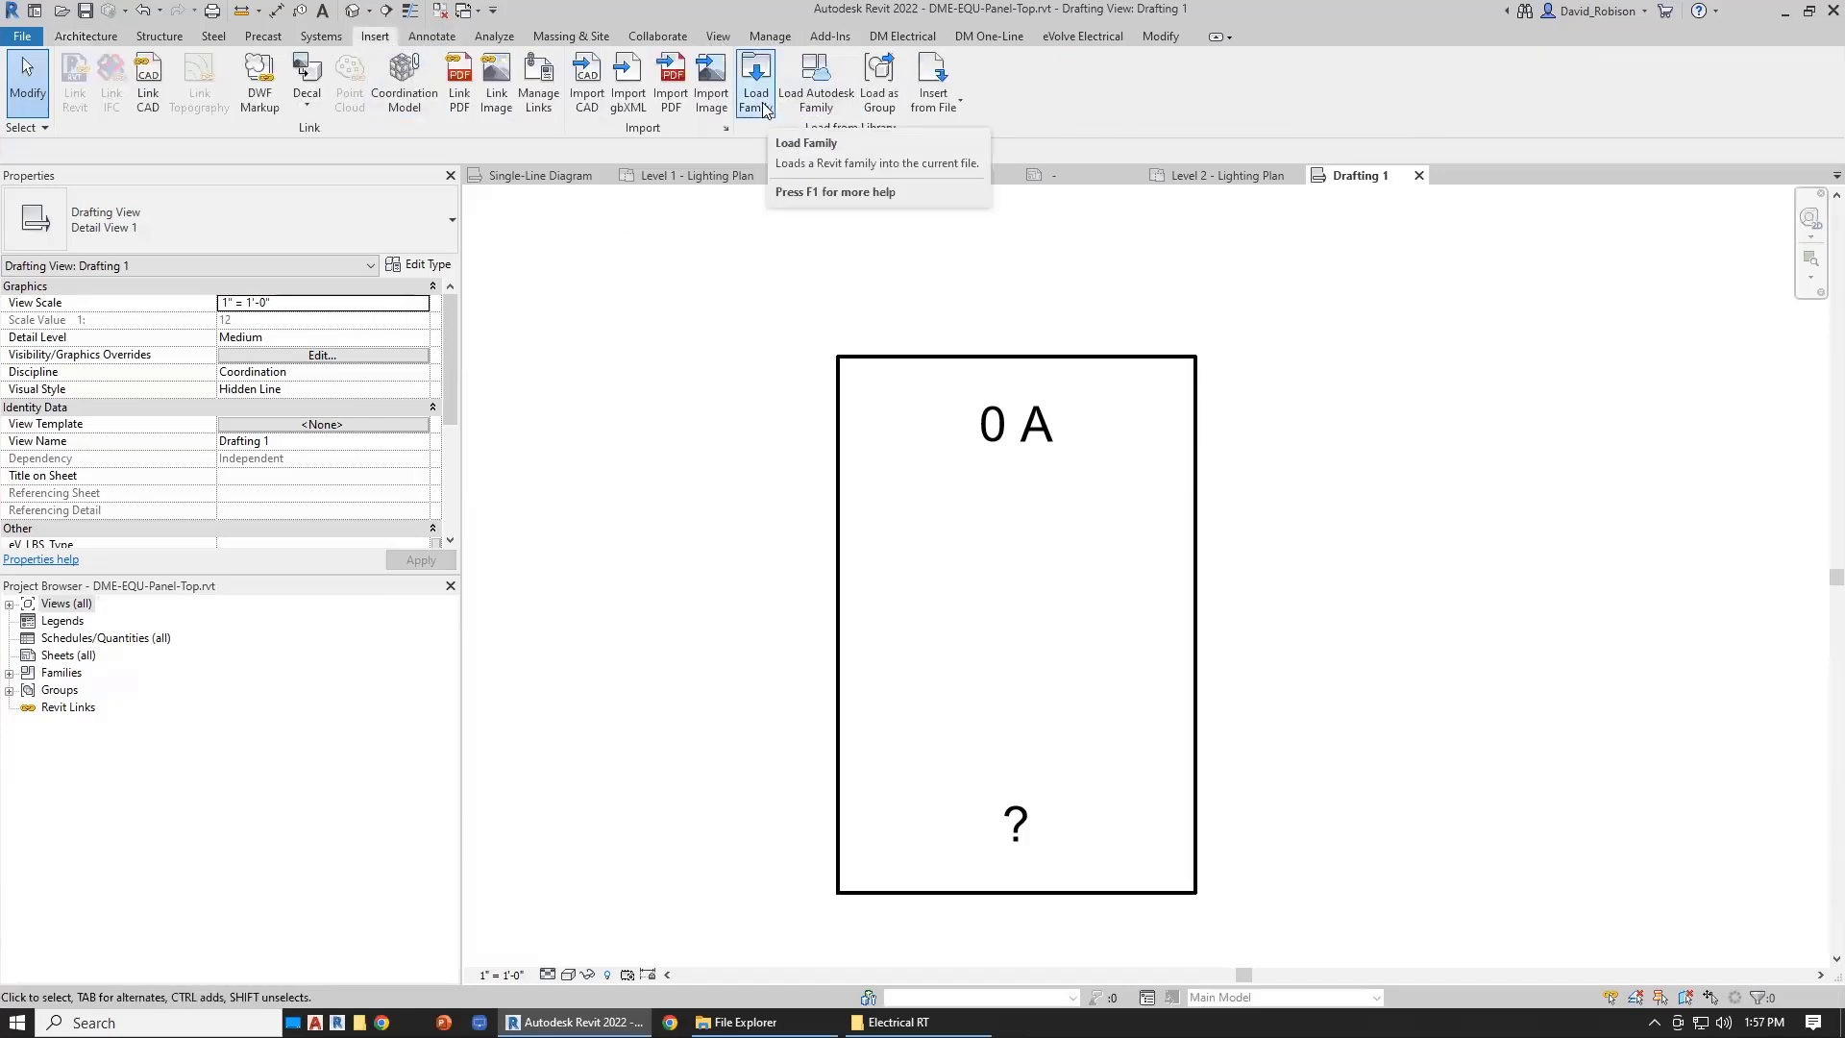
pyautogui.click(1076, 177)
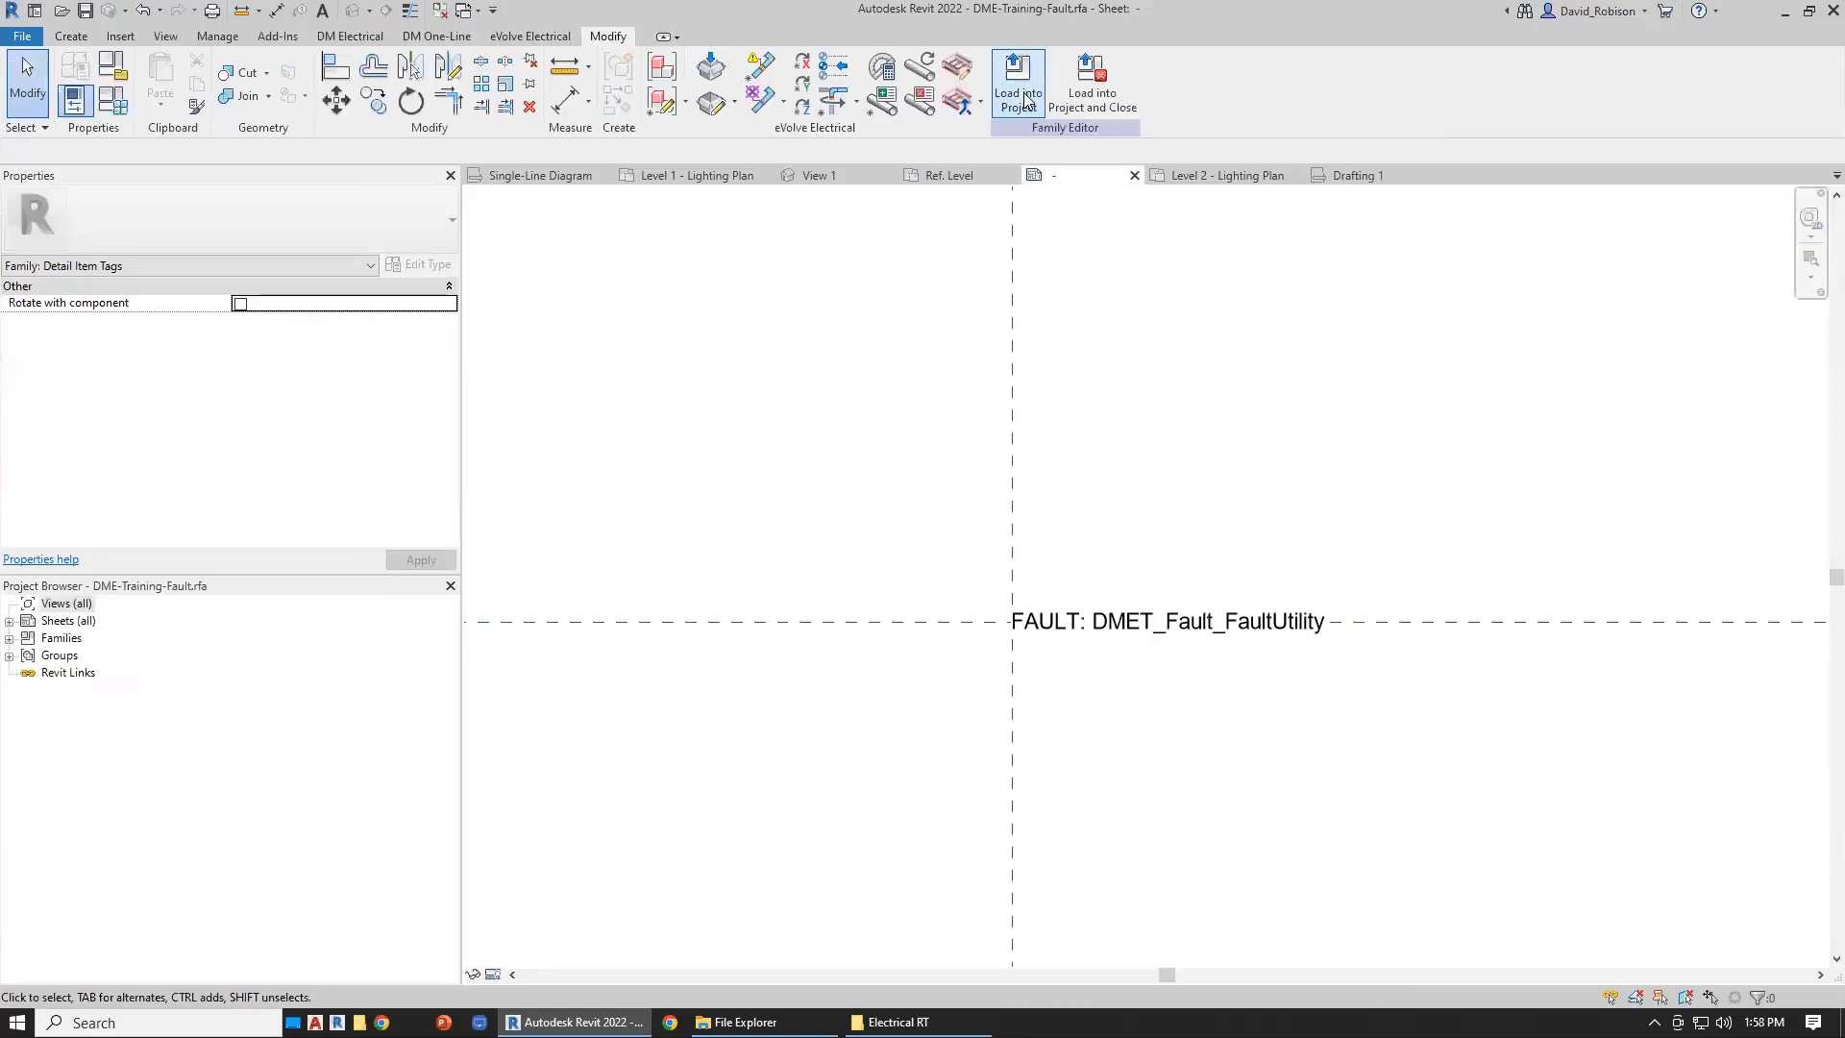
pyautogui.click(1017, 87)
pyautogui.click(798, 455)
pyautogui.click(798, 456)
pyautogui.click(797, 408)
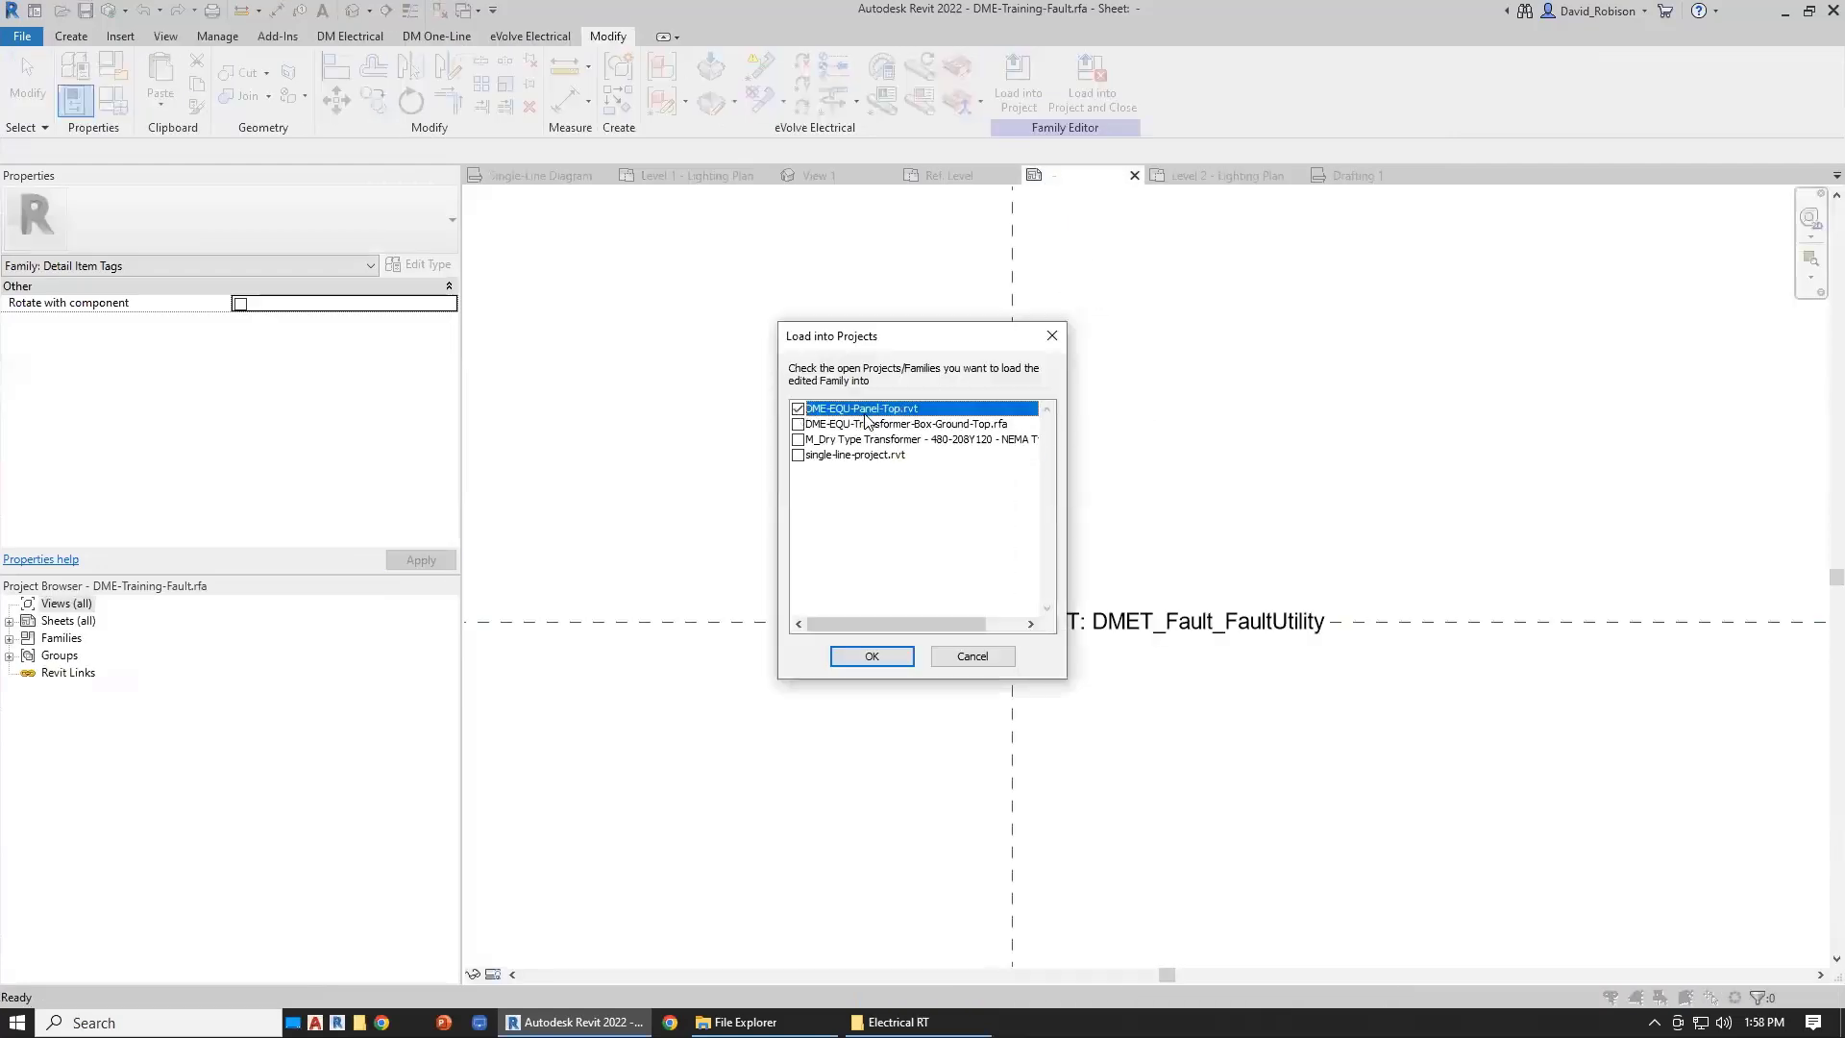
pyautogui.click(872, 656)
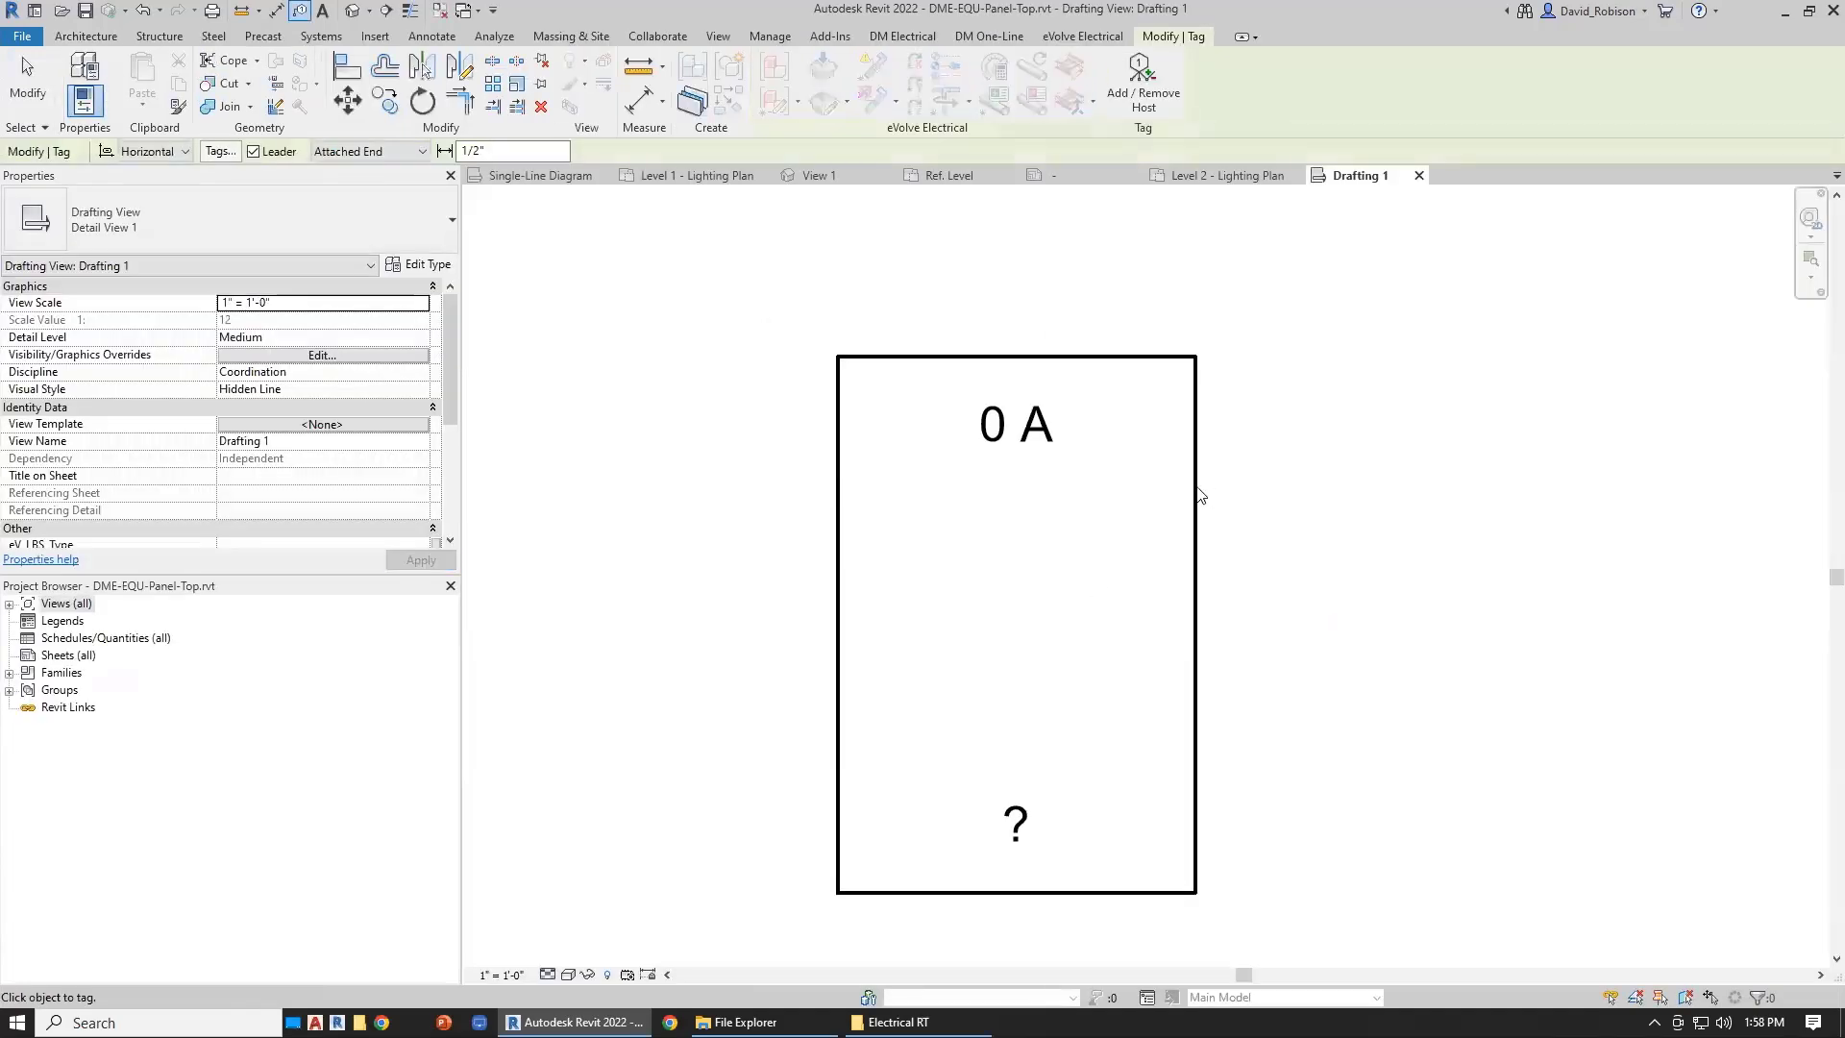
# - Tag the panel outline with the DME-Training-Fault tag, turn off its leader line, and move it just outside the panel's upper-right corner
pyautogui.click(1194, 488)
pyautogui.press('Escape')
pyautogui.press('Escape')
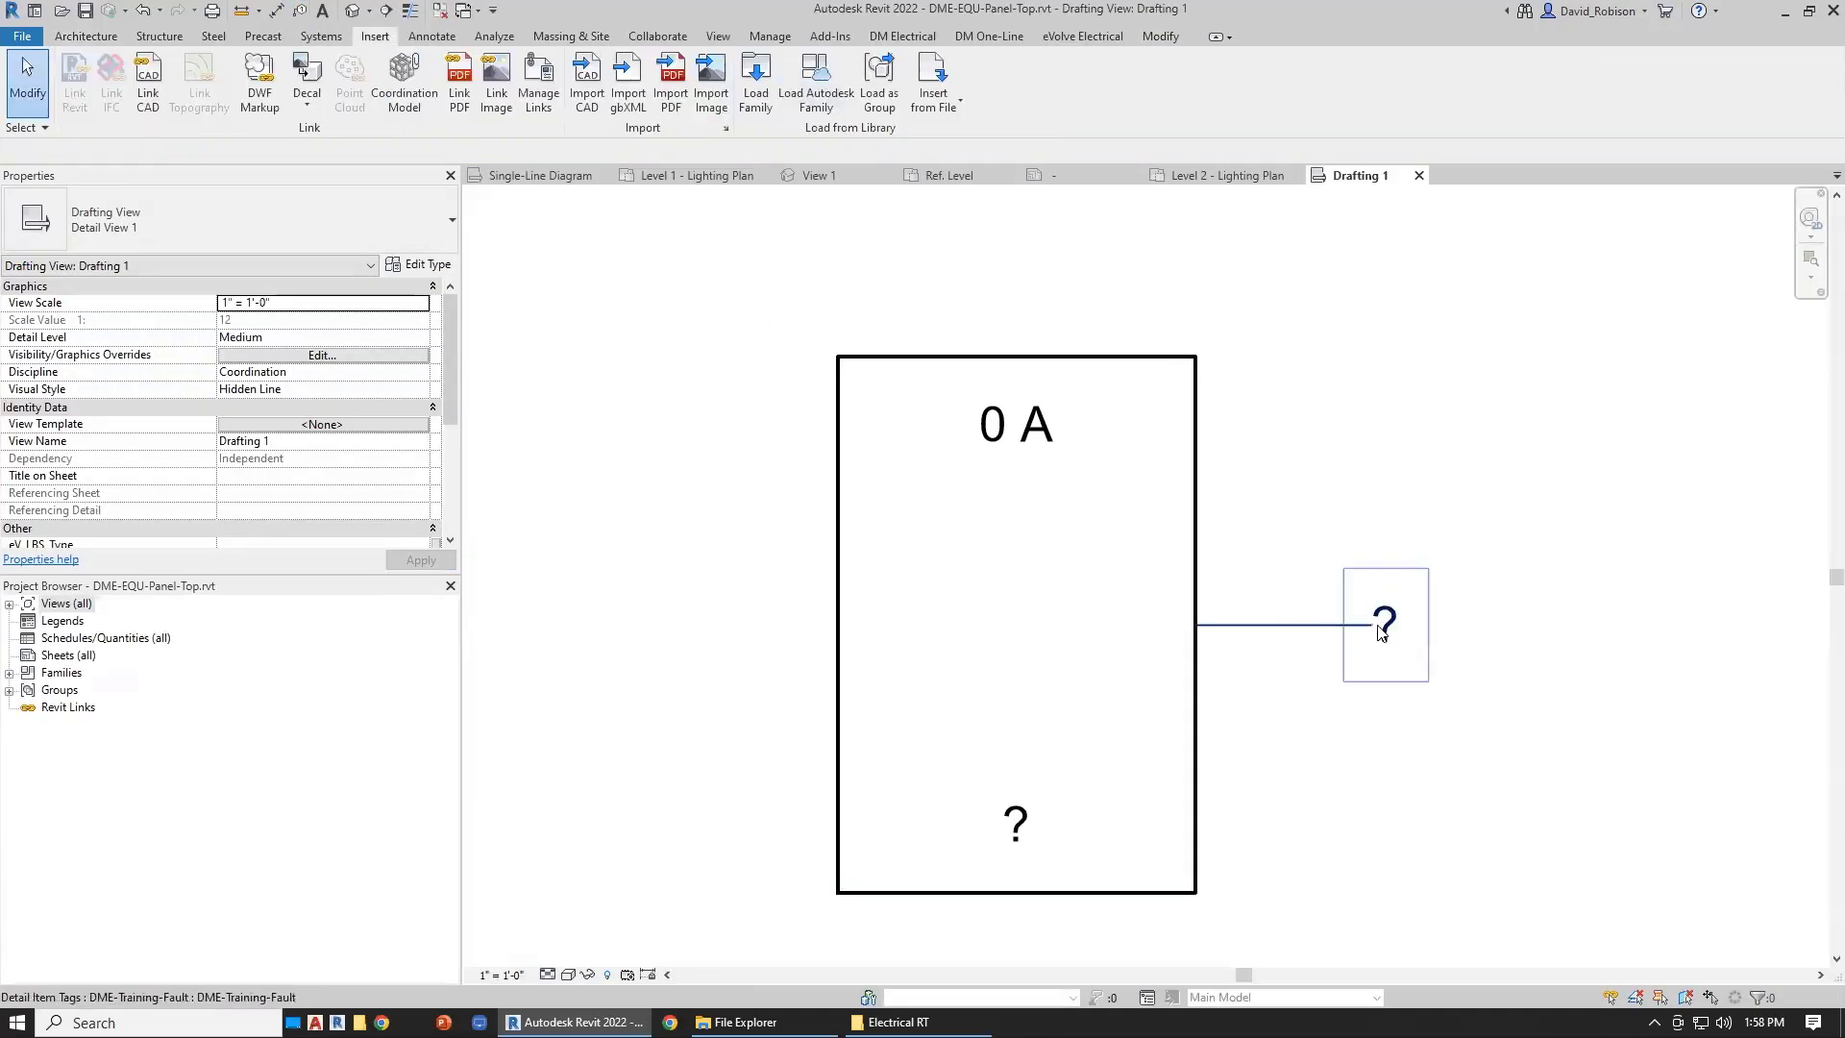
pyautogui.click(1381, 630)
pyautogui.click(234, 304)
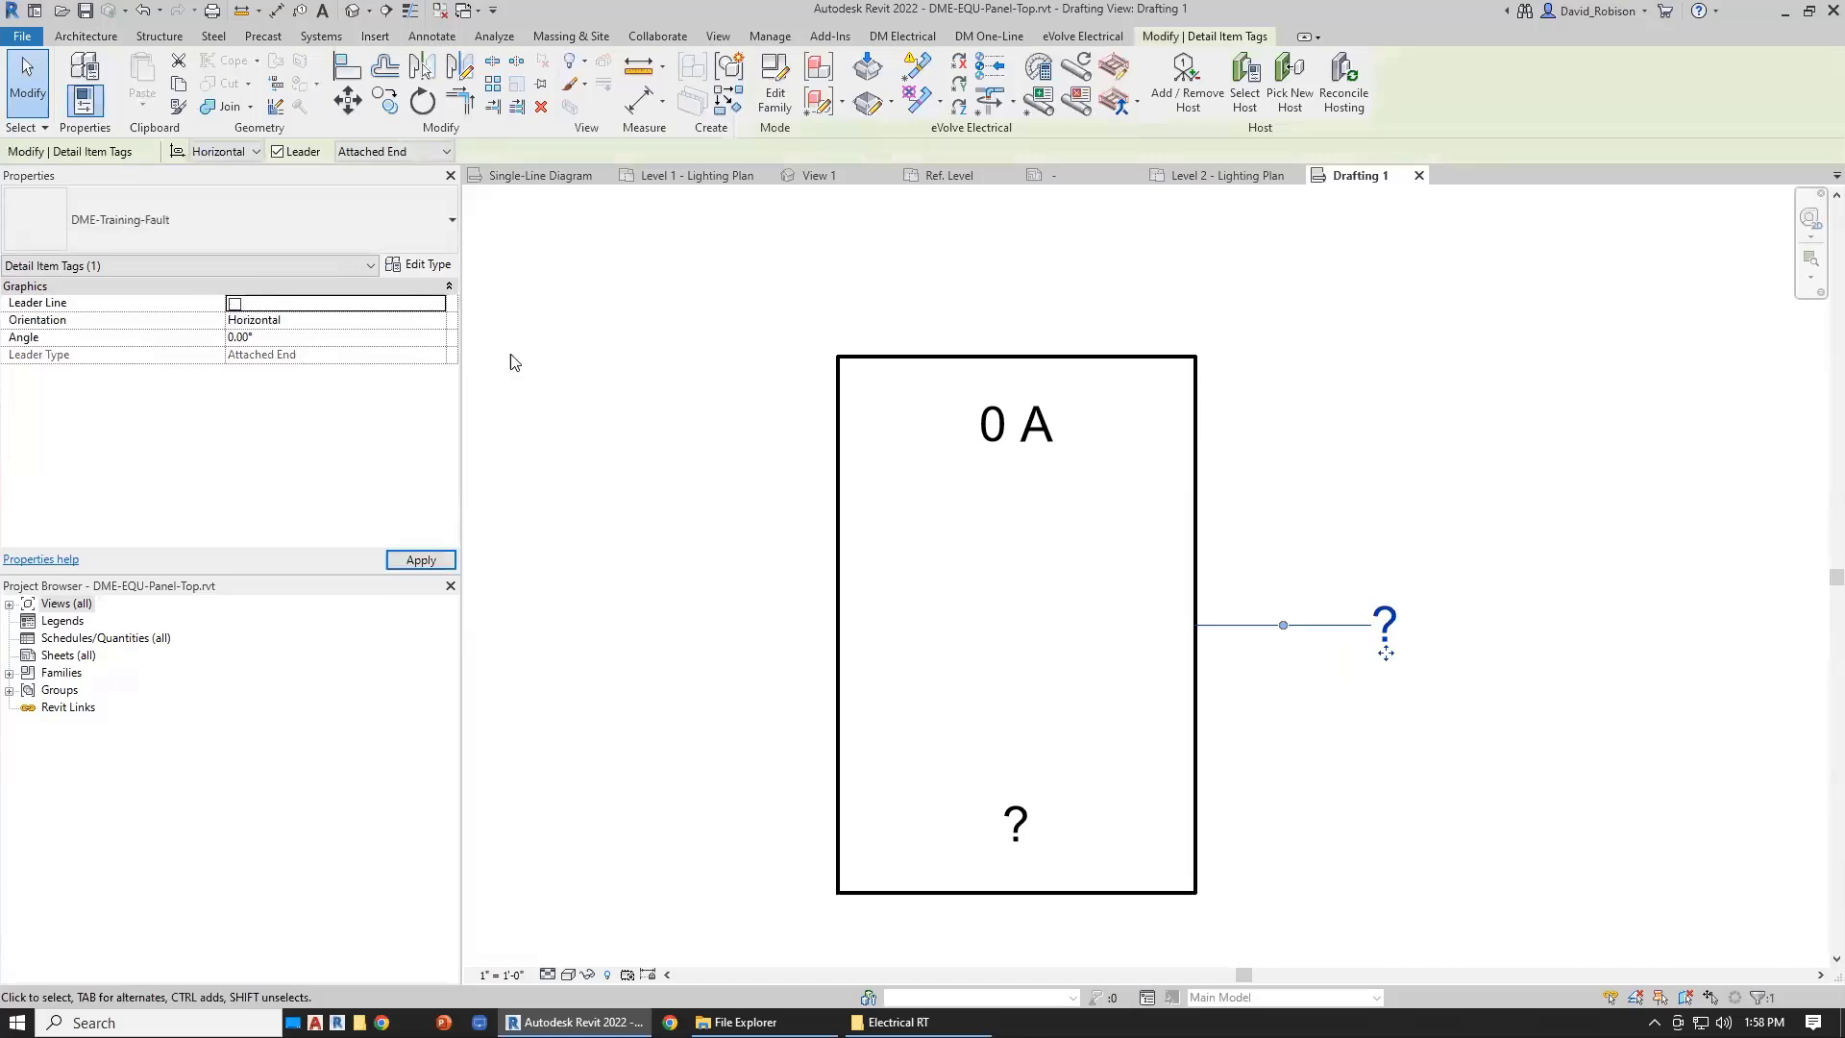
pyautogui.moveTo(1385, 651); pyautogui.dragTo(1235, 407)
pyautogui.press('Escape')
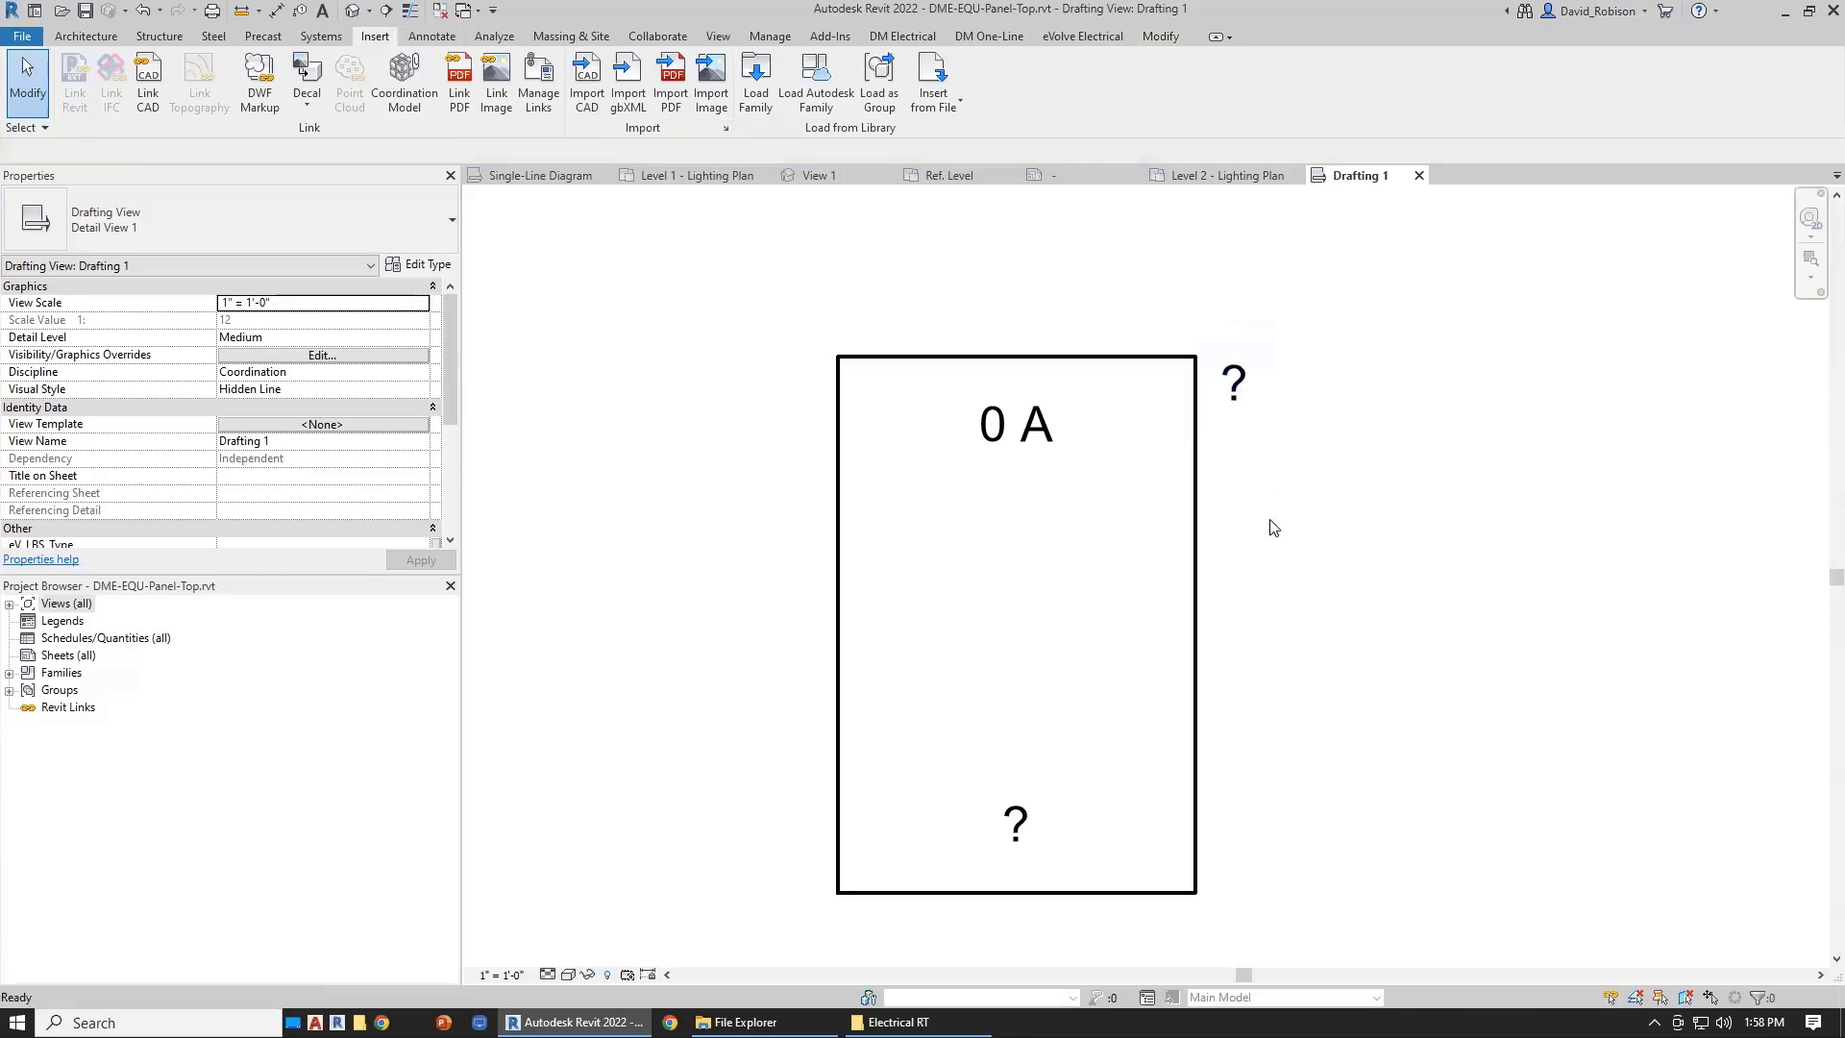
# - Close the panel template with its changes saved, and insert linked equipment LP-3B beside LP-3 below MDP-3 on the Single-Line Diagram
pyautogui.click(1418, 175)
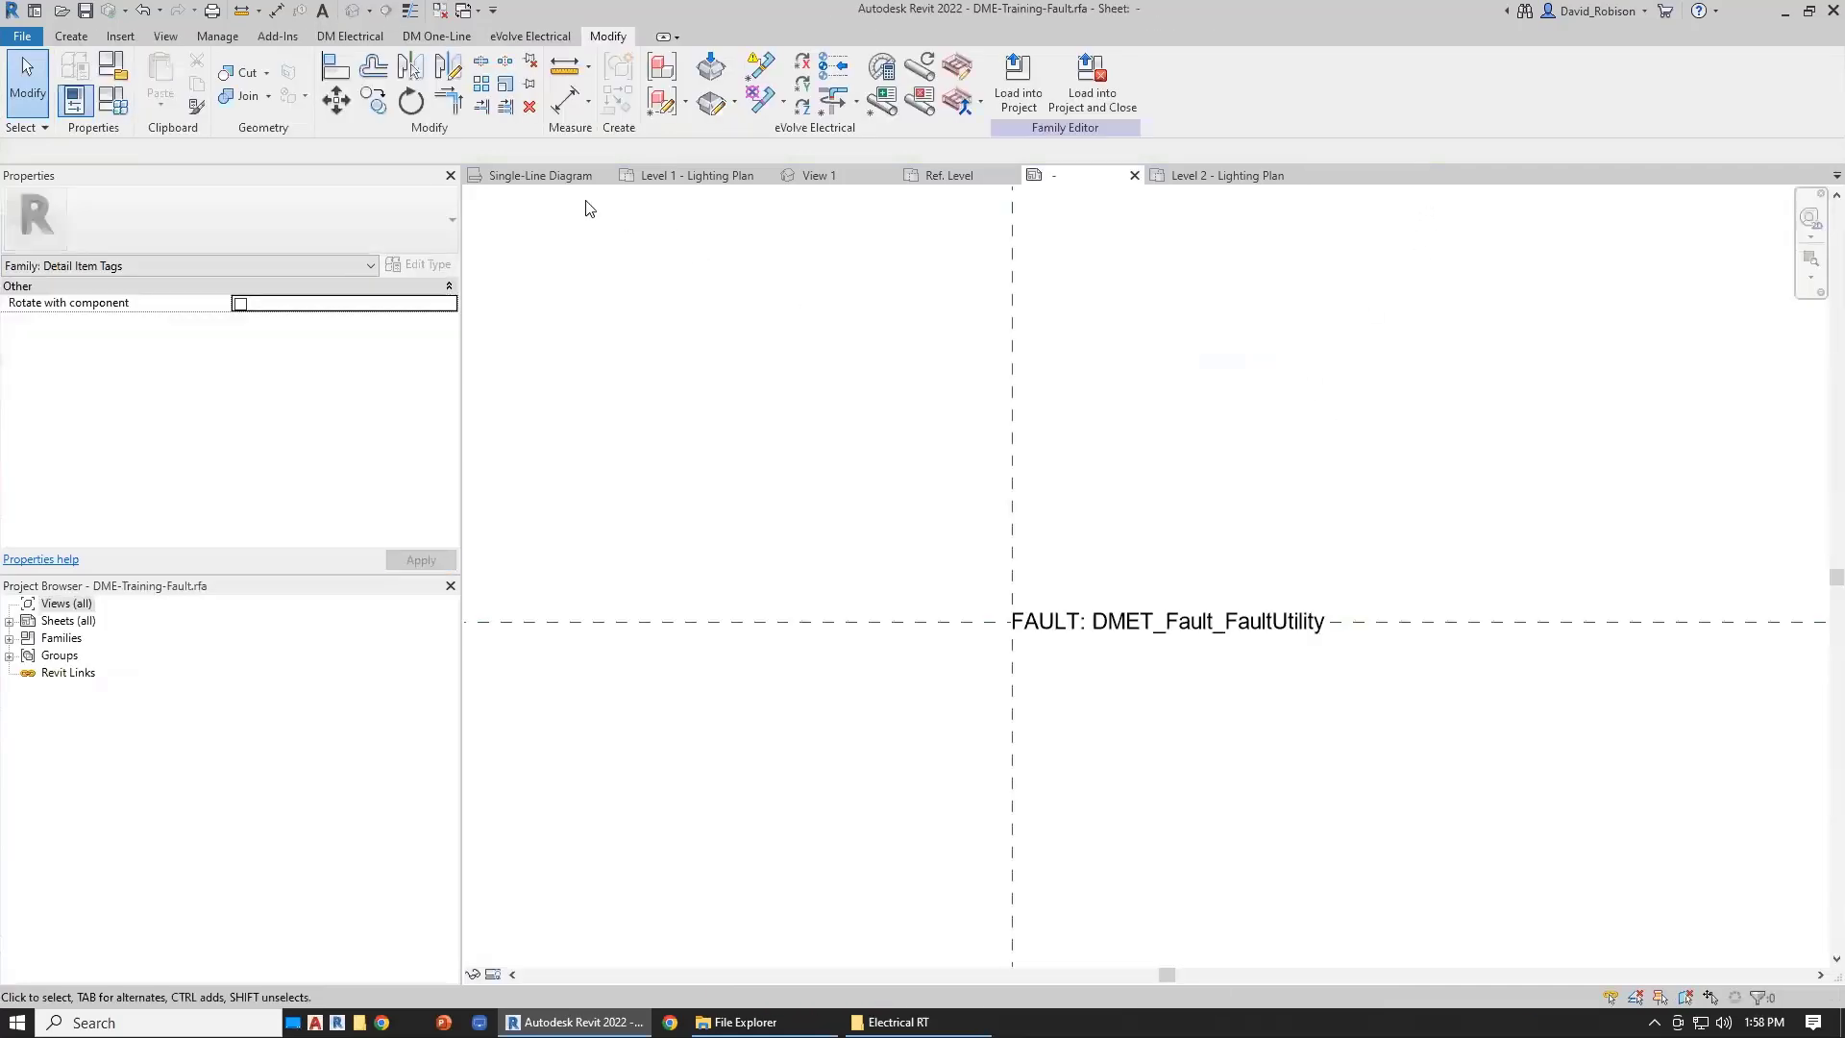
pyautogui.click(546, 179)
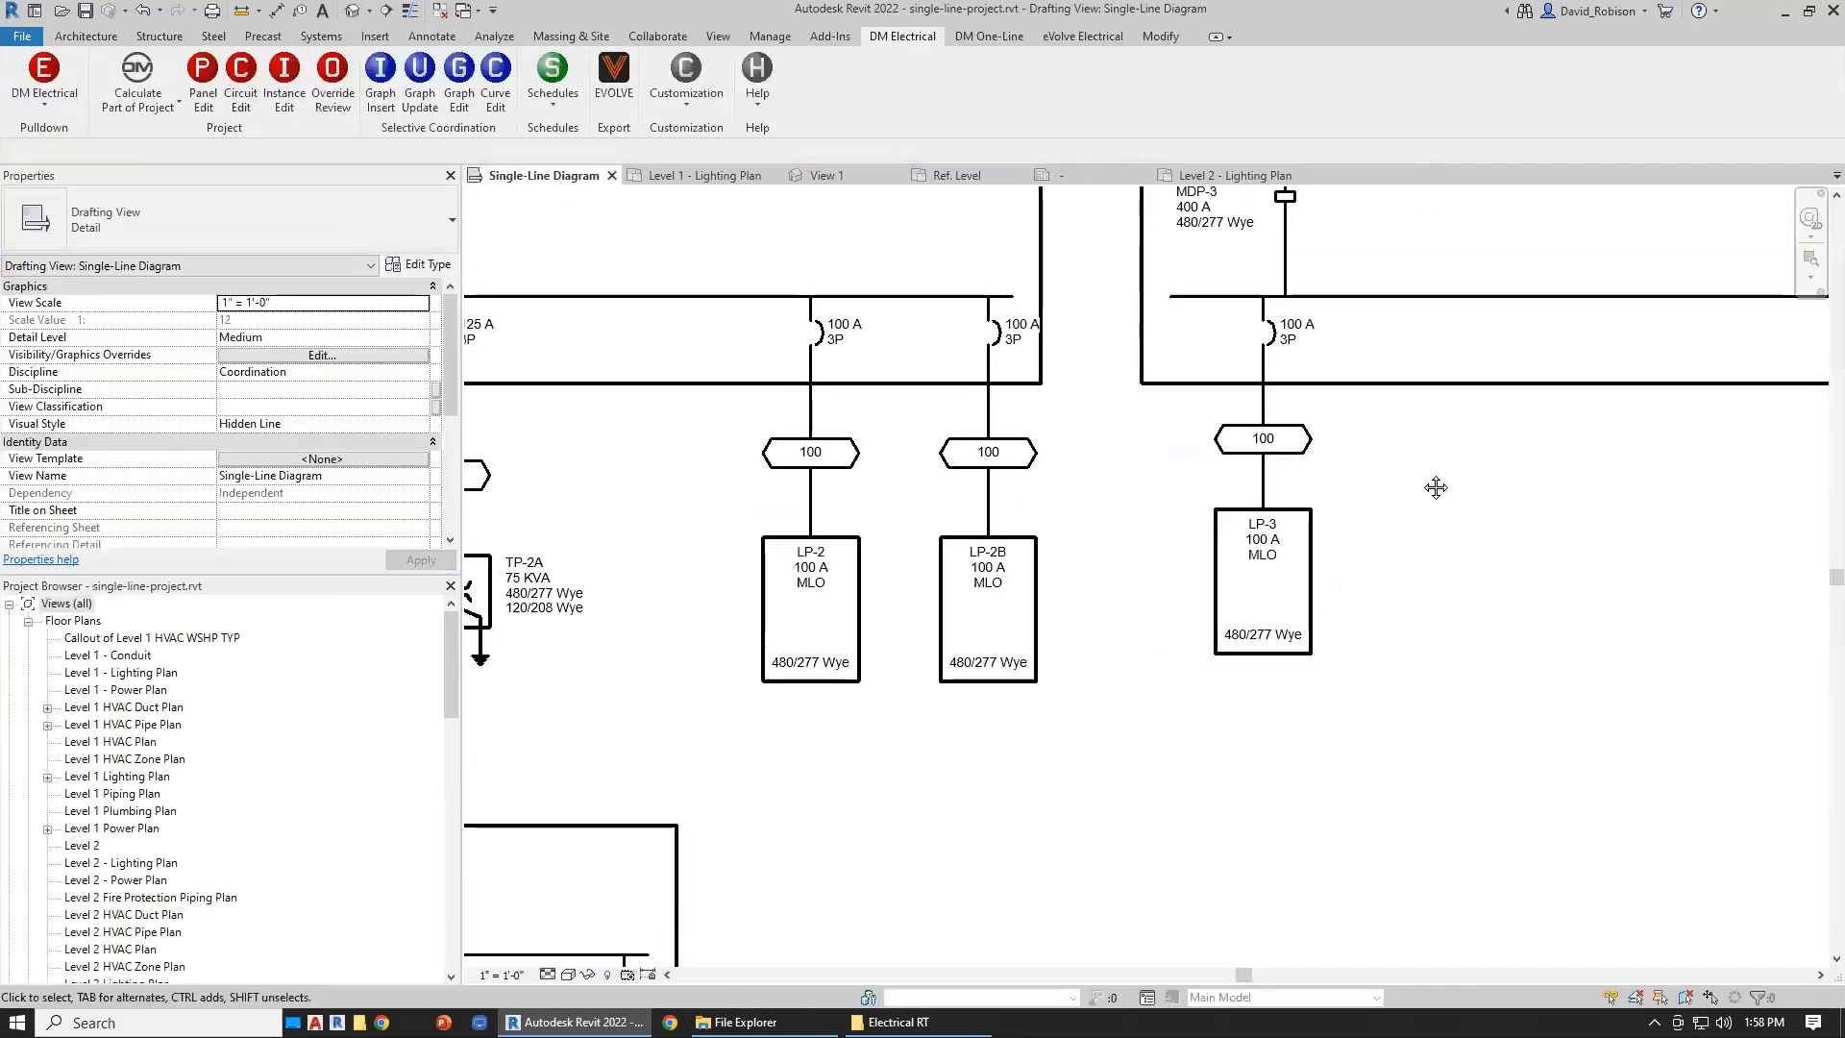
pyautogui.moveTo(1459, 483); pyautogui.dragTo(1160, 505, button='middle')
pyautogui.scroll(-1, 1161, 504)
pyautogui.click(988, 38)
pyautogui.click(413, 88)
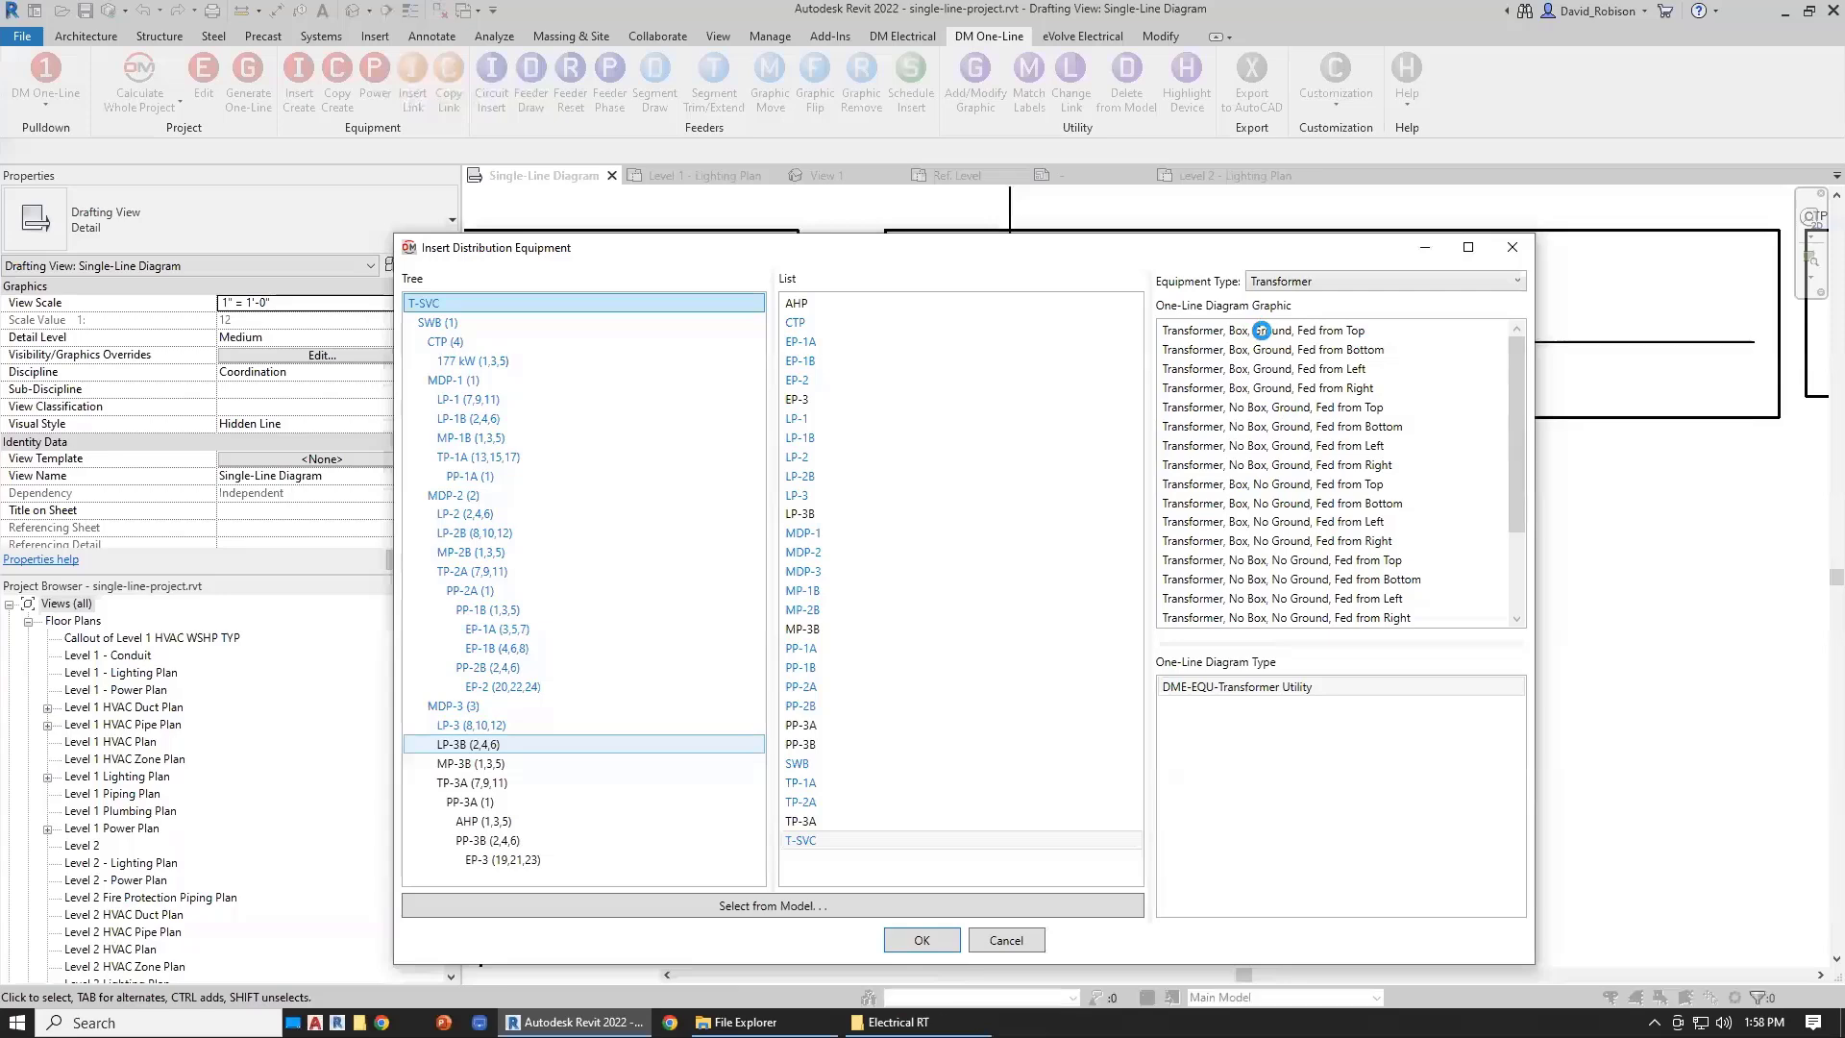
pyautogui.click(1140, 526)
pyautogui.scroll(2, 1188, 551)
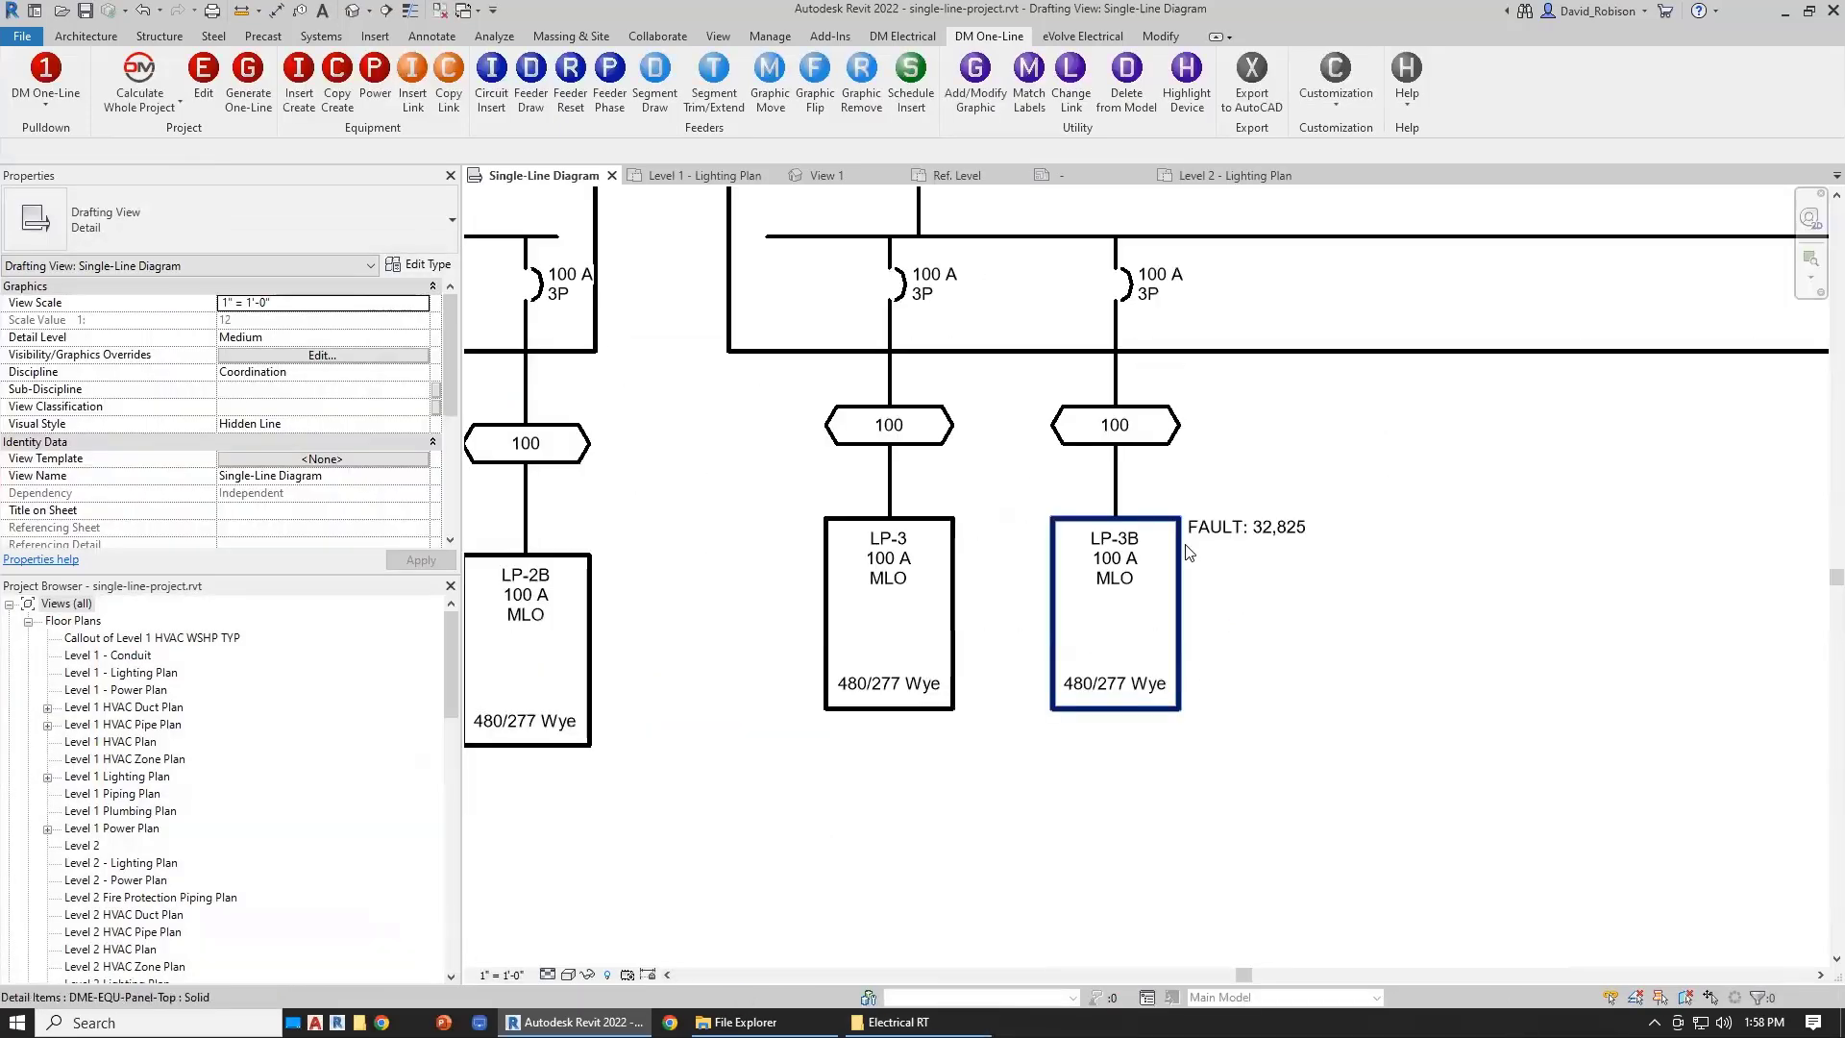
pyautogui.scroll(1, 1189, 550)
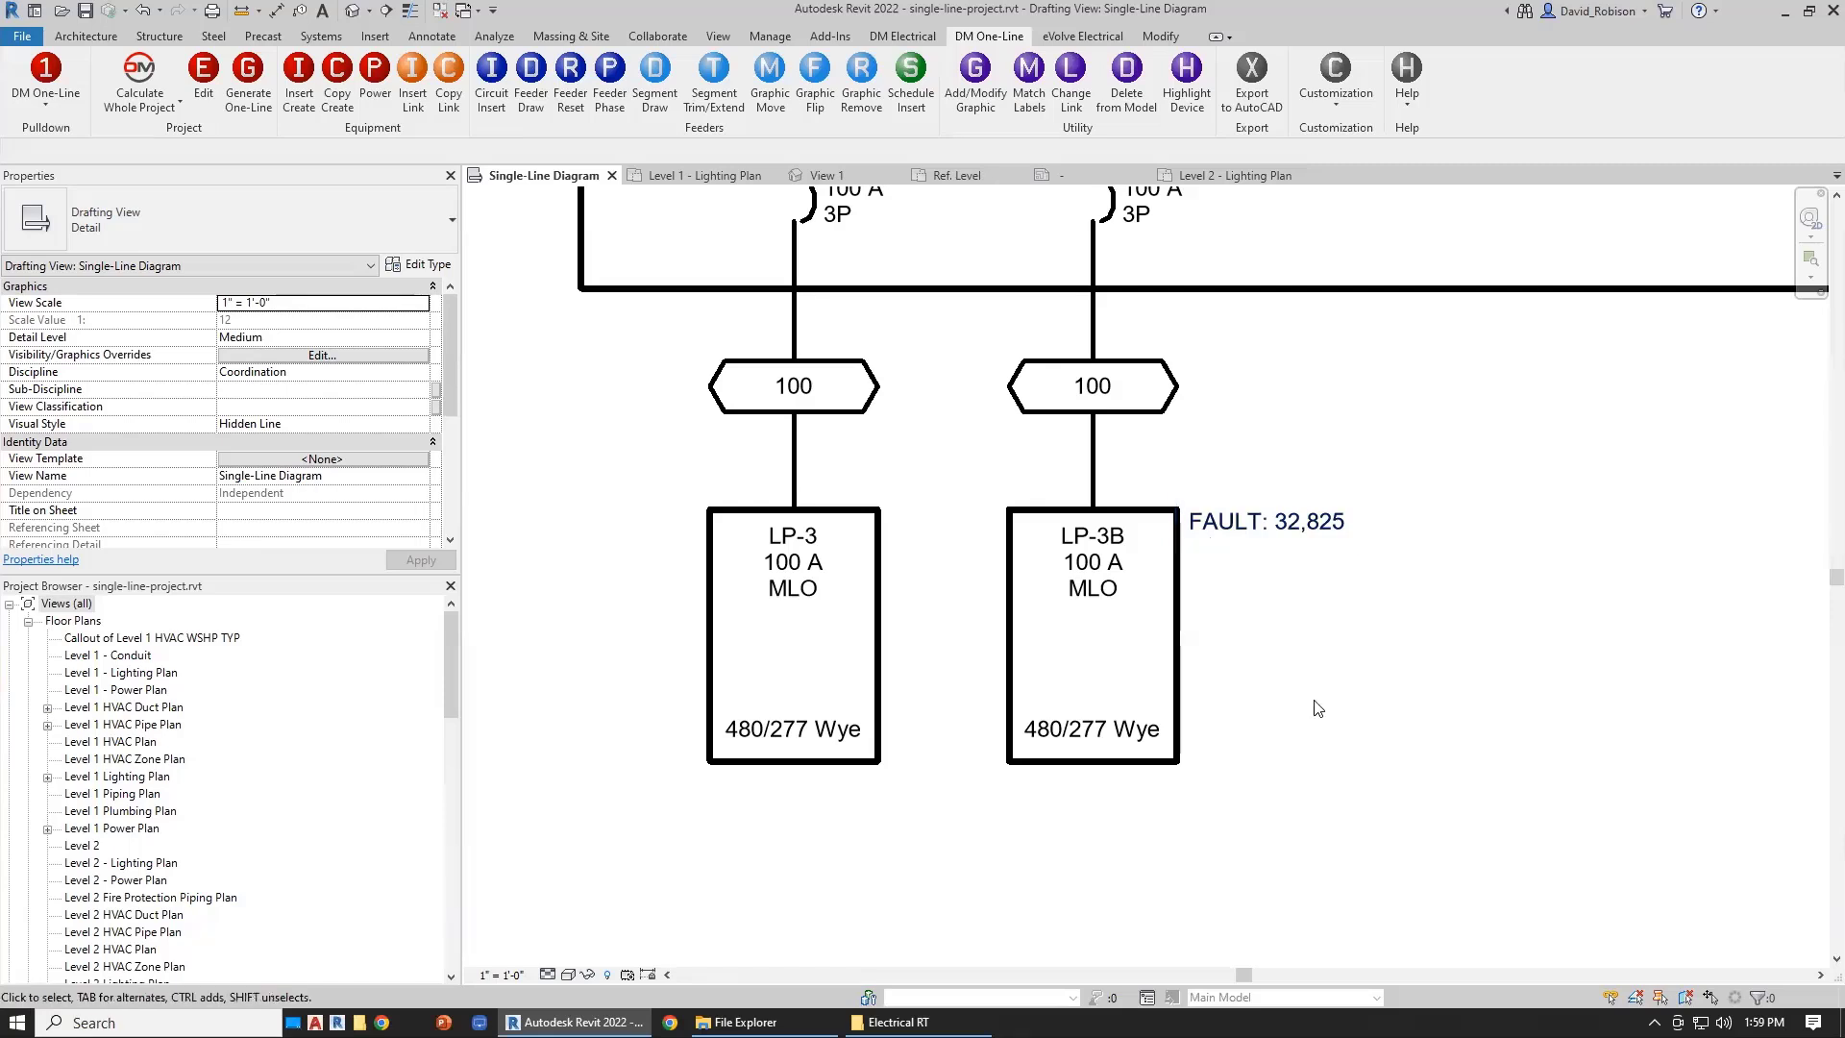
# - Select LP-3B's circuit breaker symbol and locate DME-FDR-Circuit Breaker.rfa and DME-FDR-Circuit Breaker.rvt in the Electrical RT folder
pyautogui.scroll(-2, 1324, 690)
pyautogui.moveTo(1384, 531); pyautogui.dragTo(1235, 611, button='middle')
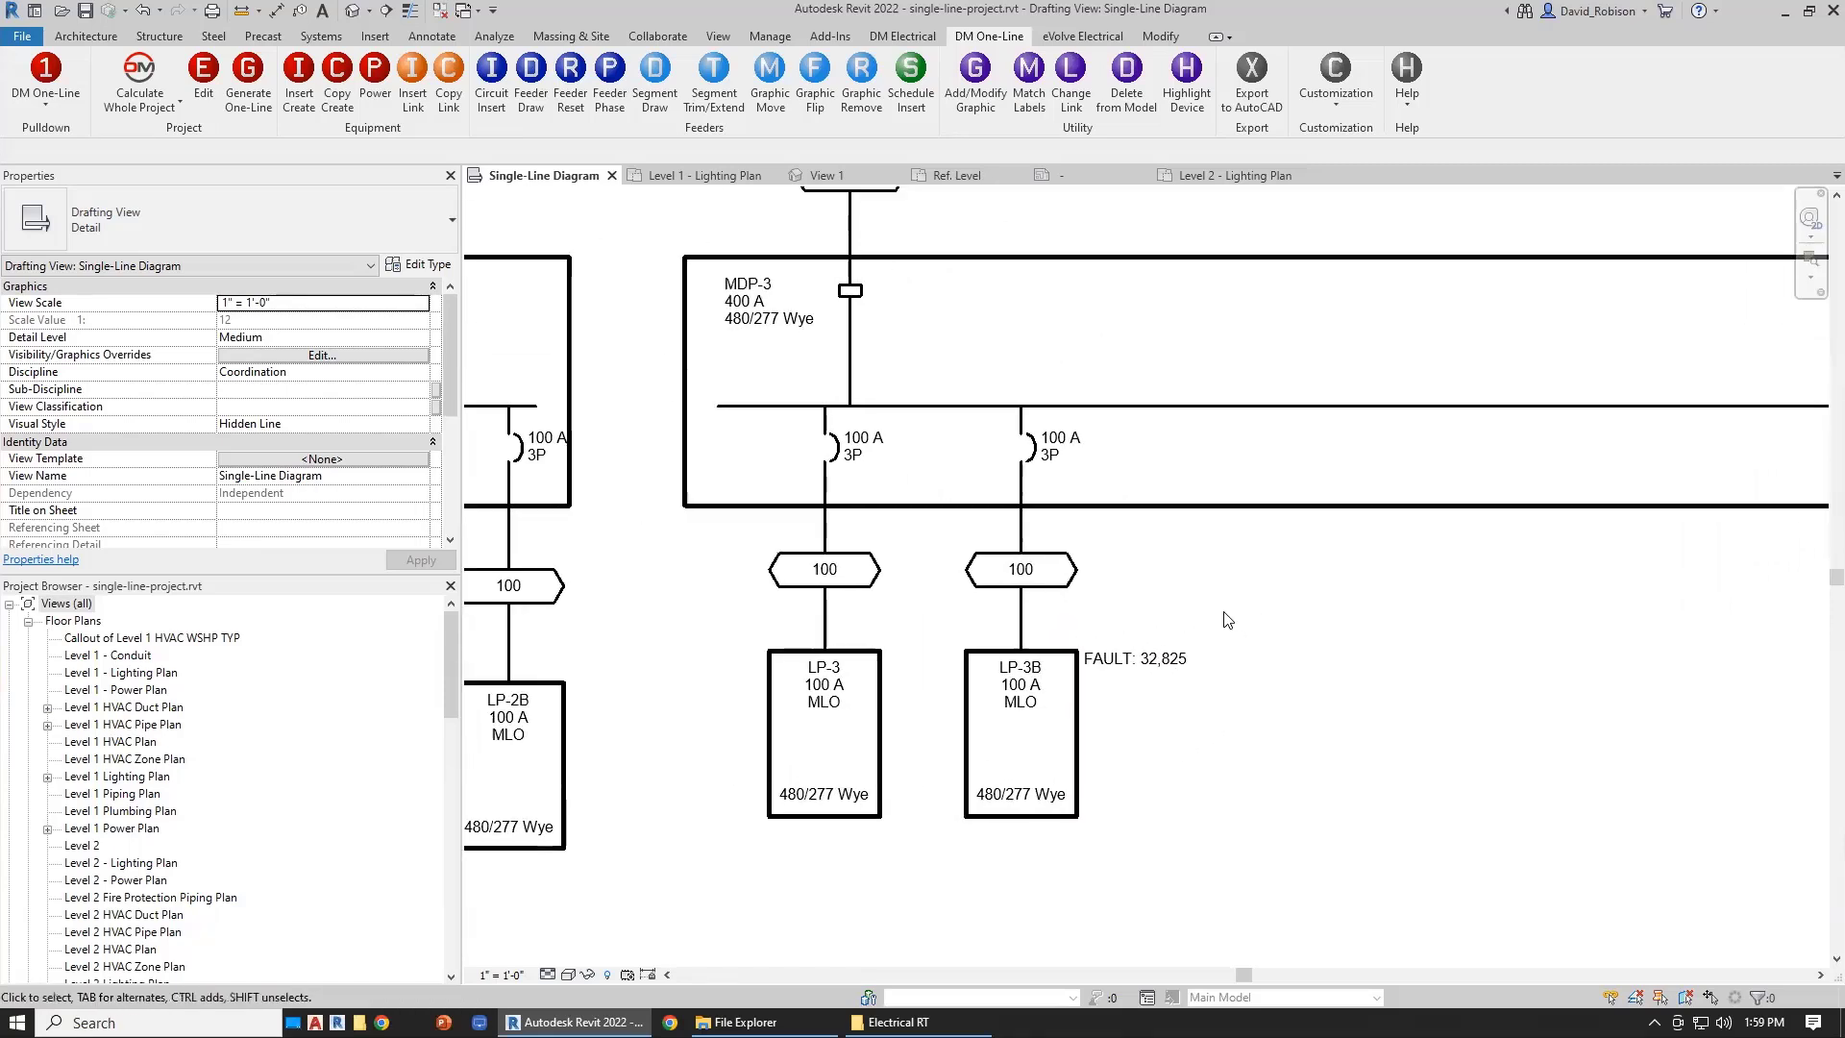
pyautogui.click(1023, 471)
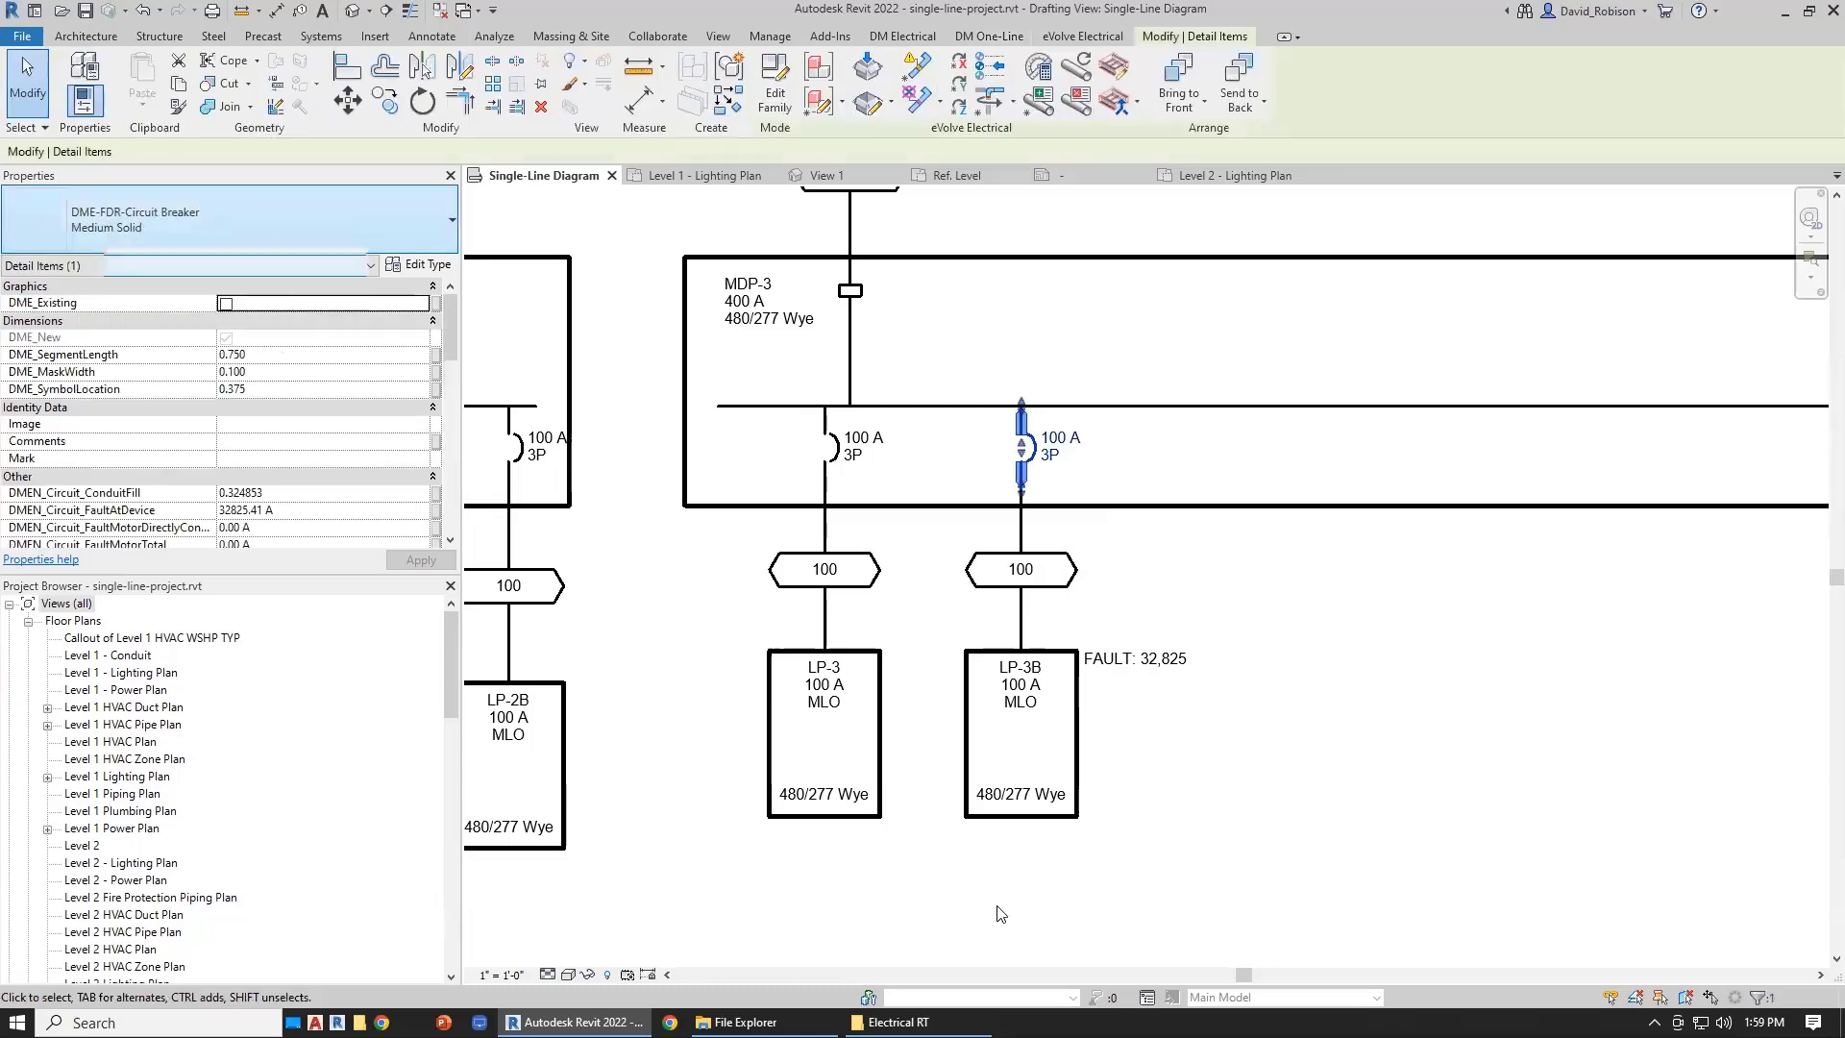
pyautogui.hotkey('alt', 'Tab')
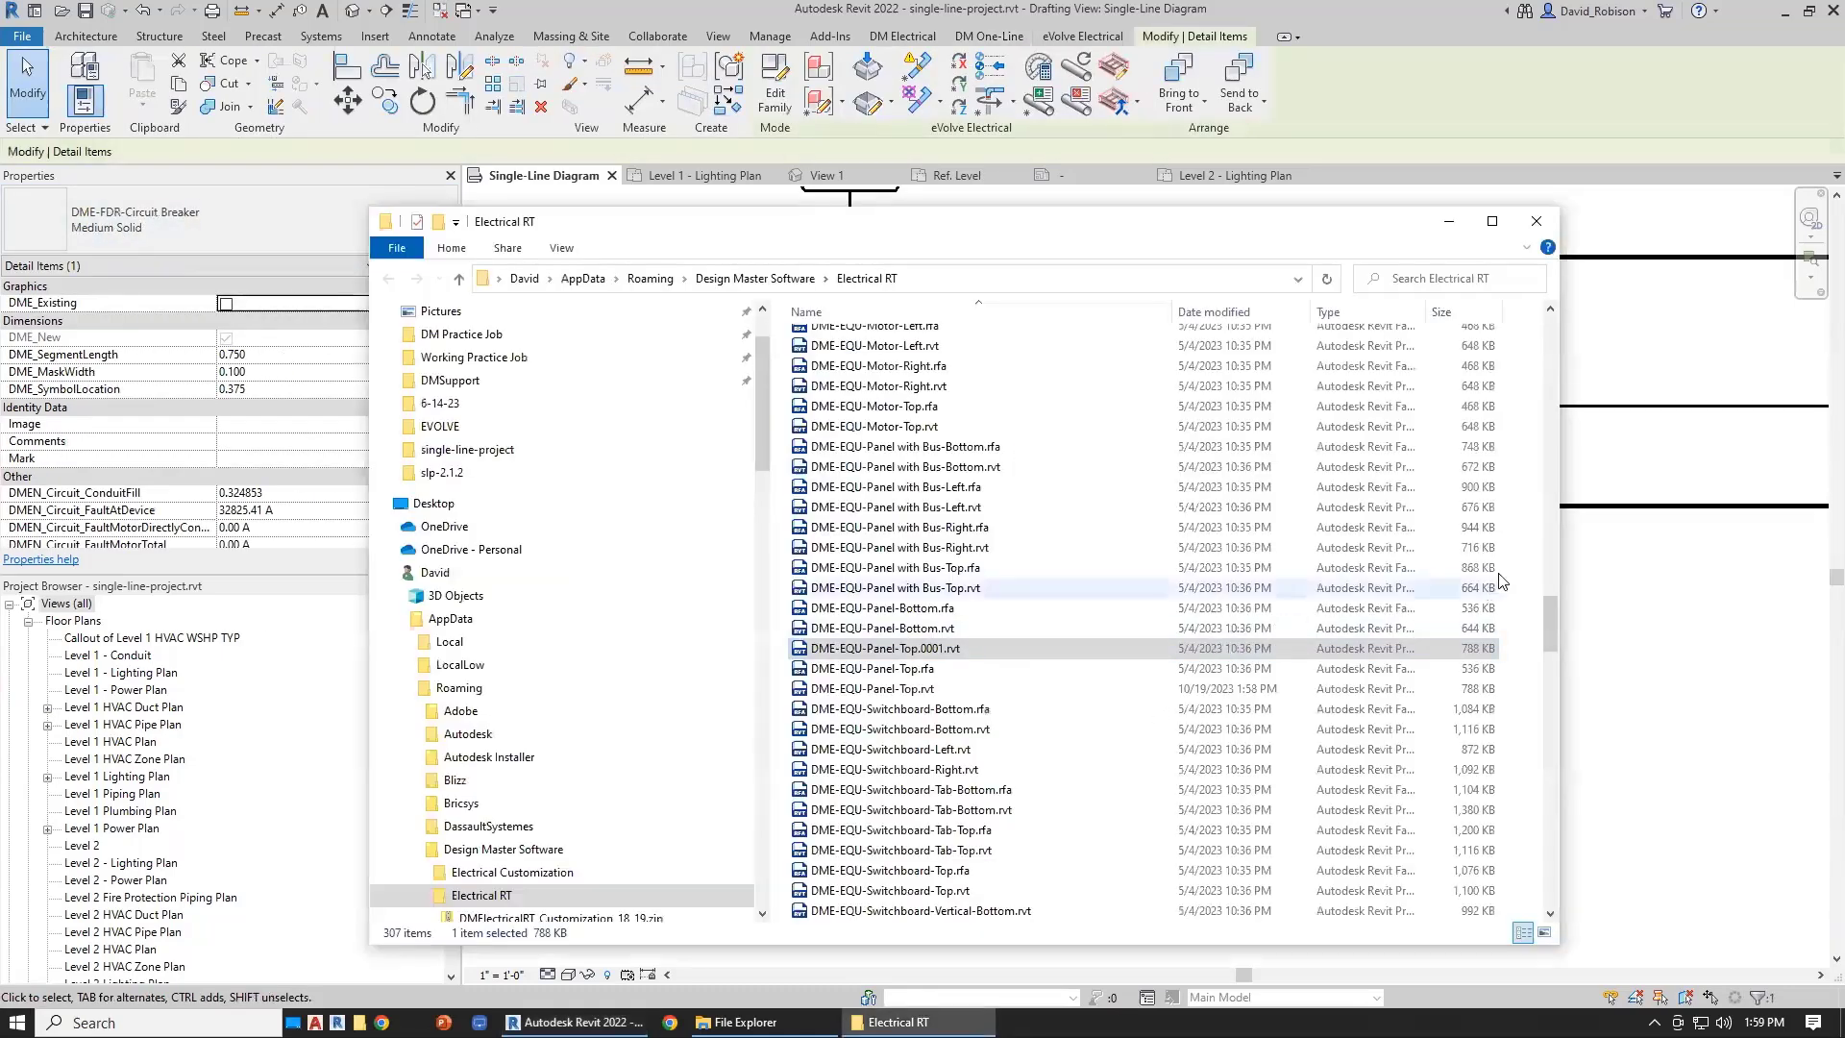
pyautogui.moveTo(1548, 617); pyautogui.dragTo(1548, 770)
pyautogui.click(941, 524)
pyautogui.click(945, 543)
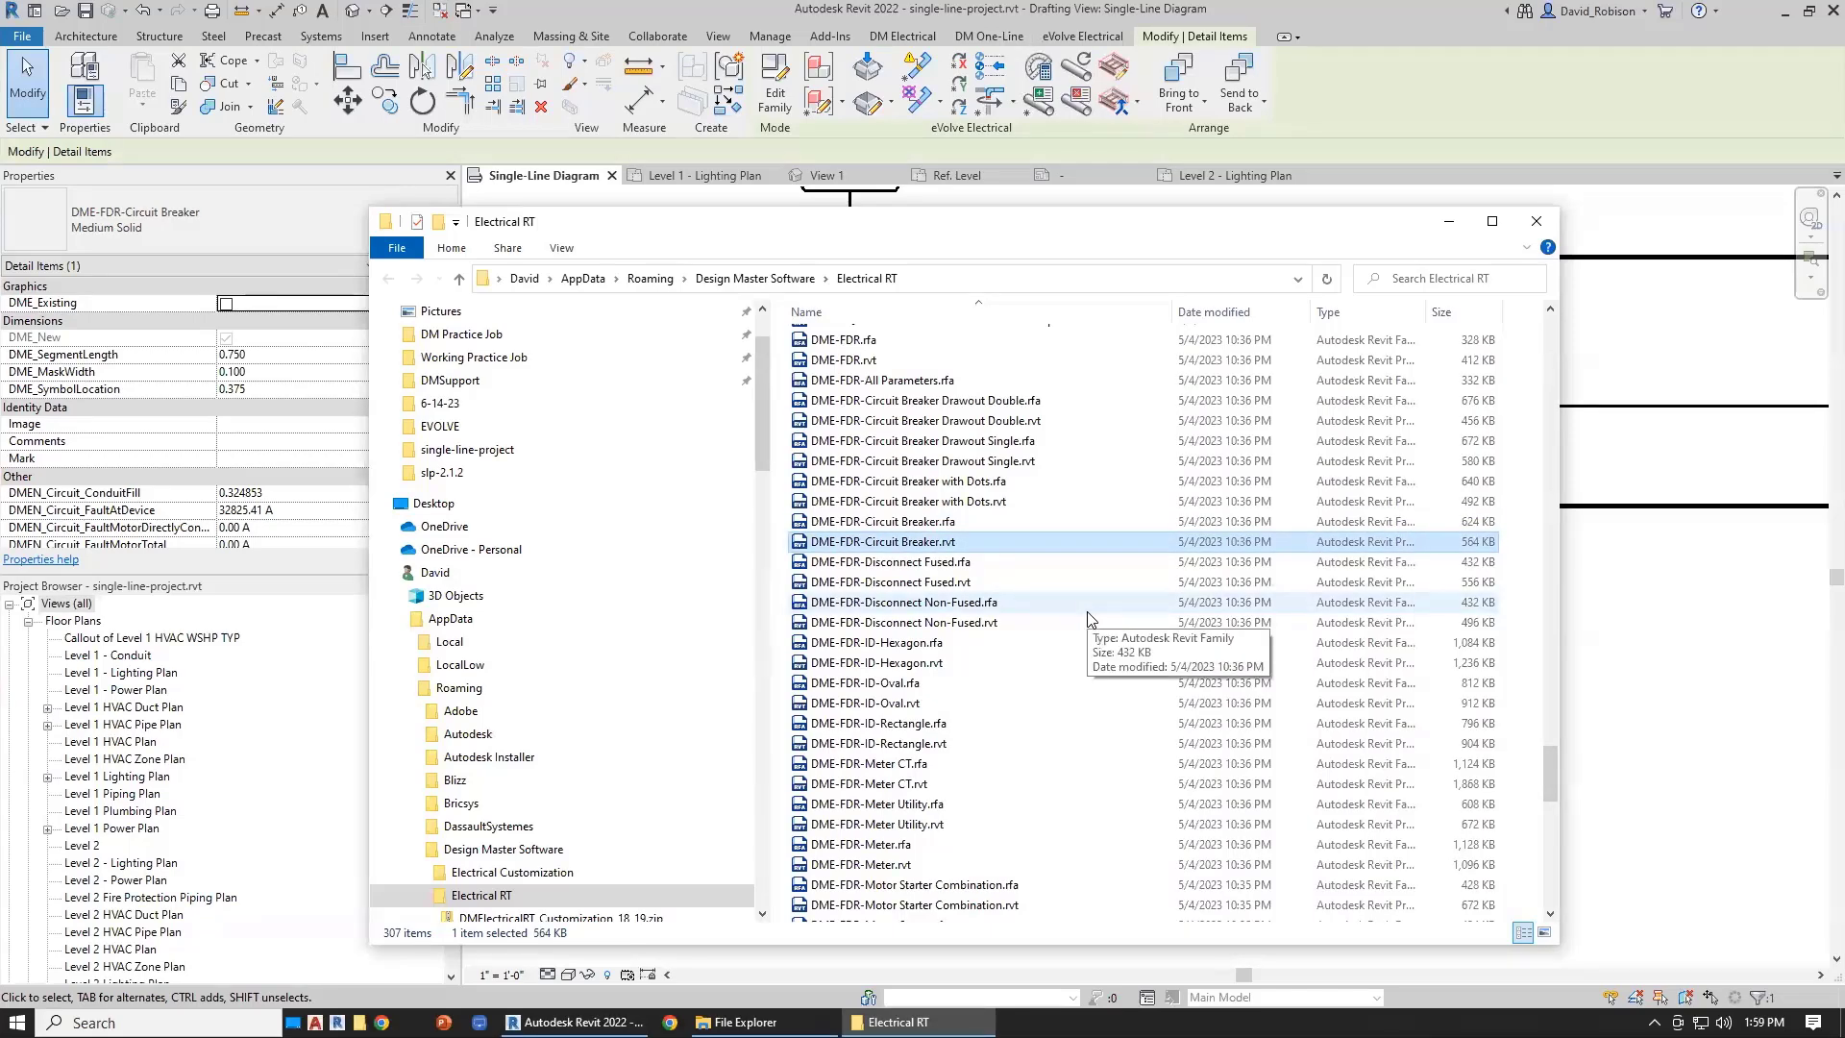
pyautogui.click(1483, 98)
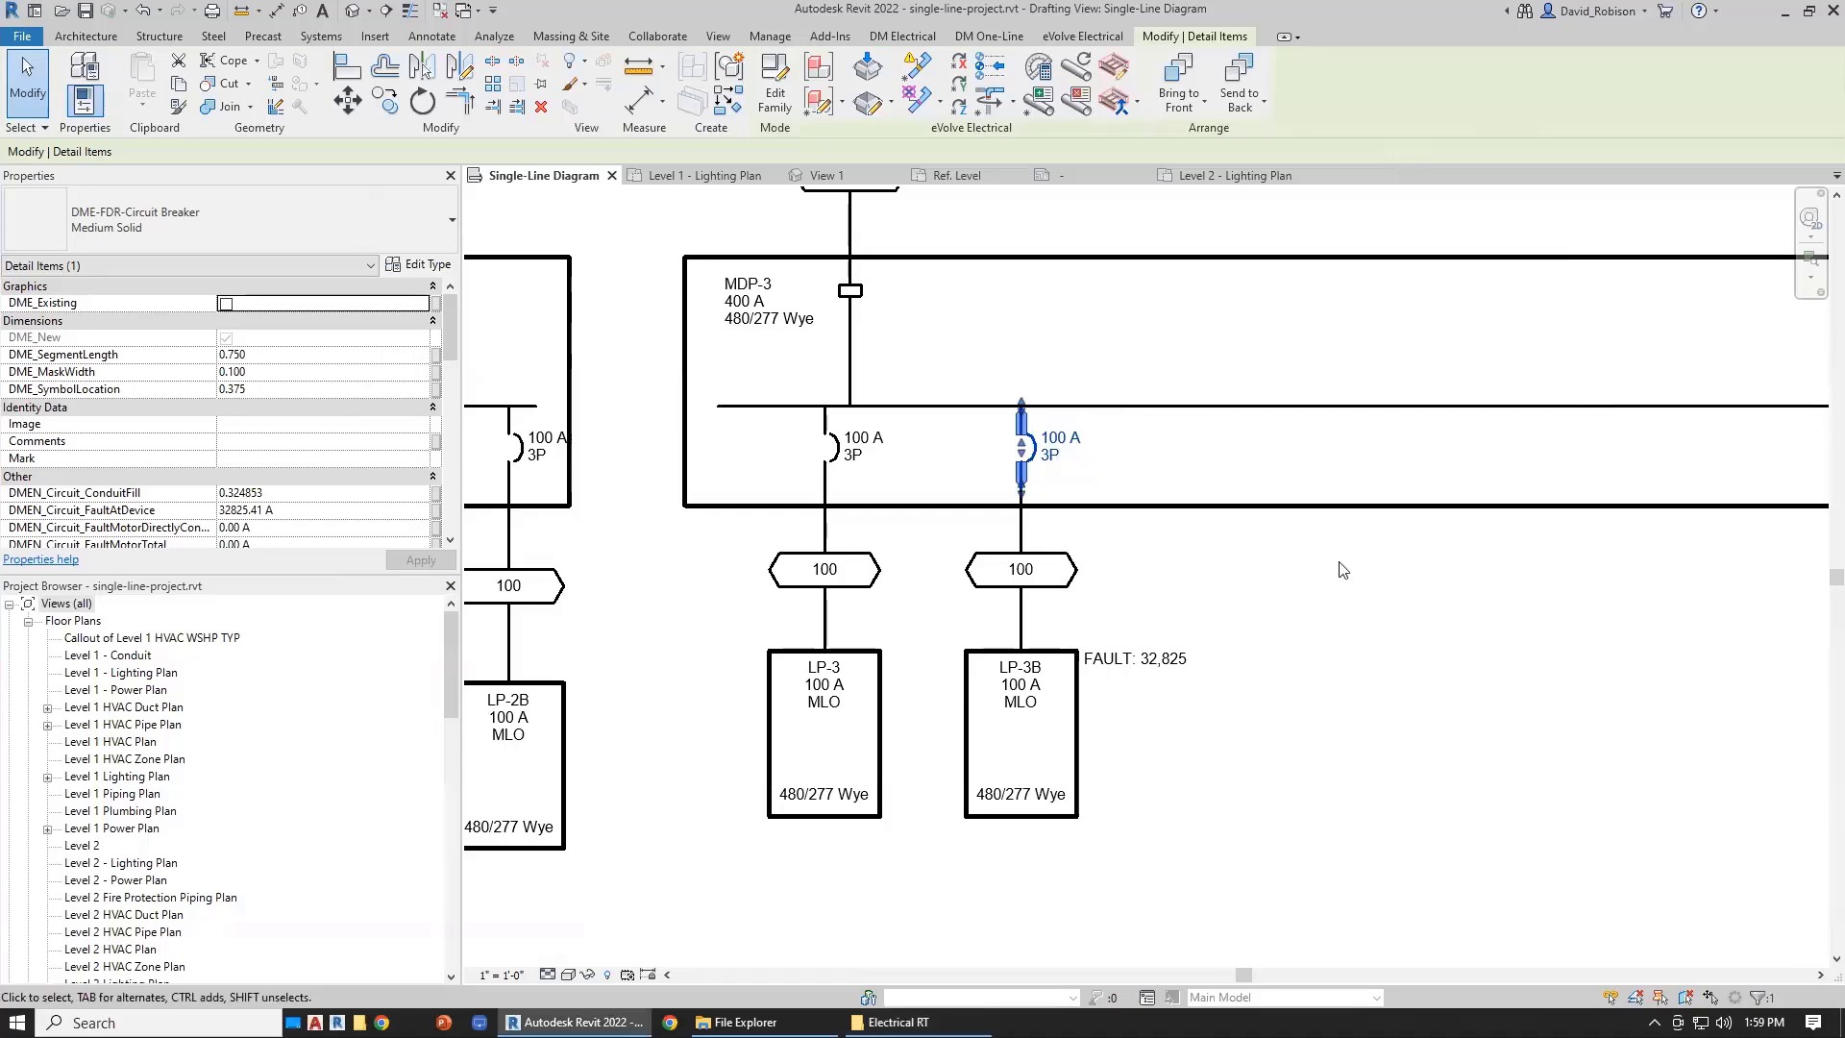
pyautogui.click(1391, 603)
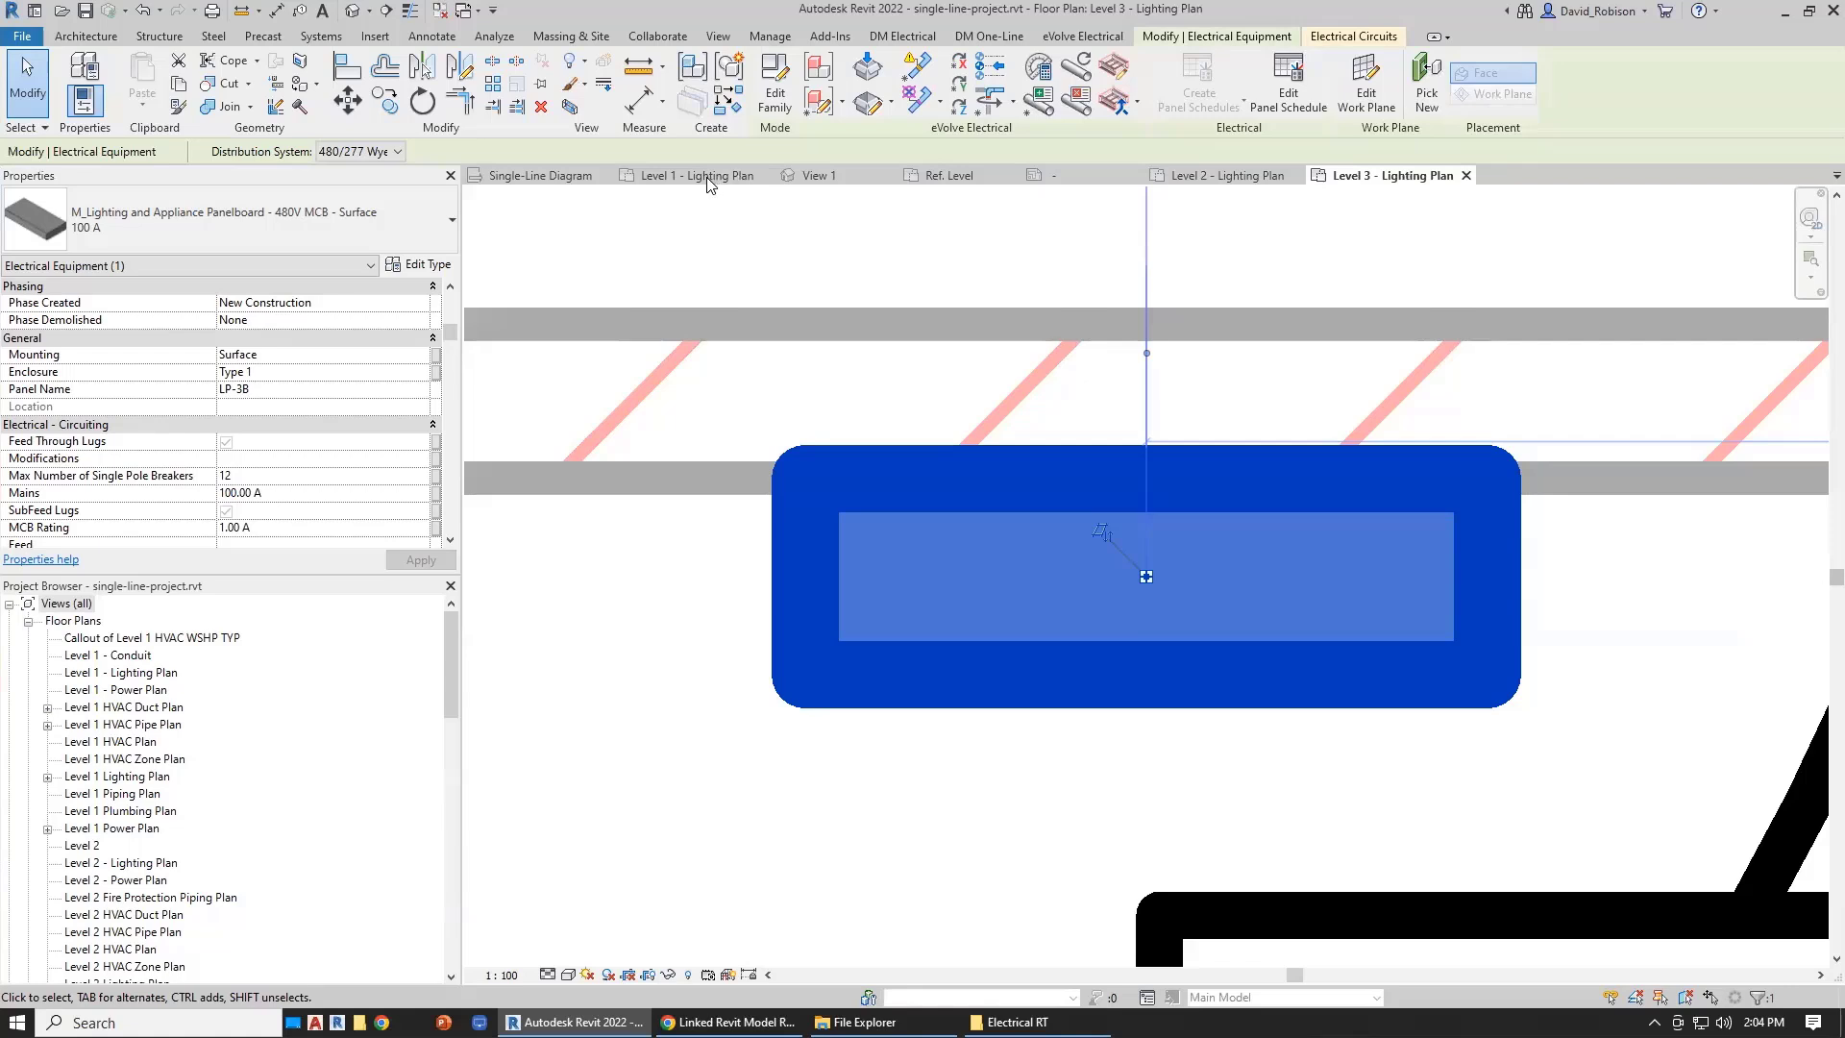
# - Select transformer TP-1A in the Level 1 - Lighting Plan and review the types available for it
pyautogui.click(706, 179)
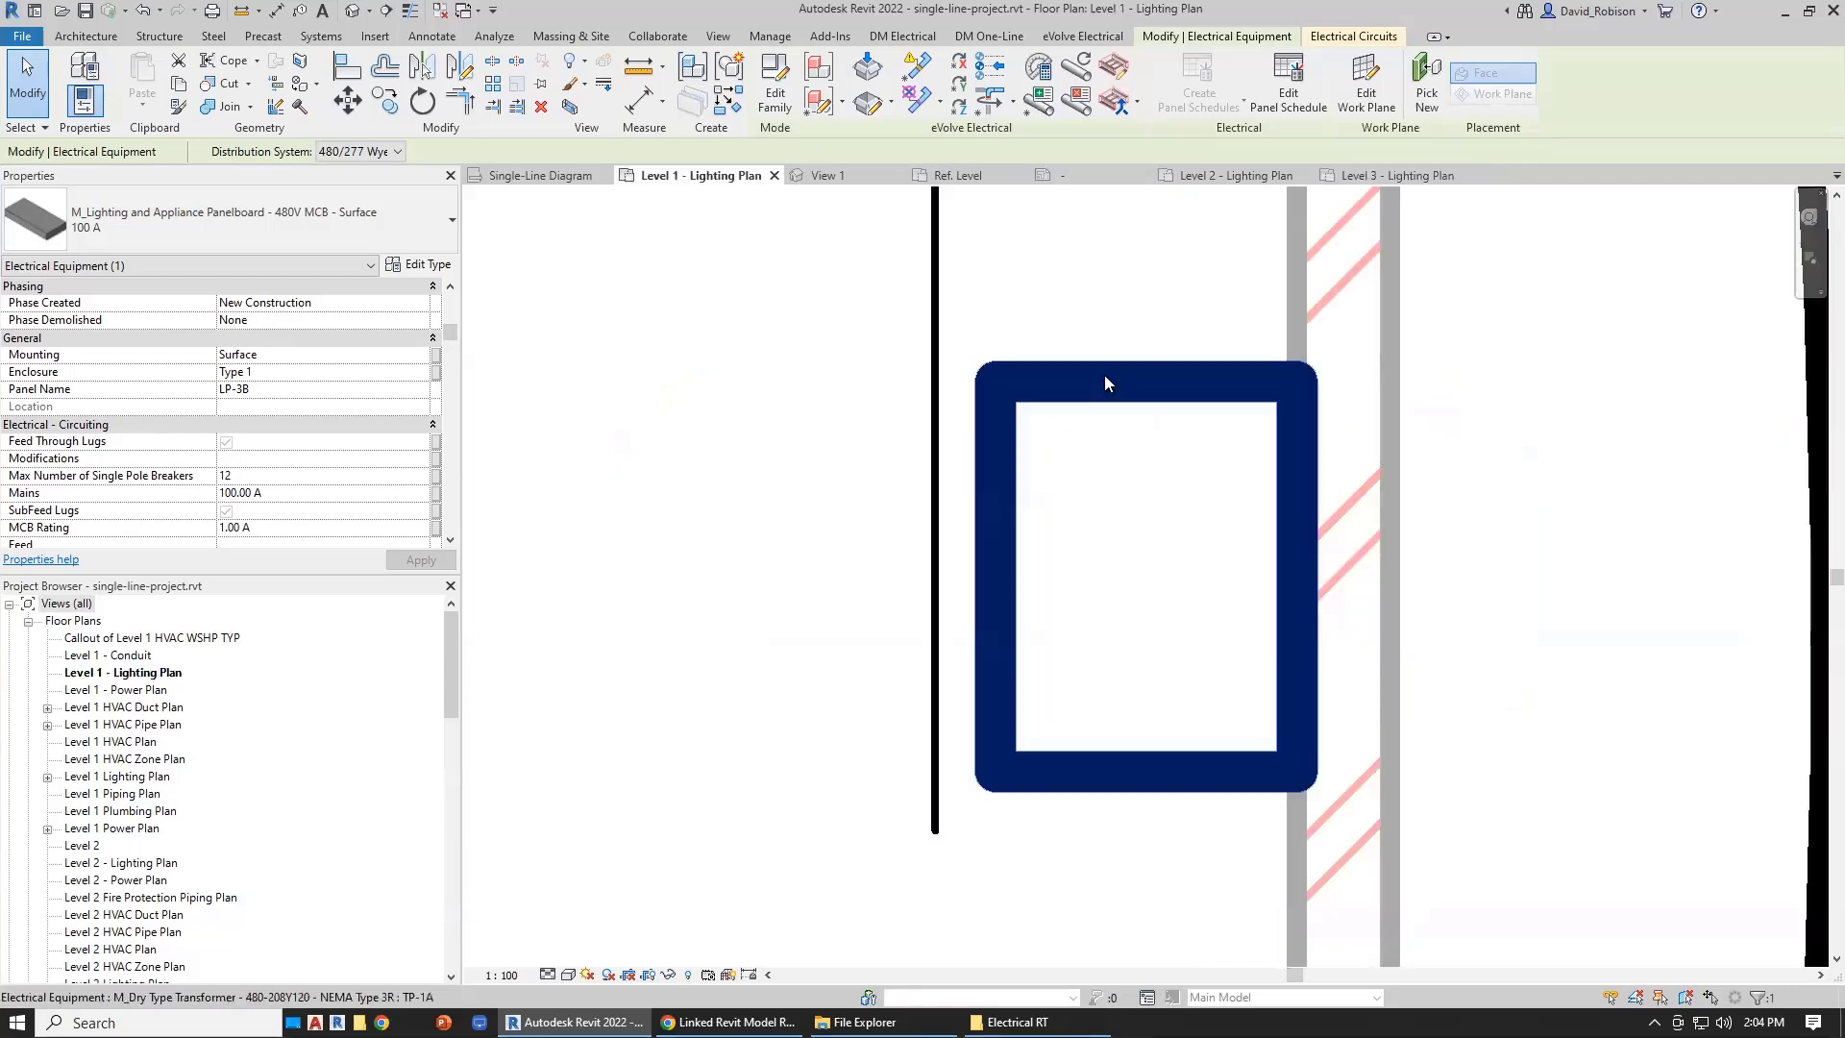
pyautogui.click(1104, 379)
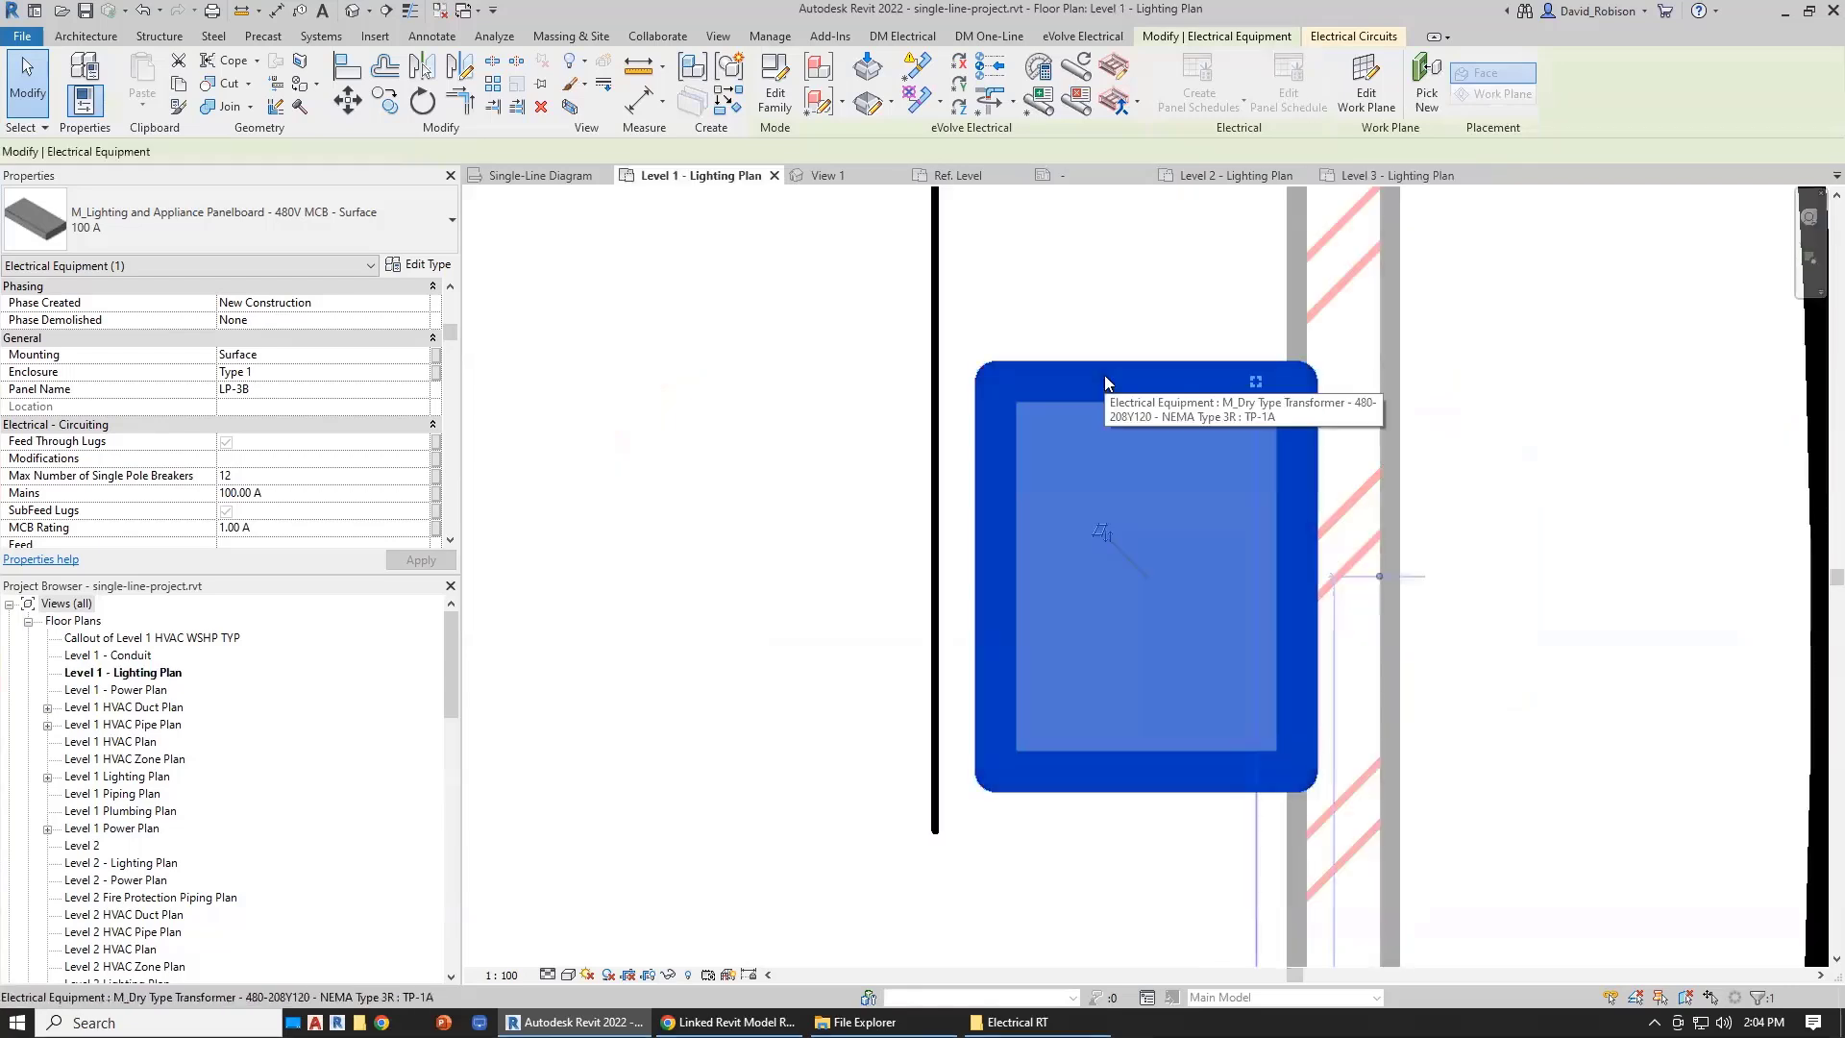
pyautogui.click(274, 219)
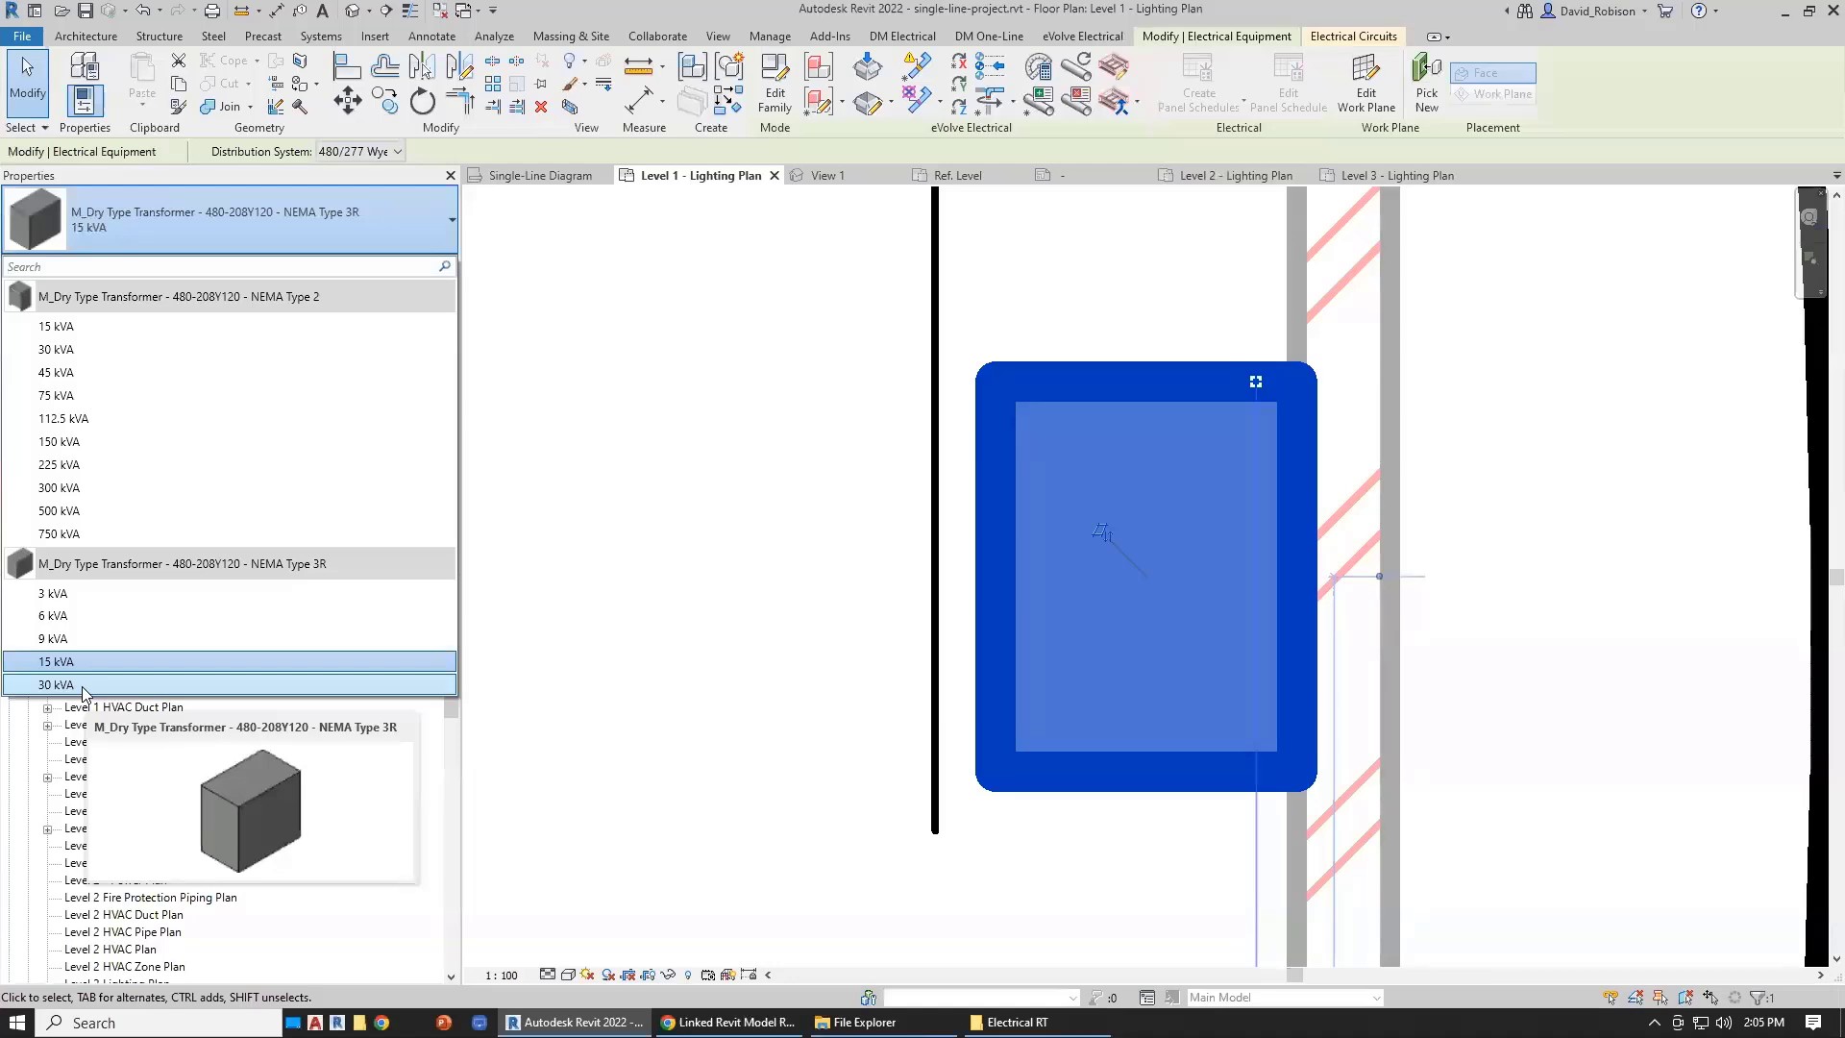
pyautogui.click(836, 444)
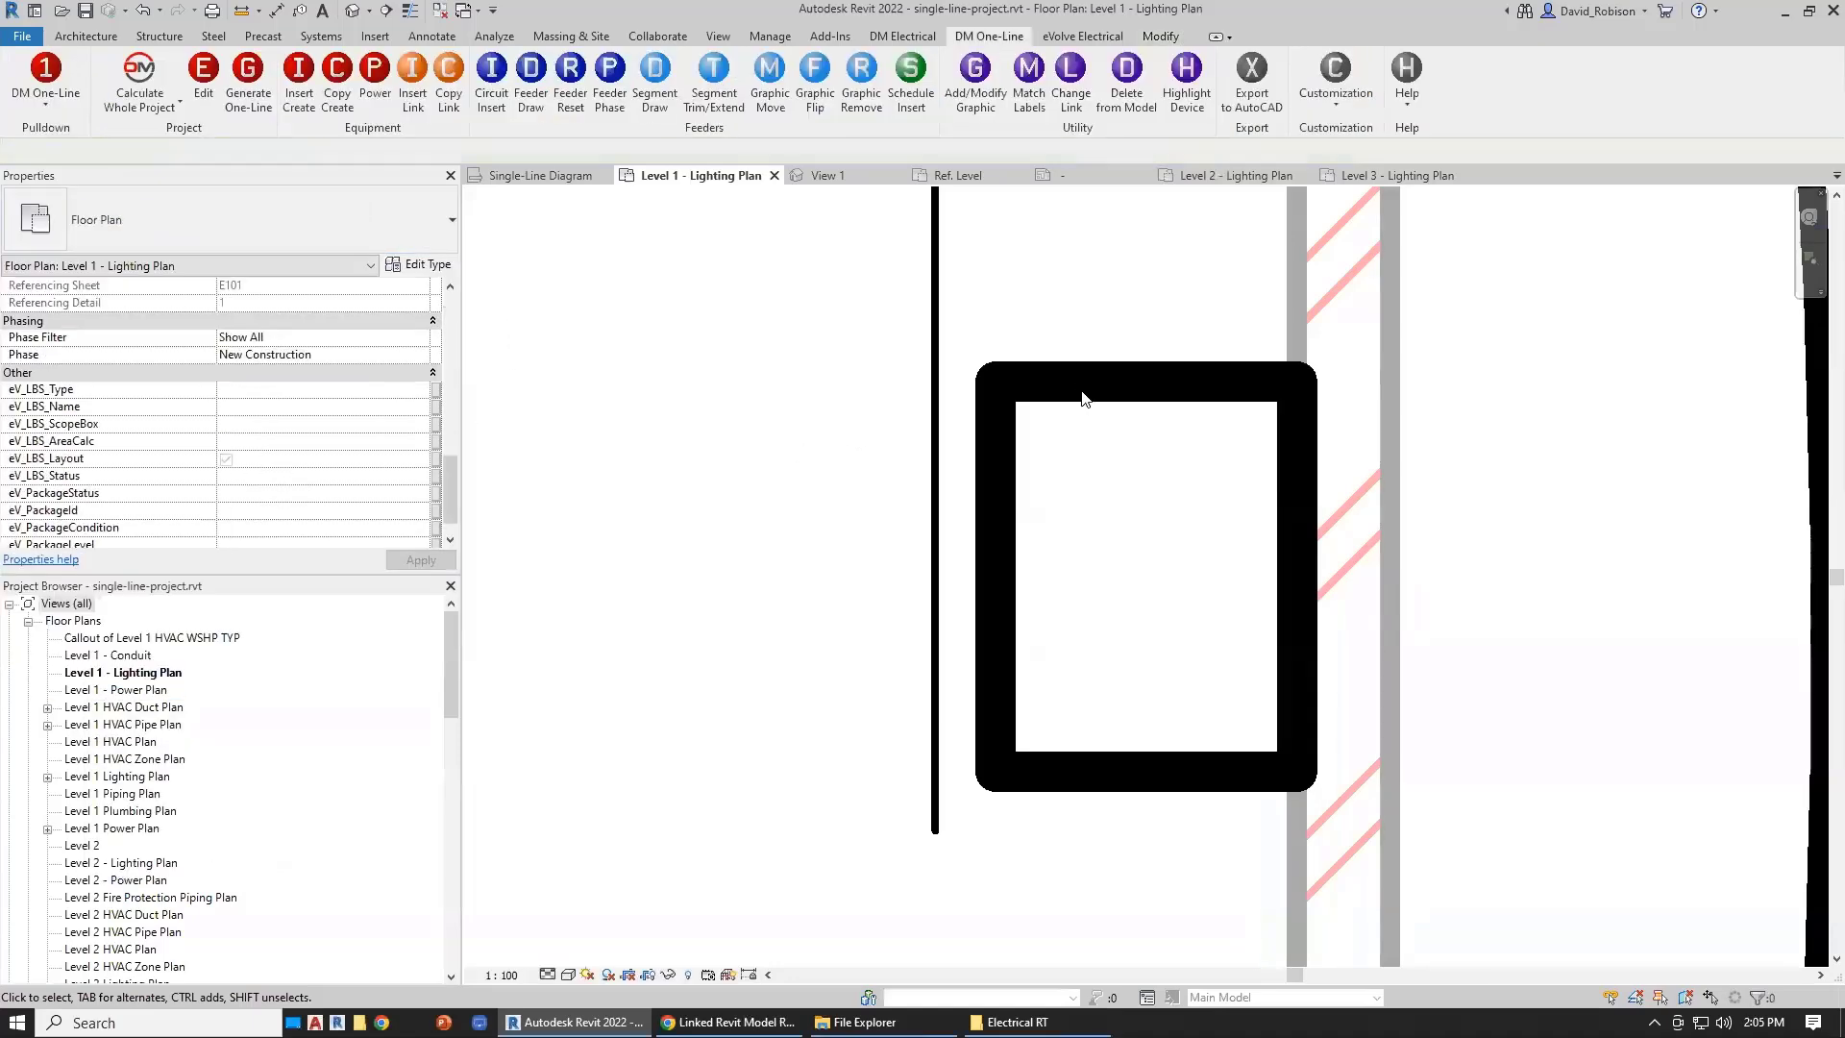
# - Open the family settings for the dry type transformer, set its device type to Distribution equipment: Transformer, and review the available kVA sizes
pyautogui.click(850, 174)
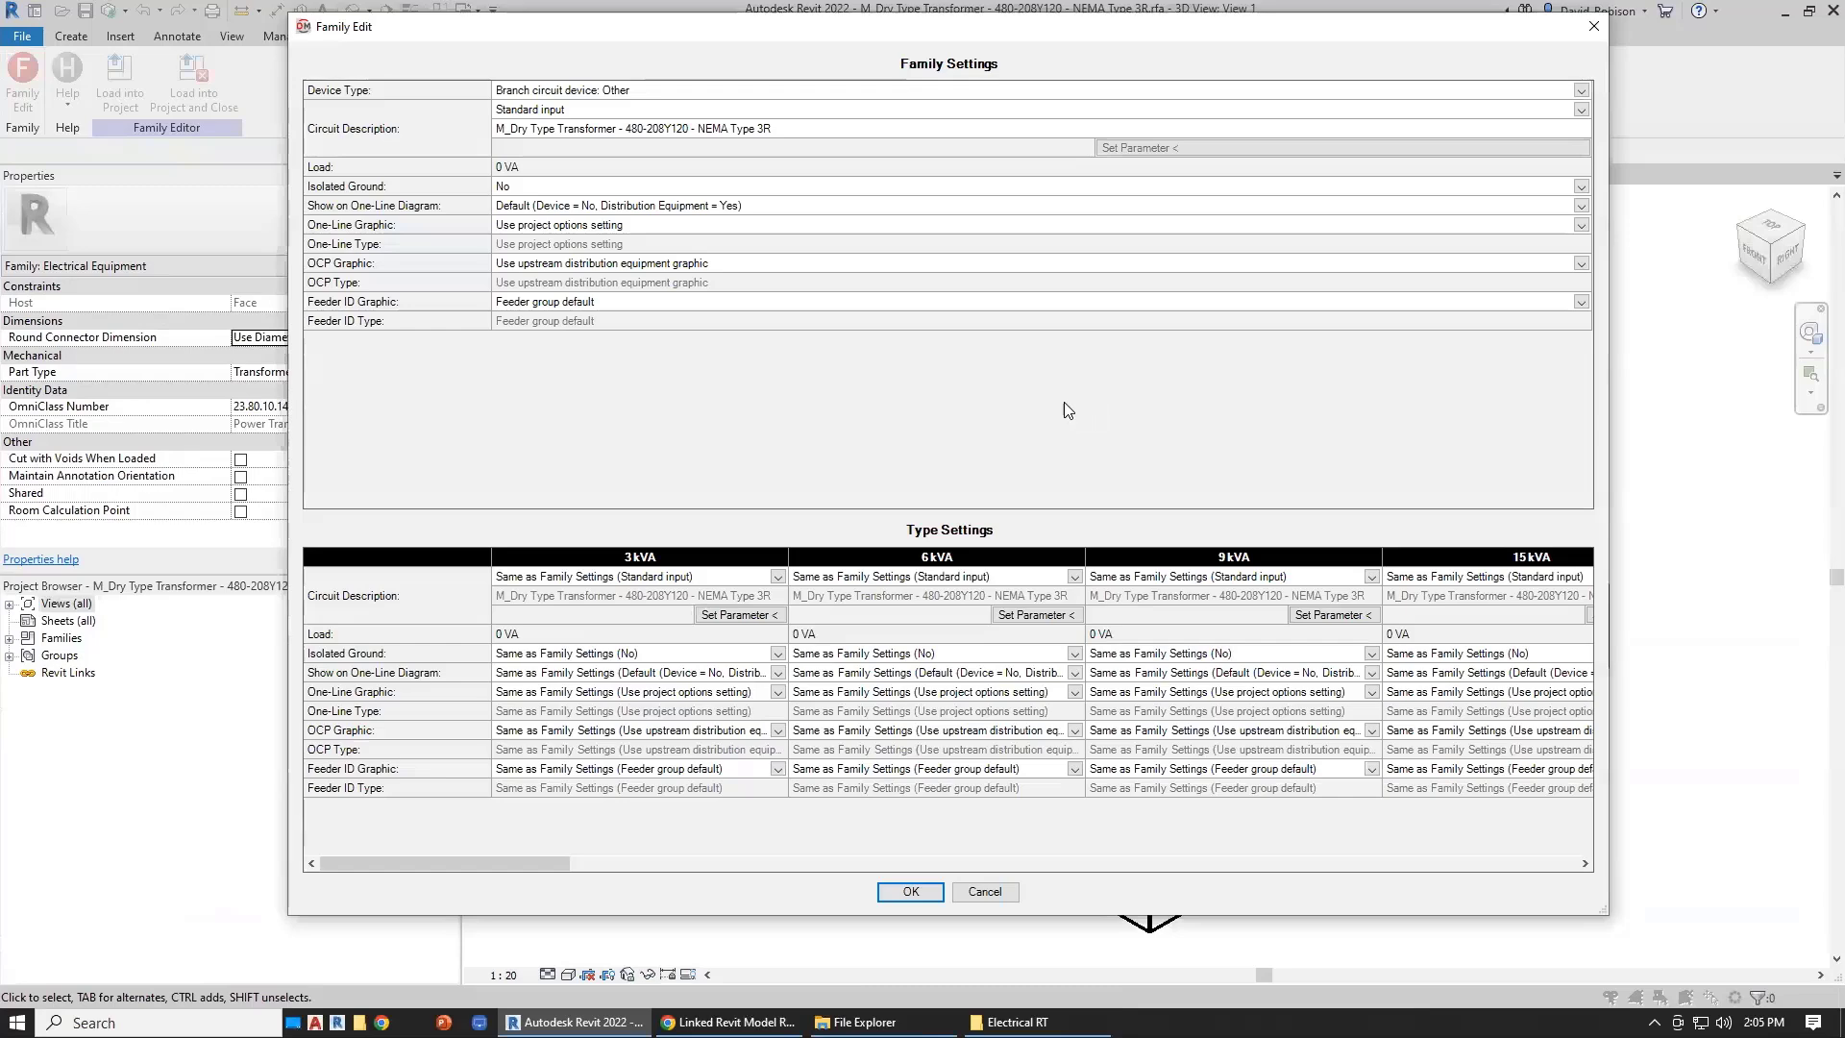
pyautogui.click(586, 92)
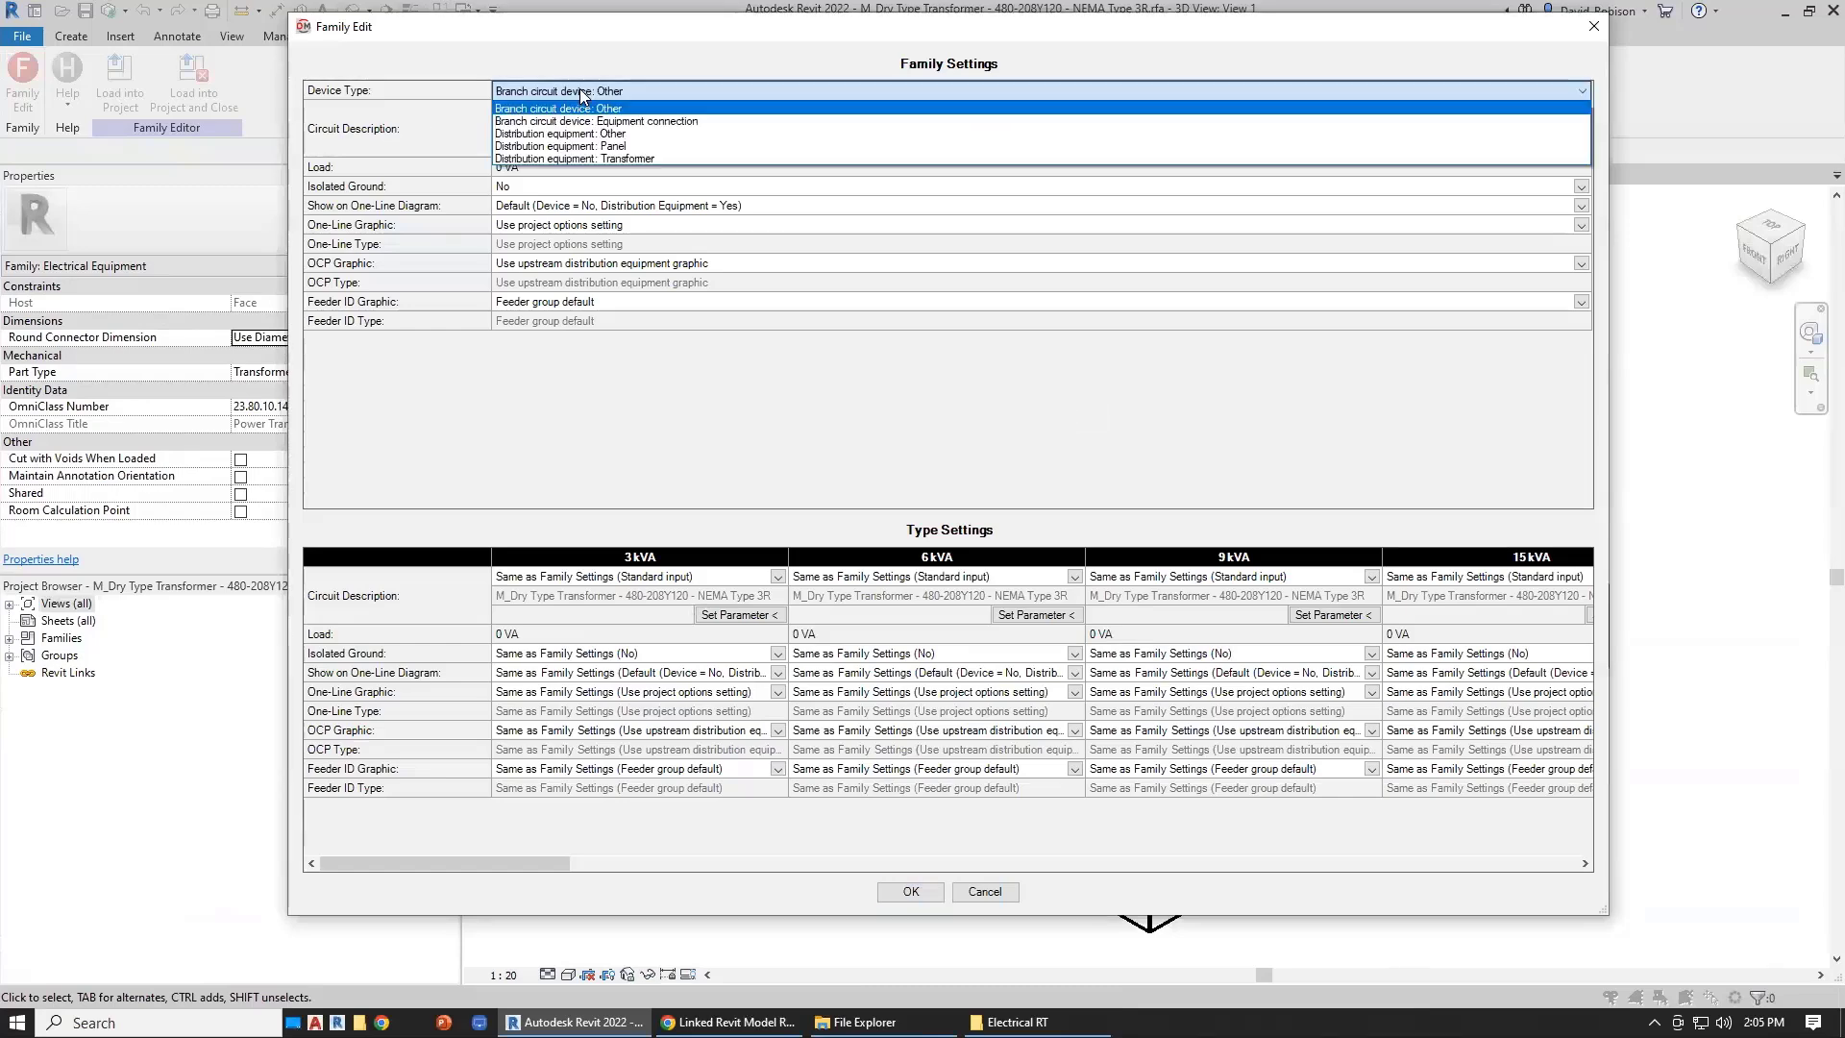
pyautogui.click(620, 159)
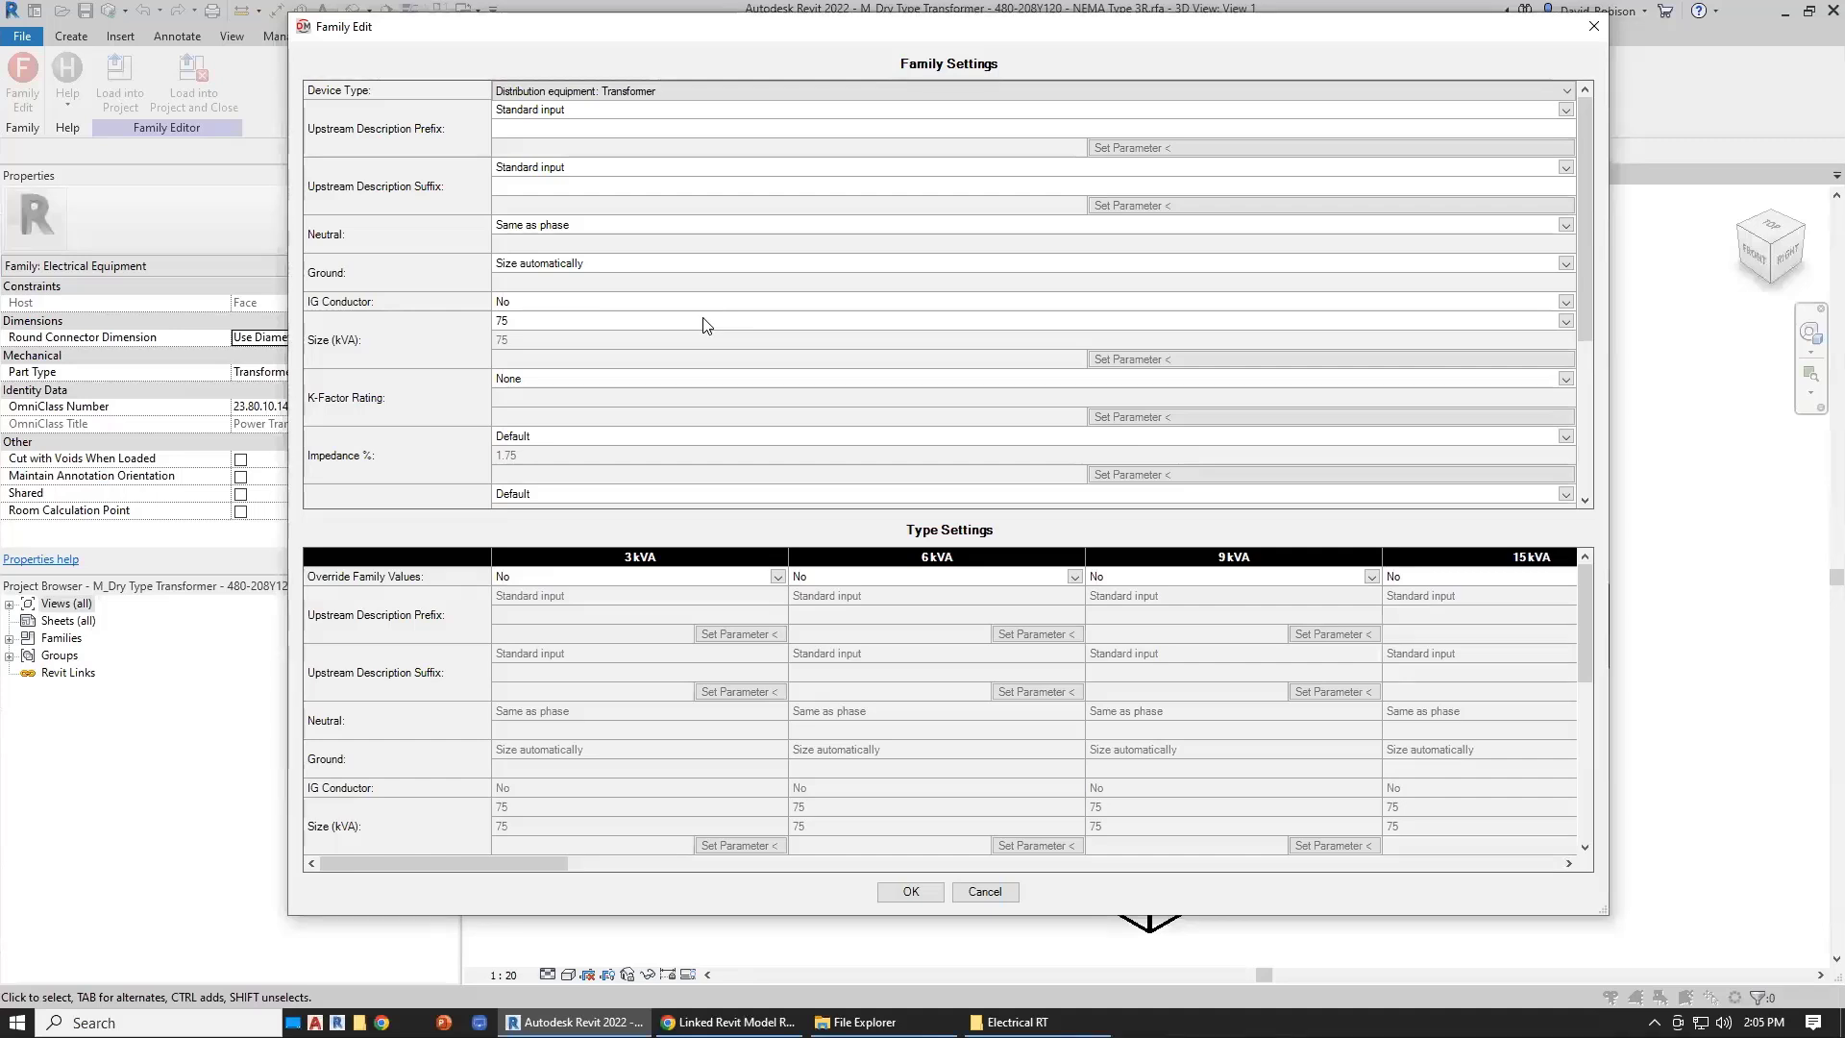
pyautogui.click(702, 324)
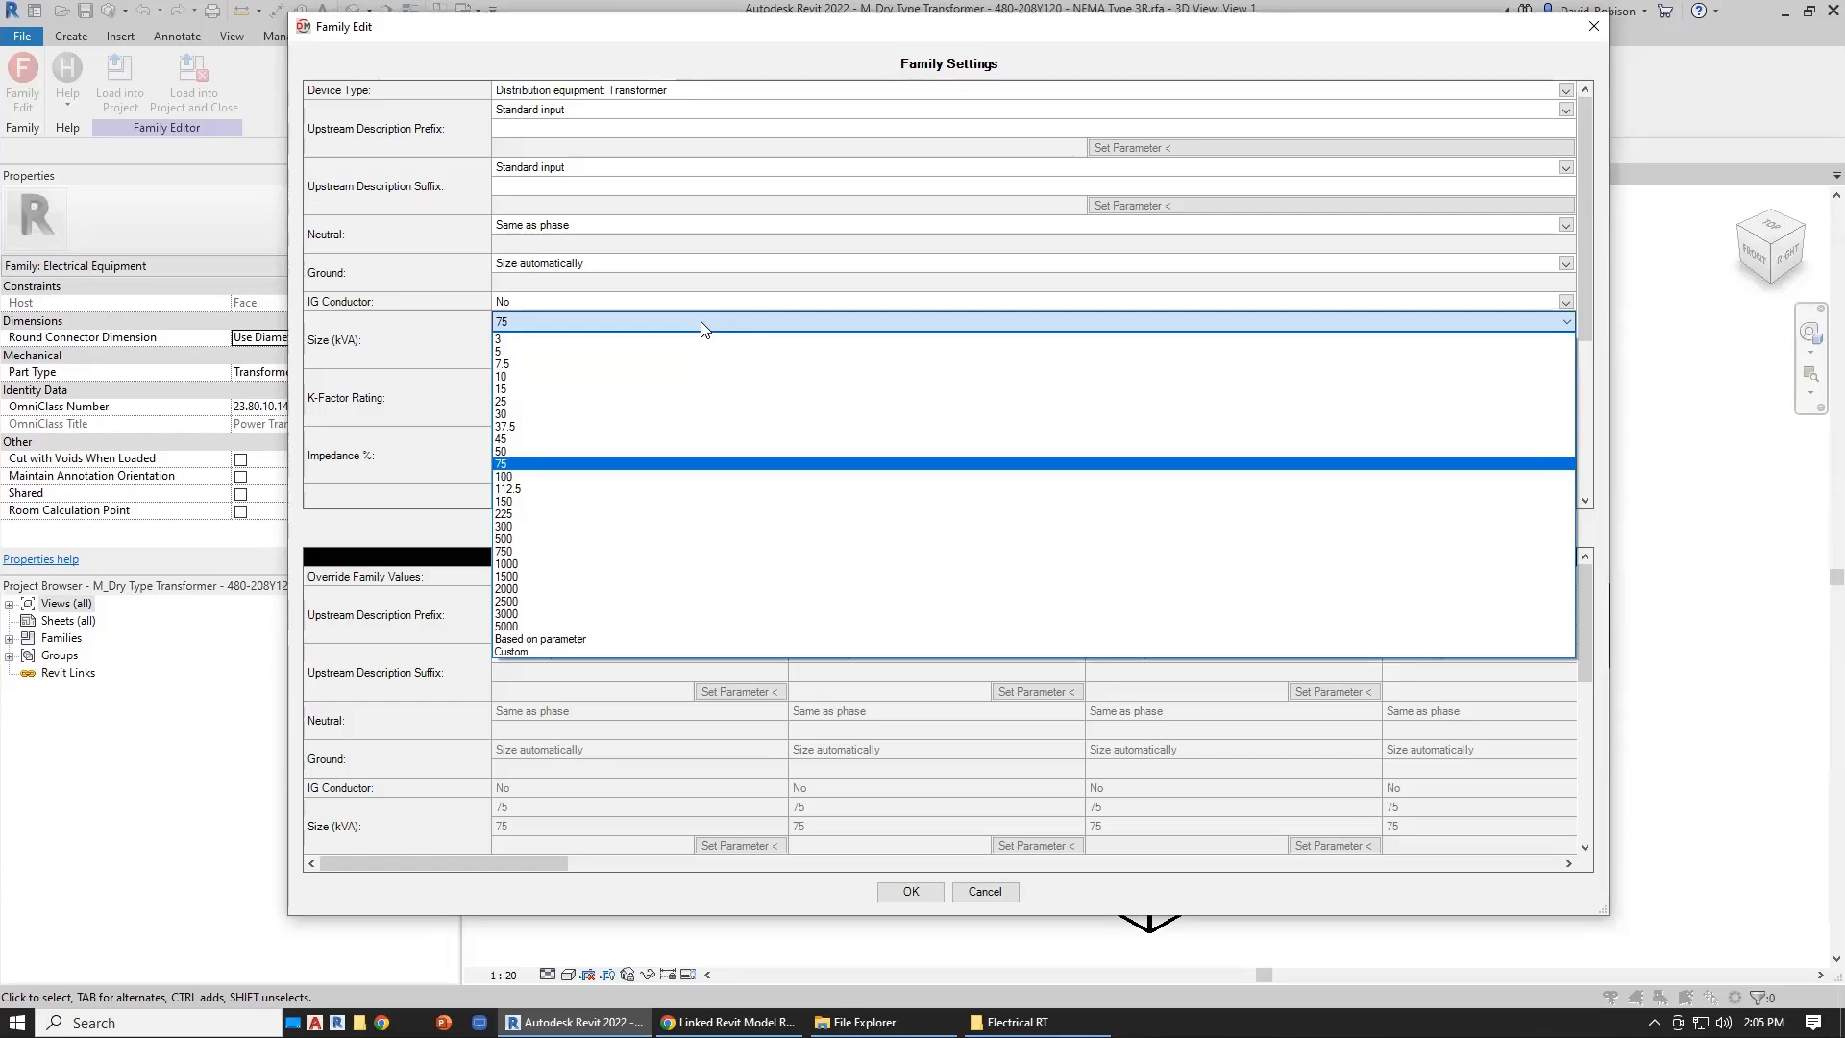
pyautogui.click(703, 326)
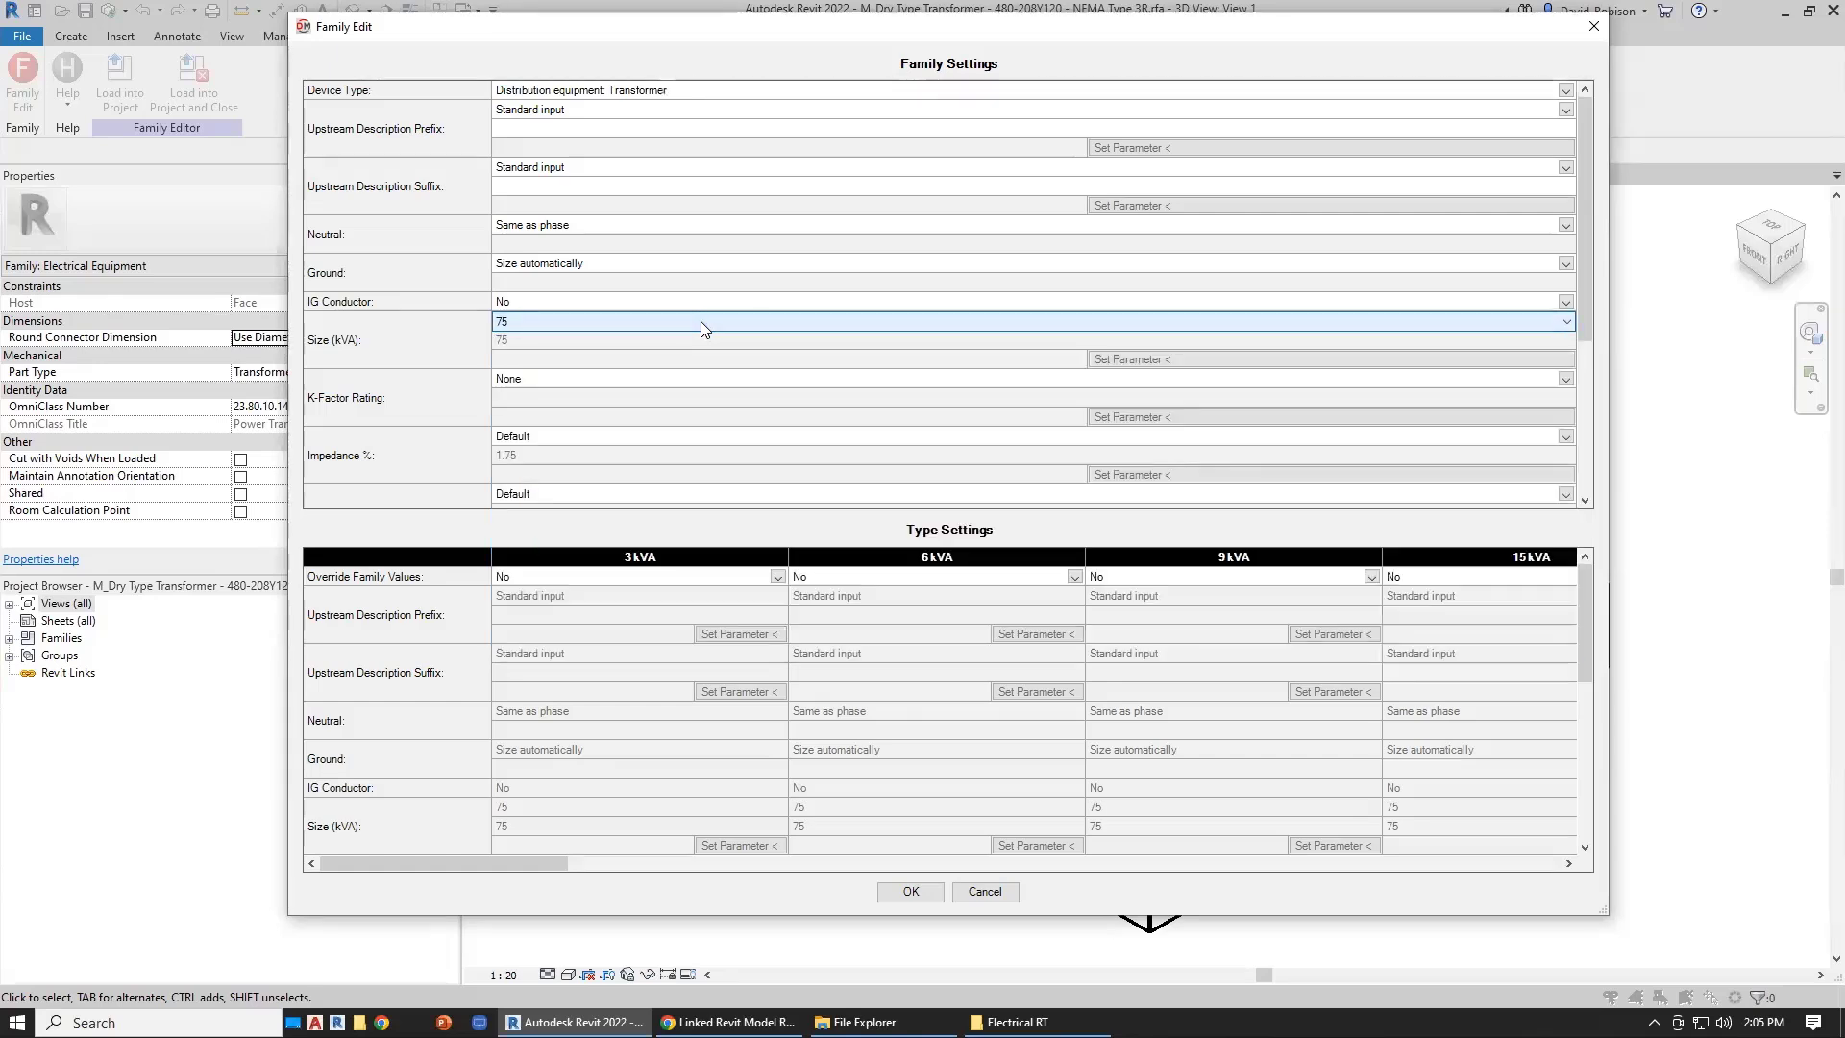
# - Override the family values for the 3kVA type and set its size to 3 kVA
pyautogui.click(669, 582)
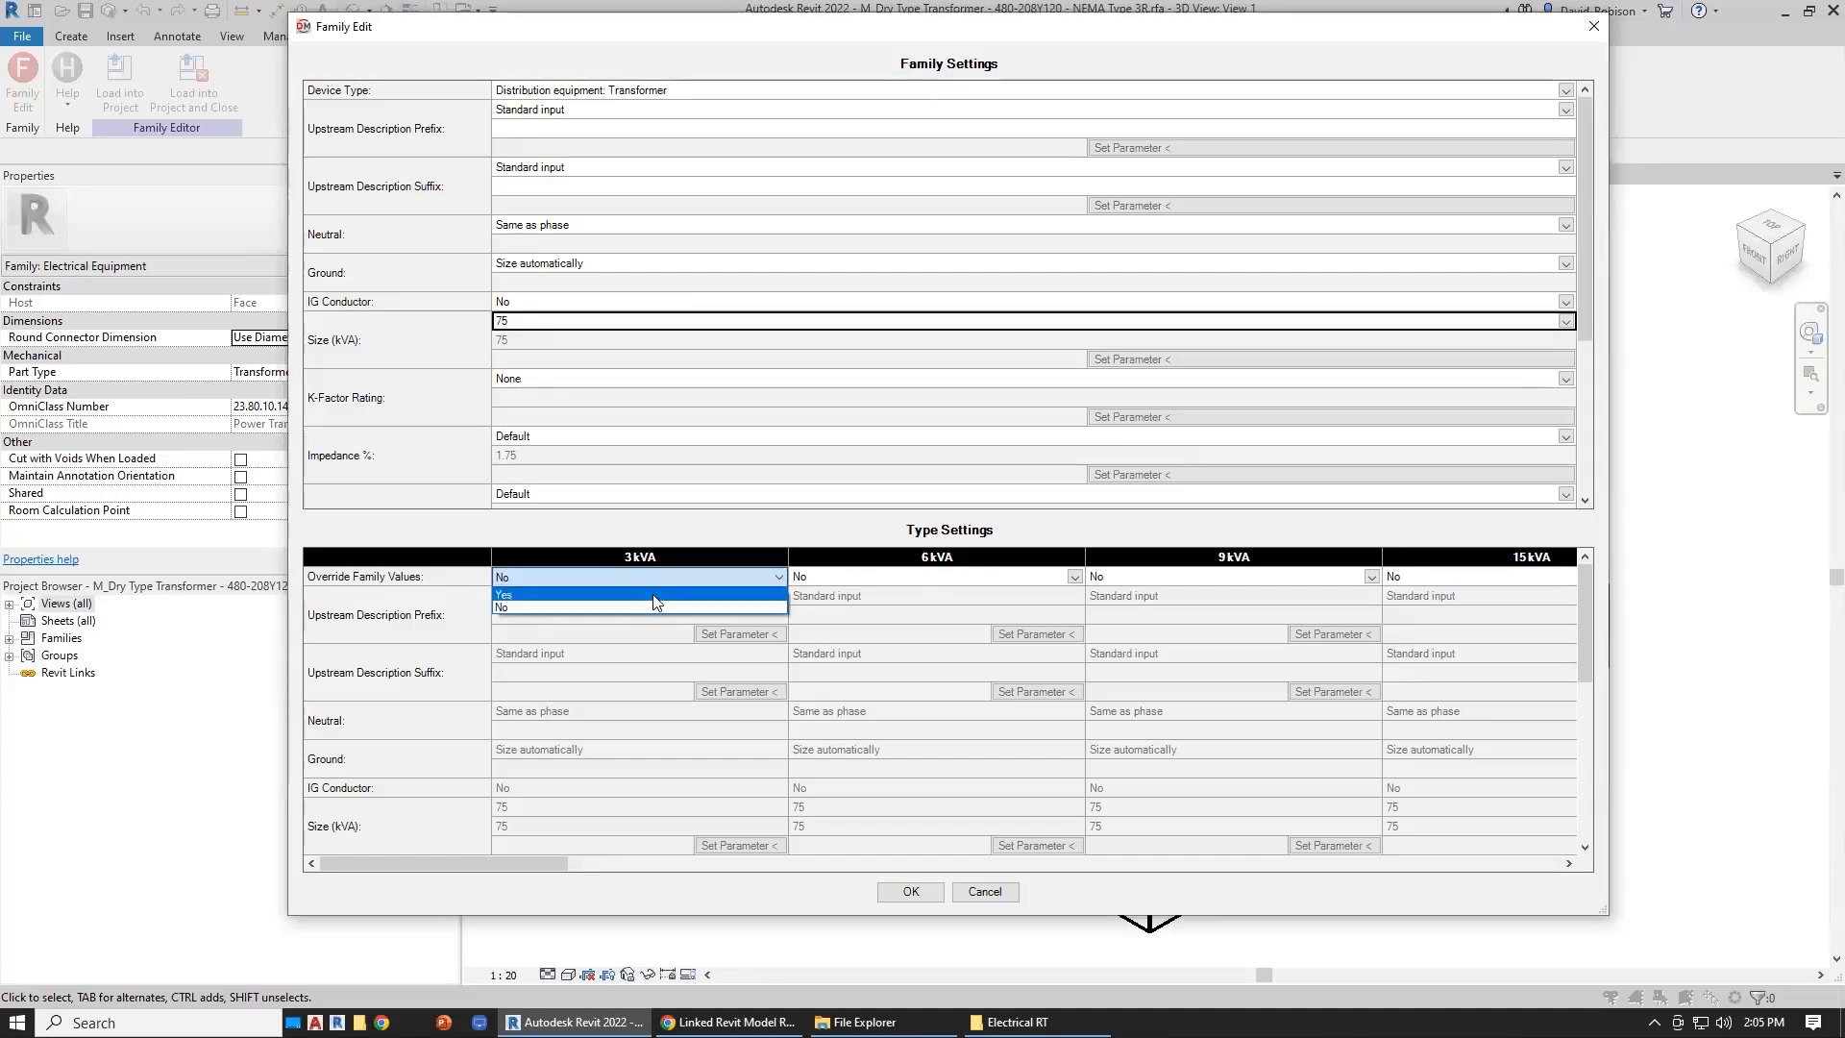
pyautogui.click(657, 595)
pyautogui.click(545, 811)
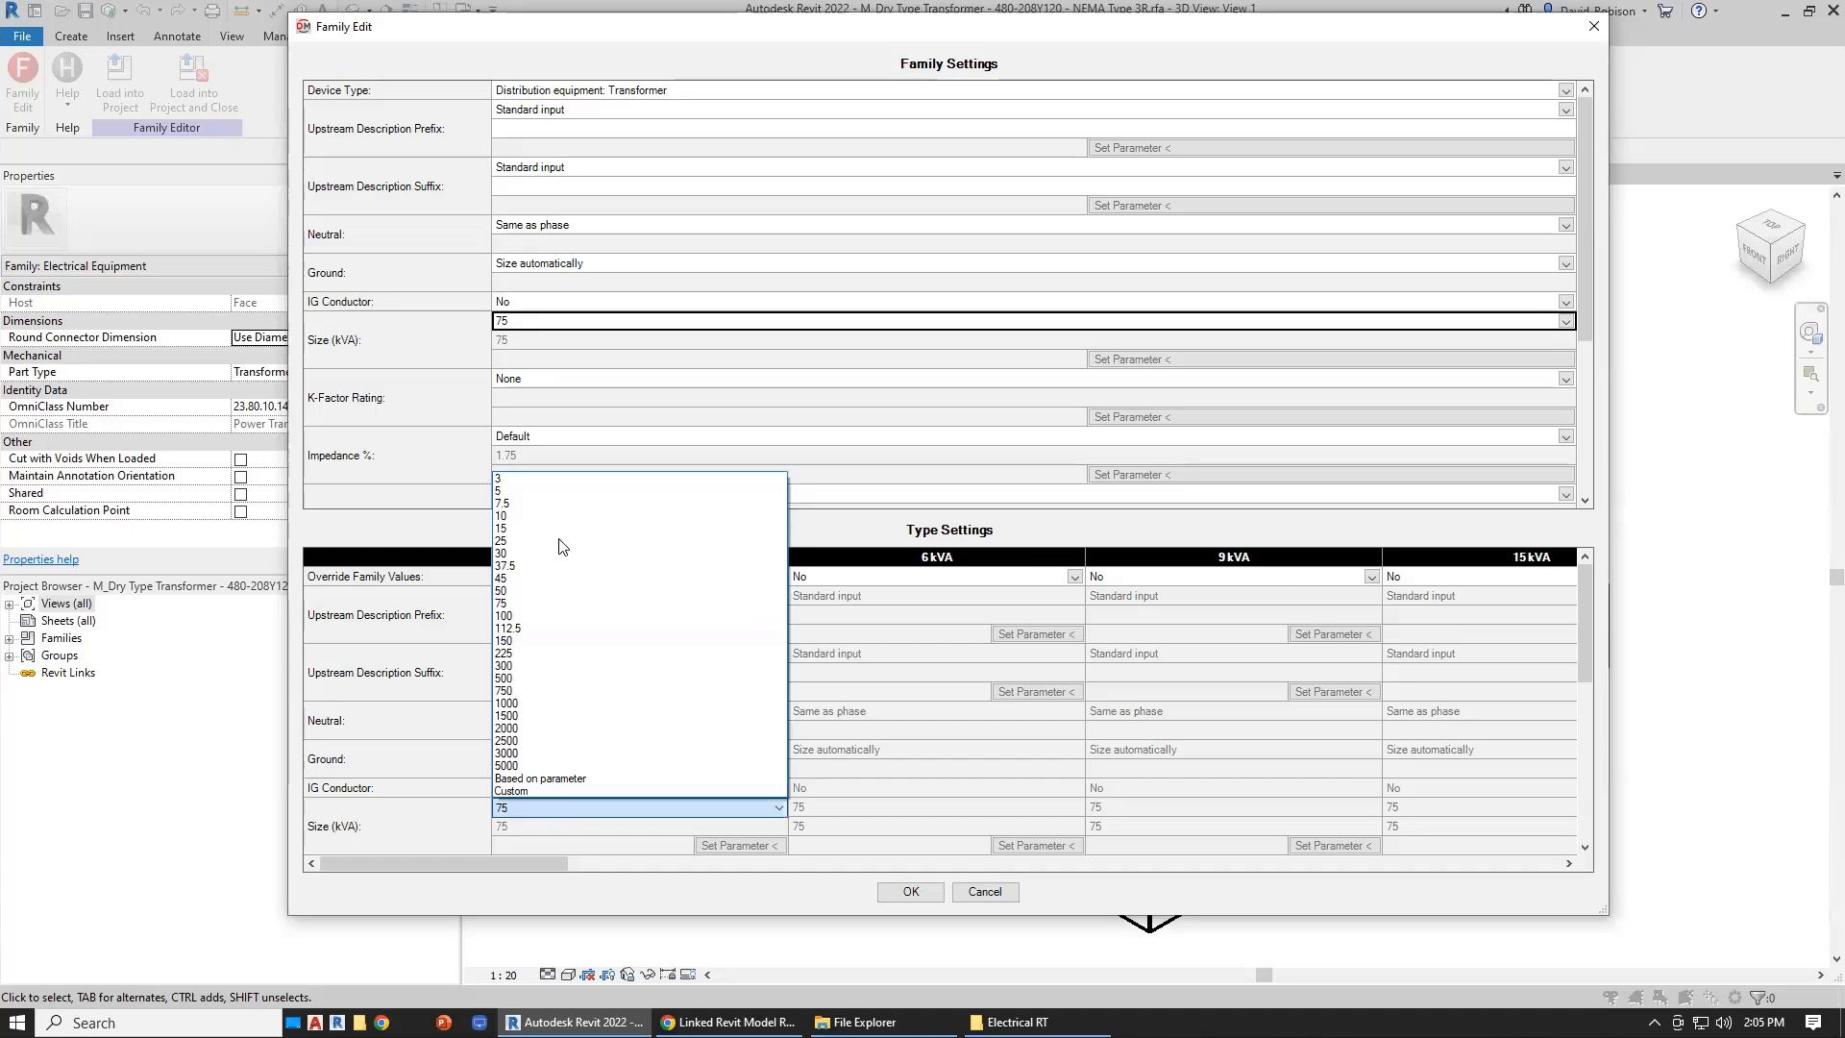
pyautogui.click(539, 485)
# - Override the family values for the 6kVA type and give it a custom size of 6 kVA
pyautogui.click(900, 579)
pyautogui.click(897, 595)
pyautogui.click(845, 809)
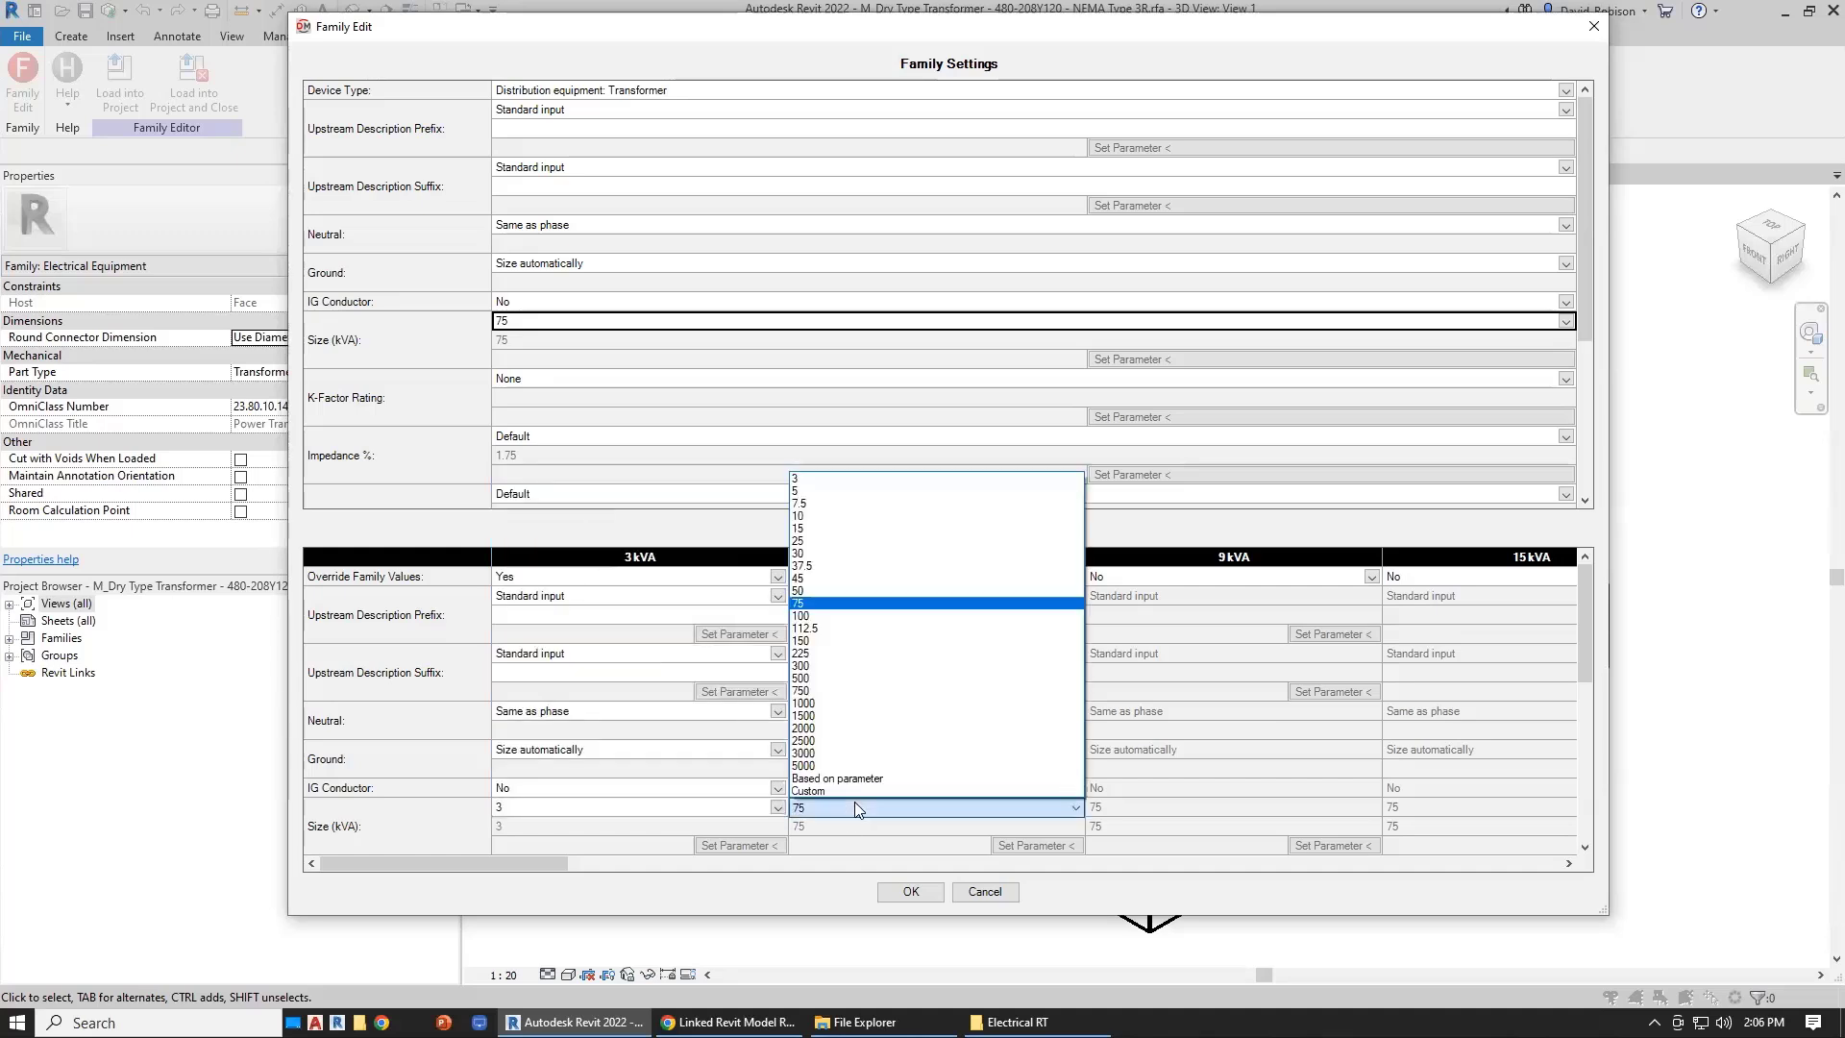
pyautogui.click(832, 491)
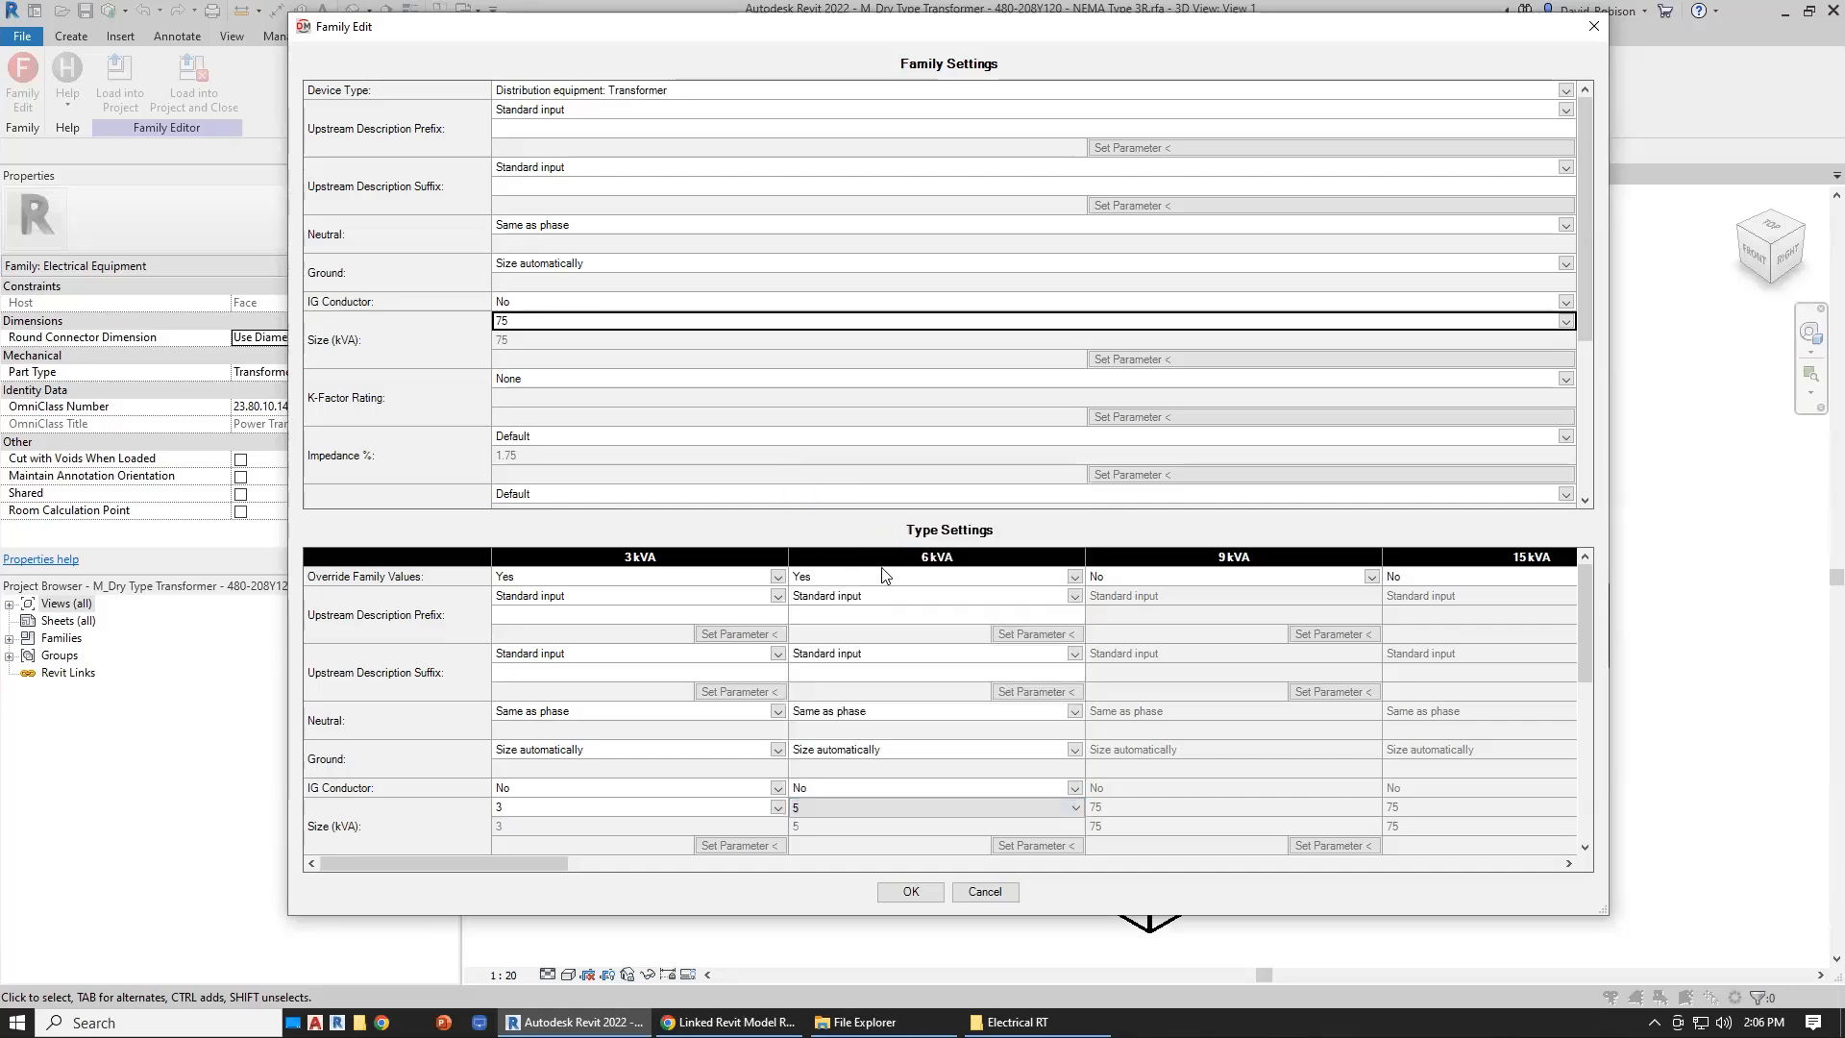
pyautogui.scroll(-3, 910, 792)
pyautogui.click(989, 695)
pyautogui.click(901, 776)
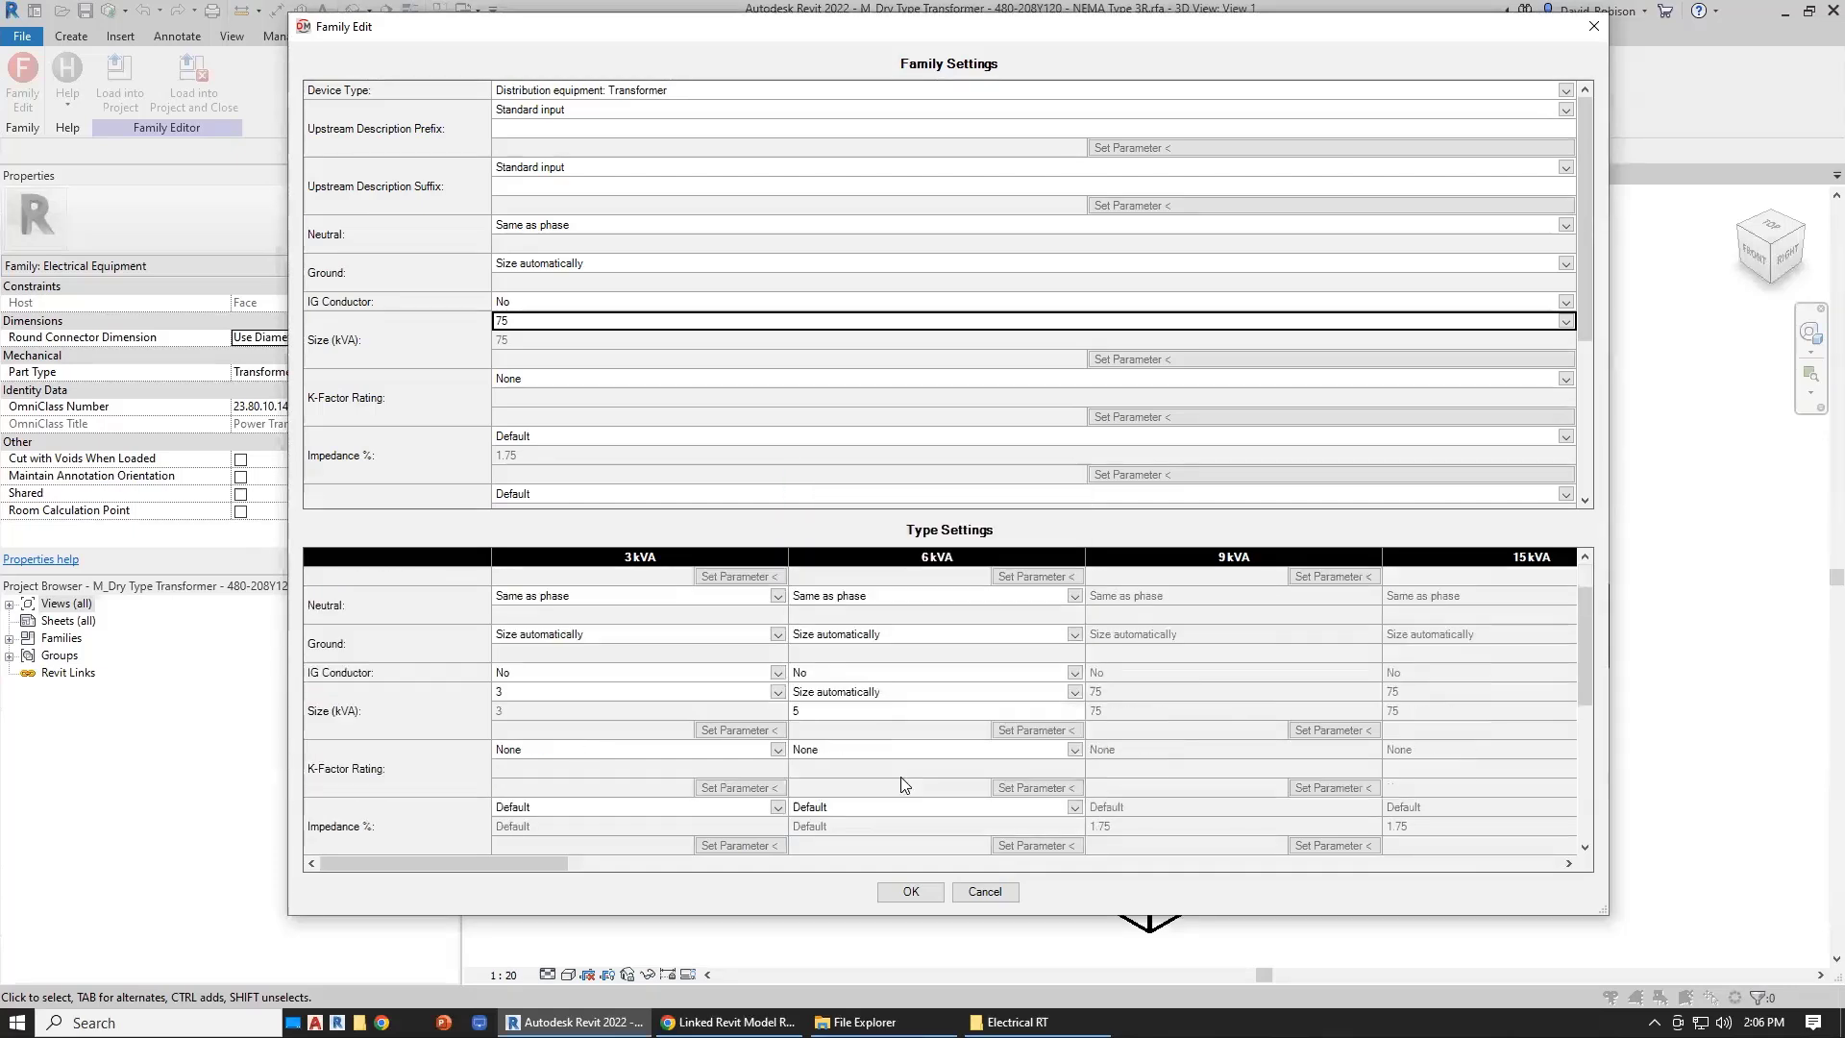
pyautogui.click(830, 713)
pyautogui.click(830, 713)
pyautogui.write('6')
pyautogui.press('Return')
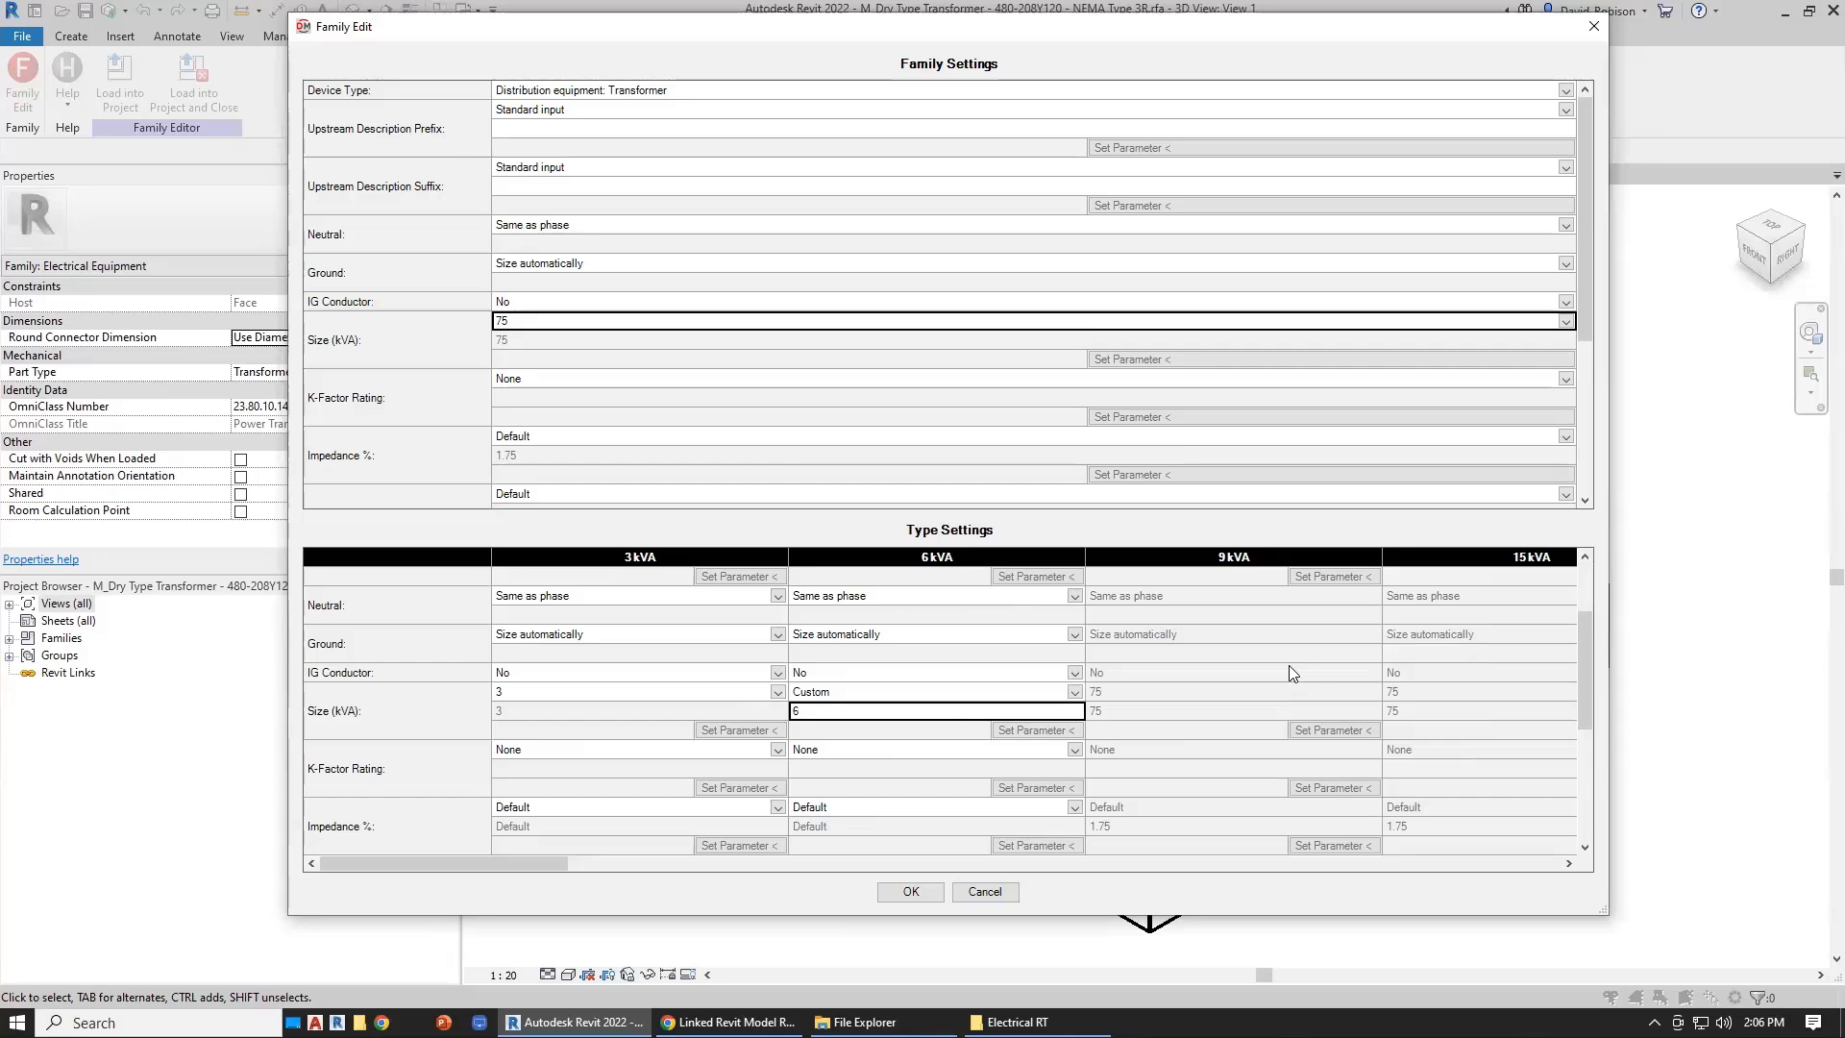
# - Turn off the family value overrides for the 6kVA and 3kVA types
pyautogui.click(1068, 698)
pyautogui.scroll(2, 1156, 682)
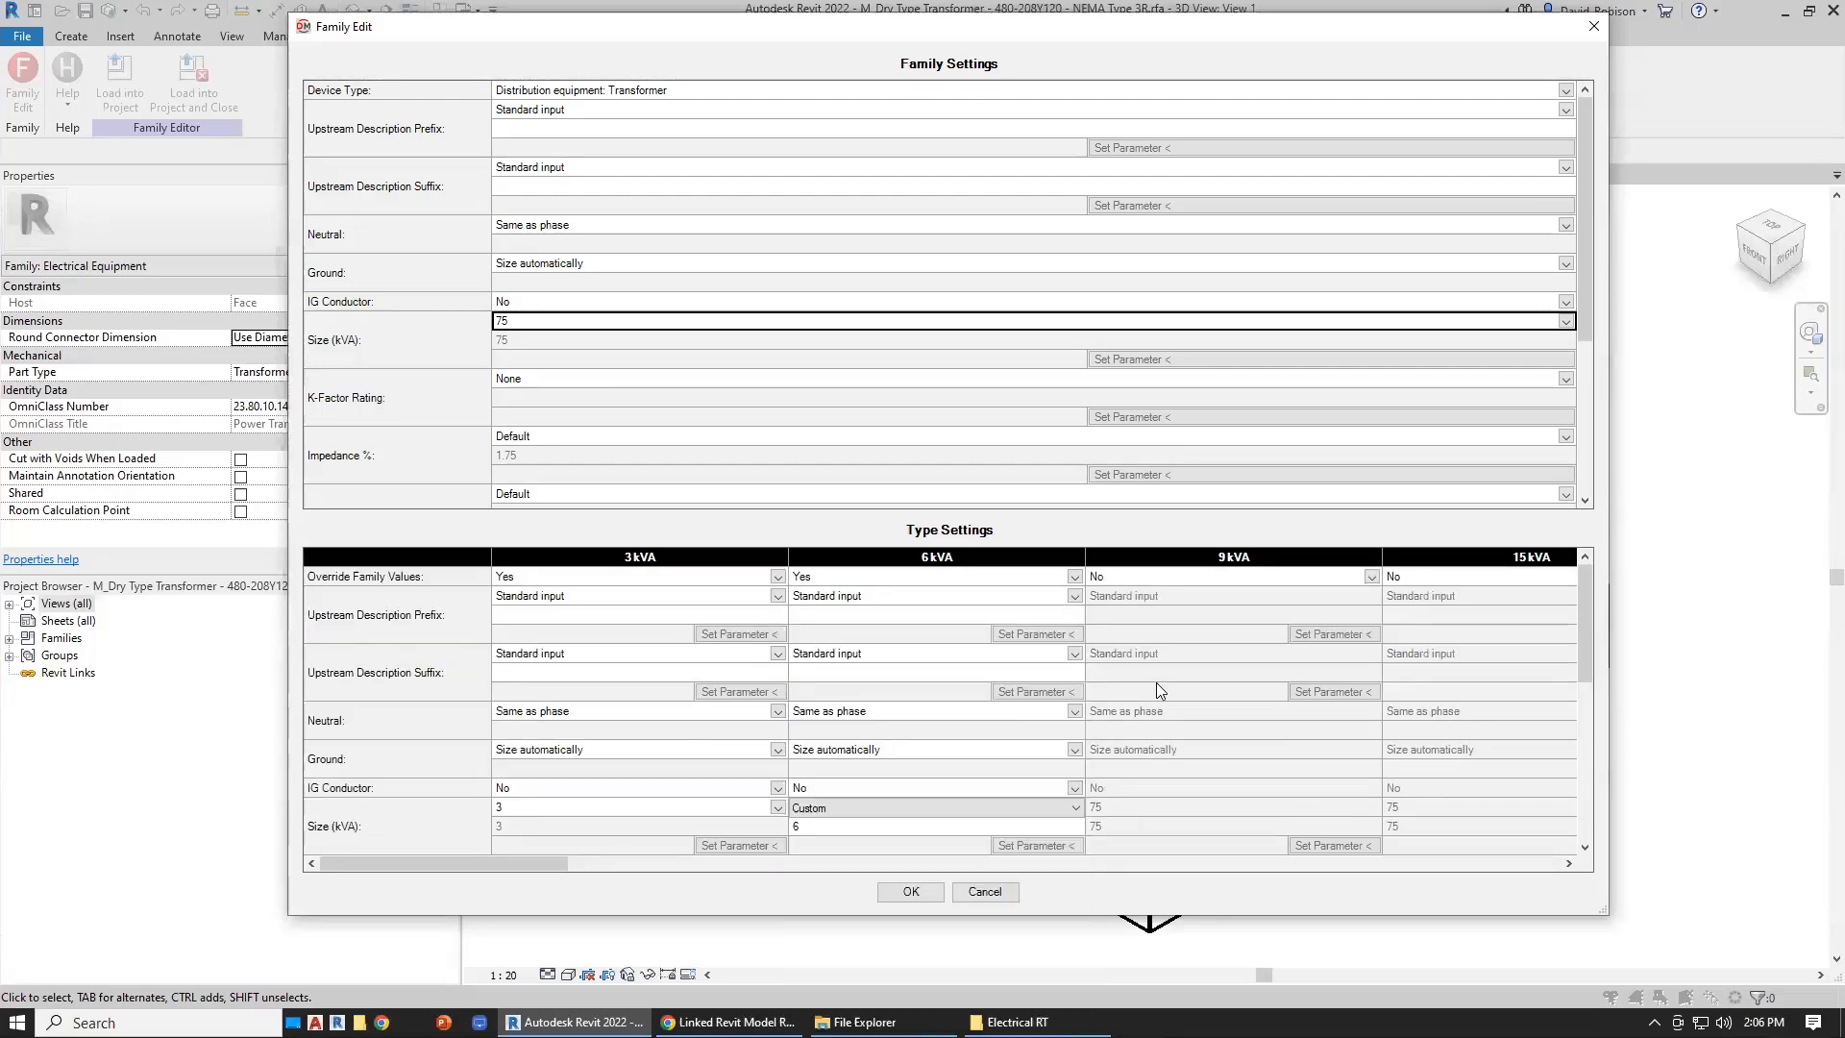
pyautogui.click(1074, 576)
pyautogui.click(846, 615)
pyautogui.click(777, 577)
pyautogui.click(576, 614)
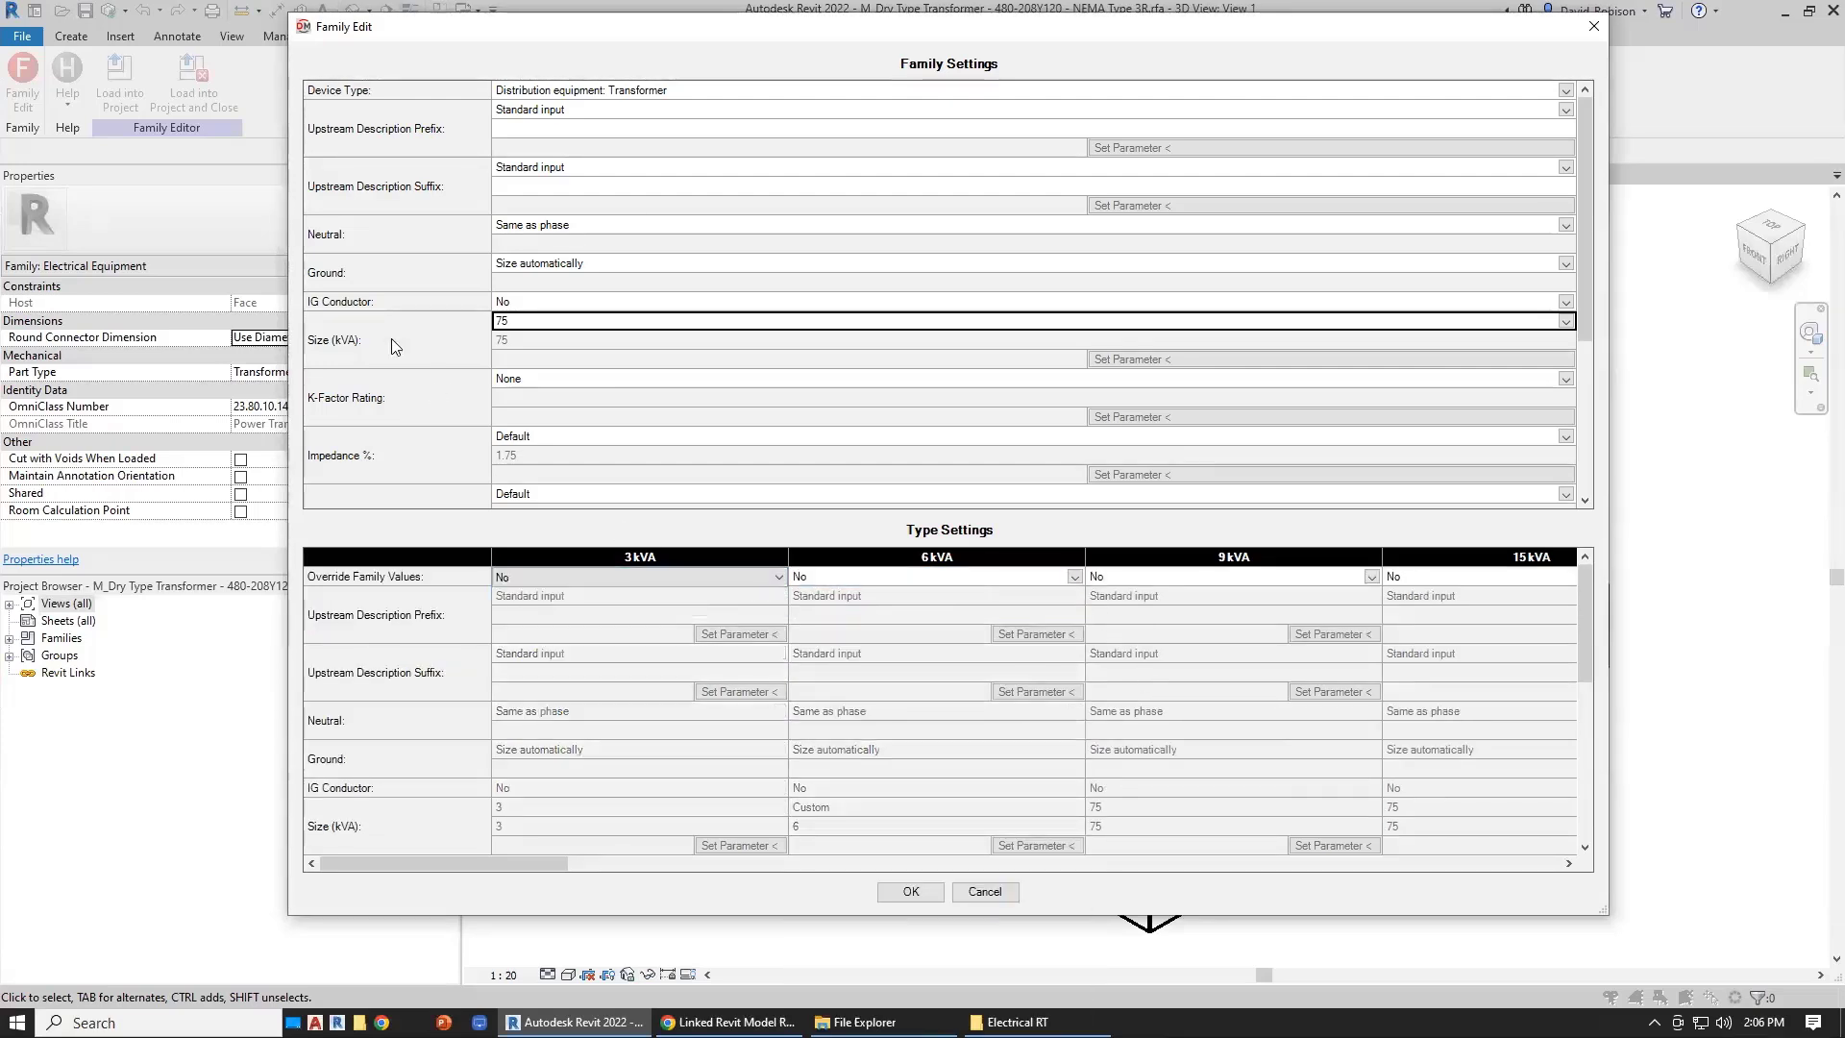
# - Base the family's kVA size on a parameter, search the shared parameters for "kva", and discard the family edits
pyautogui.click(570, 330)
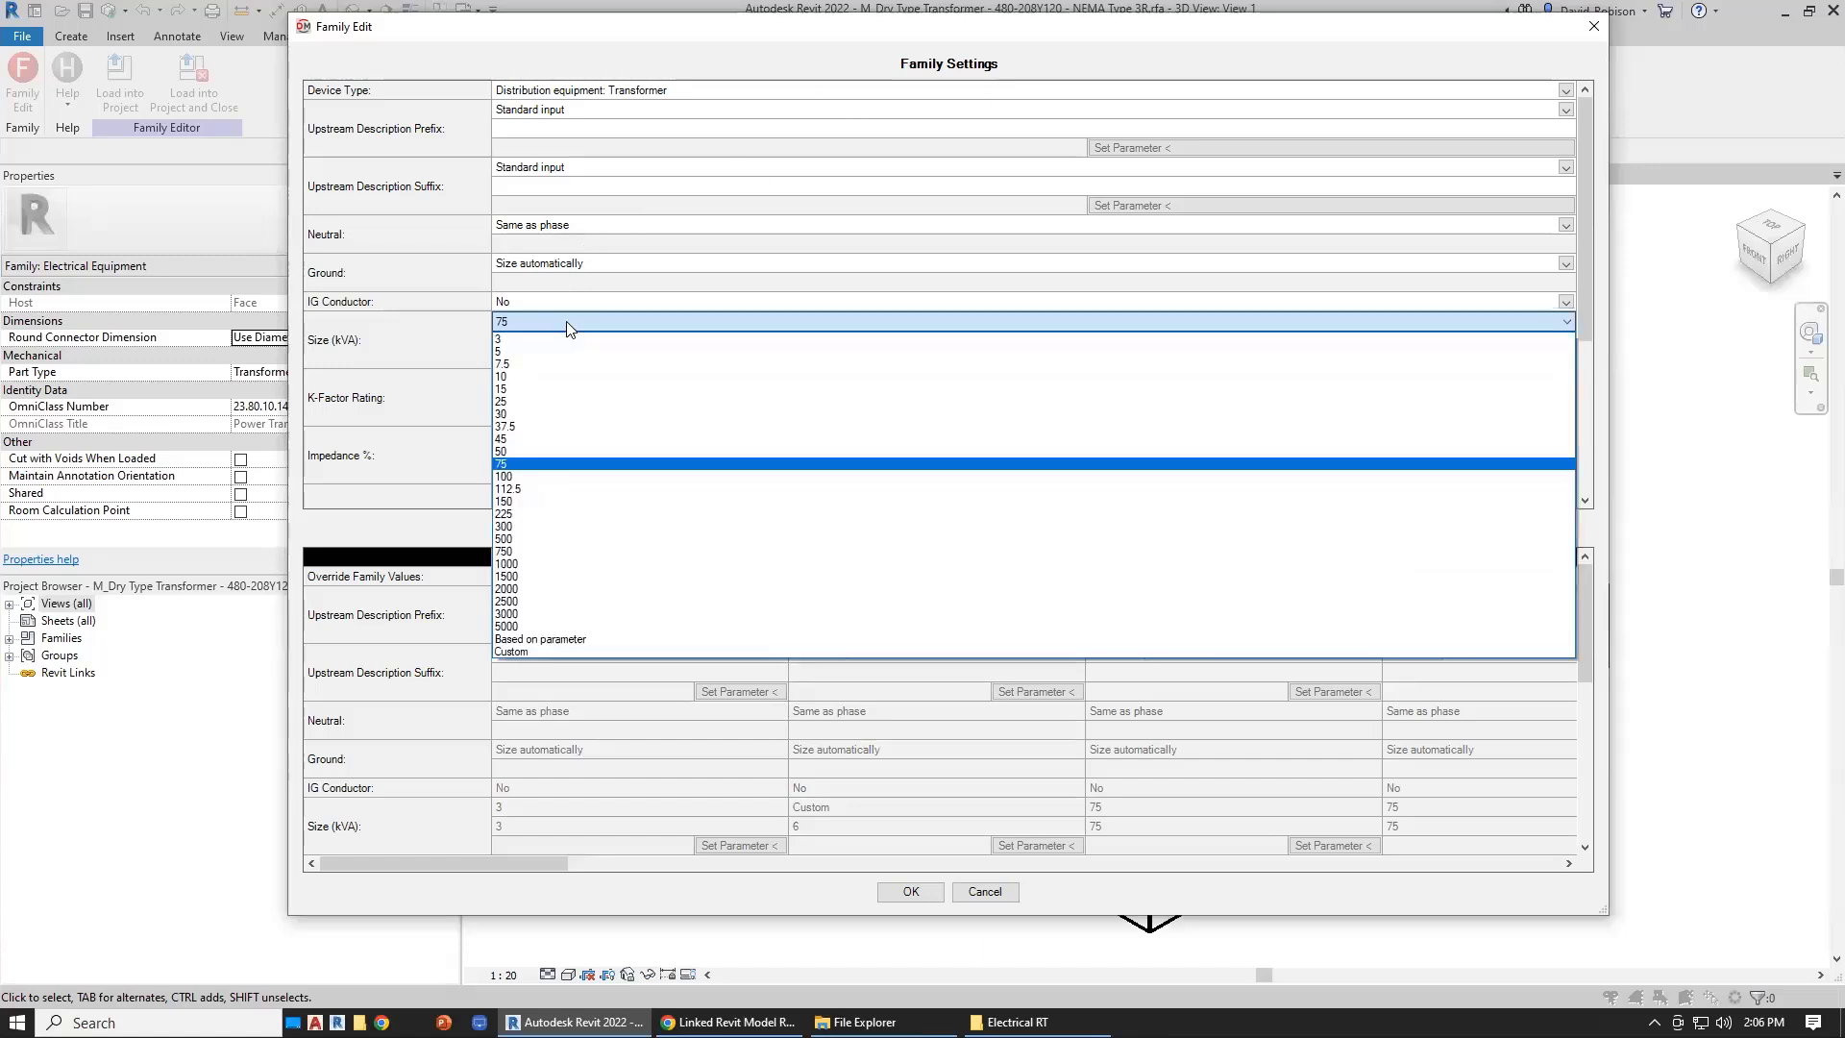
pyautogui.click(562, 642)
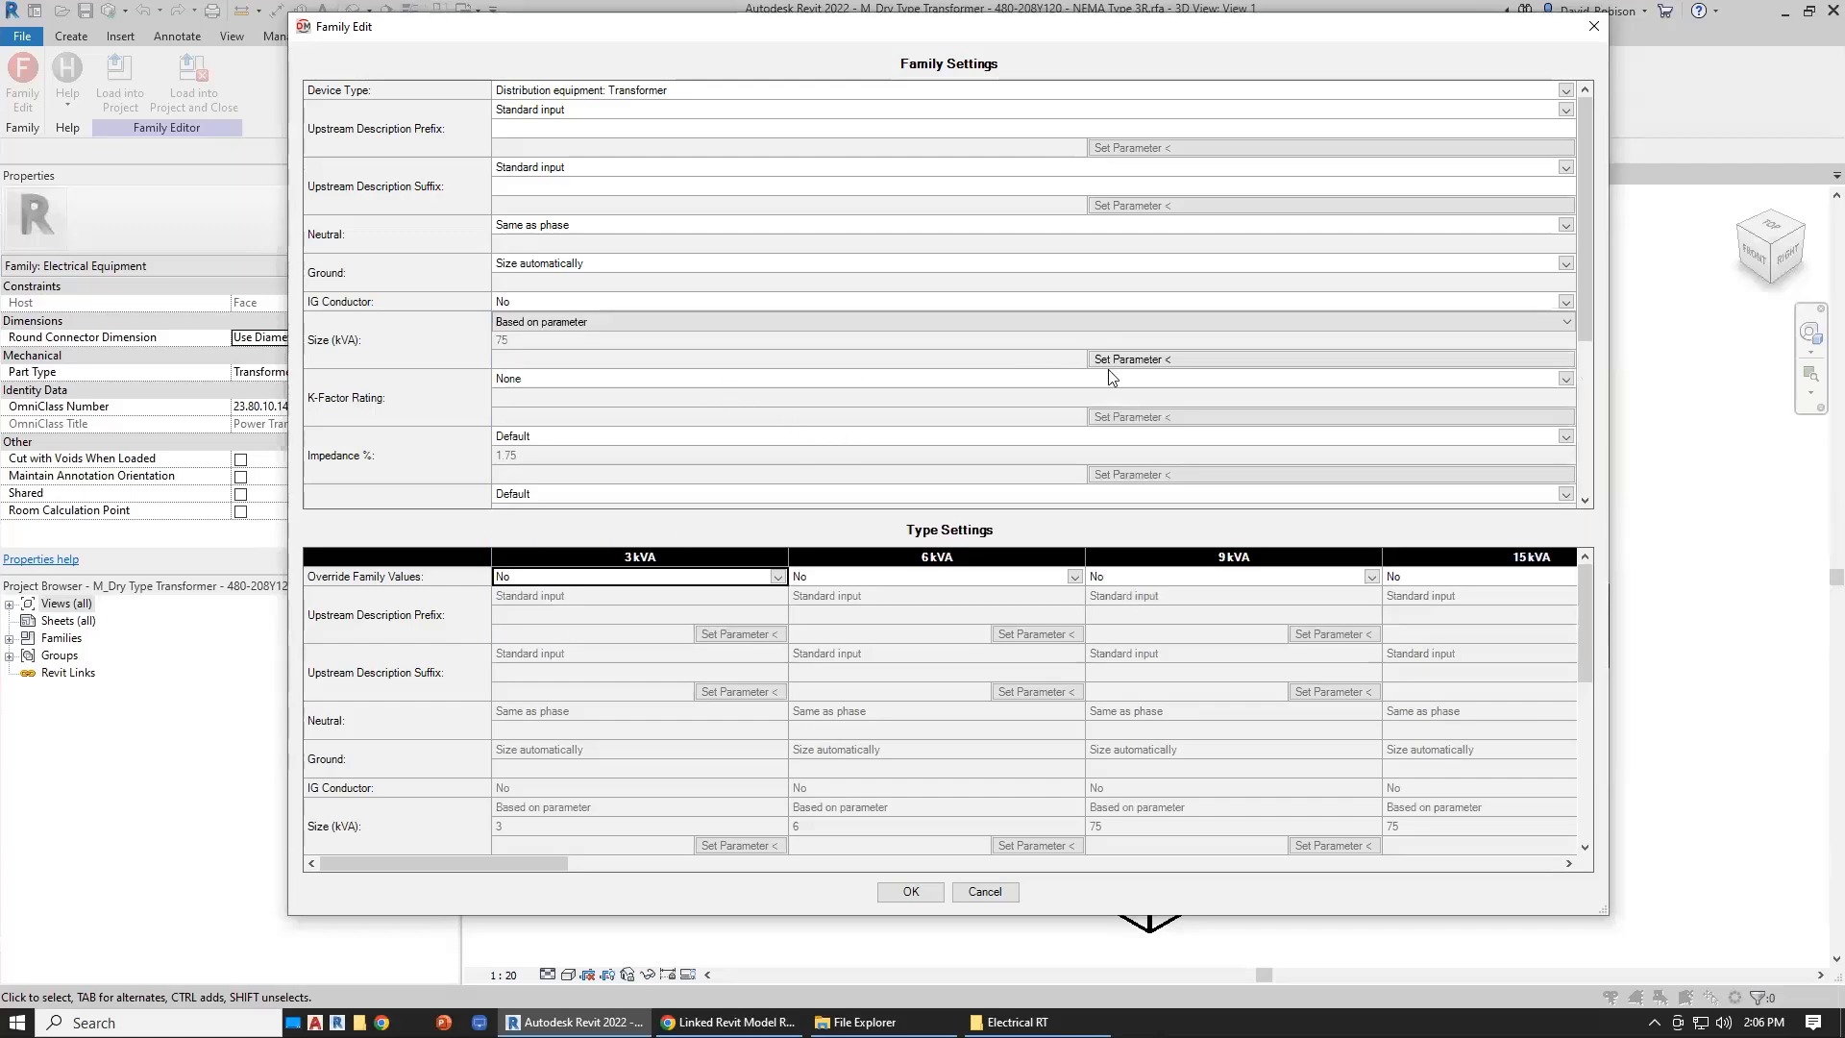
pyautogui.click(1158, 361)
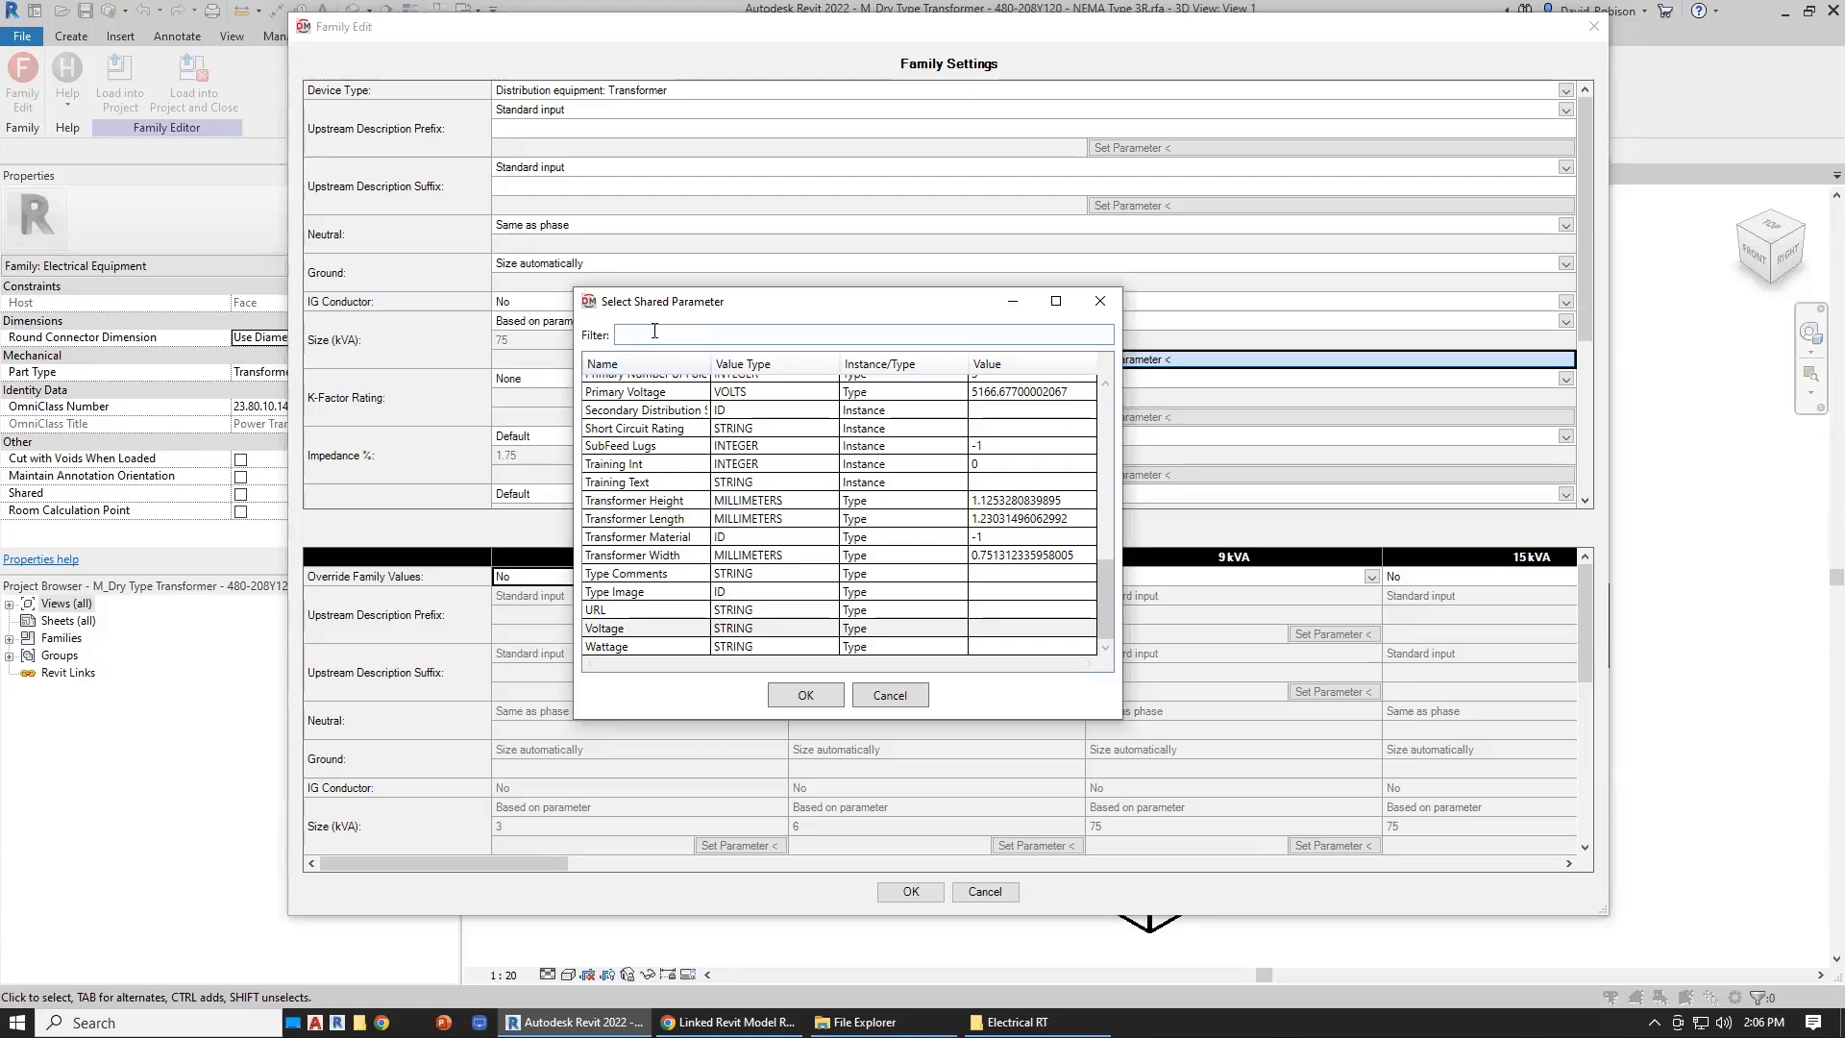
pyautogui.write('kva')
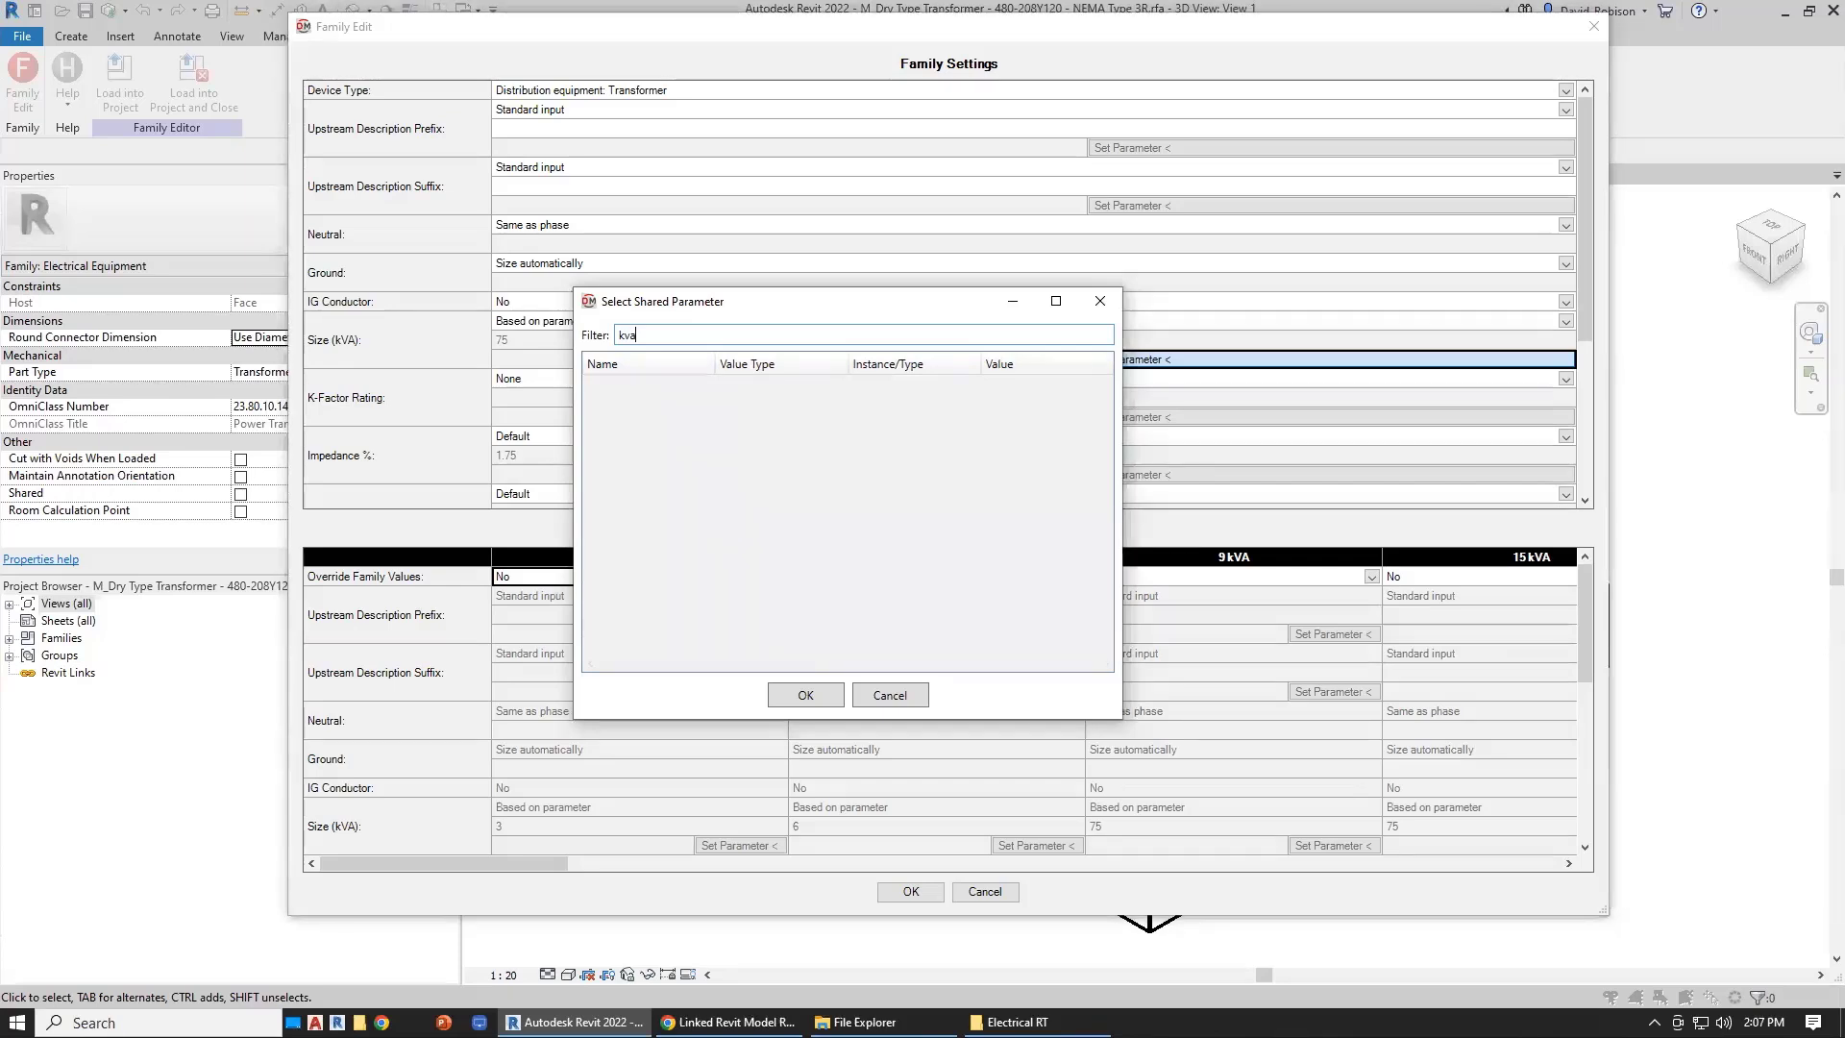
pyautogui.click(890, 695)
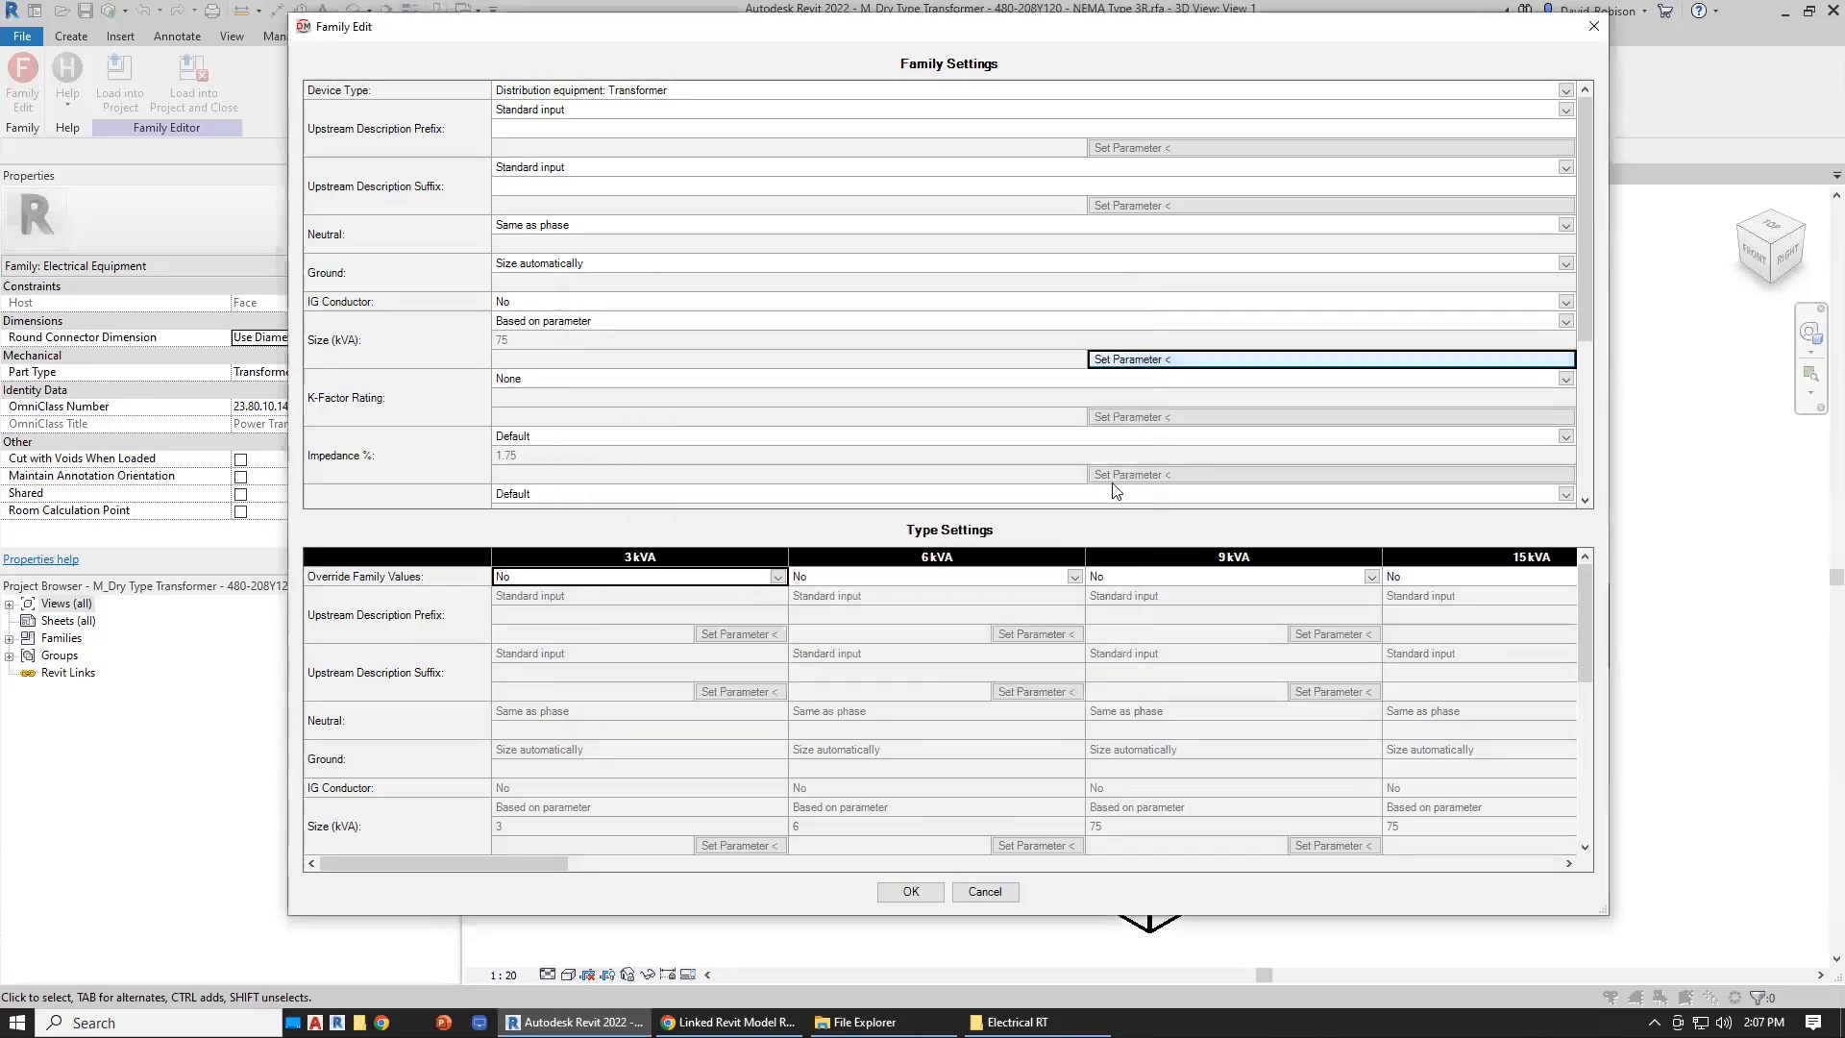
pyautogui.click(985, 891)
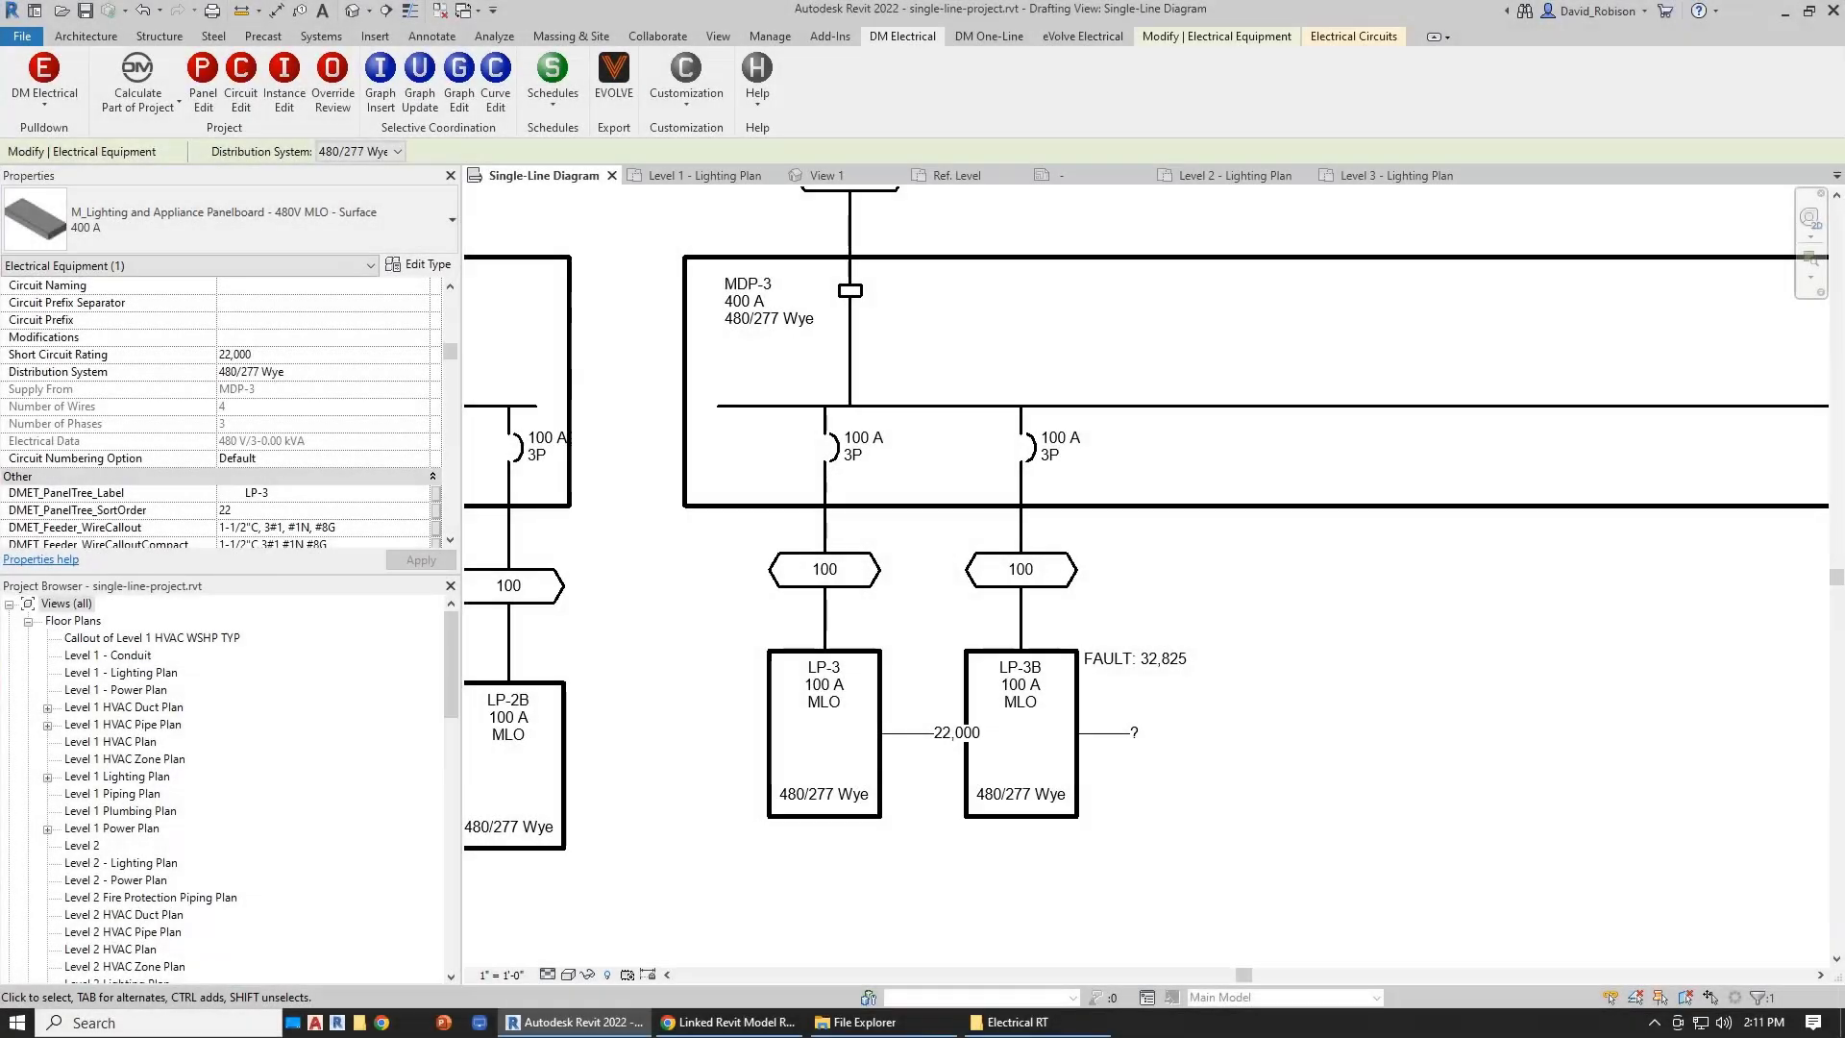